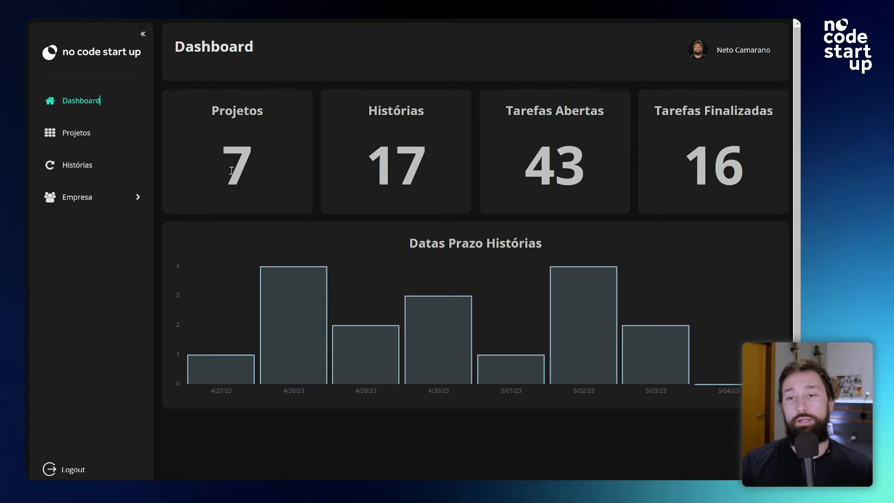
- Show the projects as a board grouped by stage and move Pet Friend App from Discovery to Prototyping
click(80, 138)
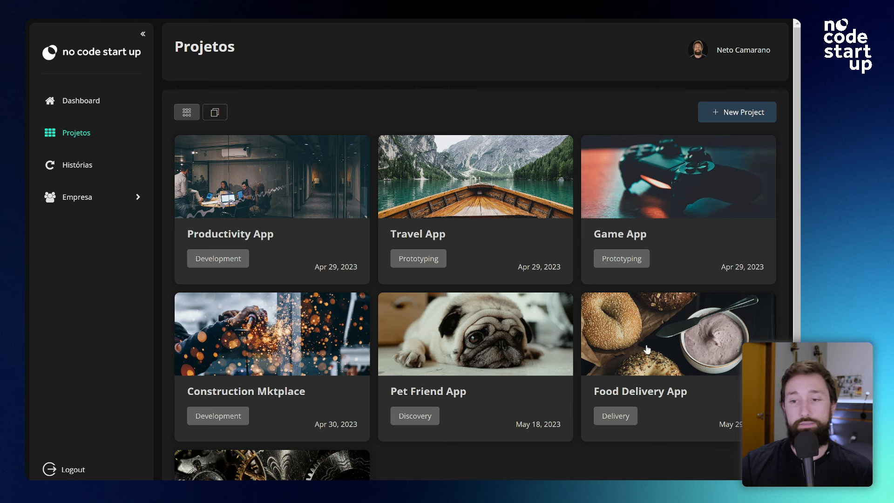
click(215, 115)
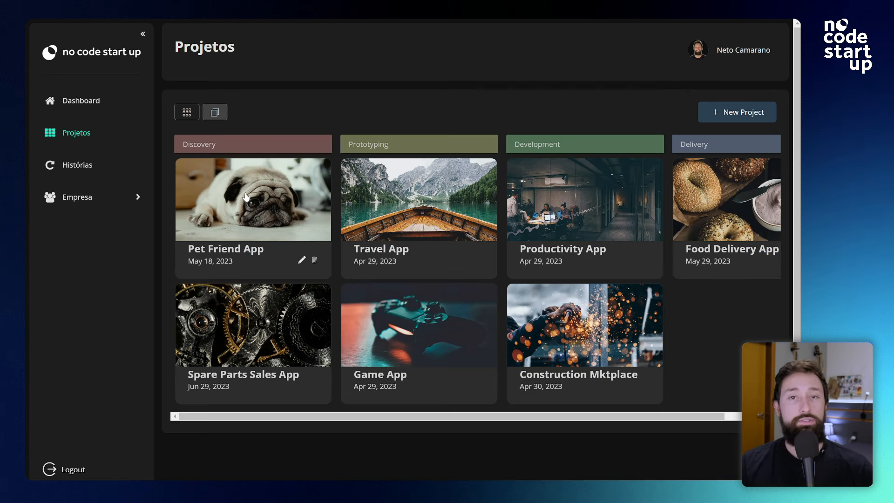
drag(246, 196, 419, 326)
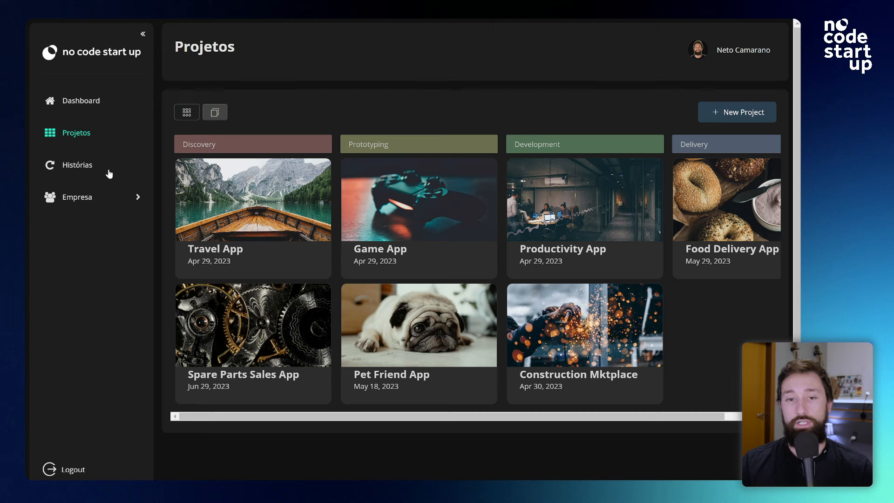
- View the stories on the monthly calendar and return to their board view
click(81, 169)
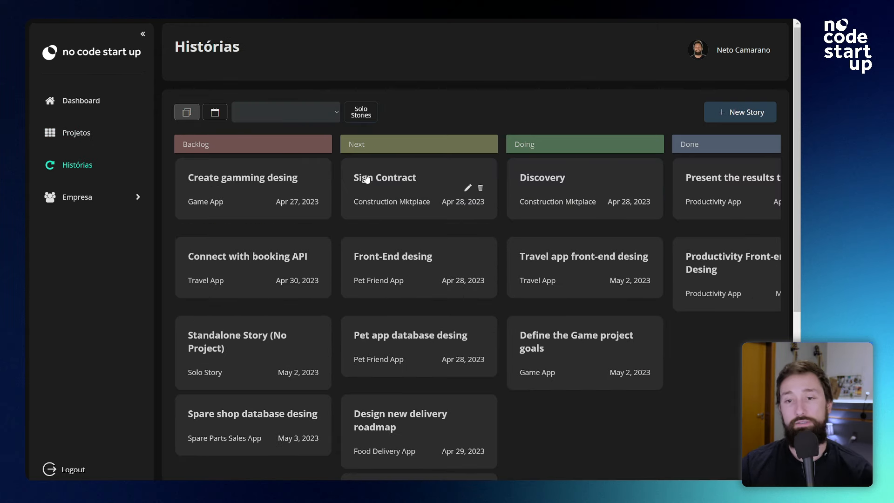
drag(250, 178, 298, 178)
click(214, 114)
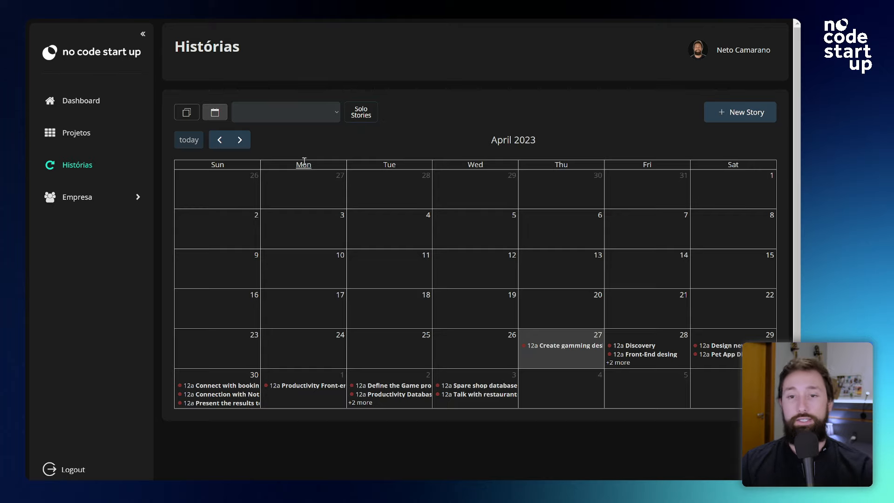
click(187, 116)
- Filter the stories by Travel App and by Food Delivery App, and revisit the Projetos and Histórias pages
click(295, 116)
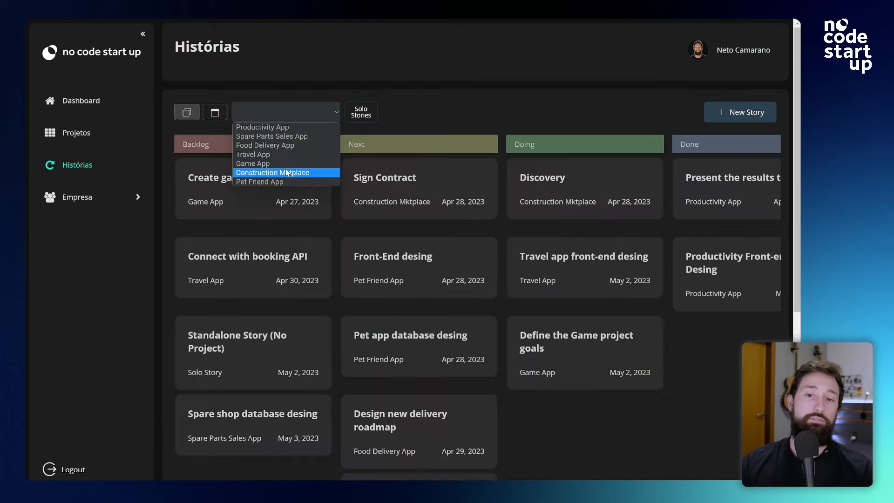
click(290, 158)
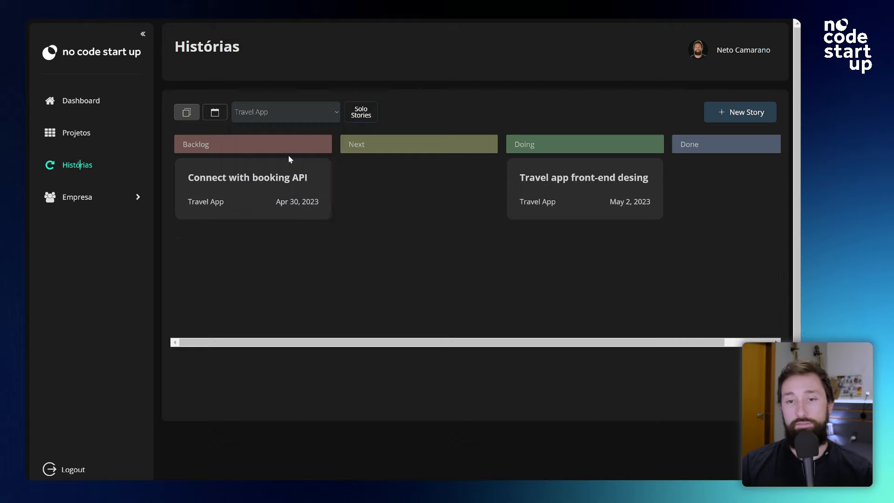
click(298, 115)
click(281, 145)
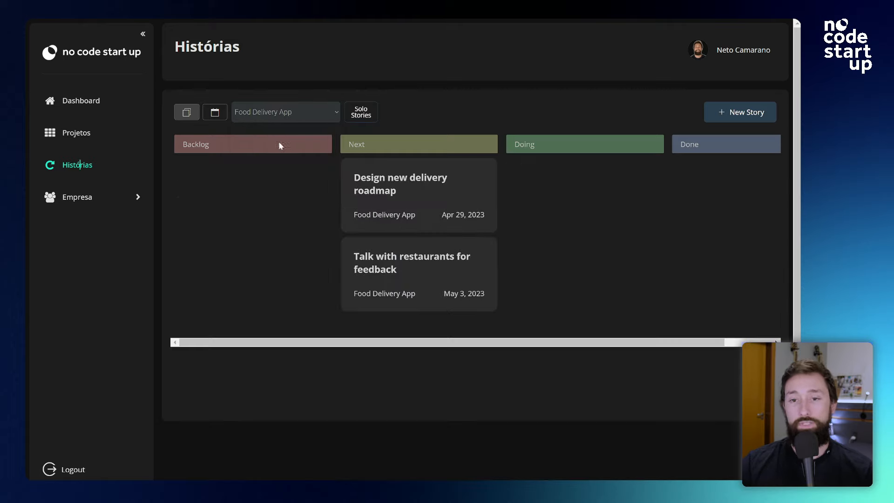
click(89, 135)
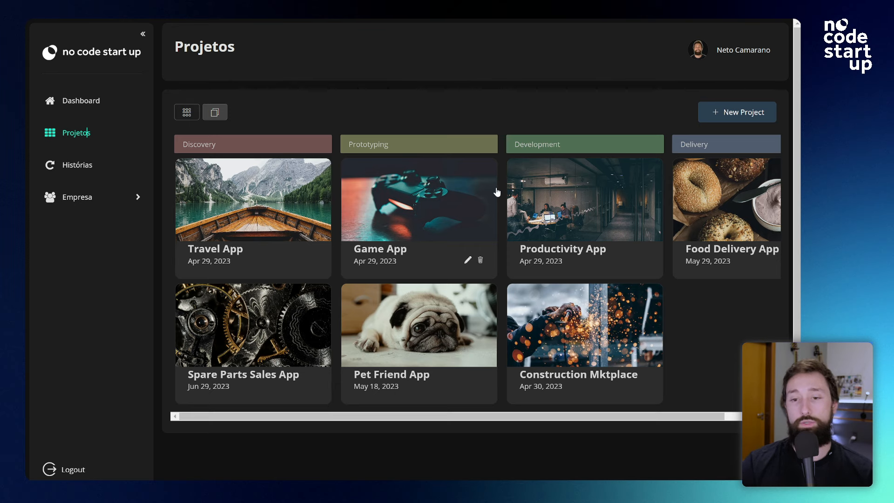
click(88, 166)
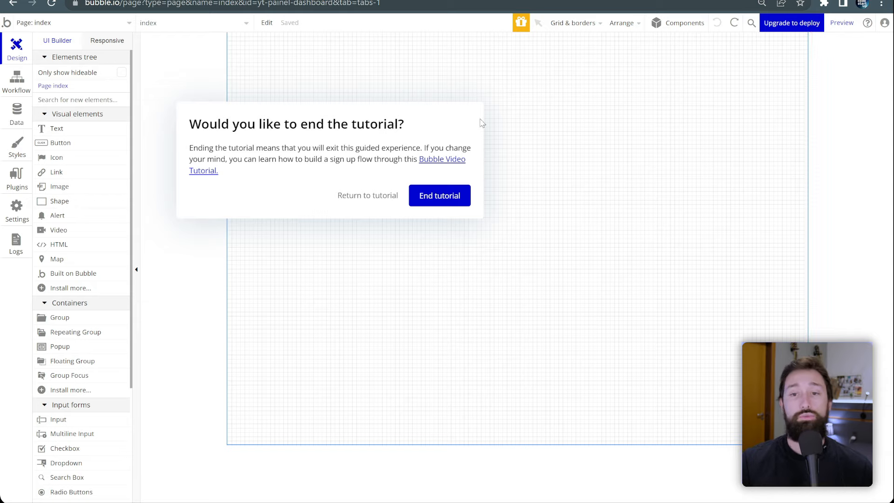
- In the Bubble editor, end the guided tutorial and delete Group Reset Password from the reset_pw page
click(459, 201)
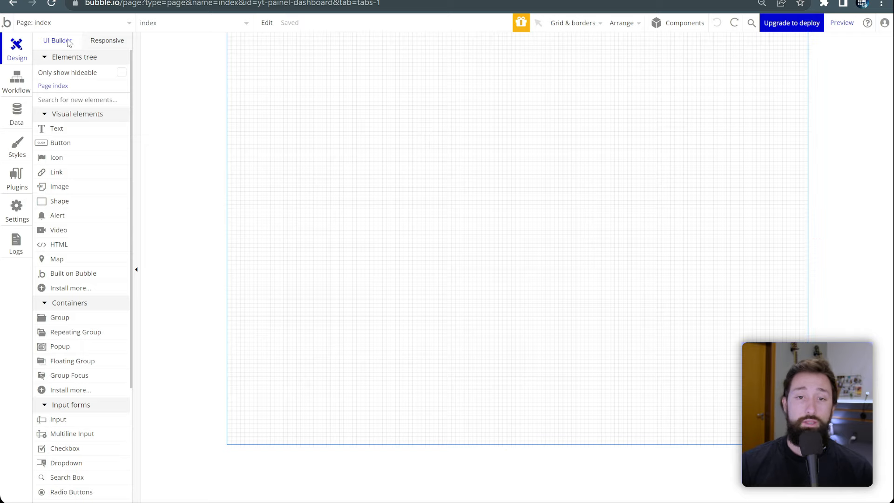
click(86, 23)
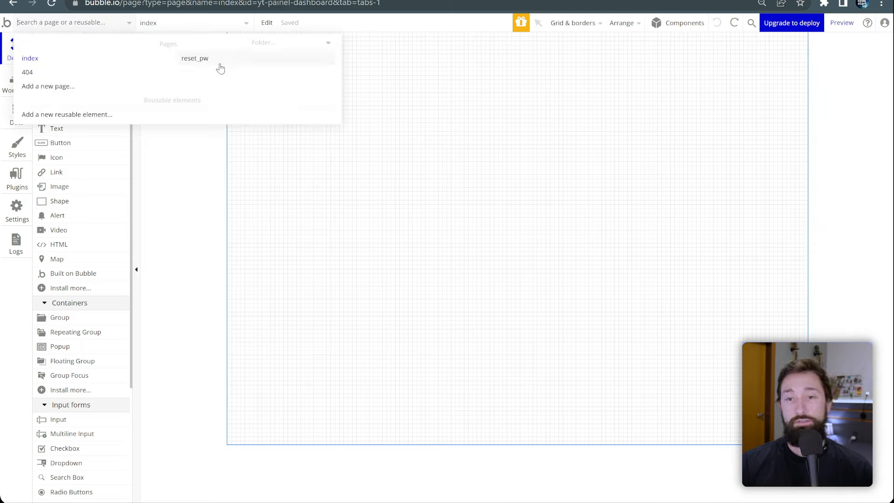
click(207, 64)
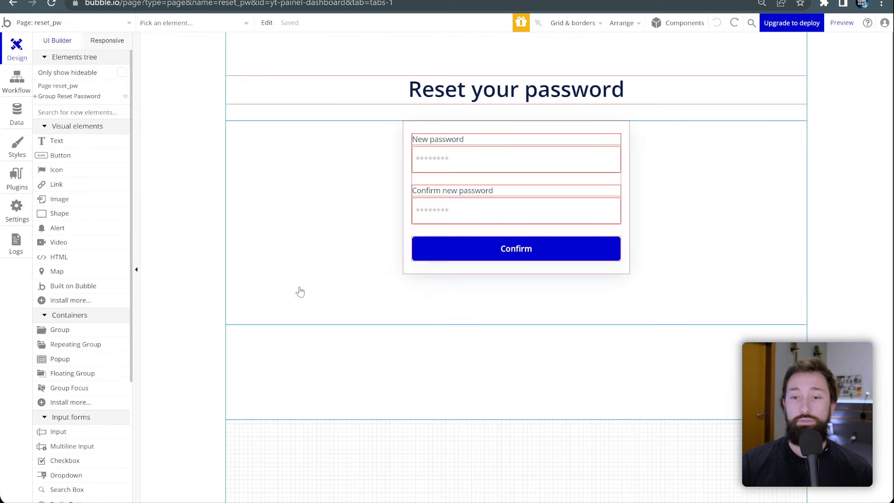
right_click(64, 102)
click(110, 123)
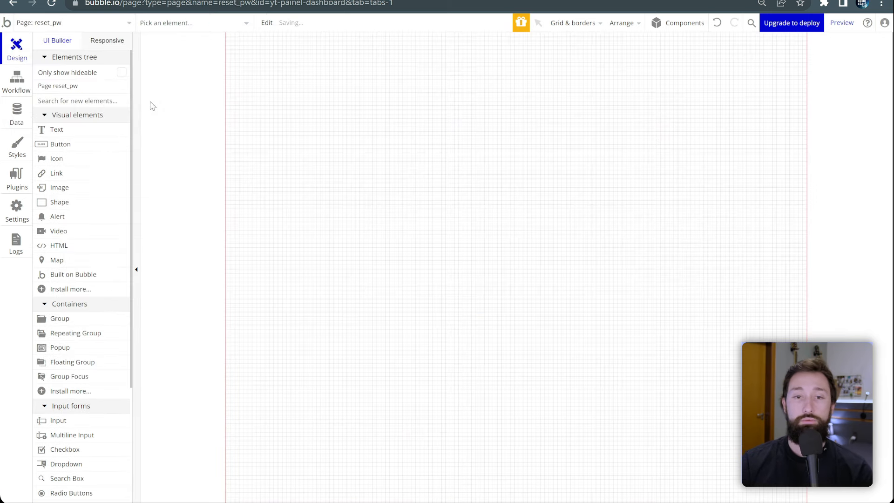
- Delete Group main from the 404 page to clear its default content
click(97, 28)
right_click(45, 75)
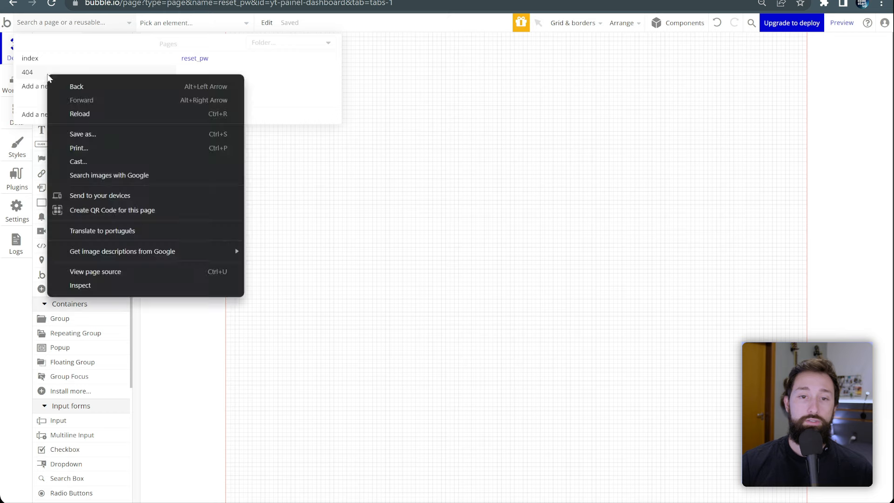
click(45, 75)
click(59, 96)
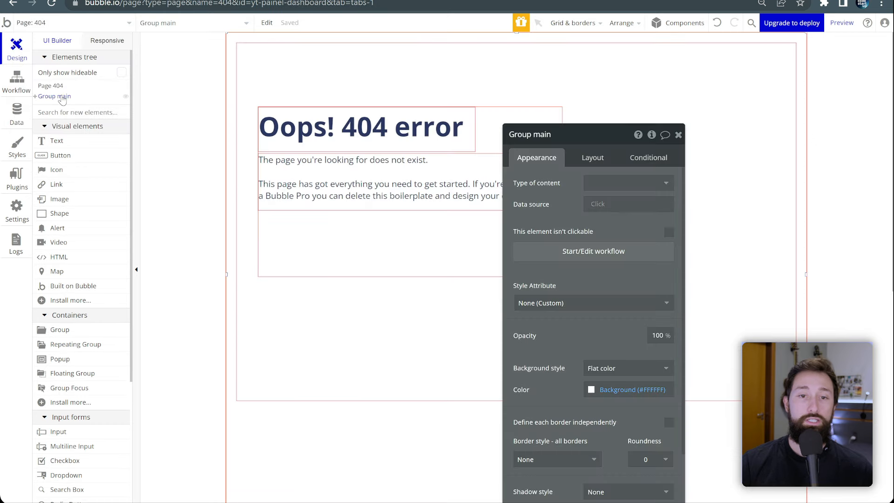
right_click(63, 98)
click(86, 119)
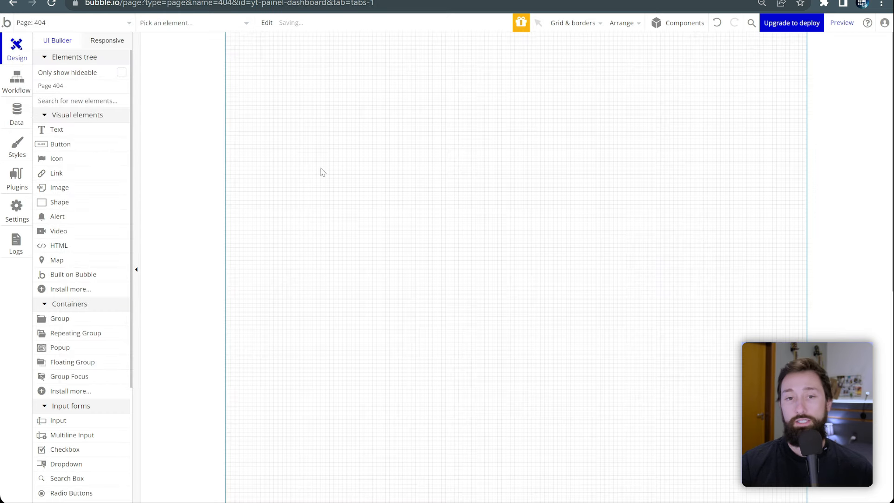
- Review the unused items offered for cleanup in the general app settings and compare them with the default element styles
click(17, 208)
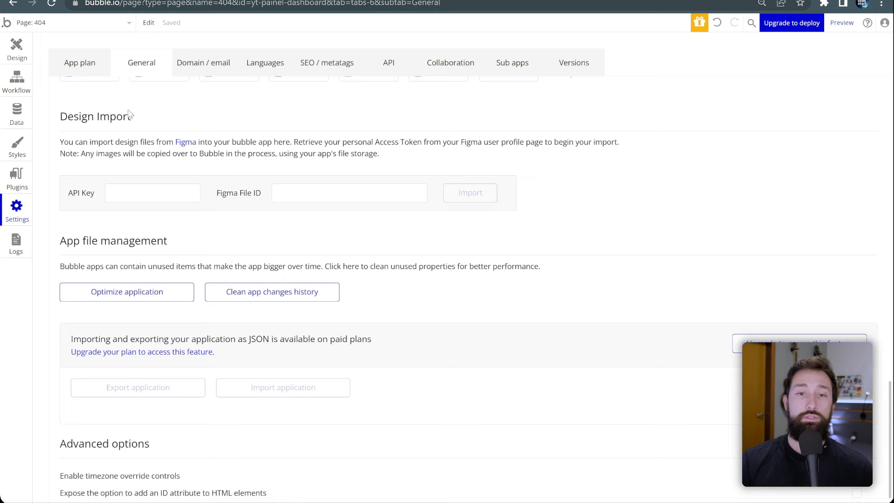
scroll(144, 80, up, 1)
scroll(143, 87, down, 1)
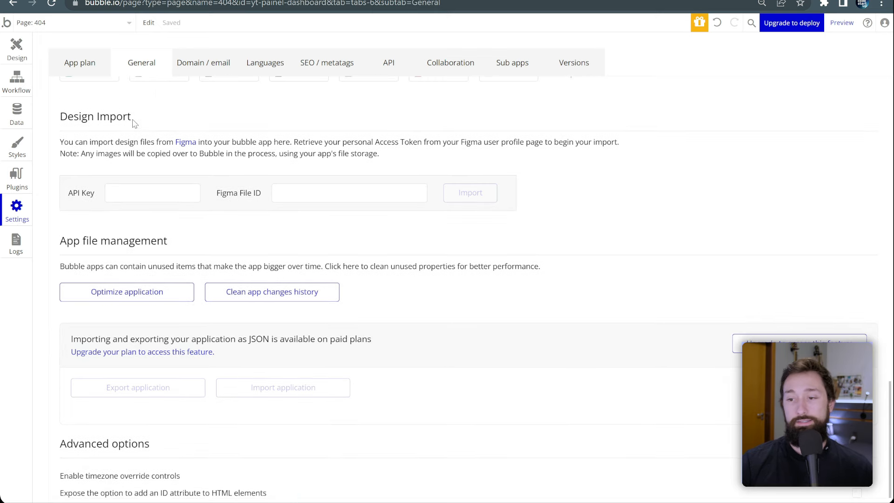
click(145, 301)
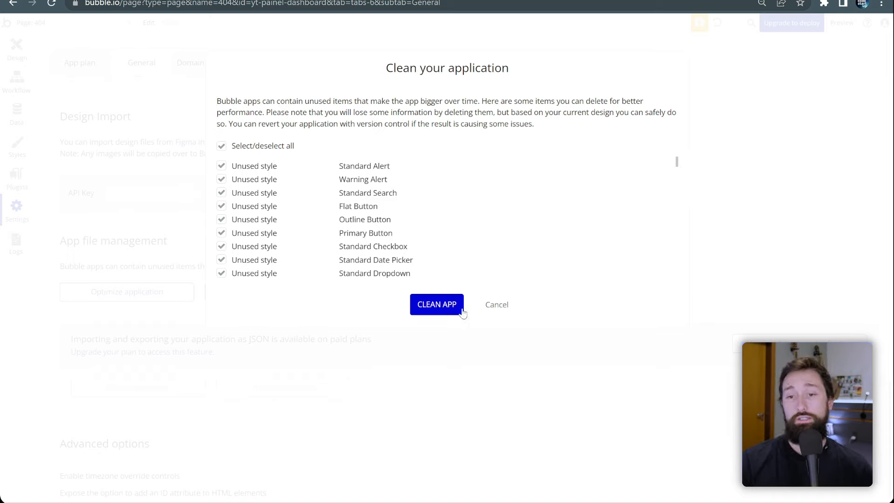
click(496, 305)
click(18, 149)
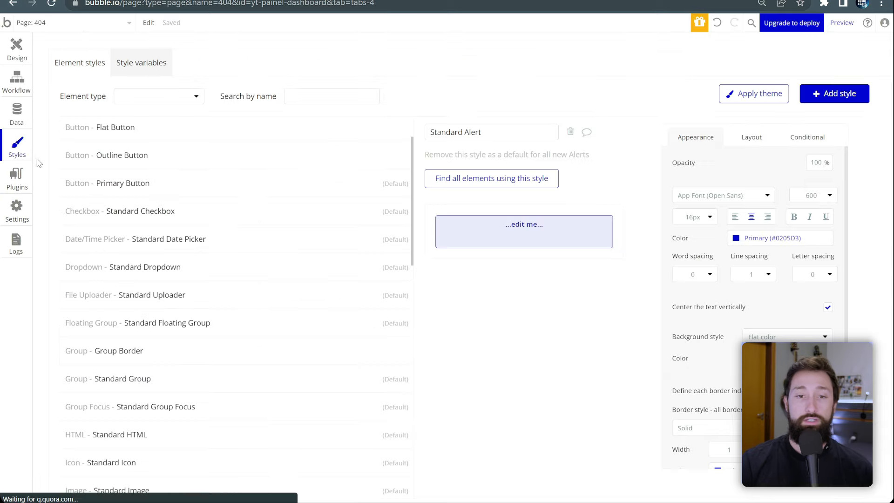
scroll(125, 137, down, 10)
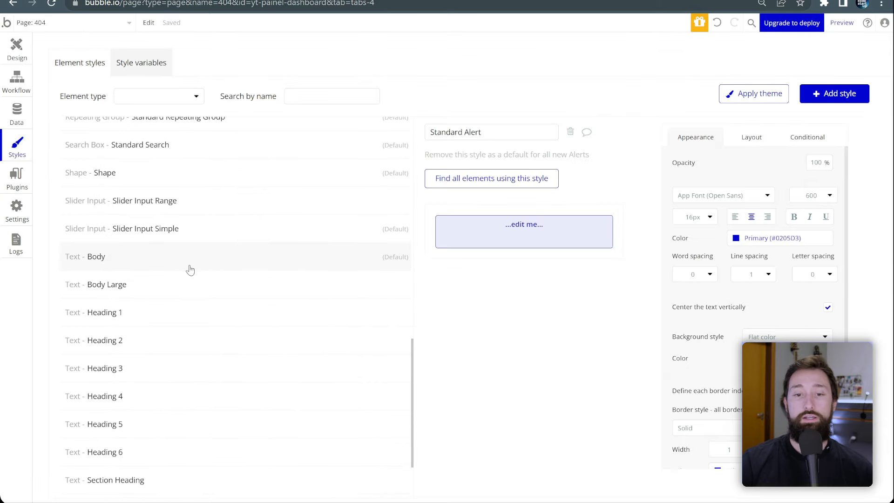
- Optimize the application by cleaning out all the selected unused items, and check the element styles list
click(16, 214)
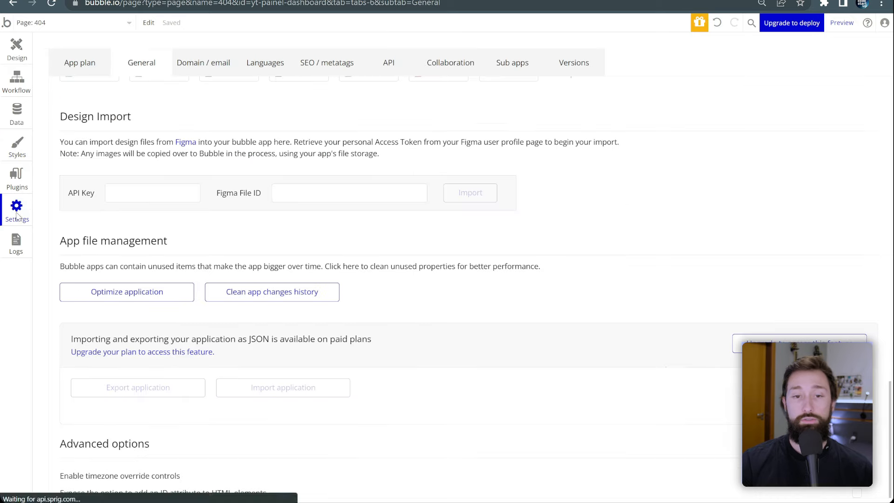
click(134, 292)
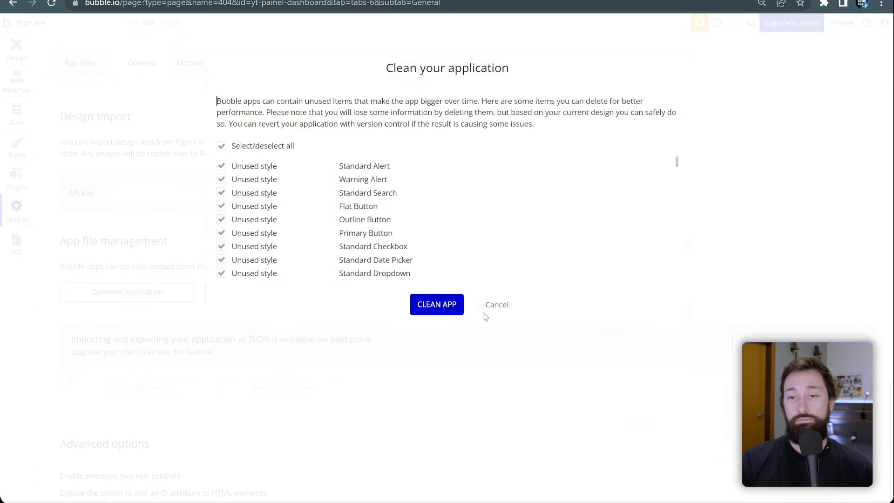
click(438, 305)
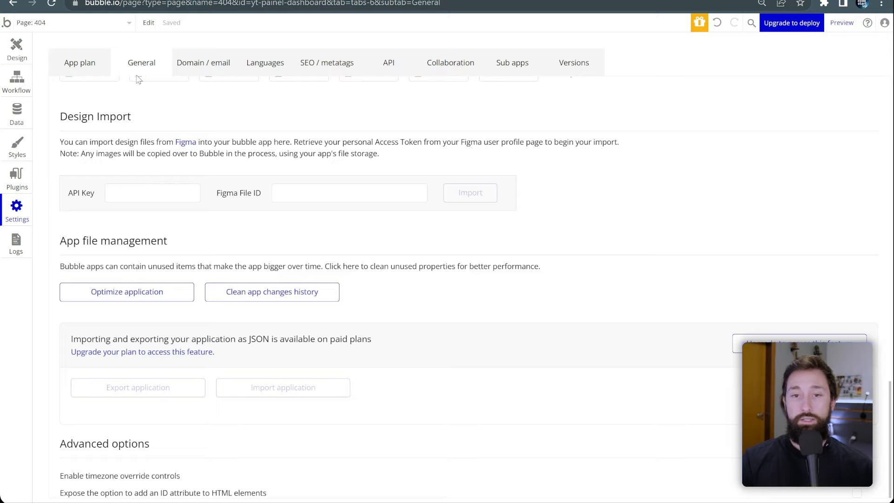
click(21, 154)
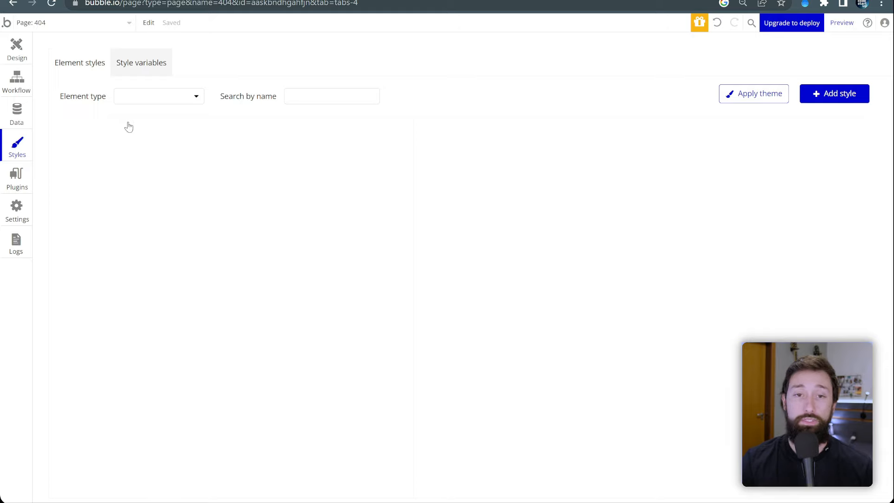
- Draw a group about 165 by 147 px on the 404 page and move its property editor clear of it
click(15, 56)
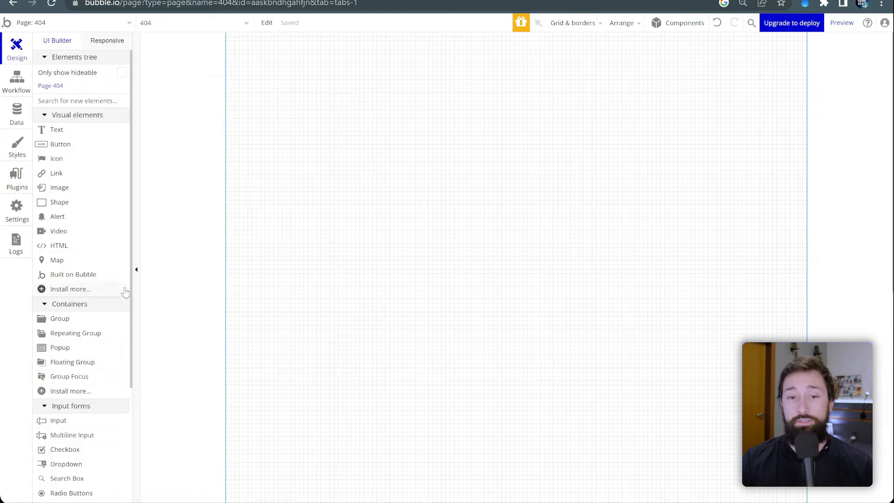
click(70, 320)
drag(292, 121, 381, 196)
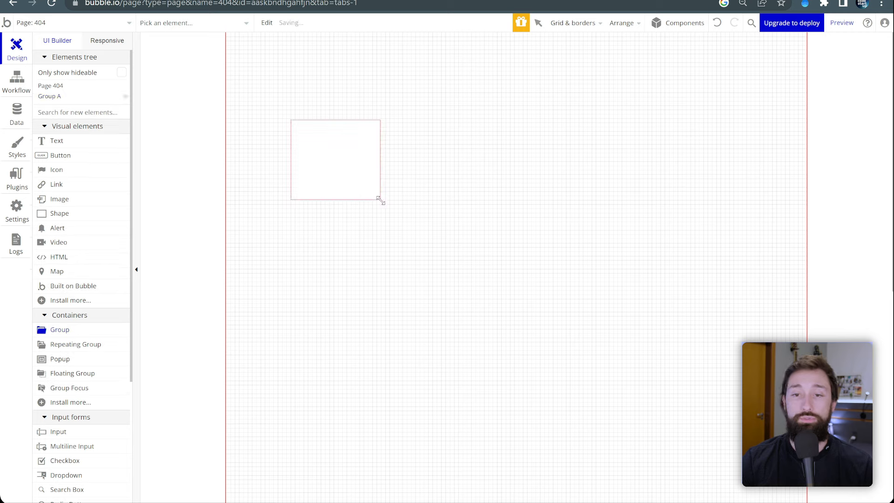
drag(559, 136, 503, 64)
- Set the group's flat background color to #0000FF at 10% opacity and shift the group slightly to the right
scroll(517, 206, down, 3)
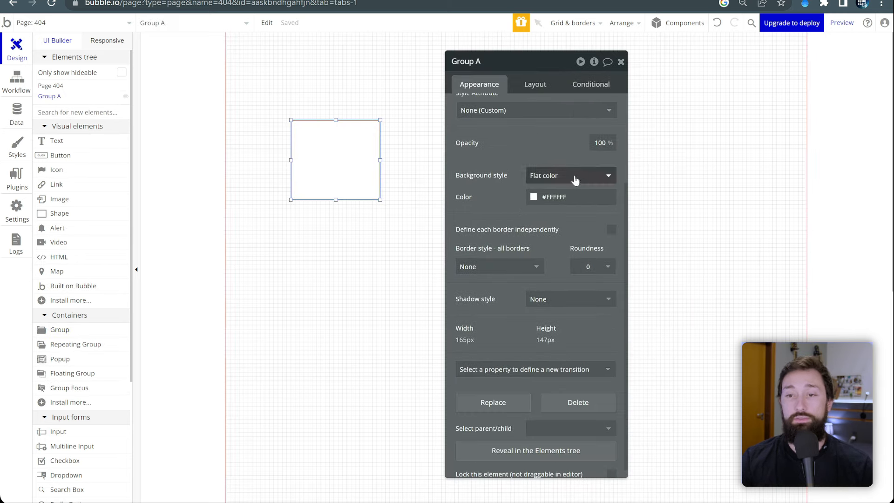
click(566, 197)
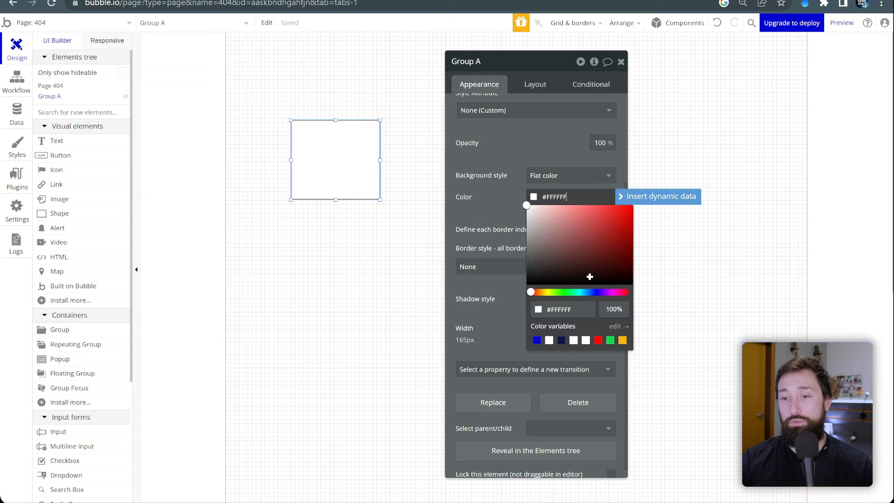
drag(592, 293, 667, 169)
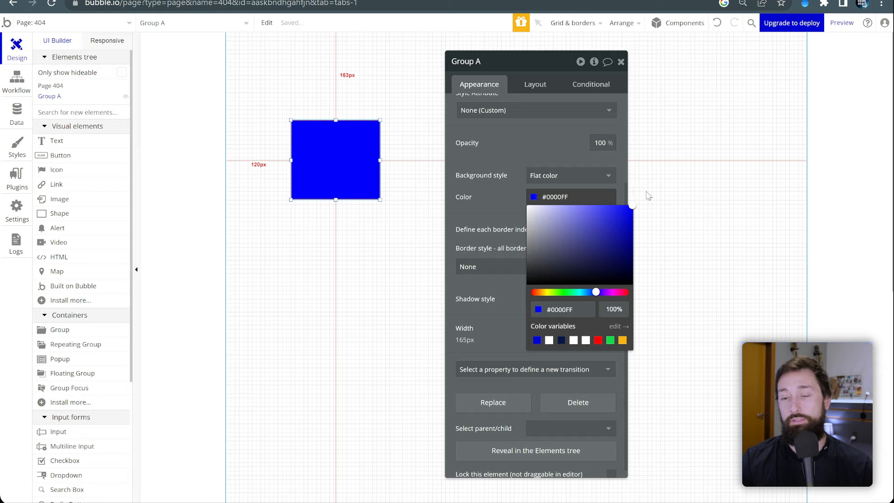
click(614, 309)
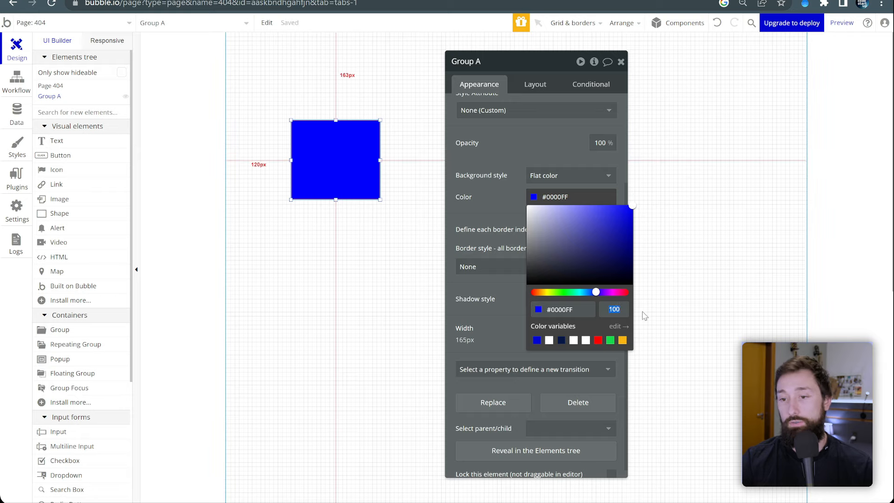
text(10)
click(492, 235)
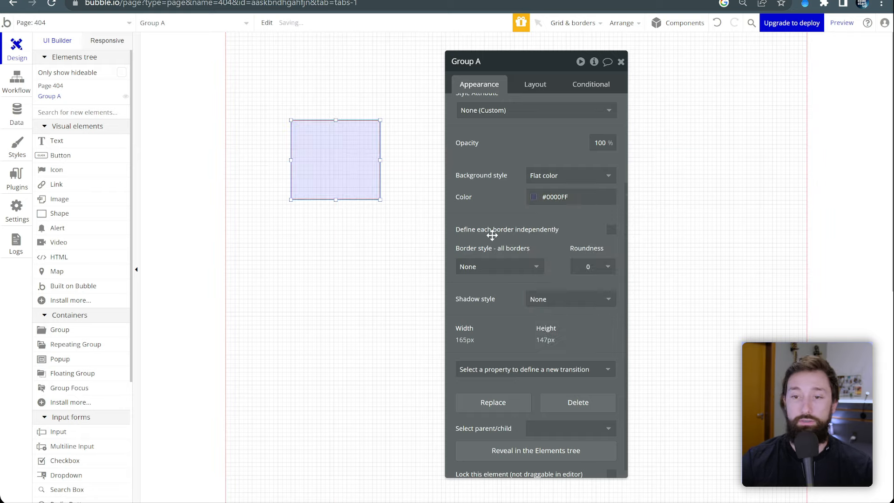
drag(337, 150, 357, 149)
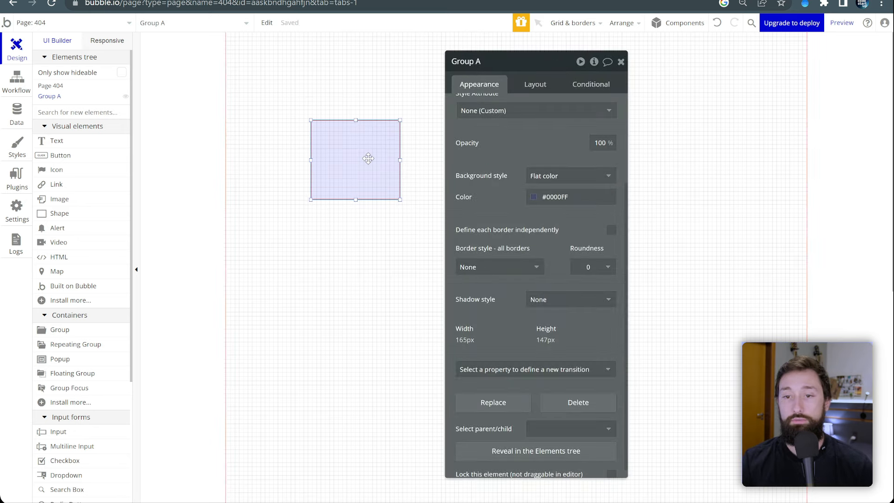
- Give the group an outset shadow with horizontal and vertical offsets 0, blur radius 0 and spread radius 1
scroll(547, 209, down, 1)
click(553, 291)
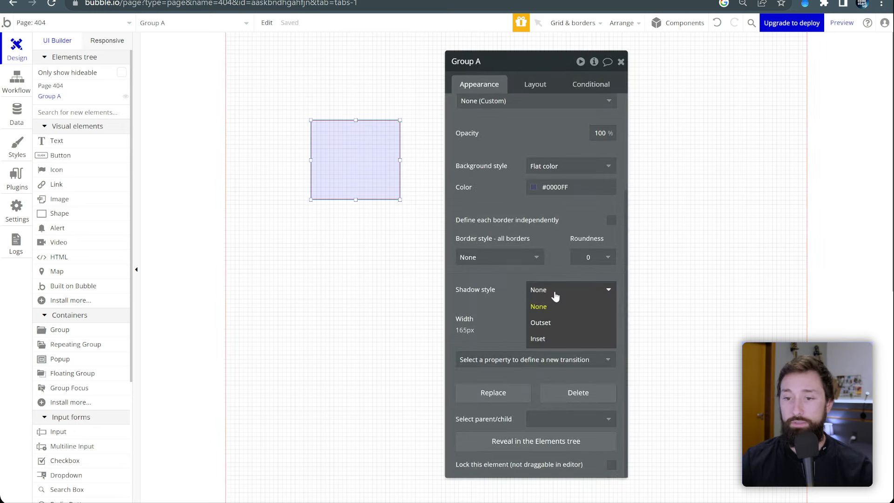
click(562, 323)
click(548, 310)
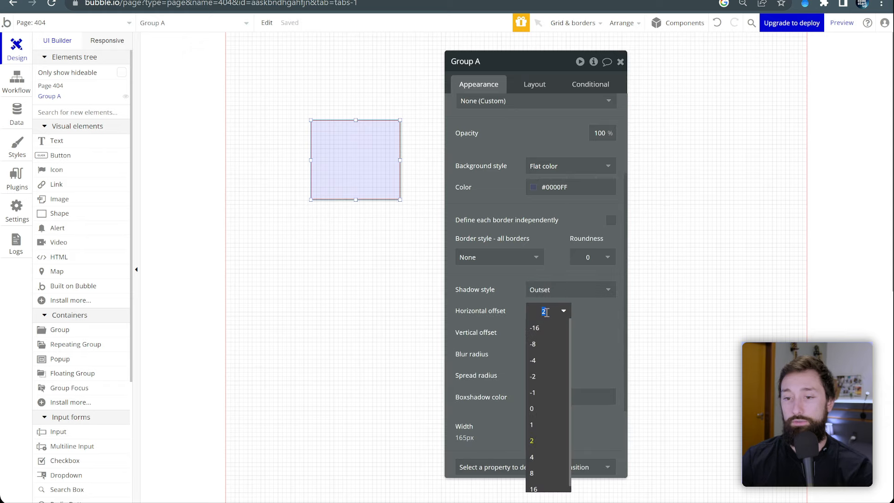
click(543, 332)
text(0)
click(548, 357)
text(0)
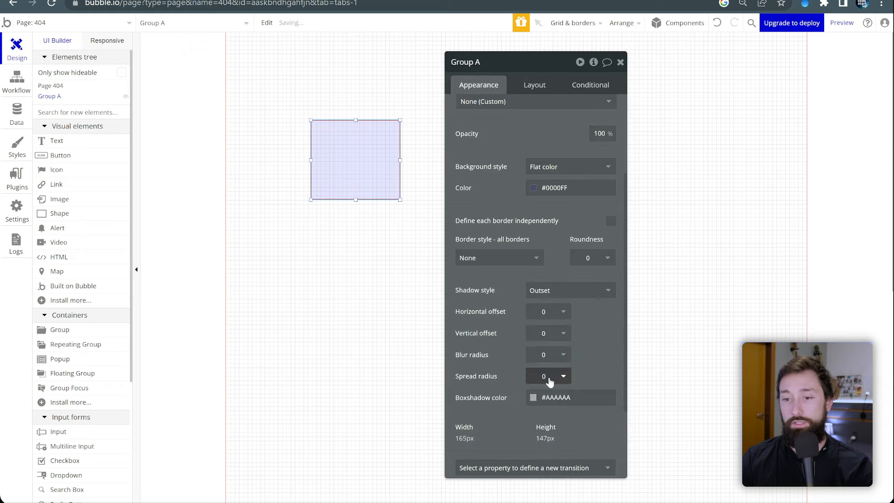
click(548, 378)
text(1)
- Reuse the group's background color #0000FF as its box shadow color, with reduced opacity
click(573, 191)
key(ctrl+c)
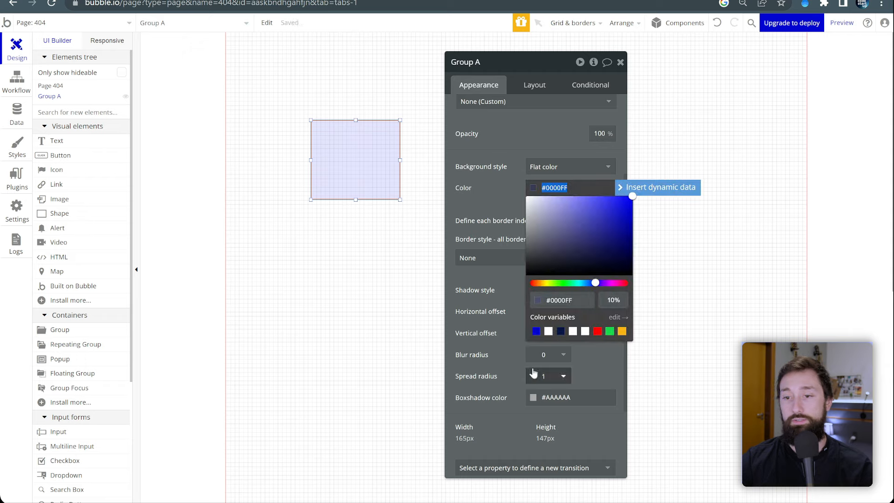
click(559, 401)
drag(568, 463, 543, 462)
key(ctrl+v)
click(618, 462)
text(5)
click(494, 359)
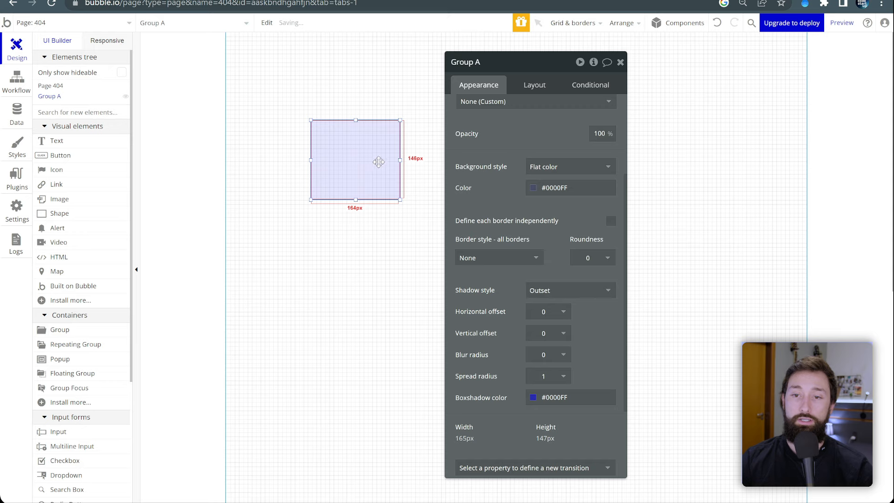
- Move the group up and to the left, duplicate it, and place the copy so it partly overlaps the original
drag(398, 166, 365, 143)
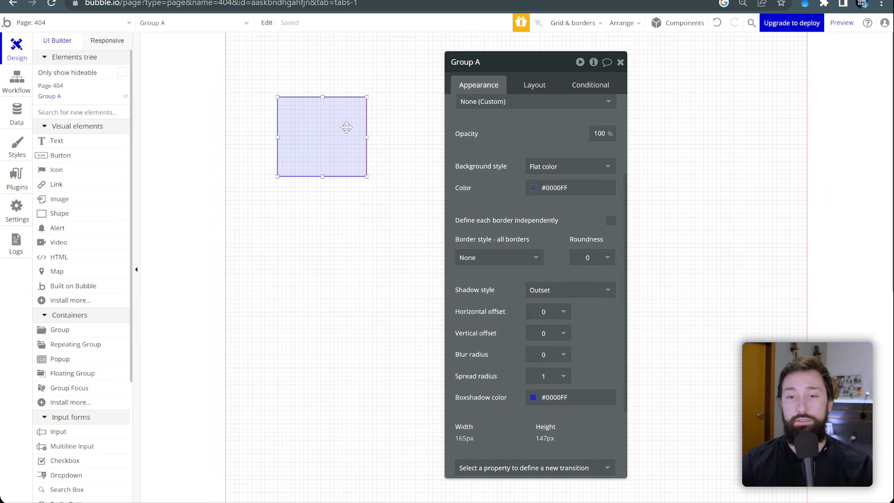
key(ctrl+c)
key(ctrl+v)
drag(375, 157, 368, 144)
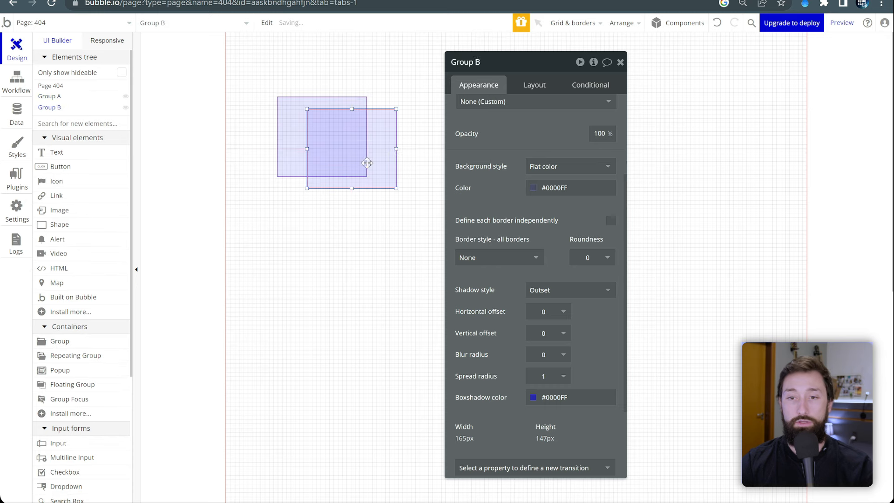
click(365, 235)
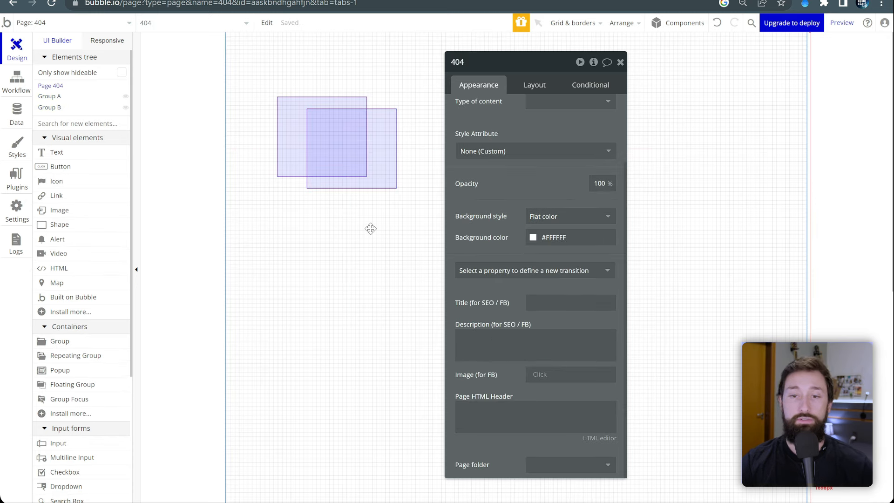
- Create a new group style named "gpr wire" from the duplicated group's current appearance
click(378, 178)
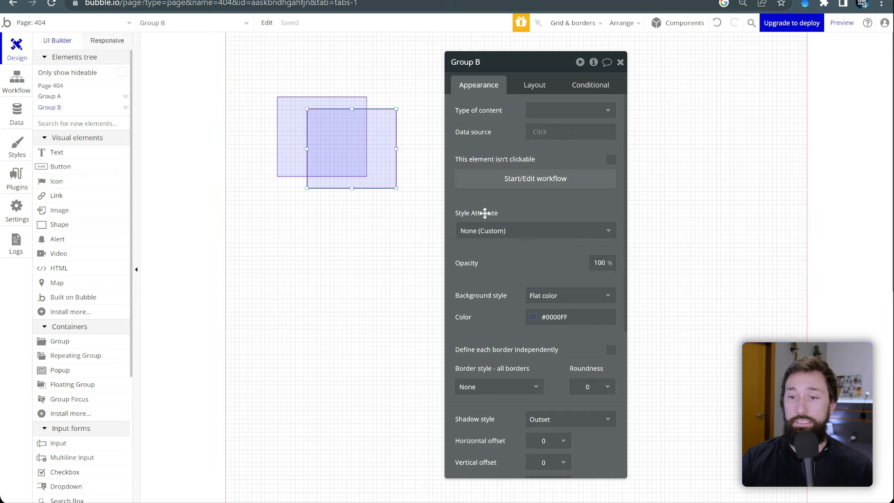
click(509, 235)
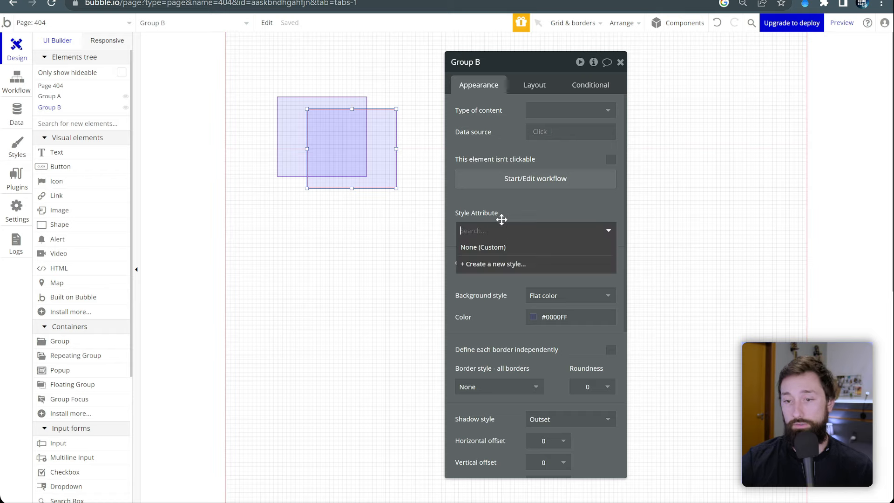
click(505, 264)
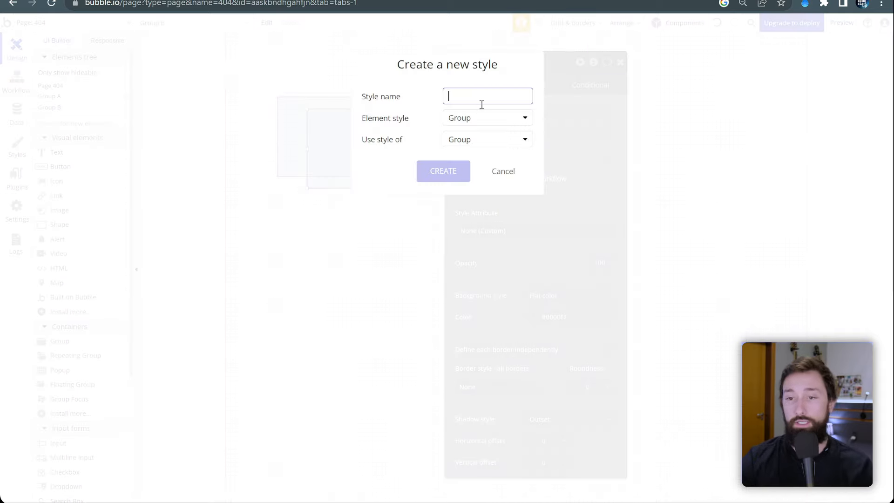
text(wire)
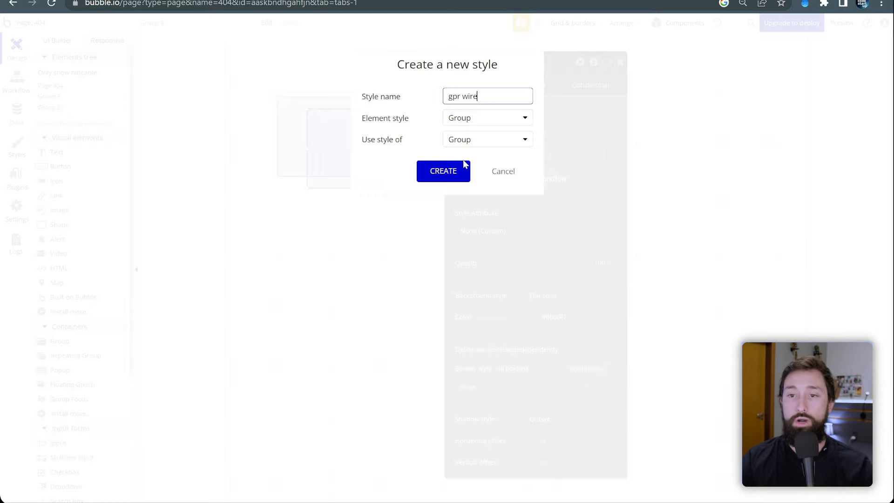
click(465, 165)
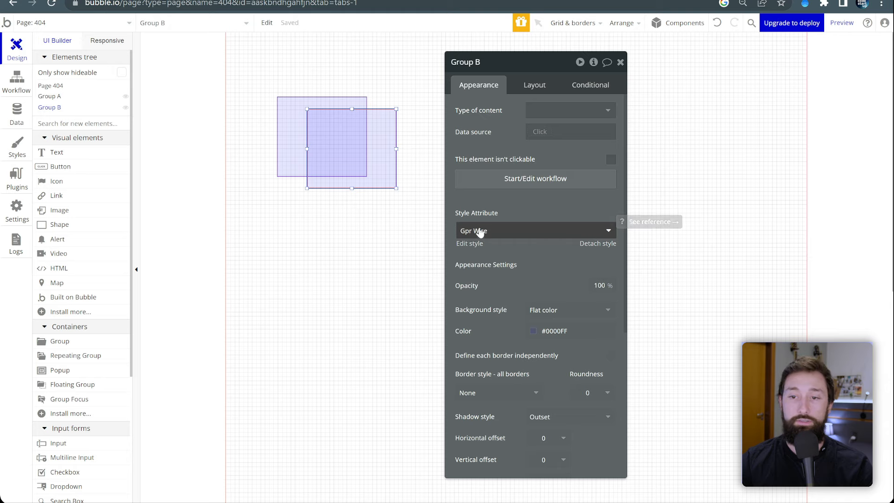
- Draw a text element about 269 by 71 px below the two groups and move its property editor upward
drag(513, 212, 544, 200)
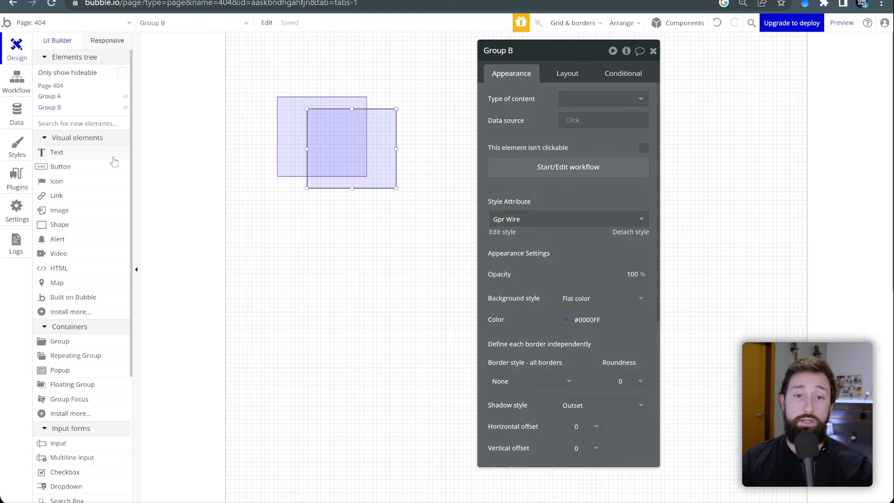
click(64, 155)
drag(334, 248, 479, 284)
drag(550, 298, 530, 213)
- Set the text element's background to the flat color #0000FF at 10% opacity
scroll(536, 215, down, 4)
click(584, 223)
click(564, 252)
click(584, 243)
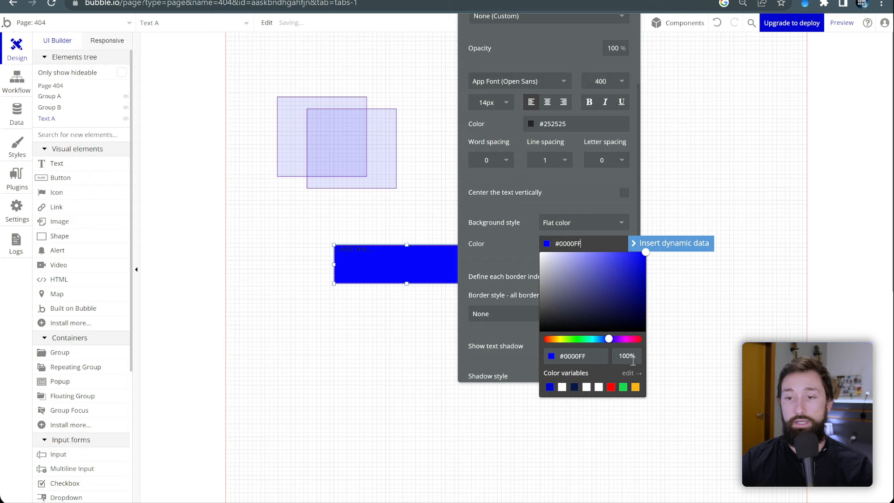
double_click(627, 356)
text(10)
click(499, 210)
- Give the text element an outset shadow with horizontal and vertical offsets 0 and spread radius 1
scroll(515, 185, down, 5)
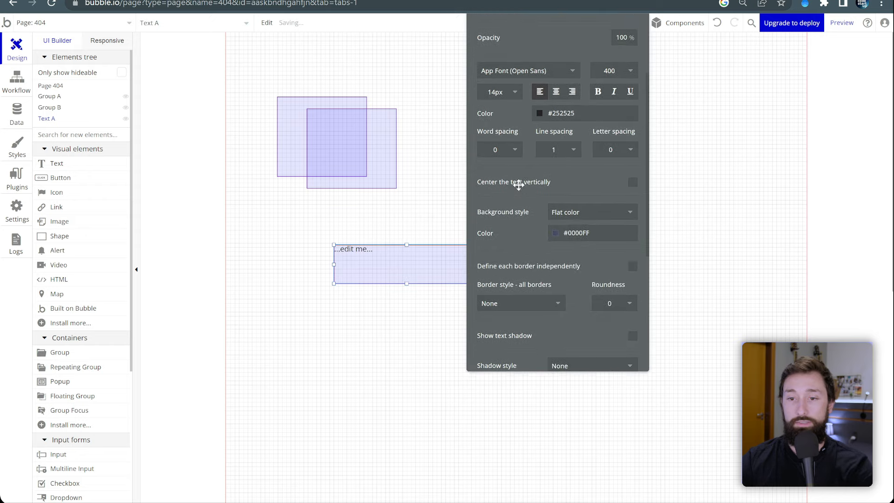
scroll(536, 163, up, 2)
click(572, 188)
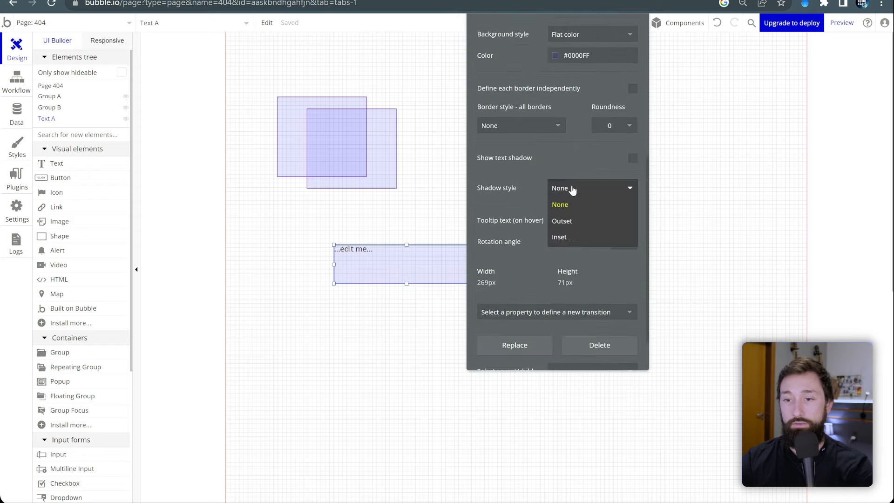
click(571, 219)
click(570, 210)
text(0)
click(521, 210)
click(568, 230)
text(0)
click(525, 236)
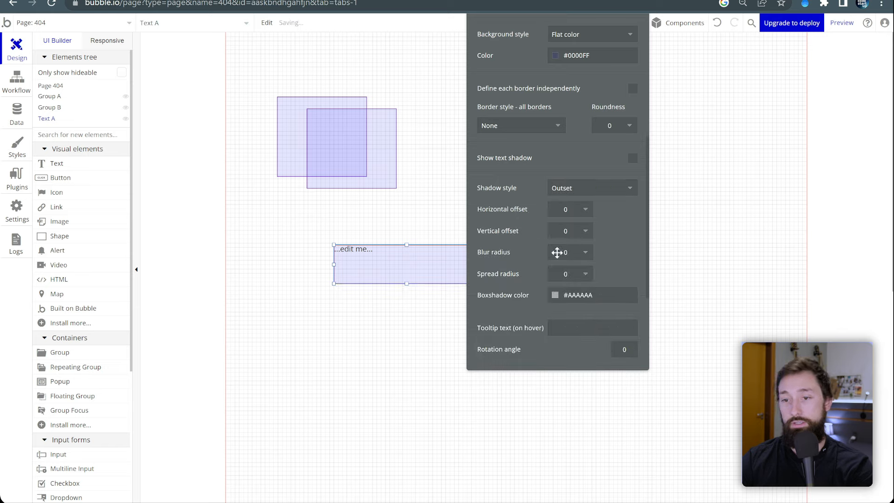
click(569, 273)
text(1)
click(620, 267)
- Set the text element's box shadow color to #0000FF
click(593, 294)
double_click(584, 408)
text(0000FF)
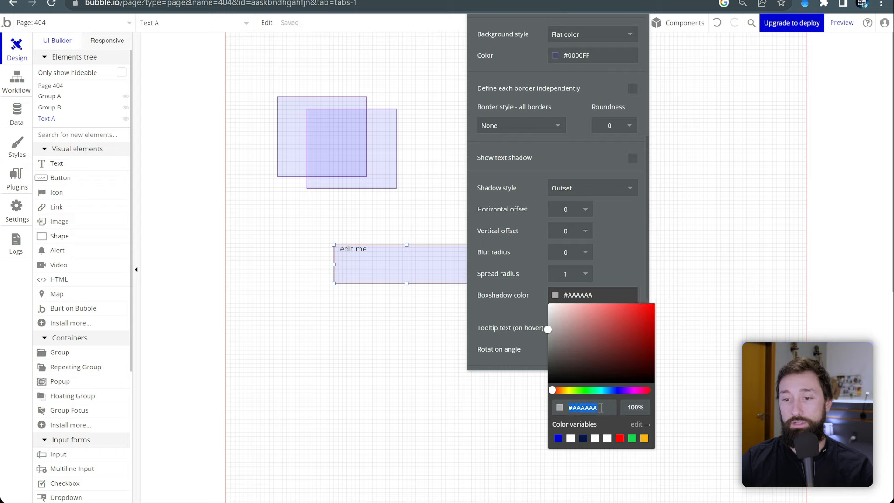
click(643, 408)
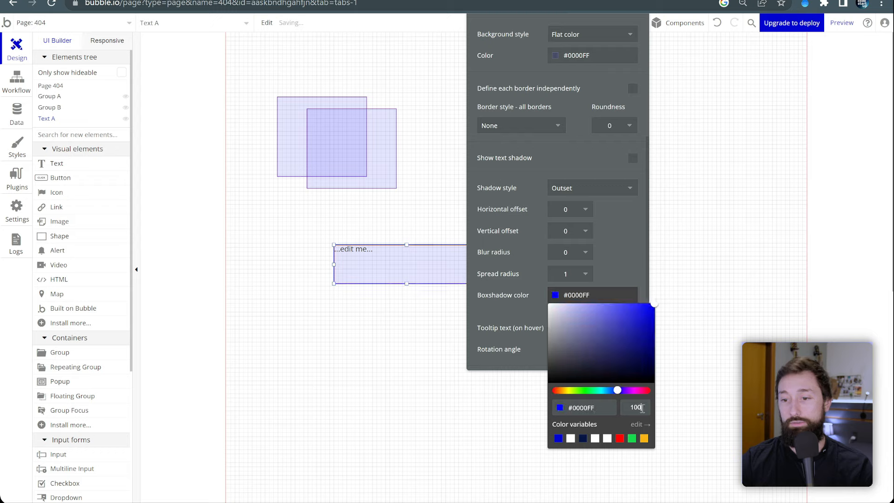
click(514, 263)
- Create a new text style named "txt wire" from the text element's appearance and close its property editor
scroll(519, 186, up, 4)
scroll(504, 292, up, 6)
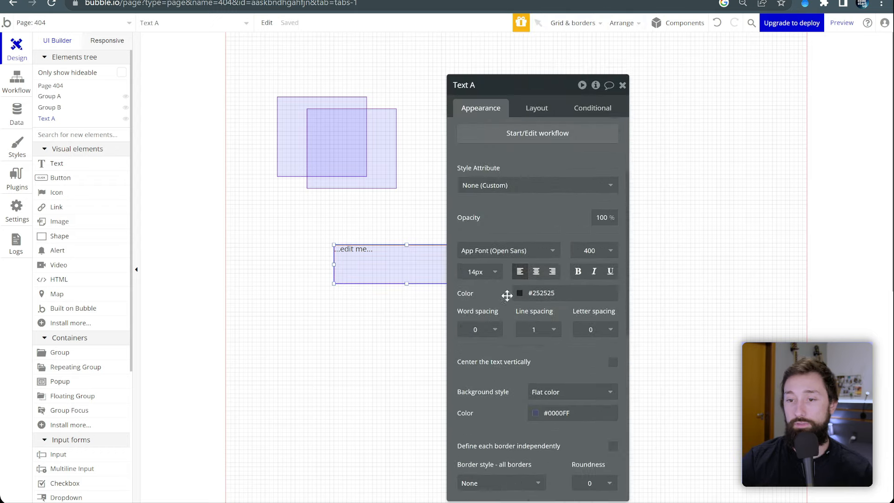
click(531, 308)
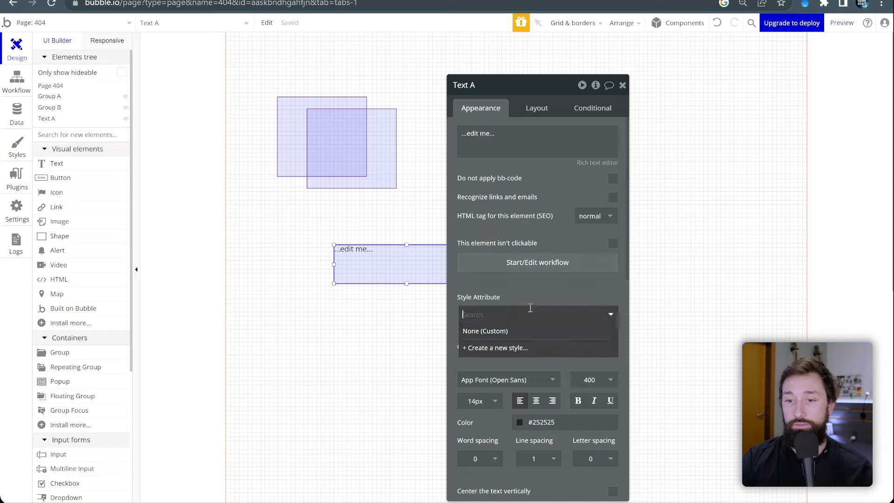
click(515, 349)
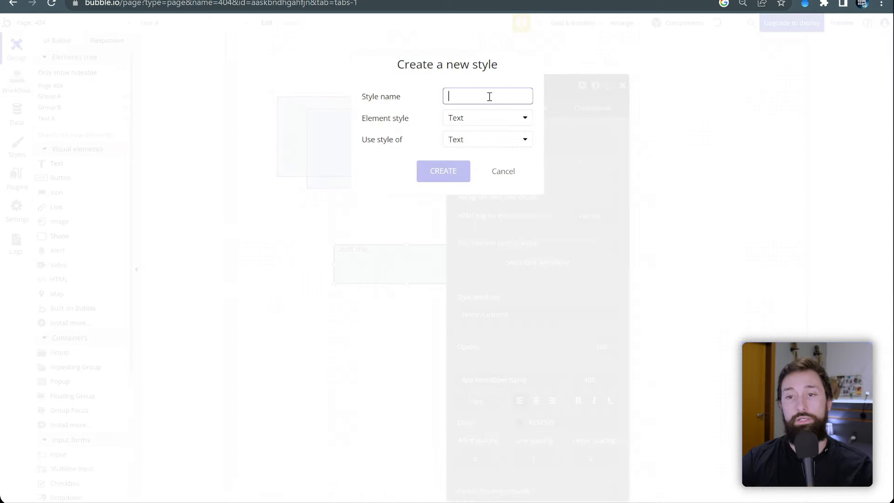
text(txt wire)
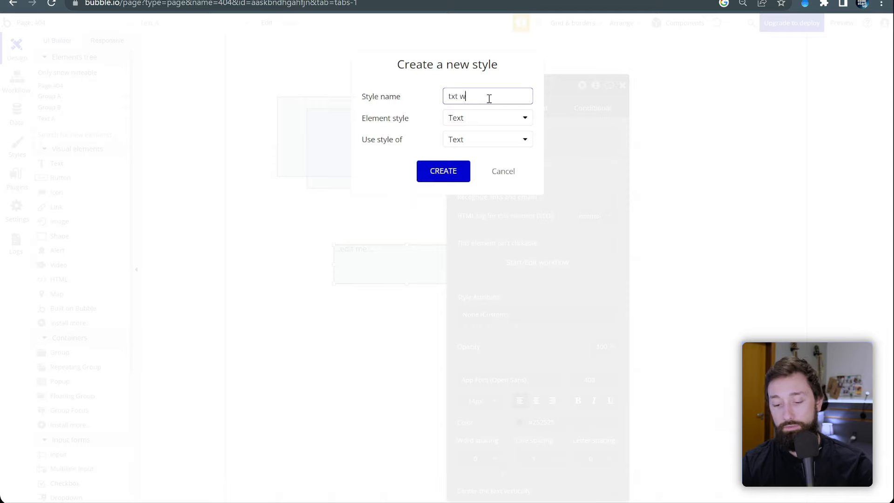
click(455, 172)
click(622, 85)
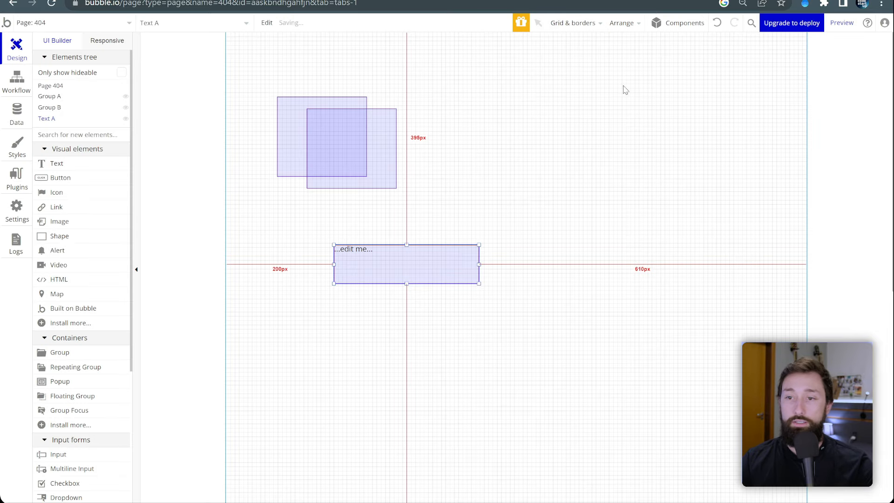
- Filter the element styles by the Text type, clear that filter, and search the styles by the name "wire"
click(17, 148)
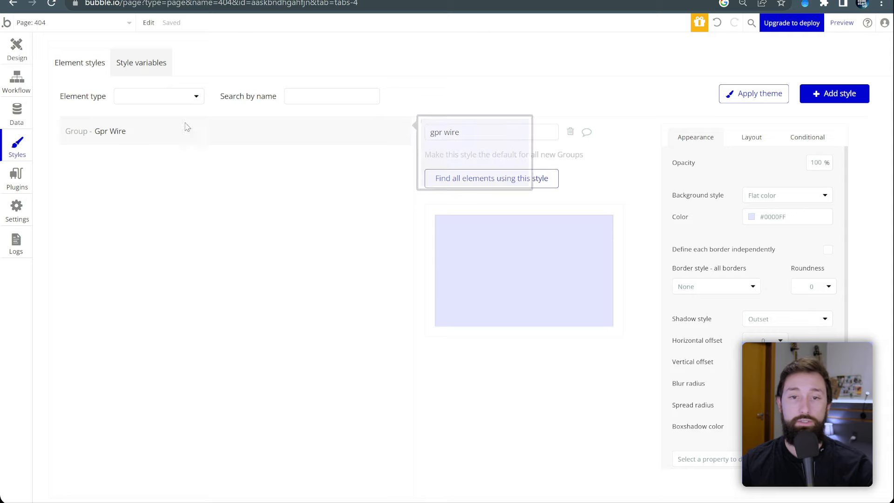
click(157, 97)
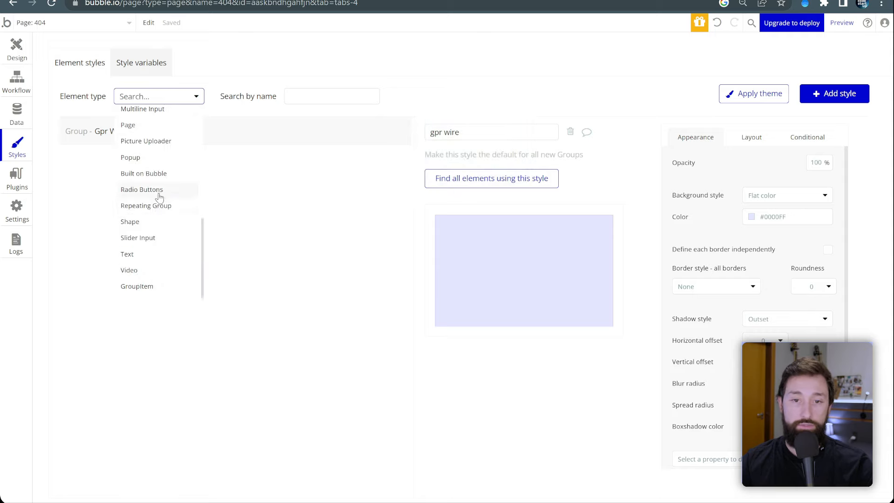
click(147, 252)
click(128, 96)
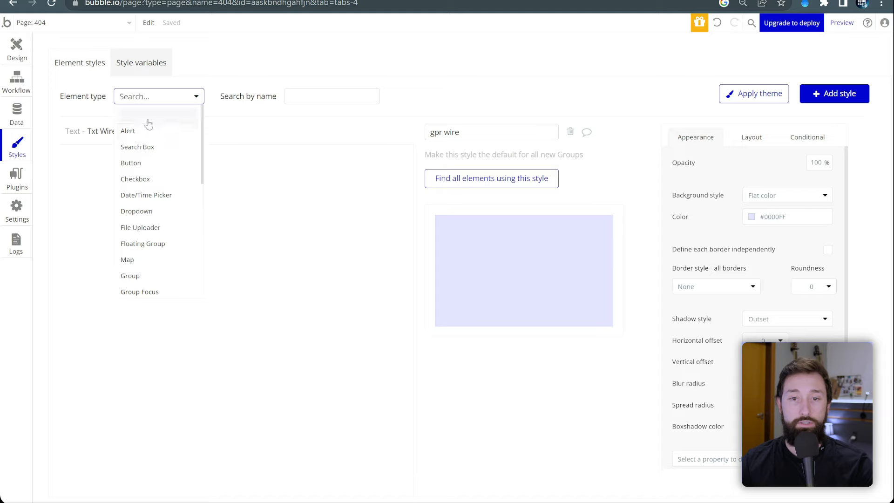
click(305, 95)
text(wire)
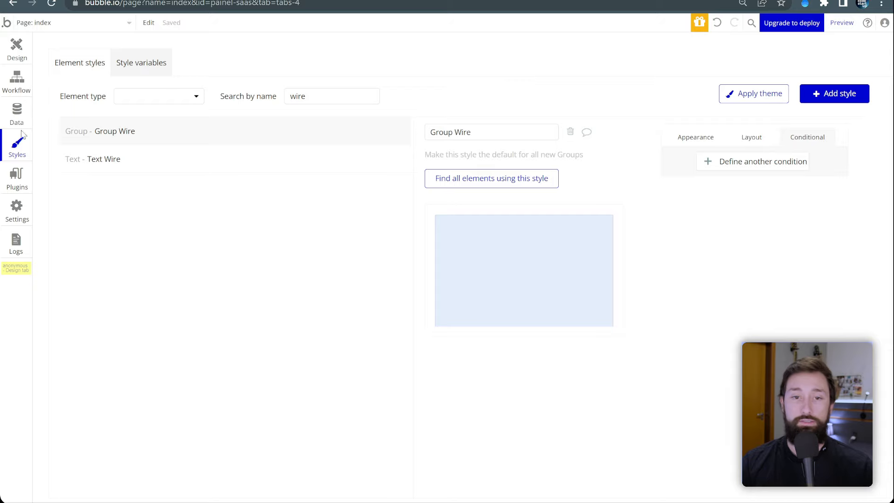
- Review the Group Wire and Text Wire styles in the painel-saas app and compare them with the new wire styles
click(21, 52)
click(13, 153)
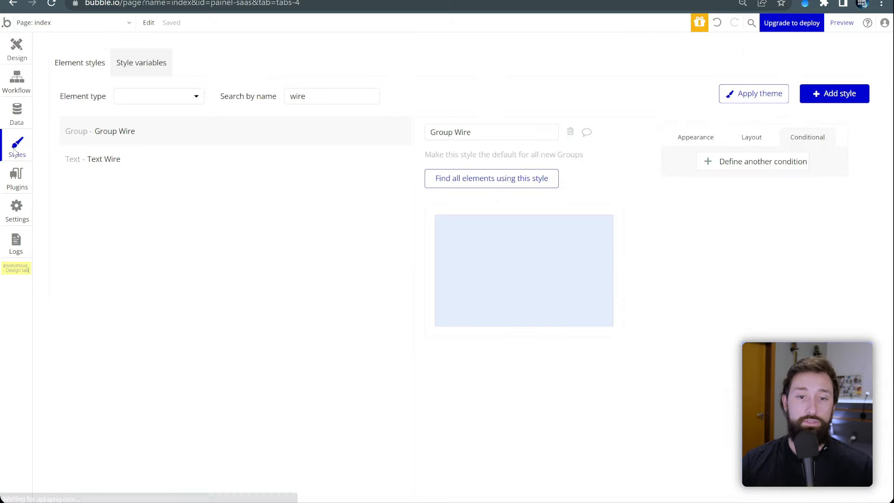
click(302, 97)
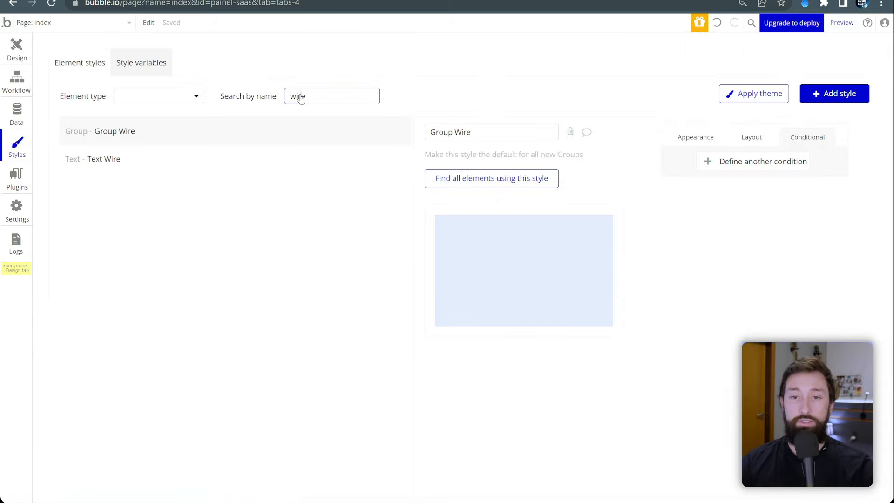
double_click(301, 97)
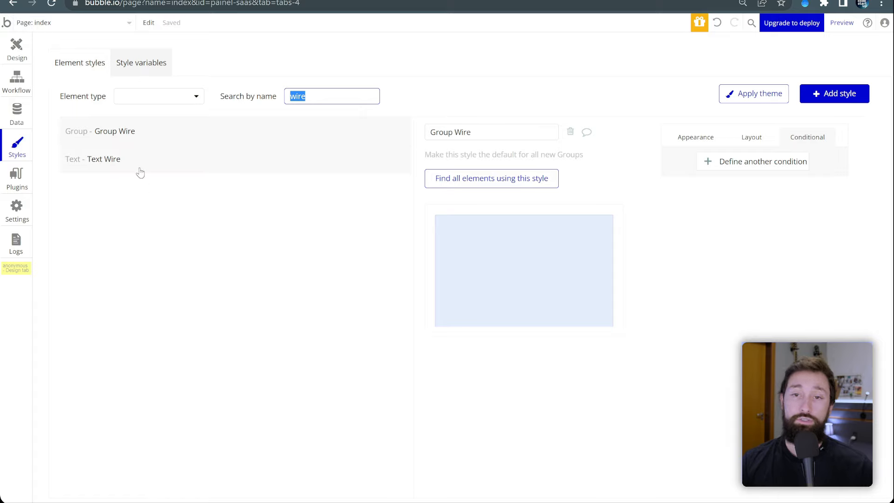
click(133, 133)
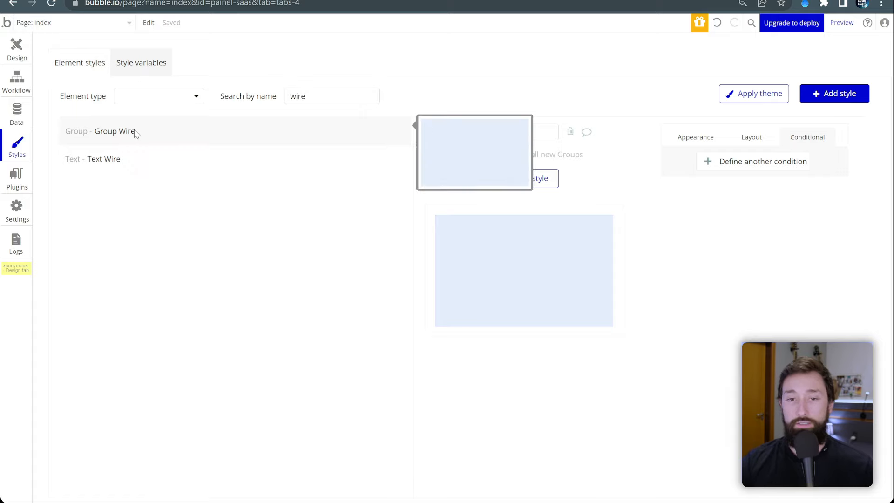
right_click(134, 132)
click(158, 140)
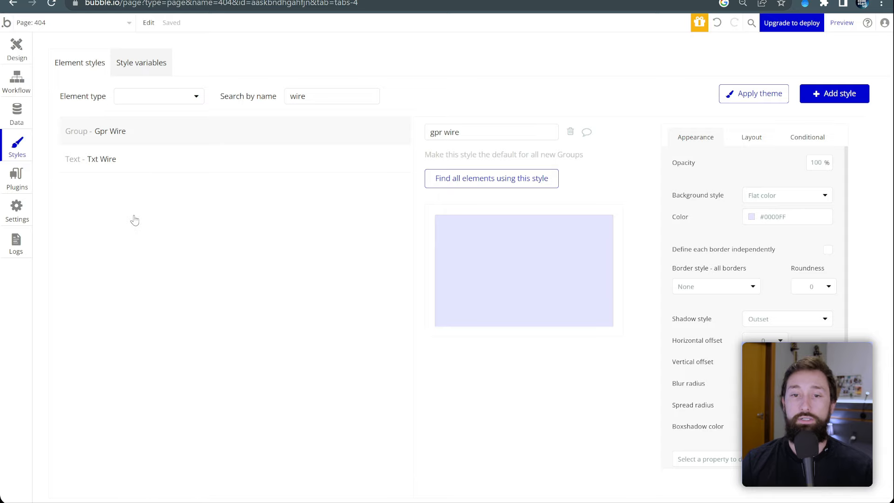
right_click(132, 219)
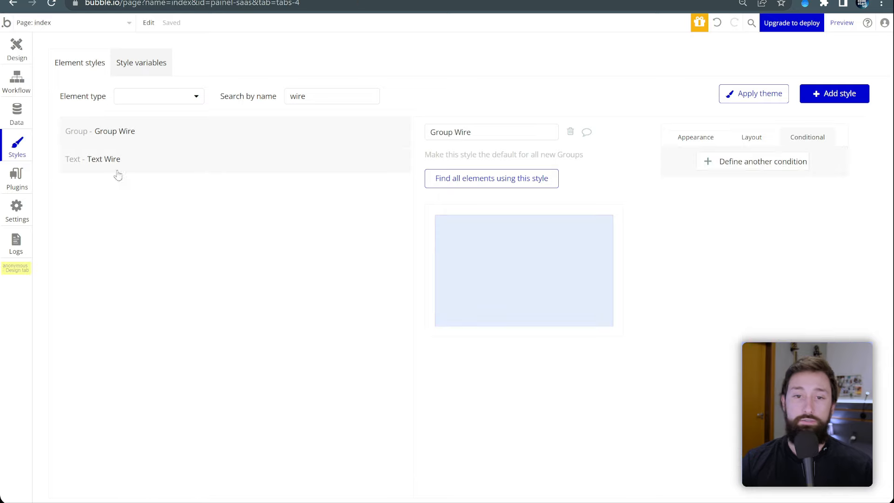
- Check the Text Wire style and review the painel-saas app's index page design
click(119, 171)
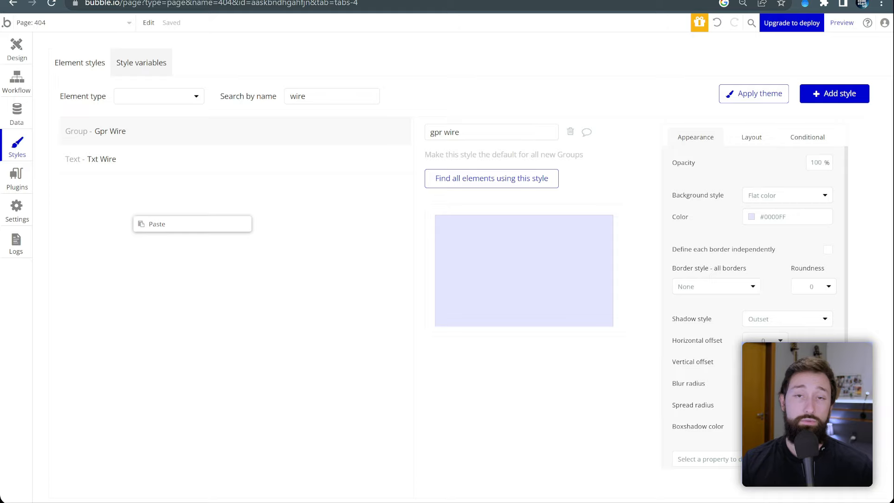
click(296, 197)
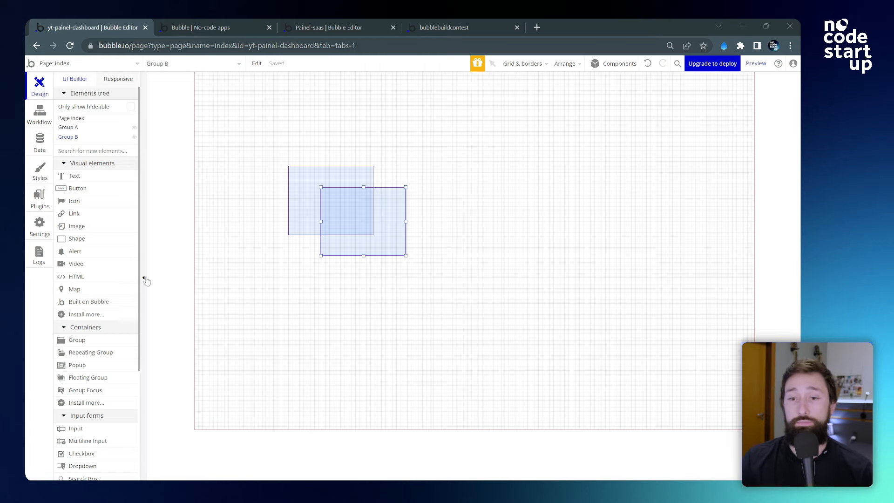
click(339, 28)
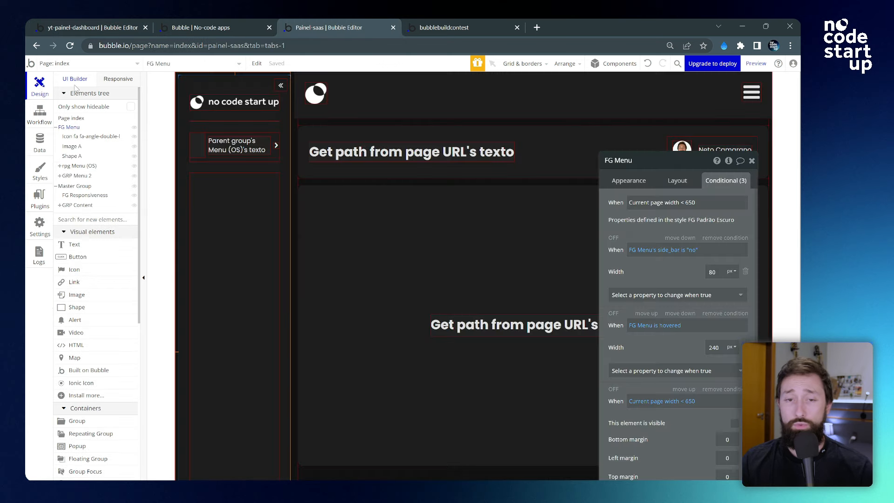
- Study the finished dashboard's container structure, outlining the page, side menu, content side, header, main content area and their inner groups
click(435, 22)
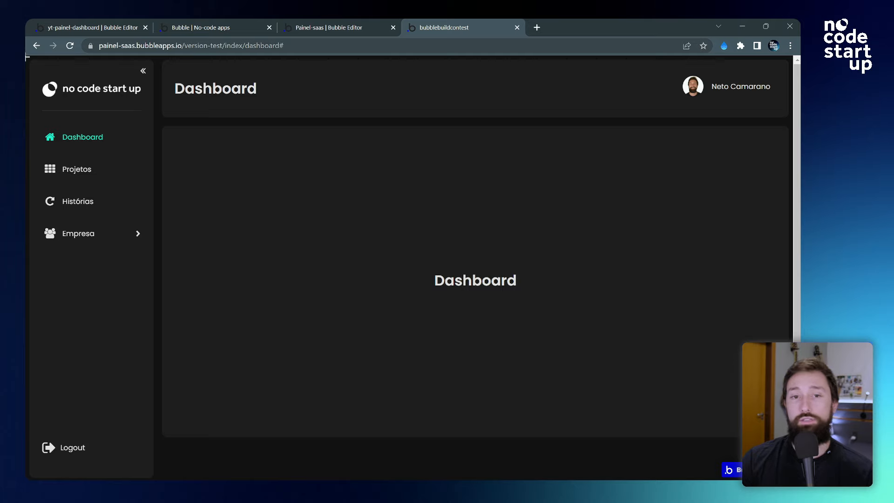
mouse_move(26, 56)
mouse_down()
mouse_move(177, 185)
mouse_move(498, 322)
mouse_move(791, 479)
mouse_up()
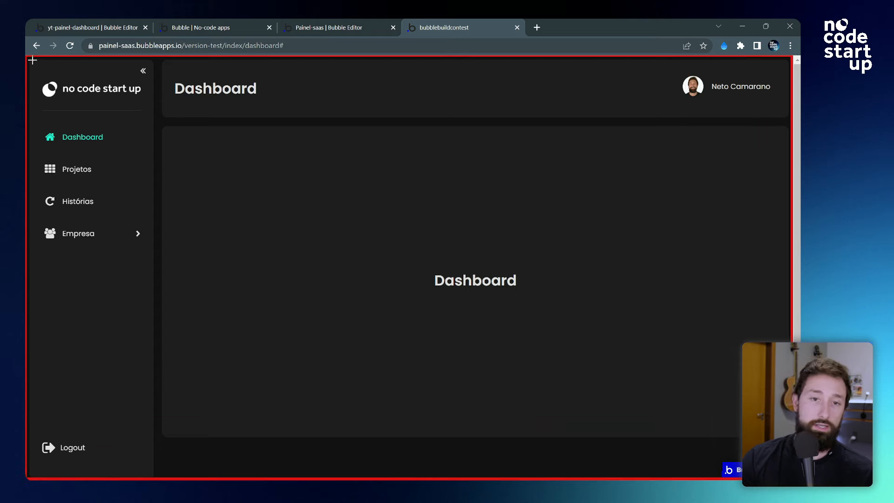
mouse_move(28, 59)
mouse_down()
mouse_move(117, 175)
mouse_move(161, 339)
mouse_move(158, 474)
mouse_up()
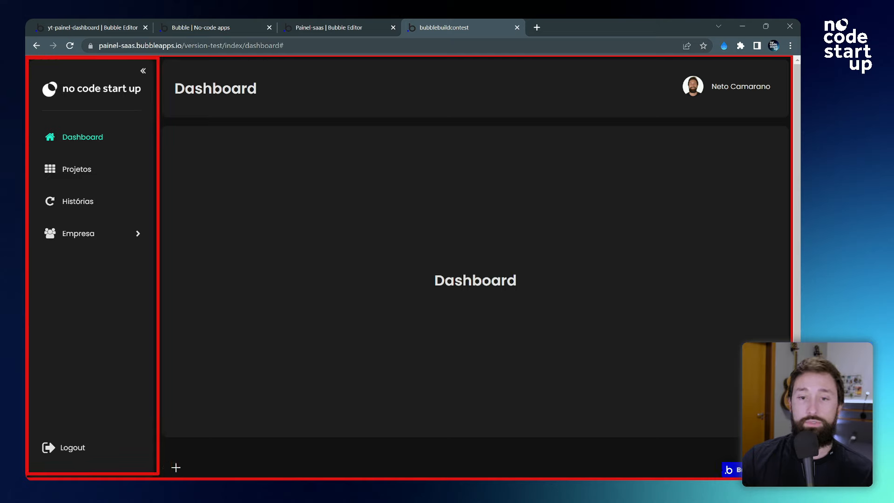
mouse_move(161, 60)
mouse_down()
mouse_move(689, 431)
mouse_move(791, 477)
mouse_up()
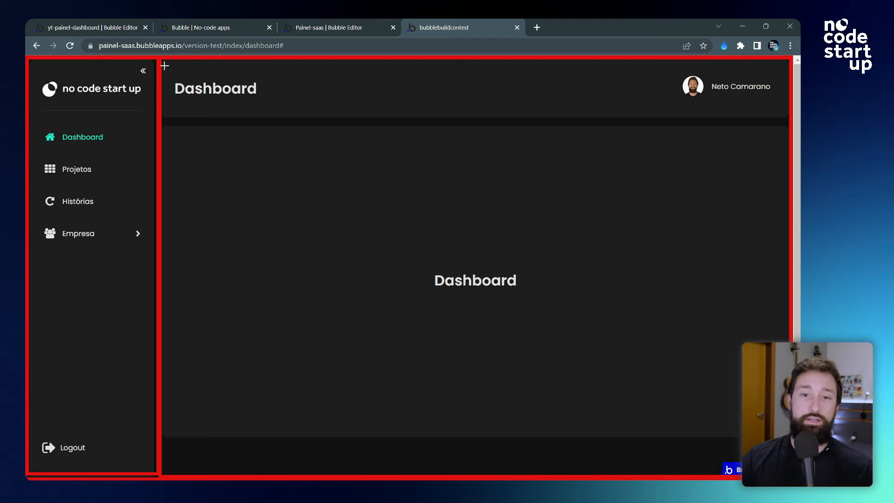
mouse_move(163, 61)
mouse_down()
mouse_move(166, 79)
mouse_move(205, 110)
mouse_move(785, 120)
mouse_up()
mouse_move(166, 125)
mouse_down()
mouse_move(173, 141)
mouse_move(569, 449)
mouse_move(786, 466)
mouse_up()
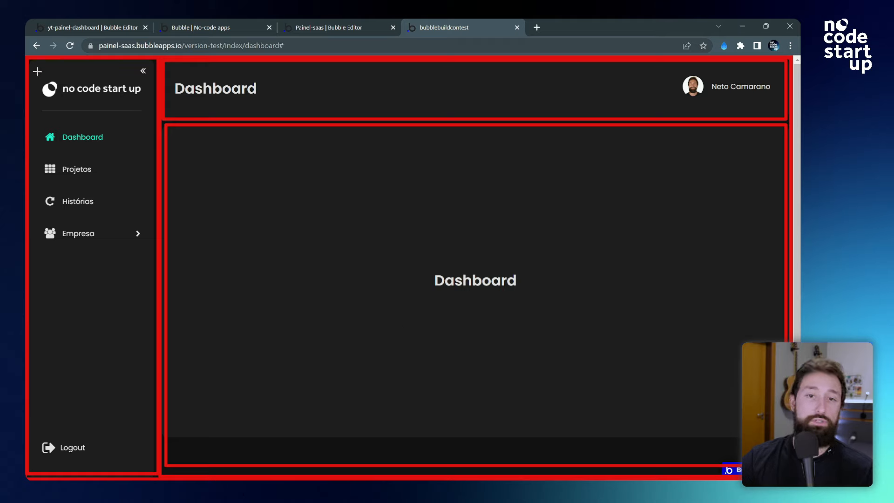
mouse_move(37, 71)
mouse_down()
mouse_move(97, 201)
mouse_move(140, 248)
mouse_move(149, 282)
mouse_up()
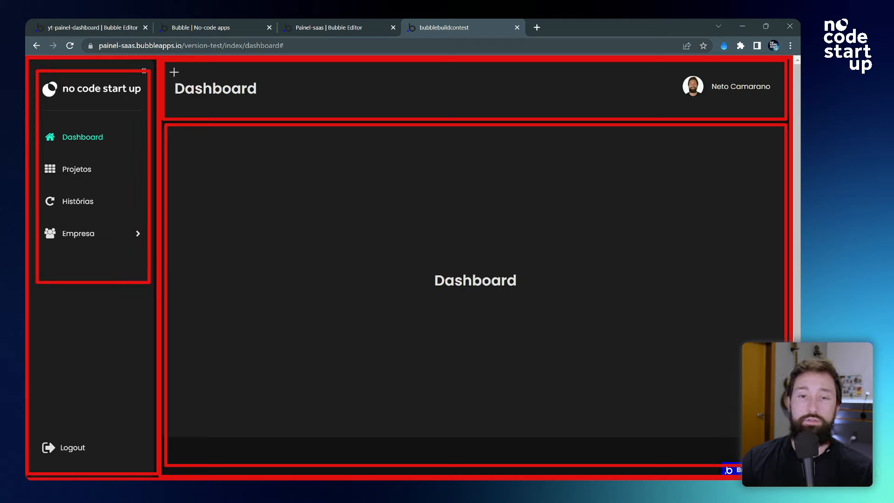
mouse_move(173, 70)
mouse_down()
mouse_move(216, 105)
mouse_move(299, 116)
mouse_move(779, 111)
mouse_up()
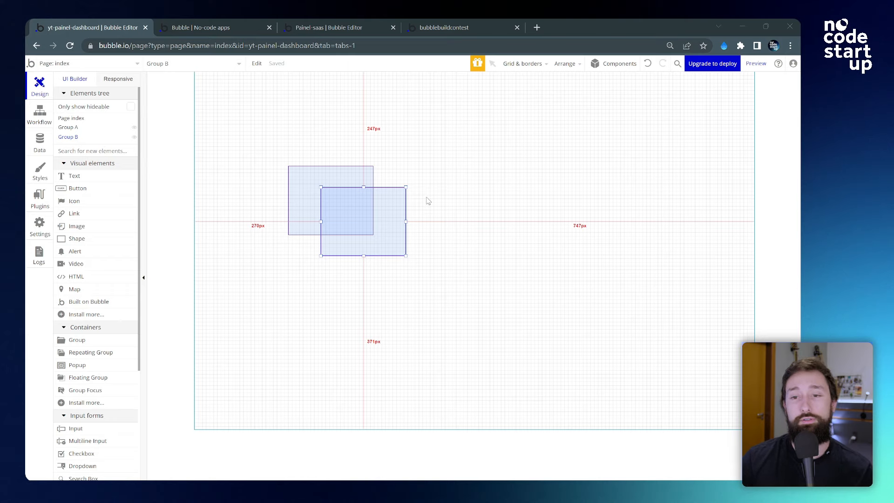
- Delete both overlapping test groups from the yt-painel-dashboard index page
double_click(392, 229)
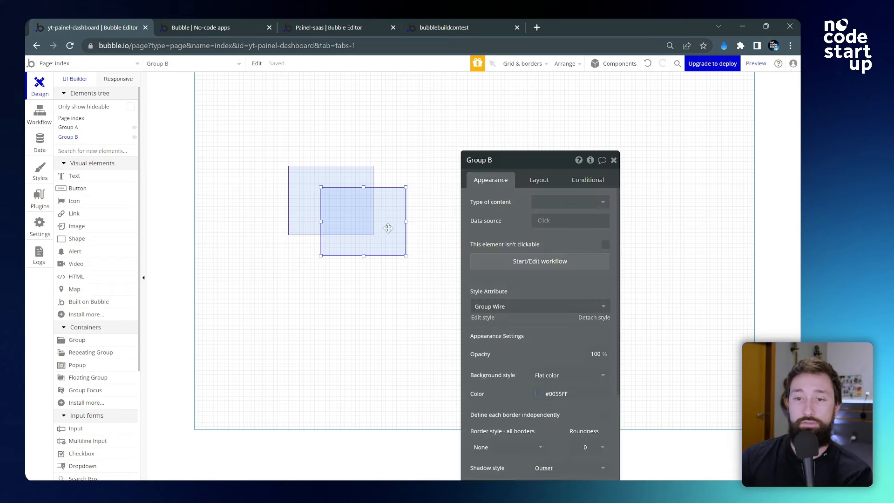
key(Delete)
double_click(329, 187)
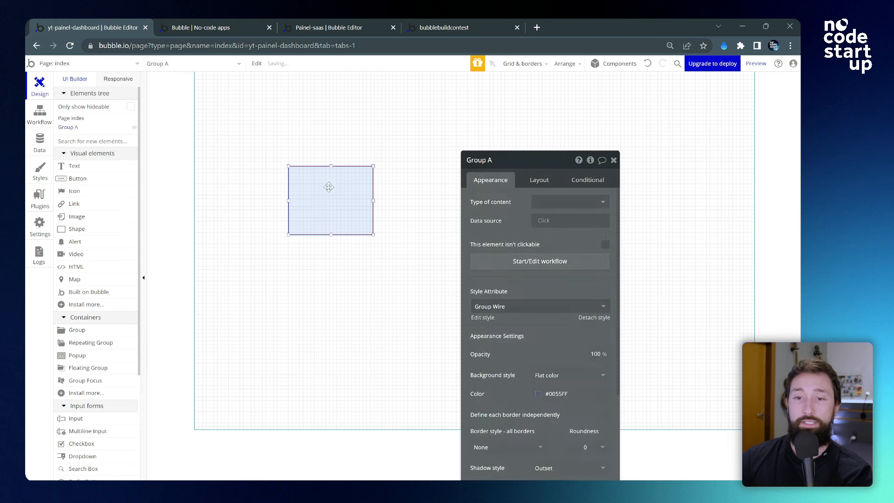
key(Delete)
- Open the index page's layout settings and set the page width to 1280
double_click(415, 181)
drag(518, 160, 257, 102)
click(264, 120)
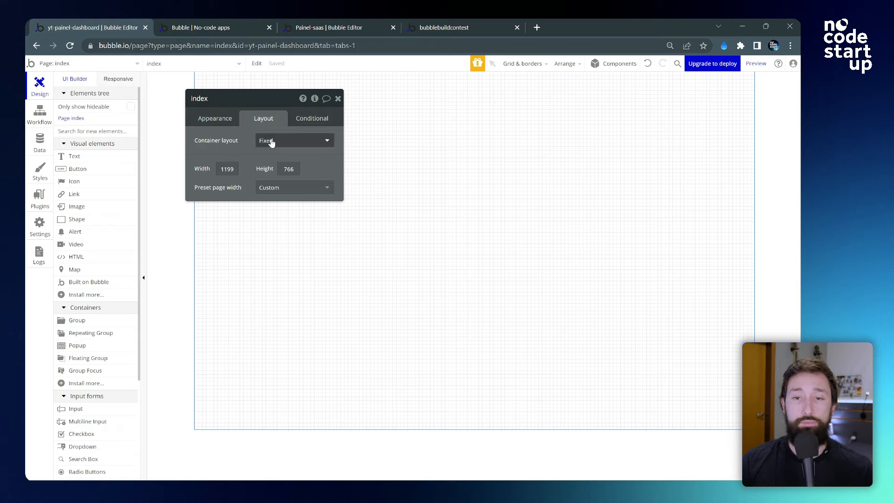
double_click(228, 170)
text(1280)
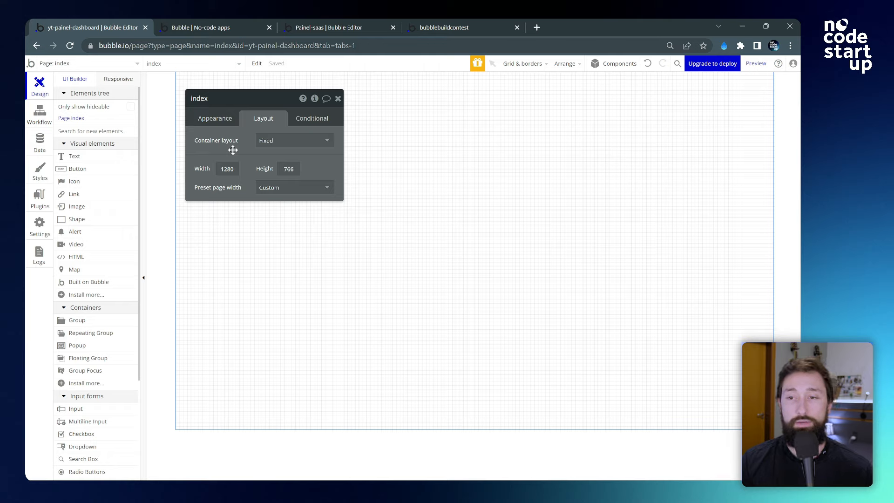
- Change the index page's container layout to Row
drag(214, 145, 205, 154)
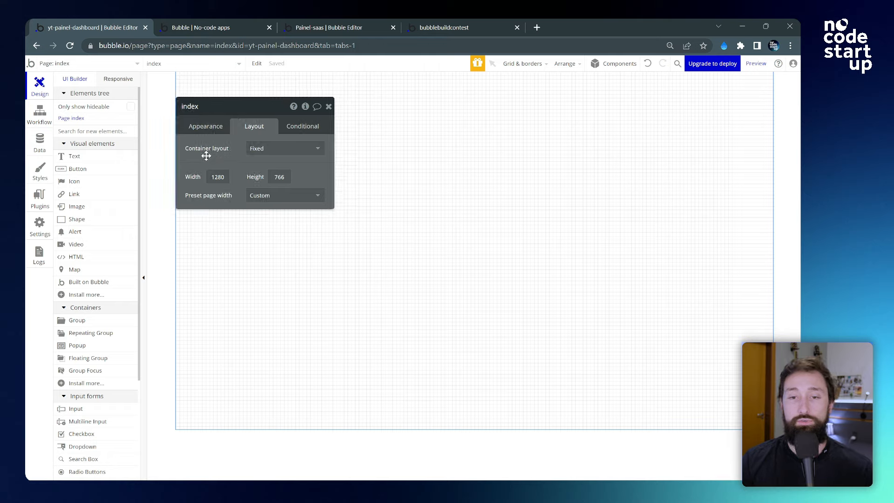
click(286, 153)
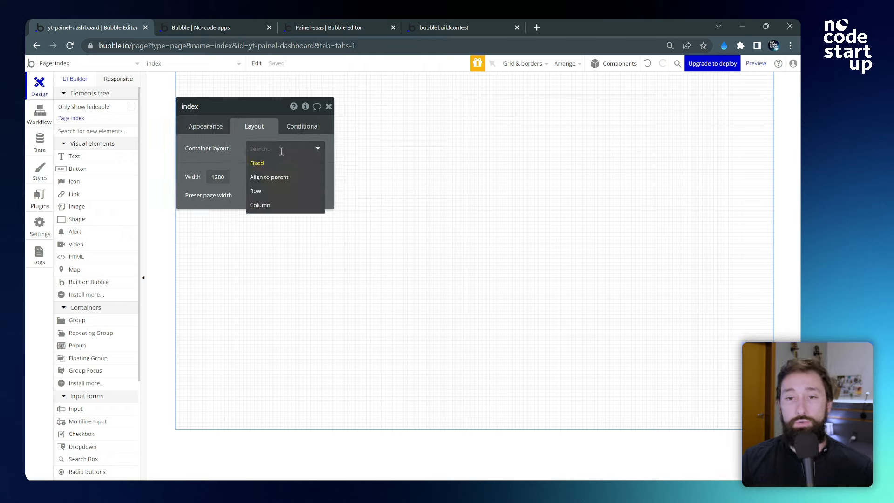
click(276, 193)
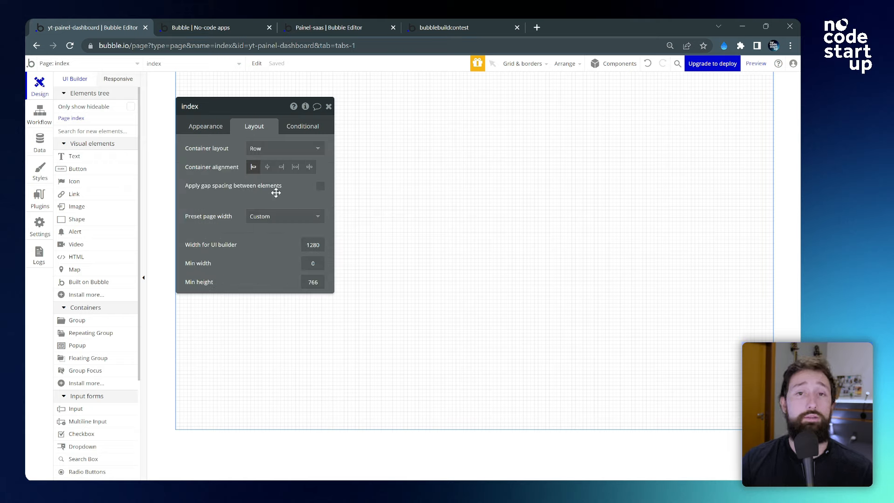
- Draw a group about 164 by 156 px on the index page and set its container layout to Row
drag(270, 195, 452, 197)
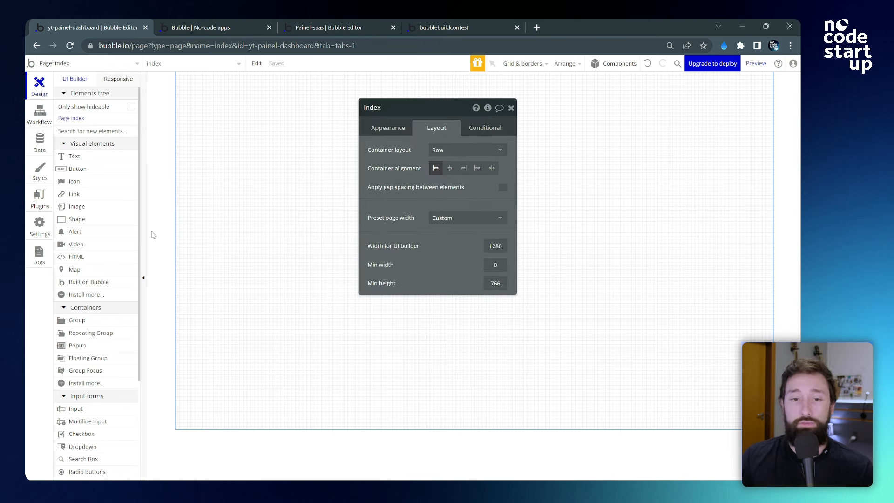
click(77, 320)
drag(201, 103, 279, 177)
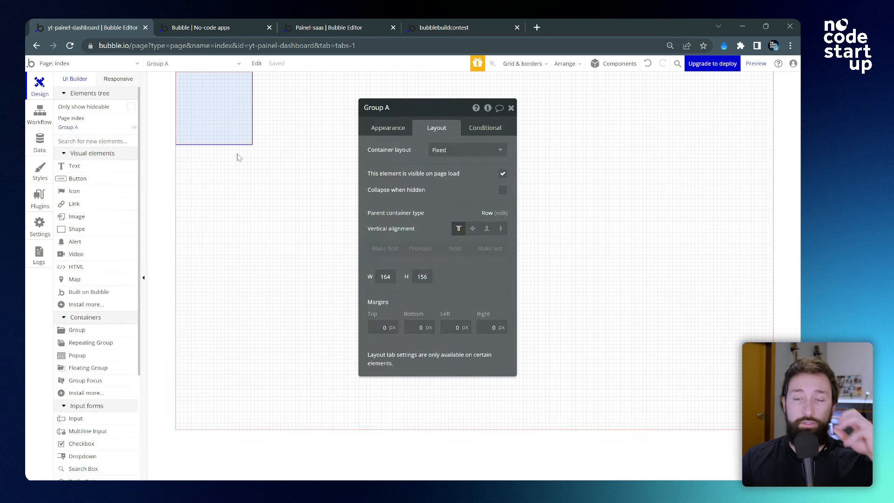
click(473, 150)
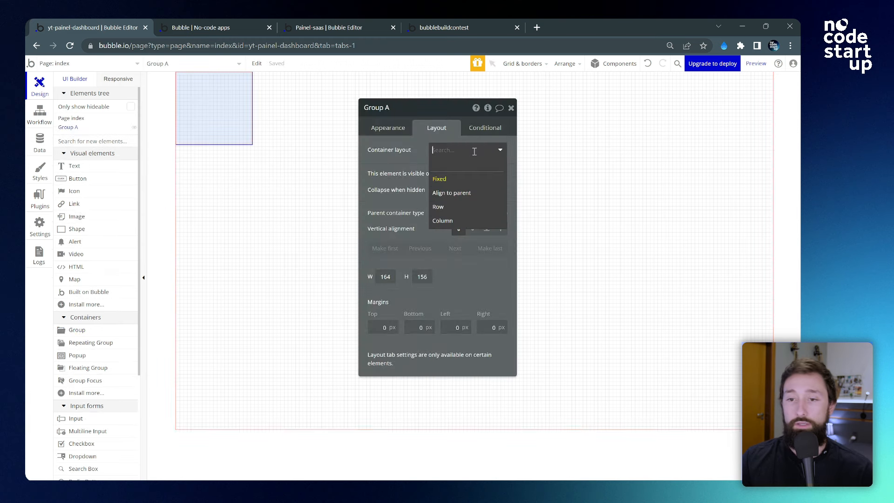
click(453, 204)
drag(437, 211, 374, 158)
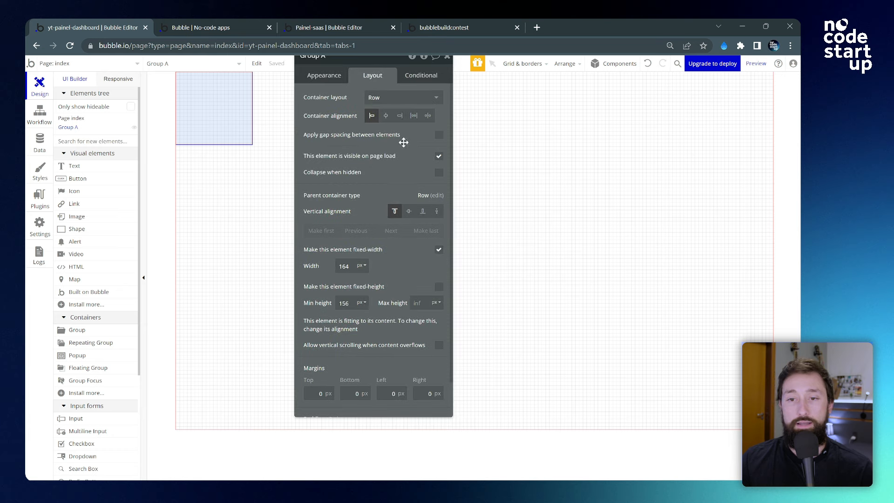
scroll(365, 116, down, 1)
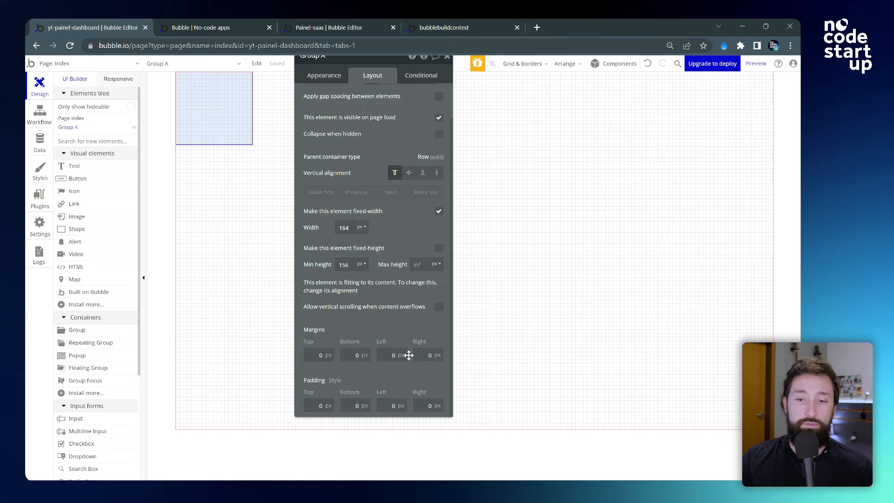
- Compare the layout settings of the index page and the new group, using the finished dashboard as reference
click(529, 219)
drag(383, 194, 371, 270)
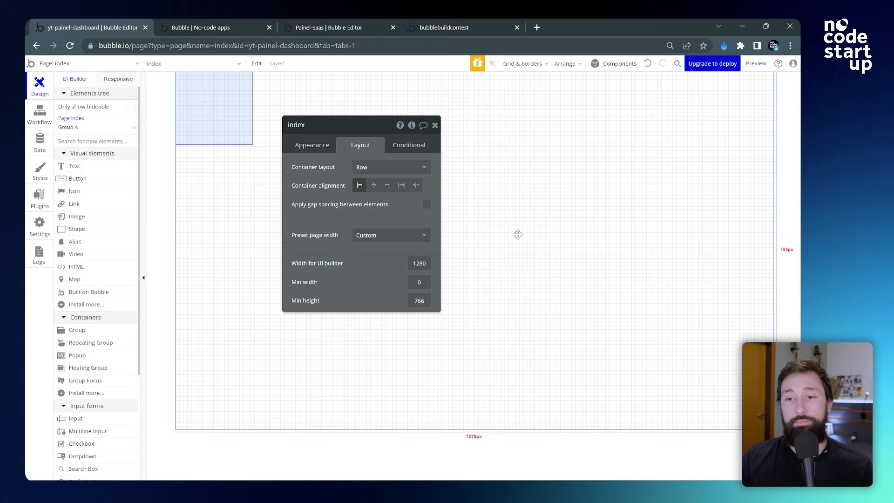
click(437, 25)
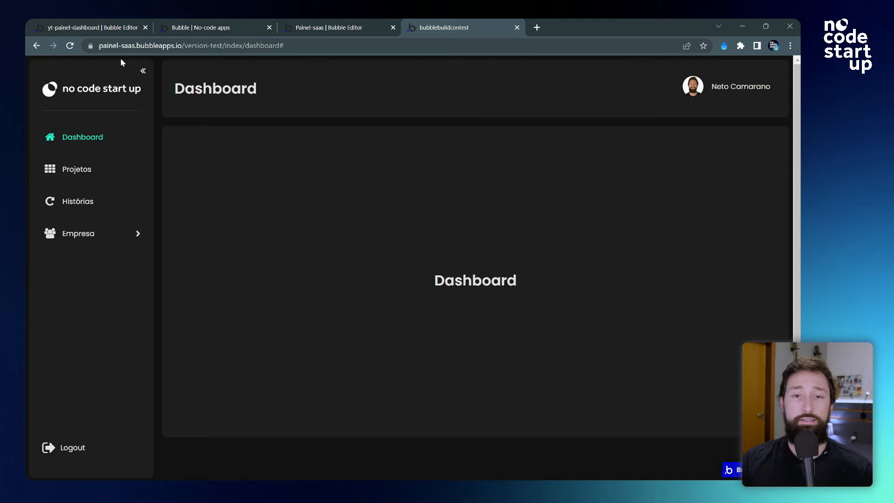
click(69, 24)
drag(361, 272, 423, 279)
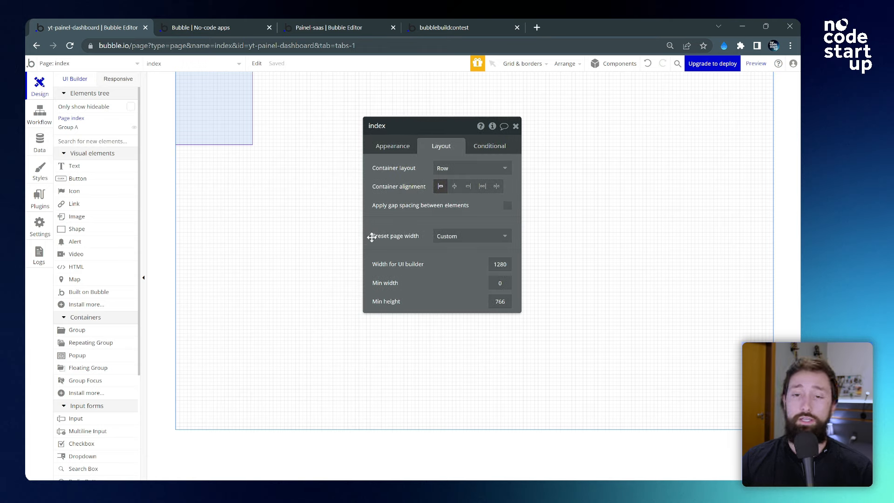
click(230, 119)
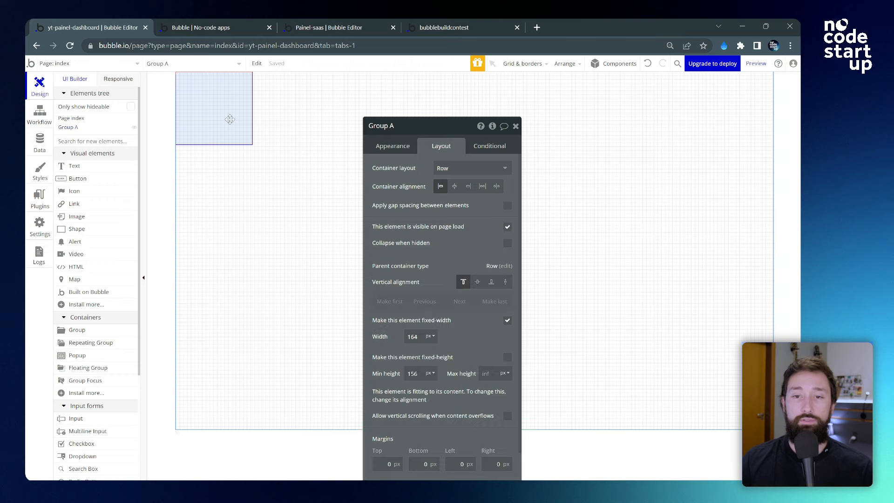
click(309, 135)
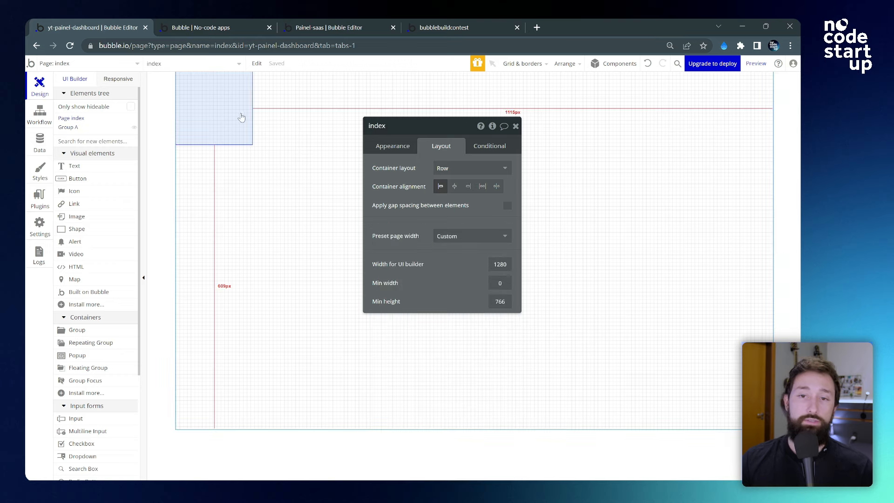
click(237, 112)
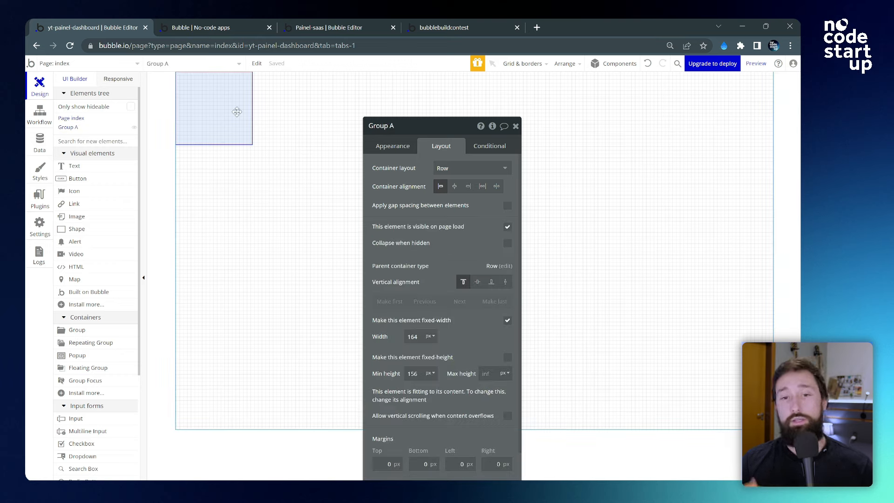
- Remove the new group's fixed width and set its minimum width and minimum height to 0
drag(430, 129, 367, 166)
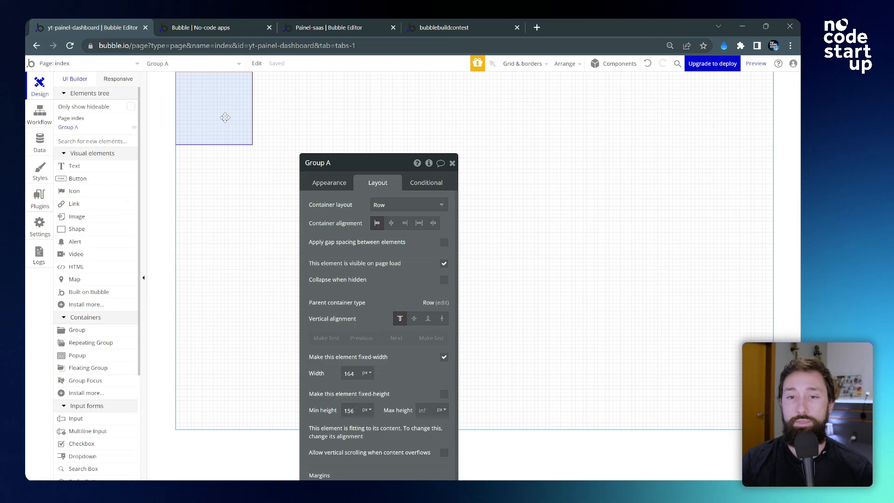
drag(365, 169, 359, 119)
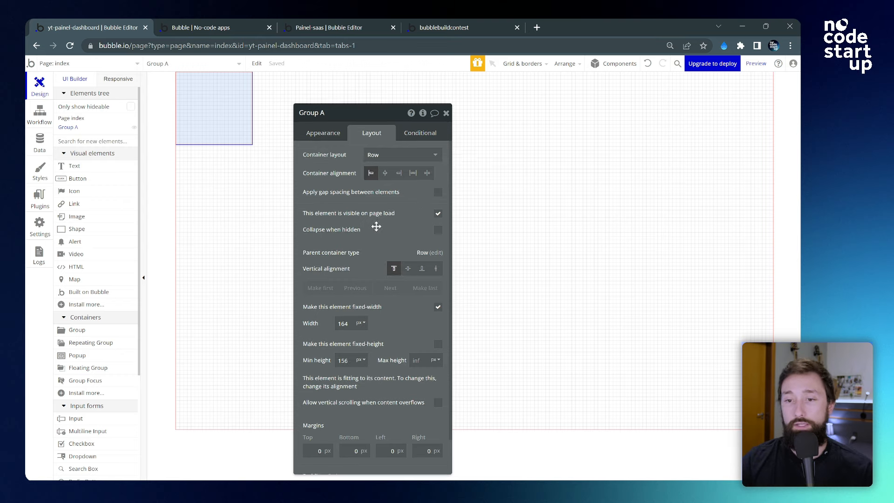
drag(376, 226, 368, 185)
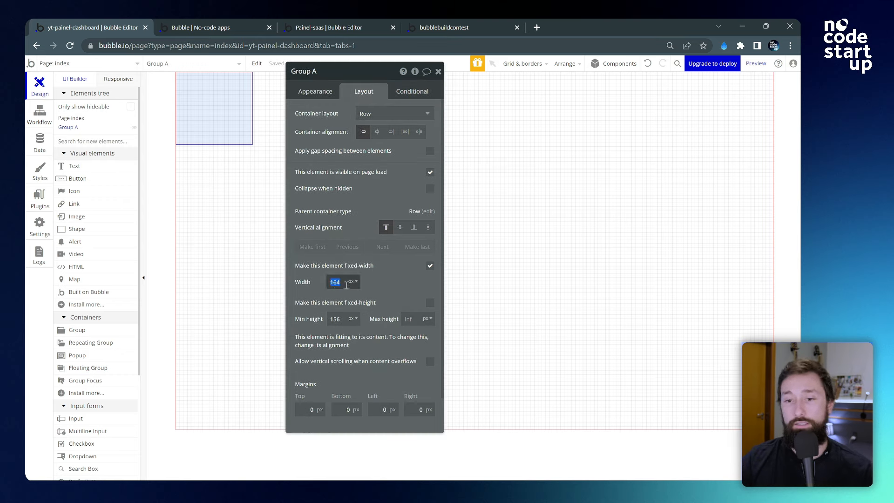
key(BackSpace)
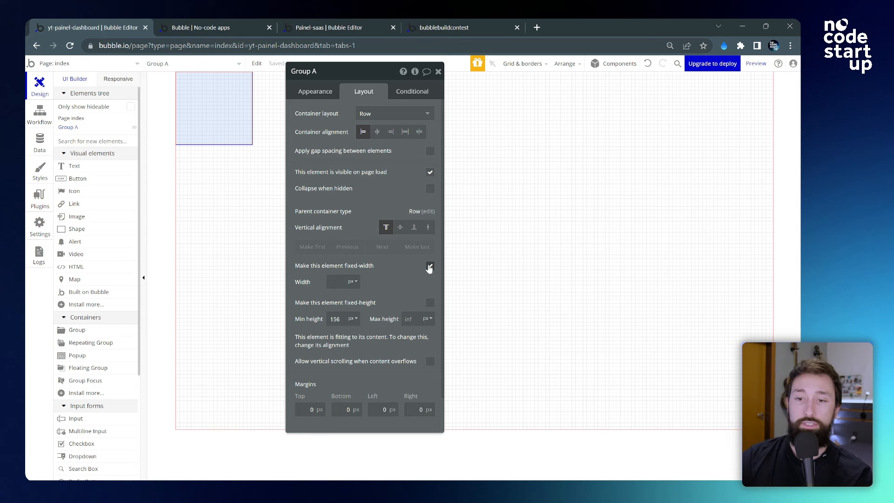
click(429, 268)
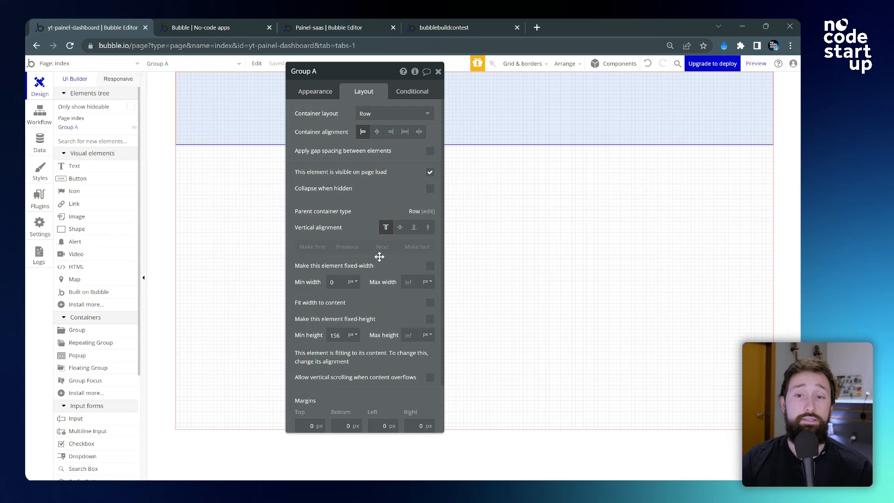
double_click(335, 336)
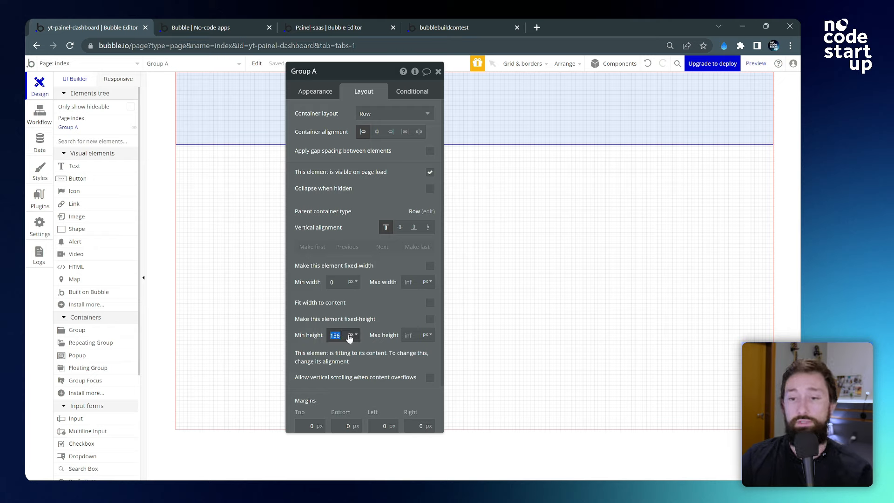
key(BackSpace)
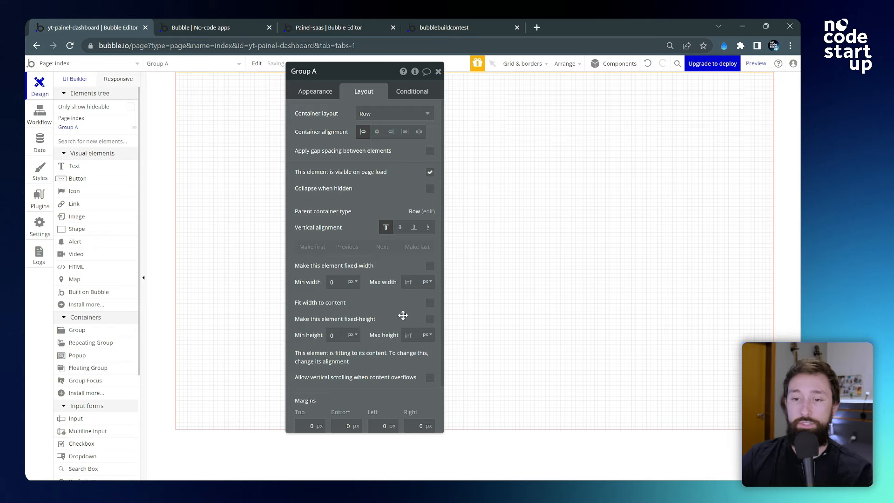
- Stretch the page-level group vertically and rename it "grp pagina painel"
click(429, 231)
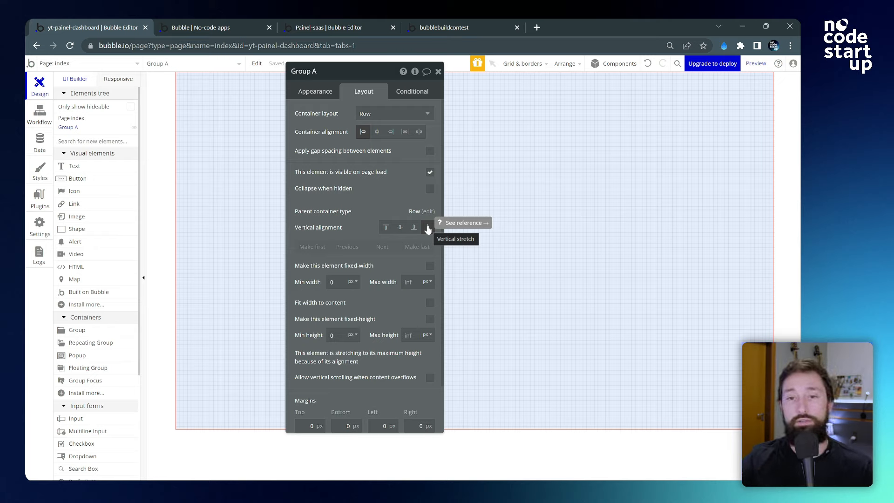
double_click(340, 71)
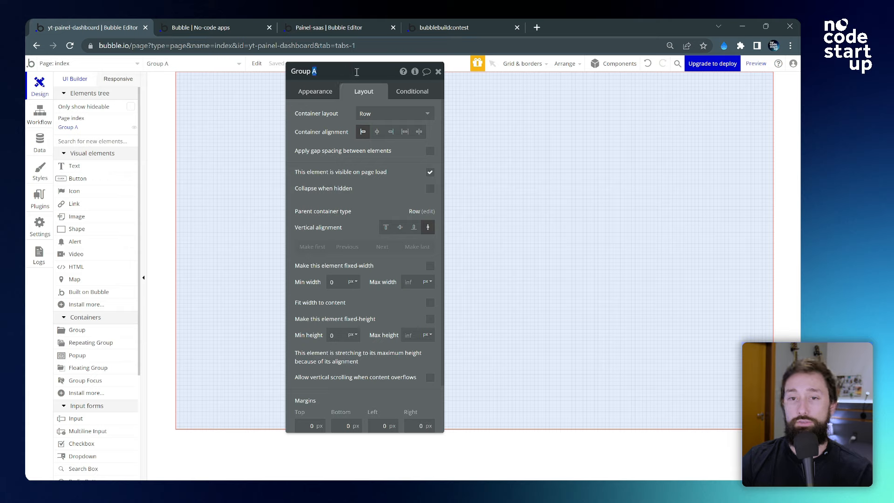
key(ctrl+a)
text(gr)
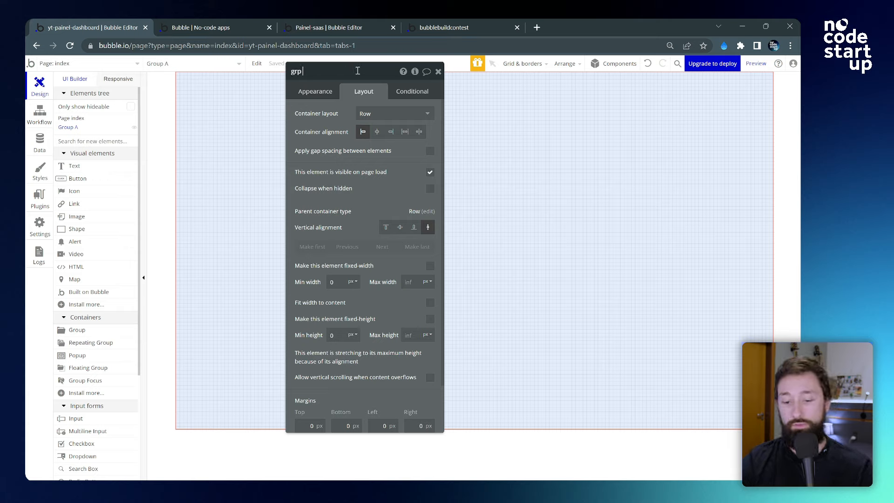
text(p pagina pain)
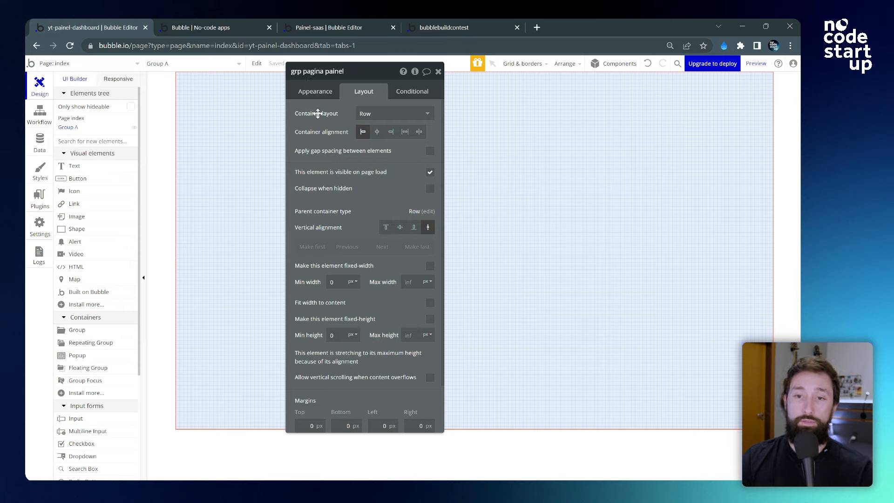
text(el)
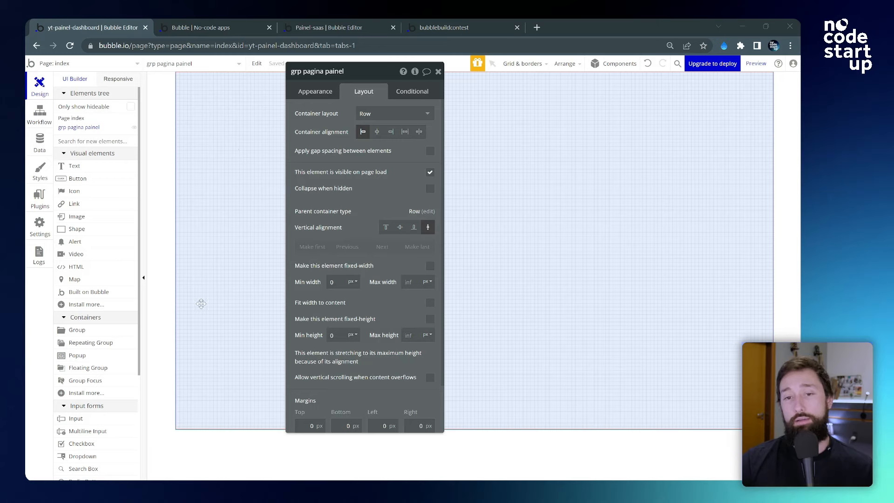
- Draw a sidebar group about 214 by 431 px inside grp pagina painel and set its container layout to Column
drag(326, 122, 206, 149)
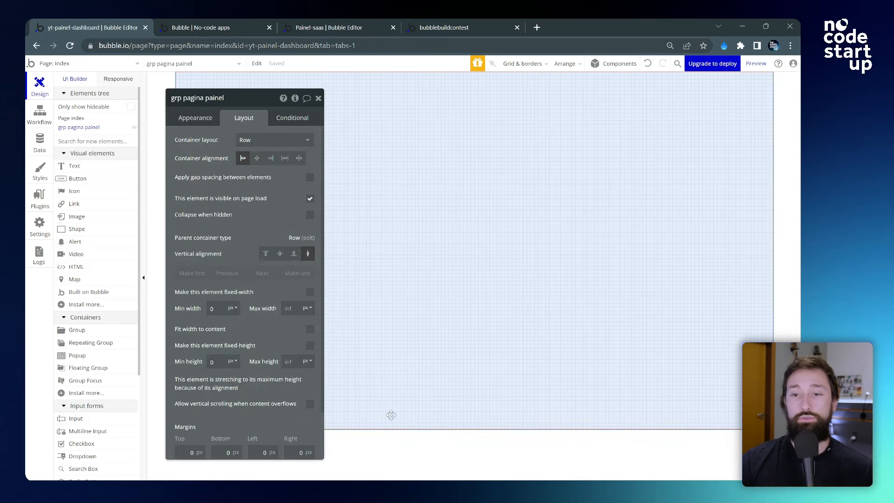
drag(251, 108, 431, 108)
click(90, 335)
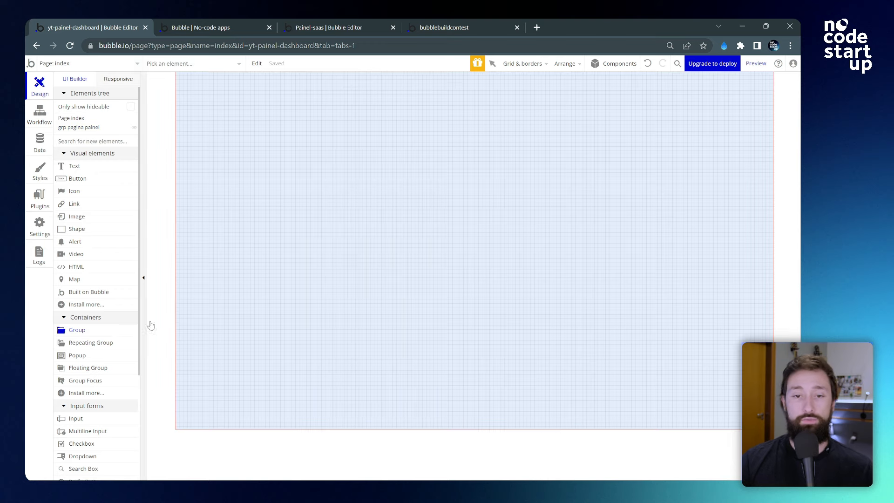
drag(196, 94, 297, 299)
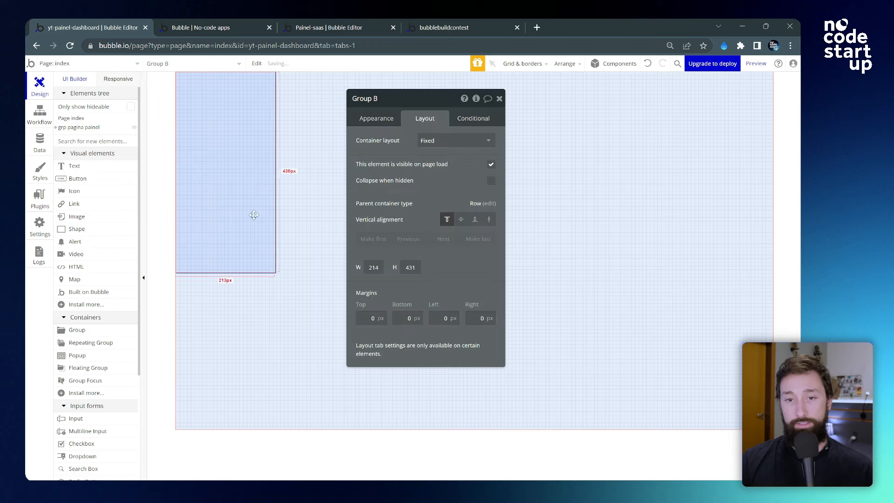
click(454, 143)
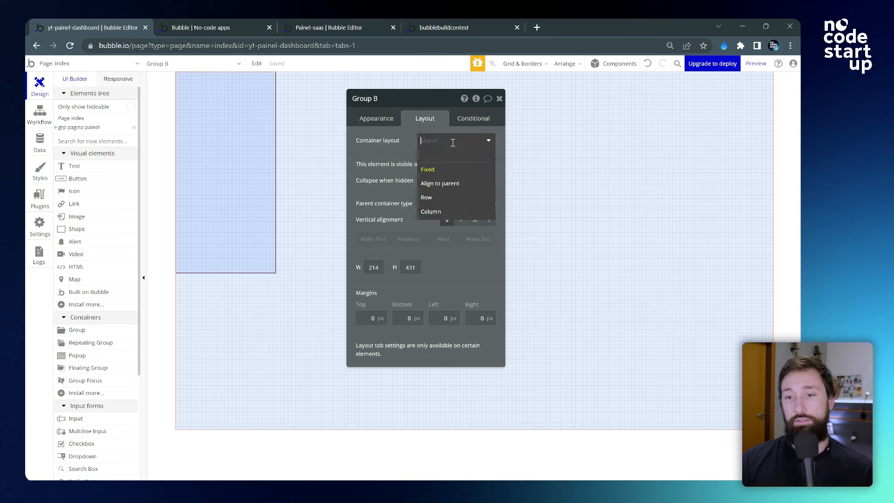
click(451, 213)
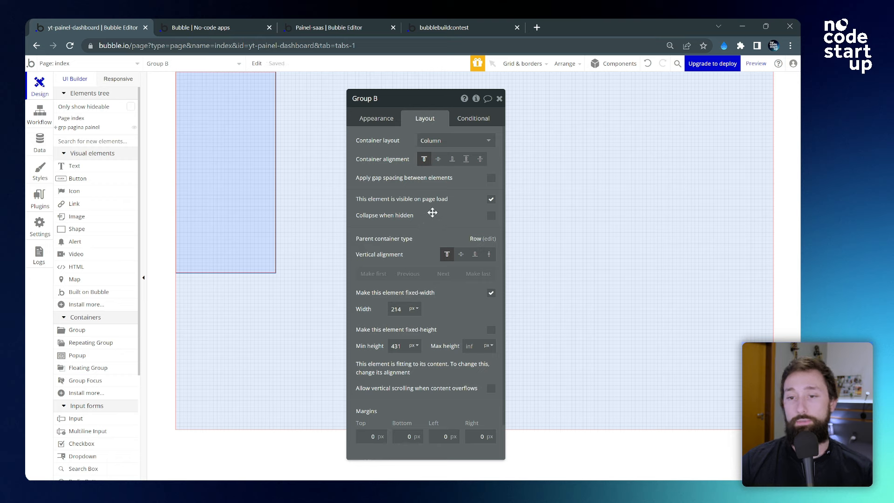
- Replace the sidebar group's fixed width with a minimum width of 240 px and fit its width to content
drag(435, 201, 416, 181)
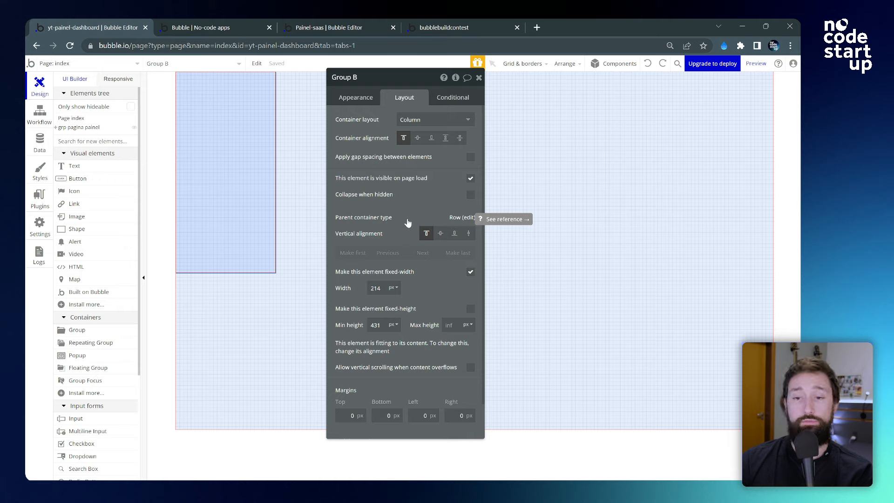
double_click(376, 288)
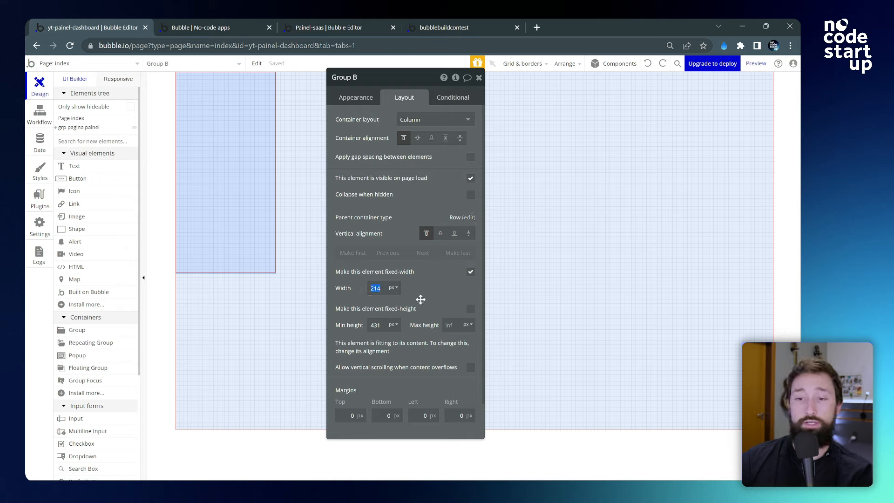
text(240)
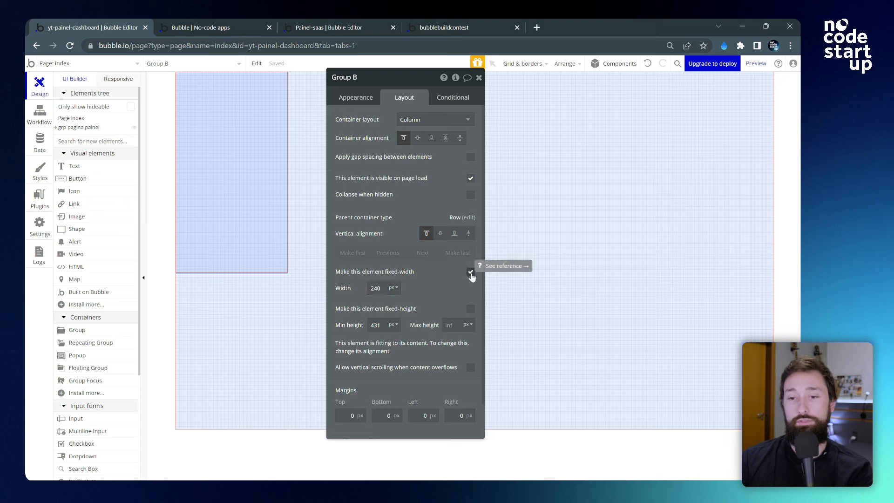
click(470, 272)
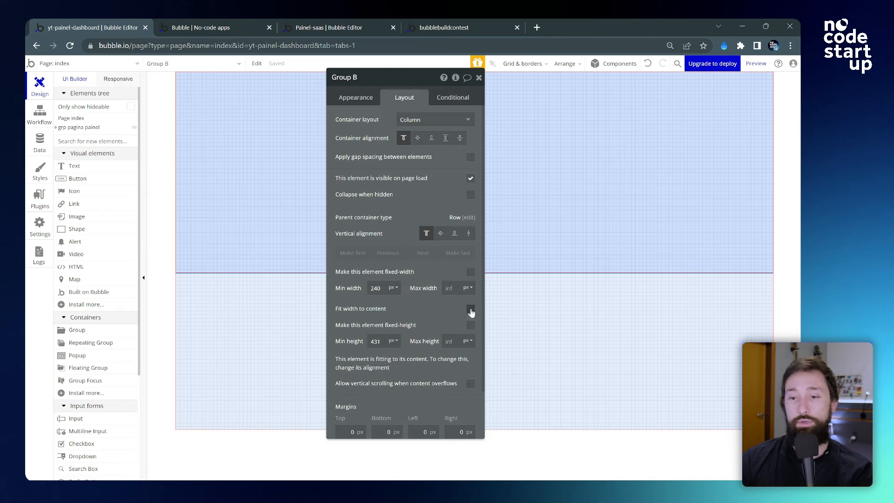
click(470, 311)
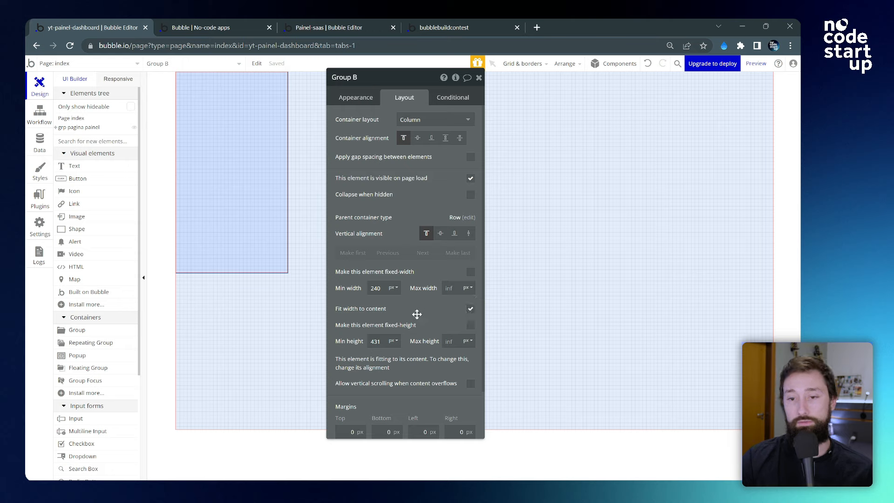
- Set the sidebar group's minimum height to 0 and its vertical alignment to stretch
double_click(379, 339)
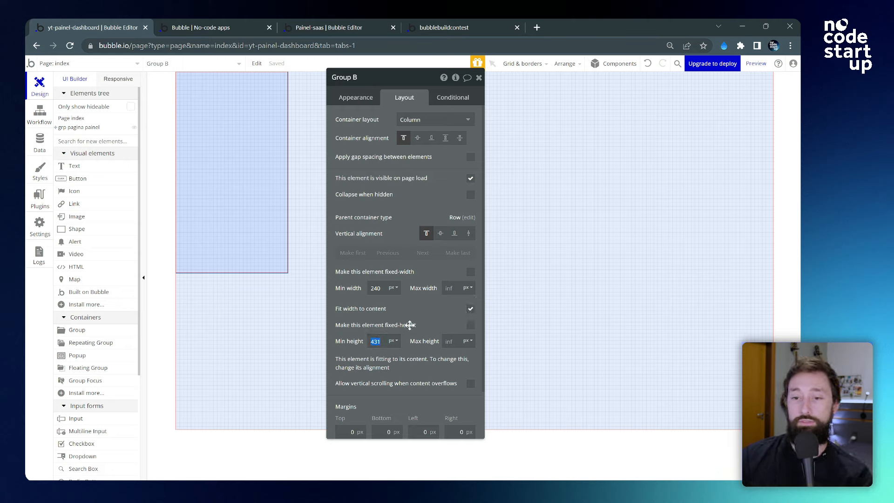
text(0)
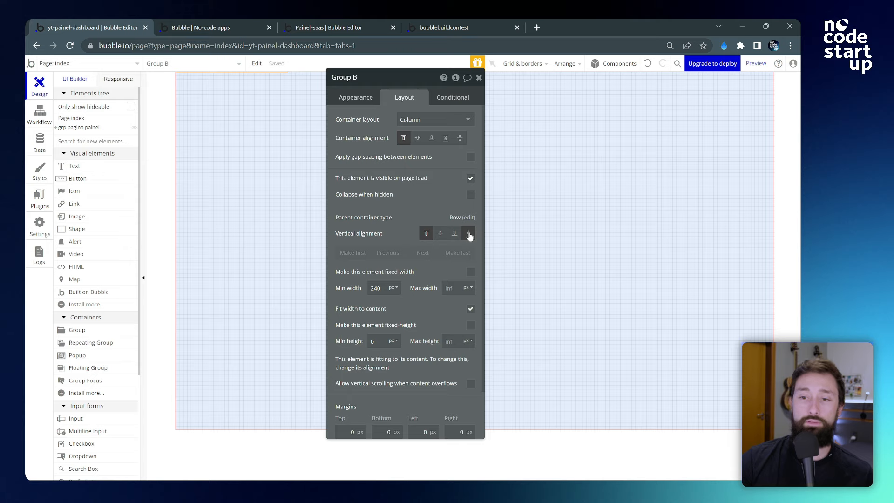
click(469, 235)
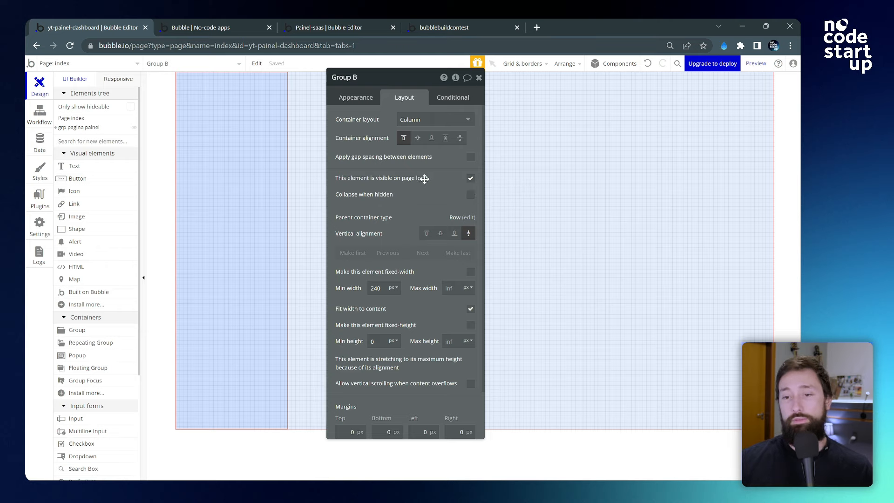
click(479, 78)
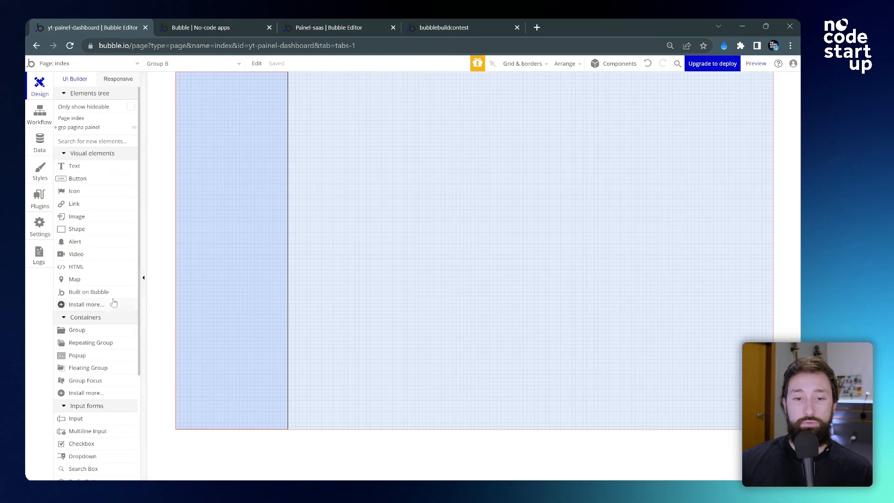
- Draw a content group about 621 by 465 px beside the sidebar group and set its container layout to Column
click(88, 331)
drag(315, 99, 555, 235)
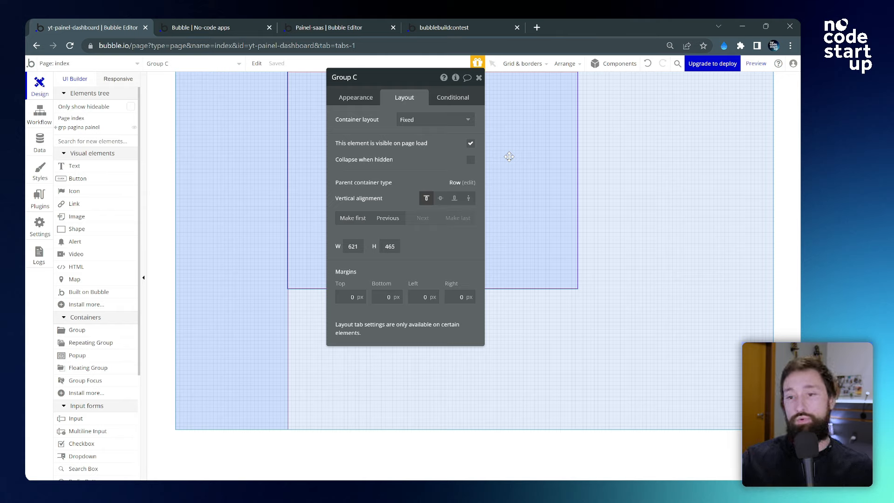
click(445, 119)
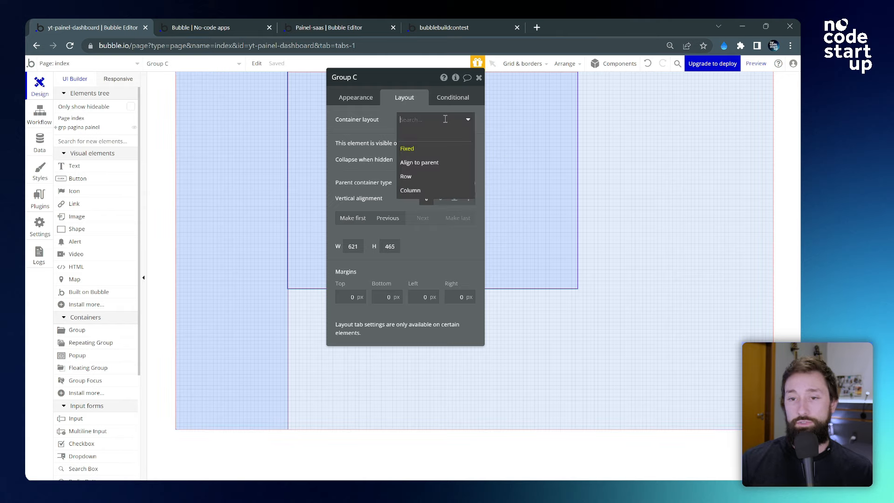
click(422, 190)
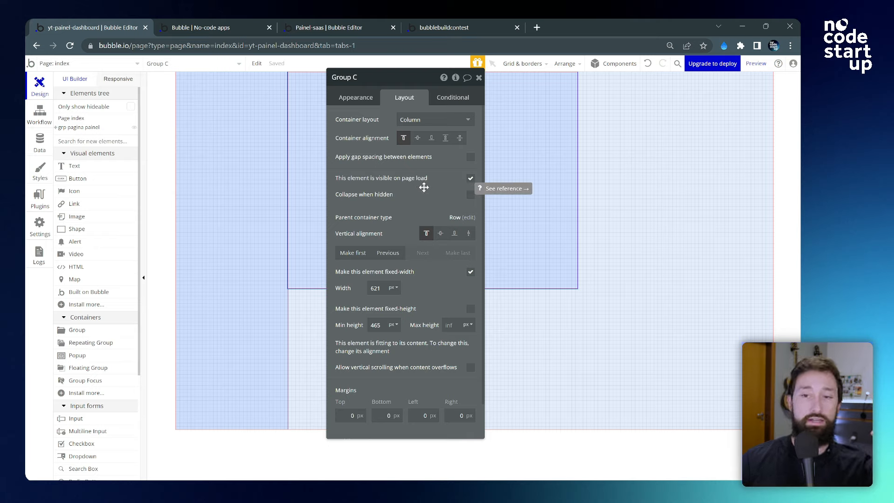
- Remove the content group's fixed width, set its minimum width and height to 0, and stretch it vertically
click(377, 288)
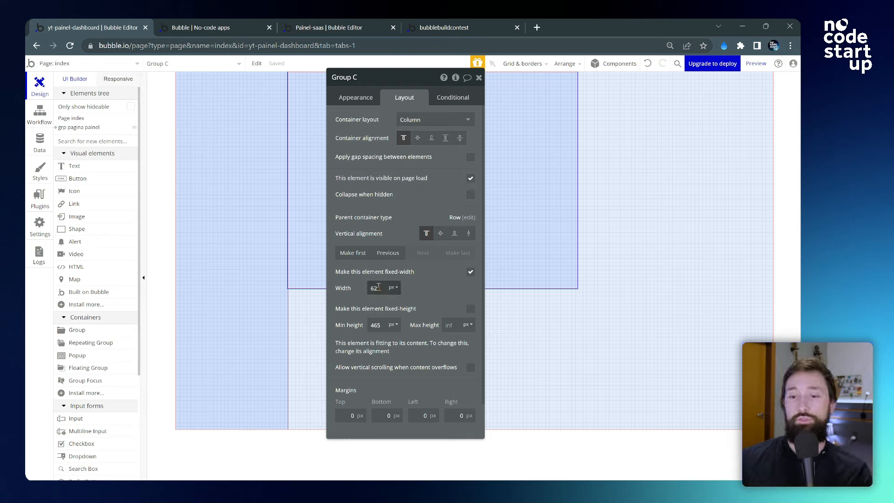
click(470, 273)
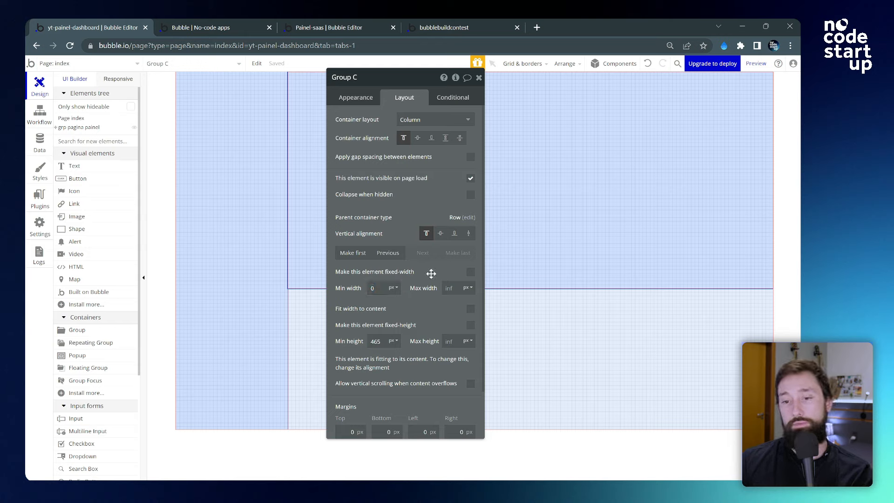
double_click(381, 342)
key(BackSpace)
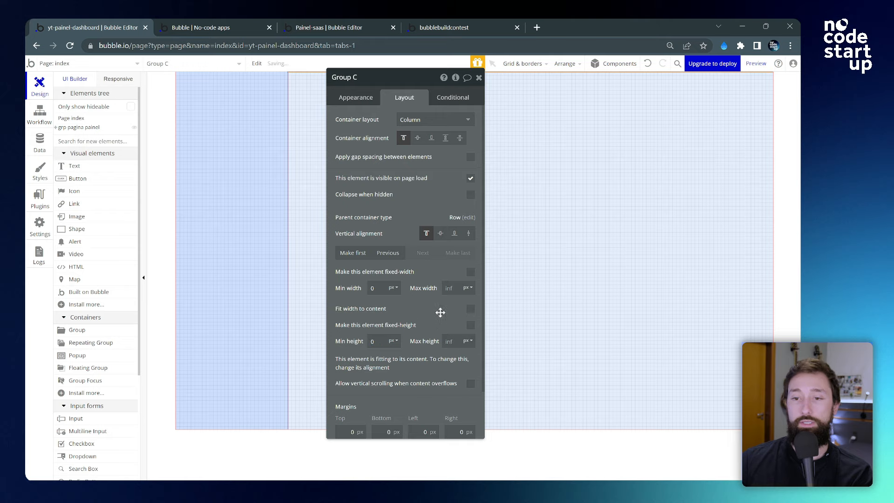
click(469, 234)
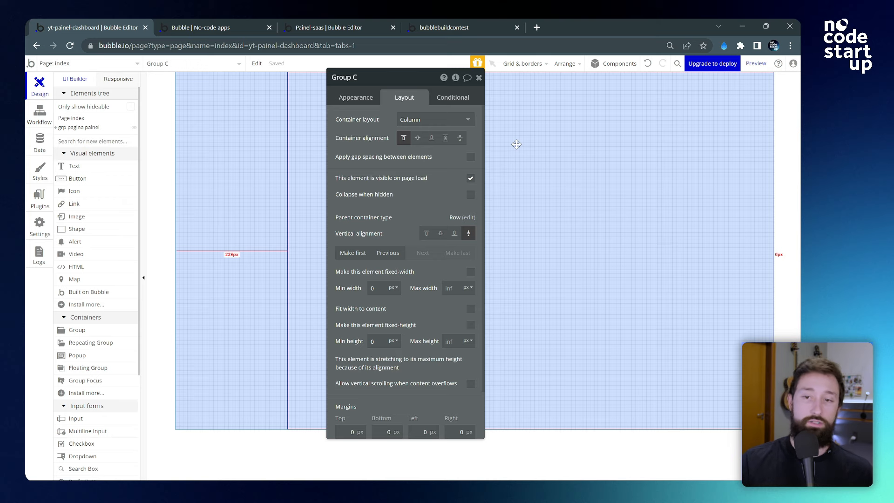
click(478, 79)
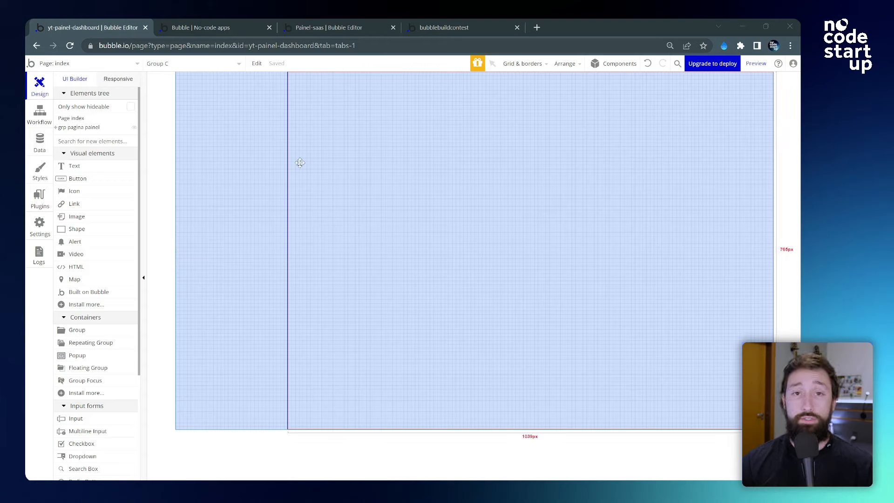
- Check the finished dashboard's spacing and apply gap spacing to grp pagina painel with a 16 px column gap
click(447, 27)
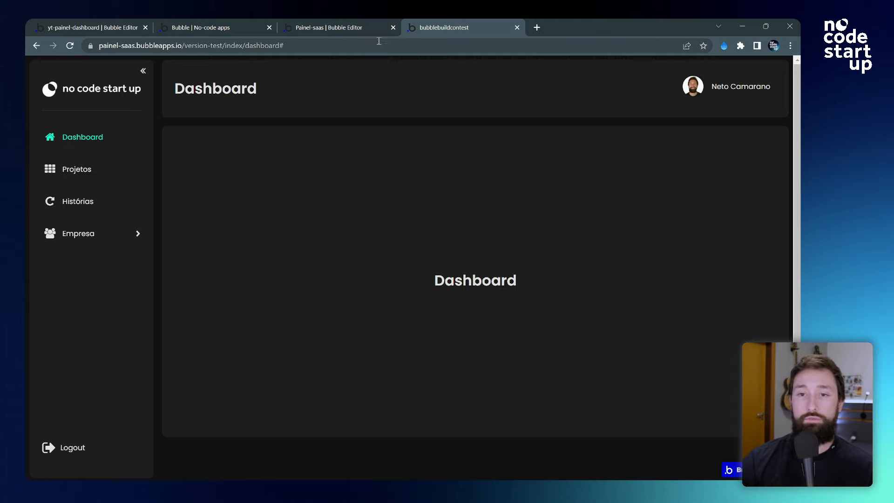
click(105, 26)
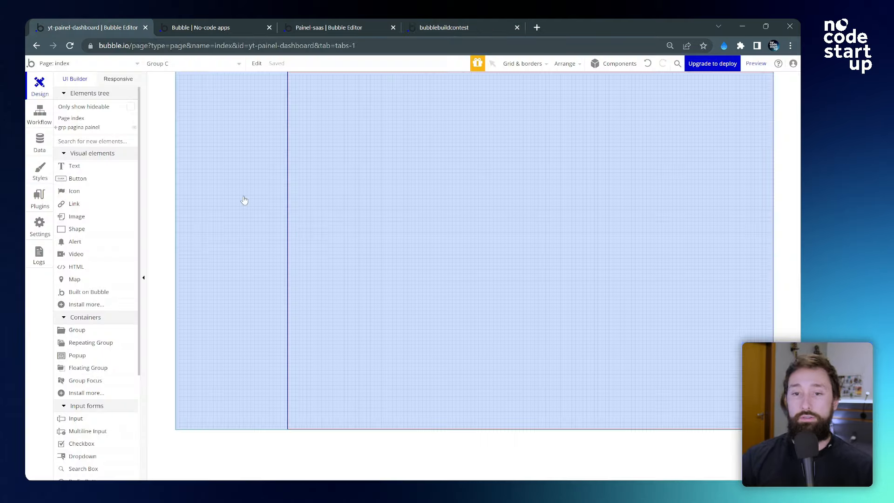
double_click(240, 191)
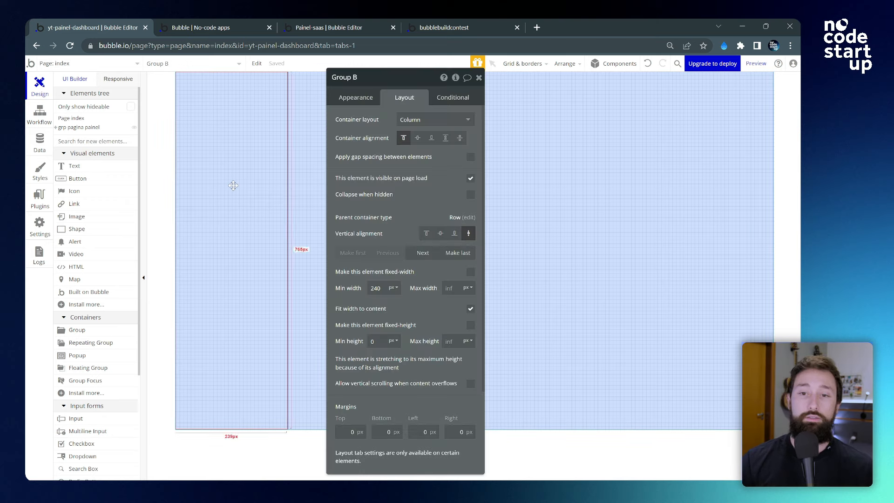
click(55, 127)
click(79, 127)
click(456, 169)
double_click(450, 204)
text(16)
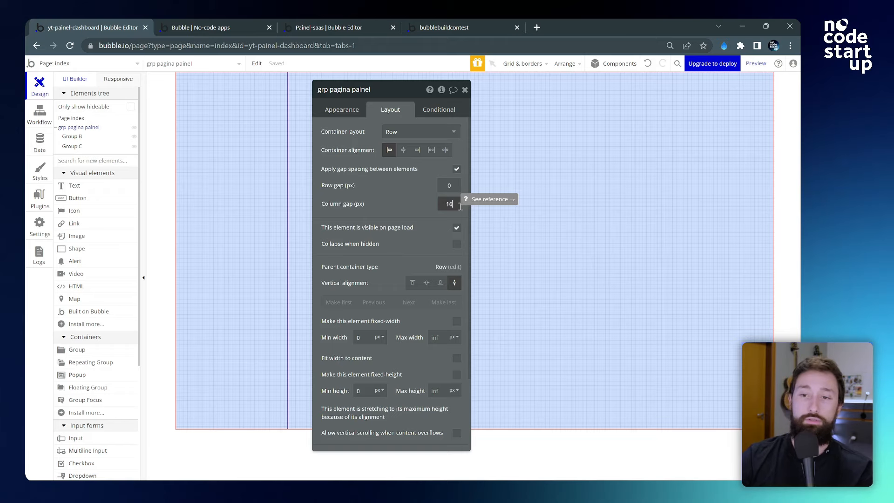
click(400, 204)
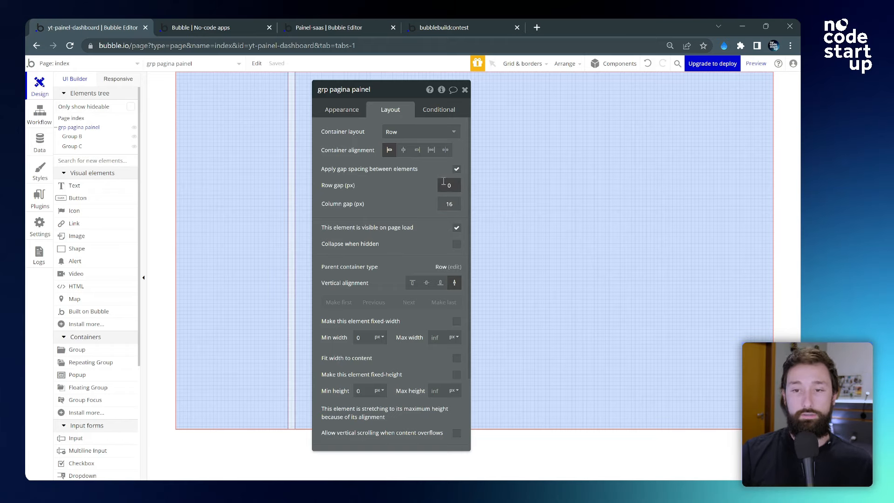
click(465, 90)
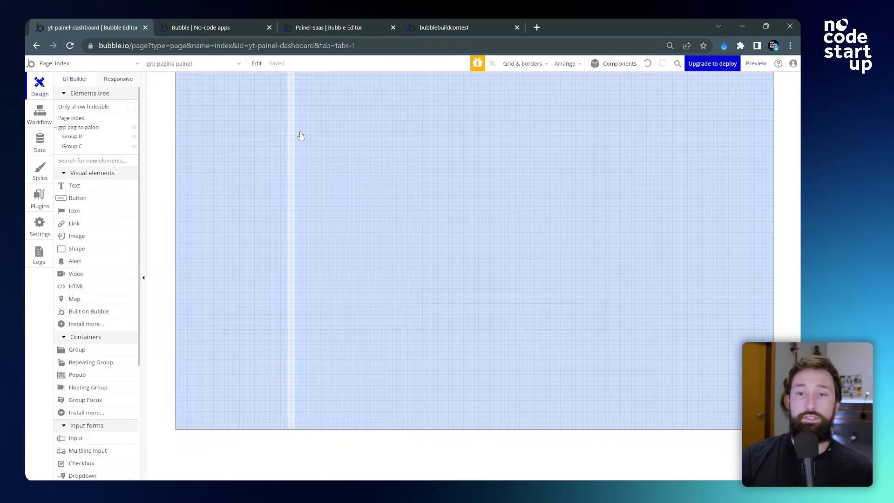
- Draw a header group about 484 by 118 px inside the content group and set its container layout to Row
double_click(325, 181)
click(107, 353)
drag(309, 89, 537, 154)
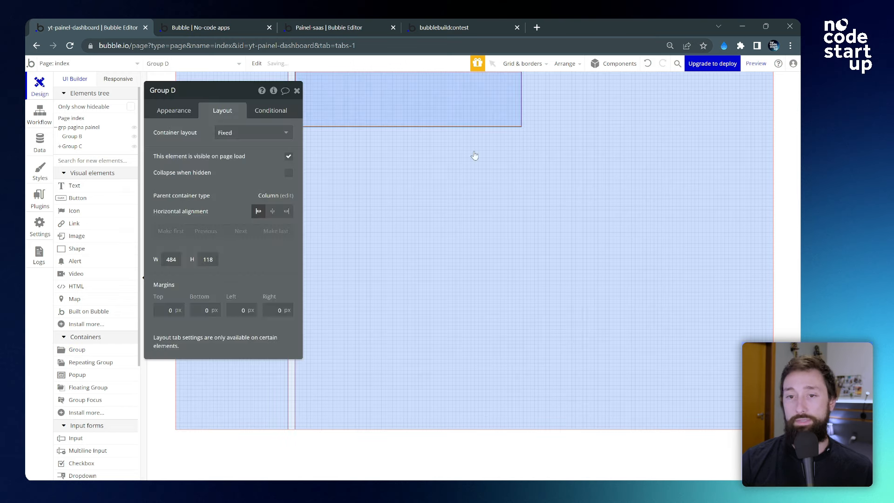
click(252, 135)
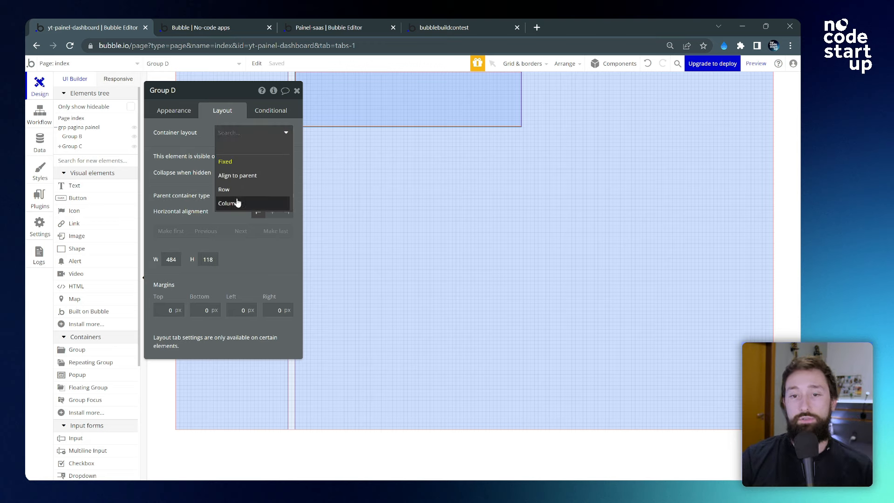
click(225, 190)
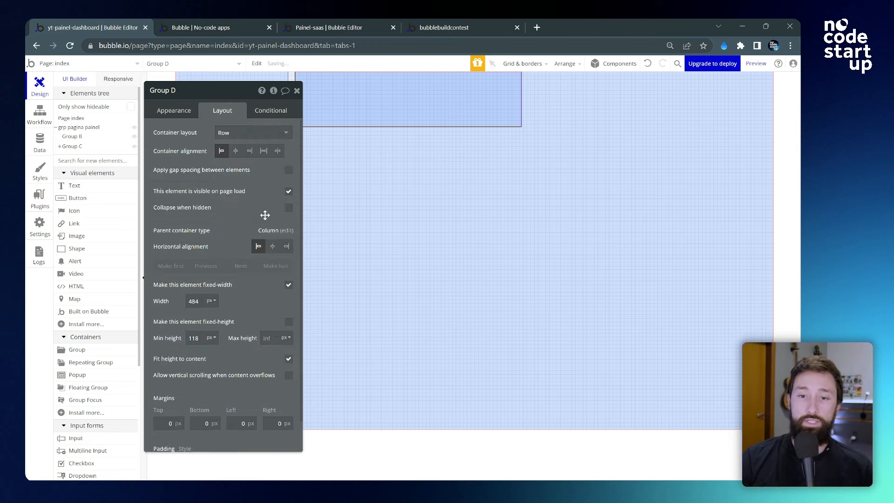
- Remove the header group's fixed width and set its minimum width to 0 and minimum height to 120 px
double_click(192, 302)
key(BackSpace)
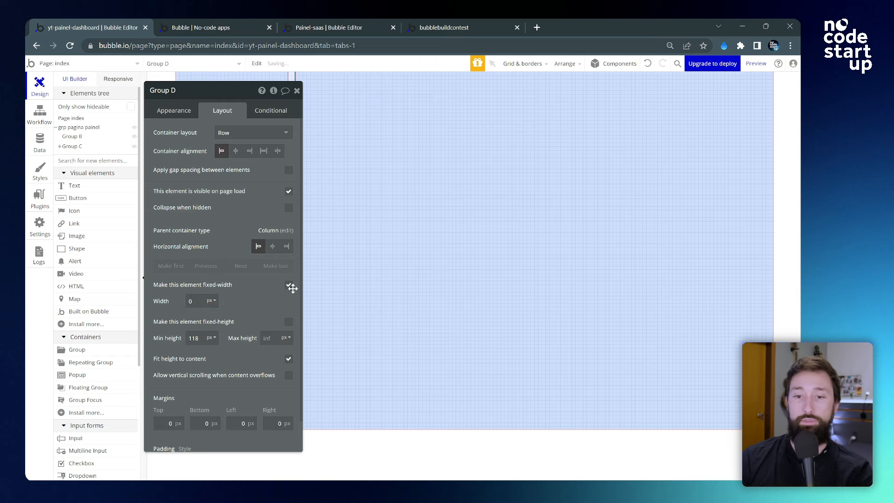
click(289, 285)
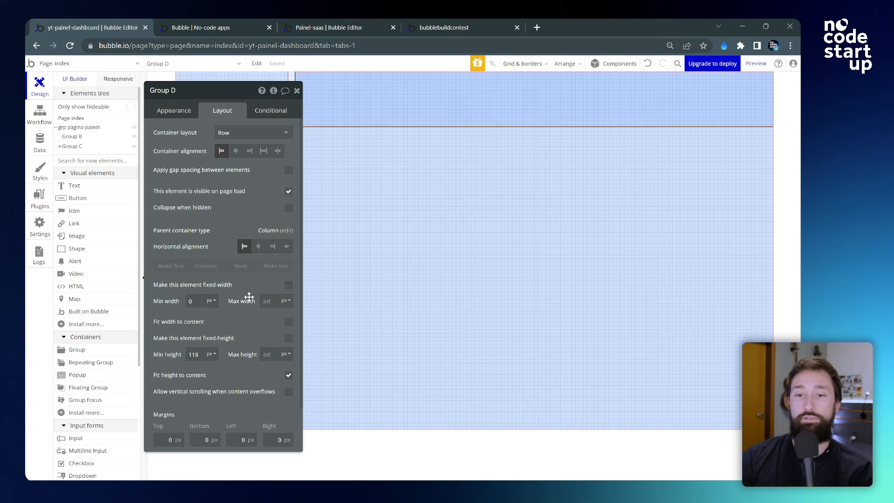
drag(201, 91, 177, 101)
double_click(171, 365)
text(120)
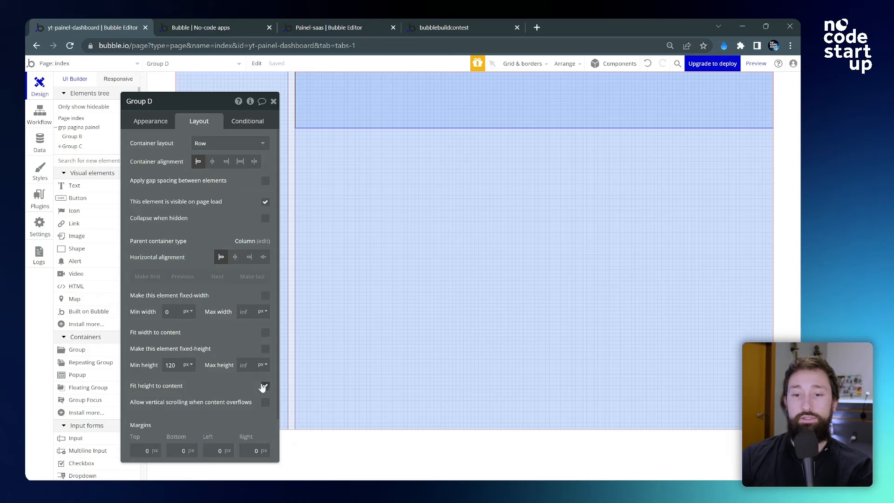
double_click(173, 364)
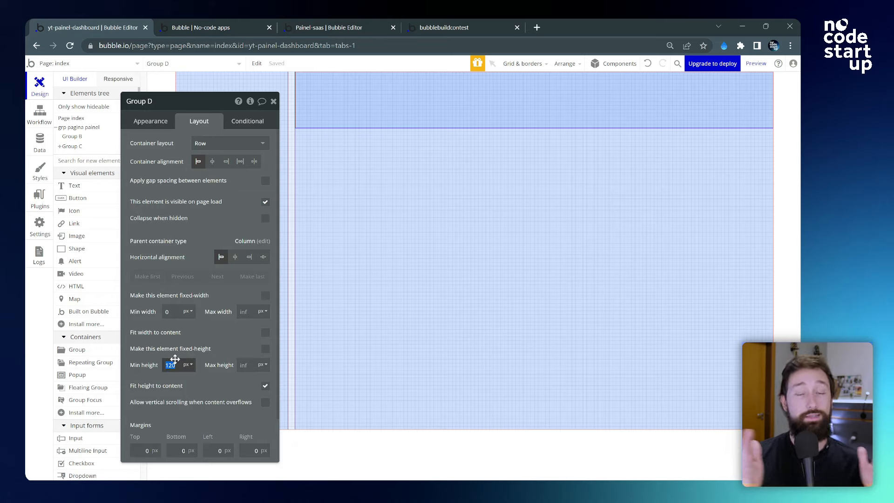
click(179, 357)
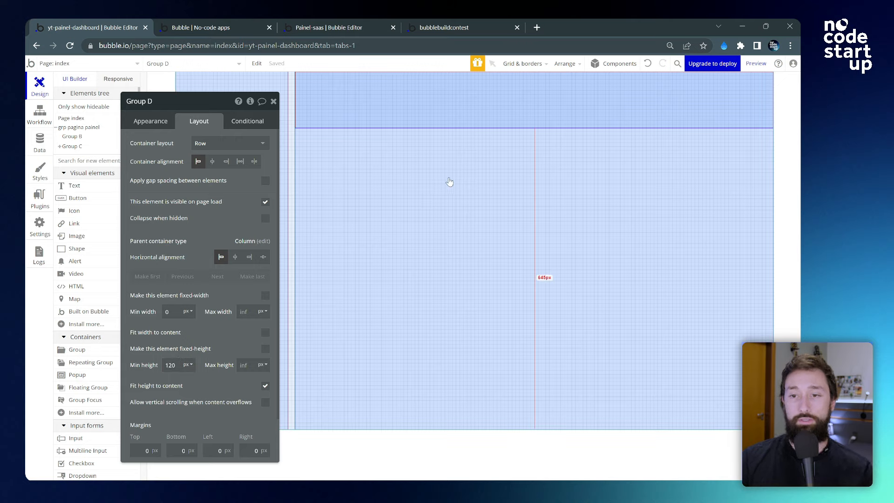
- Duplicate the header group below itself, turn off the copy's fit height to content and set its minimum height to 0
key(ctrl+c)
key(ctrl+v)
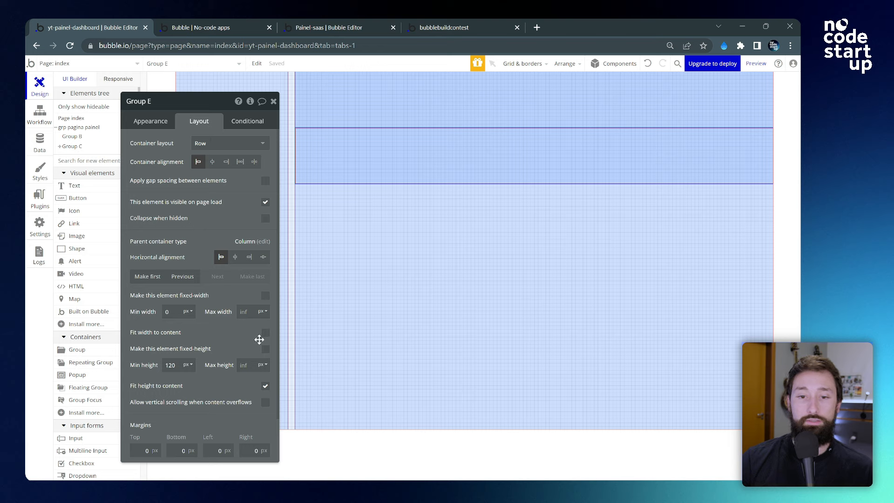
scroll(264, 393, down, 2)
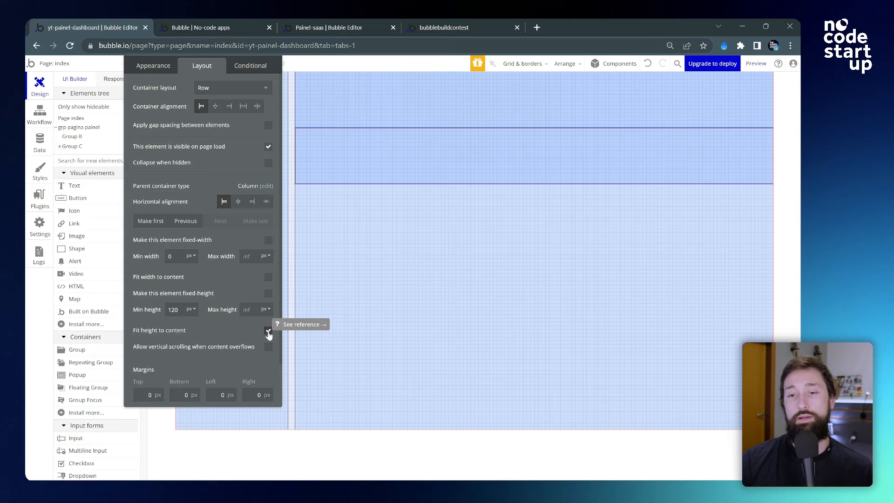
click(268, 332)
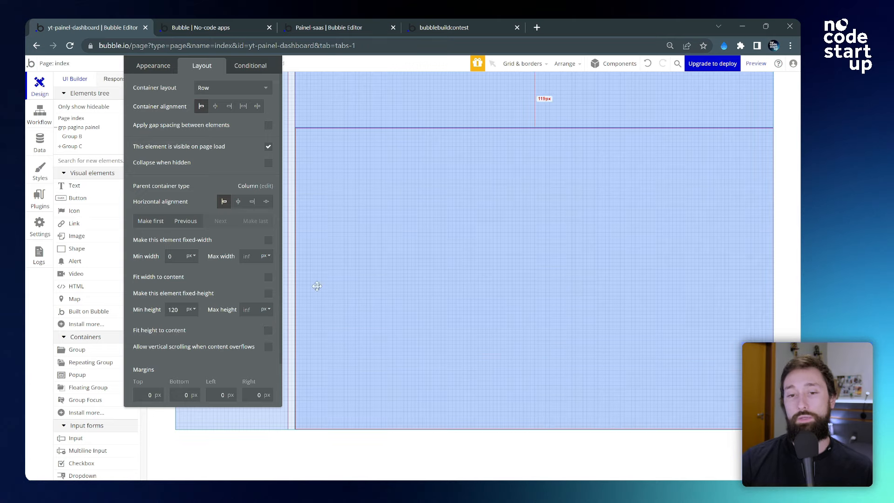
double_click(174, 309)
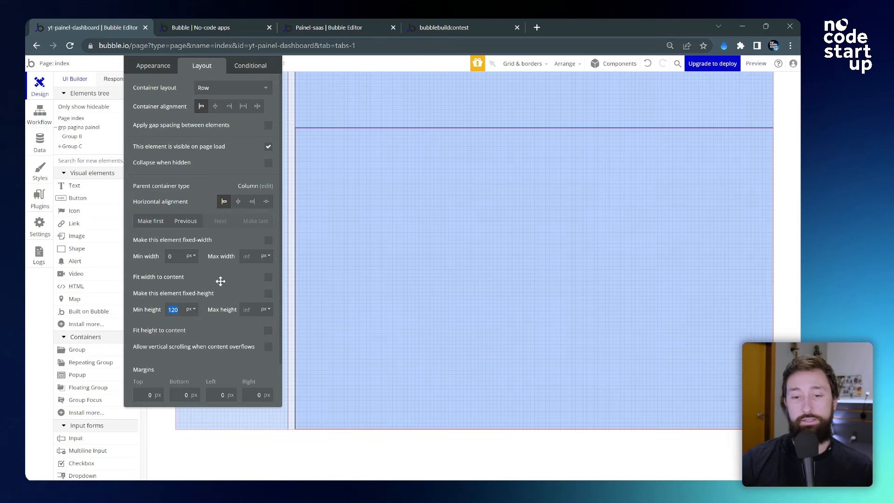
key(BackSpace)
drag(220, 281, 475, 307)
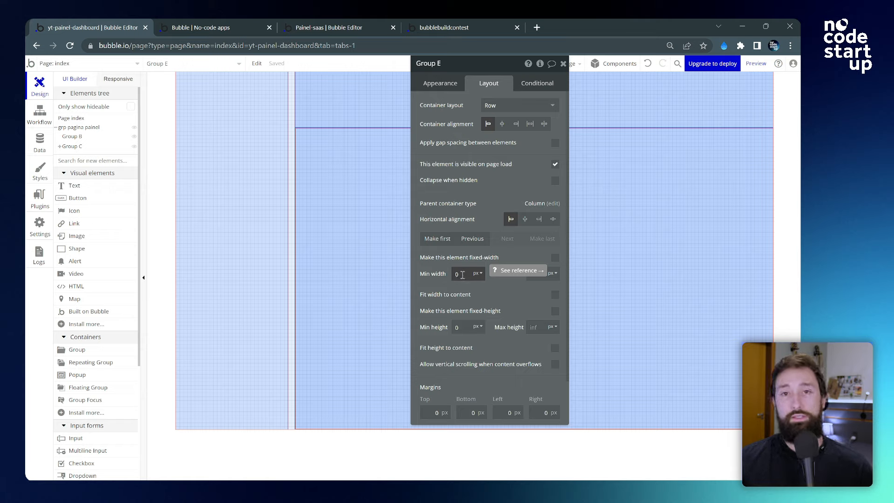
double_click(461, 275)
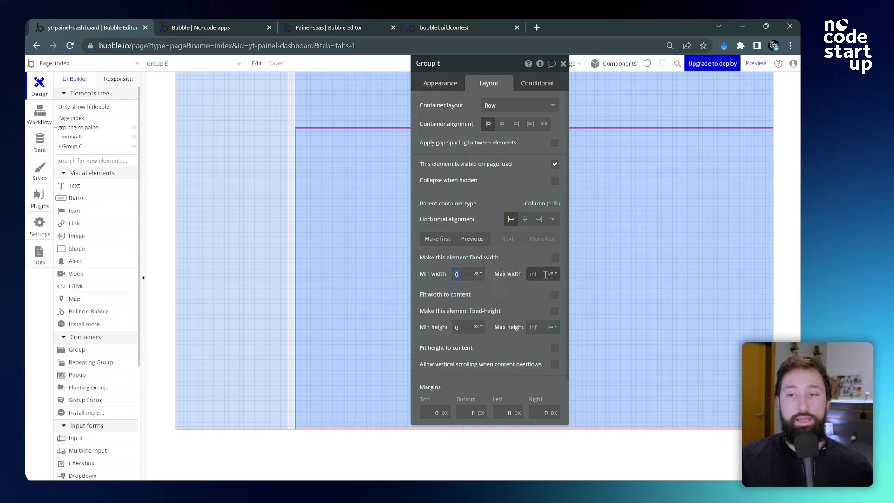
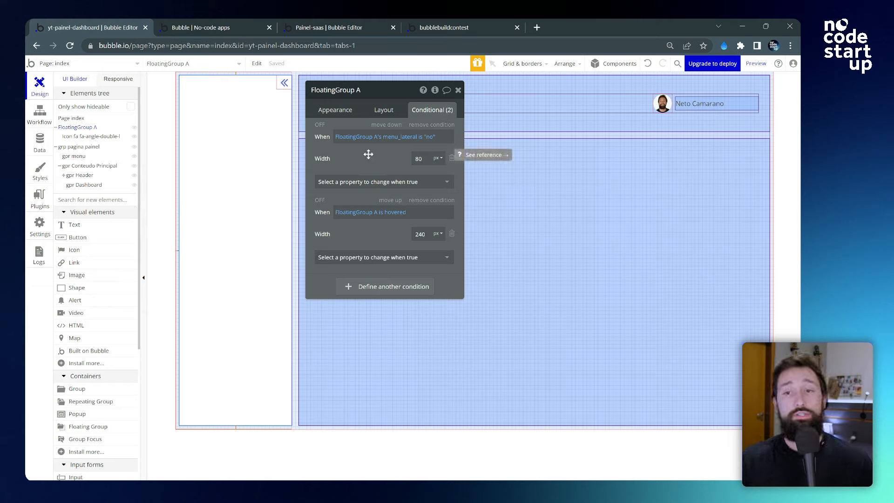
click(285, 84)
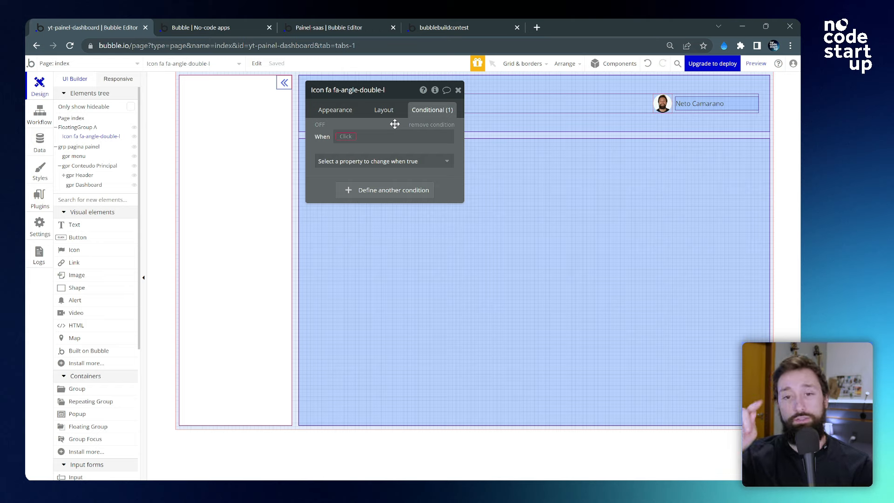
click(348, 138)
click(416, 150)
click(354, 150)
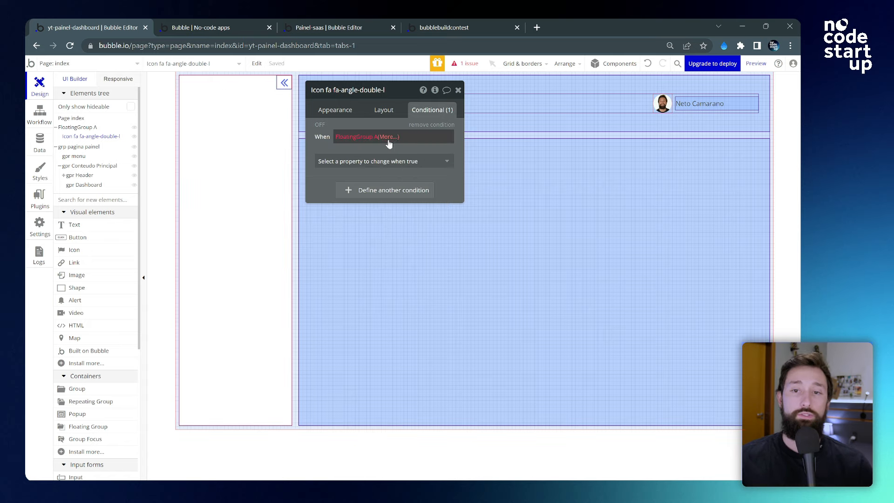
mouse_move(386, 141)
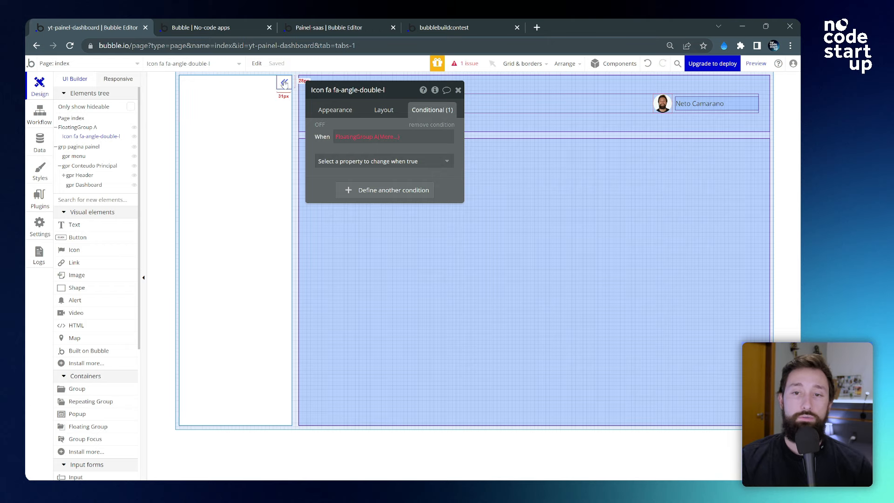
right_click(381, 143)
click(261, 149)
right_click(382, 137)
click(448, 114)
- Set the double-arrow icon's condition to apply when FloatingGroup A's width is ≤ 239
click(285, 83)
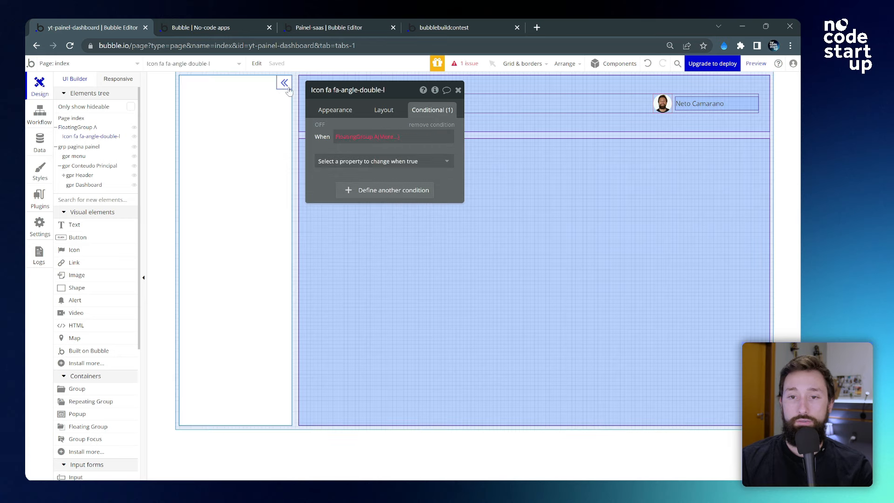
right_click(368, 140)
click(372, 140)
text(flo)
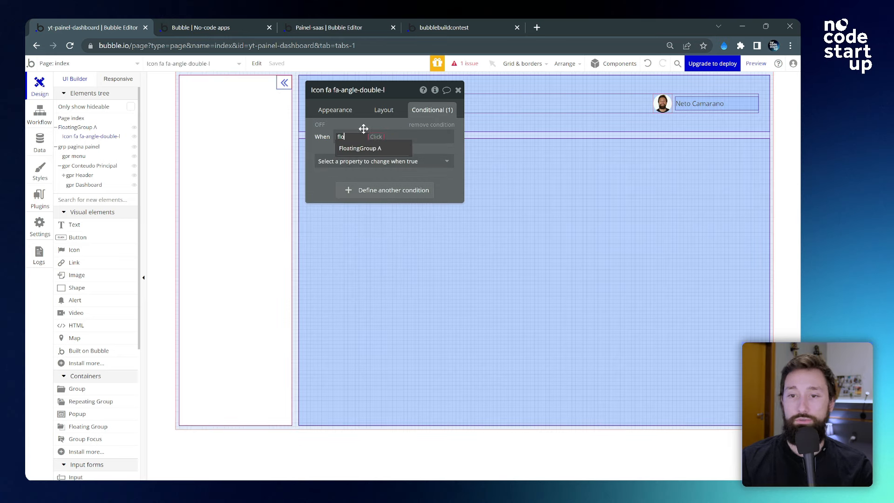
click(383, 148)
click(436, 150)
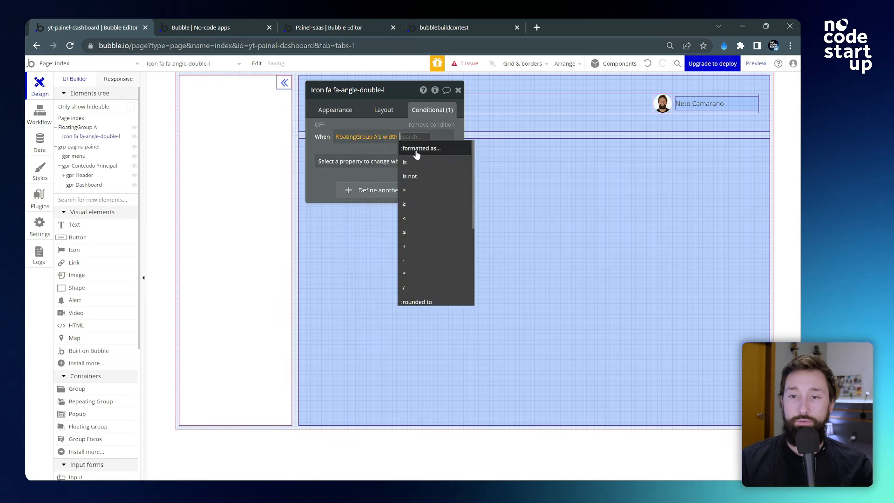
click(404, 232)
text(239)
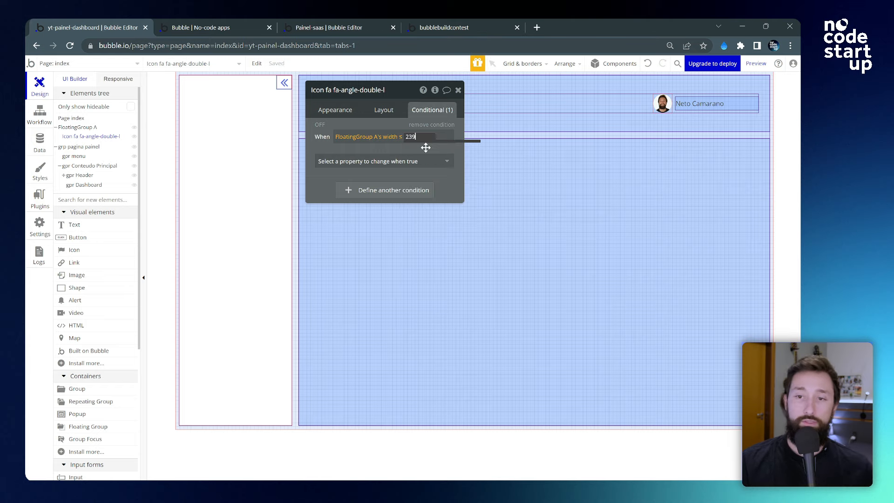
click(323, 146)
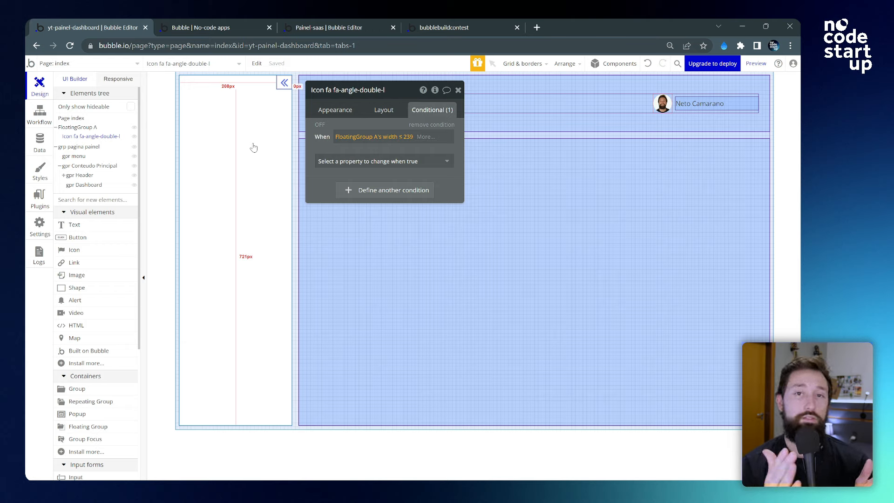
- Make the width condition hide the icon by leaving its visibility unchecked, and enable collapse when hidden for the icon
click(389, 163)
click(379, 189)
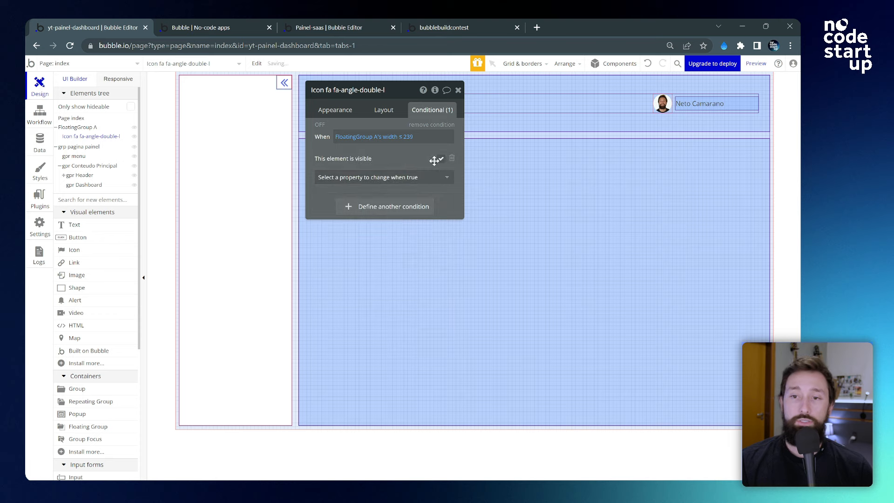
click(384, 110)
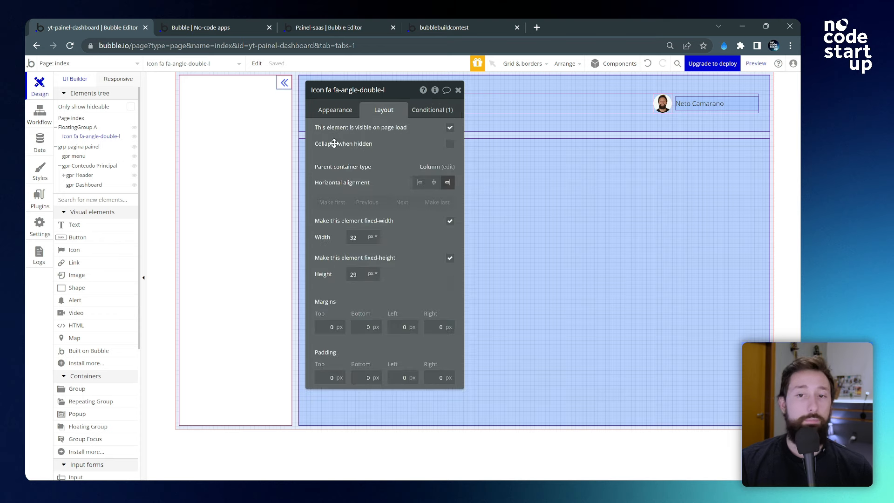
click(450, 144)
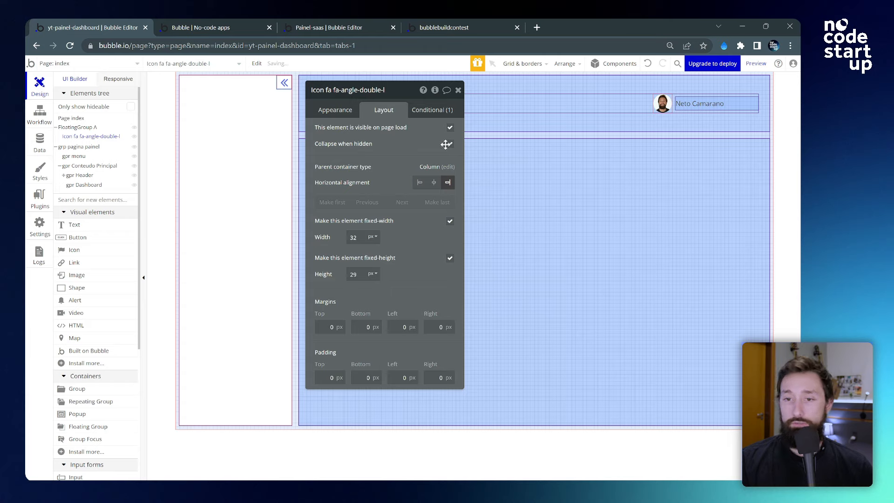
click(428, 112)
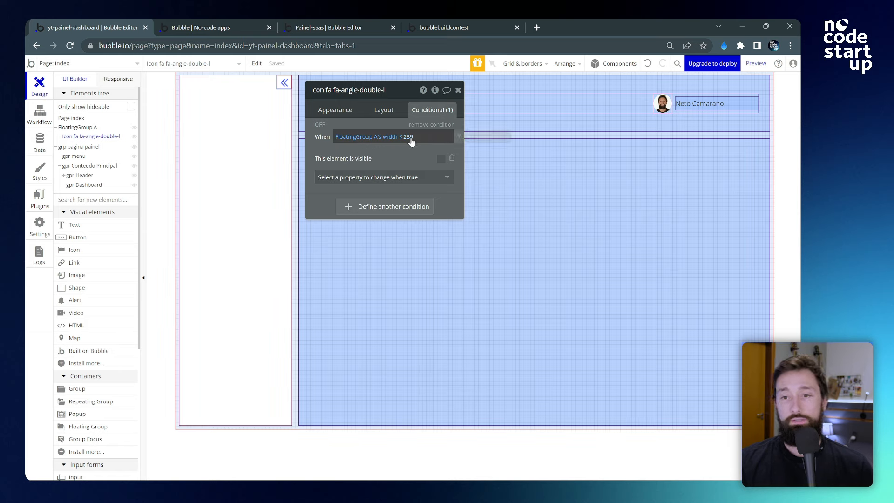
- Add a second condition to the icon for when FloatingGroup A's menu_lateral is "no"
click(421, 182)
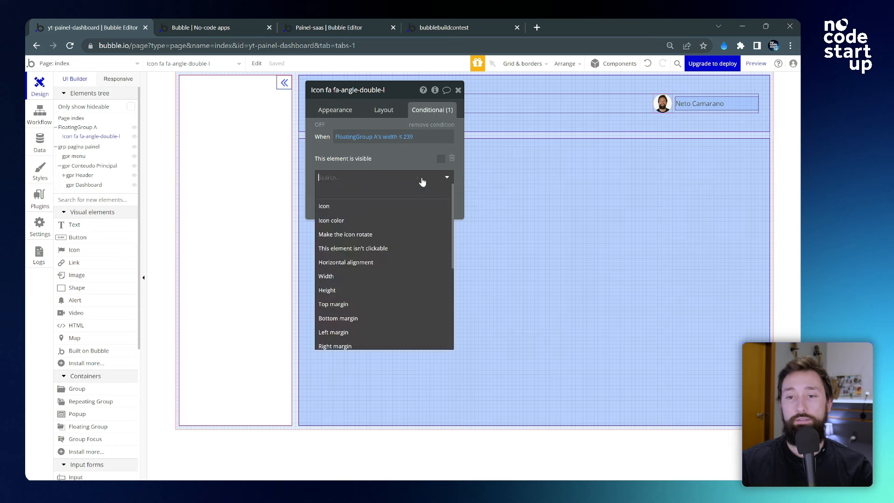
click(390, 183)
click(391, 206)
click(347, 208)
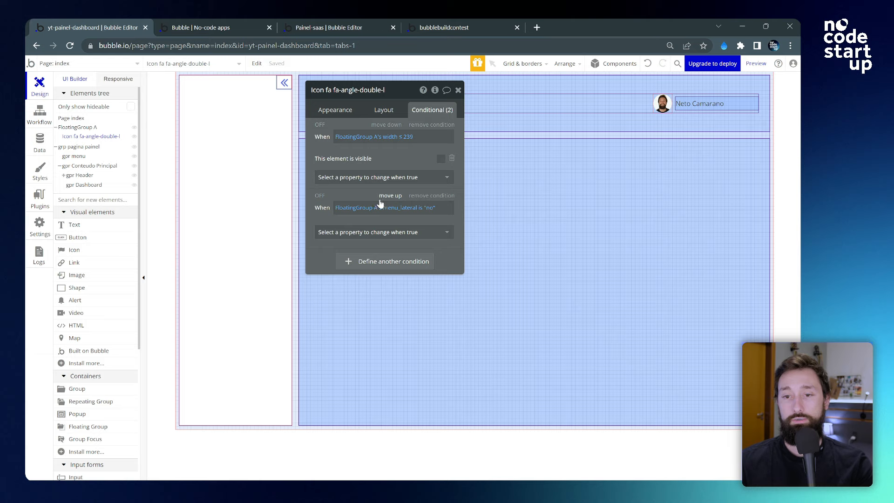
click(378, 209)
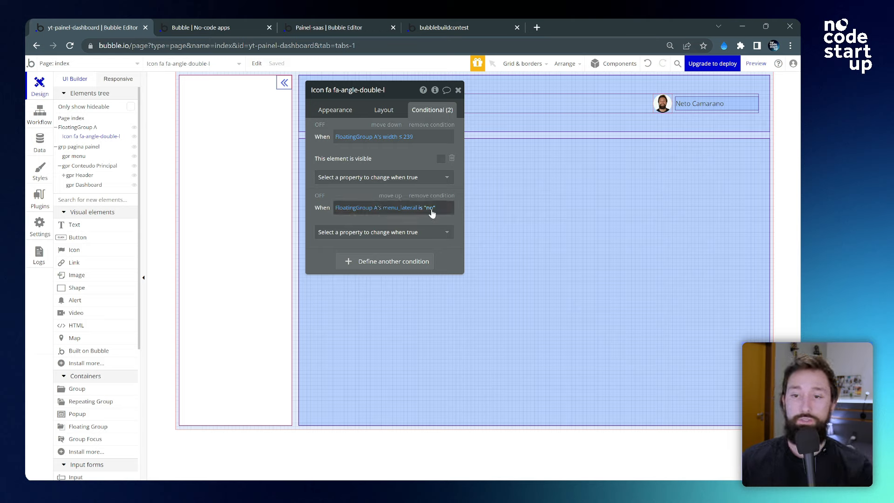
- Make the menu_lateral condition change the icon to the right-pointing double angle, and switch to the app preview
click(400, 236)
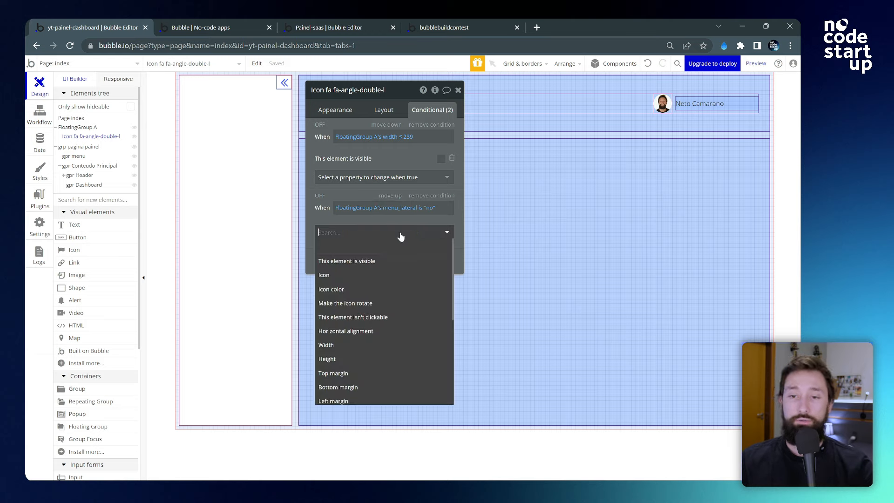
text(ico)
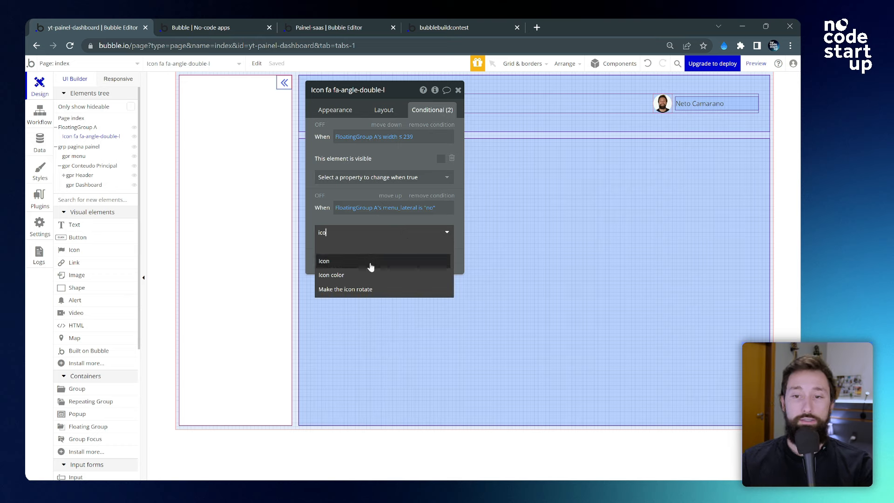
click(370, 263)
click(416, 230)
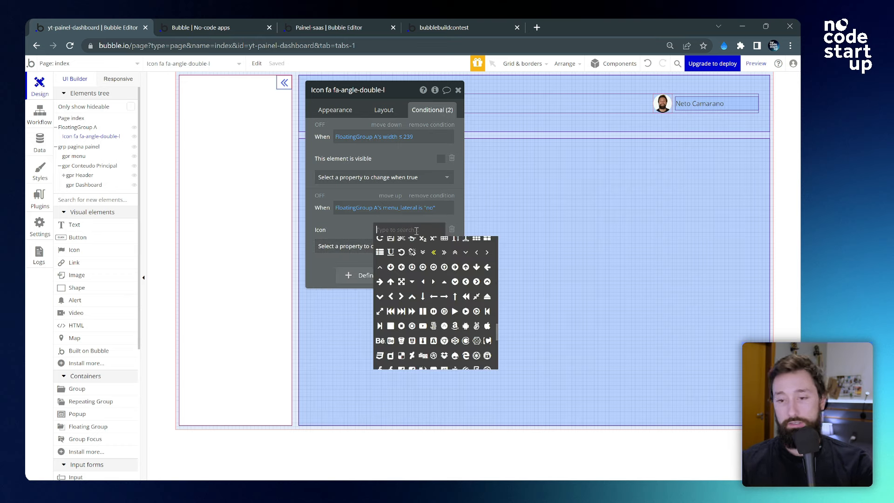
click(444, 254)
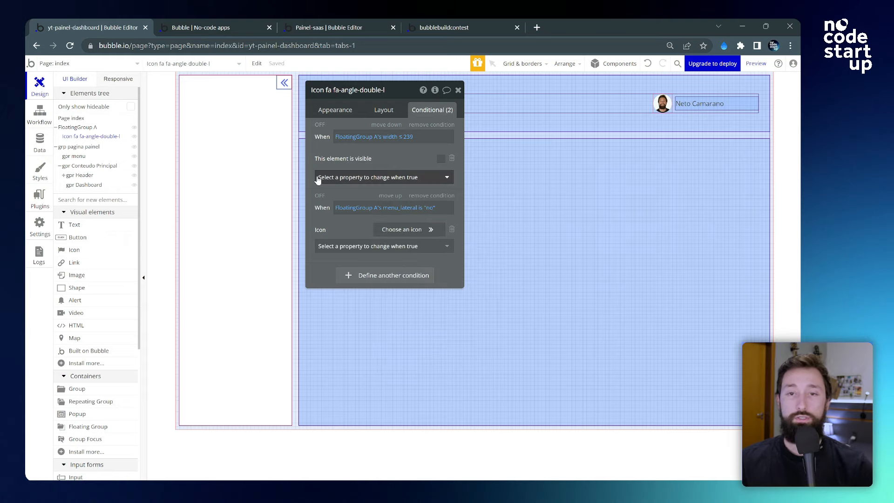
click(233, 27)
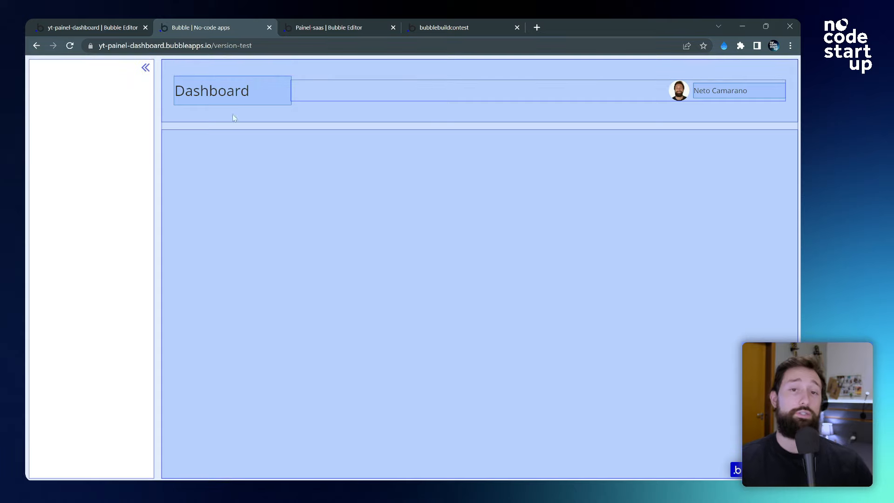
- Test the sidebar in the preview by collapsing it, revealing it while collapsed, and toggling it with the double-arrow icon
click(145, 69)
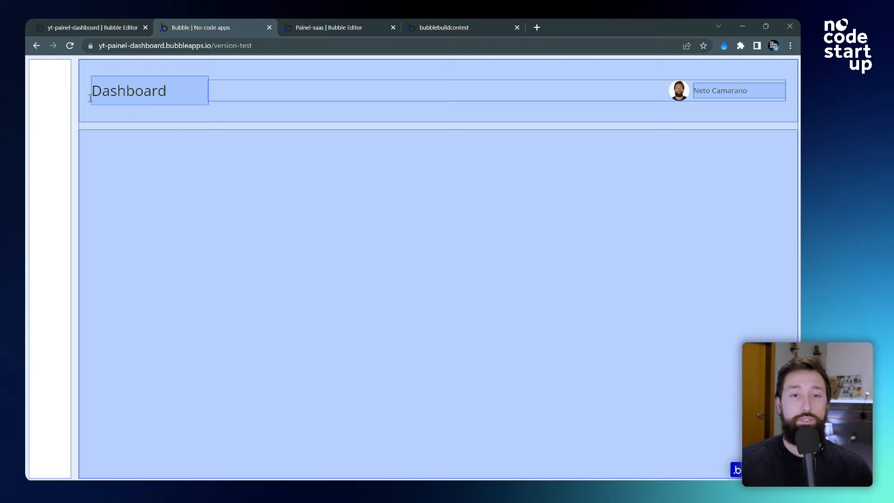
mouse_move(71, 102)
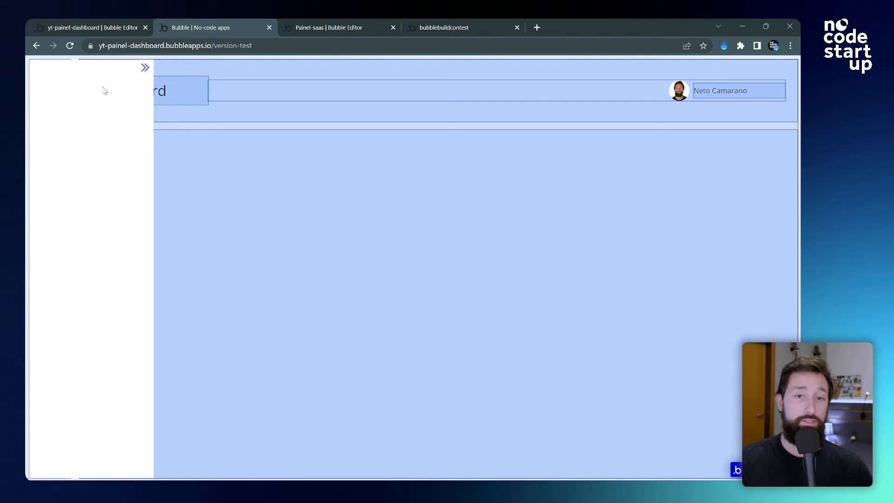
click(144, 69)
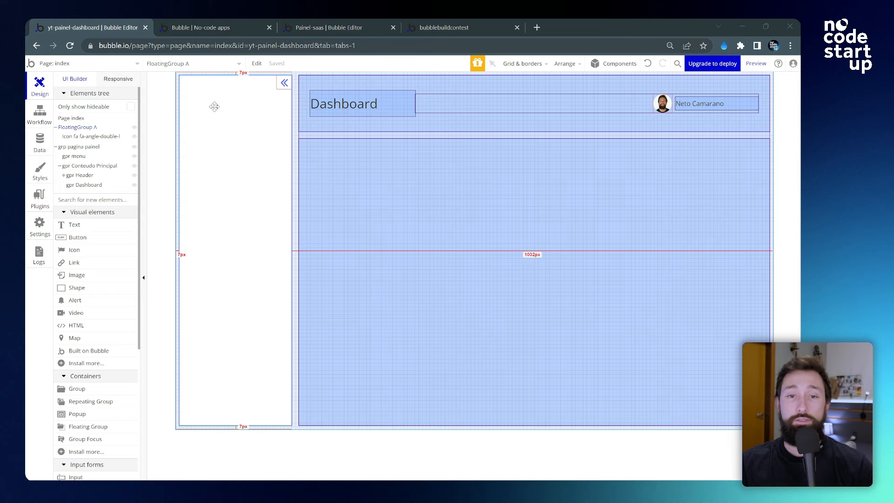
- Add an image to FloatingGroup A and source it from the image address of the no code start up logo in the reference app
click(94, 278)
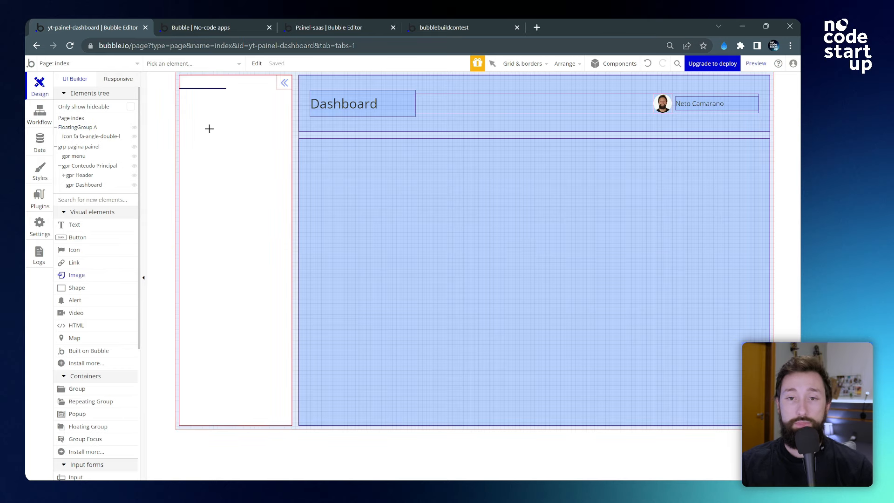
drag(194, 93, 266, 128)
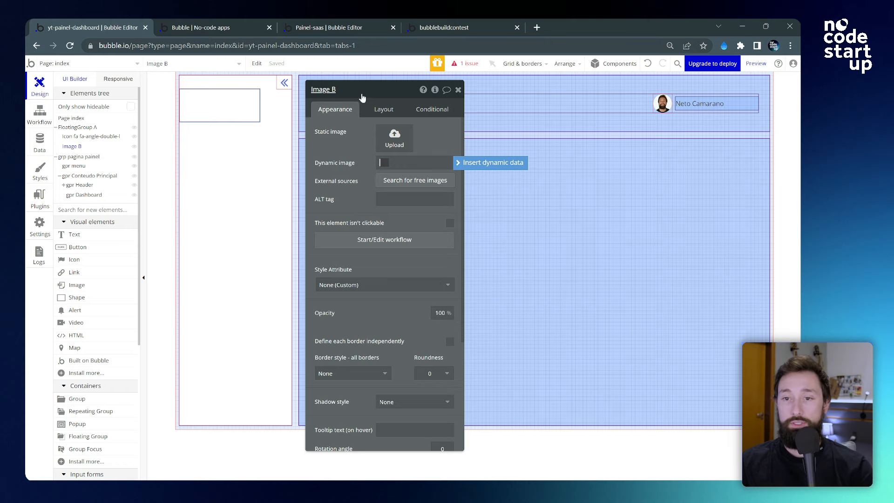
click(445, 24)
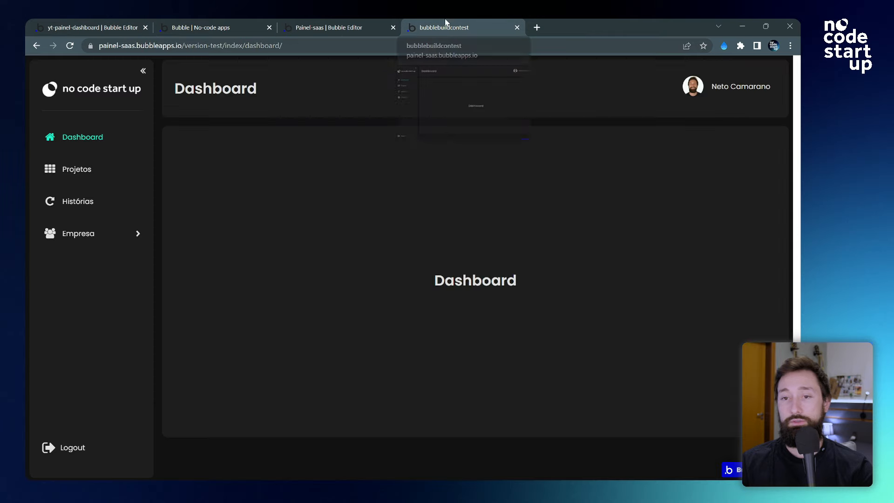
right_click(93, 93)
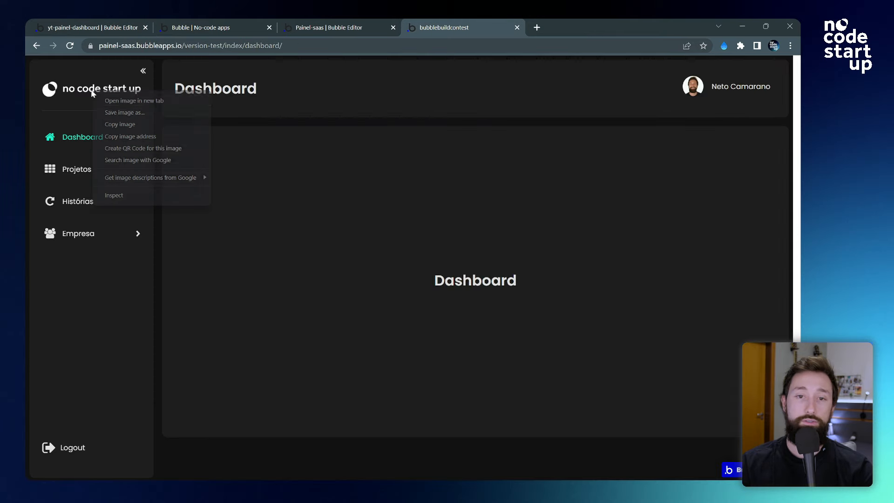
click(133, 138)
click(96, 24)
key(ctrl+v)
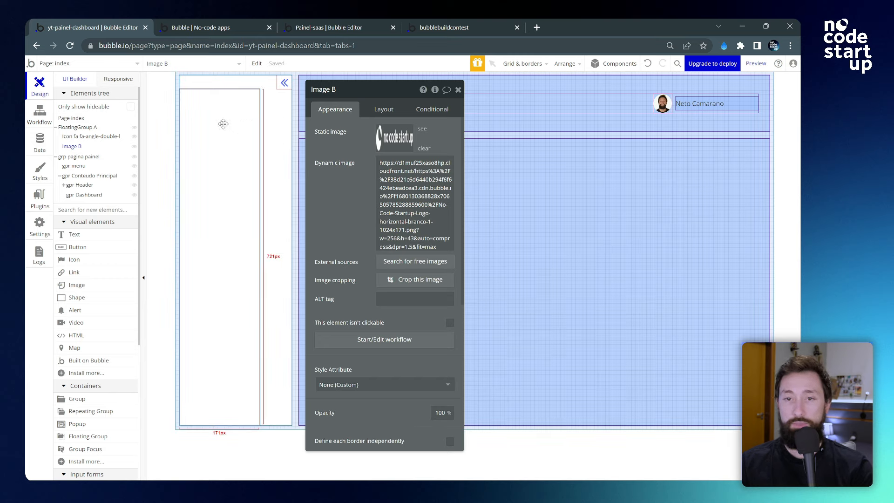
- Make the logo image's width flexible, with a min width of 0 px and a max width of 196 px
click(383, 110)
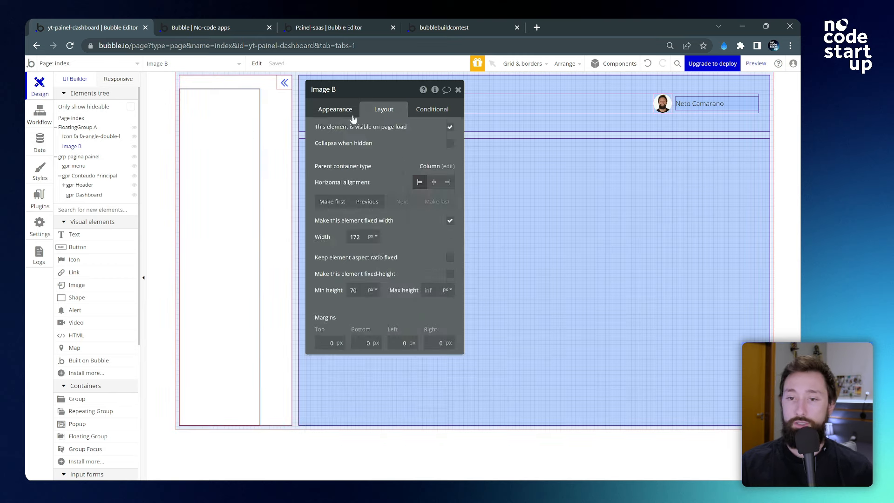
double_click(355, 237)
click(449, 221)
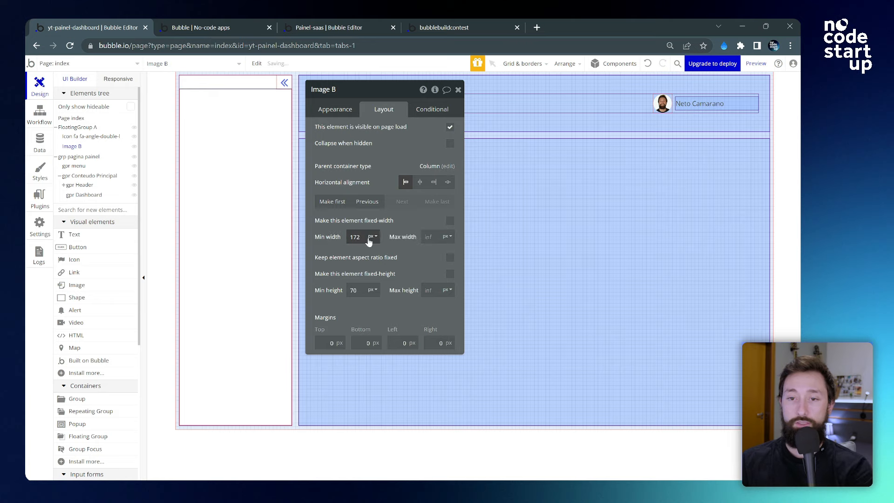
double_click(361, 237)
text(0)
click(435, 239)
text(1)
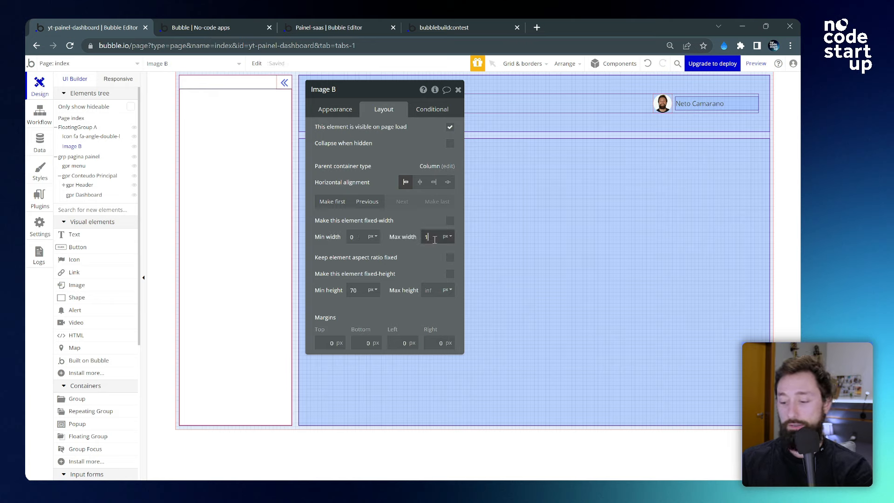
text(96)
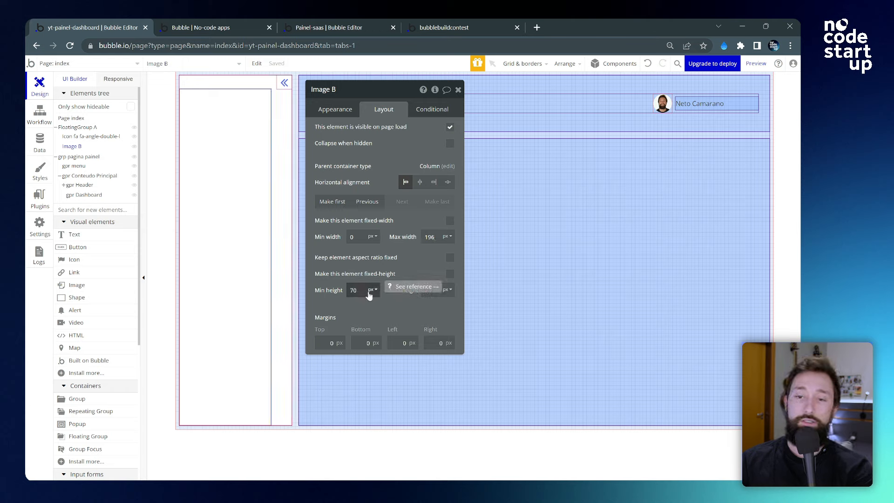
- Give the logo image a fixed height of 32 px
double_click(354, 290)
text(32)
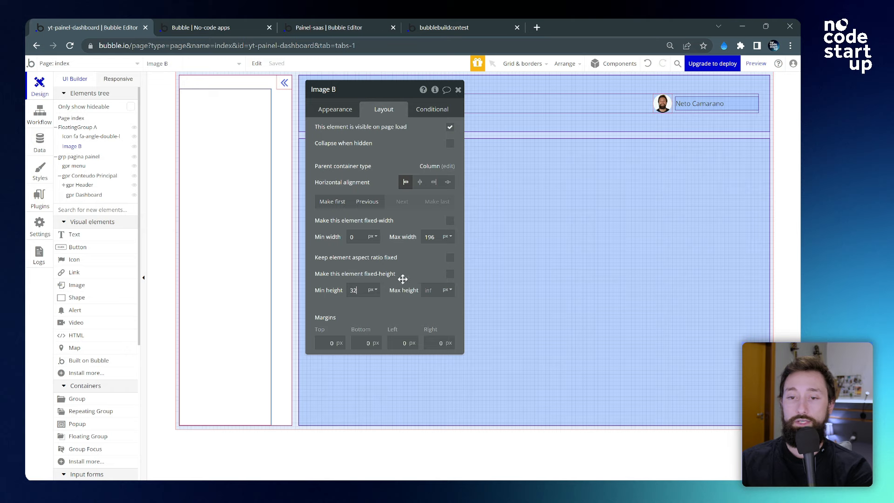
click(450, 275)
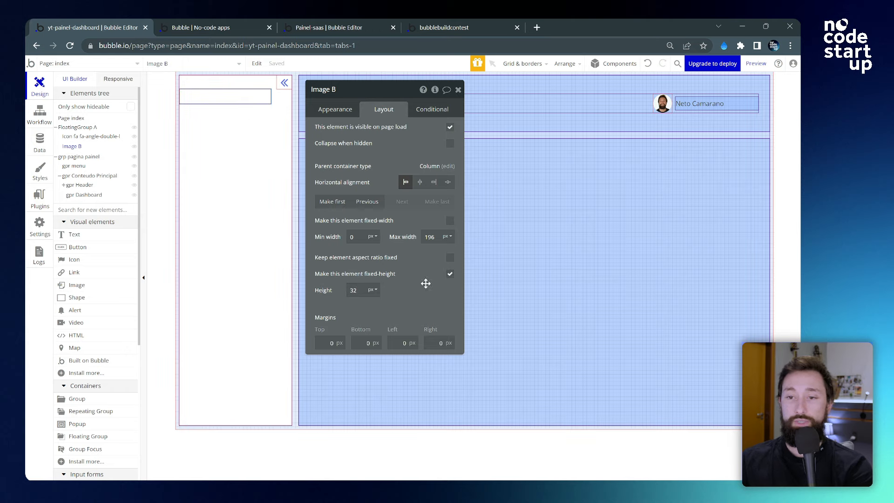
- Change FloatingGroup A's flat background color to dark gray #4A4A4A
click(235, 164)
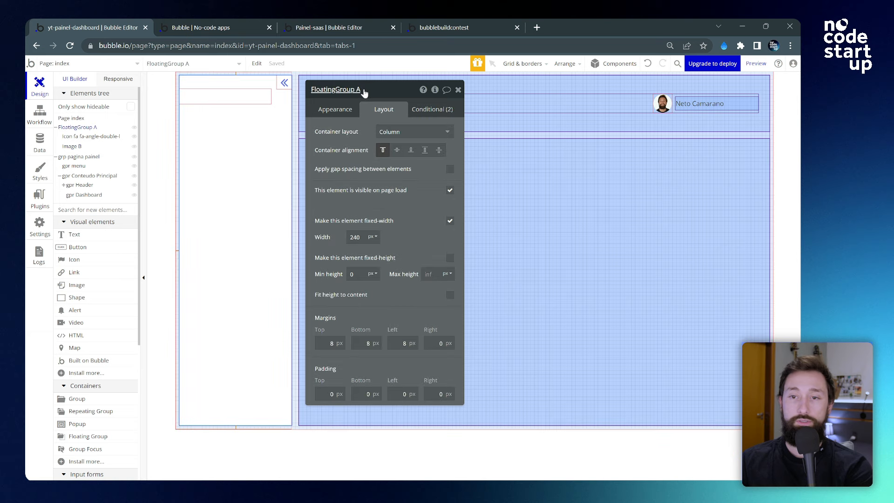
click(343, 112)
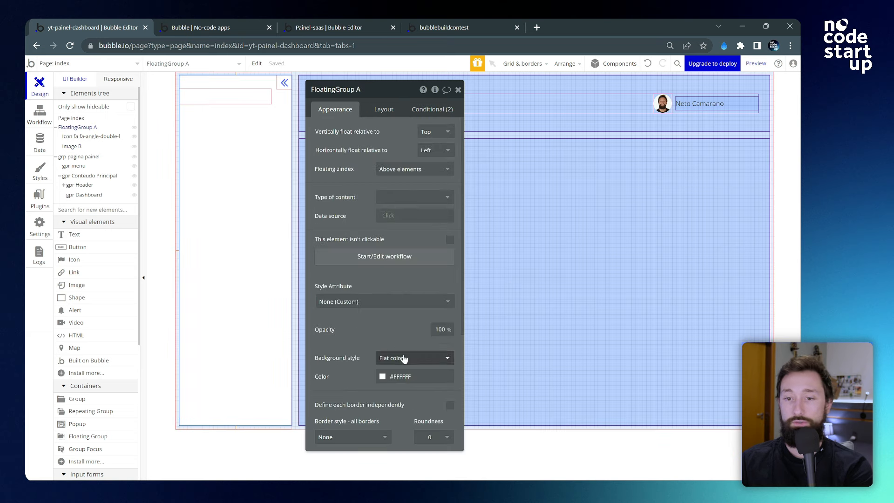
click(401, 376)
click(377, 395)
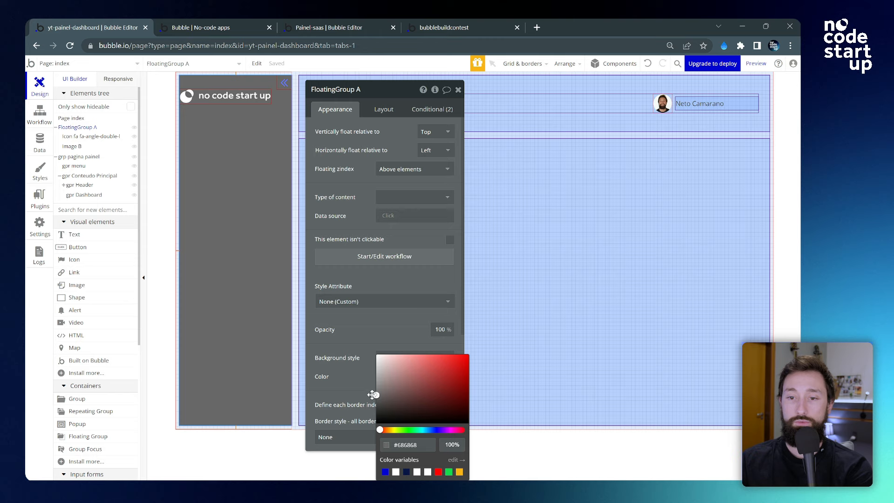
drag(372, 395, 370, 403)
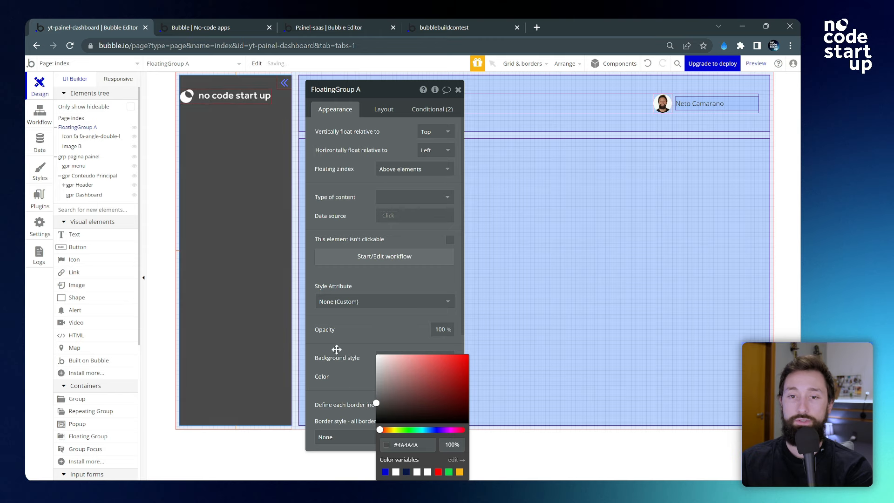
click(278, 162)
- Add a divider shape below the sidebar logo, with a min width of 0 px and a fixed height of 1 px
click(234, 96)
click(384, 109)
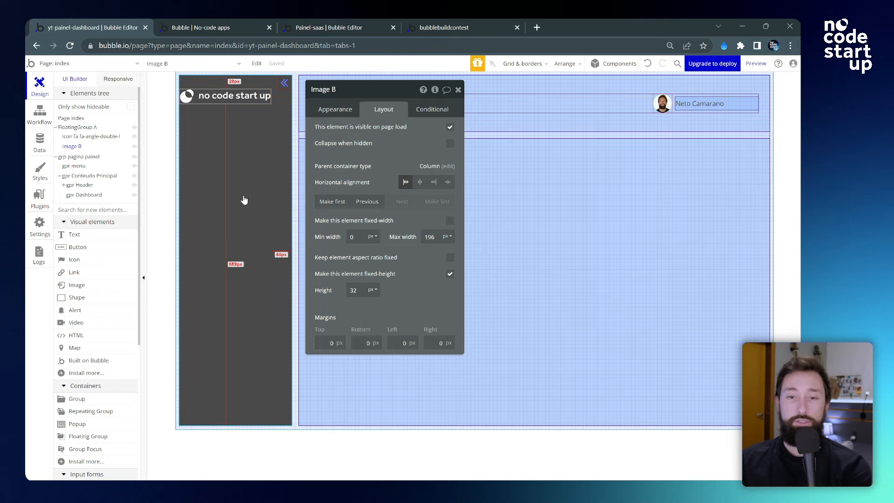
click(484, 27)
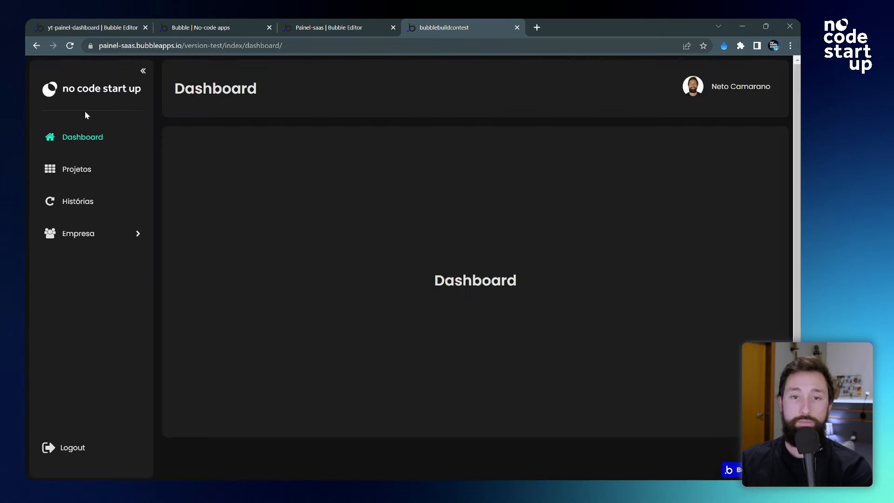
click(64, 23)
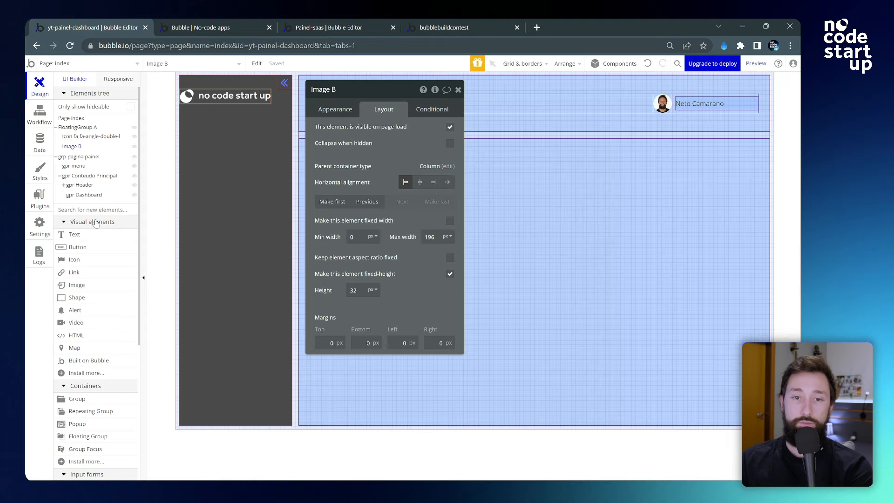
click(161, 272)
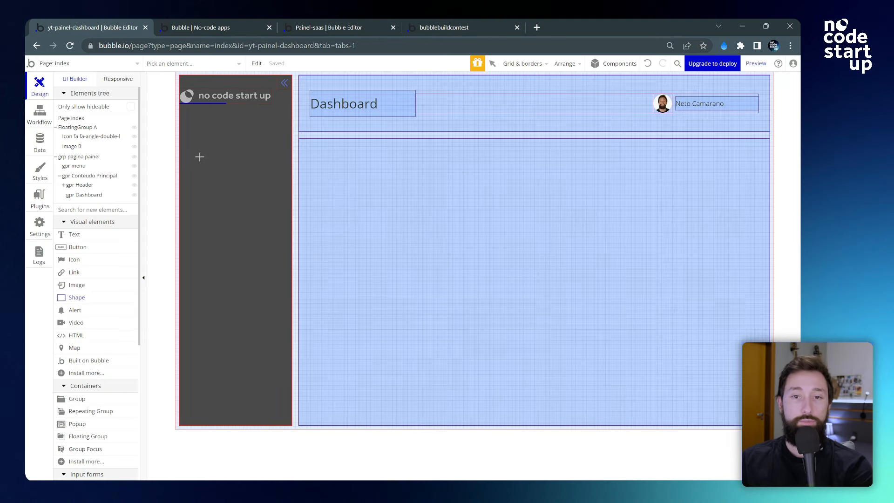
drag(200, 155, 282, 160)
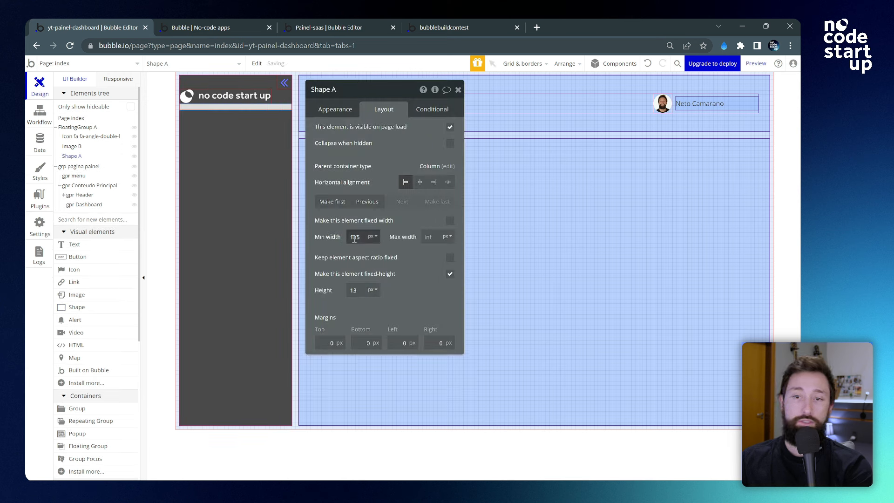
text(0)
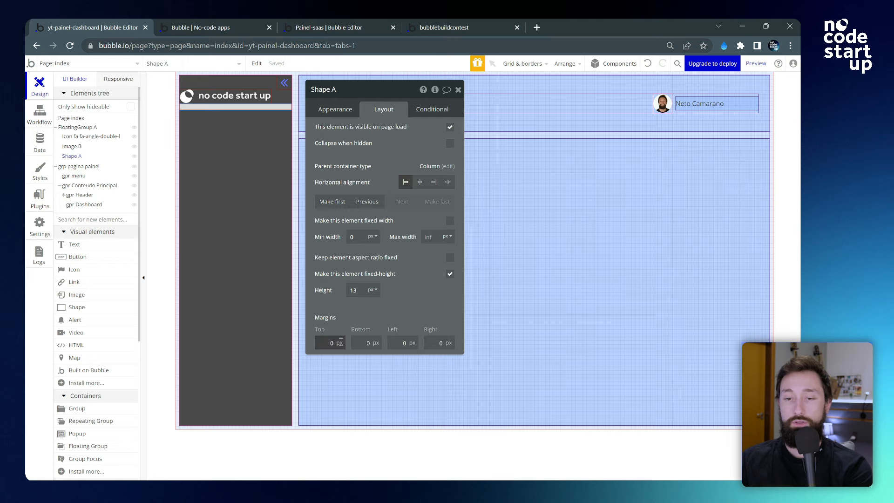
text(1)
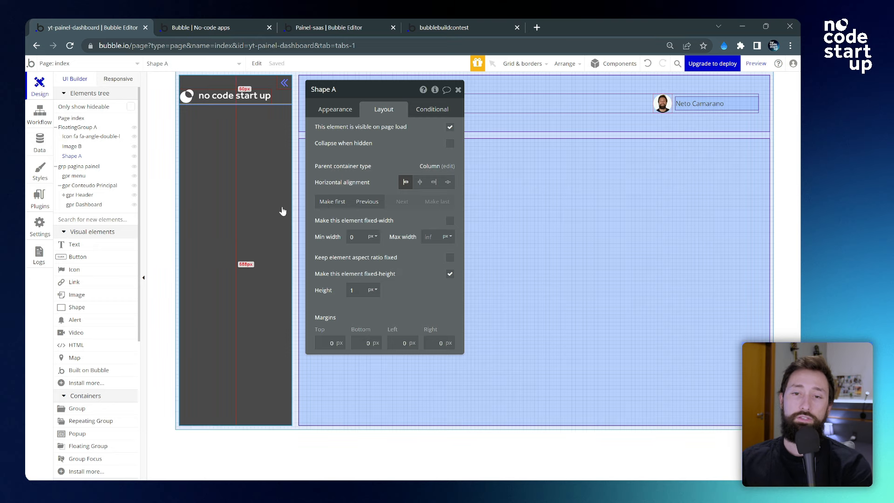
- Set FloatingGroup A's top, bottom, left and right padding to 24 px
click(254, 130)
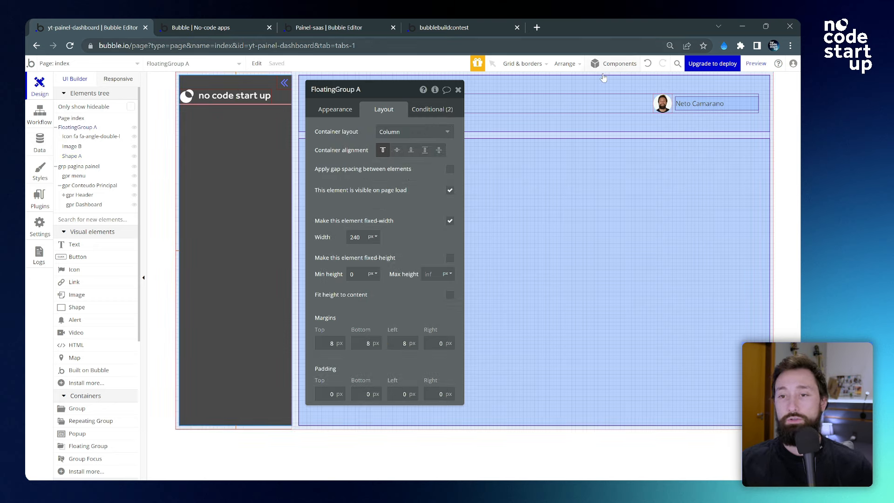
drag(398, 93, 453, 131)
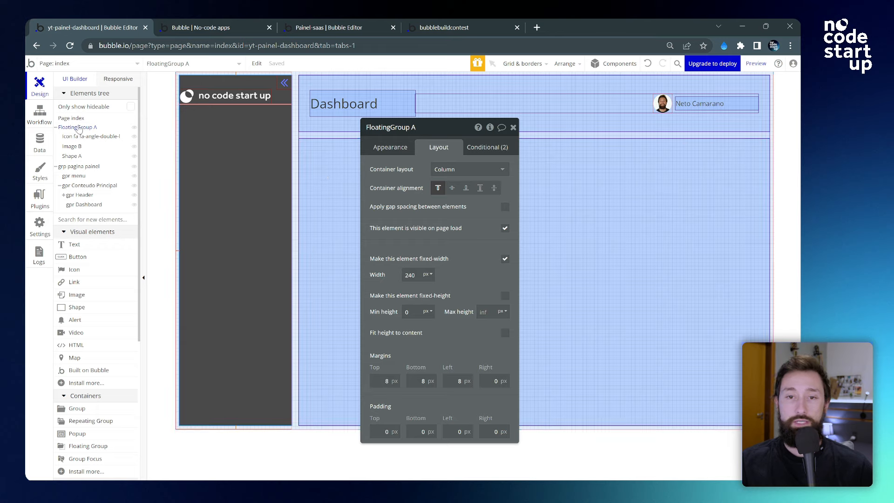
drag(428, 133, 431, 110)
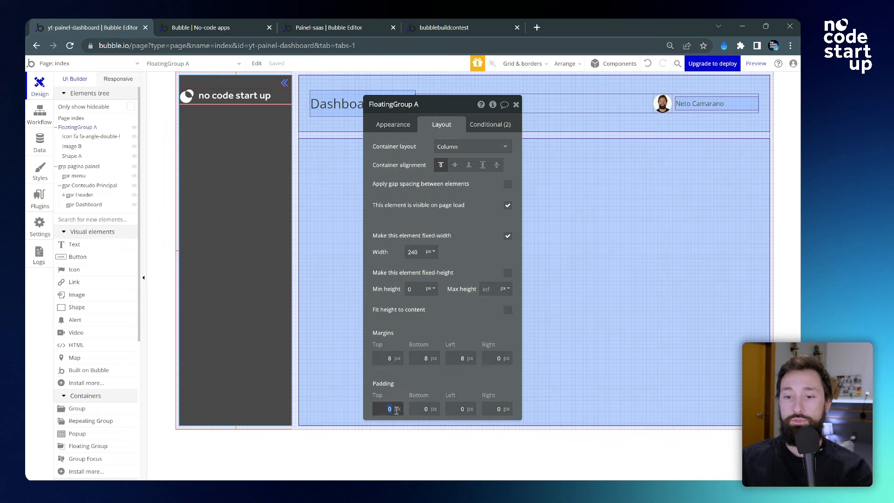
text(24)
key(Tab)
text(24)
key(Tab)
text(24)
key(Tab)
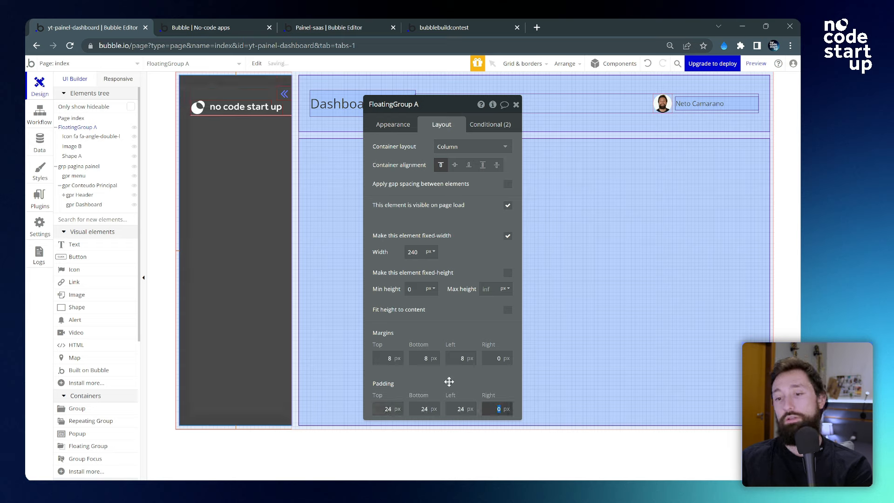
text(24)
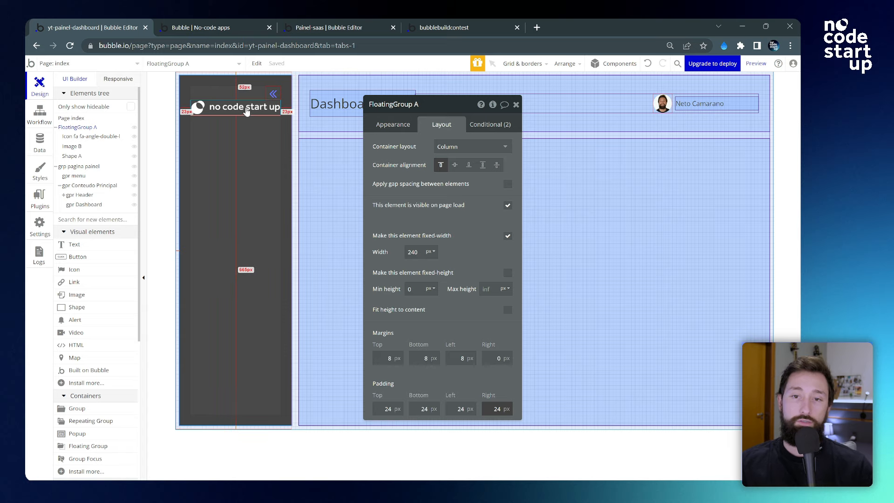
- Set the divider Shape A's top and bottom margins to 24 px
click(76, 159)
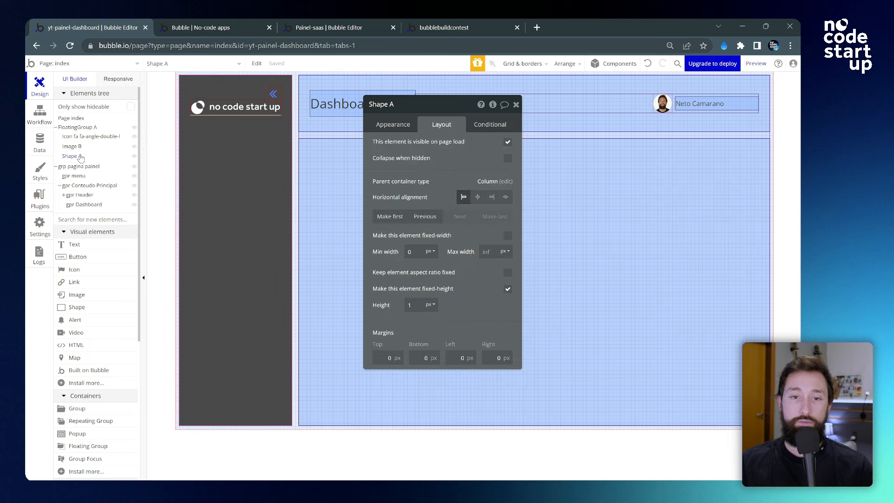
click(388, 358)
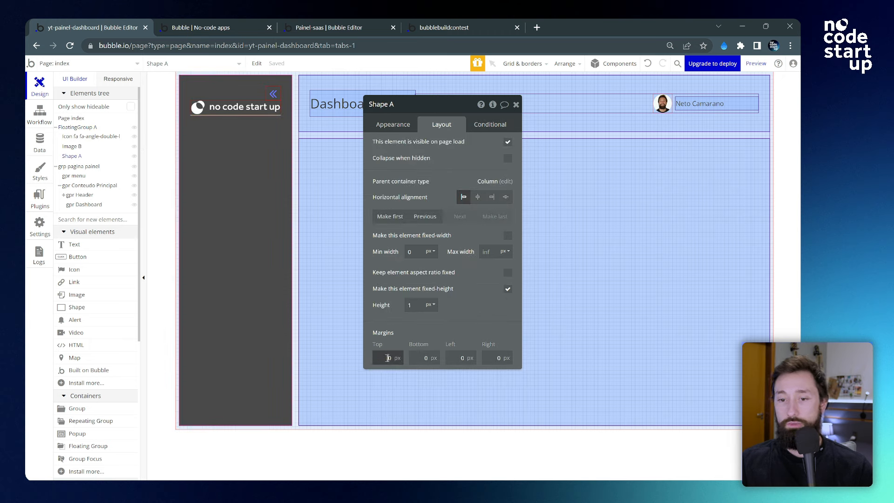
text(24)
click(429, 358)
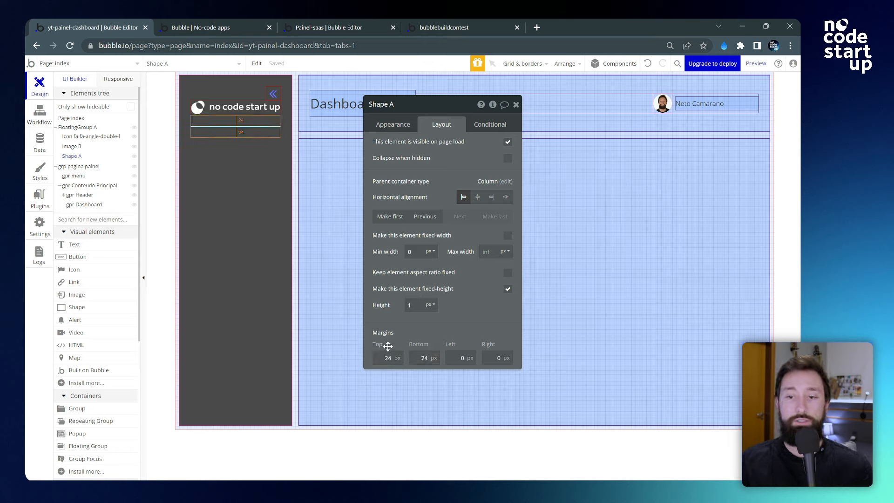
- Set the double-arrow icon's bottom margin to 8 px
click(274, 99)
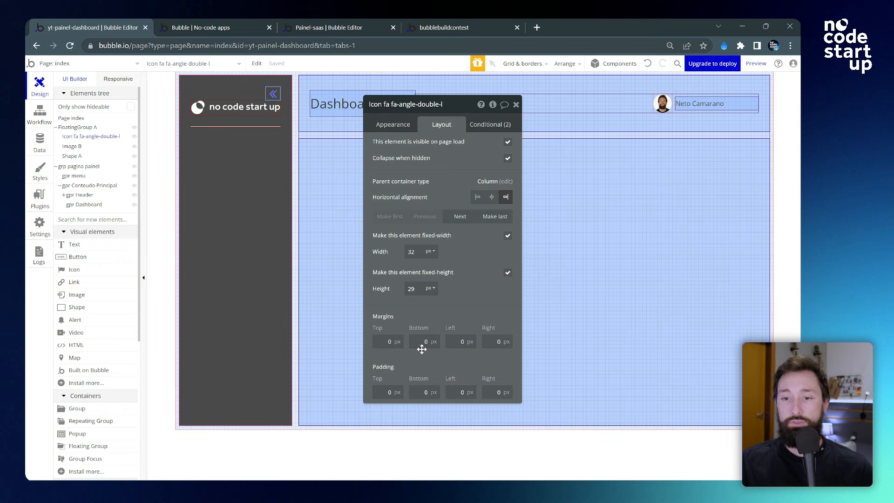
text(8)
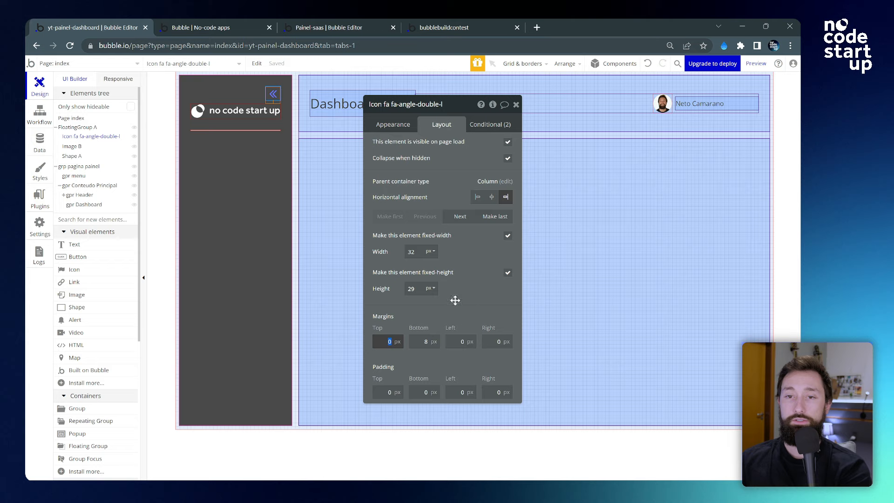
- Set the double-arrow icon's top and right margins to -16 px and its fixed width and height to 24 px
text(46)
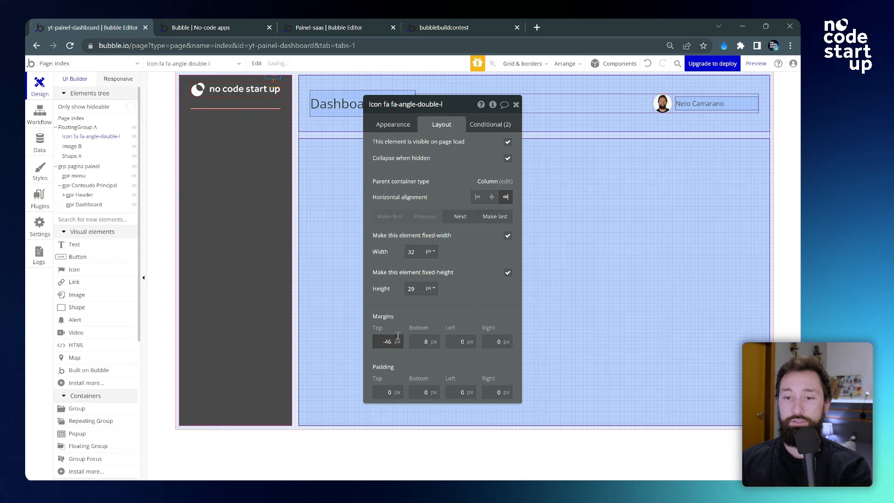
text(16)
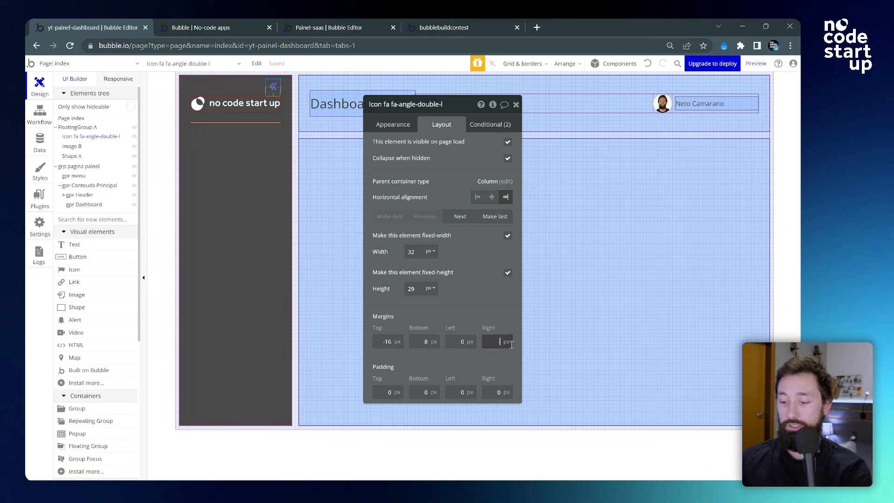
text(-16)
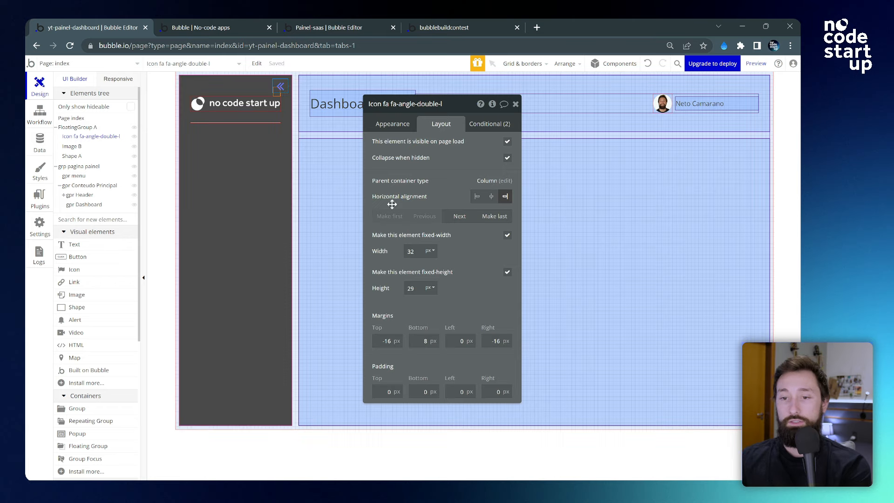
double_click(411, 251)
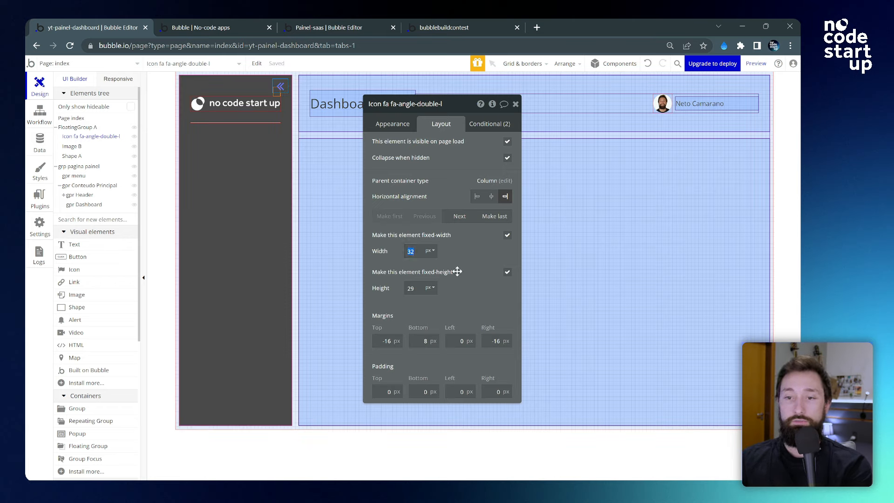
text(24)
key(Tab)
text(24)
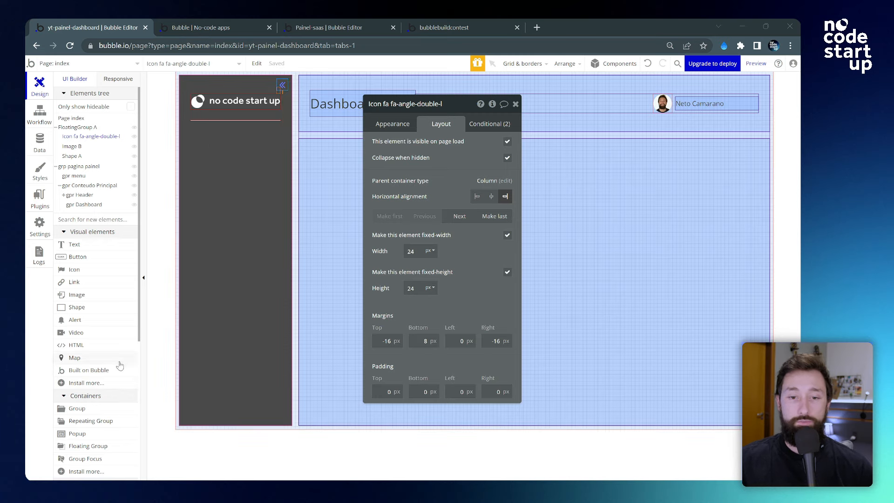
- Add a group below the sidebar divider with Row layout, no fixed width, 0 px min width and 52 px min height
click(76, 408)
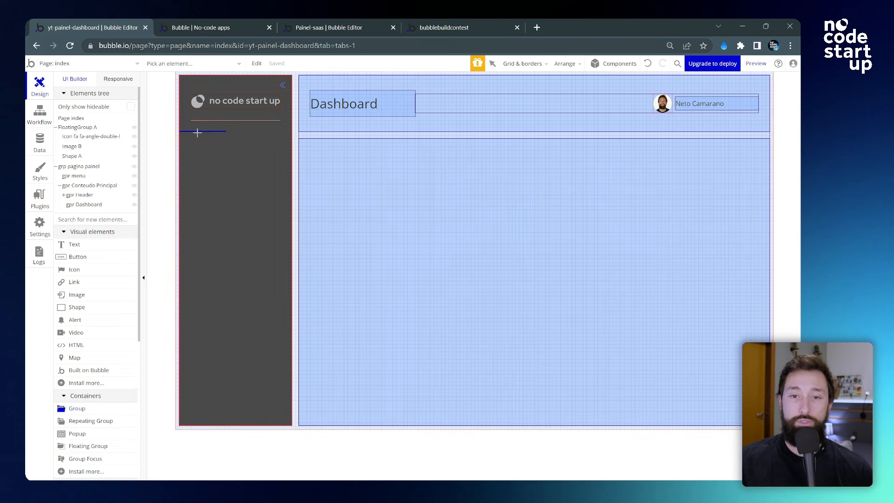
mouse_move(196, 141)
mouse_down()
mouse_move(272, 177)
mouse_move(279, 168)
mouse_up()
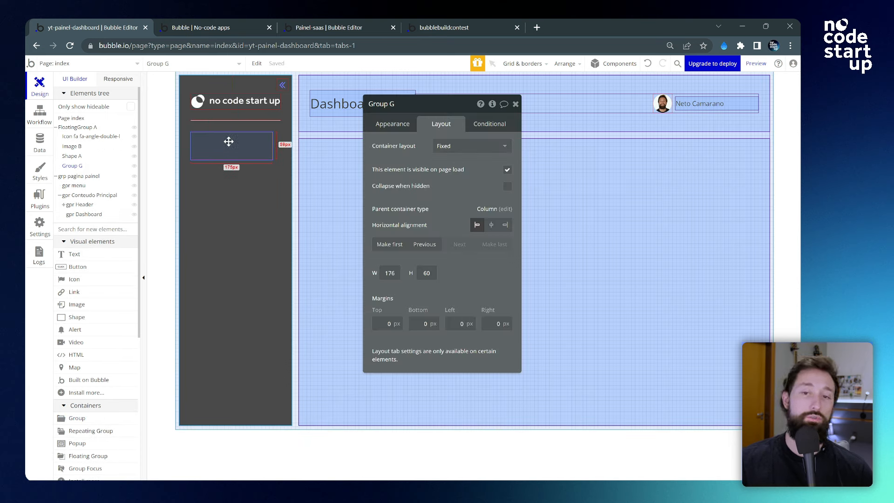
click(479, 145)
click(442, 201)
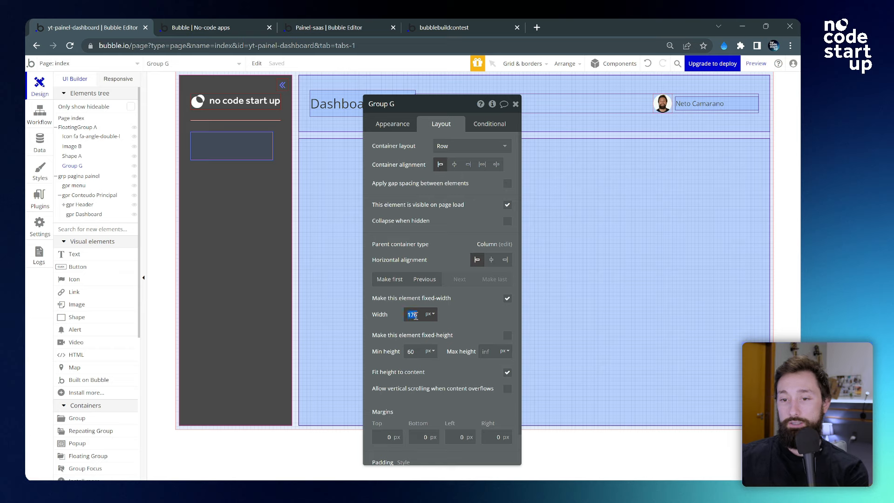
click(507, 298)
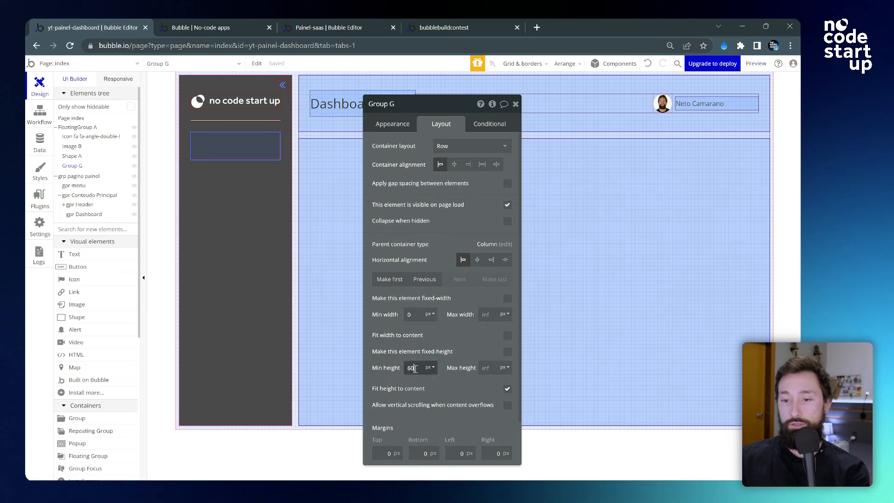
text(52)
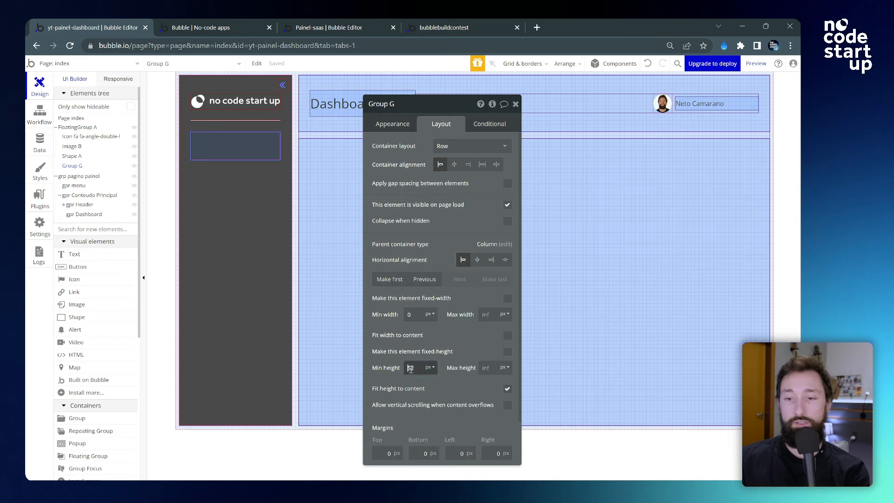
click(450, 349)
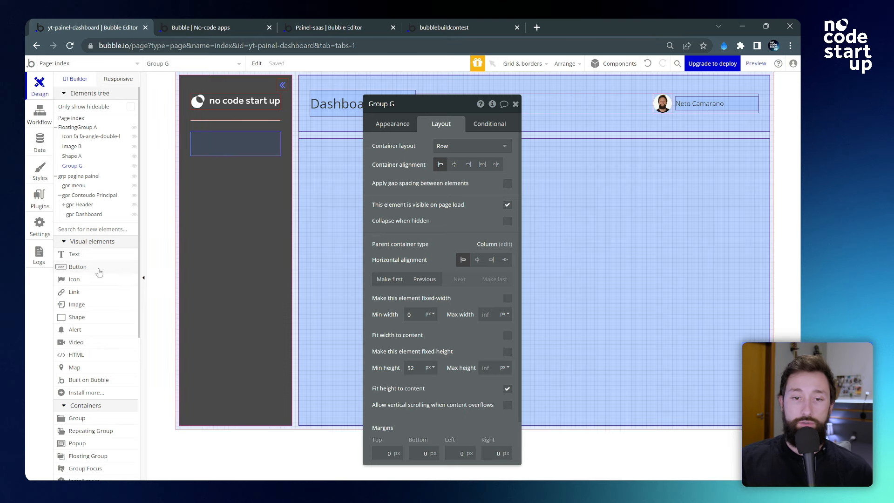
- Add a vertically centred icon inside the new sidebar group and change it to the home symbol
click(83, 280)
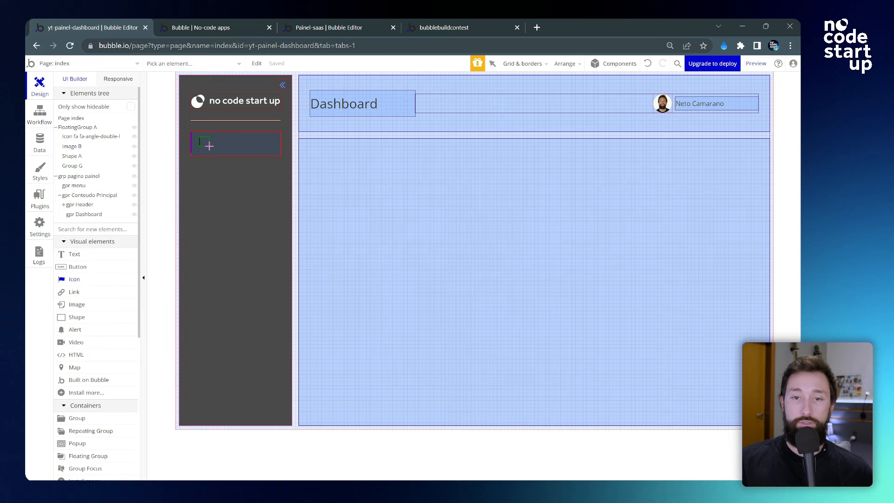
drag(212, 150, 213, 150)
click(439, 126)
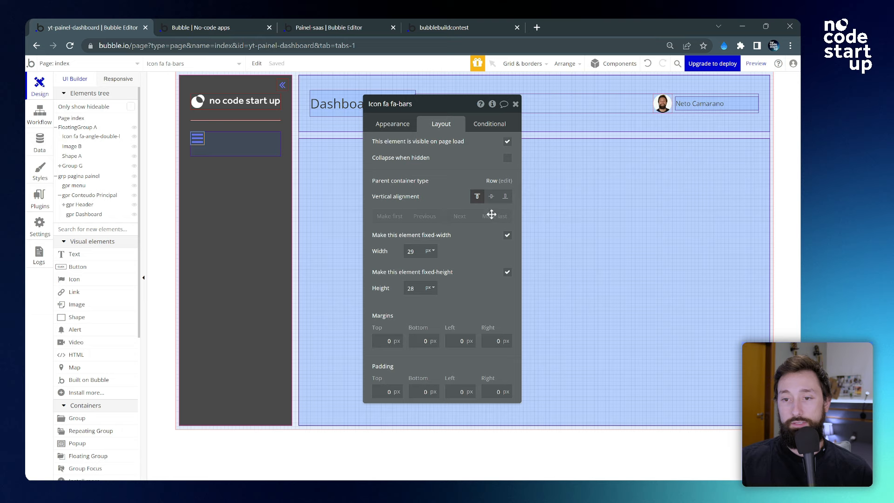
click(491, 196)
click(408, 123)
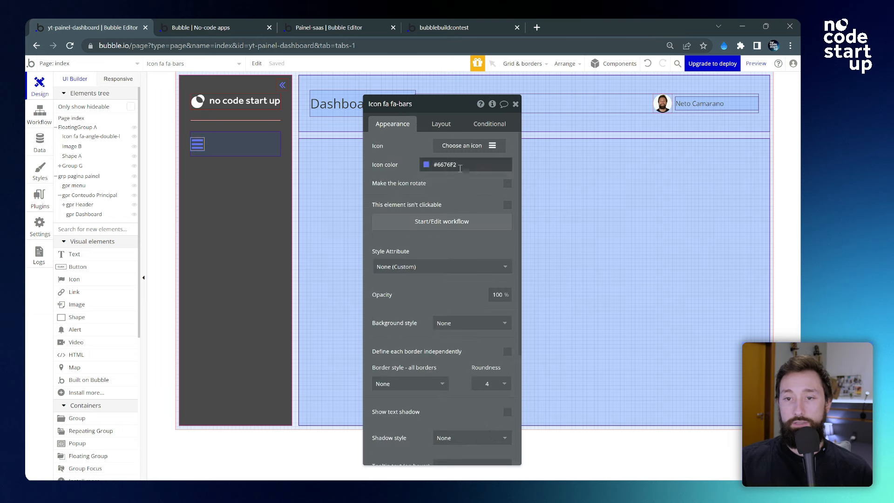
click(466, 145)
text(home)
click(443, 164)
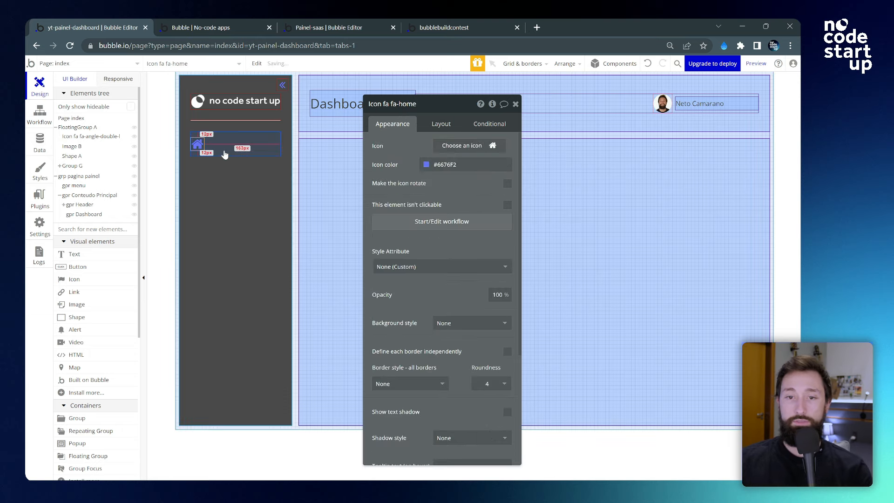
- Add a vertically centred text beside the home icon, without fixed width and with min width and min height of 0 px
click(94, 256)
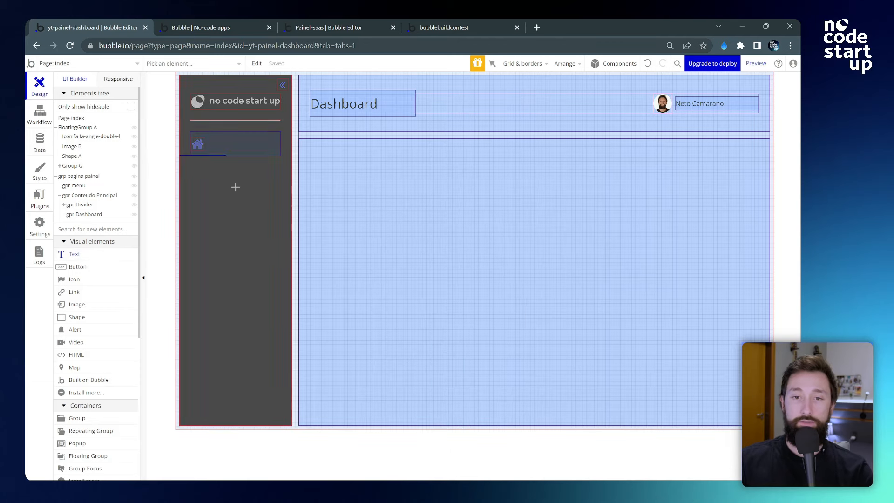
drag(205, 133, 254, 141)
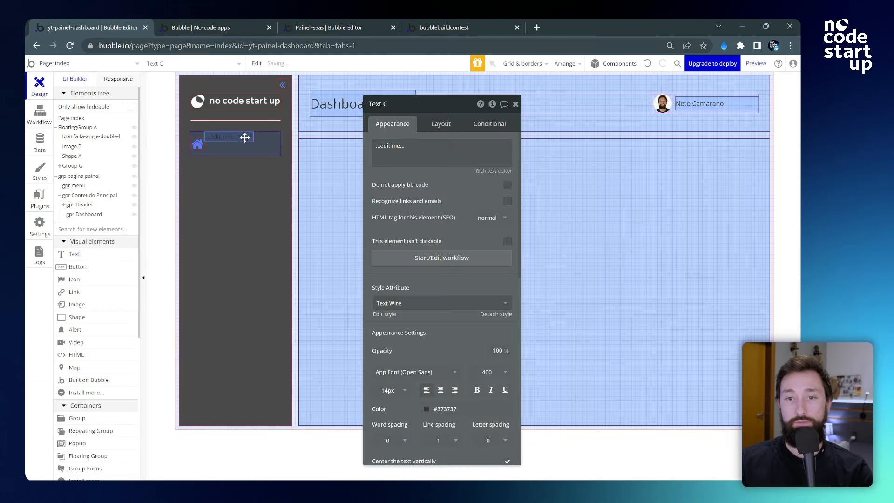
click(441, 123)
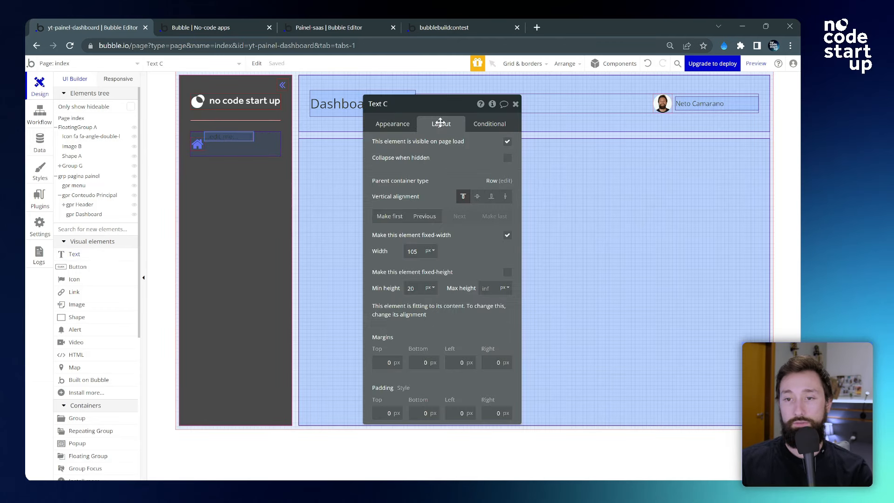
click(478, 197)
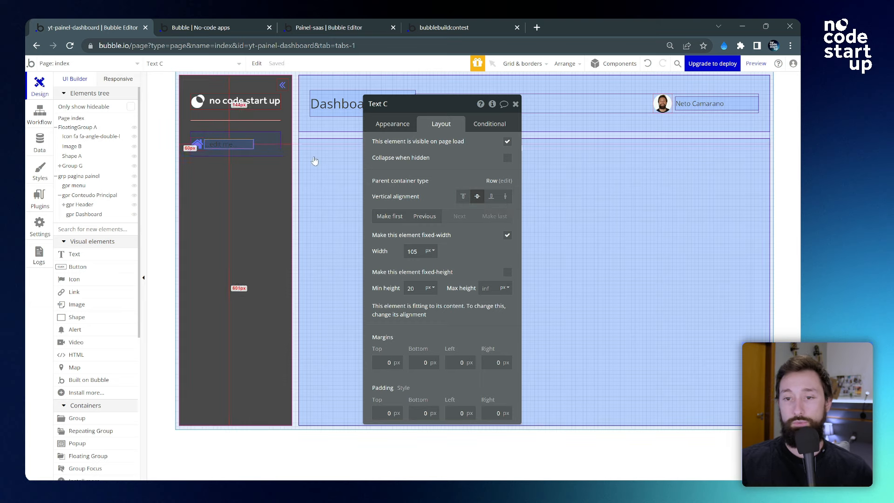
click(507, 236)
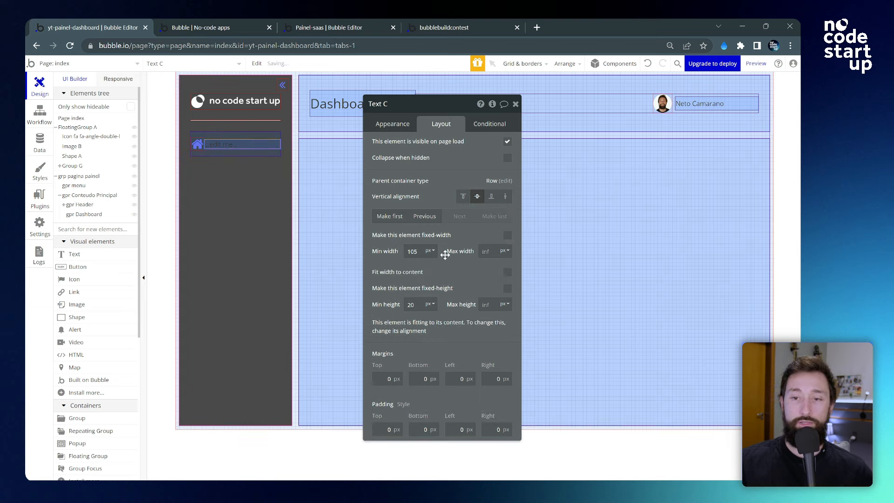
double_click(411, 305)
text(0)
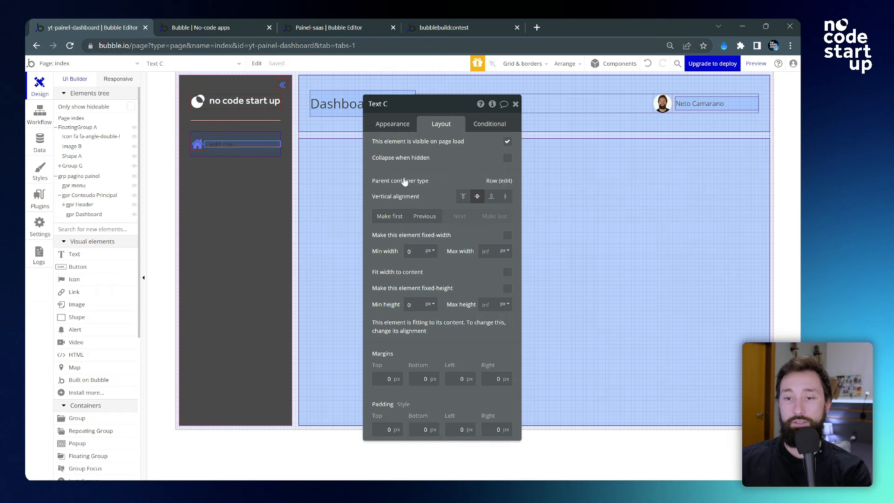
- Set the font colour of the text beside the home icon to light grey #DFDFDF
click(400, 127)
scroll(424, 212, down, 1)
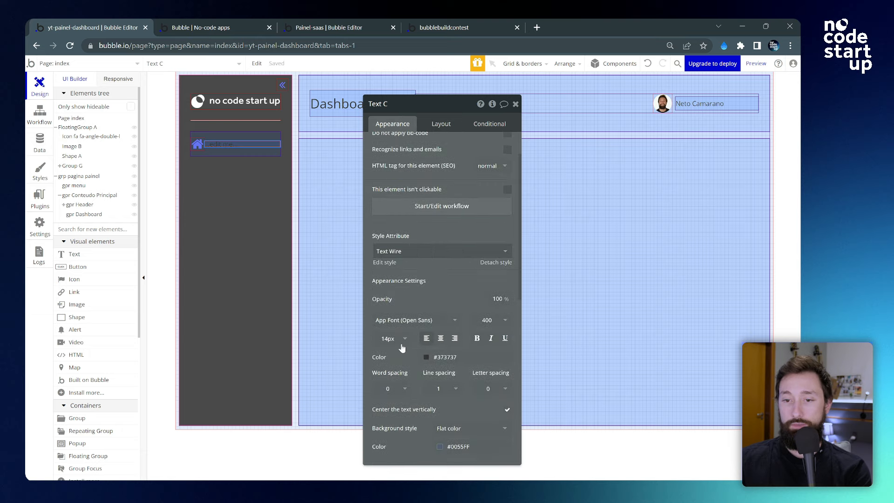
scroll(447, 308, down, 2)
scroll(436, 254, up, 2)
scroll(445, 281, down, 1)
click(459, 305)
drag(438, 341, 410, 321)
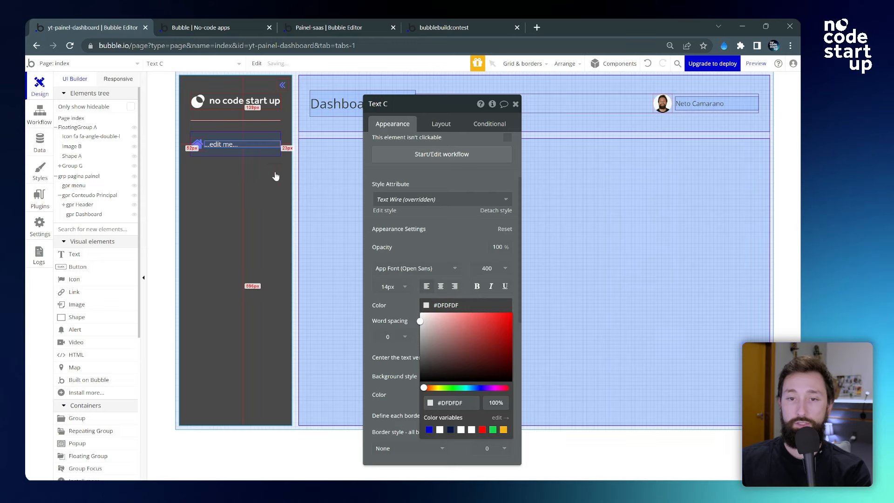
- Set the home icon's colour to #B6B6B6 and change the text beside it to "Dashboard"
click(197, 144)
click(441, 123)
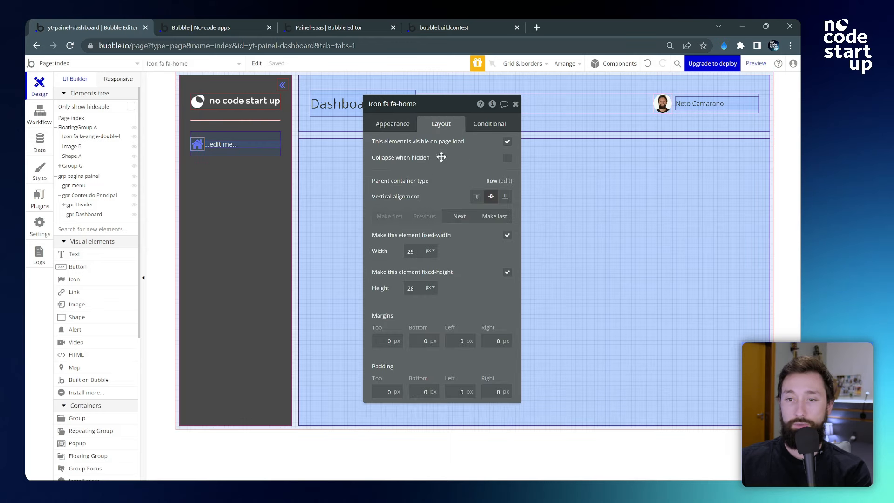
click(393, 124)
click(446, 164)
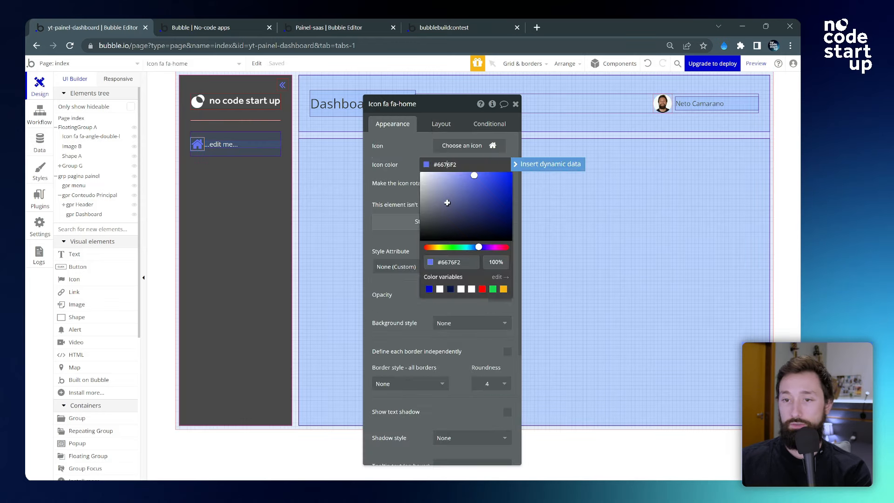
drag(447, 203, 405, 193)
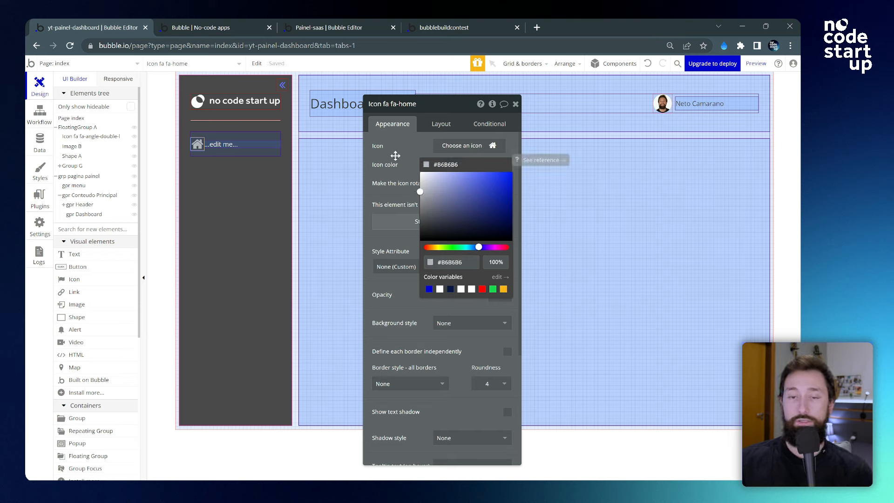
click(219, 144)
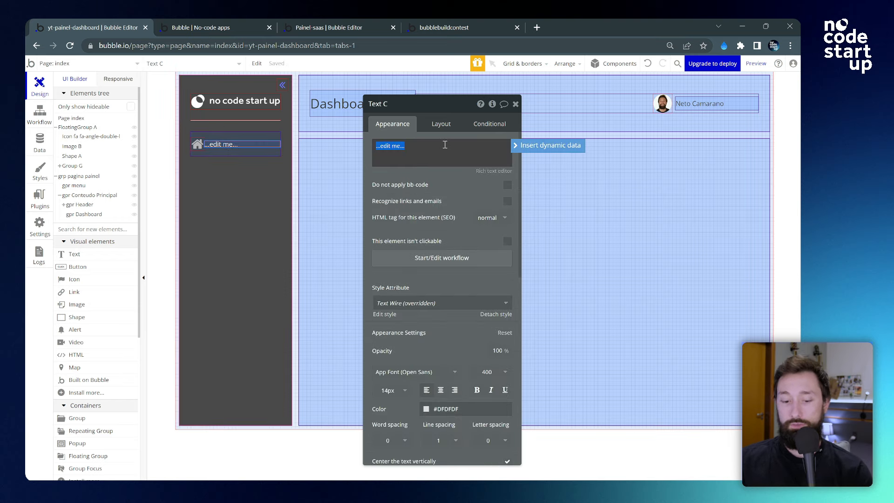
text(Dashboard)
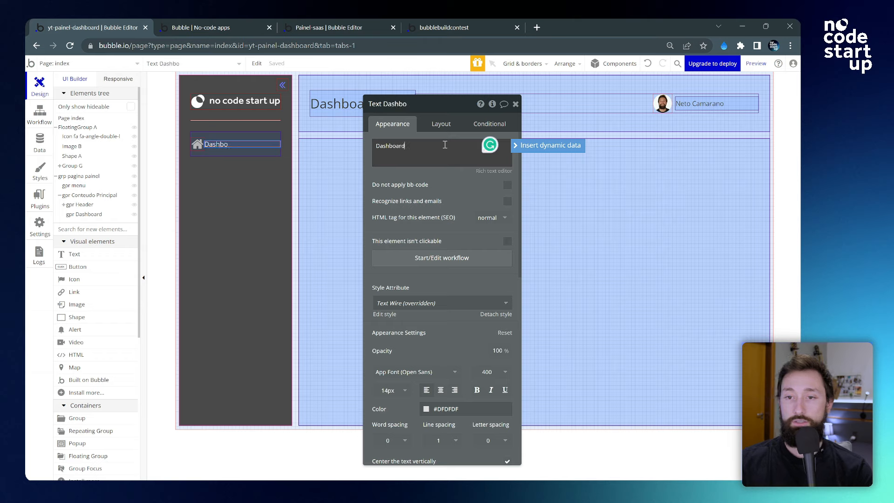
- Apply gap spacing in the sidebar's Dashboard item group, with a column gap of 8 px
click(223, 153)
scroll(463, 162, down, 1)
click(441, 124)
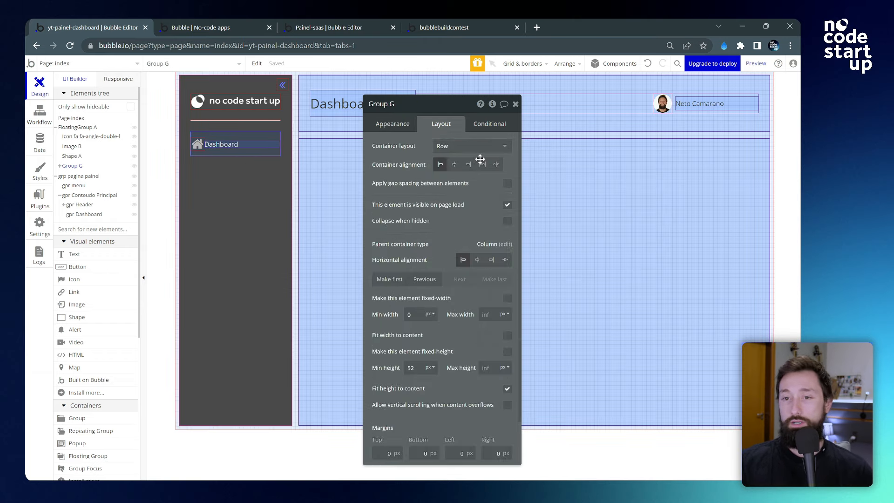
click(507, 183)
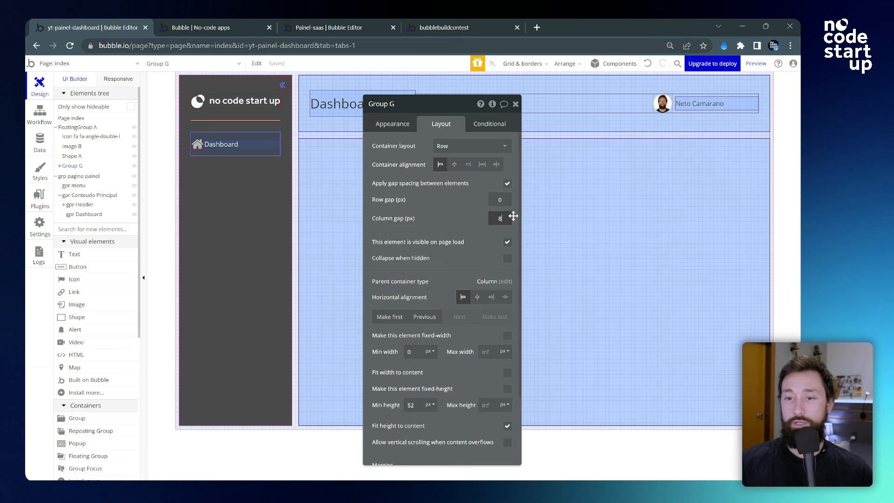
click(450, 216)
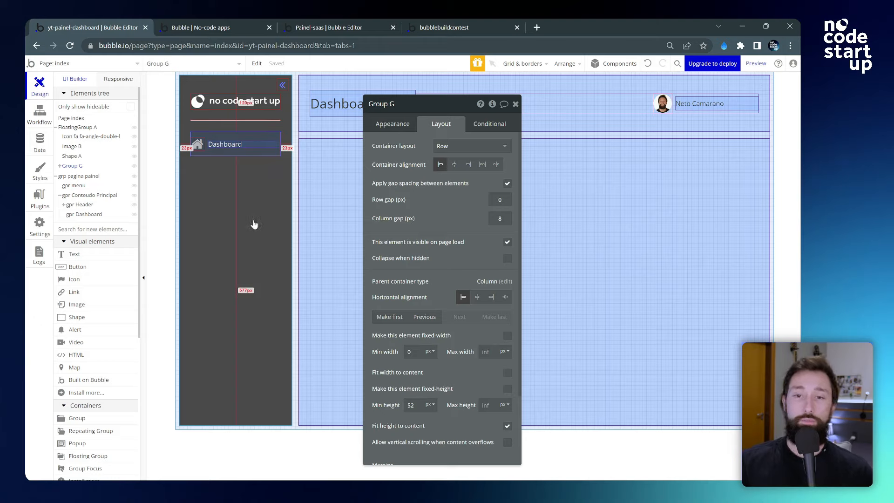
- Check the sidebar menu in the finished bubblebuildcontest page, and duplicate the Dashboard item group in the editor's sidebar
click(450, 22)
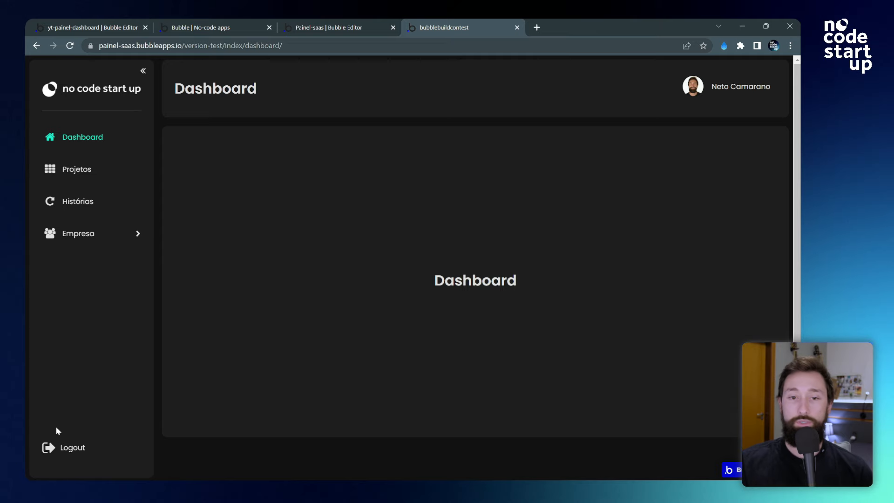
click(122, 22)
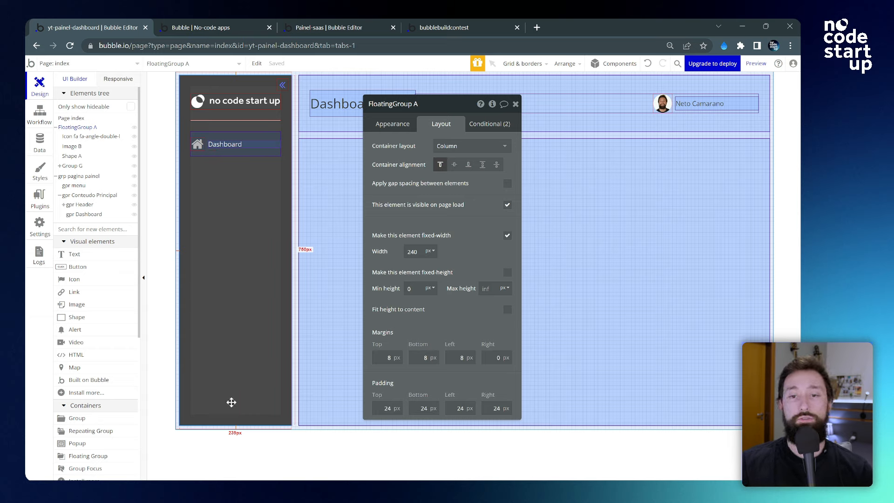
click(250, 154)
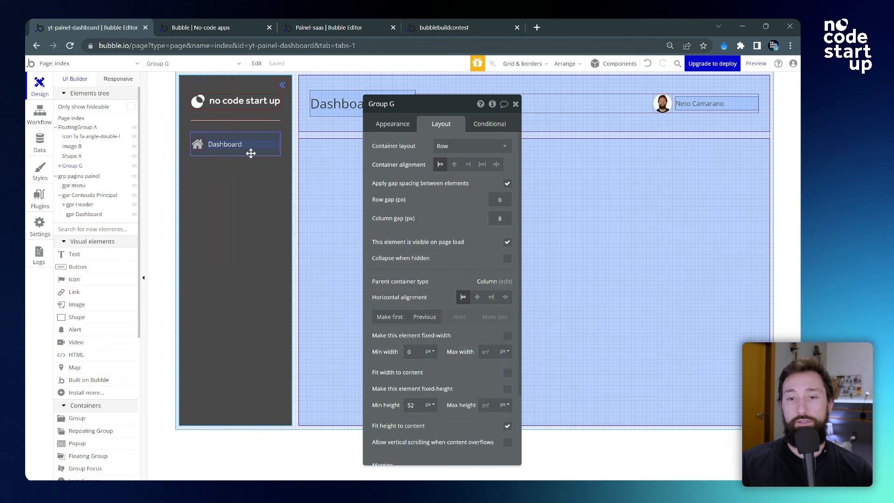
key(ctrl+d)
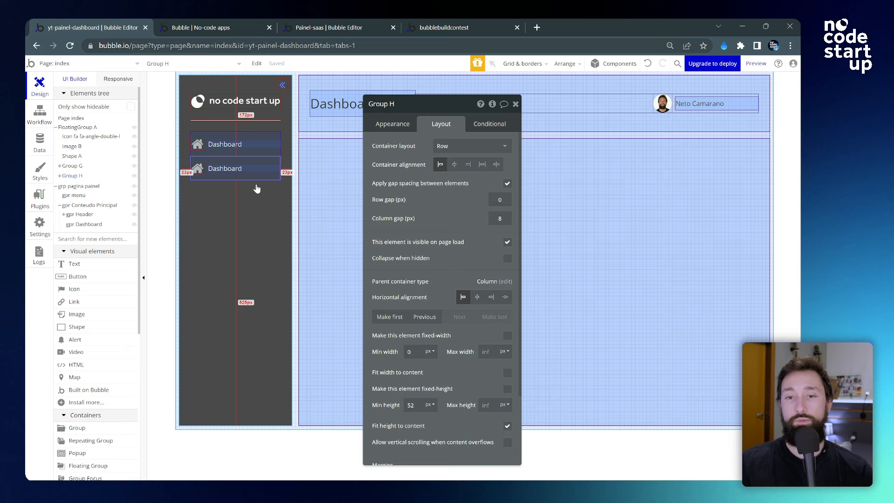
- Change the duplicated sidebar item's text to "Sair" and its icon to the sign-out icon
click(224, 168)
click(393, 124)
double_click(423, 148)
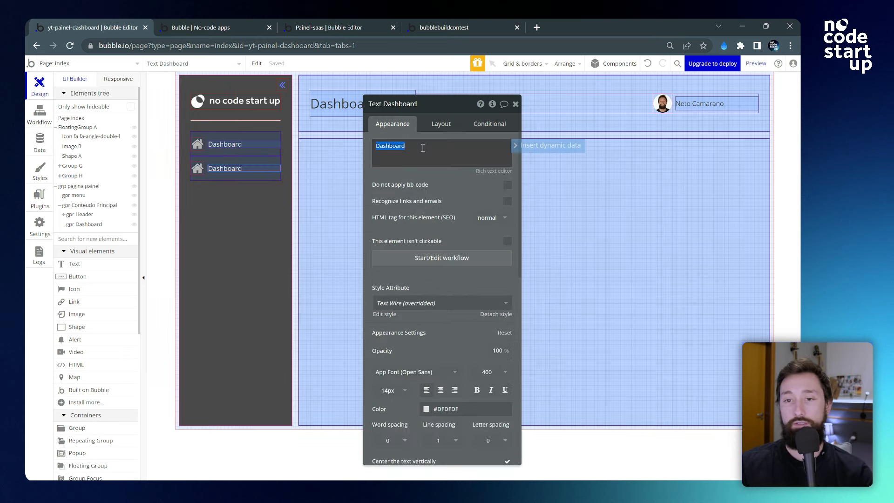
text(Sair)
click(197, 169)
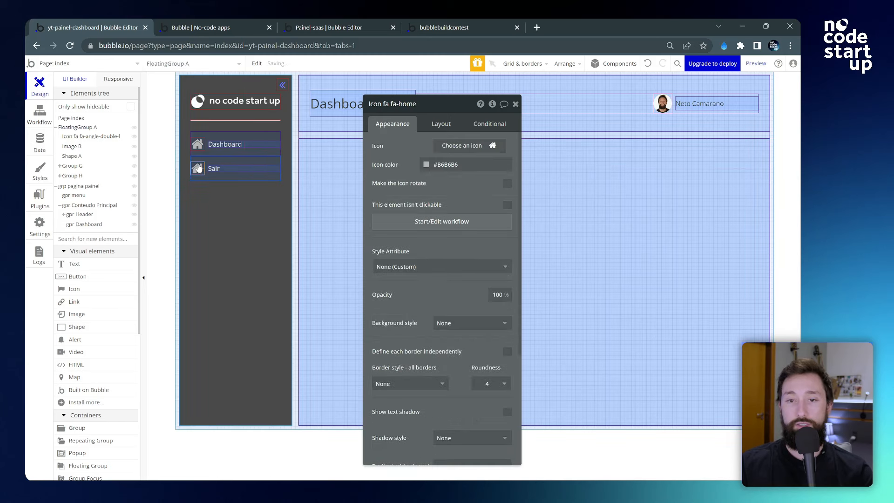
click(507, 145)
text(sig)
click(493, 160)
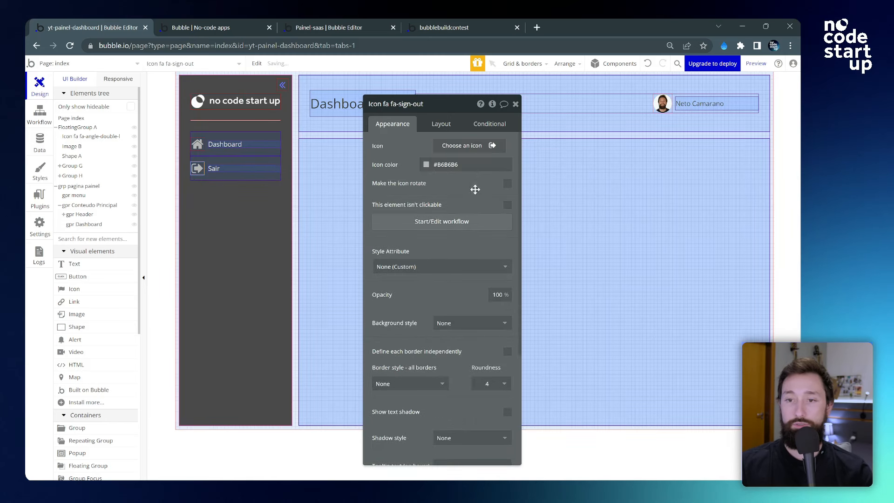
- Group the sidebar's Sair item group inside a new column container
click(217, 179)
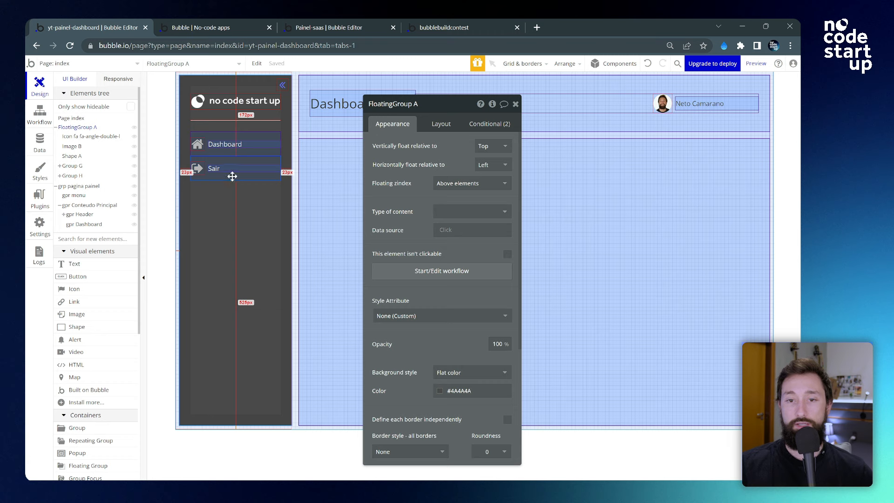
click(234, 177)
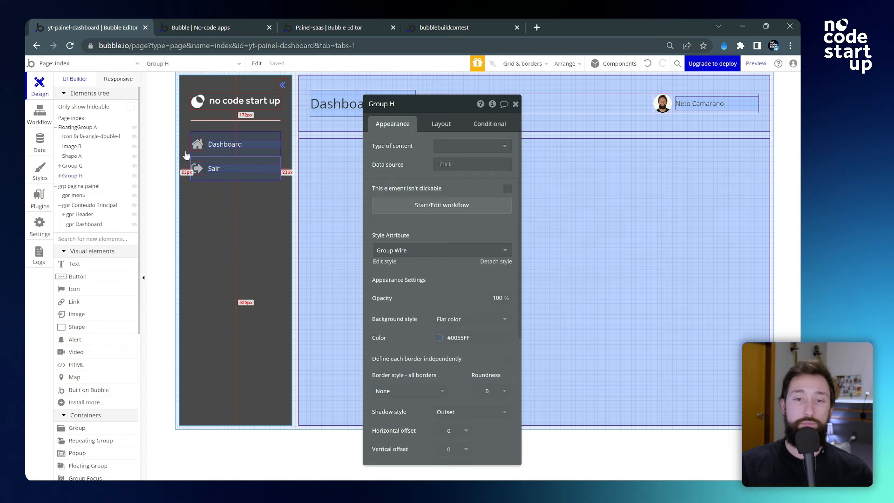
click(66, 177)
click(69, 177)
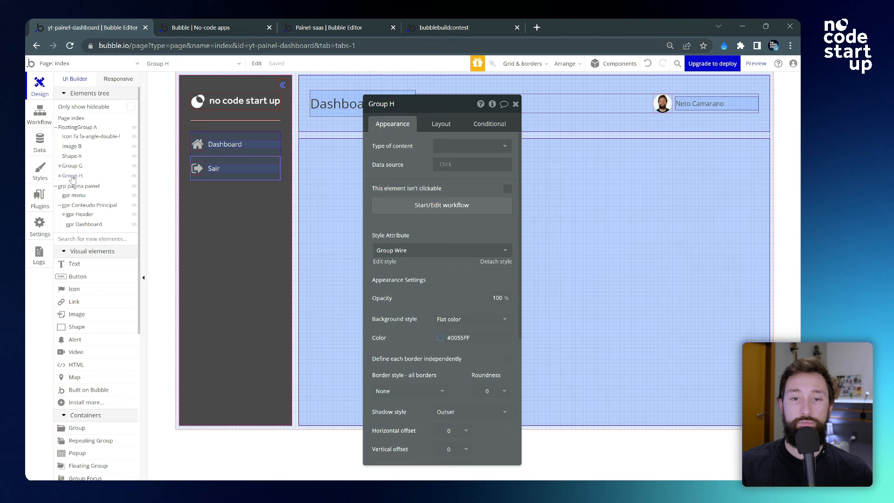
right_click(71, 178)
mouse_move(128, 243)
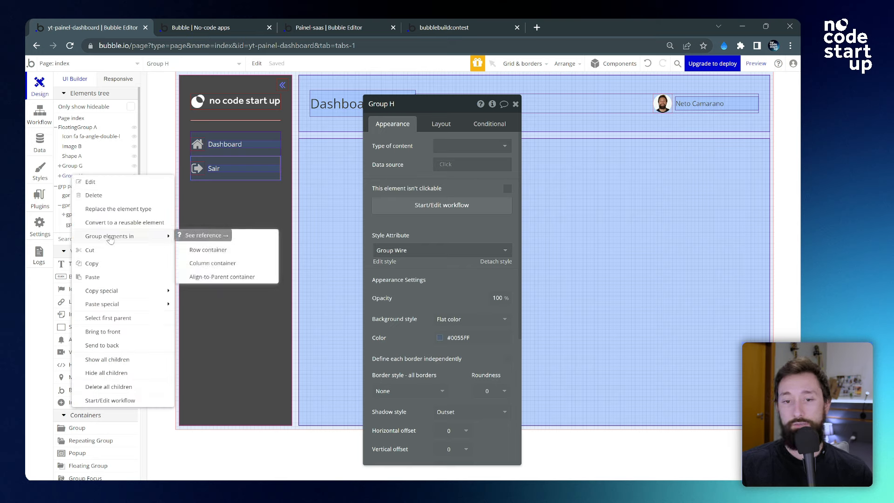
click(212, 264)
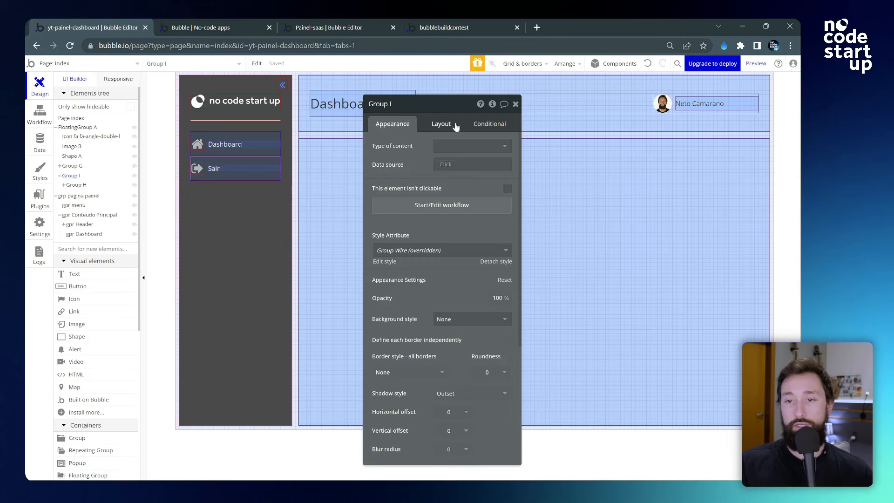
- Turn off fit height to content for the container around the Sair item and align its contents to the bottom
click(441, 124)
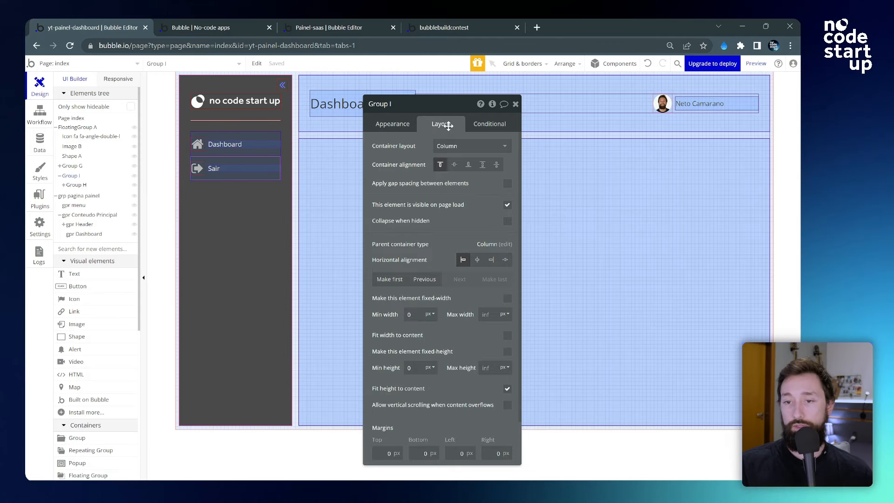
click(508, 389)
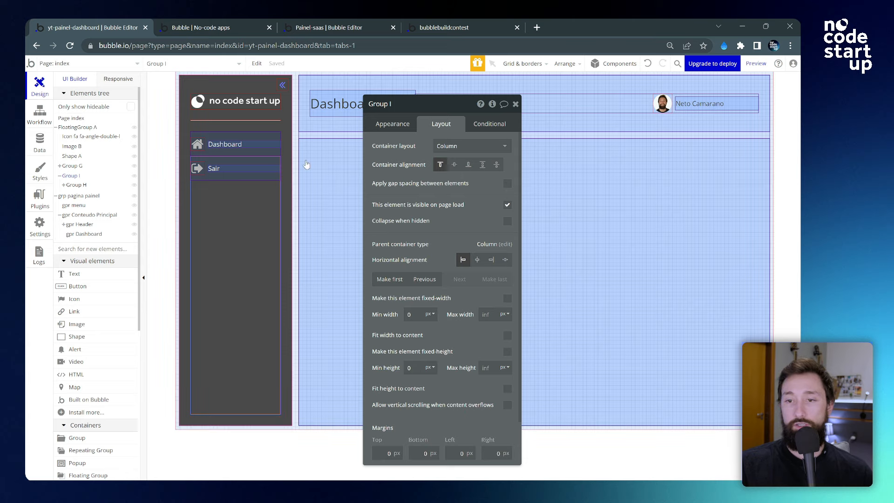
click(470, 166)
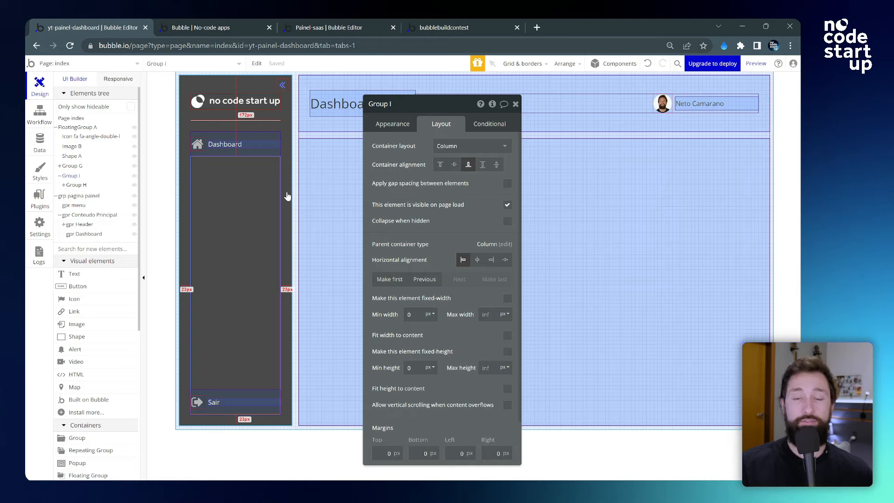
- Preview the refreshed dashboard page and collapse the sidebar to check how the logo and menu texts fit the narrow width
click(756, 64)
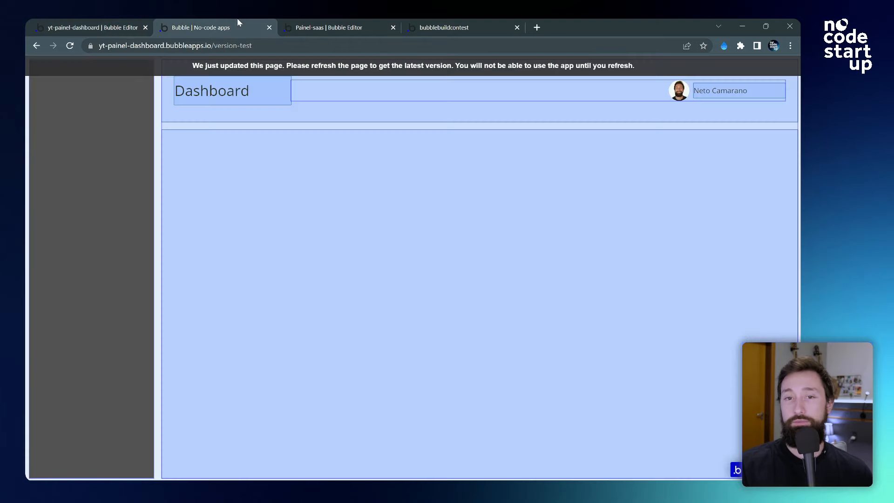
click(216, 67)
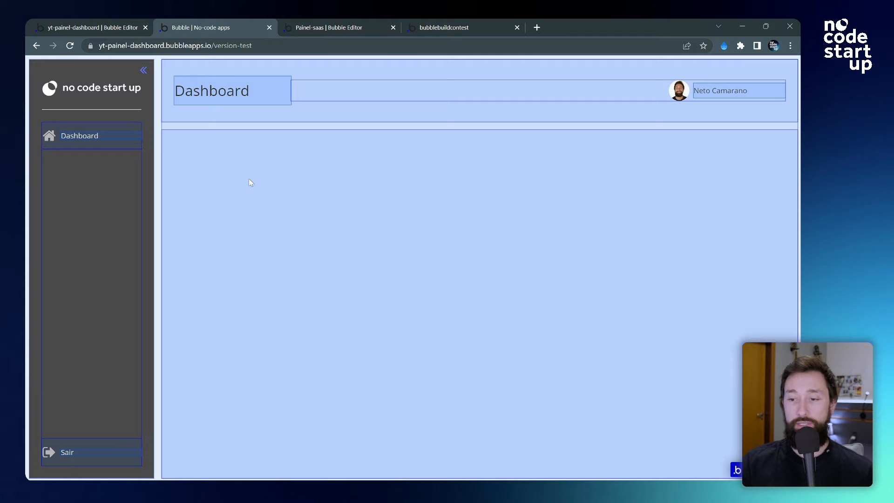
click(143, 71)
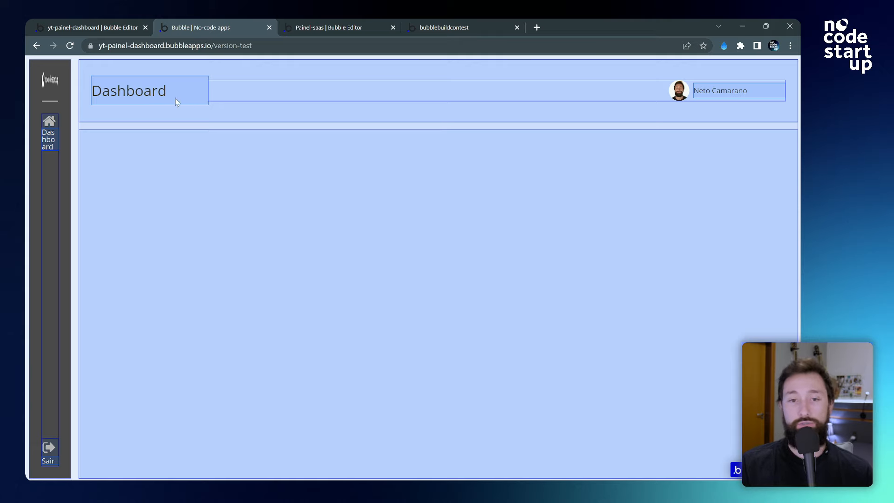
mouse_move(64, 91)
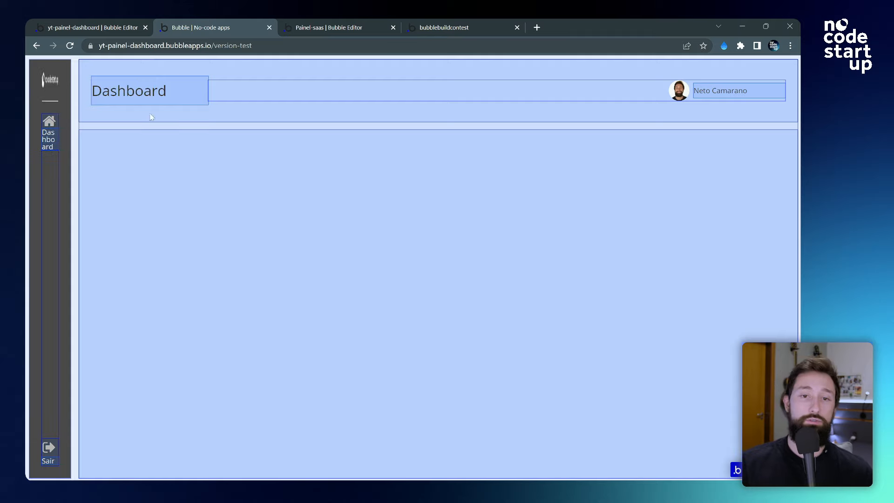
drag(63, 133, 103, 137)
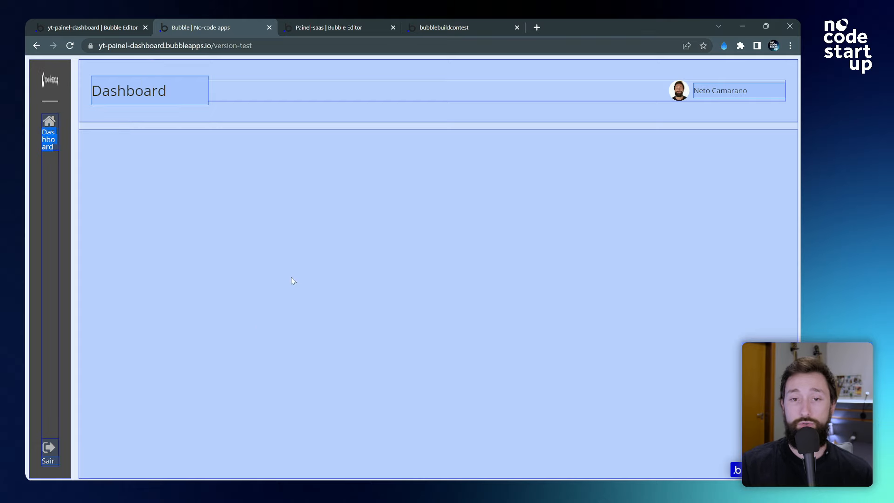
- Back in the editor, copy the "FloatingGroup A's width ≤ 239" expression from the toggle icon's first condition
key(ctrl+shift+Tab)
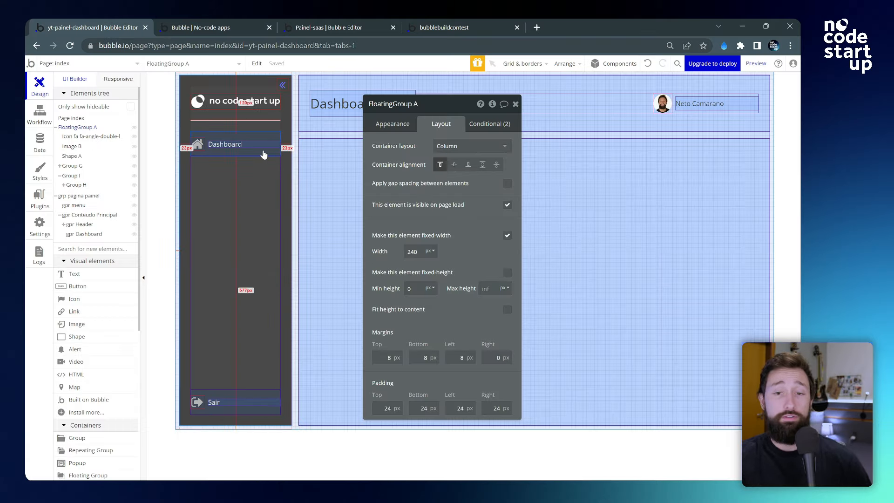
click(235, 145)
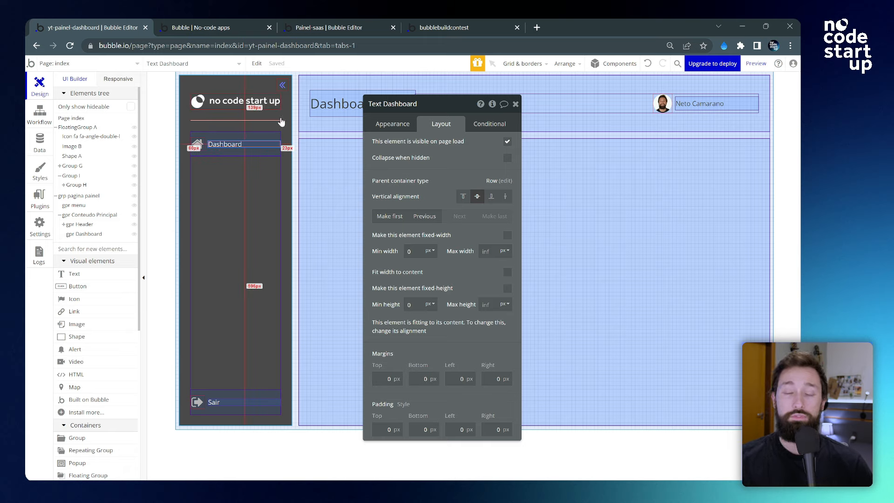
click(282, 86)
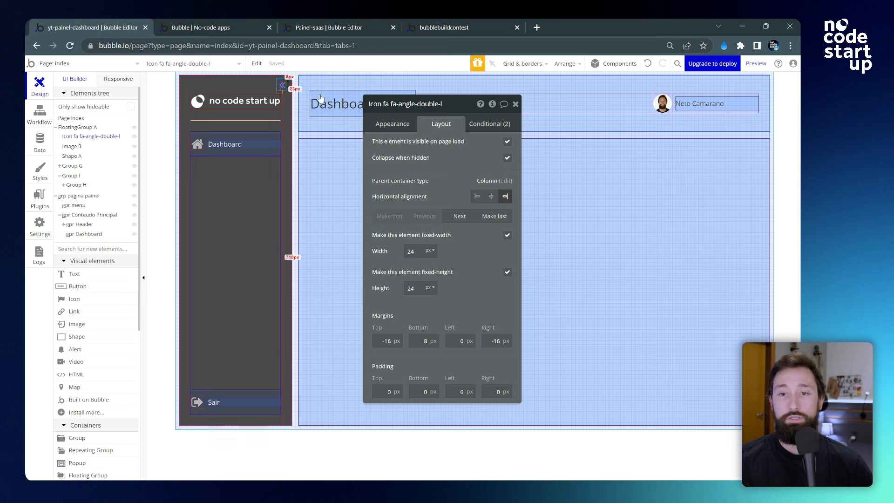
click(489, 124)
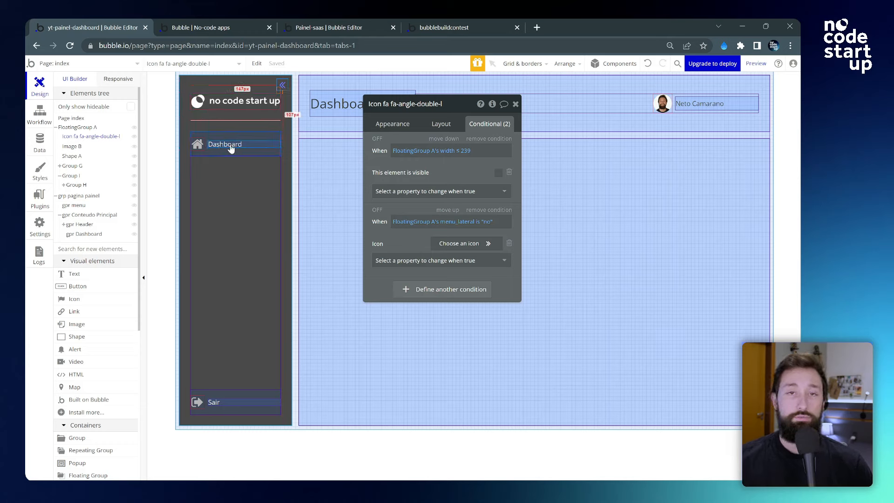
right_click(470, 153)
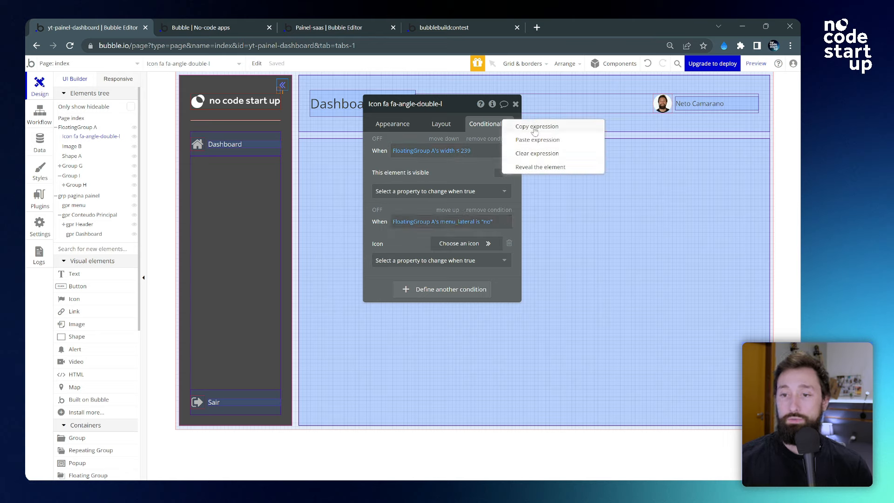
click(535, 129)
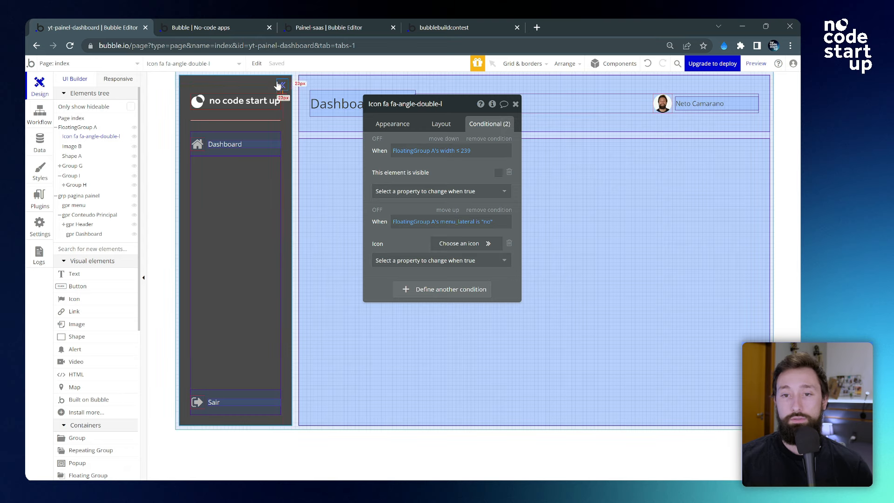
- Add a condition hiding the sidebar's Dashboard text when FloatingGroup A's width ≤ 239, and make the text collapse when hidden
click(233, 144)
click(421, 145)
right_click(416, 149)
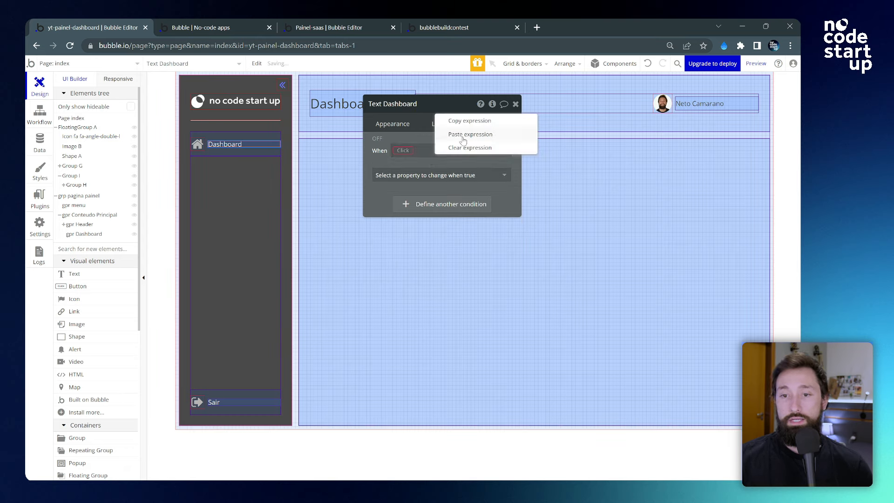
click(460, 135)
click(455, 176)
click(431, 201)
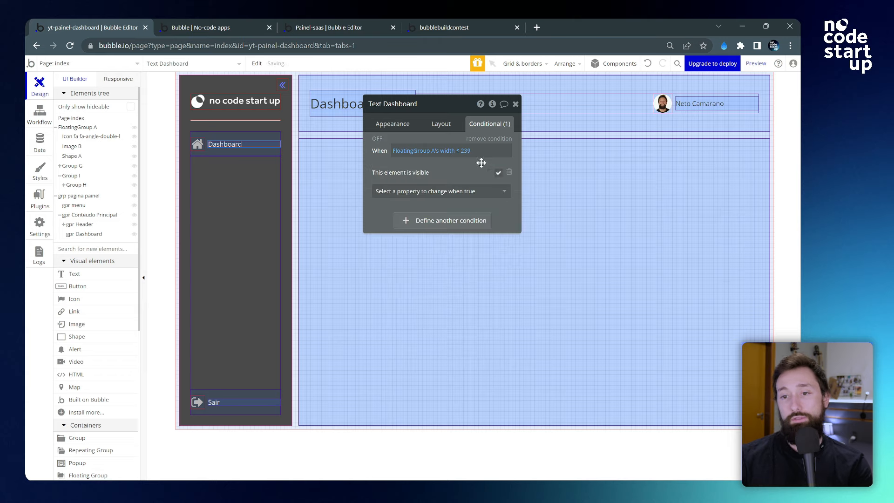
click(500, 174)
click(499, 175)
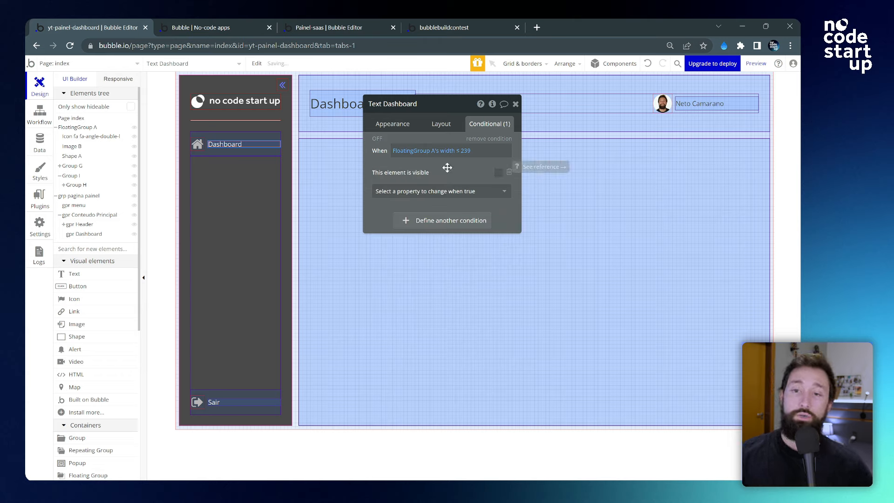
click(444, 125)
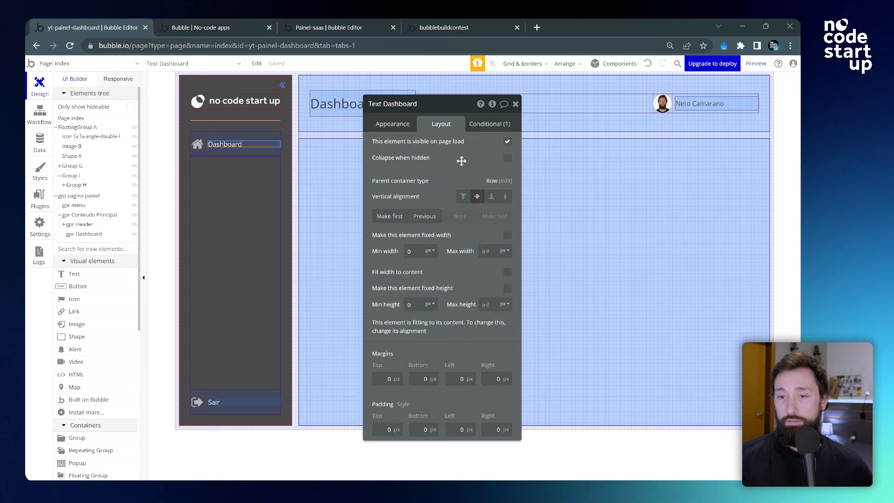
click(507, 159)
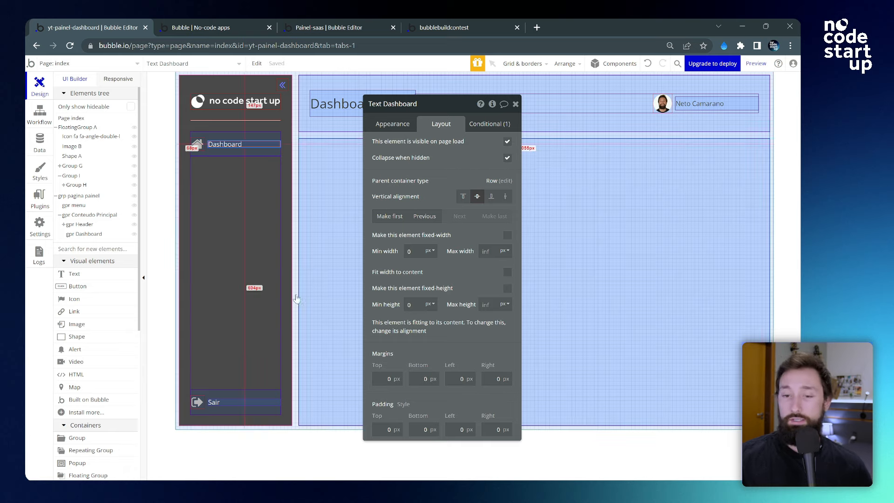
- Make the Sair text collapse when hidden and add a condition hiding it when FloatingGroup A's width ≤ 239
click(221, 405)
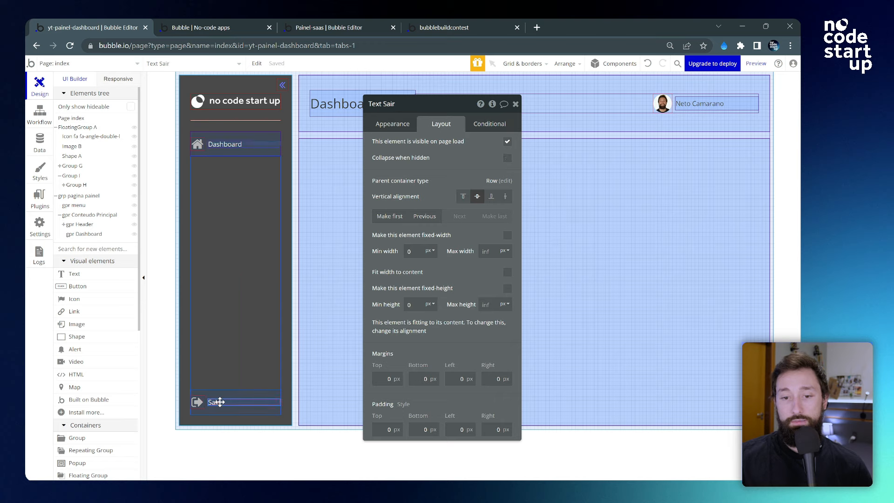
click(507, 159)
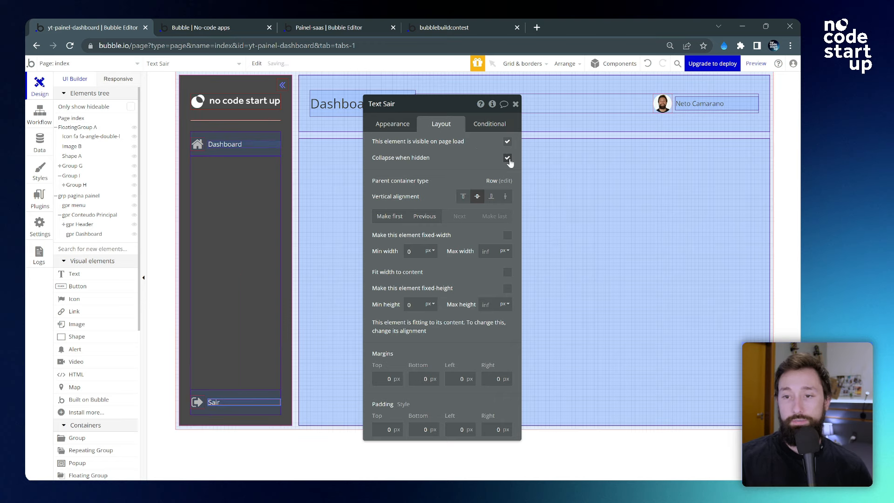
click(490, 124)
click(438, 150)
click(488, 133)
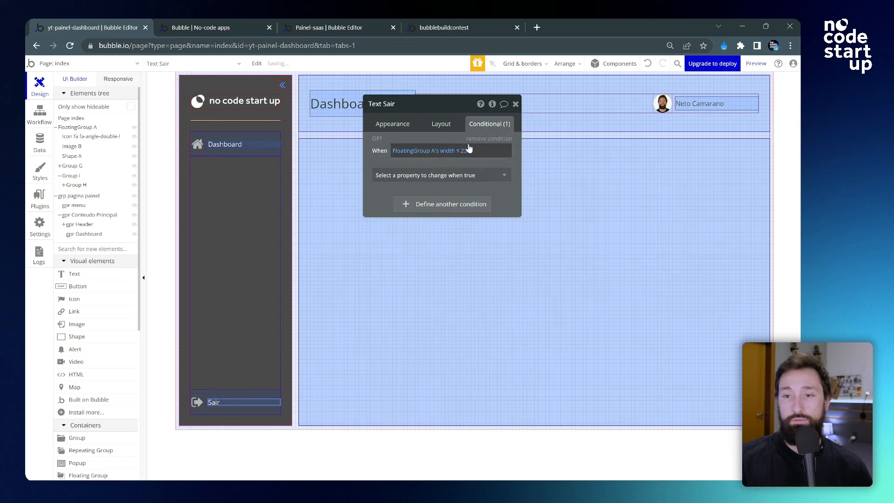
click(474, 179)
click(498, 177)
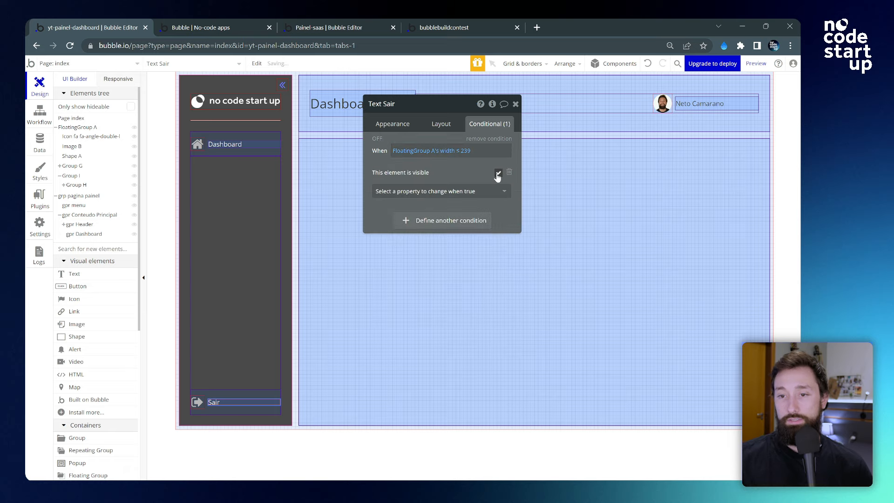
click(498, 177)
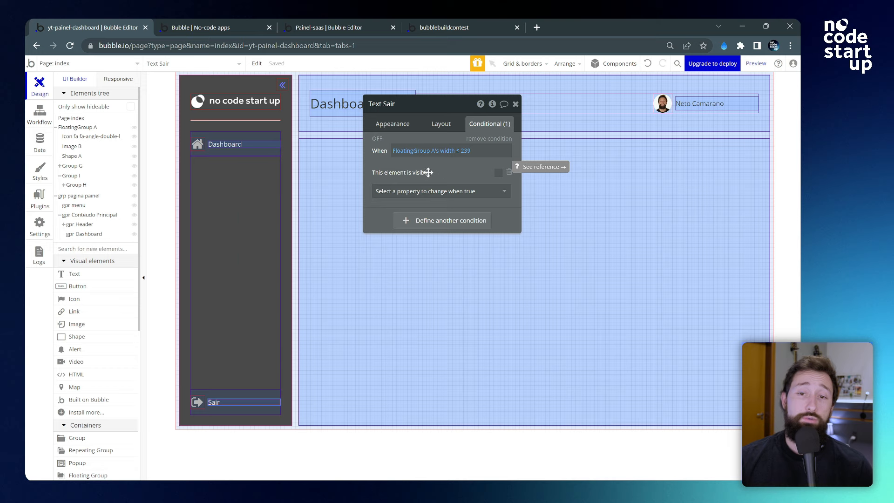
- Give the sidebar logo's condition the copied "FloatingGroup A's width ≤ 239" expression and add Image Source as the property to change
click(242, 103)
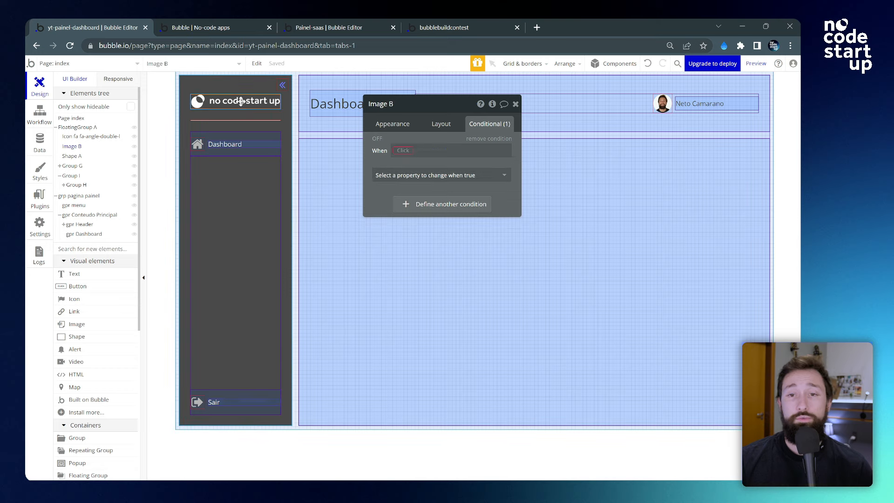
right_click(404, 151)
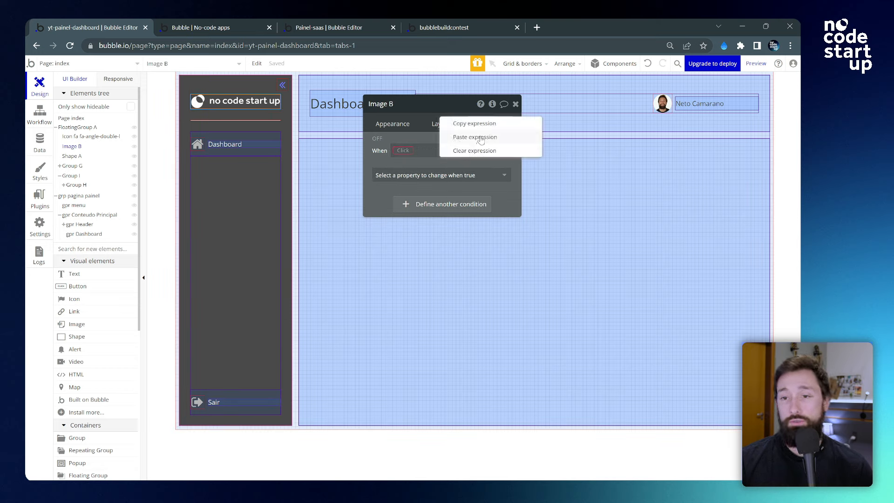
click(481, 137)
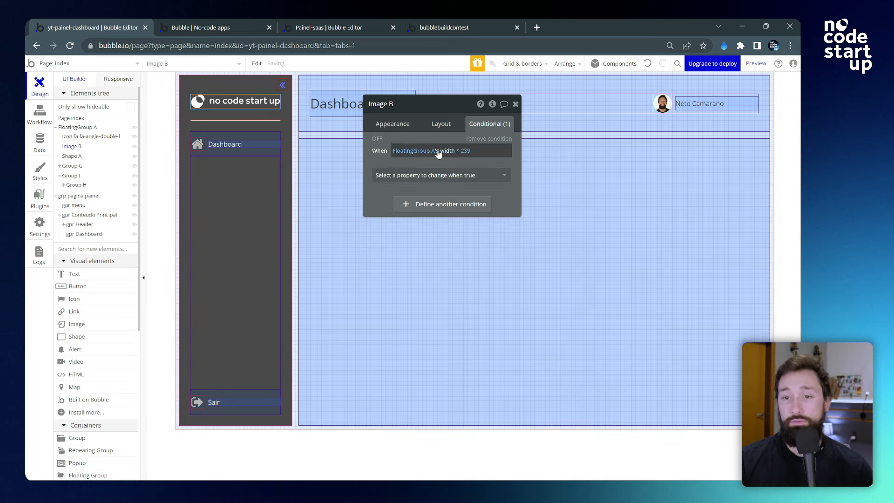
click(474, 176)
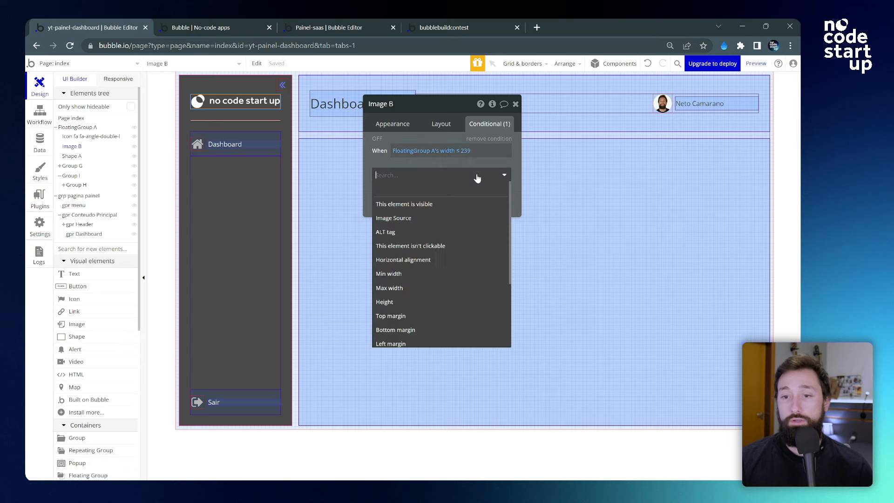
click(460, 217)
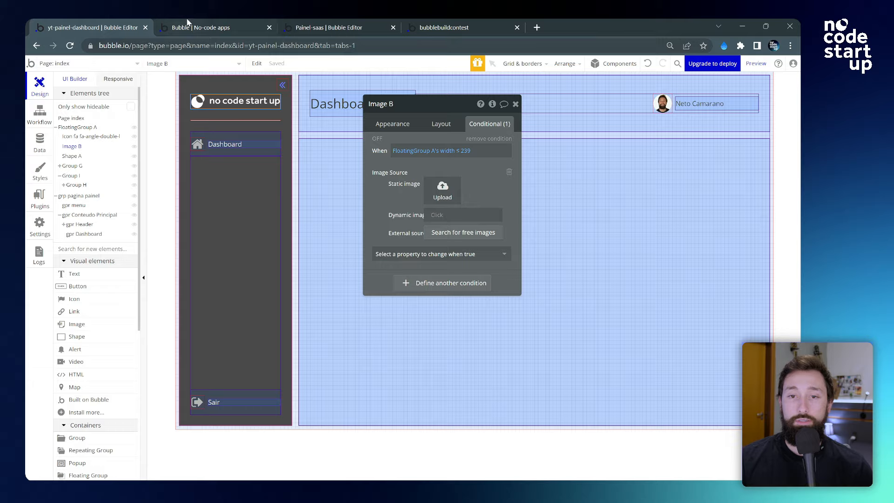
- Check the finished reference sidebar's logo, then copy the URL of Ativo 4.png from the Painel-saas app's uploaded files
click(460, 23)
mouse_move(53, 90)
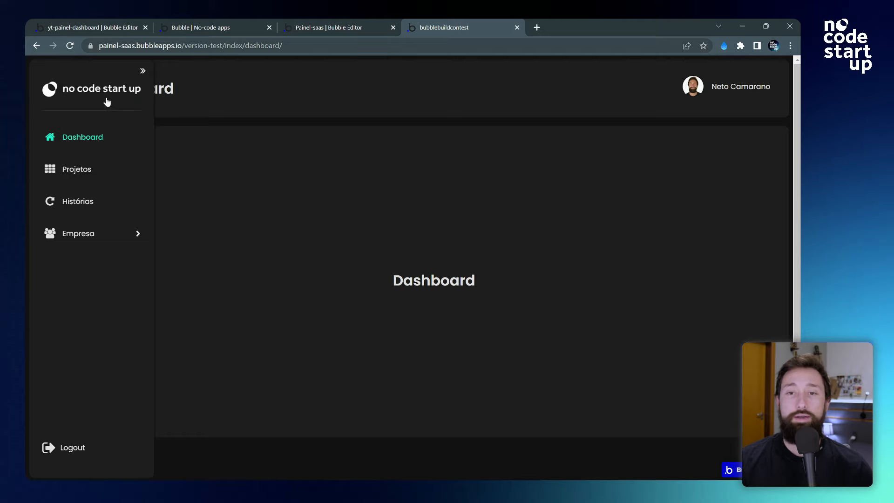
click(359, 26)
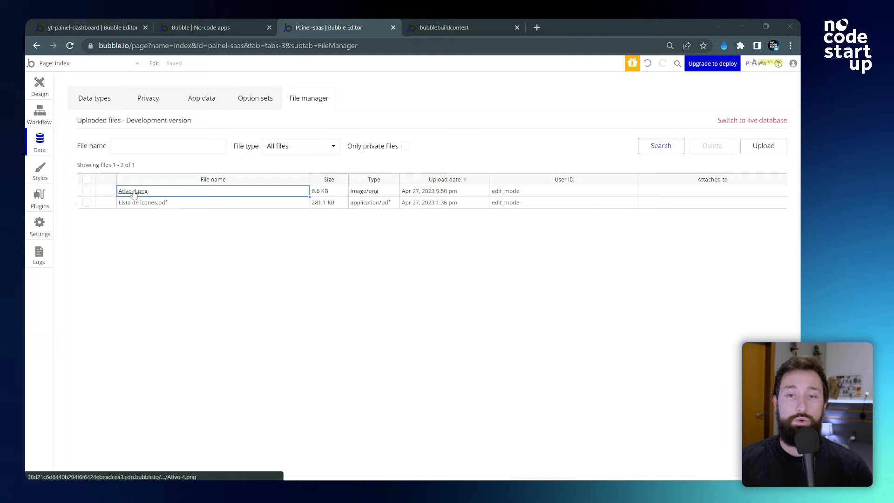
click(133, 191)
click(455, 46)
key(ctrl+c)
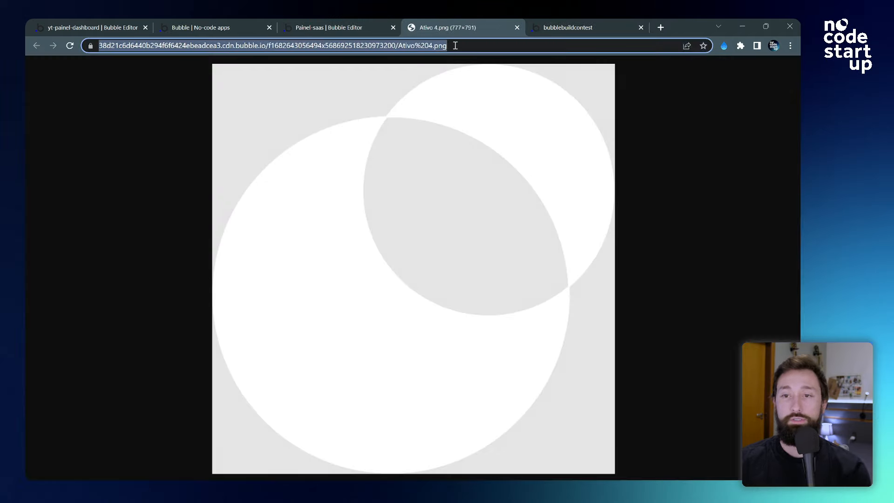
- Back in the yt-painel-dashboard editor, paste the Ativo 4.png URL as the dynamic image in the logo's condition
click(517, 27)
click(110, 27)
click(460, 212)
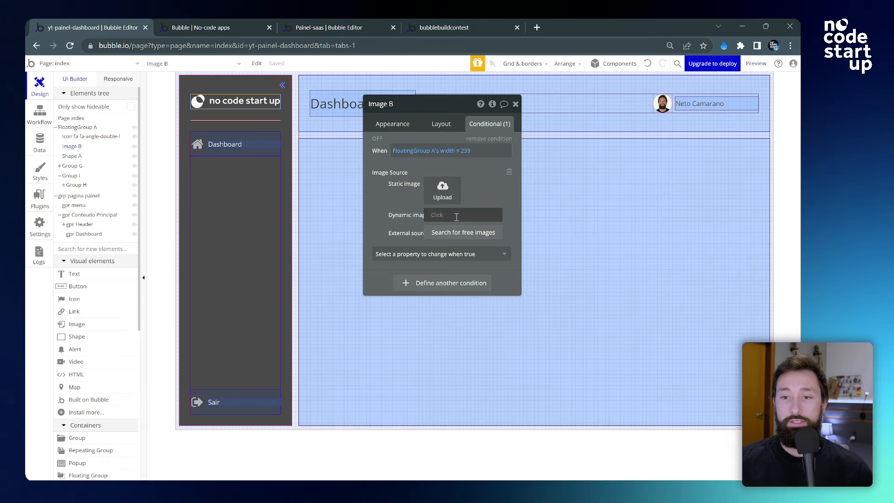
key(ctrl+v)
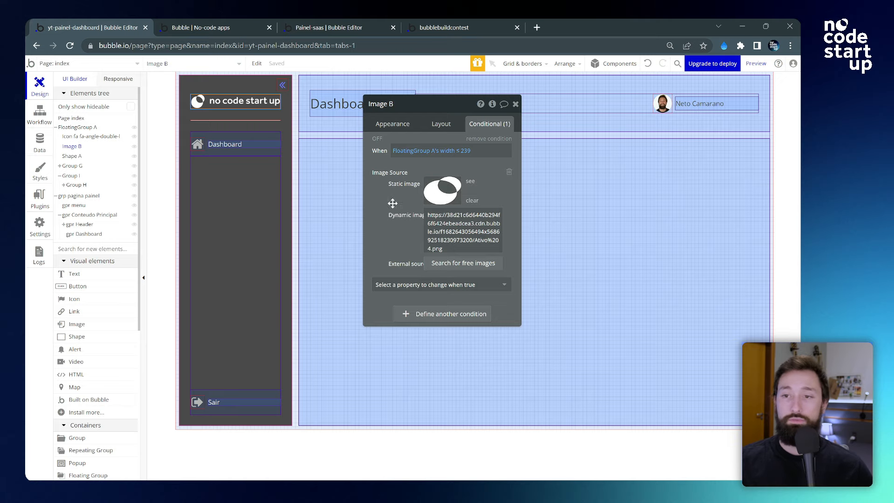
- Preview the dashboard page, collapse the sidebar and expand it temporarily to check how the logo and menu texts change
click(215, 27)
click(220, 73)
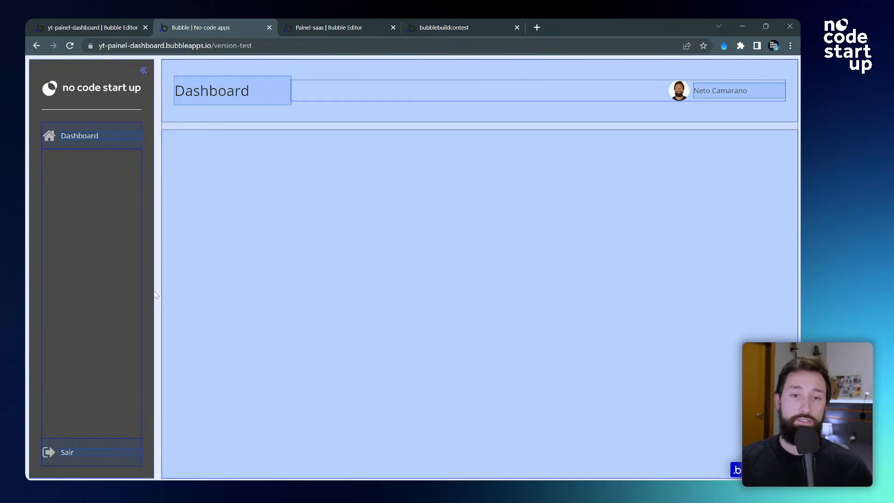
click(144, 72)
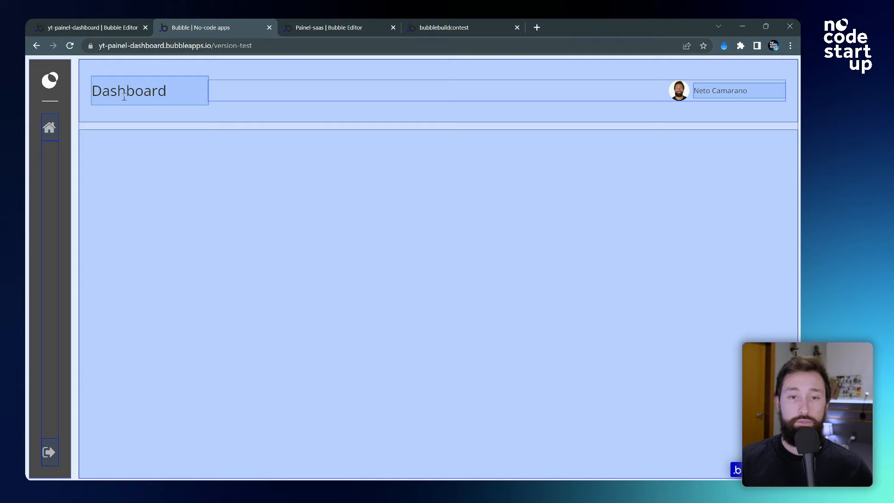
click(52, 92)
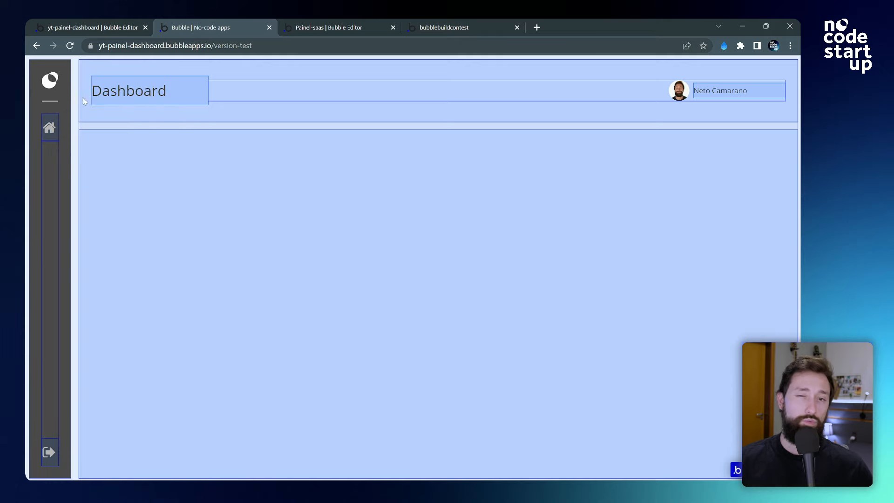
mouse_move(76, 98)
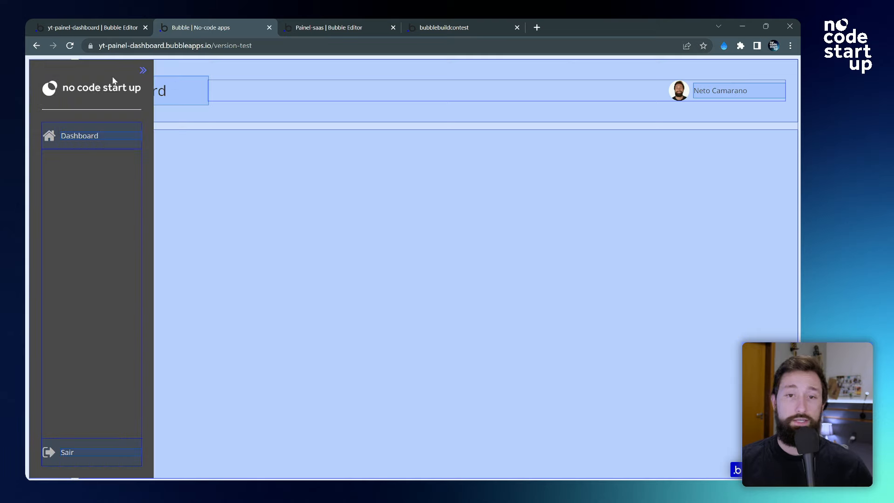
- Turn off collapse when hidden for the sidebar's double-angle toggle icon
click(109, 28)
click(281, 85)
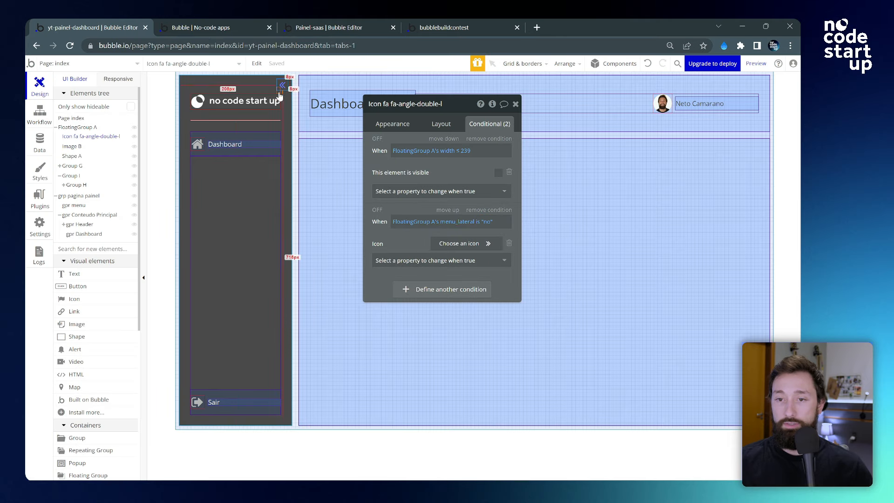
click(449, 124)
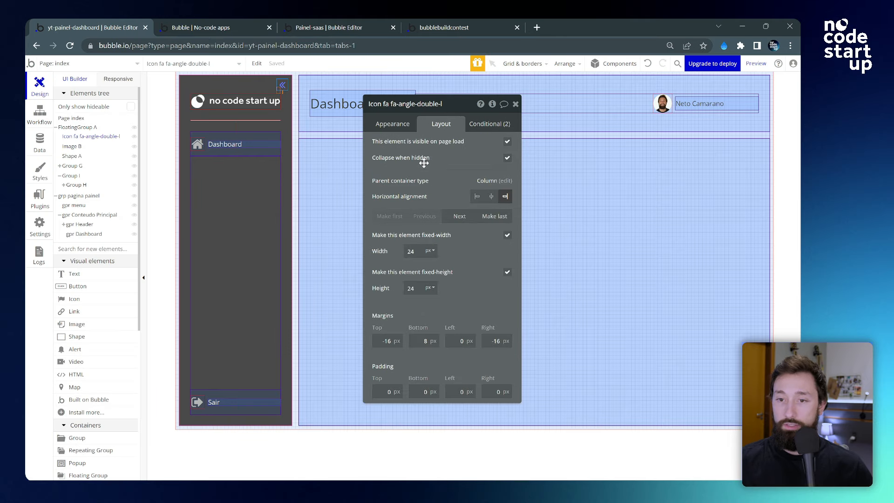
click(507, 158)
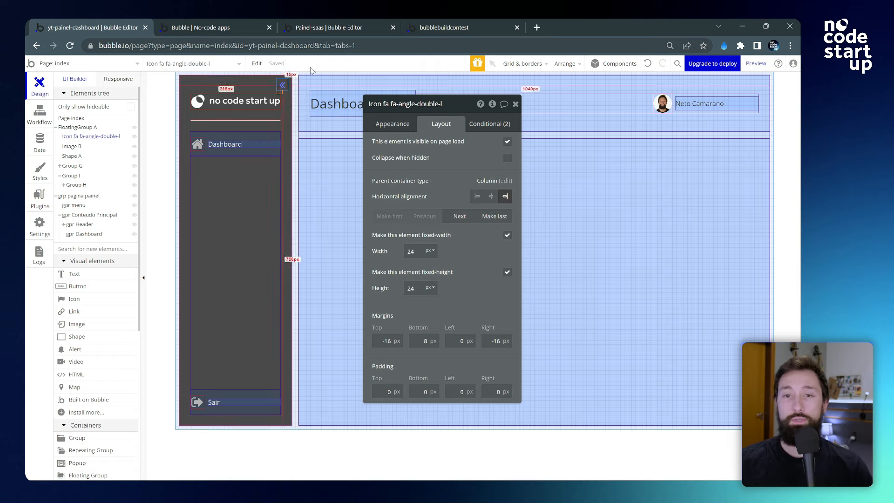
- Reload the preview page and check the logo's position as the sidebar narrows and expands
click(255, 23)
key(F5)
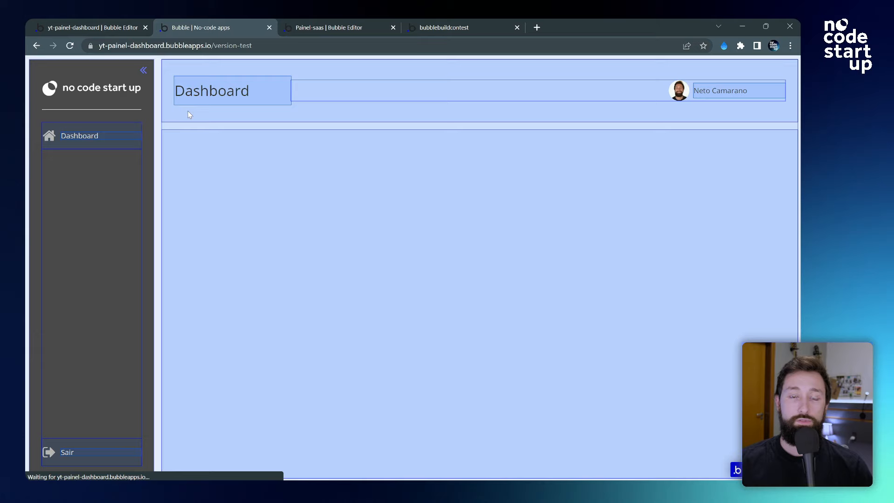
mouse_move(61, 88)
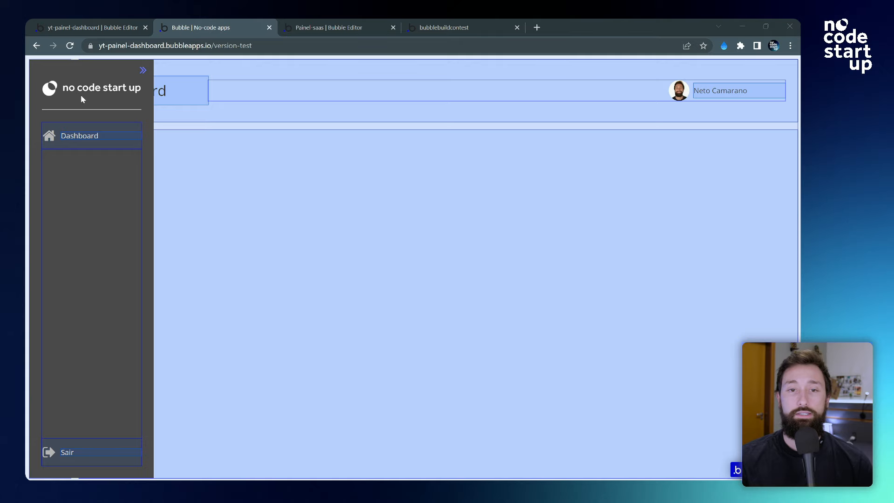
- Add a Width transition of 200 ms with Ease to FloatingGroup A and preview how the sidebar expands
click(106, 27)
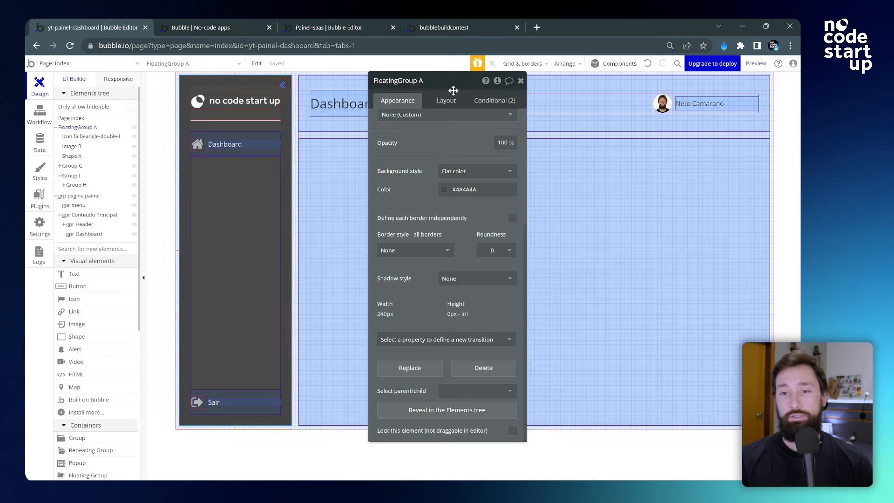
drag(461, 226, 442, 219)
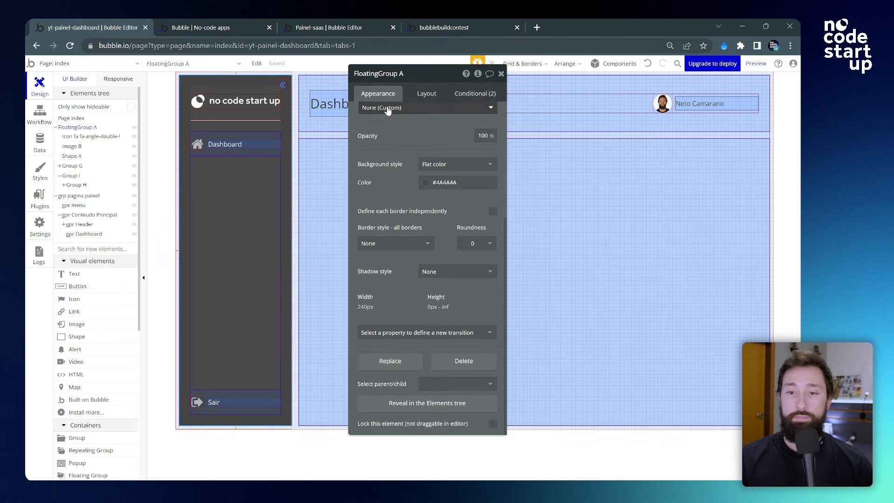
drag(396, 171, 383, 169)
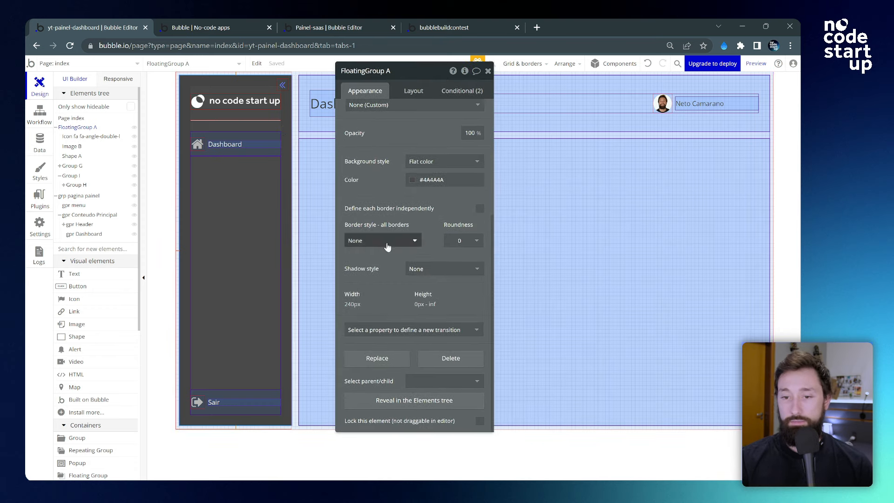
click(424, 334)
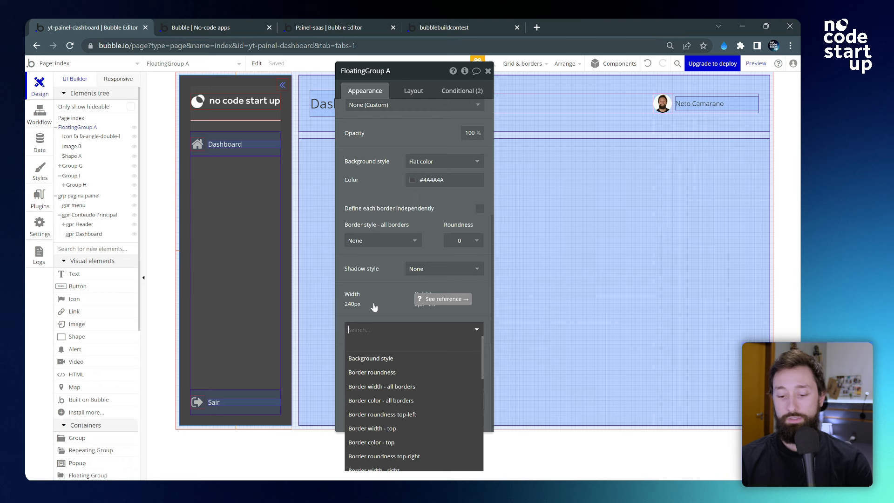
text(wi)
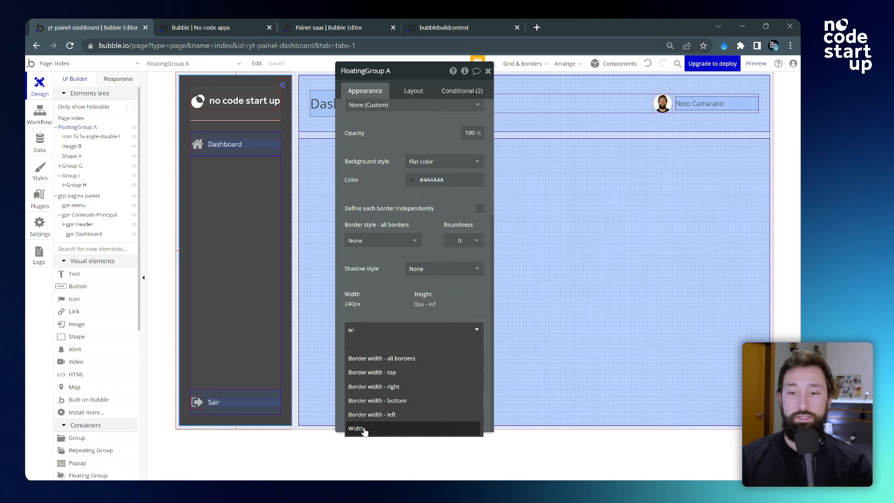
click(359, 428)
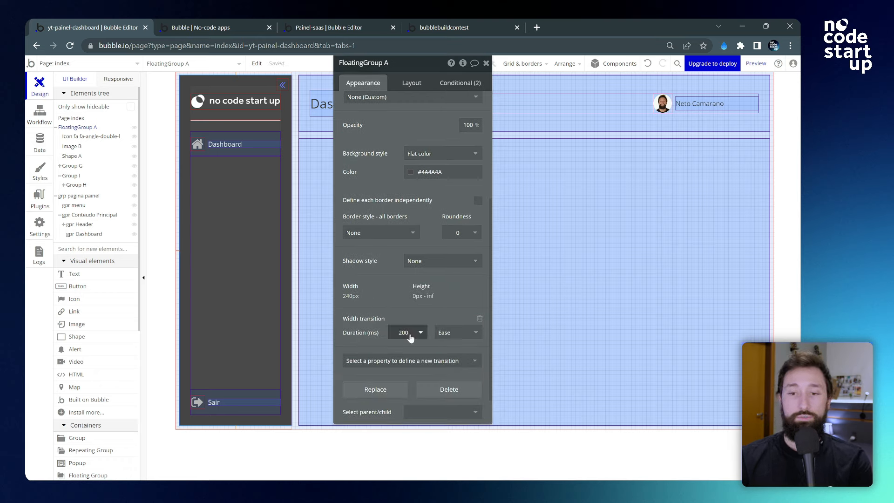
click(459, 333)
click(466, 337)
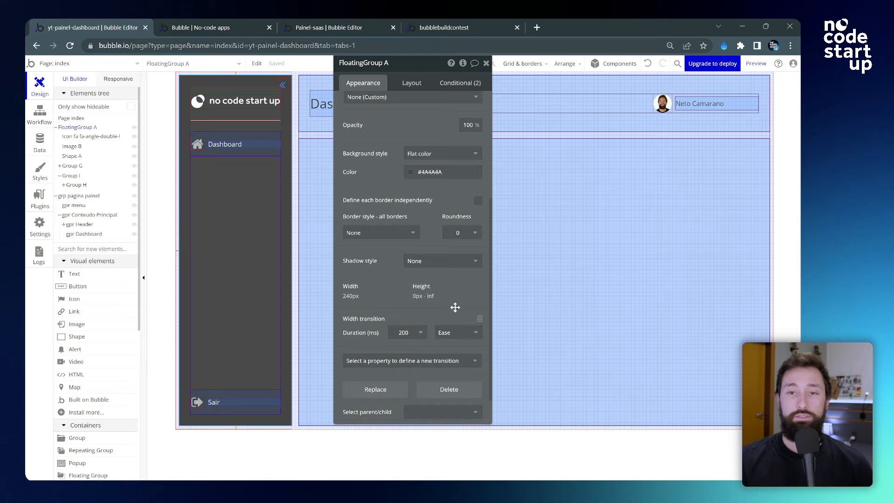
click(207, 27)
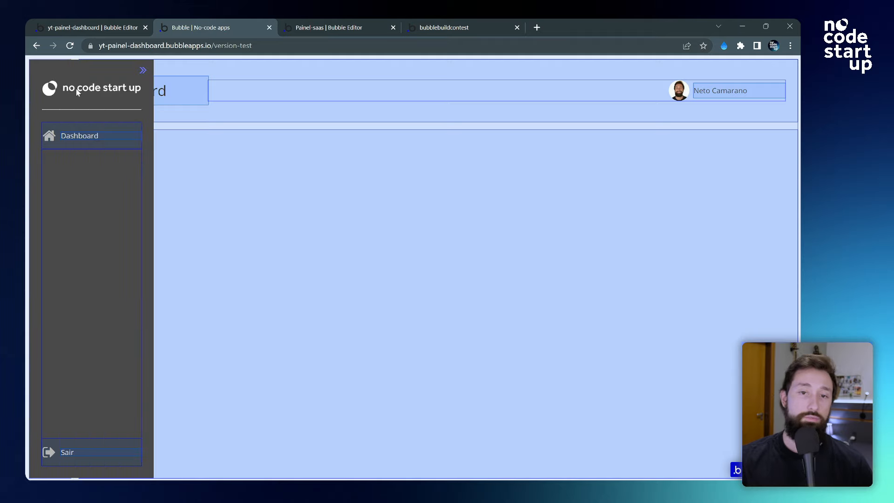
- Examine the logo image's source URL, its minimum and maximum width, its height, and the image used in its condition
click(112, 28)
click(222, 103)
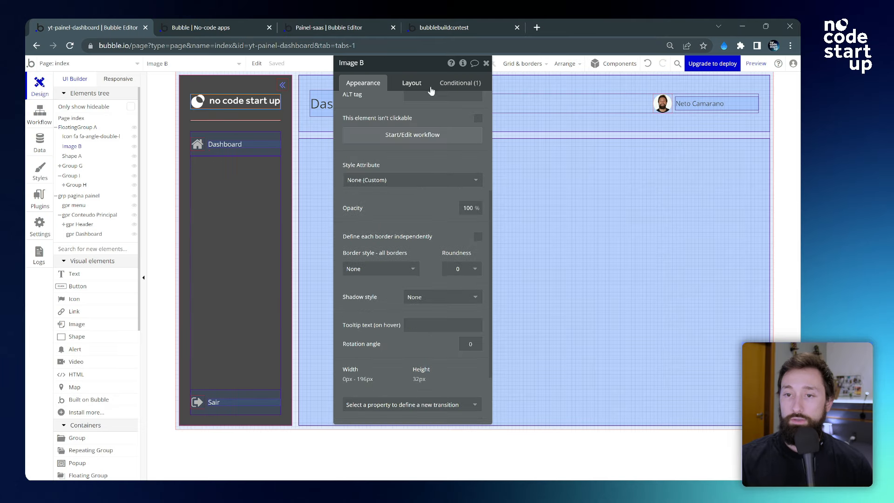
drag(420, 103, 409, 130)
click(441, 110)
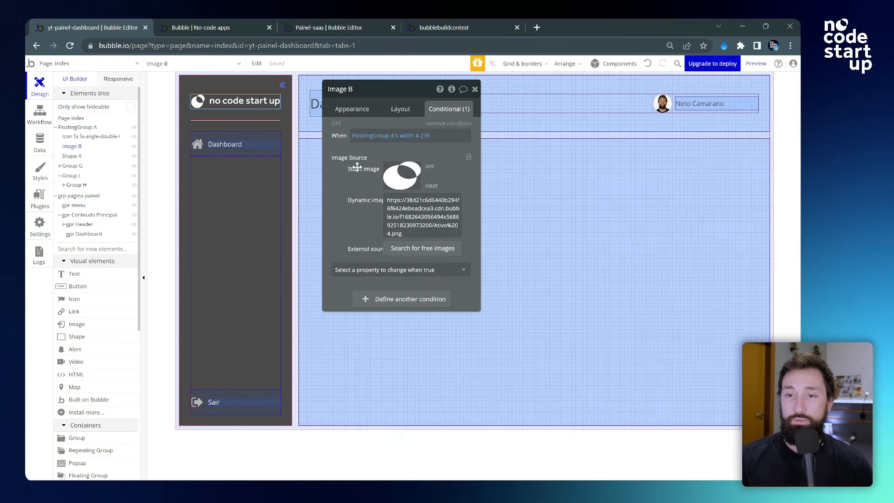
click(352, 109)
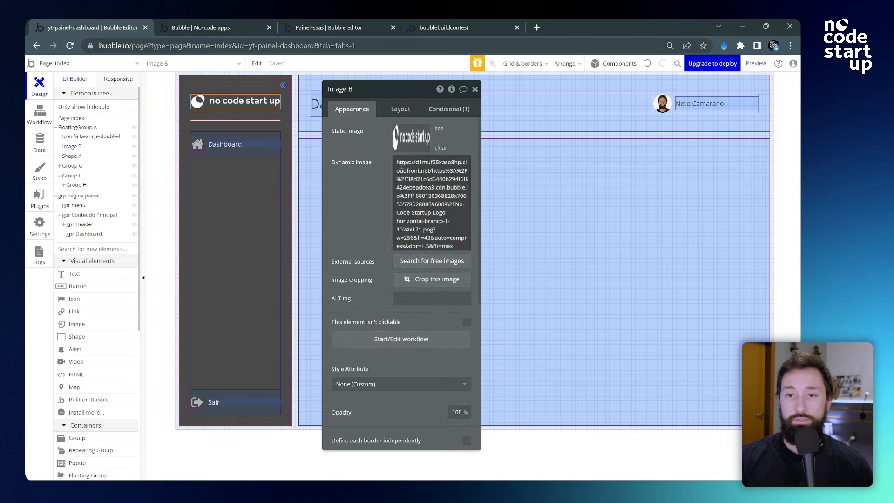
click(450, 110)
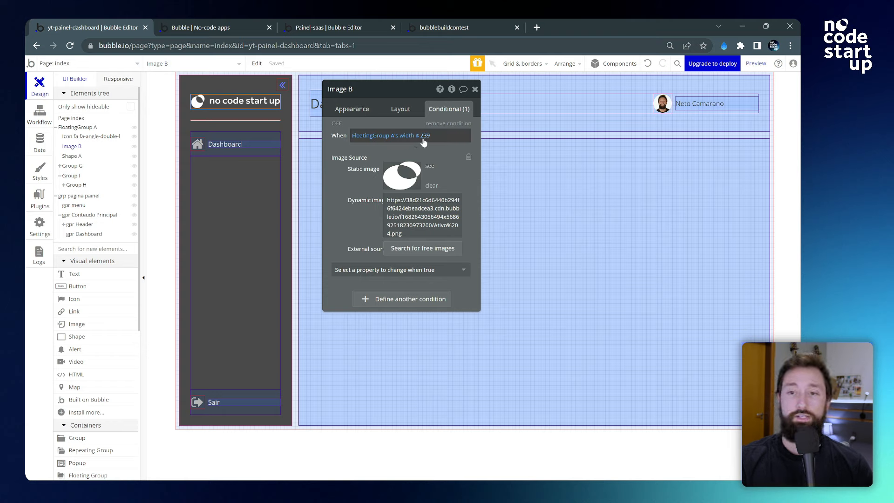
click(356, 111)
click(400, 111)
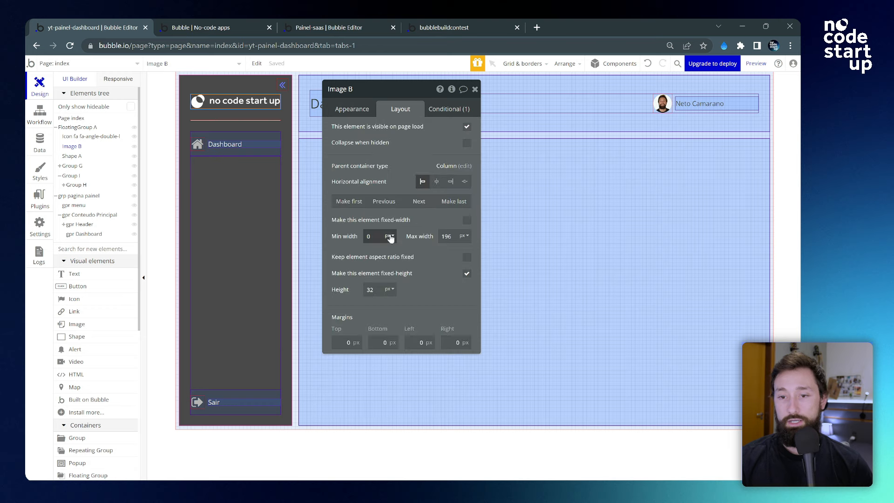
click(450, 237)
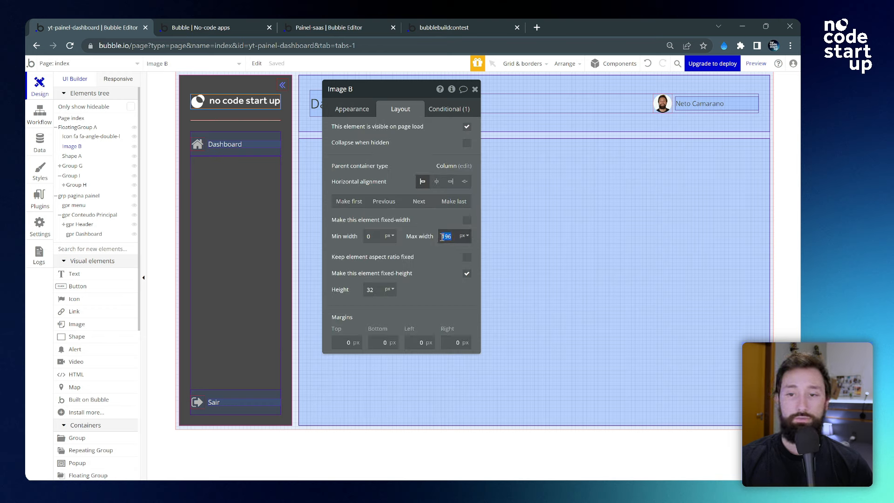
click(374, 291)
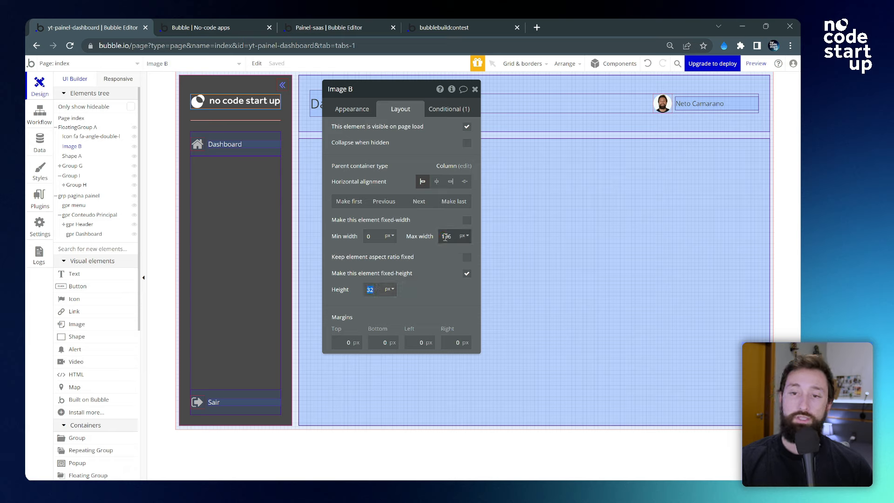
click(445, 110)
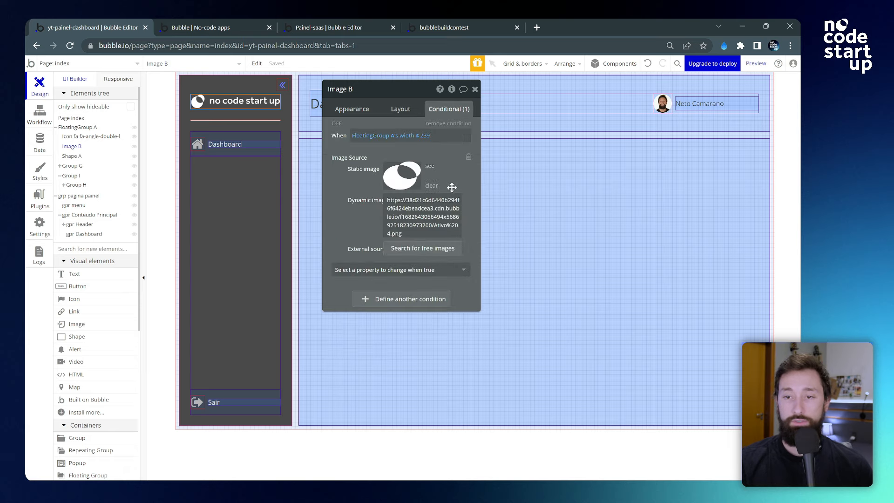
- Add a Max width property to the logo image's condition for FloatingGroup A's width ≤ 239
click(429, 271)
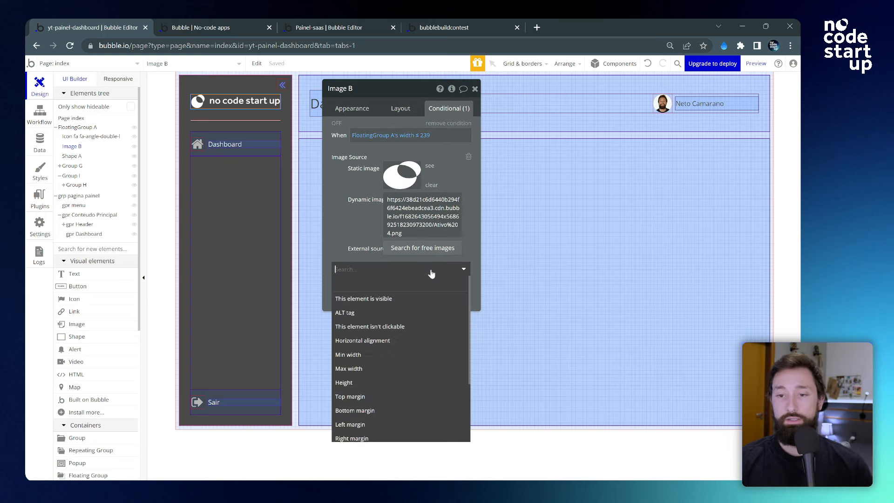
text(width)
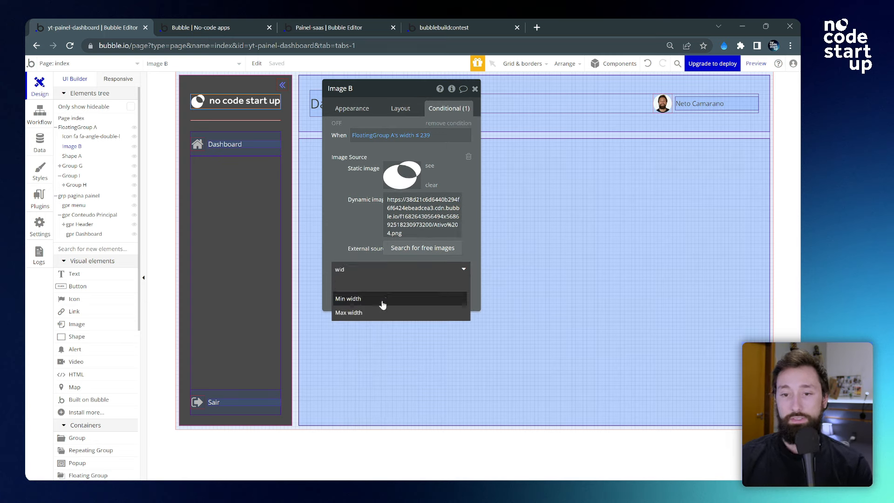
click(374, 313)
click(435, 159)
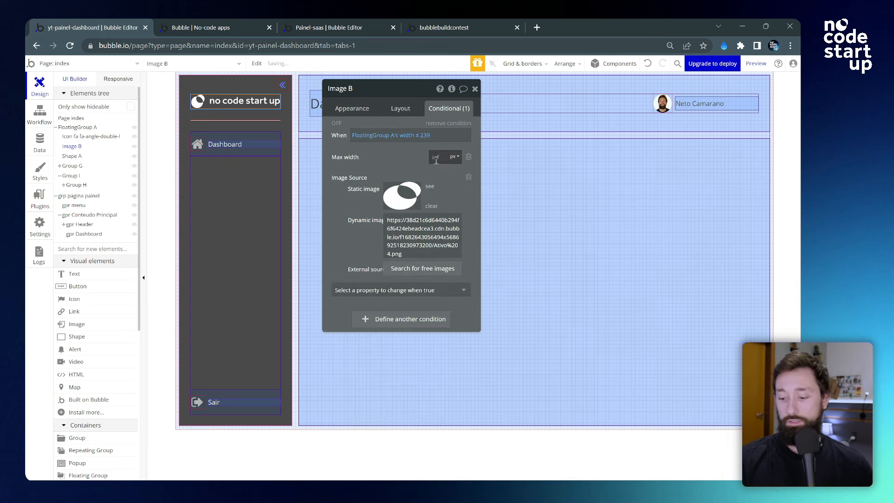
- Reload the preview page, check how the logo adapts as the sidebar expands, and toggle the sidebar to stay open
click(219, 26)
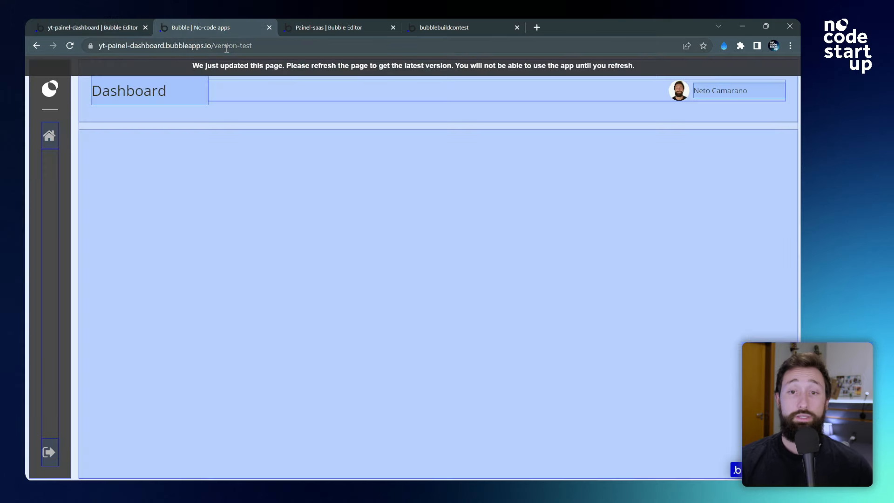
click(227, 68)
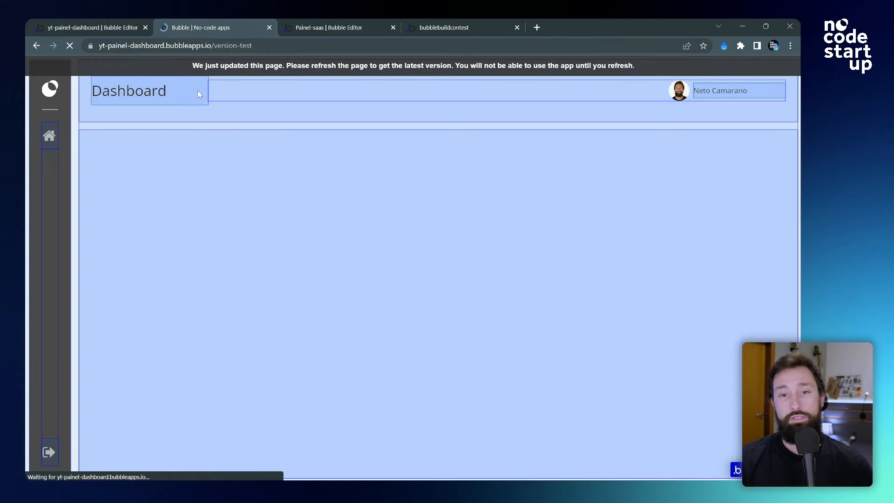
mouse_move(48, 90)
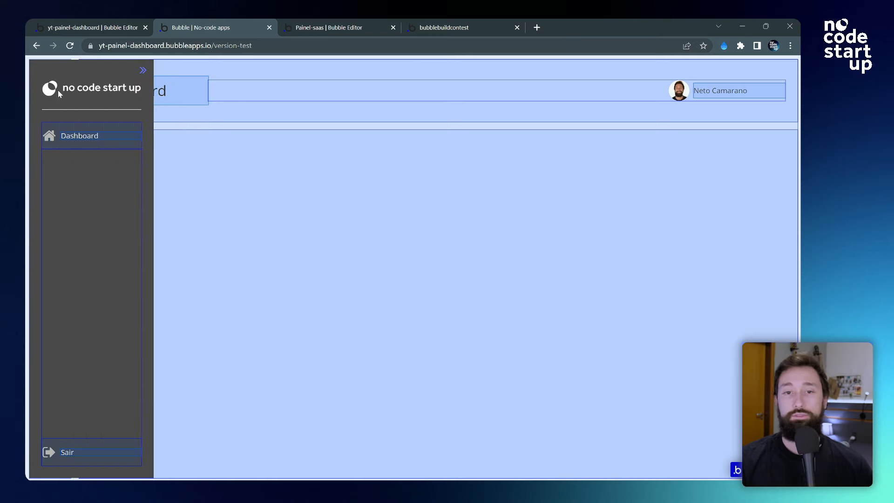
click(143, 71)
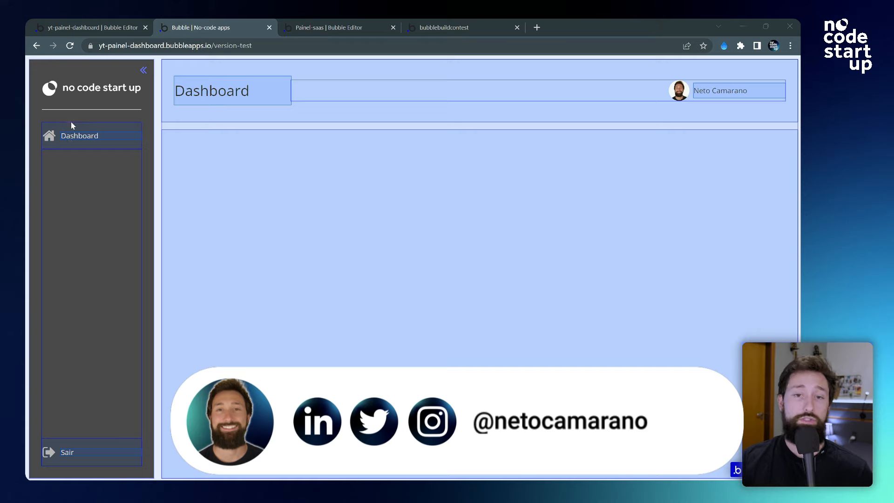
- Inspect the preview page in the browser's responsive device view to test the dashboard at different widths
right_click(394, 185)
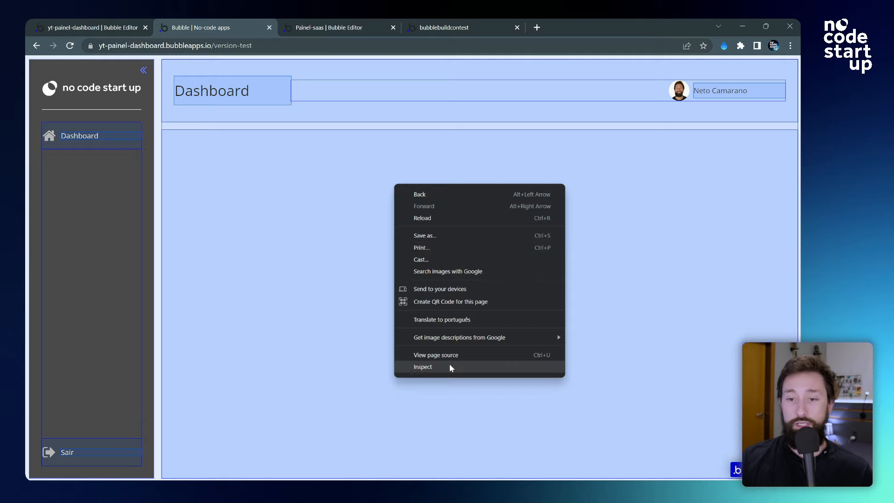
click(449, 366)
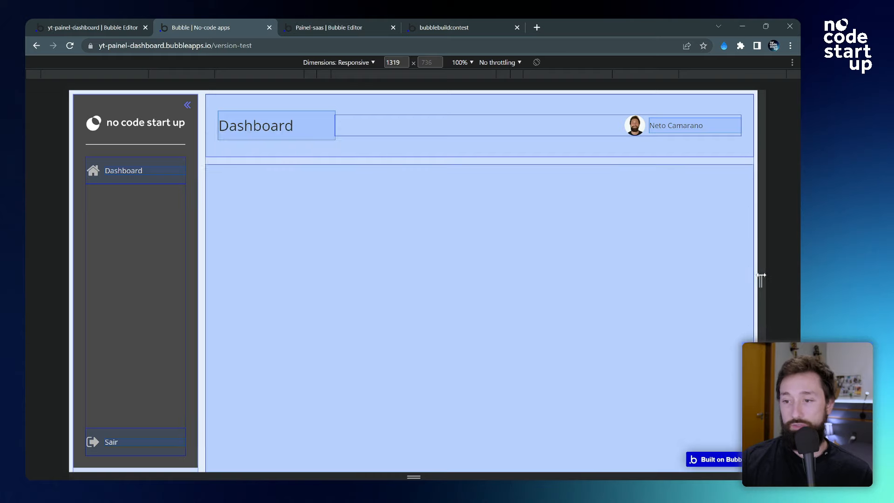
- Check the dashboard preview's responsive layout by narrowing it to about 726 px, and close the responsive device view
drag(762, 279, 600, 242)
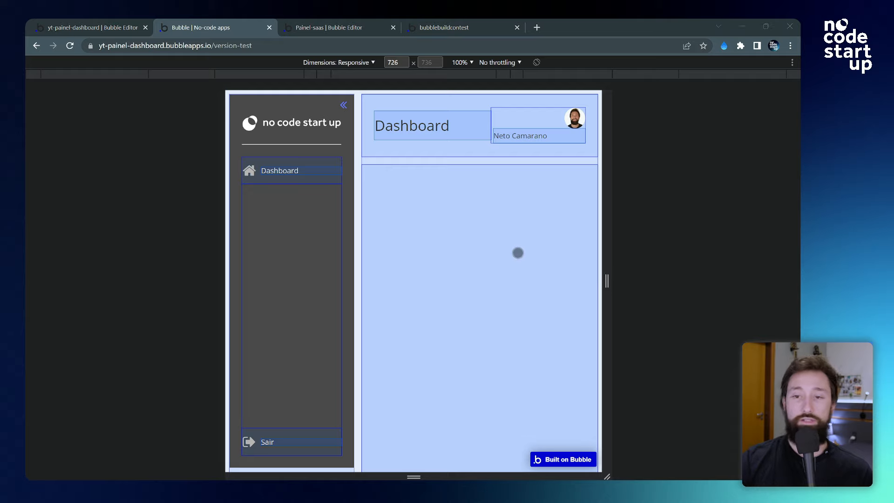
right_click(386, 195)
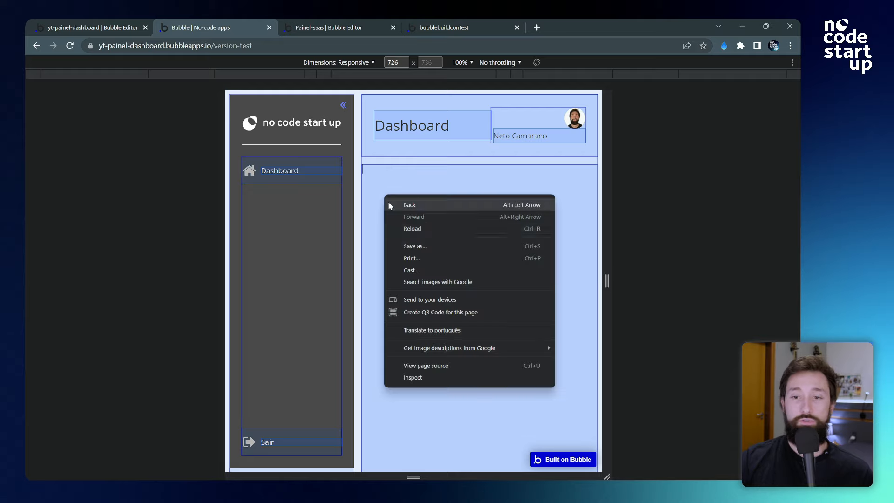
click(416, 377)
key(F12)
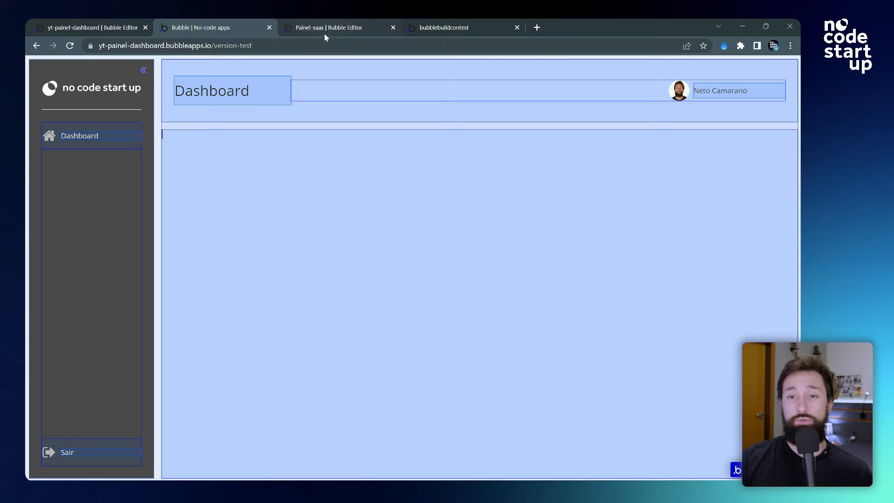
- Copy the Grp Padrão Escuro group style from the Painel-saas app and paste it into the yt-painel-dashboard app's styles
mouse_move(330, 33)
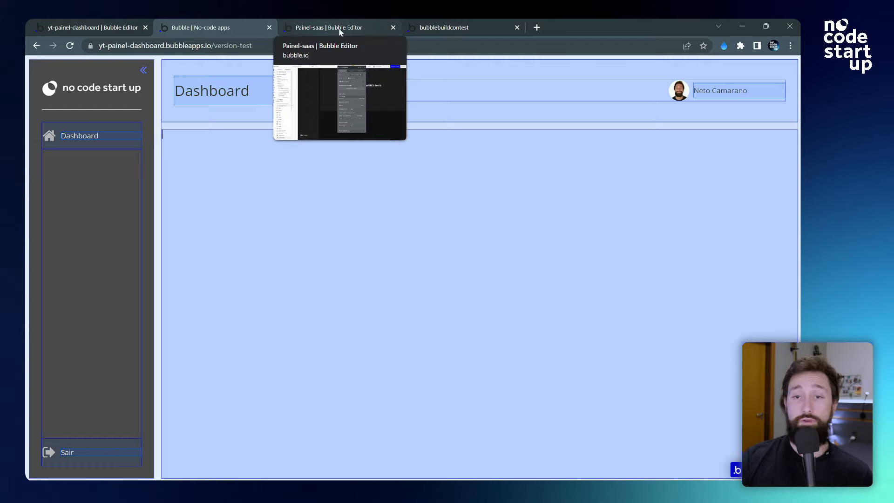
click(340, 29)
click(40, 173)
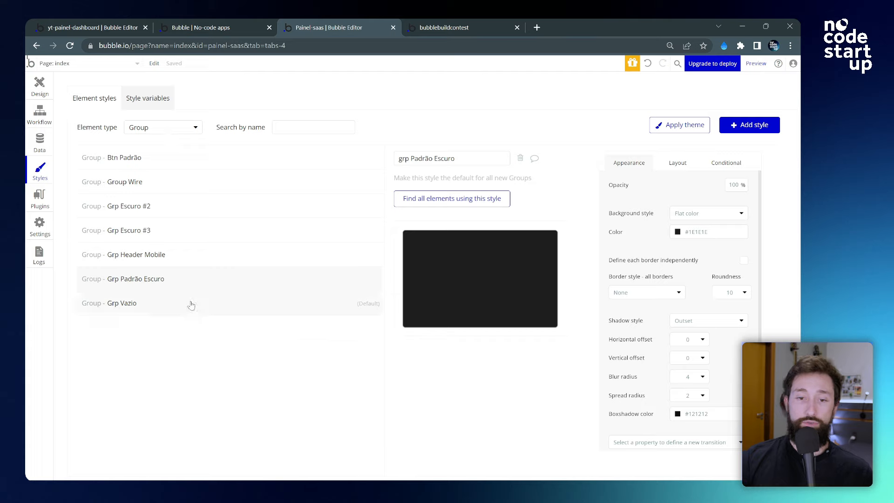
mouse_move(175, 192)
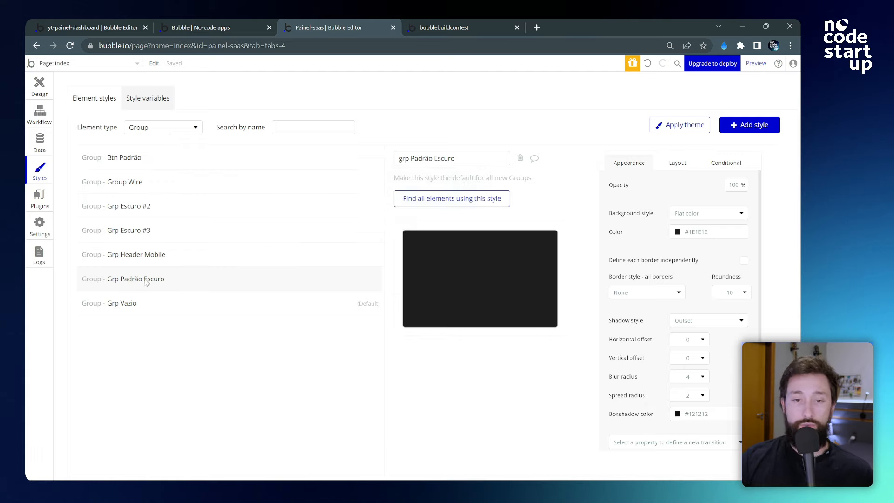
right_click(145, 280)
click(172, 289)
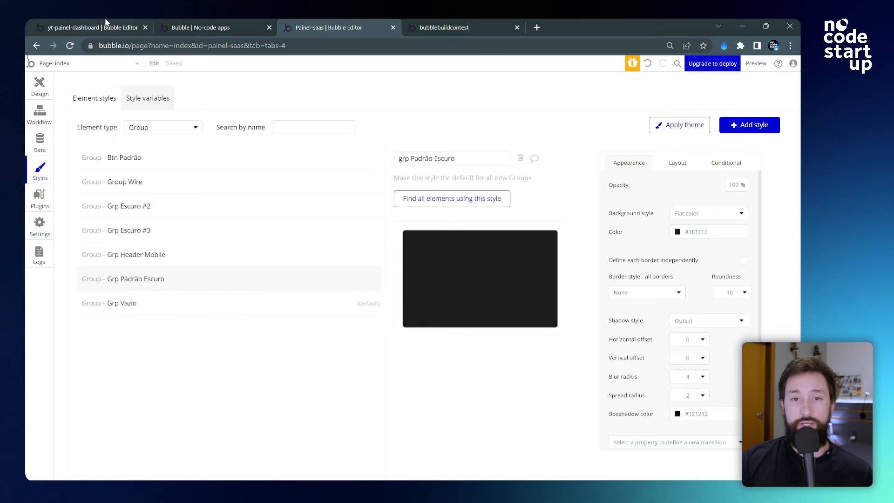
click(107, 23)
click(44, 180)
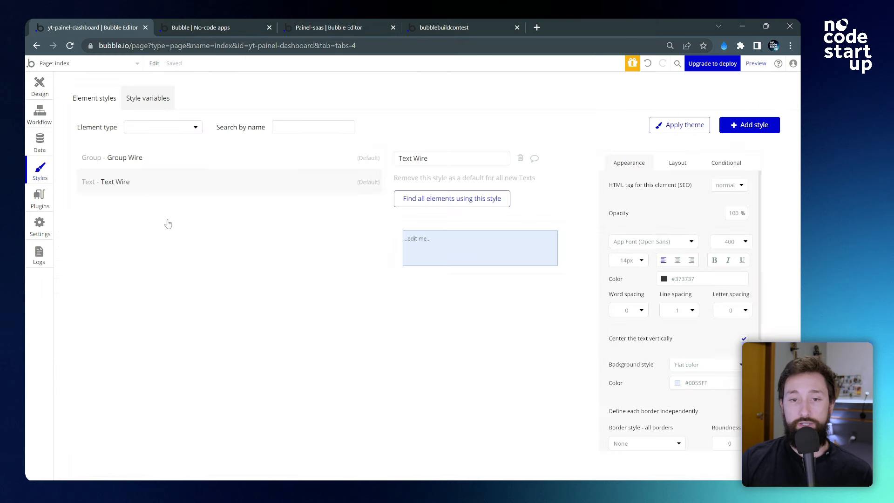
right_click(129, 223)
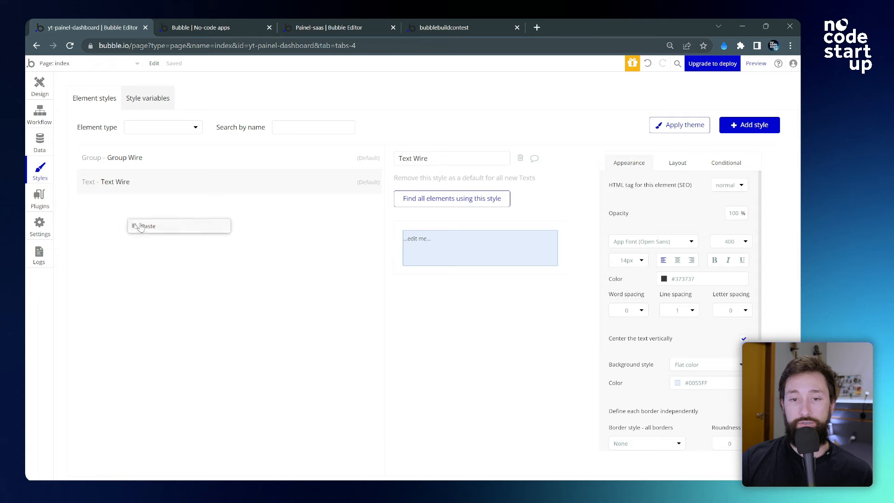
click(149, 226)
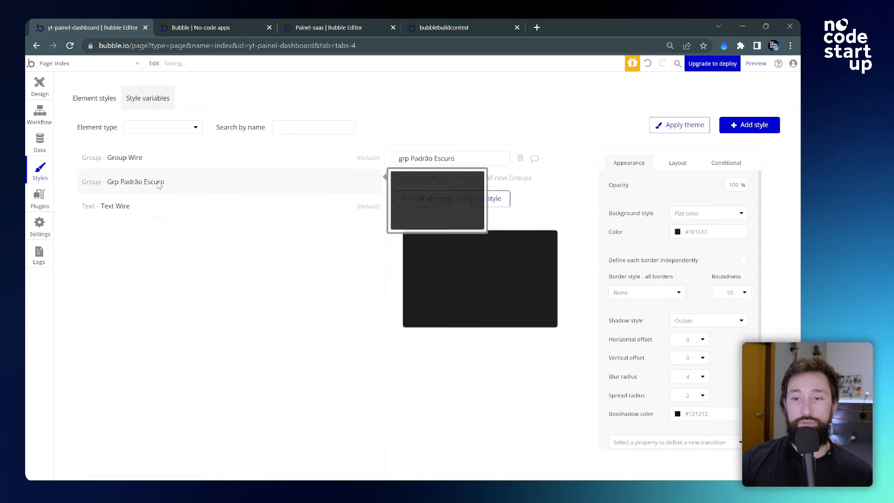
- Copy the Grp Vazio group style from the Painel-saas app into the yt-painel-dashboard app's styles
click(319, 29)
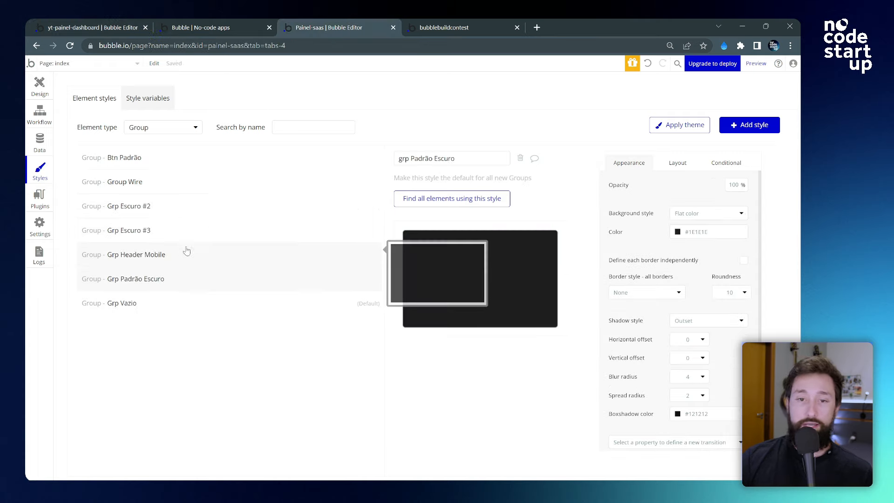
right_click(130, 307)
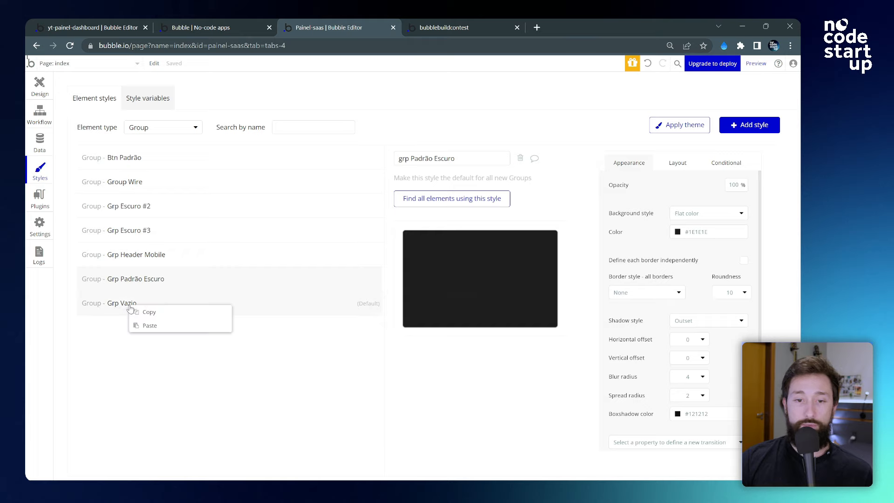
click(157, 316)
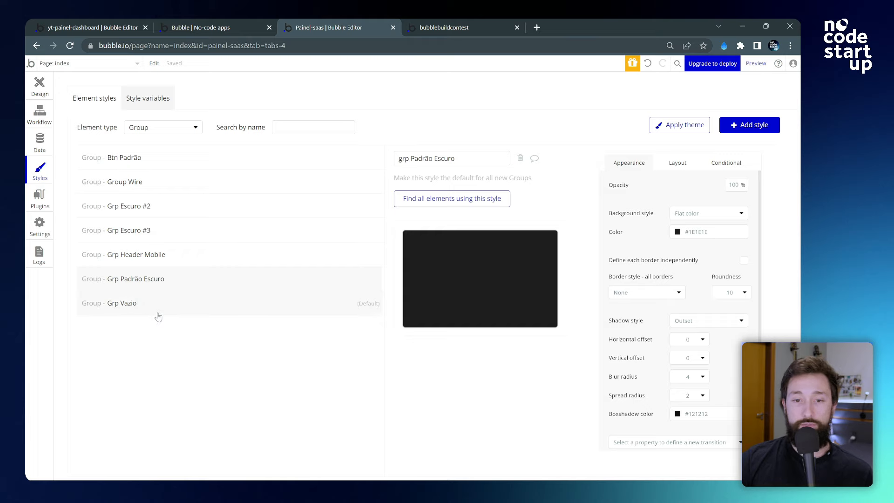
click(102, 27)
right_click(147, 272)
click(178, 282)
- Filter the Painel-saas styles by Page and copy the Pgn Padrão style into the yt-painel-dashboard app's styles
click(320, 28)
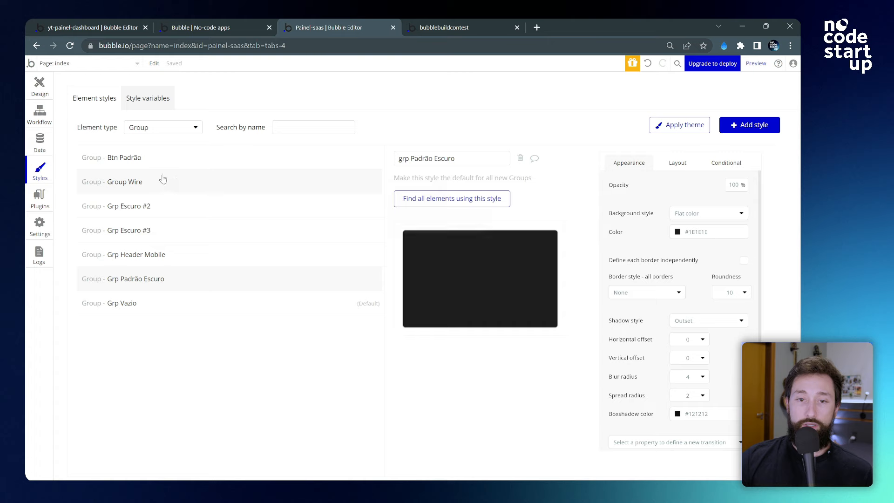
click(163, 127)
click(168, 145)
click(168, 129)
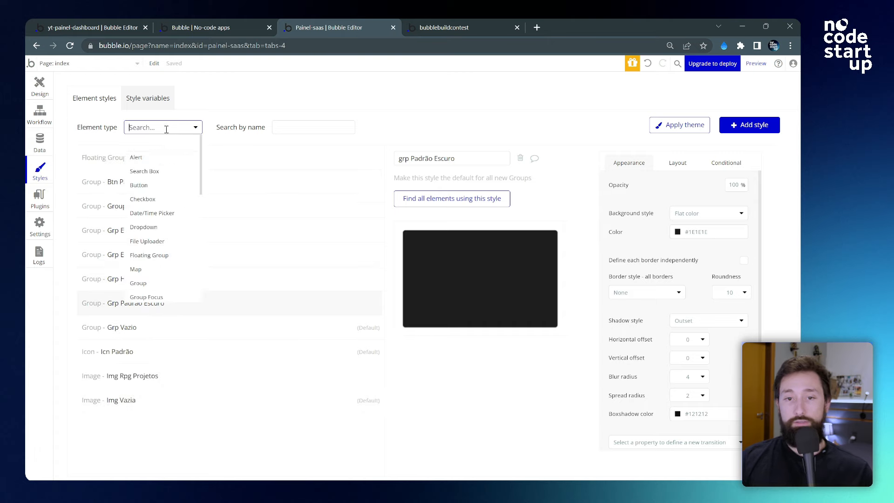
text(pag)
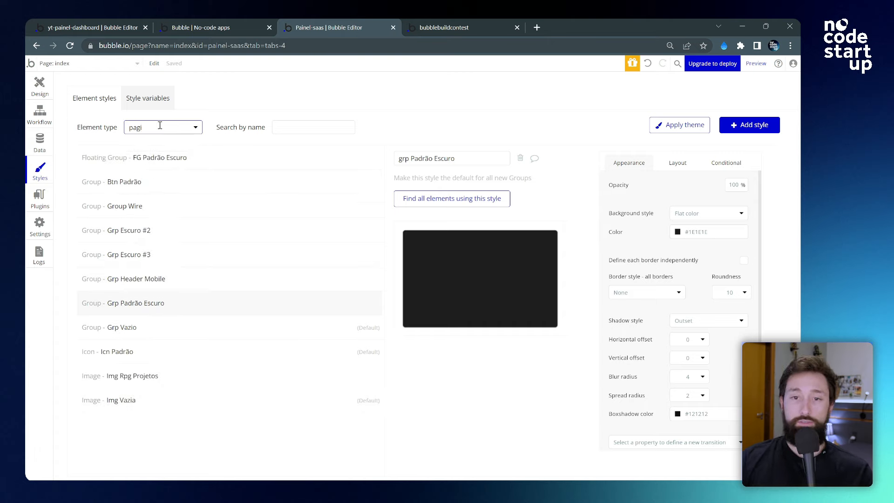
key(BackSpace)
click(137, 157)
- Filter the Painel-saas styles by Text and copy the Txt Padrão style into the yt-painel-dashboard app's styles
click(173, 126)
text(tx)
key(BackSpace)
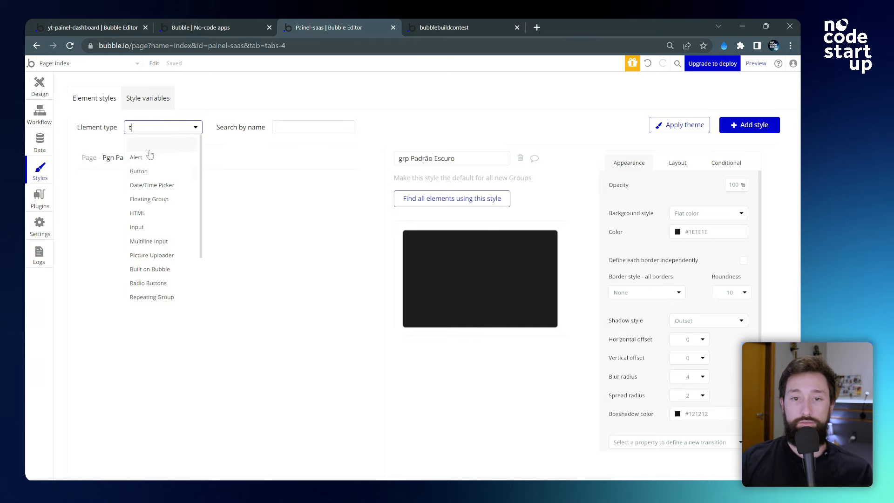
scroll(153, 212, down, 2)
click(154, 268)
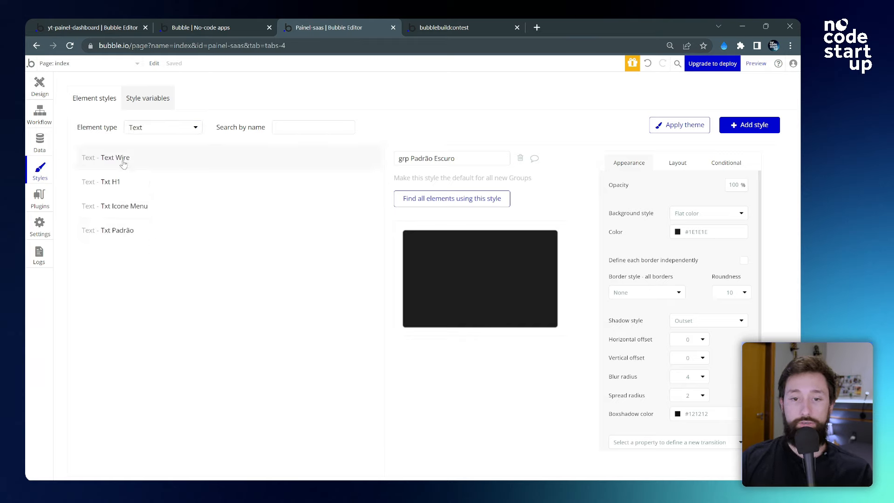
click(130, 236)
click(89, 25)
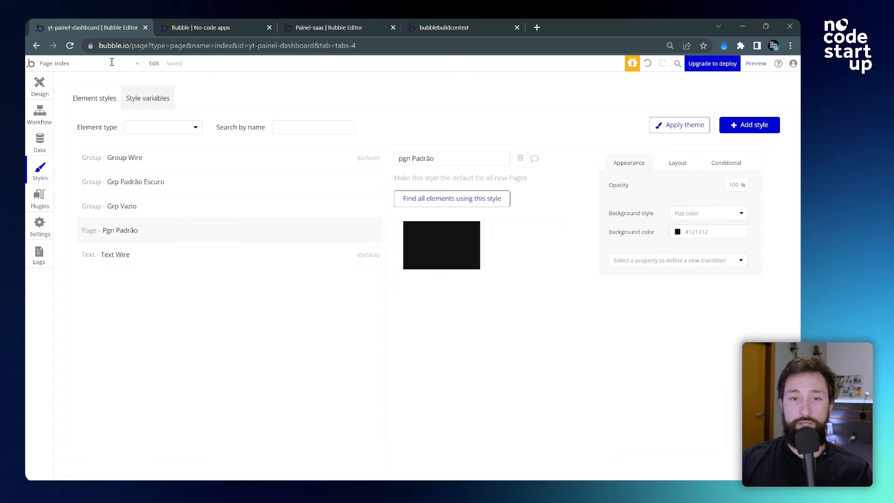
click(176, 308)
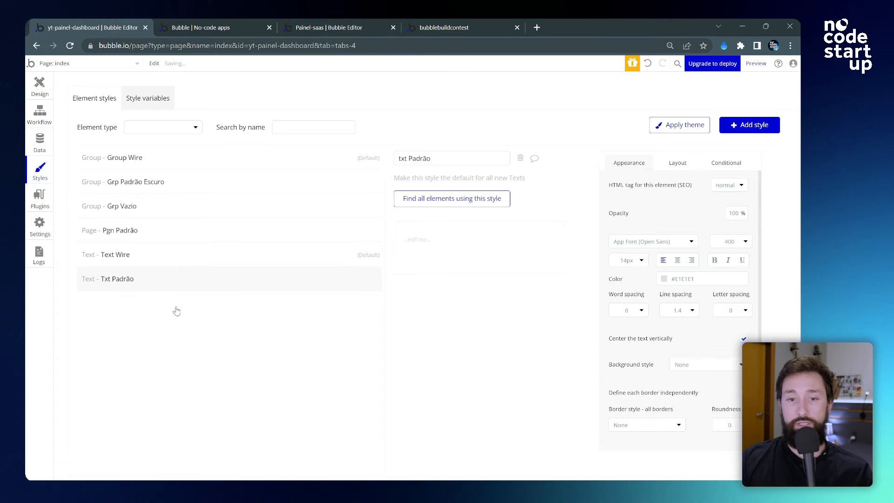
- Copy the Txt H1 text style from the Painel-saas app into the yt-painel-dashboard app's styles
click(321, 27)
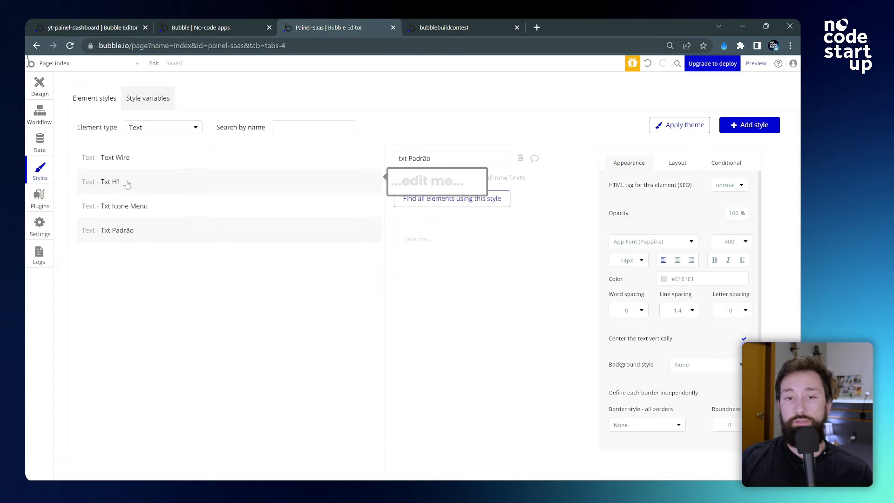
click(125, 184)
right_click(121, 187)
click(121, 187)
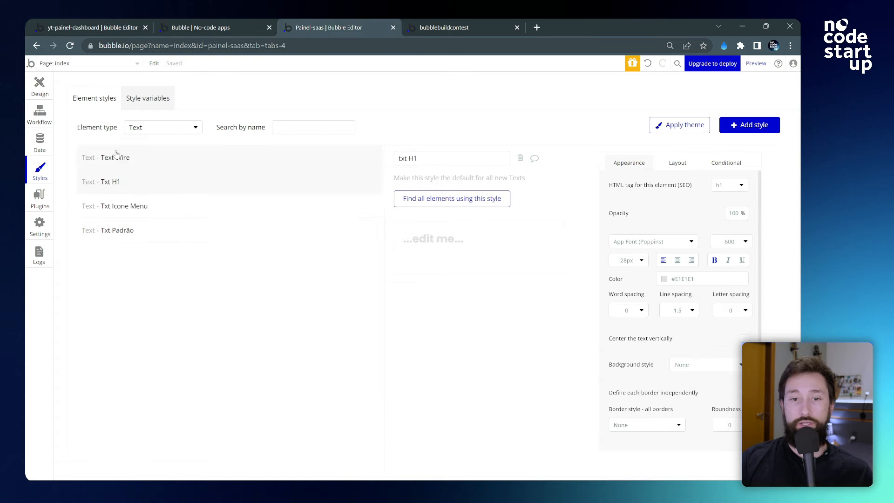
click(91, 28)
right_click(121, 330)
click(149, 340)
- Filter the Painel-saas styles by Icon and copy the Icn Padrão style into the yt-painel-dashboard app's styles
click(321, 28)
click(174, 128)
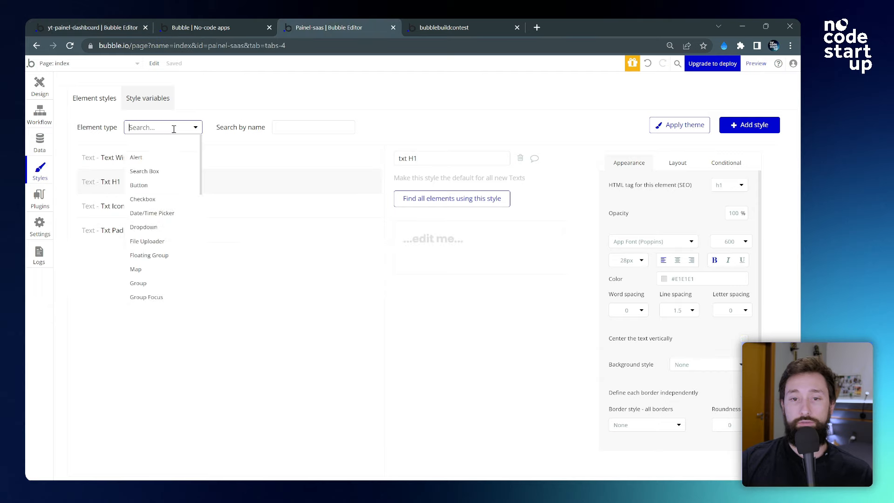
text(ico)
click(148, 164)
right_click(146, 164)
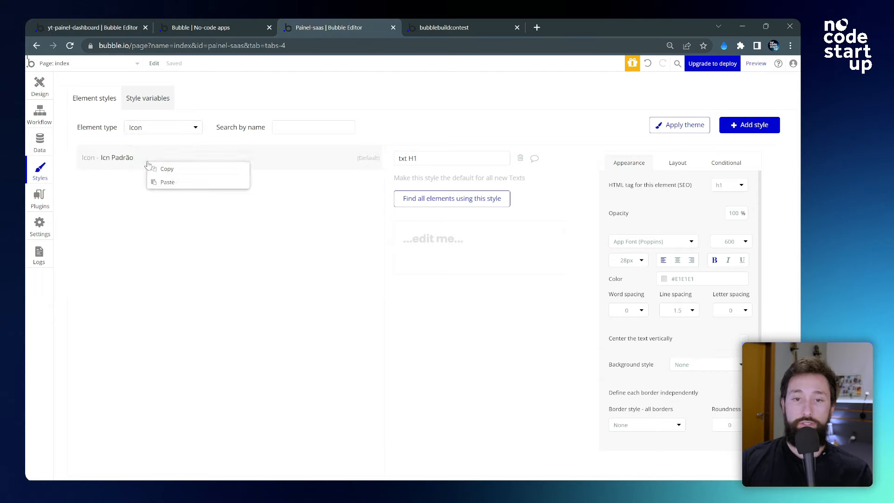
click(172, 167)
click(91, 28)
right_click(201, 331)
click(217, 344)
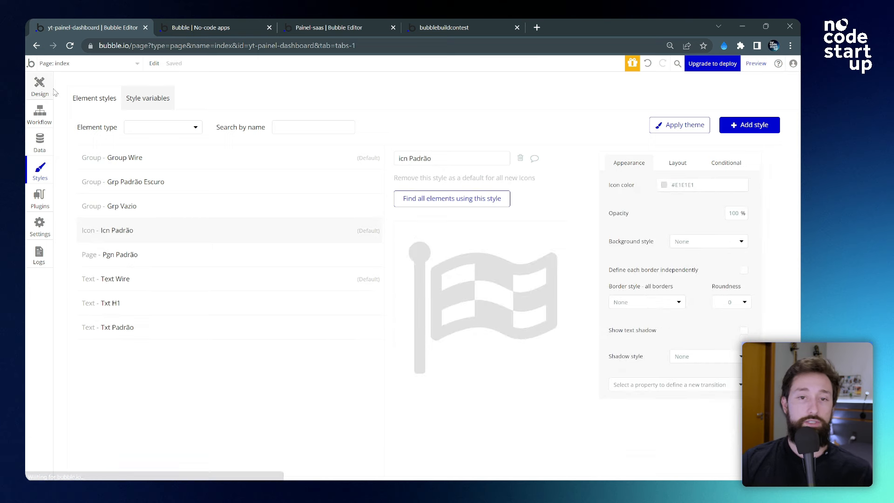
- Select the sidebar floating group, and copy the FG Padrão Escuro floating group style from Painel-saas into the yt-painel-dashboard styles
click(40, 86)
click(284, 139)
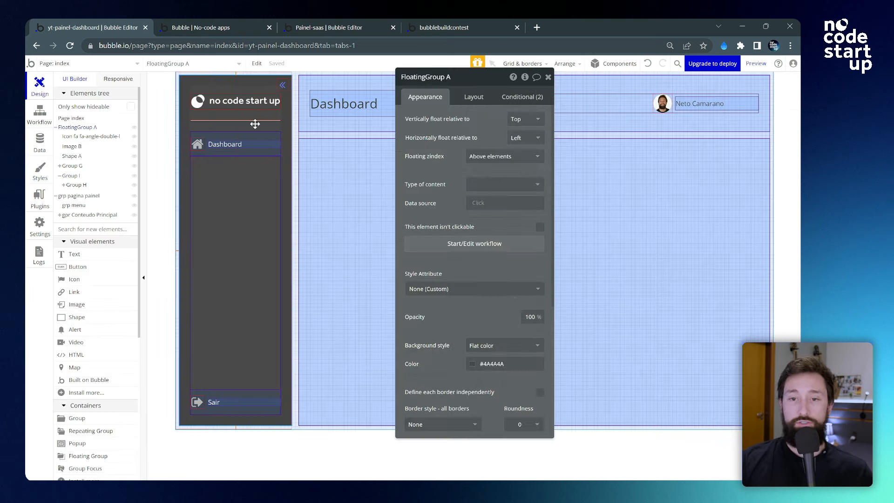
click(344, 25)
click(163, 127)
text(flo)
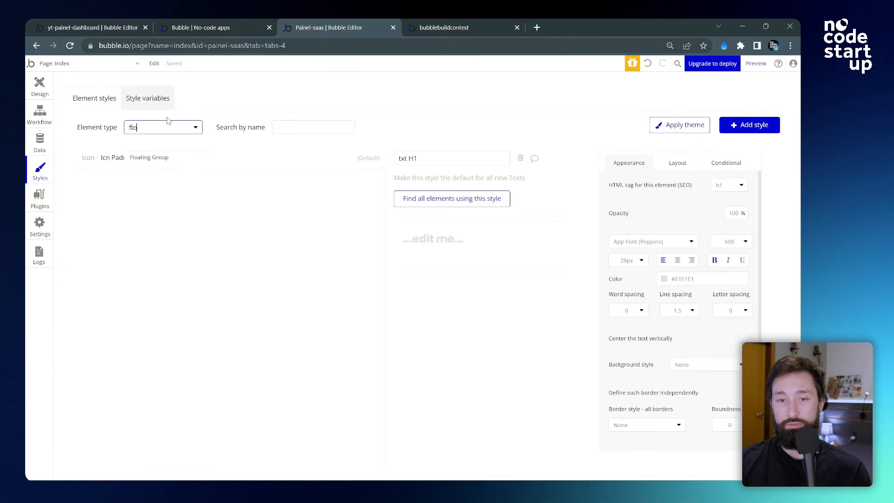
click(111, 158)
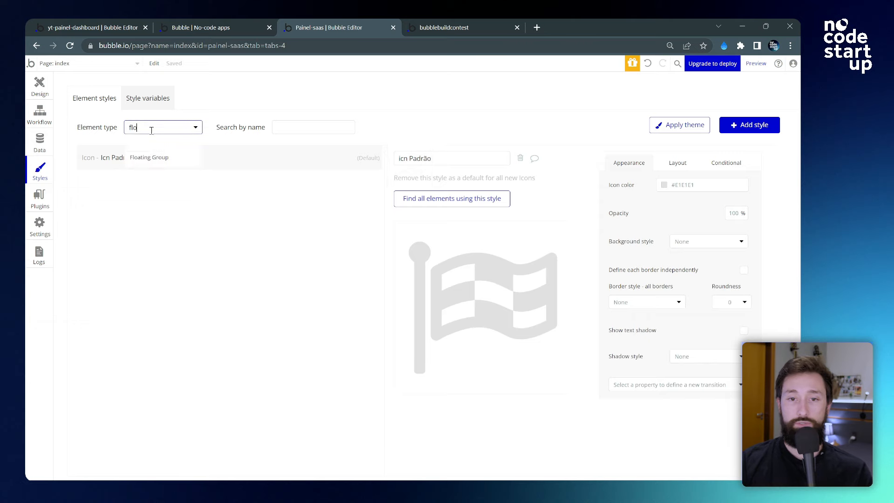
click(149, 157)
right_click(153, 155)
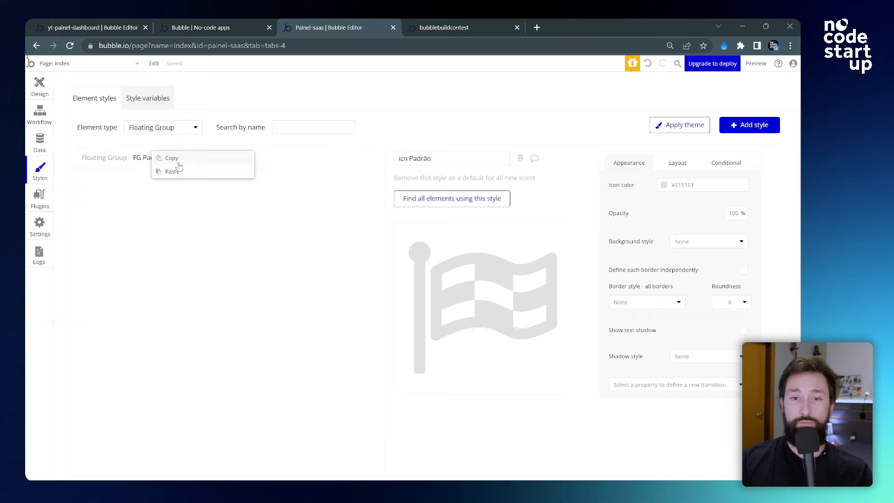
click(172, 158)
click(94, 27)
click(40, 171)
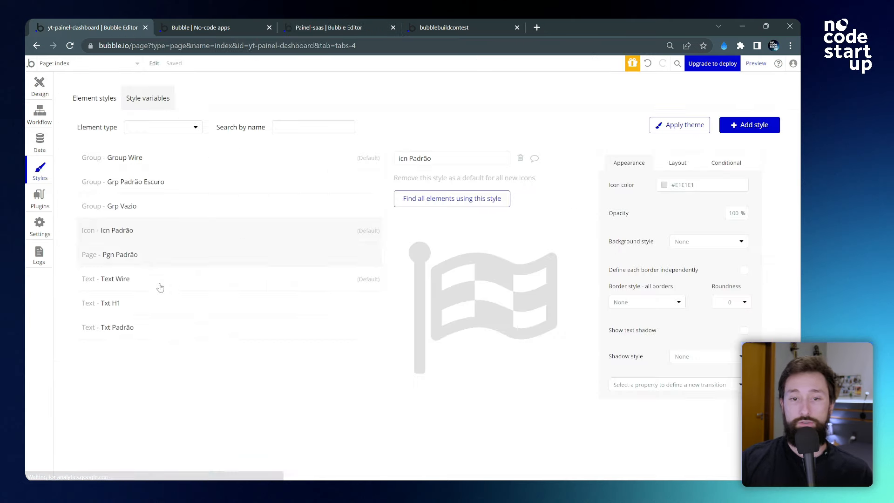
right_click(136, 367)
click(155, 378)
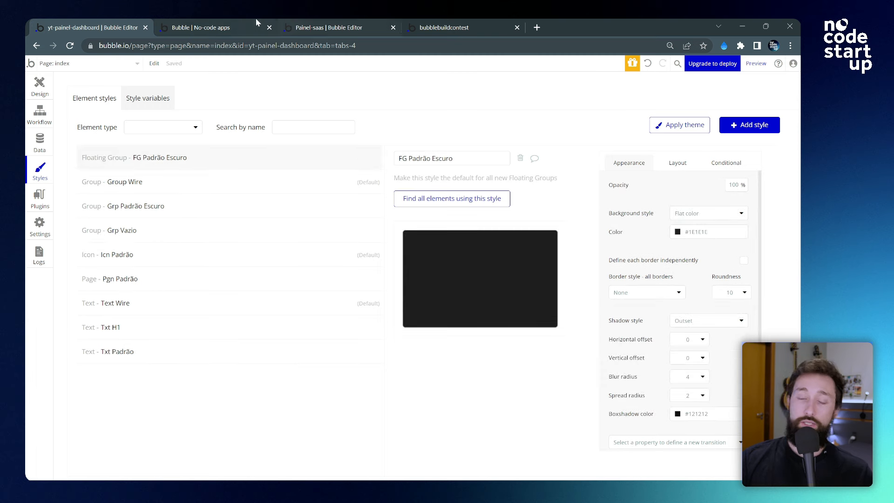
- Apply the FG Padrão Escuro style to the dashboard's sidebar group, FloatingGroup A
click(39, 98)
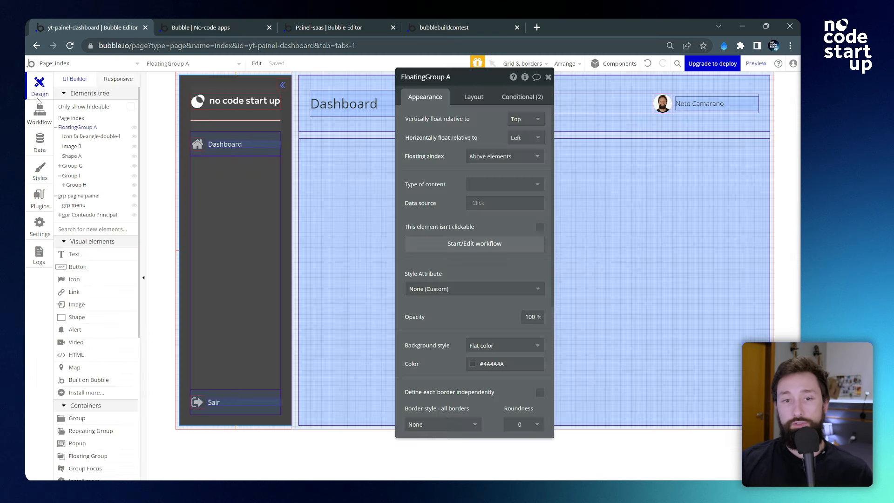
drag(420, 183, 388, 173)
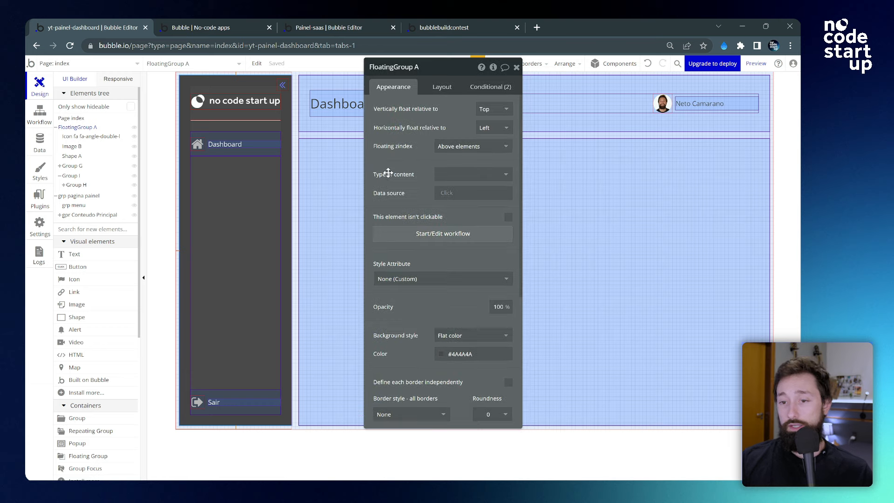
scroll(426, 256, down, 2)
click(442, 228)
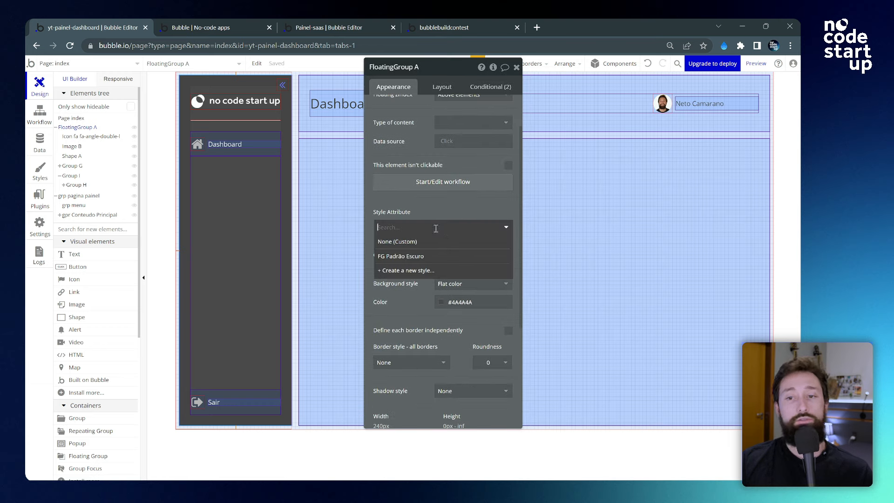
click(422, 257)
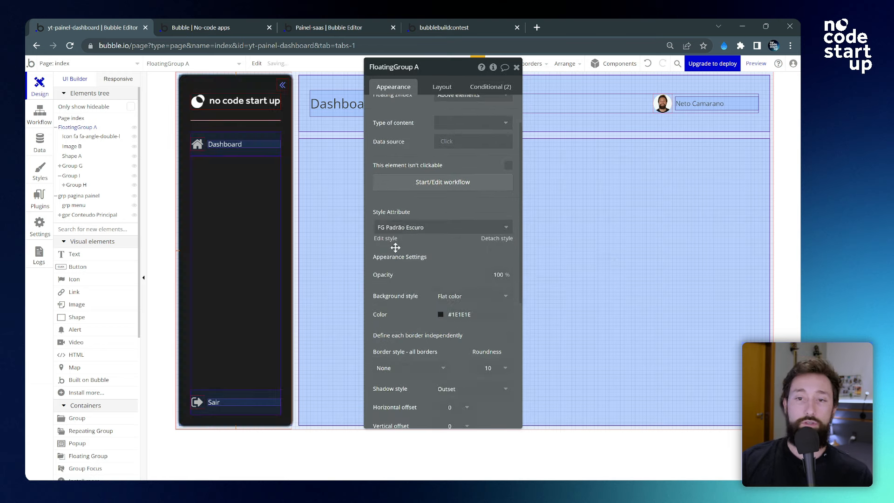
- Apply the Grp Vazio style to the sidebar's Group I, Group G and Group H
click(264, 206)
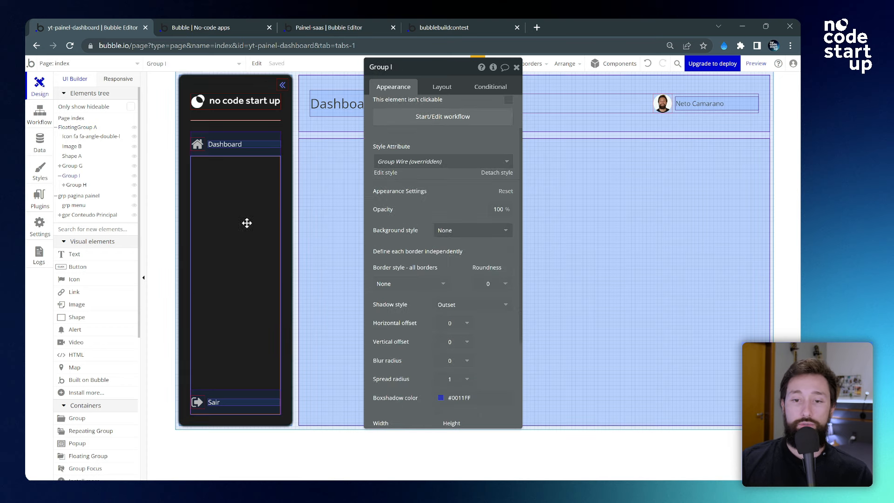
click(440, 162)
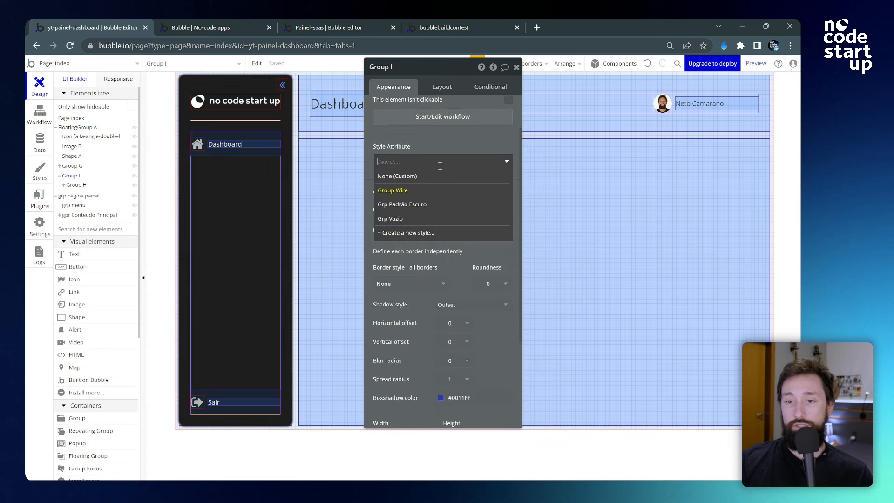
click(404, 220)
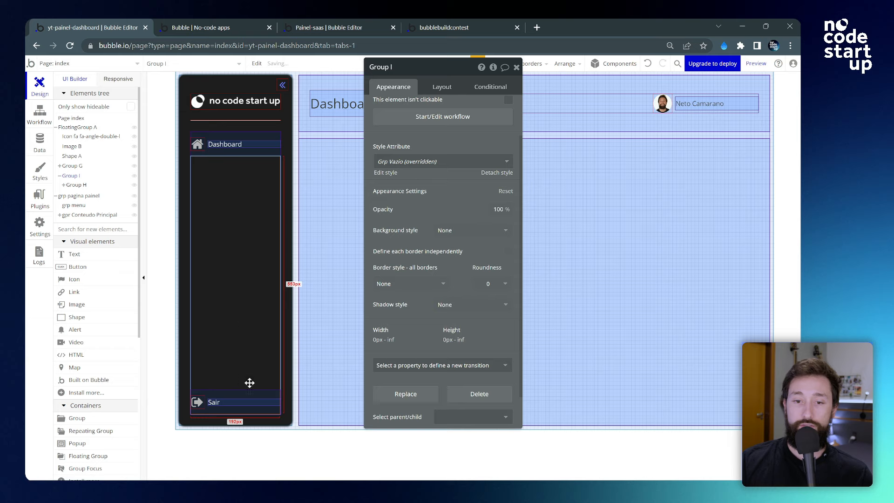
click(270, 142)
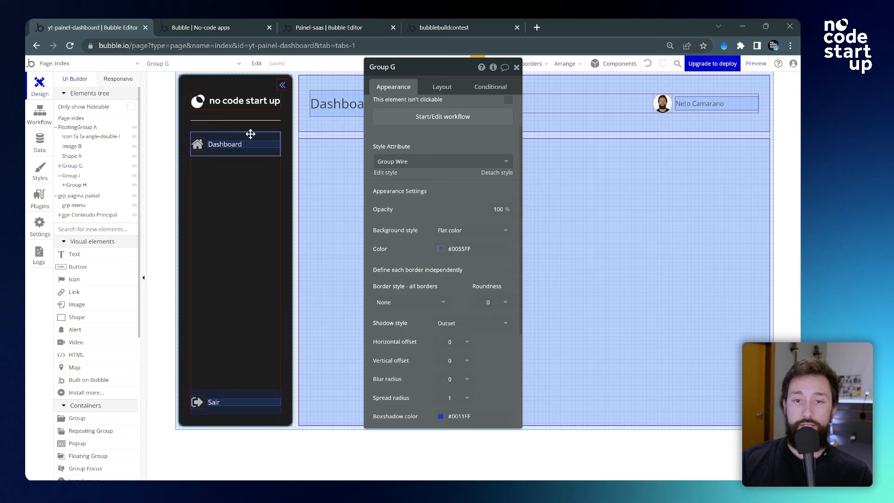
click(391, 161)
click(394, 217)
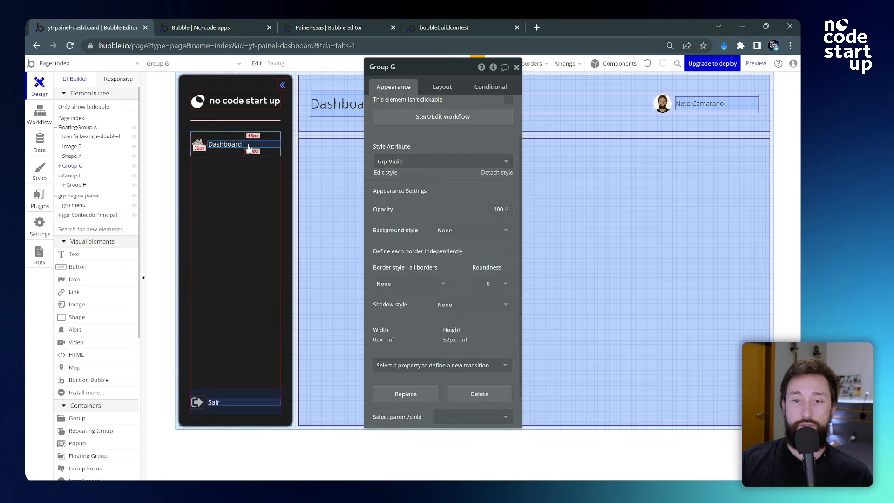
click(254, 396)
click(403, 163)
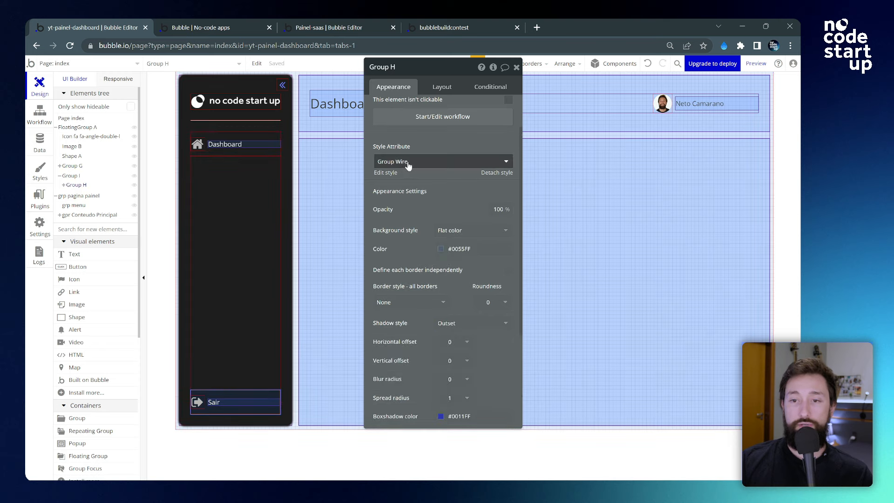
click(408, 219)
- Apply the Txt Padrão style to the sidebar's Dashboard and Sair texts
click(277, 145)
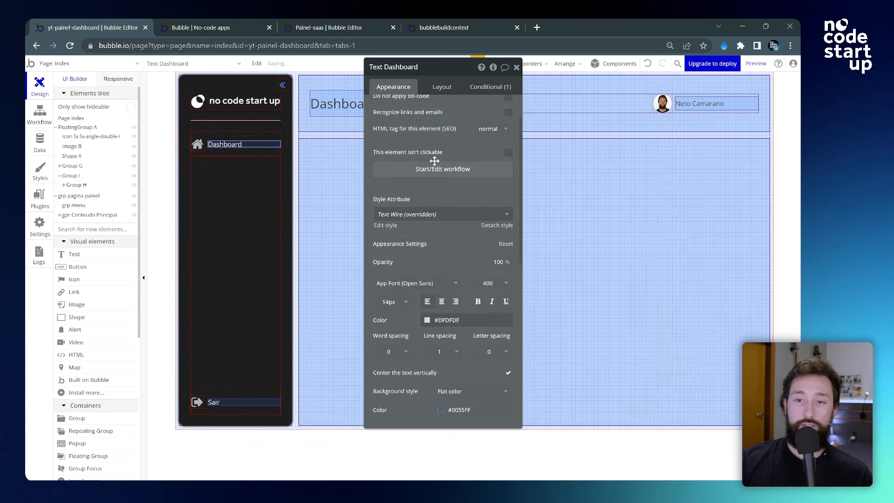
click(426, 213)
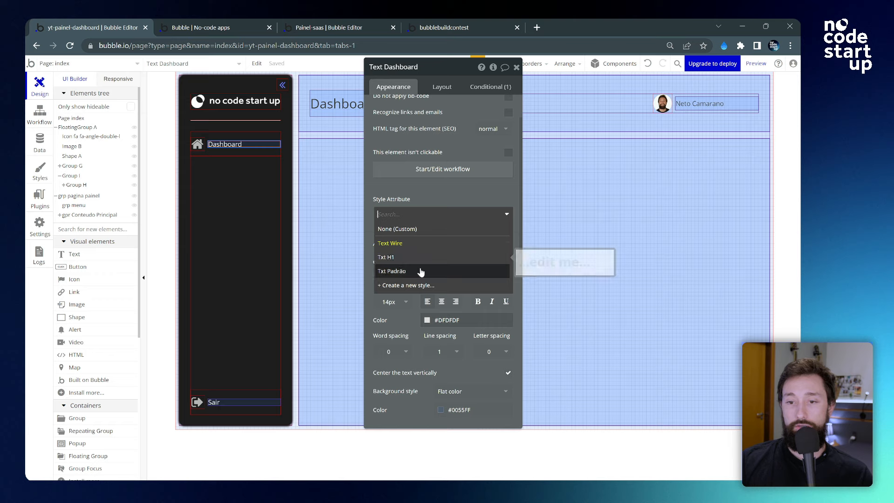
click(406, 273)
click(252, 400)
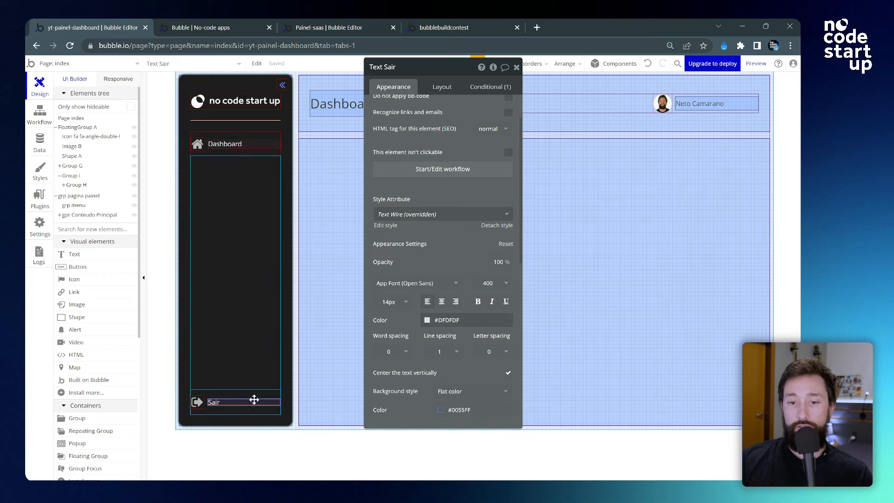
click(417, 214)
click(399, 272)
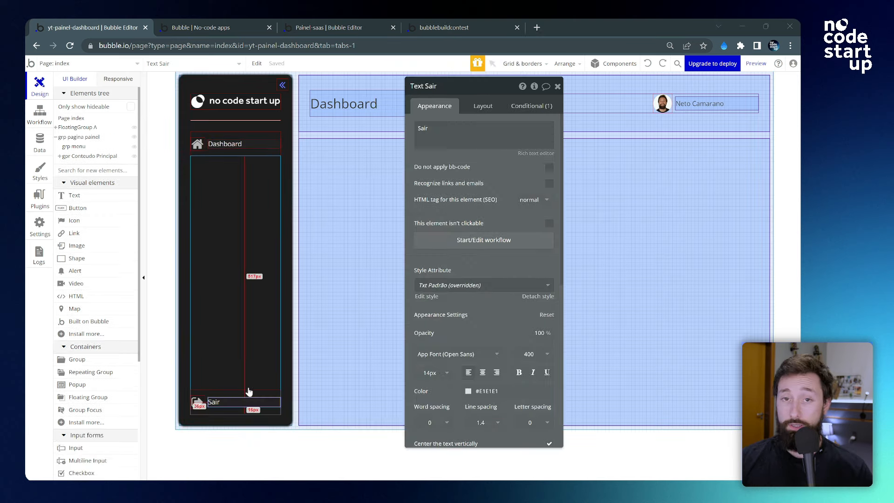
- Apply the Icn Padrão style to the sidebar's sign-out, home and double-angle icons
click(197, 402)
click(459, 249)
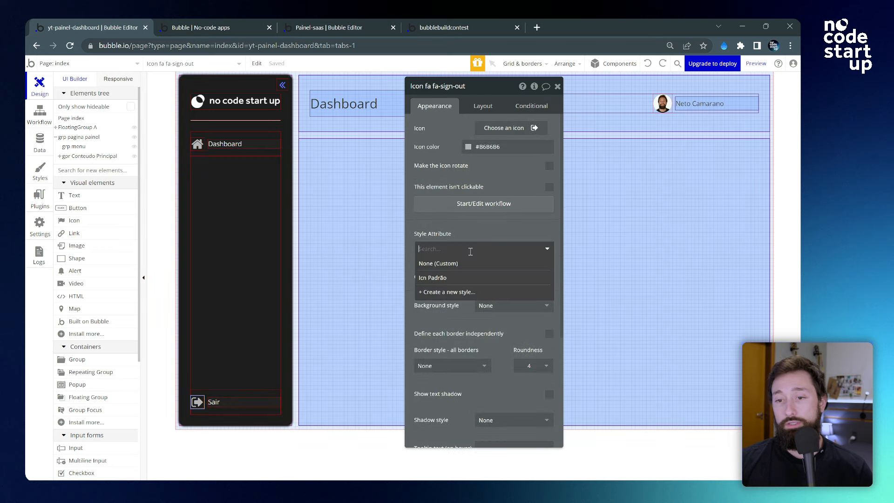
click(433, 277)
click(198, 144)
click(466, 249)
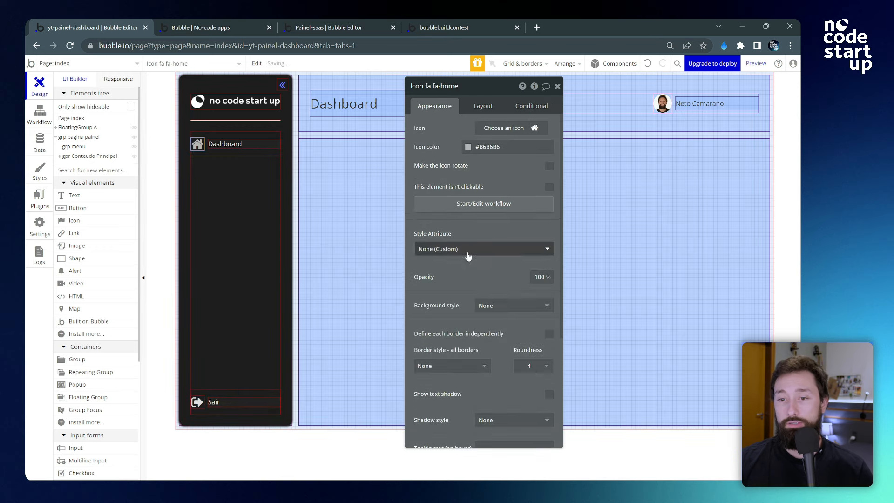
click(454, 278)
click(282, 86)
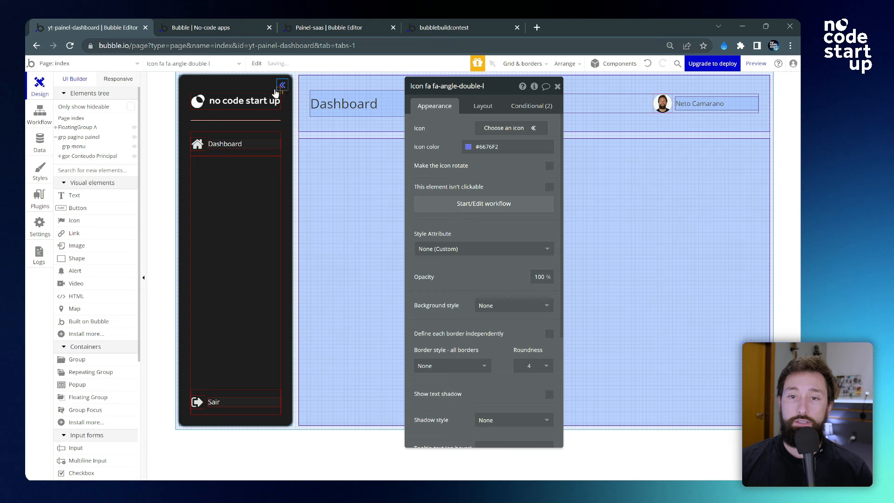
click(469, 249)
click(435, 276)
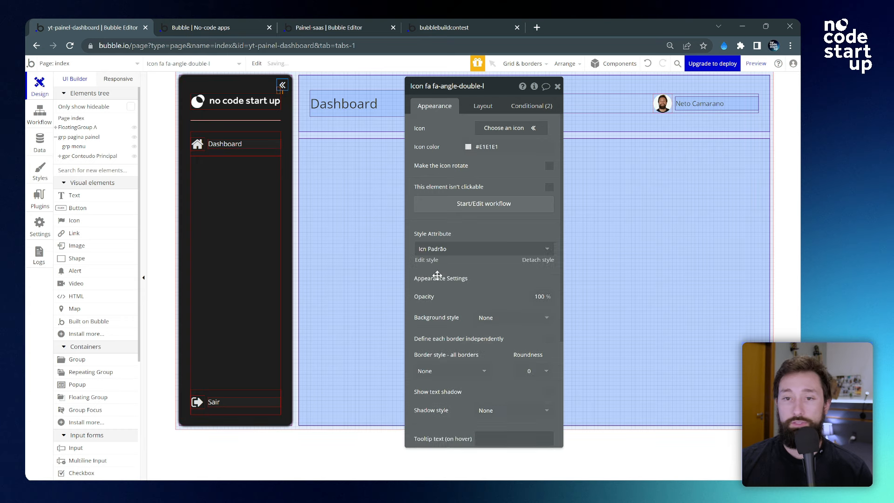
- Apply the Pgn Padrão style to the index page
click(75, 119)
click(466, 235)
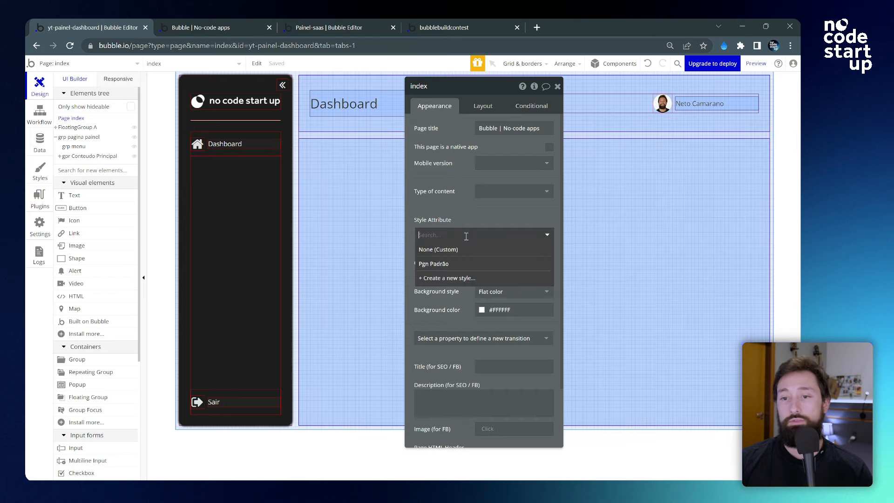
click(447, 266)
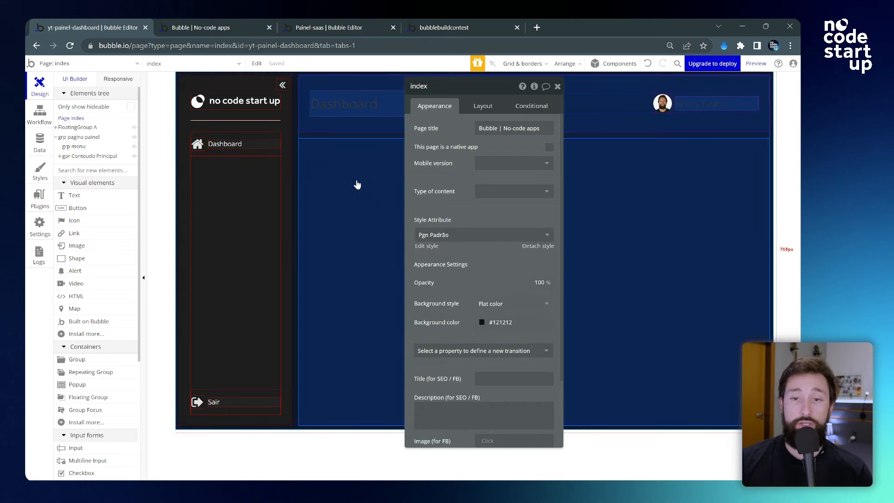
- Examine the padding of grp pagina painel and the padding defined in the Grp Padrão Escuro and Grp Vazio styles
click(345, 149)
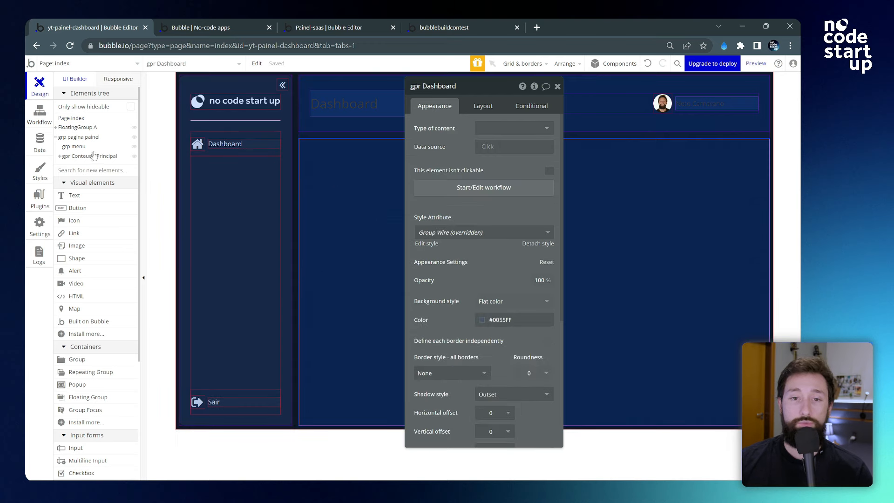
click(85, 138)
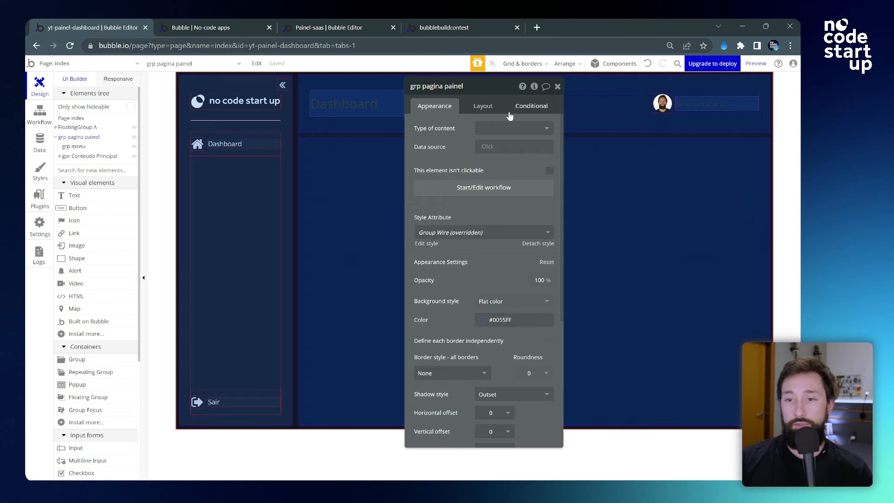
click(484, 105)
scroll(461, 396, down, 3)
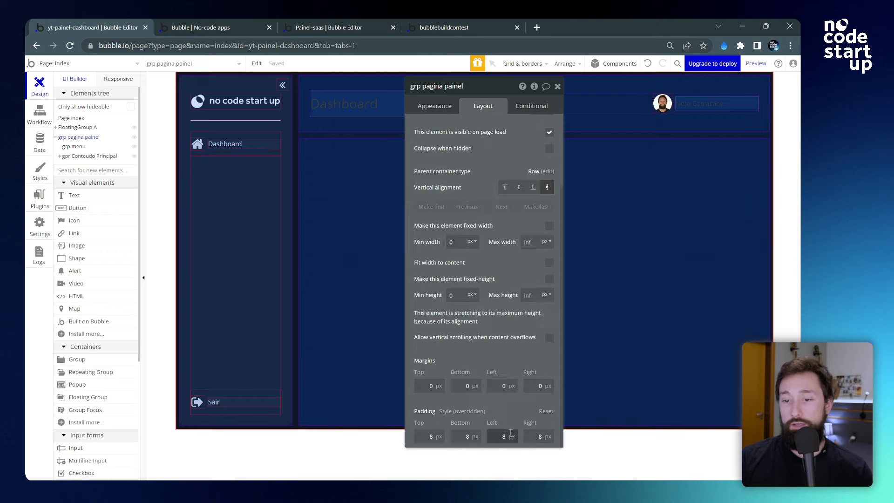
scroll(473, 371, up, 3)
click(429, 107)
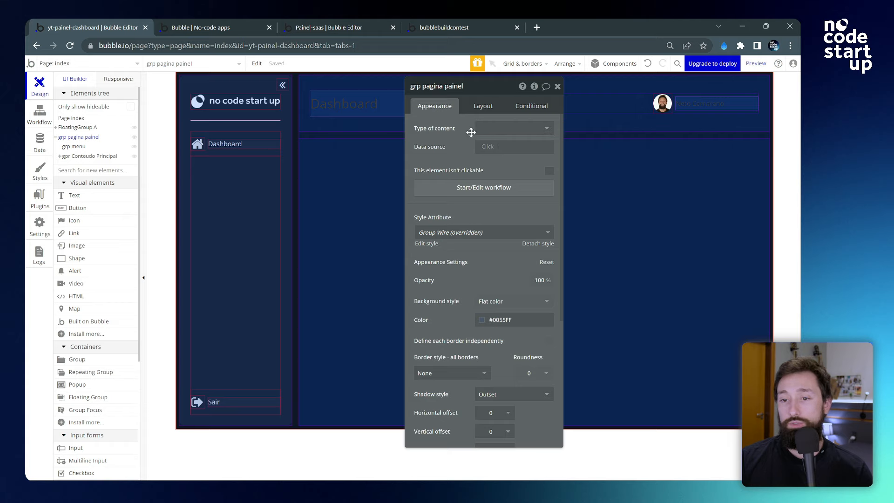
click(39, 170)
click(678, 162)
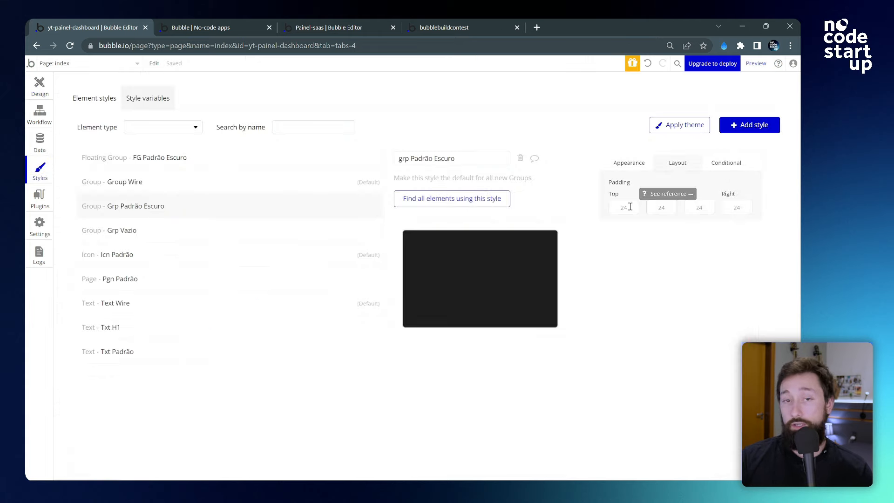
click(253, 232)
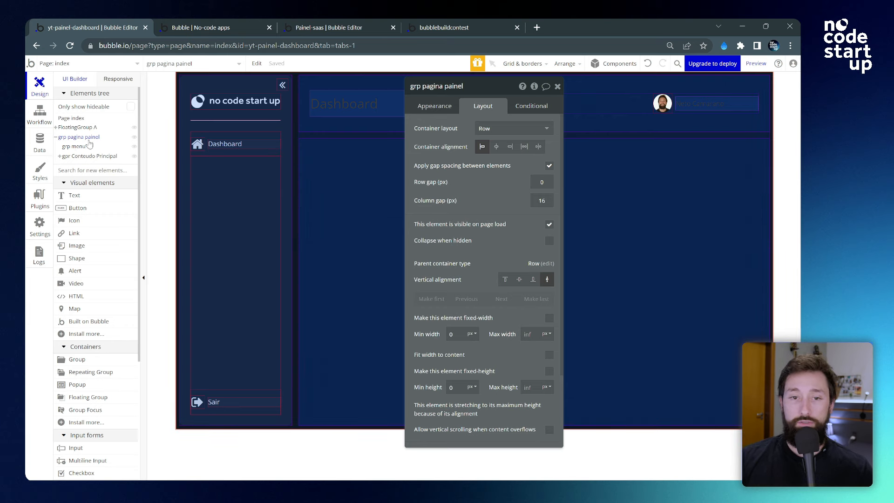
scroll(459, 205, down, 3)
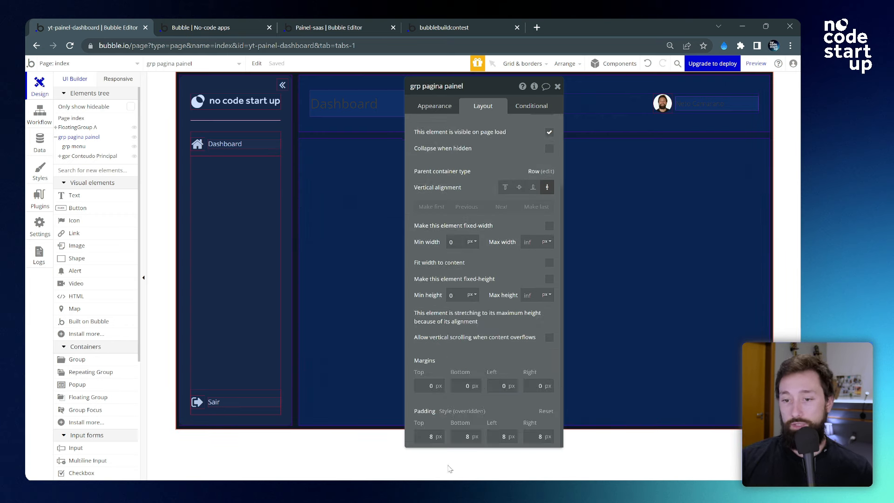
- Apply the Grp Vazio style to grp pagina painel and set its padding to 8 px on all four sides
click(439, 106)
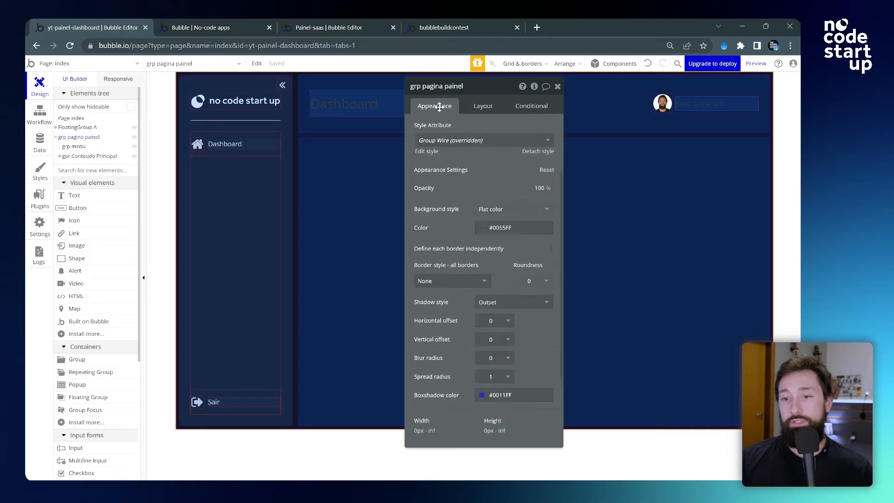
click(478, 141)
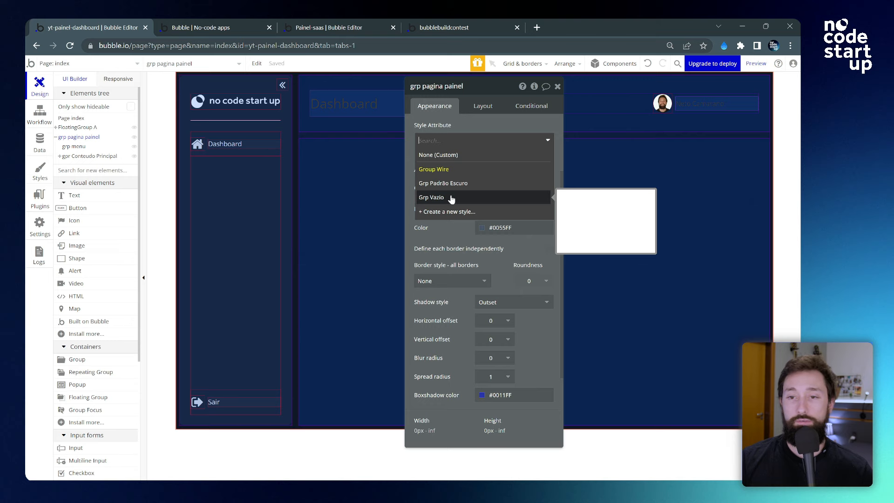
click(483, 106)
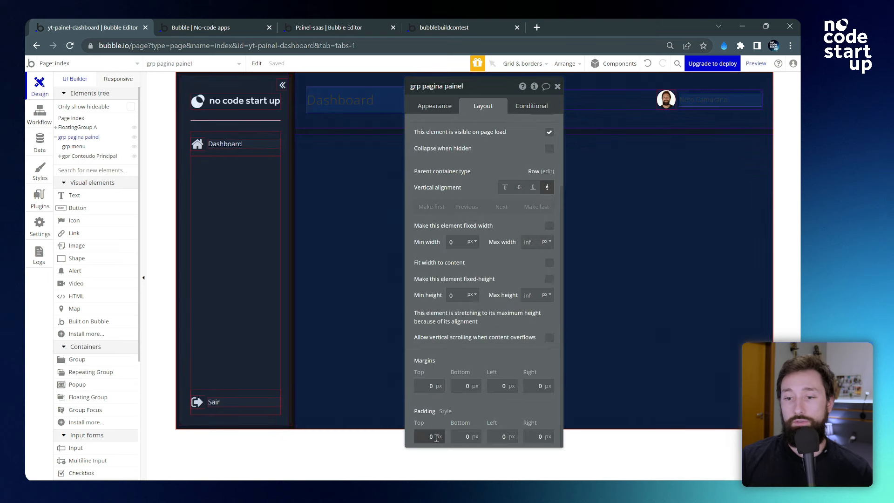
text(8)
double_click(469, 436)
text(8)
double_click(505, 437)
text(8)
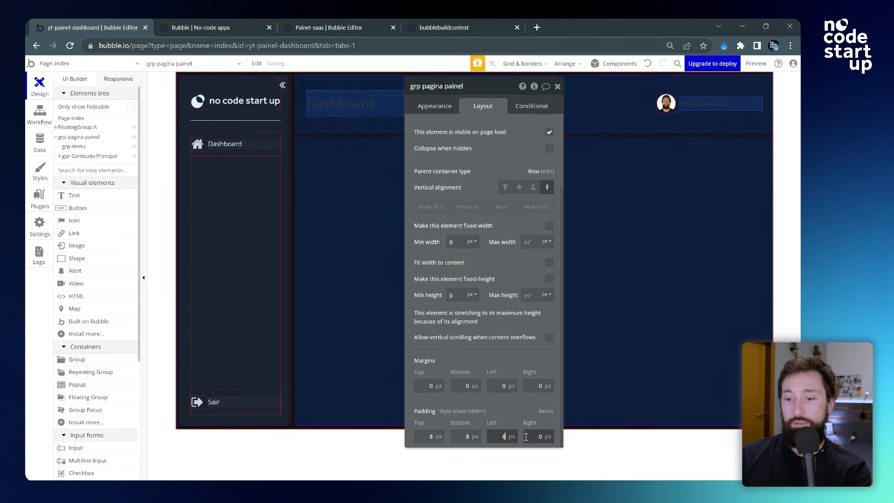
click(543, 438)
click(489, 406)
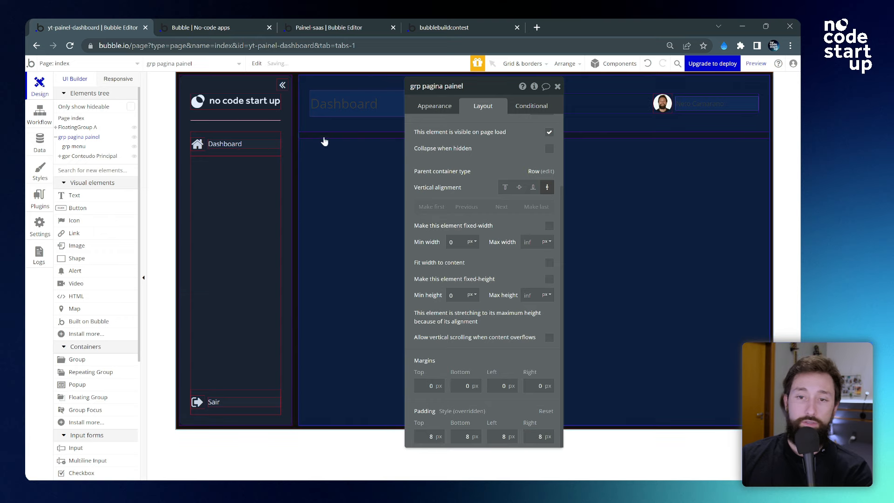
- Apply the Grp Vazio style to the gpr Conteudo Principal group
click(89, 156)
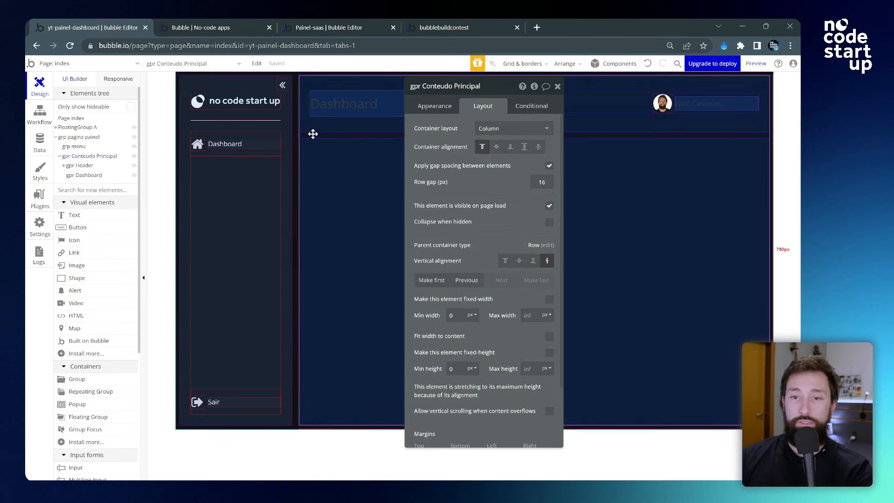
scroll(442, 279, down, 2)
scroll(442, 279, up, 2)
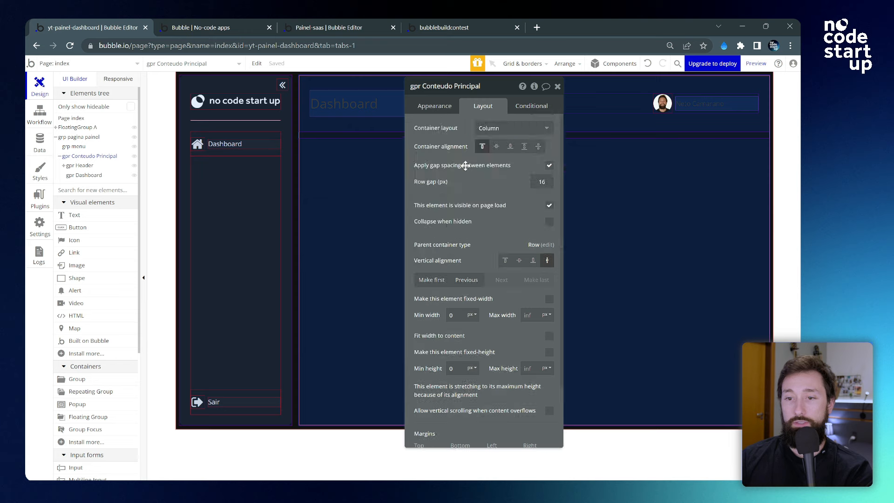
click(442, 107)
scroll(467, 204, down, 3)
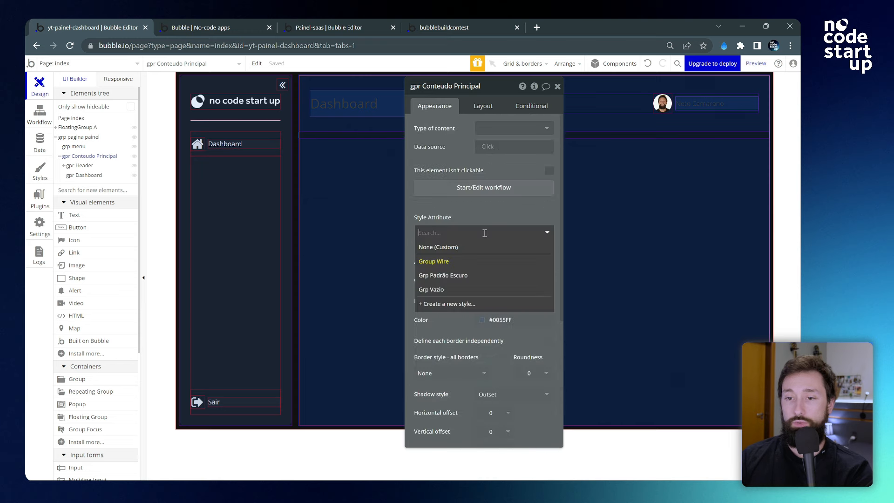
click(455, 289)
- Apply the Grp Padrão Escuro style to the gpr Header group
click(83, 166)
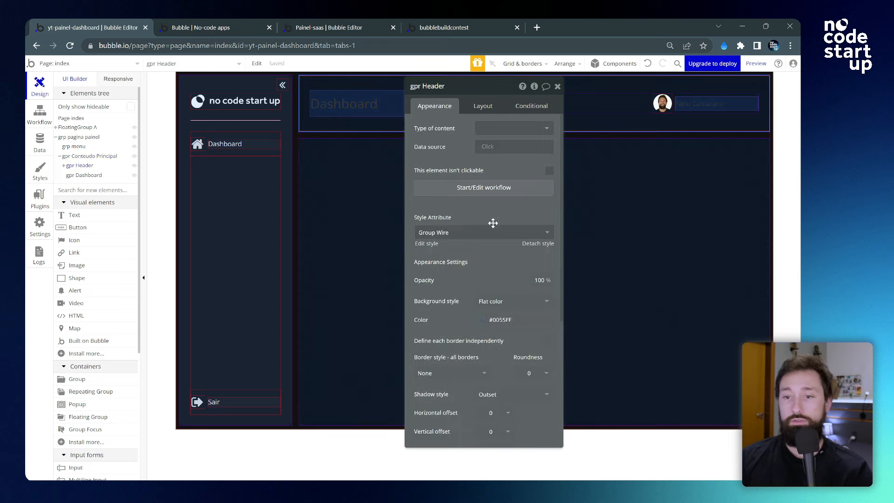
click(469, 231)
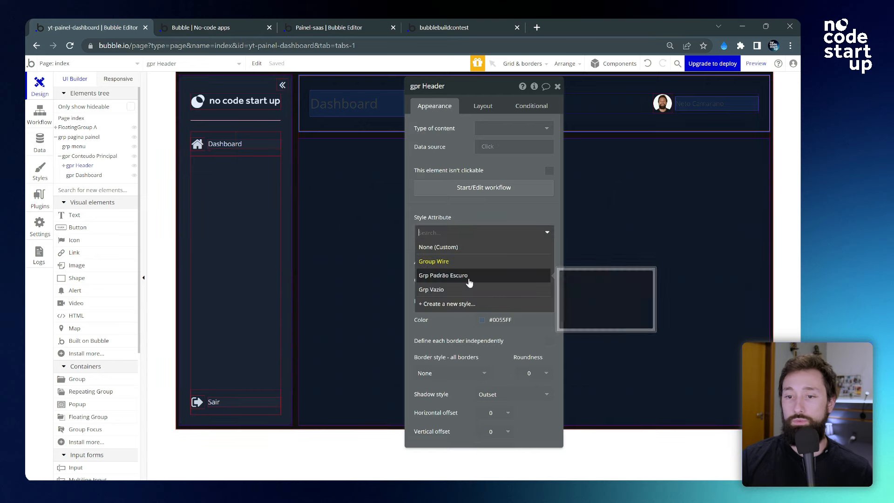
click(468, 281)
- Apply the Grp Padrão Escuro style to the gpr Dashboard group
click(83, 177)
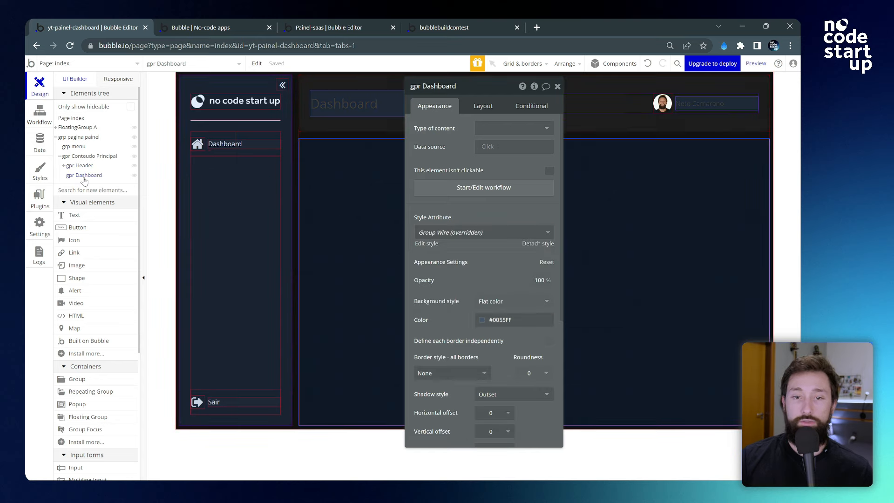
click(484, 235)
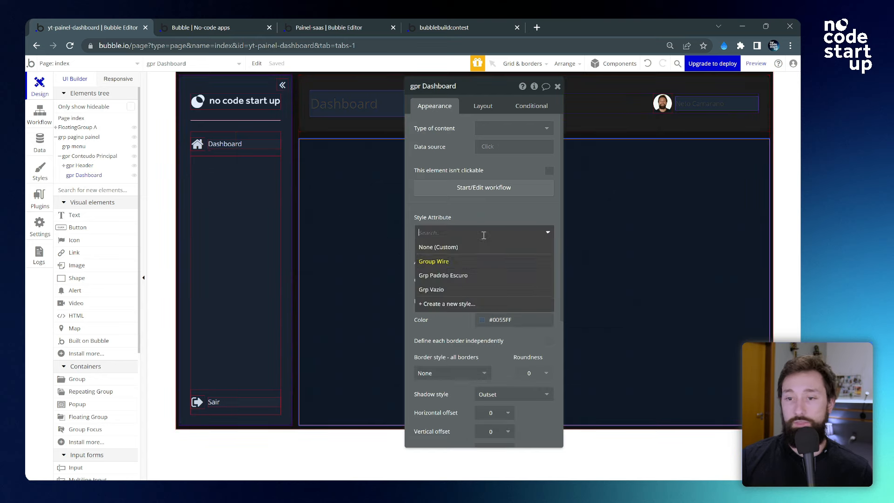
click(467, 276)
- Apply the Txt H1 style to the Dashboard title text in the header
click(455, 111)
click(401, 110)
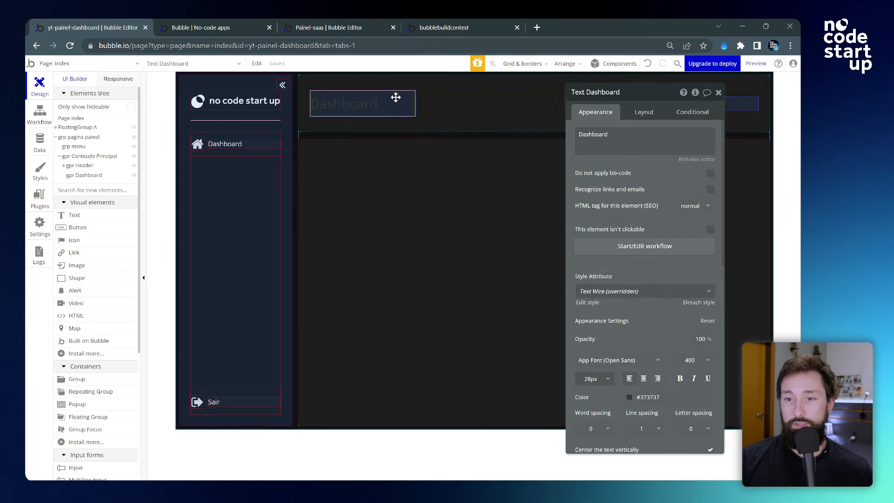
drag(625, 100, 491, 158)
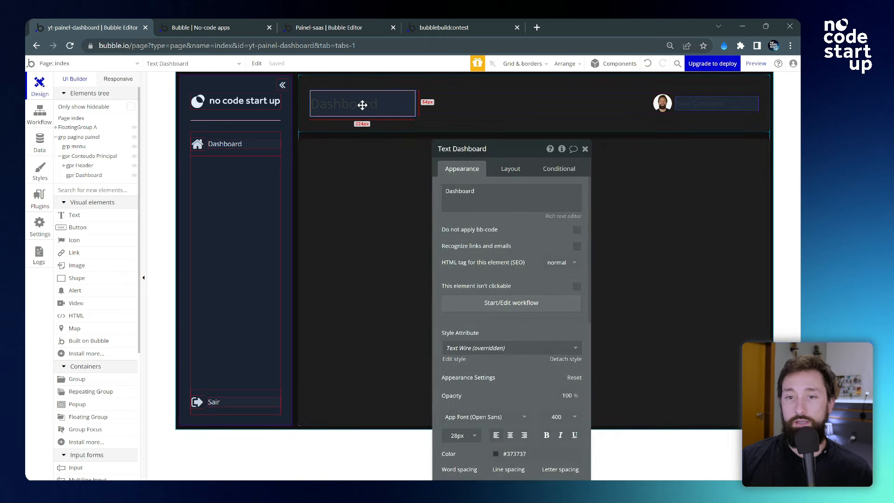
drag(509, 315, 525, 221)
click(529, 250)
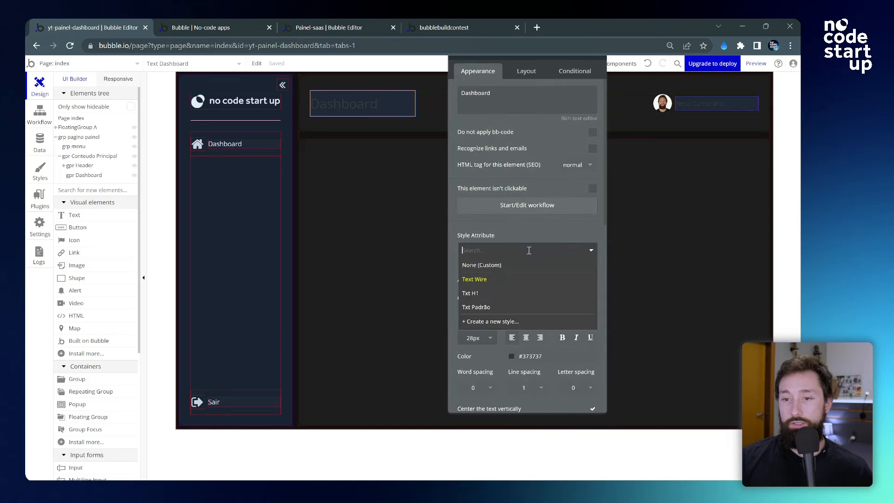
click(505, 293)
drag(505, 159, 398, 193)
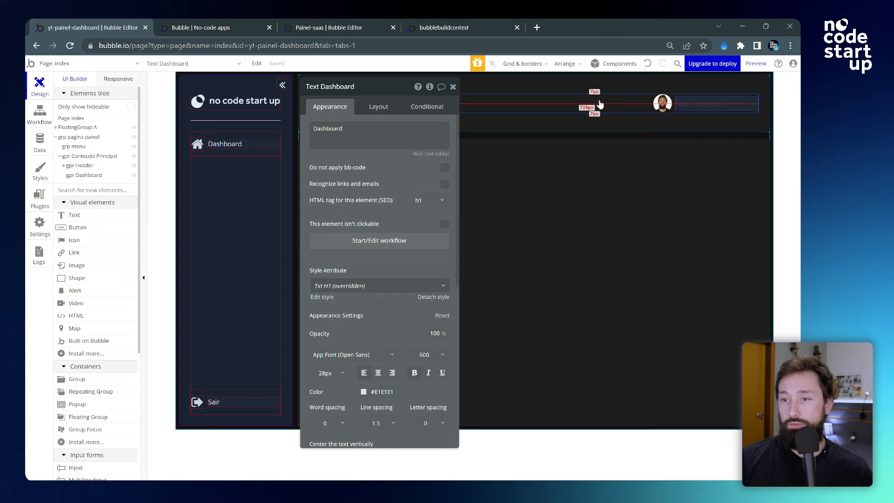
- Apply the Grp Vazio style to Group F, the header group holding the user photo and name
click(599, 101)
click(442, 234)
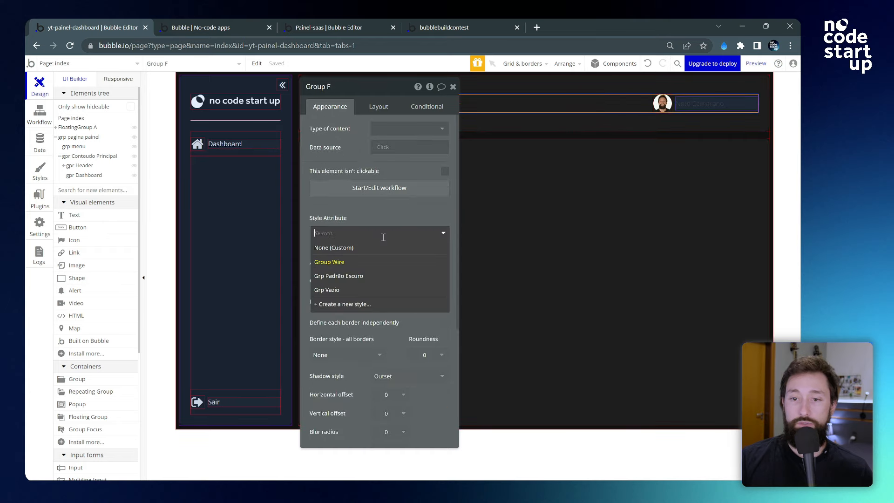
click(344, 291)
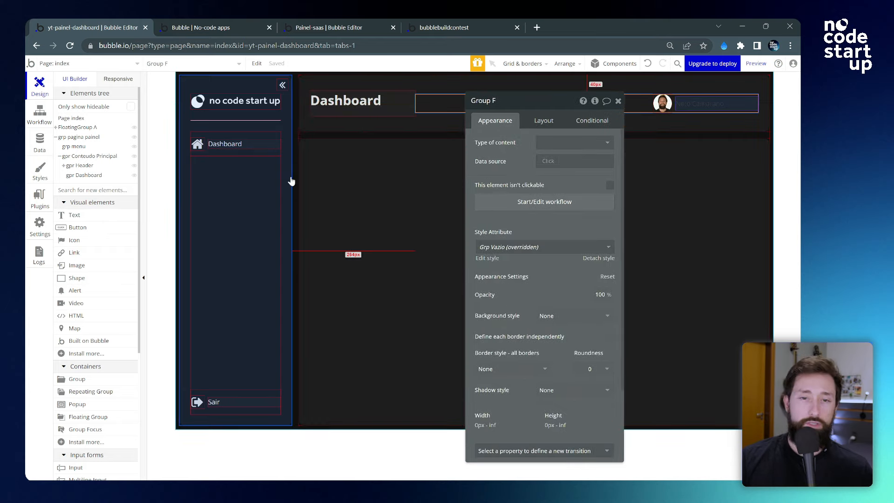
- Apply the Grp Vazio style to the grp menu group
click(290, 179)
click(501, 247)
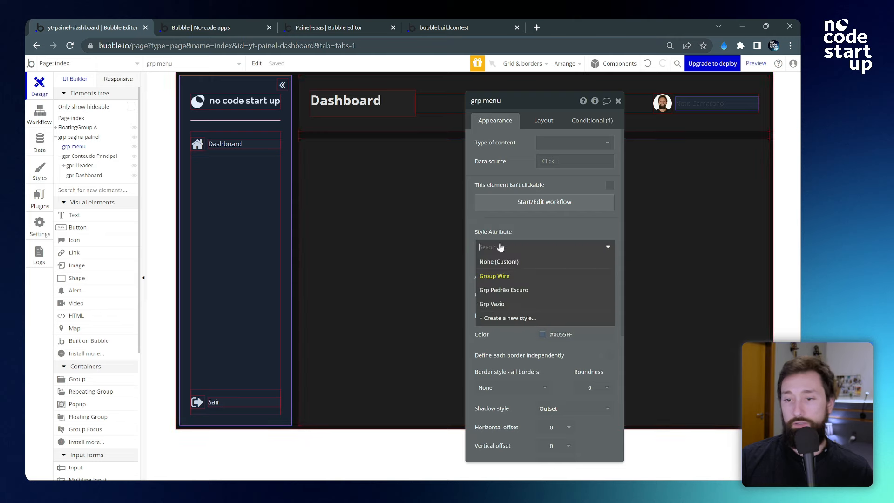
click(491, 304)
click(403, 205)
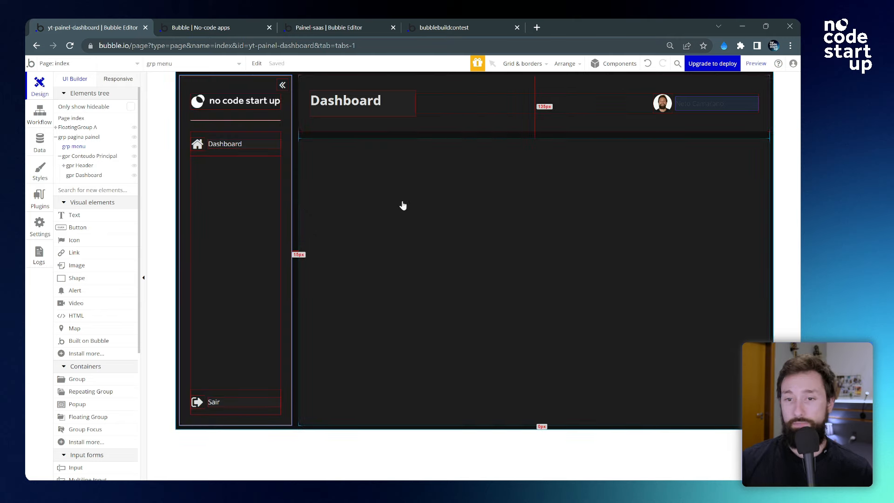
- Apply the Txt Padrão style to the user name text in the header
click(717, 106)
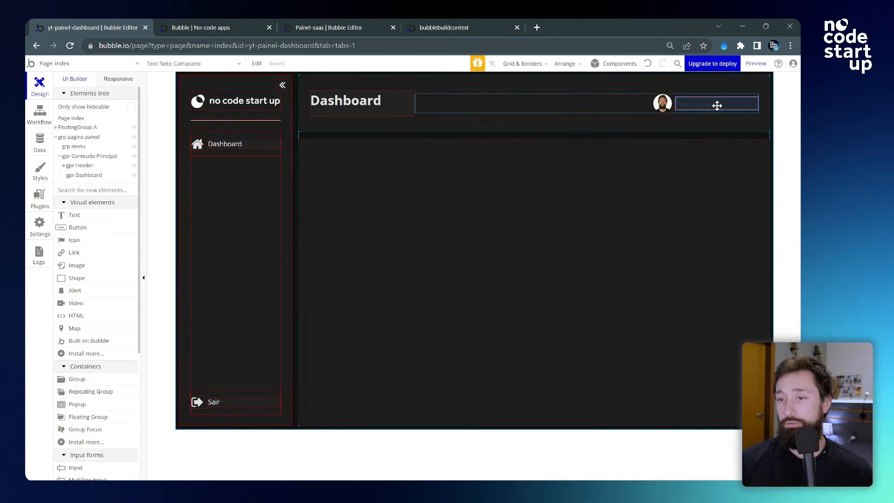
double_click(717, 106)
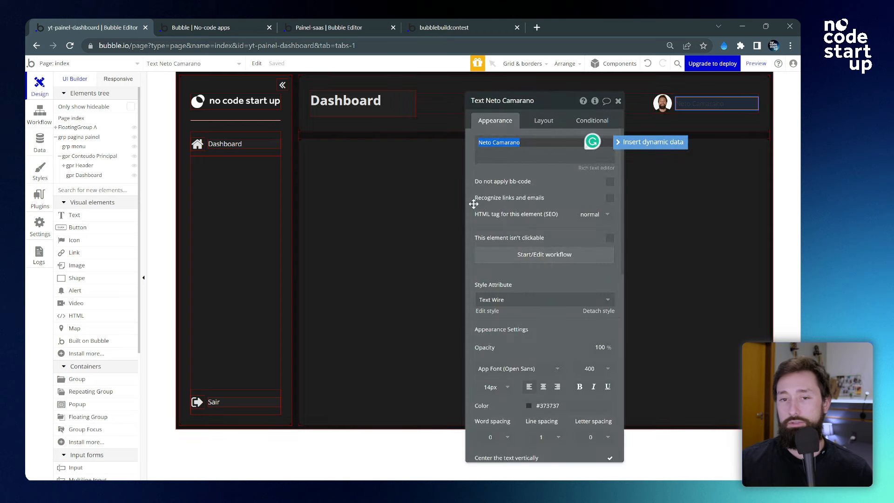
click(513, 302)
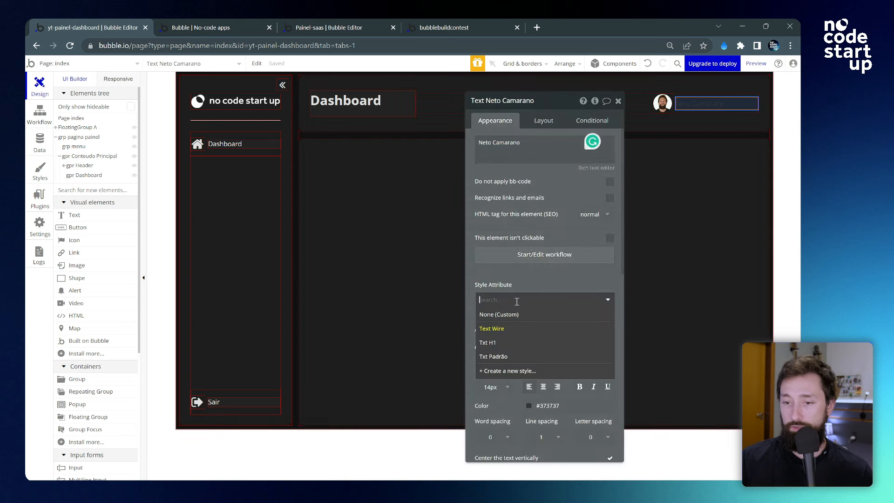
click(515, 357)
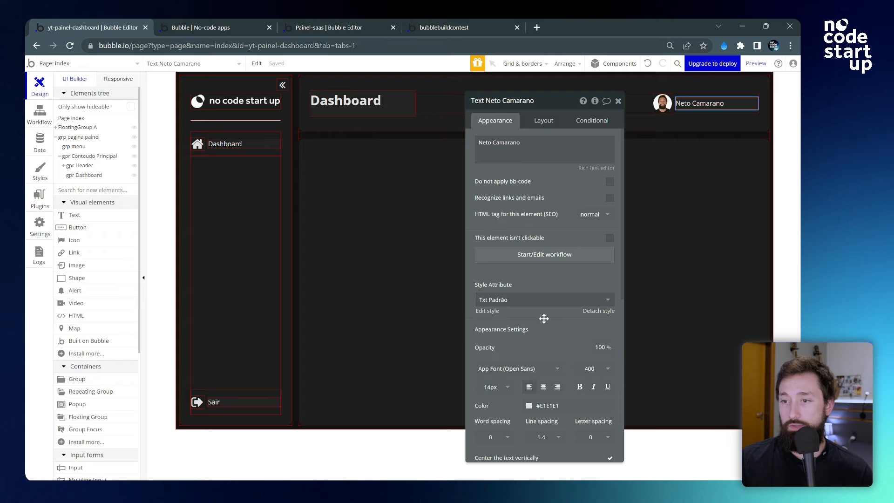
drag(565, 200, 535, 201)
click(588, 102)
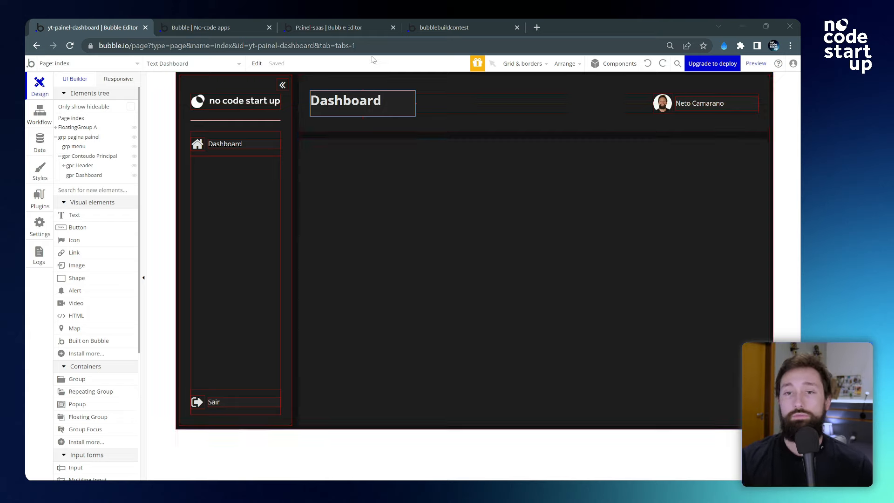
- Switch to the app preview and test collapsing and expanding the side menu
click(325, 21)
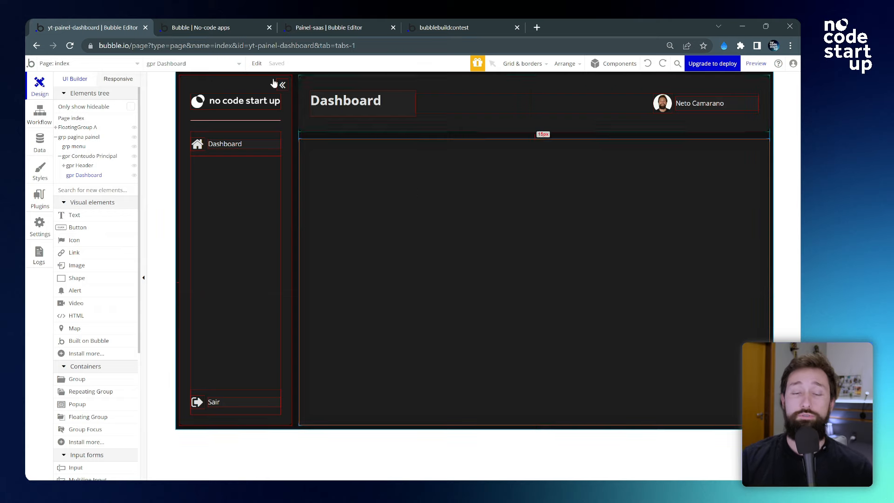
click(209, 27)
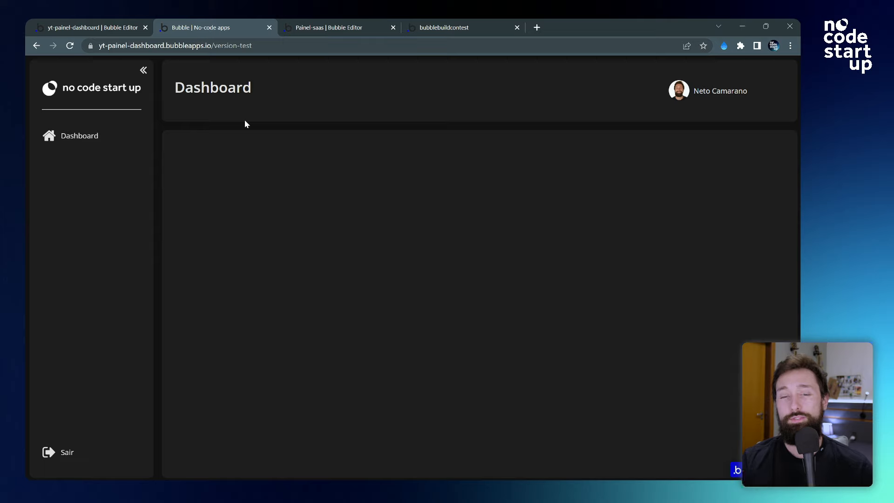
click(144, 71)
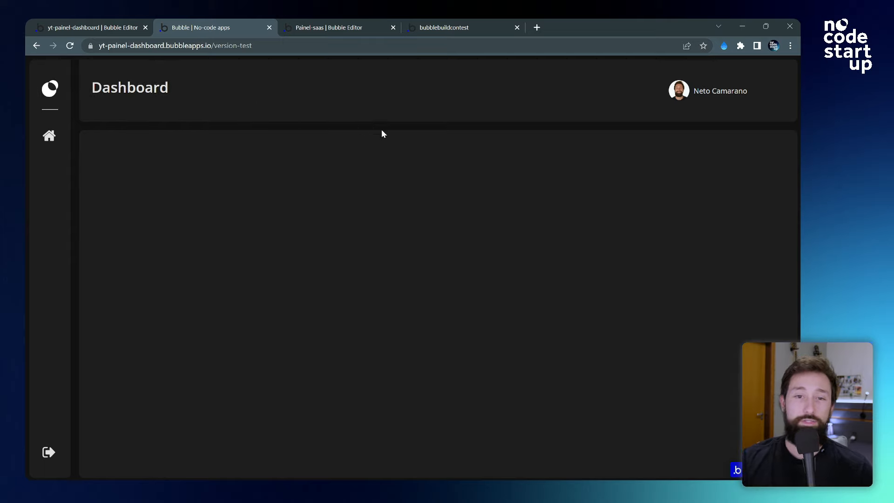
mouse_move(98, 76)
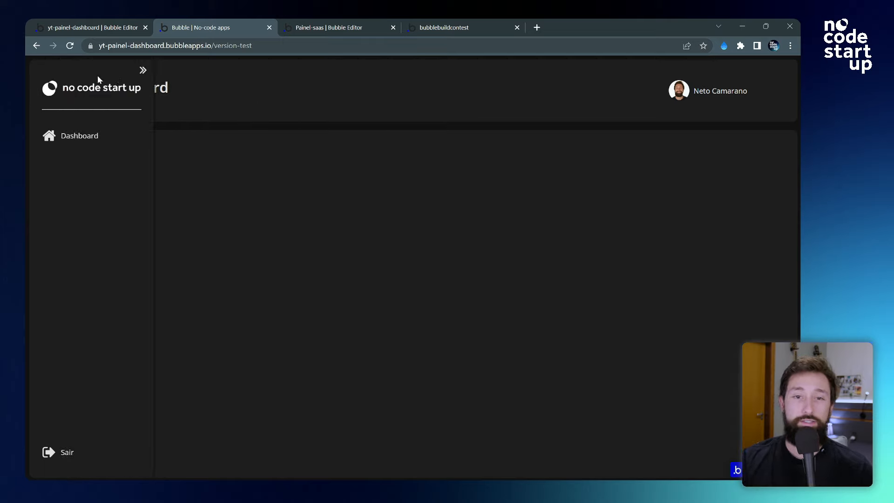
click(142, 73)
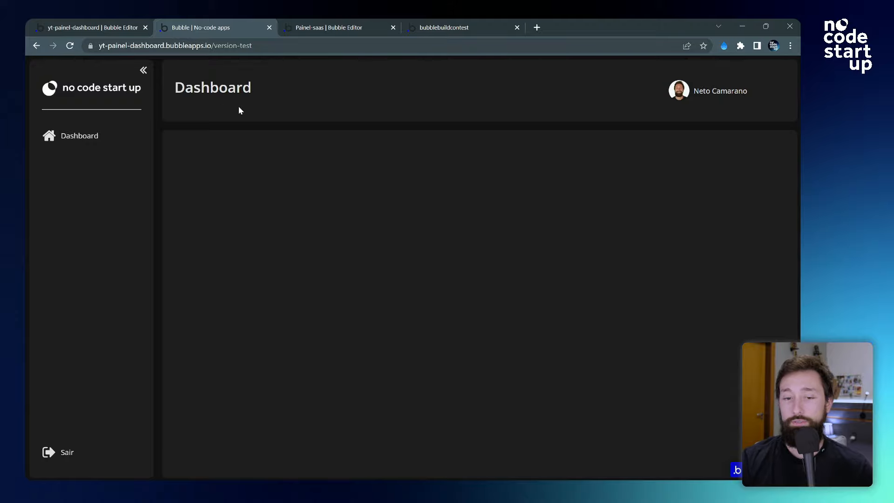
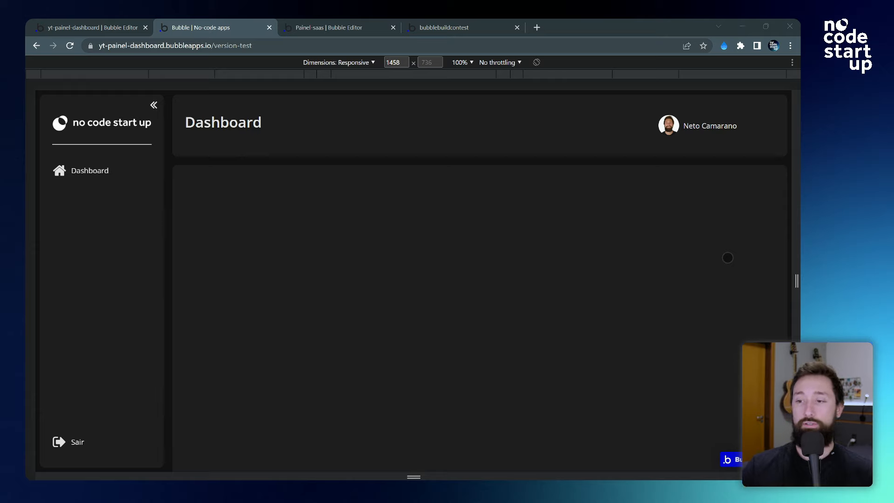
- Check the responsive layout by collapsing the side menu at 877 px and narrowing the preview to 519 px wide
drag(797, 279, 646, 279)
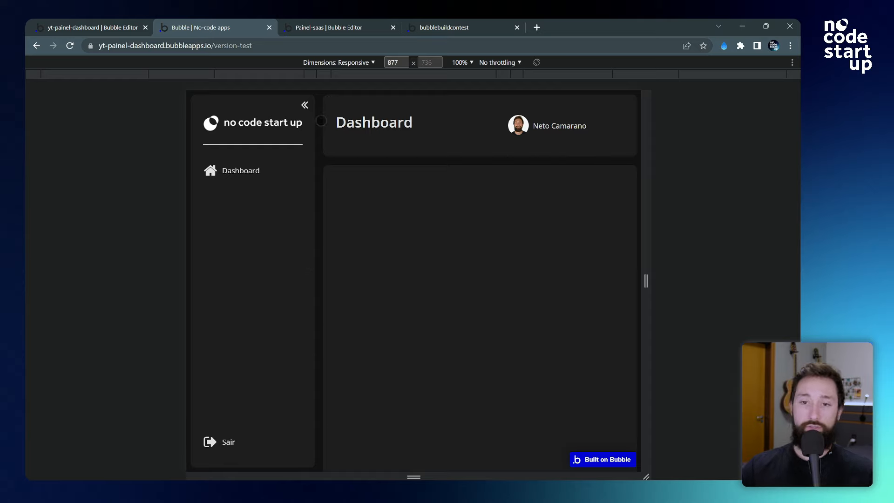
click(305, 105)
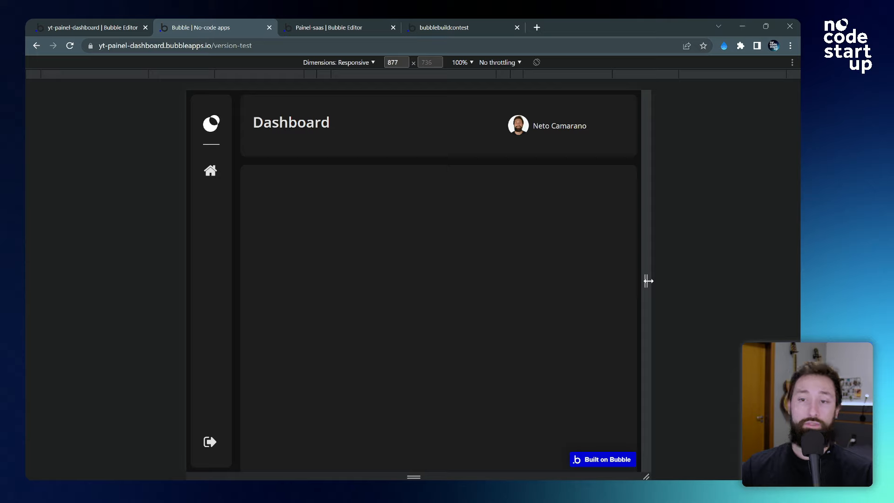
drag(648, 281, 582, 284)
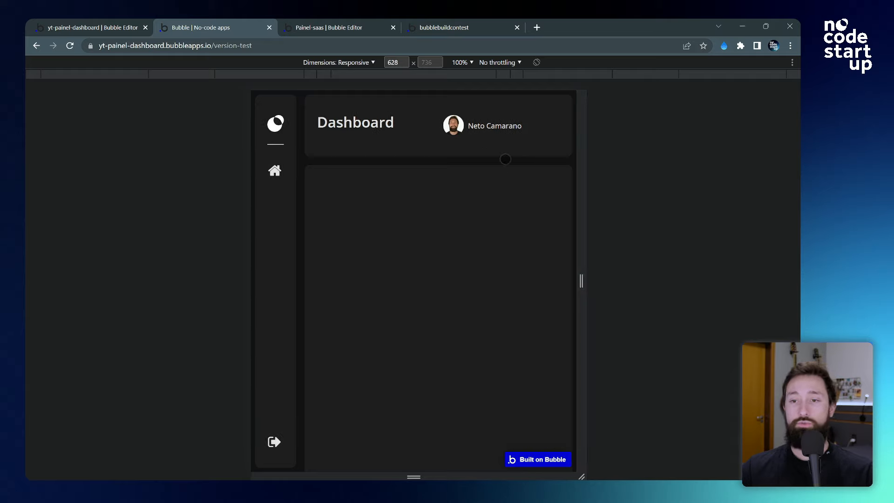
drag(581, 279, 583, 283)
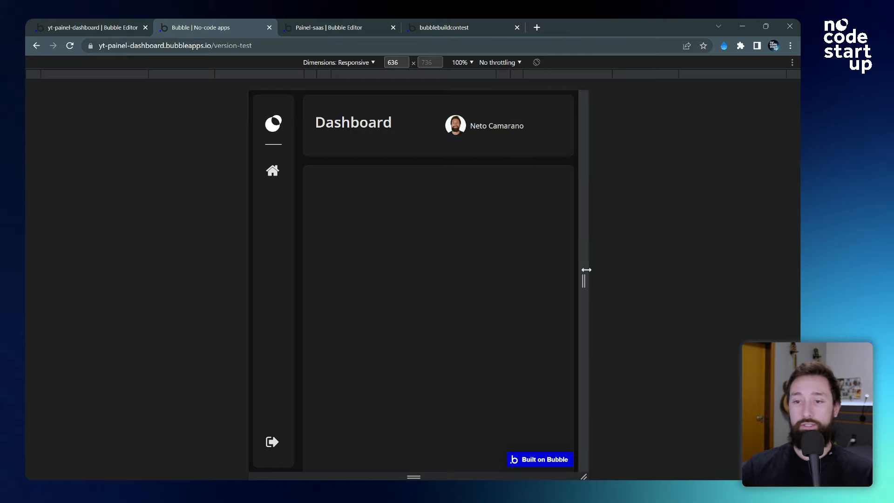
drag(586, 269, 551, 279)
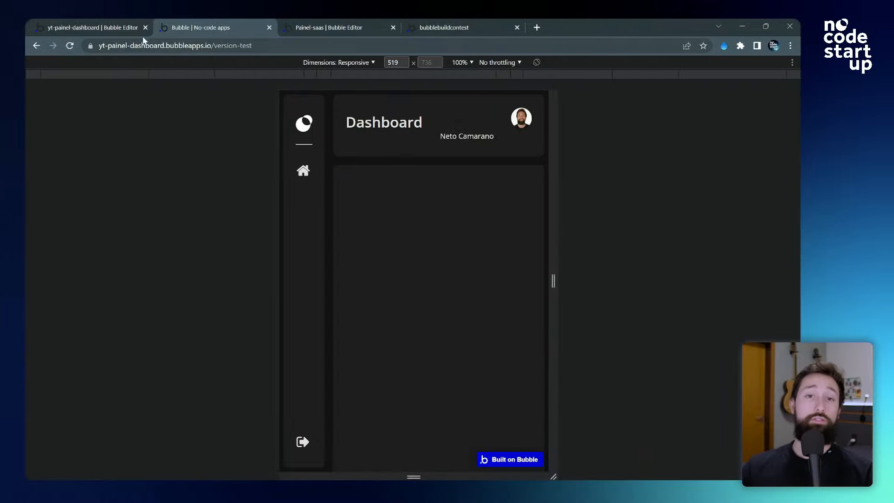
- Return to the editor and add a second condition to grp menu that applies when Current page width ≤ 880
click(117, 26)
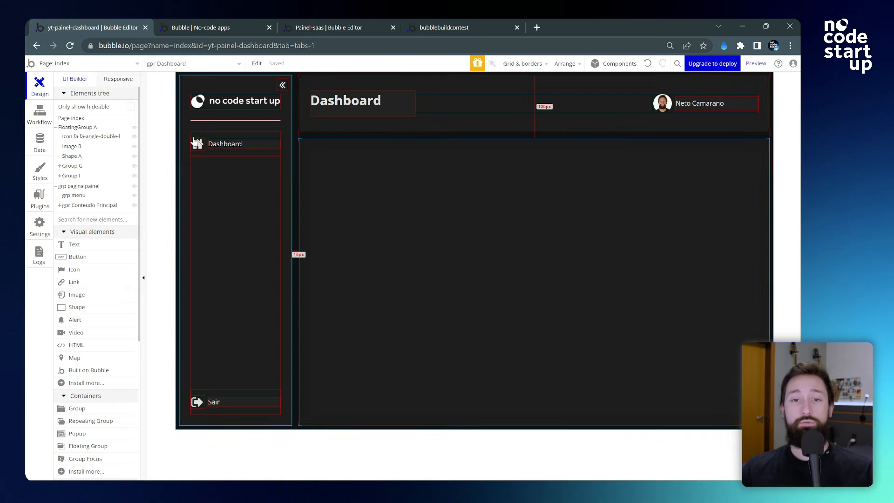
click(232, 82)
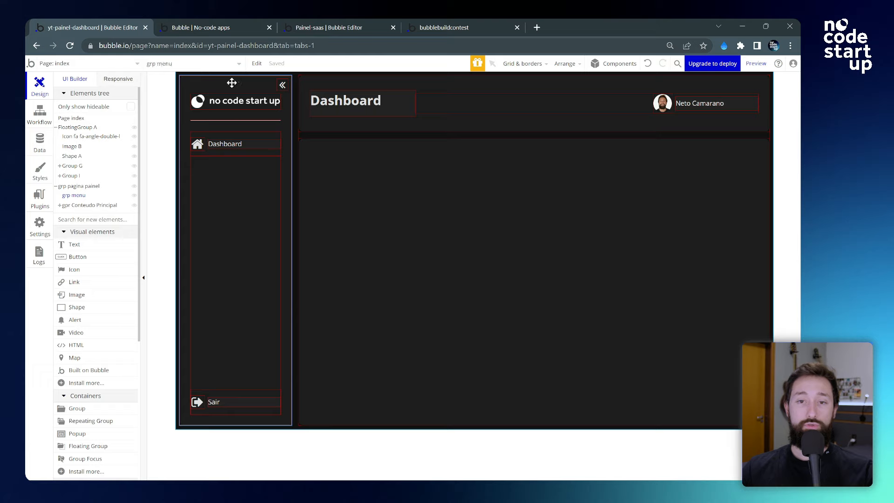
key(Escape)
click(73, 195)
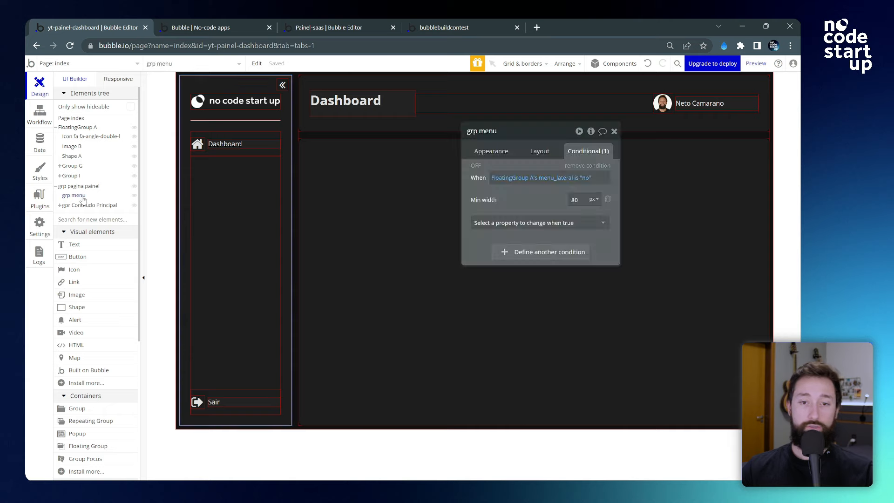
drag(493, 139, 456, 137)
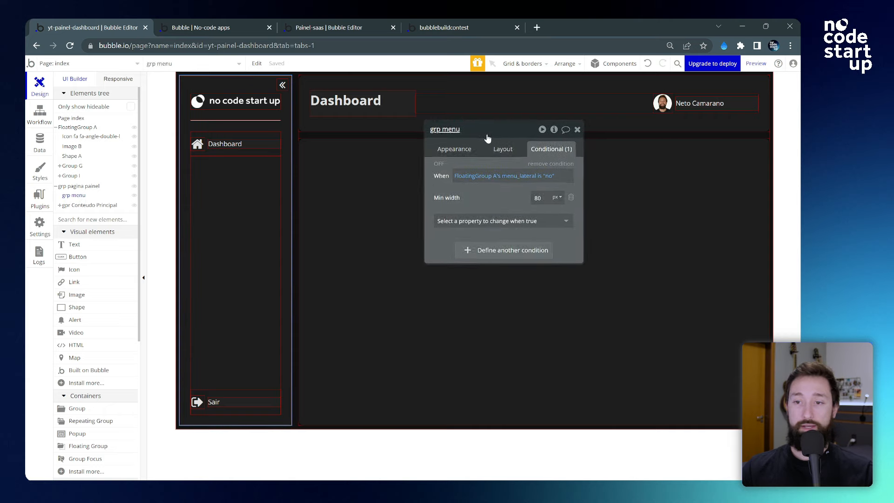
click(516, 251)
click(463, 251)
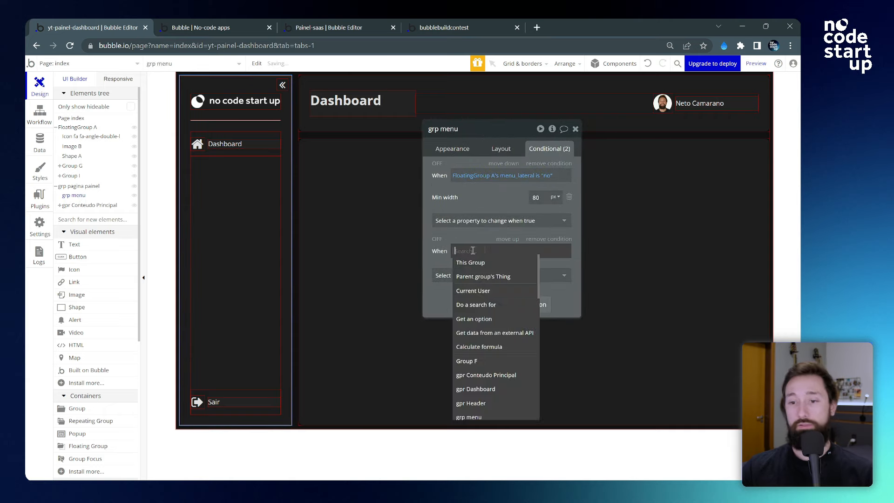
text(page)
click(494, 276)
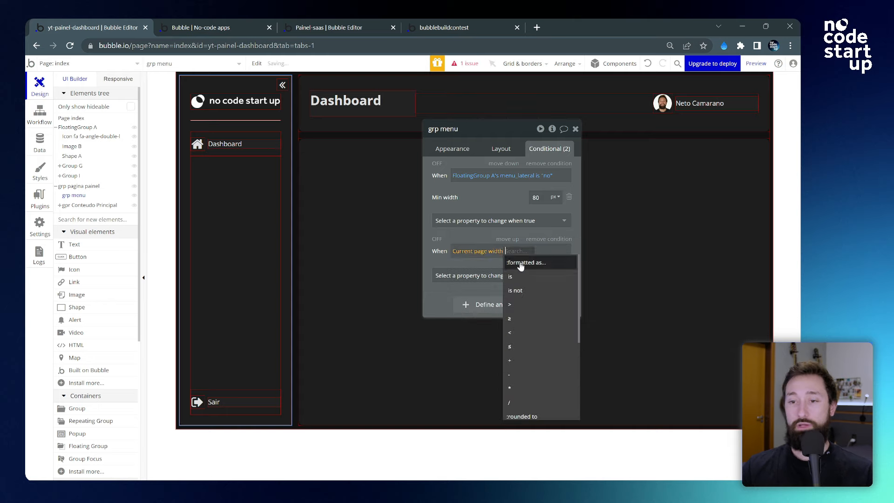
click(535, 349)
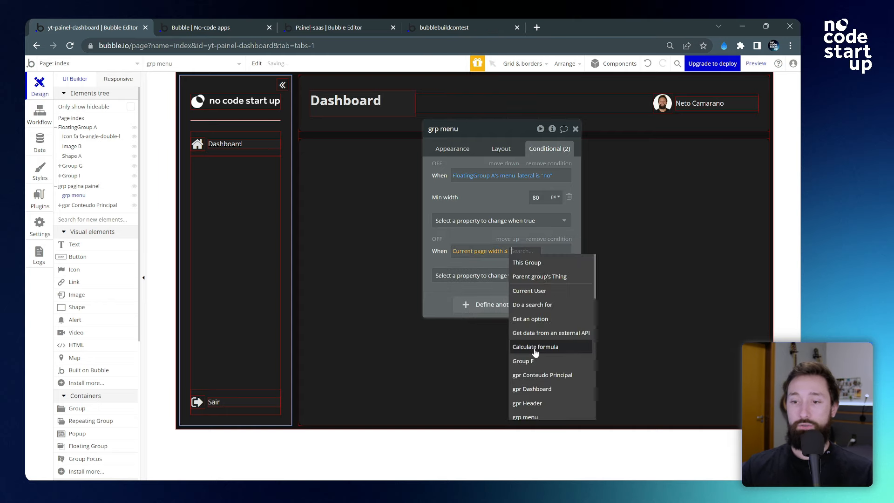
text(880)
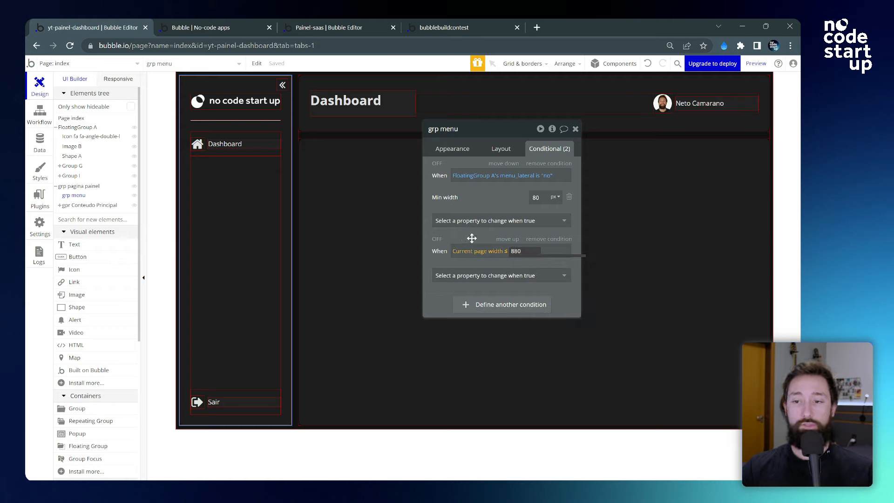
click(471, 238)
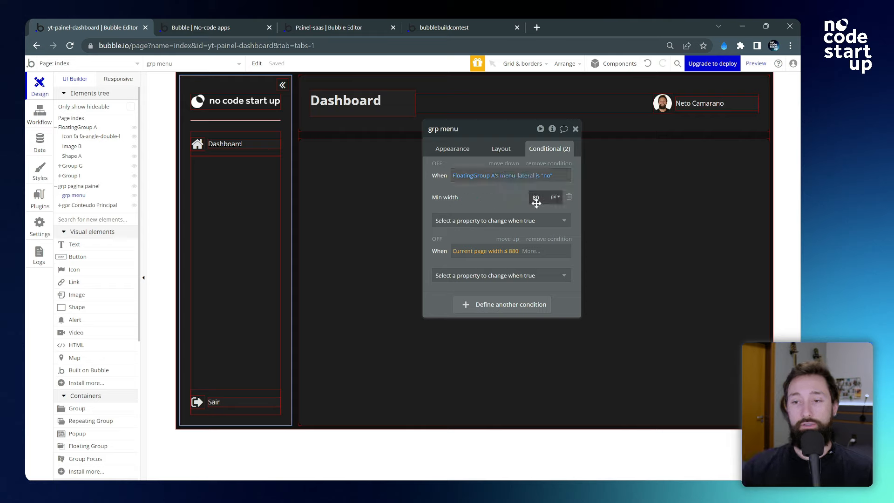
- Set grp menu's minimum width to 80 px in its Current page width ≤ 880 condition
click(548, 279)
text(min)
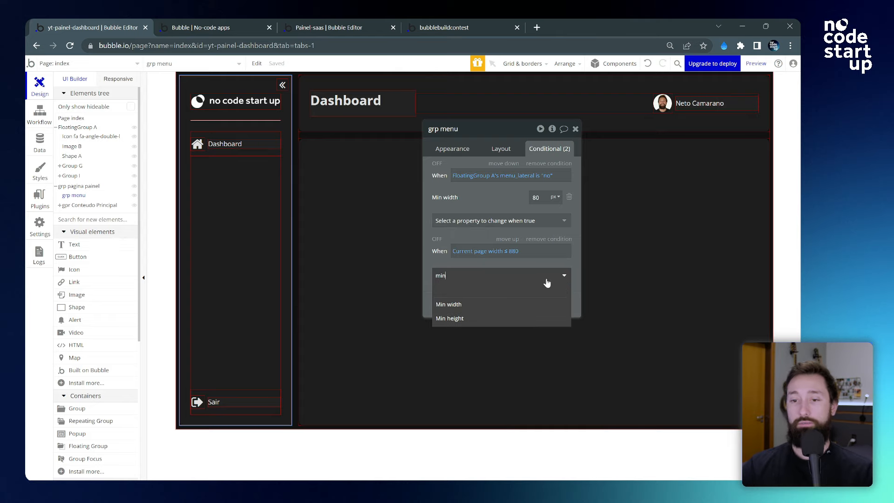
click(487, 303)
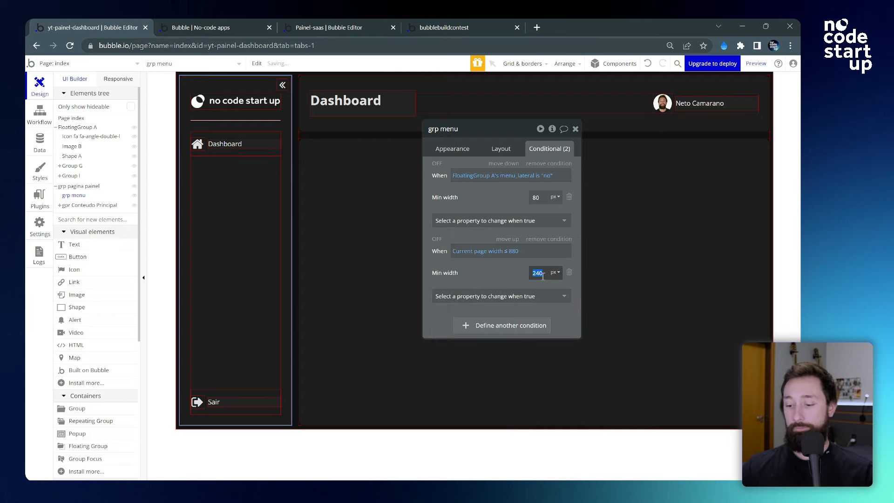
click(505, 277)
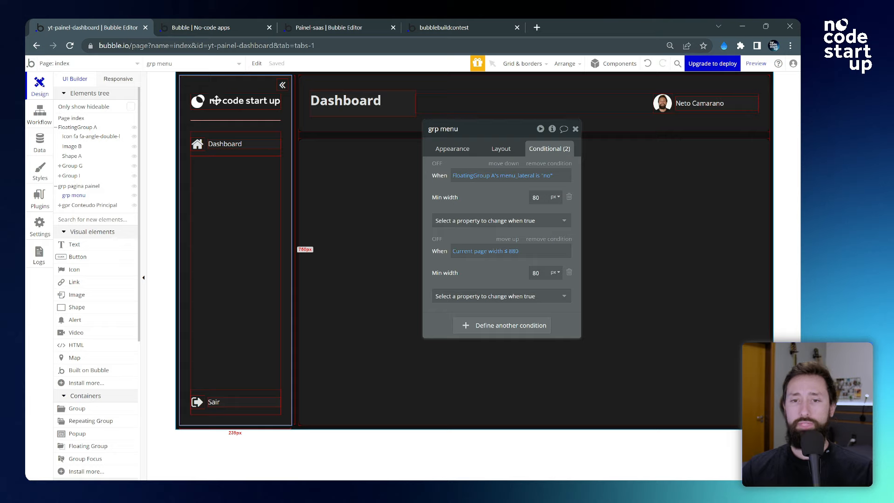
click(575, 129)
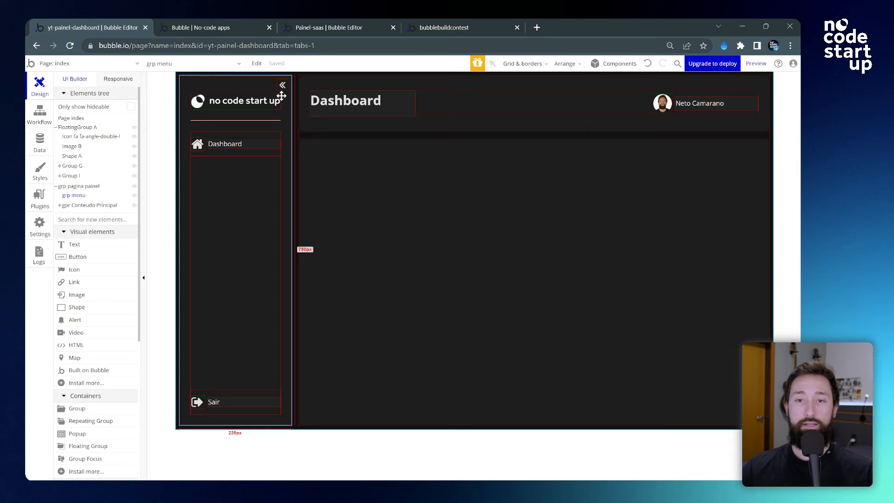
- Review the conditions of FloatingGroup A and its collapse icon, and create a click workflow for the logo image
click(78, 129)
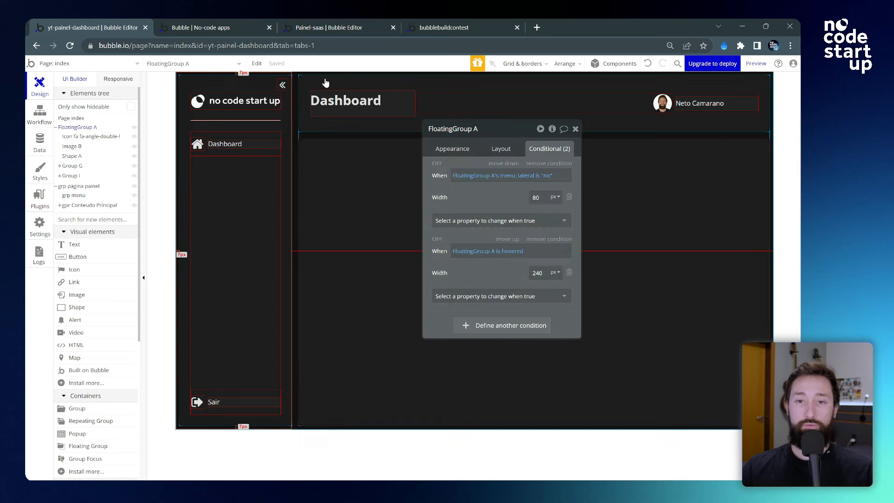
click(281, 85)
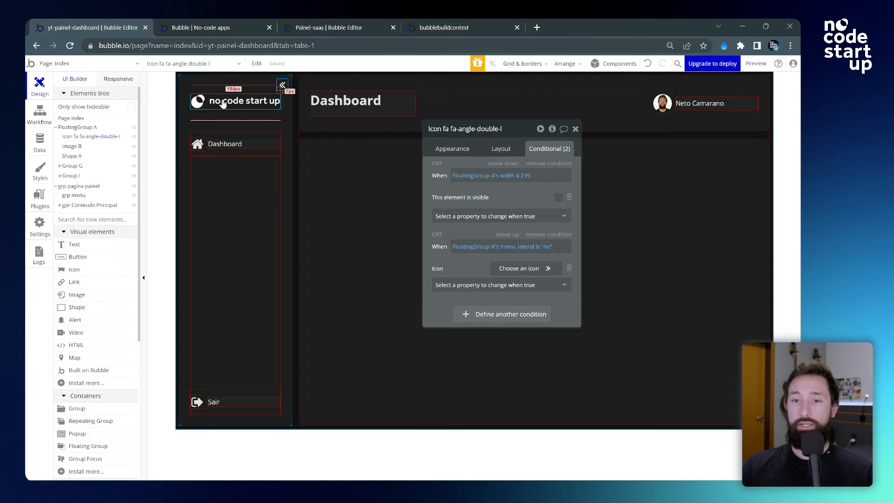
click(249, 100)
click(448, 148)
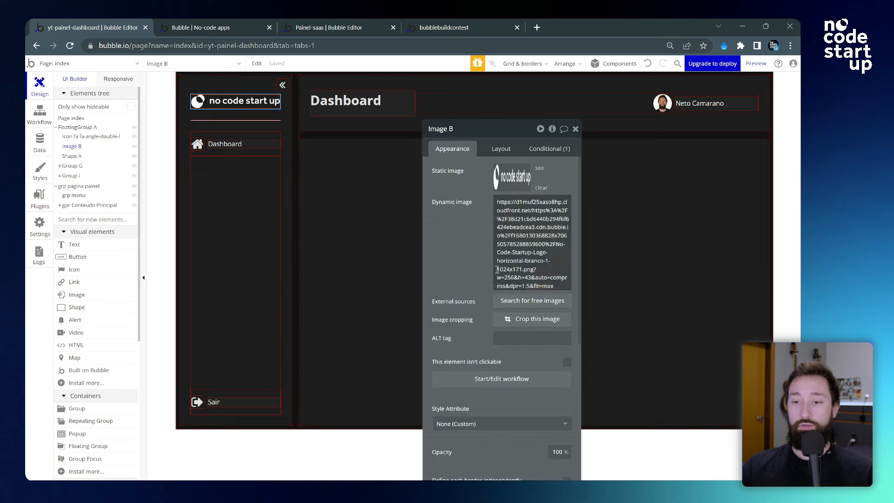
click(502, 378)
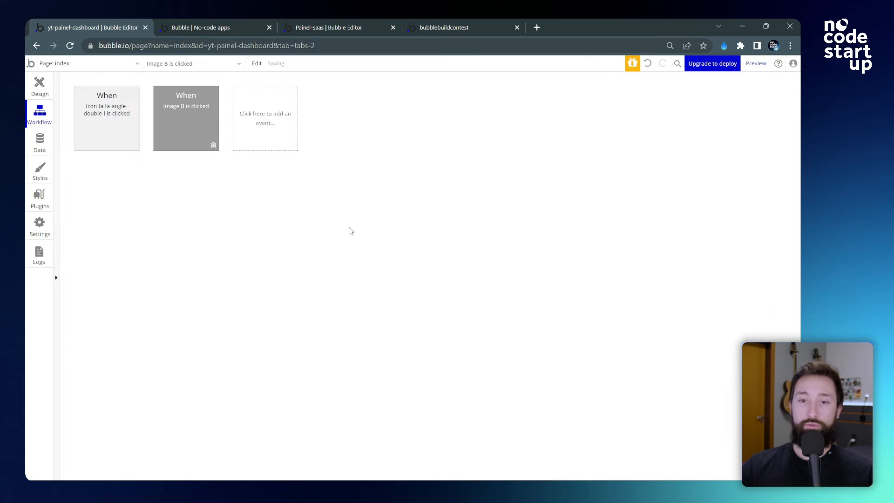
- Copy the Set state action for menu_lateral from the collapse icon's workflow into the Image B click workflow
click(98, 115)
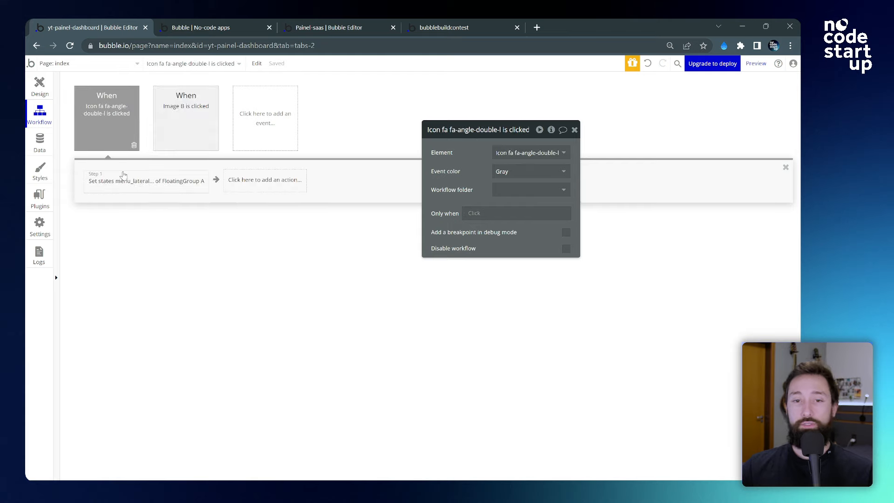
mouse_move(126, 182)
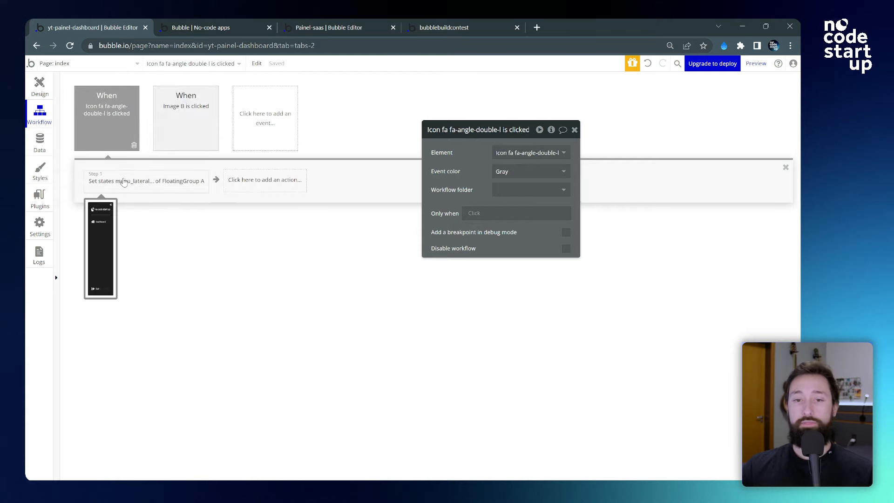
right_click(125, 183)
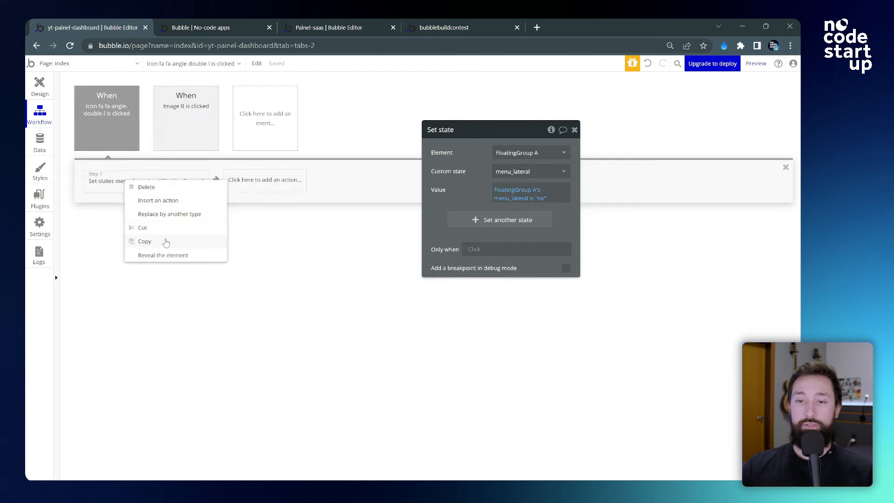
click(159, 242)
click(177, 134)
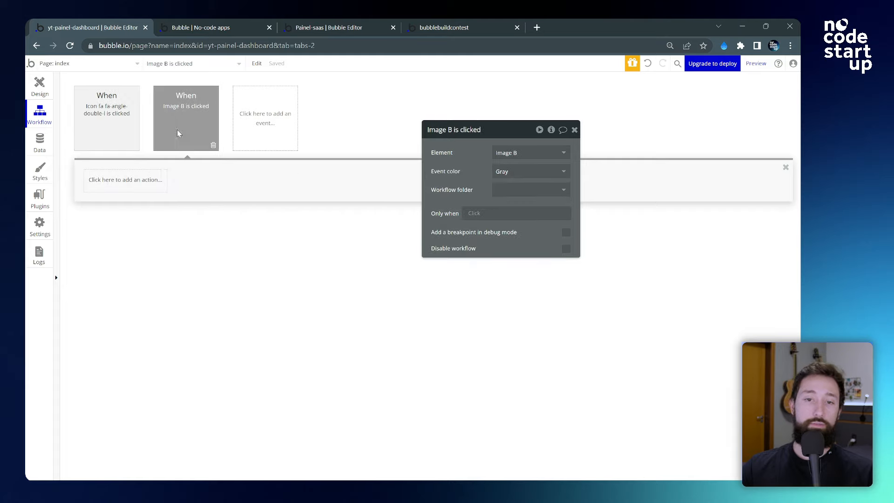
right_click(114, 186)
click(138, 196)
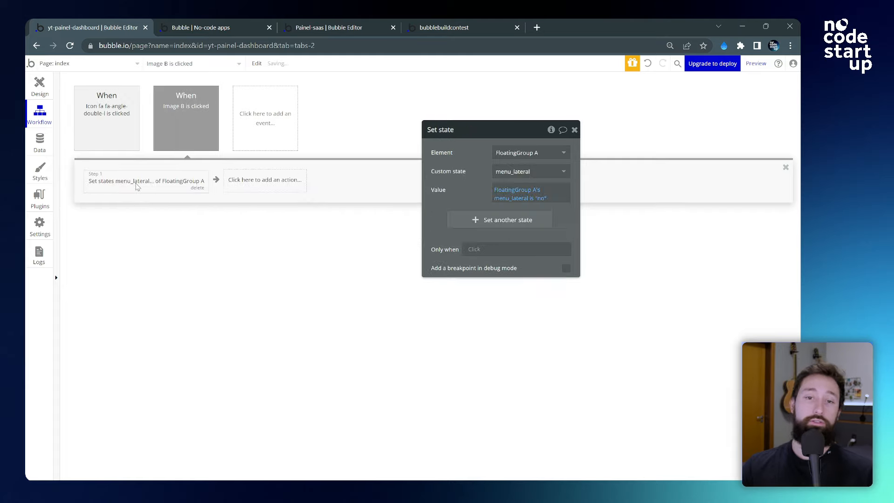
mouse_move(138, 186)
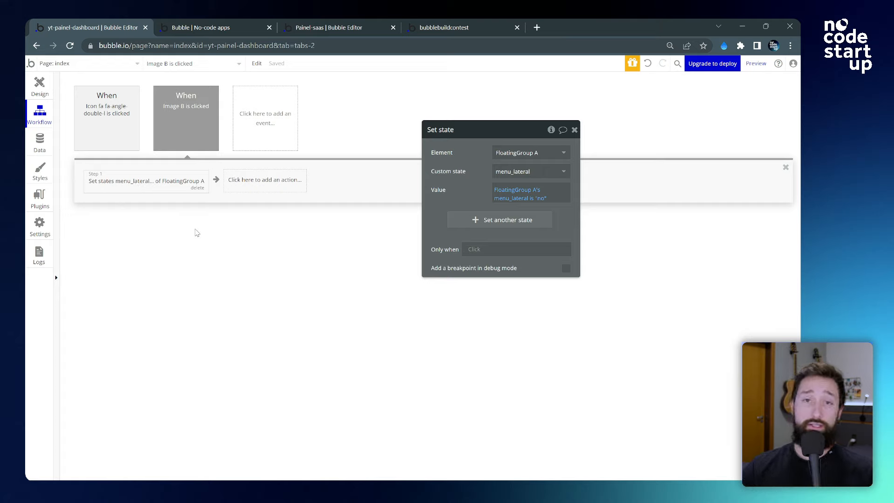
- Return to the page design and give the header's user name text a condition for Current page width ≤ 640
click(40, 87)
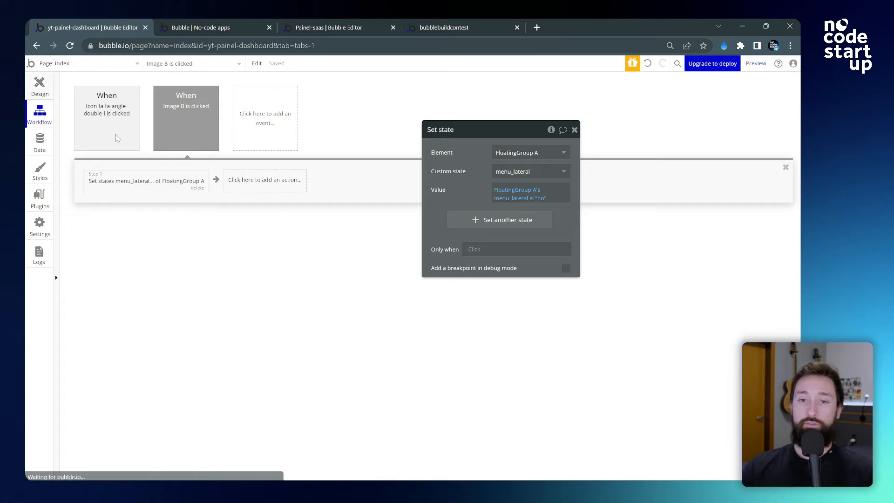
click(574, 131)
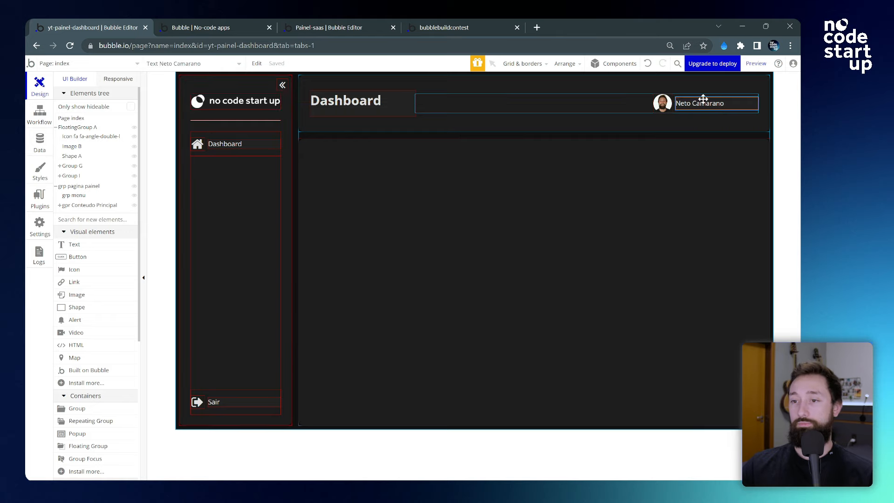
double_click(698, 100)
click(550, 152)
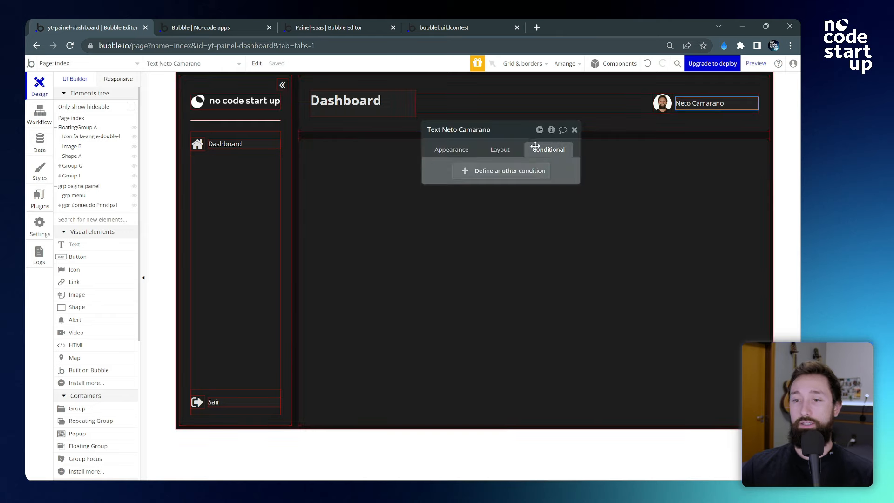
click(515, 172)
click(472, 176)
text(pag)
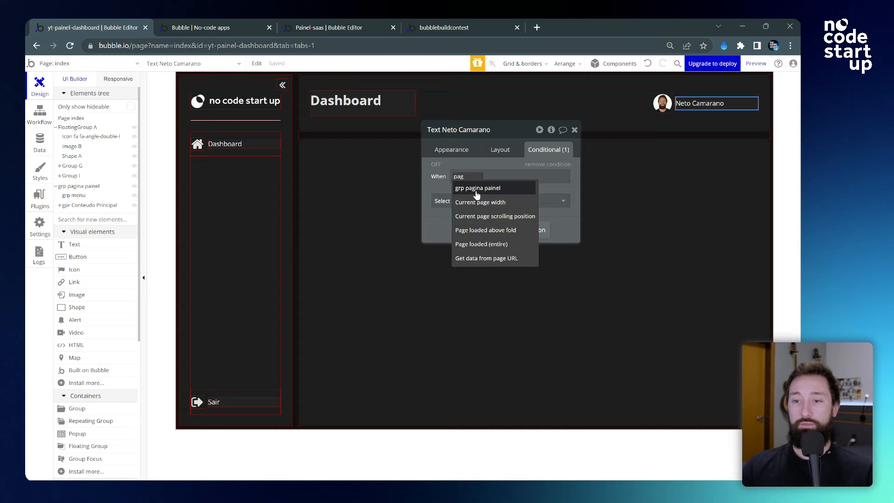
click(484, 202)
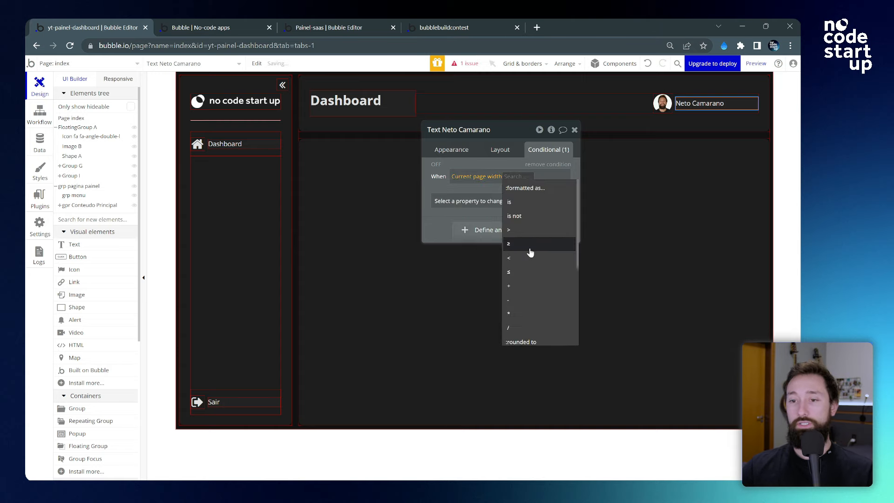
click(527, 271)
click(508, 161)
click(519, 176)
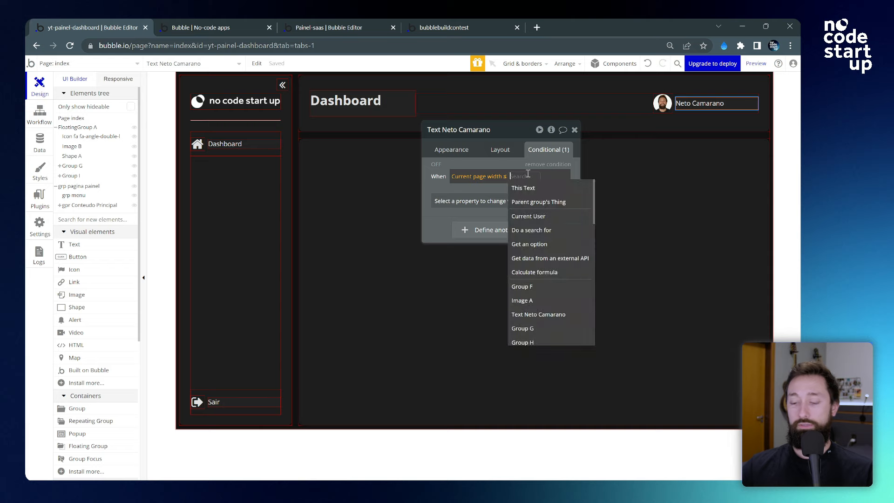
text(640)
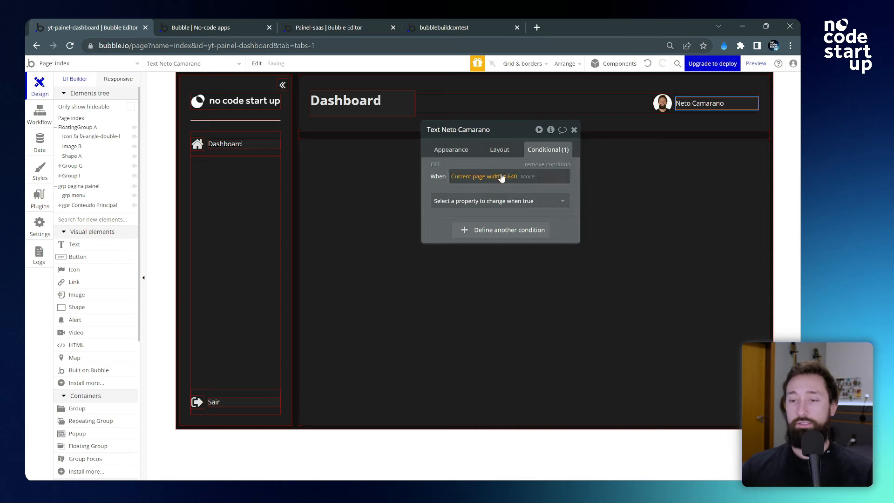
- Hide the user name text when its page width condition is true, and check that Collapse when hidden is enabled
click(516, 201)
click(495, 230)
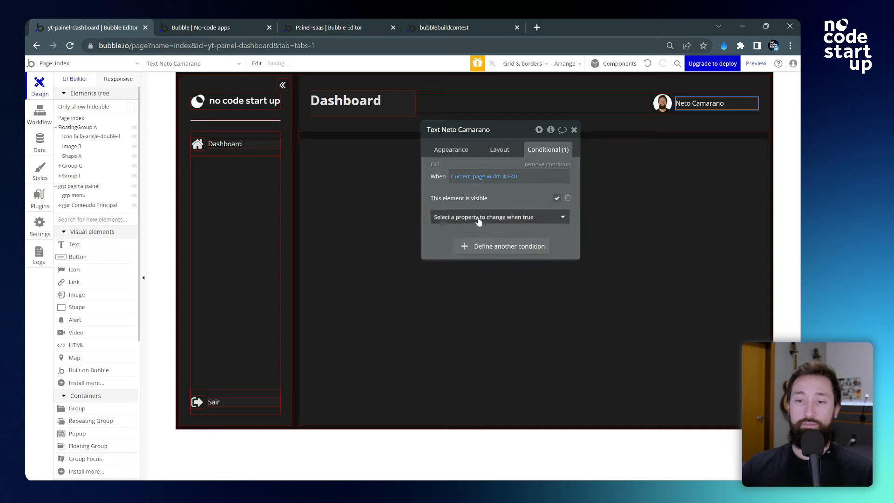
click(556, 199)
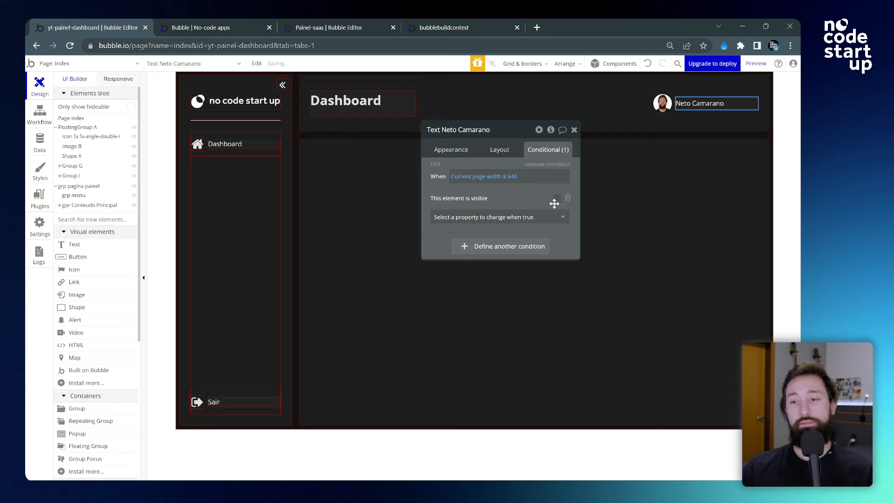
click(501, 150)
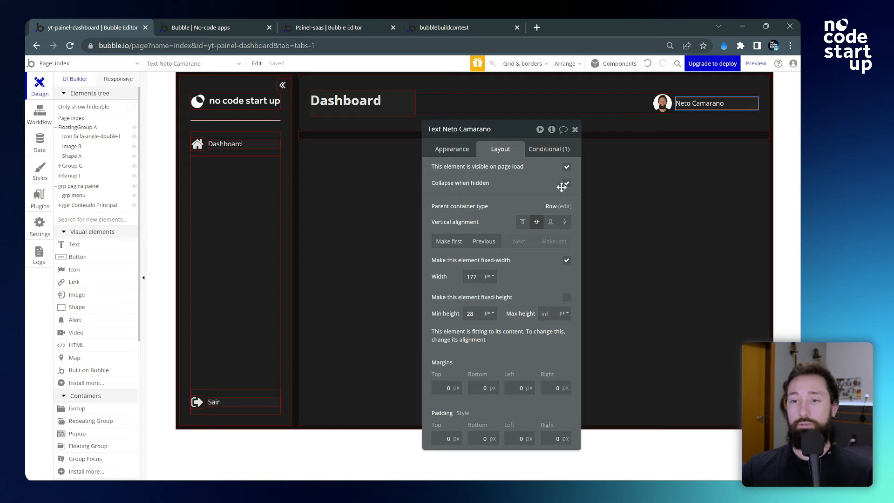
click(554, 150)
- Copy the Current page width ≤ 640 expression from the user name text into a third condition on grp menu
right_click(508, 179)
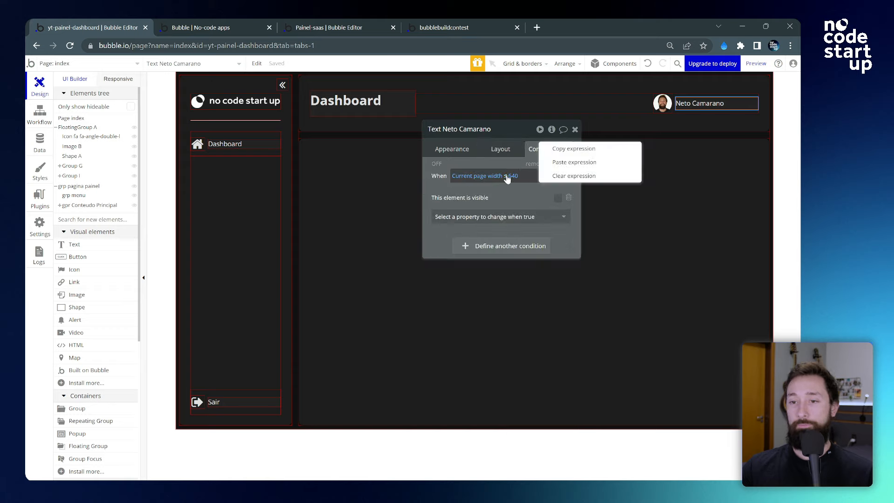
click(576, 149)
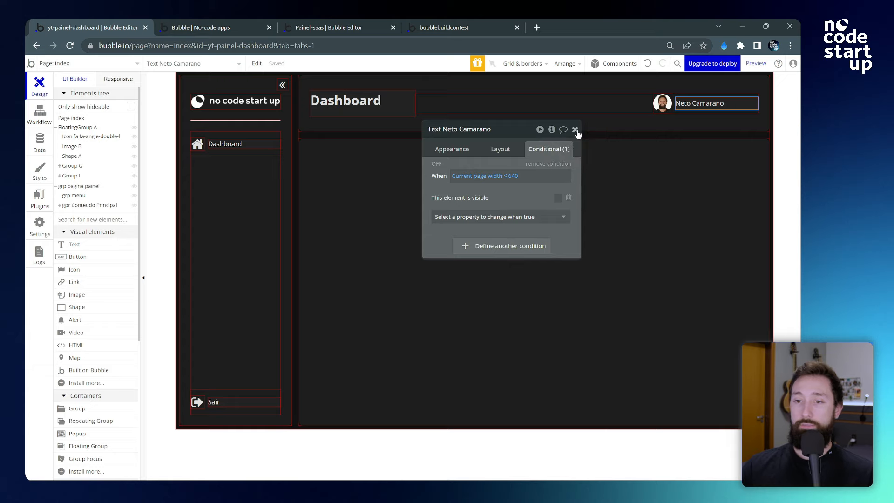
click(576, 130)
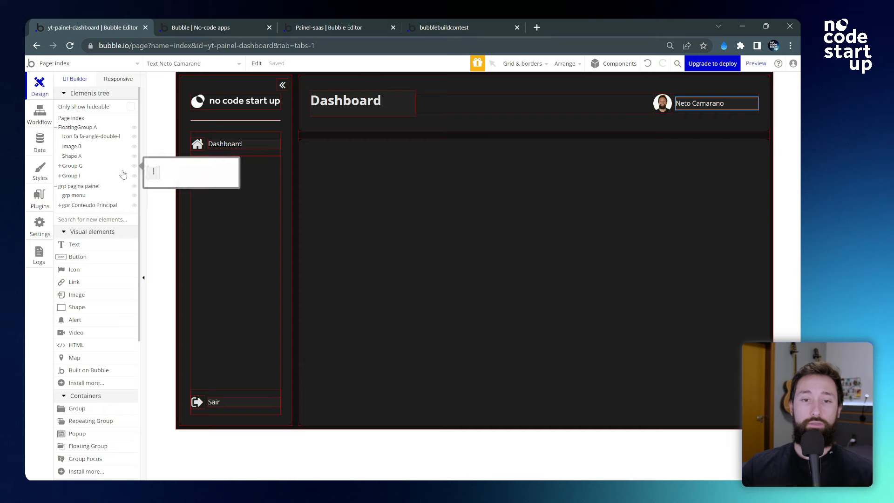
click(79, 196)
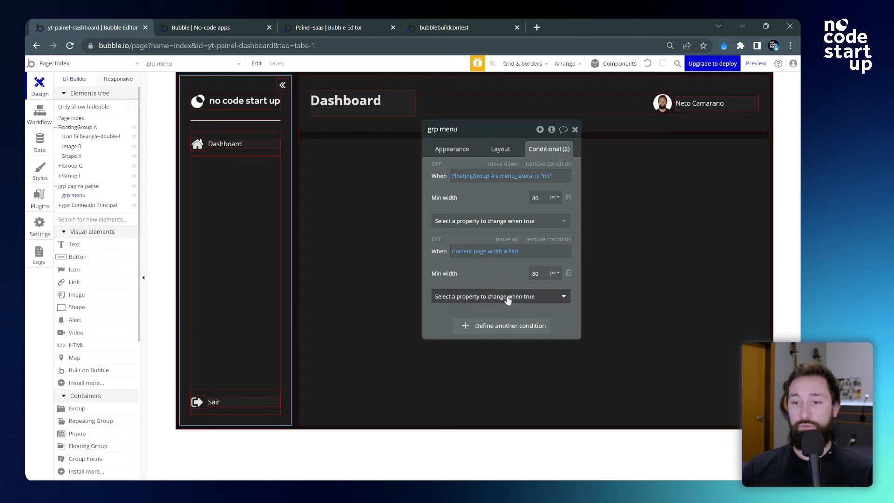
click(507, 326)
click(484, 331)
click(531, 309)
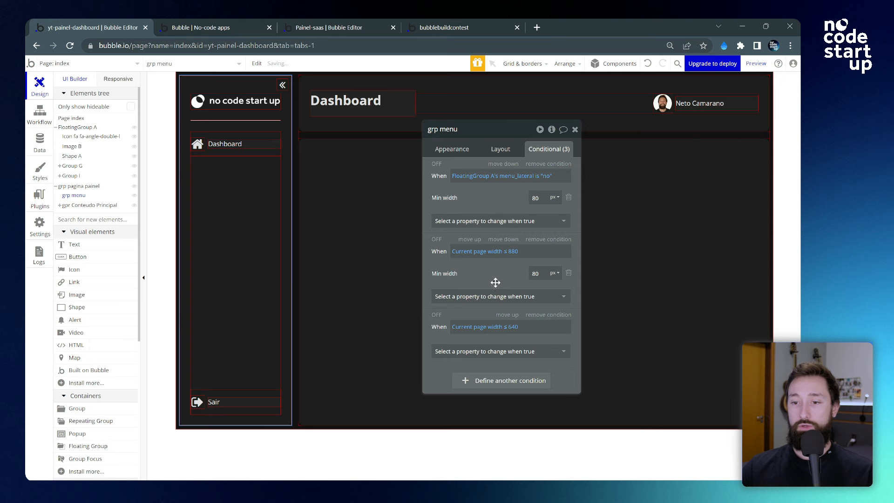
- Add the This element is visible property to grp menu's ≤ 640 condition and check the group's collapse setting
drag(495, 282, 480, 229)
click(516, 298)
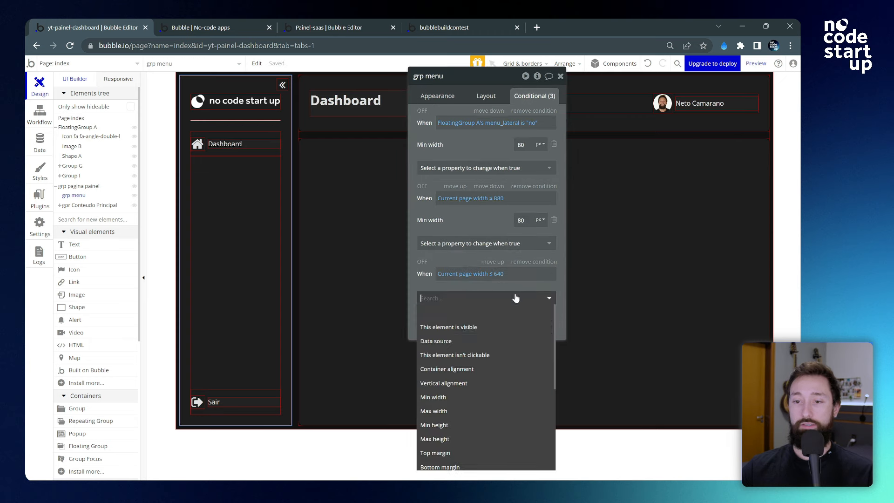
click(489, 326)
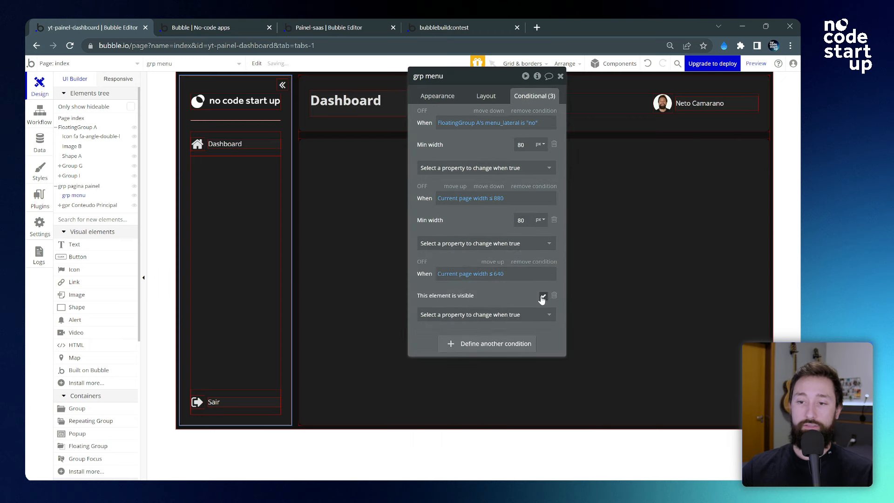
click(486, 96)
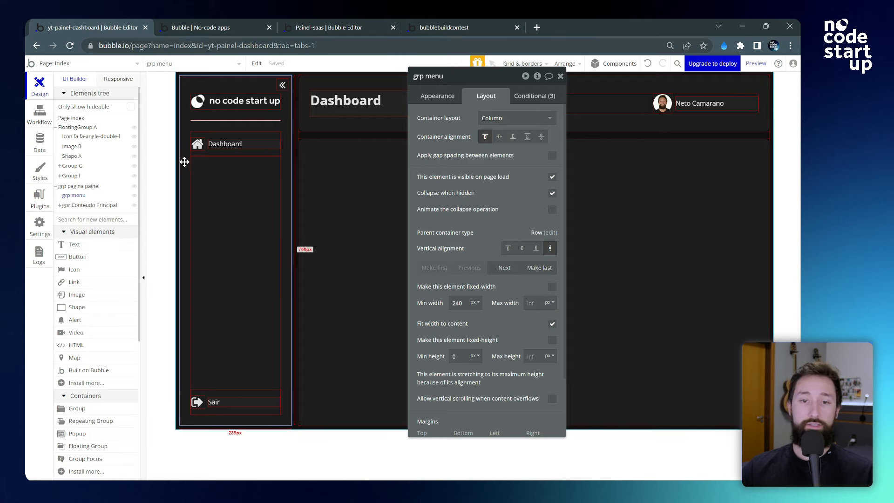
- Add a third condition to FloatingGroup A and paste the copied Current page width ≤ 640 expression into it
click(80, 129)
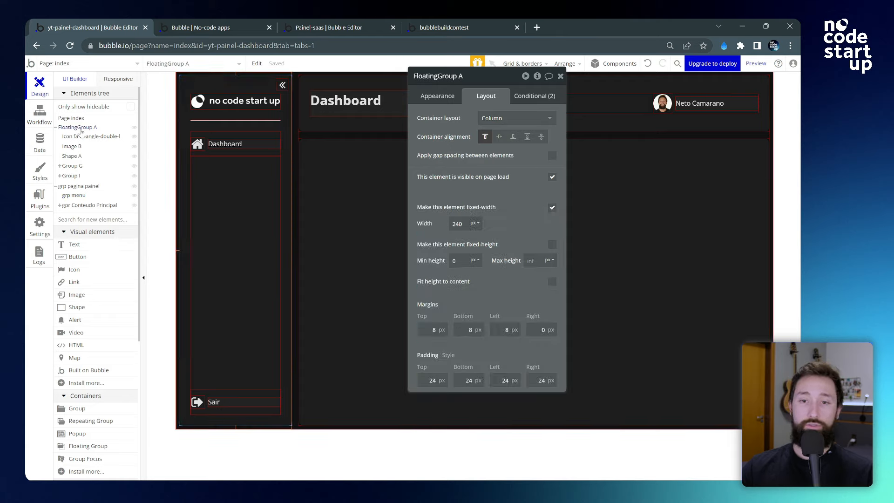
click(523, 95)
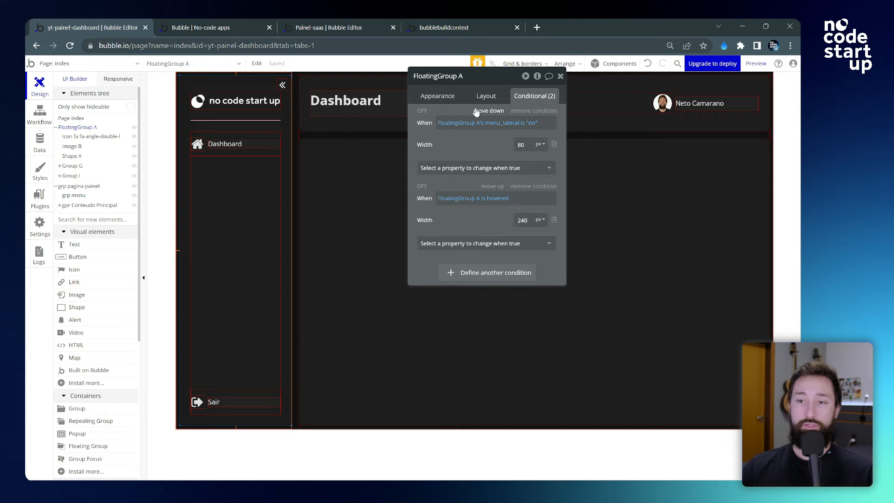
click(501, 280)
click(455, 275)
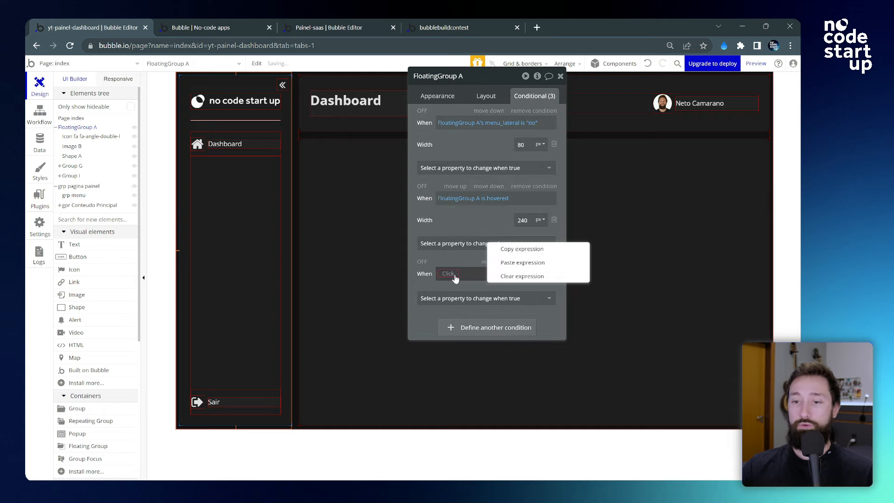
click(525, 264)
- Hide FloatingGroup A through This element is visible in its page width condition, and check its layout for a collapse setting
click(508, 298)
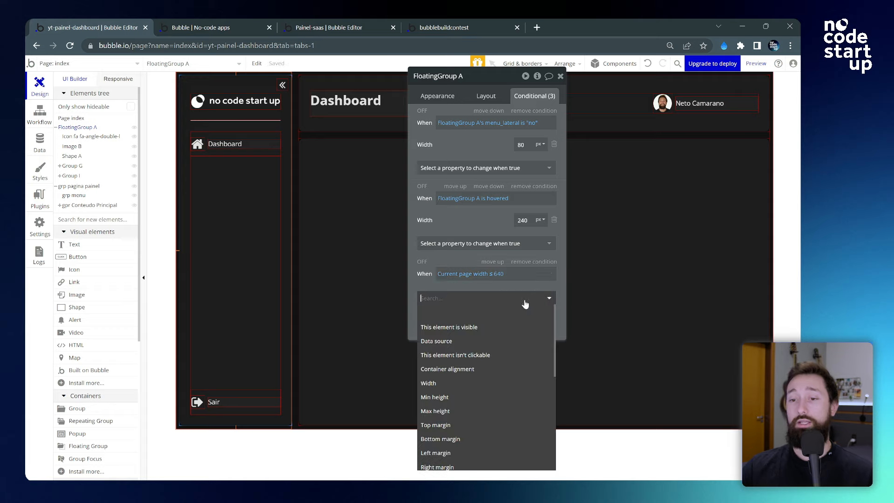
click(489, 329)
click(543, 296)
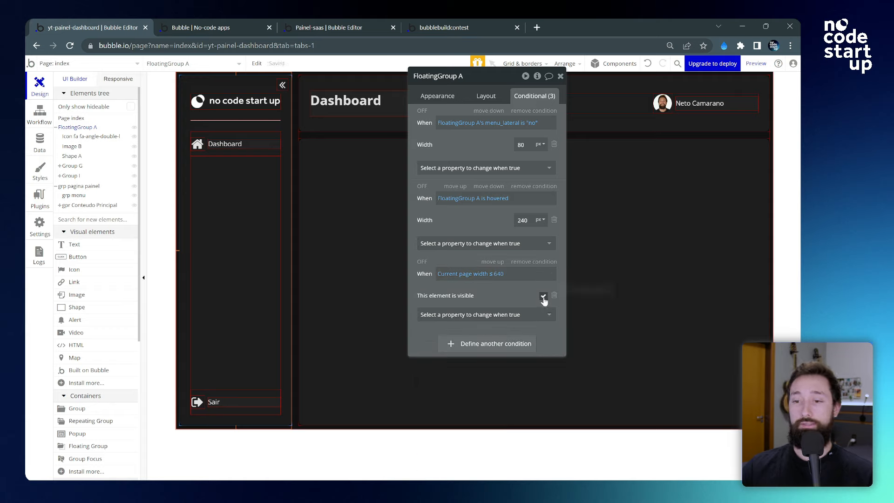
click(543, 296)
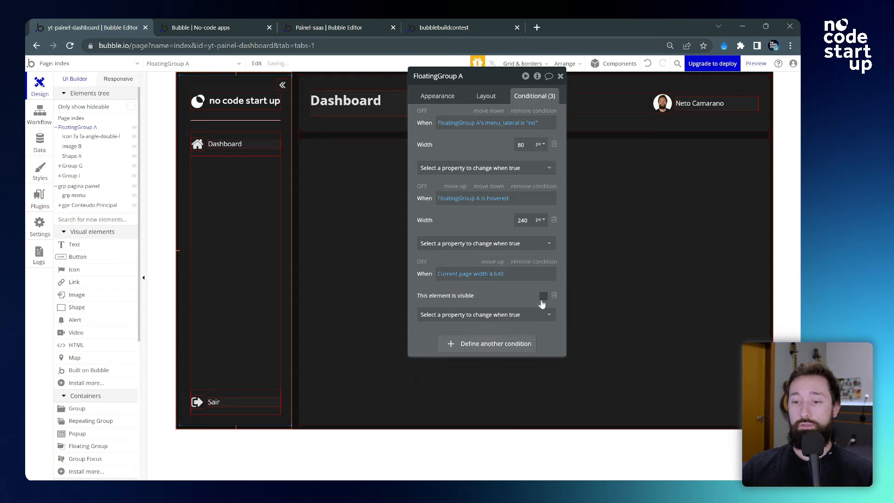
click(486, 97)
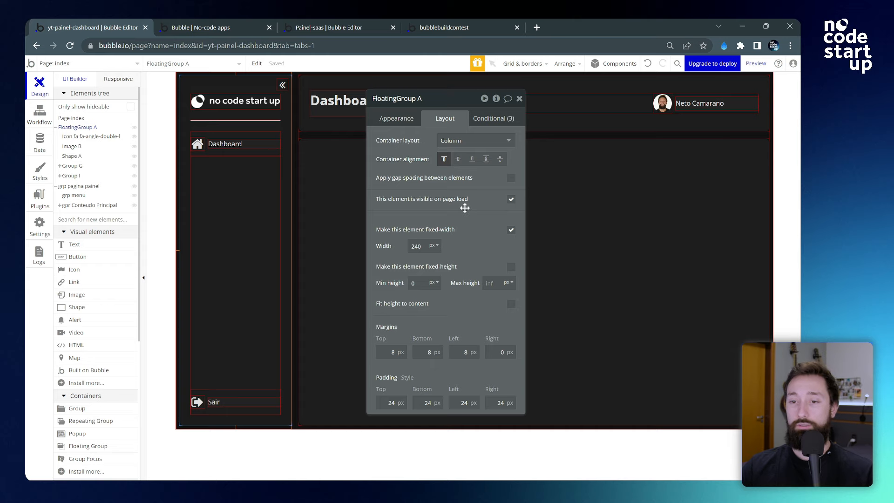
drag(465, 202, 457, 211)
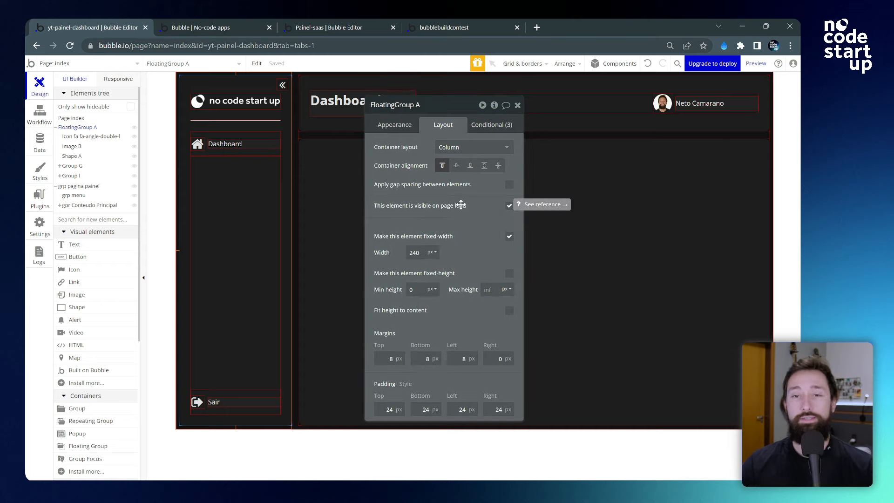
- Load the latest version of the app in the preview and narrow the page to about 848 px
click(220, 23)
click(452, 101)
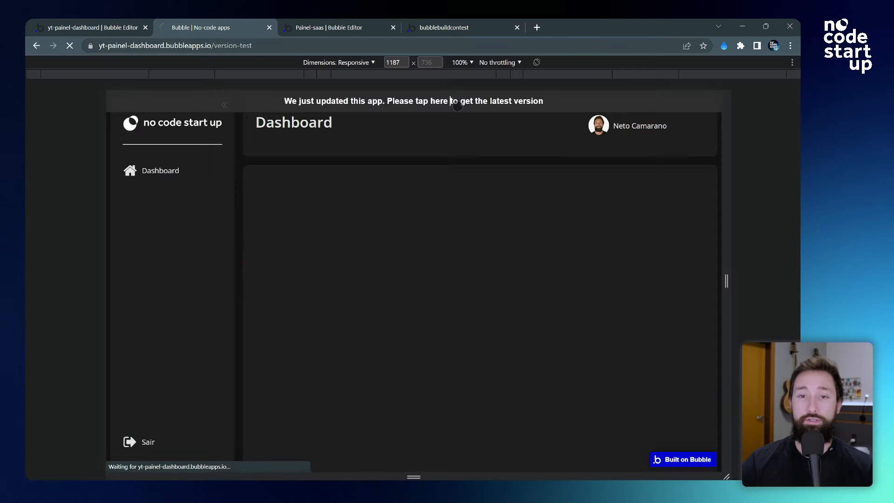
drag(726, 281, 645, 292)
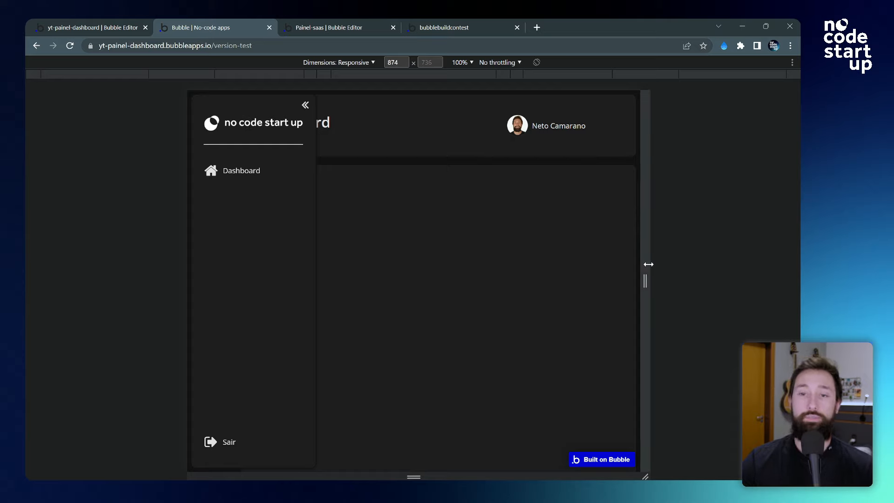
drag(645, 262, 638, 264)
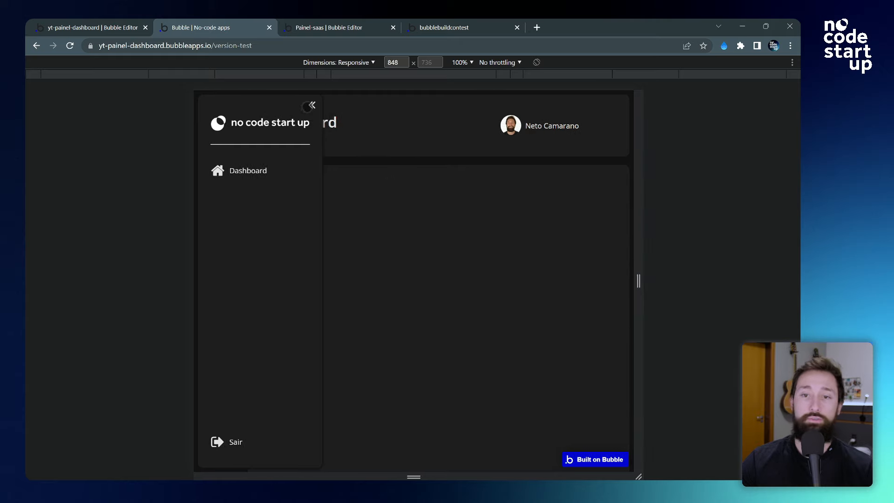
- Test collapsing and expanding the side menu in the preview, and narrow the page to about 577 px with the menu collapsed
click(312, 105)
click(217, 124)
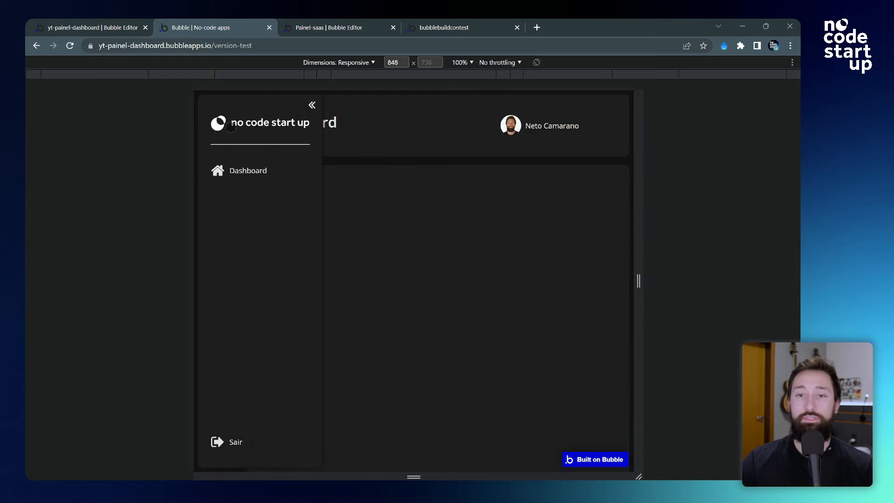
click(312, 104)
click(224, 124)
click(311, 105)
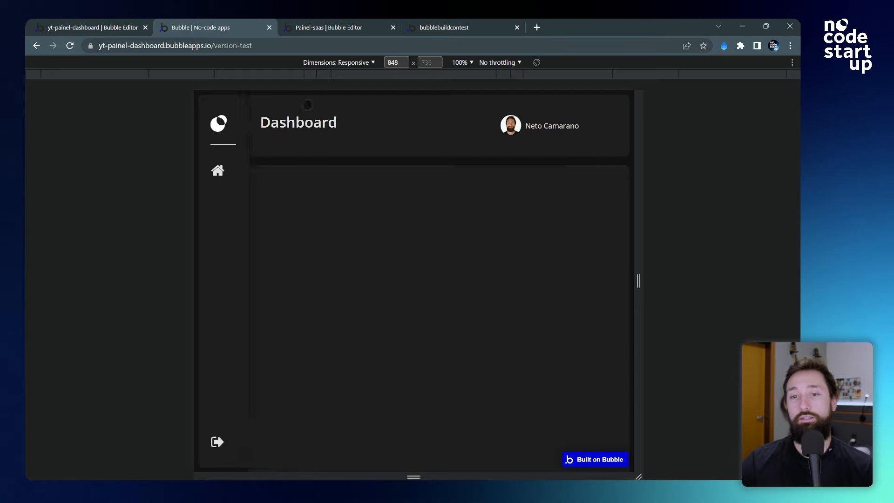
click(218, 123)
click(312, 105)
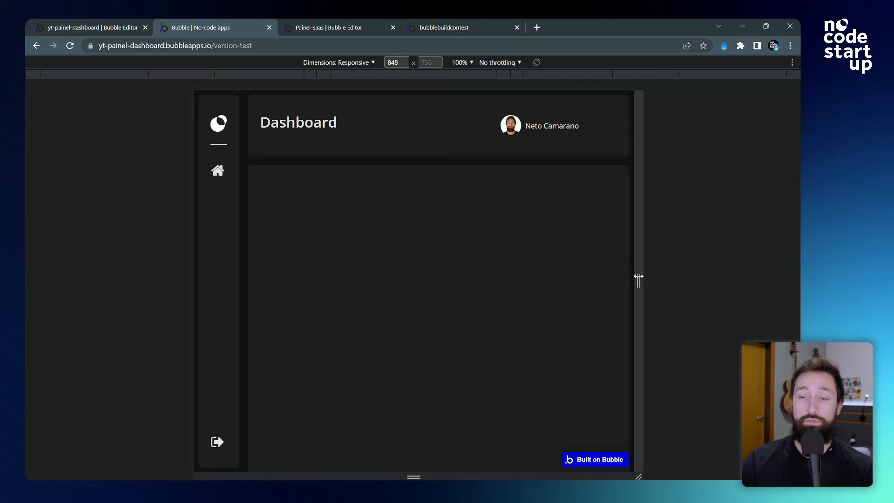
drag(639, 277, 584, 281)
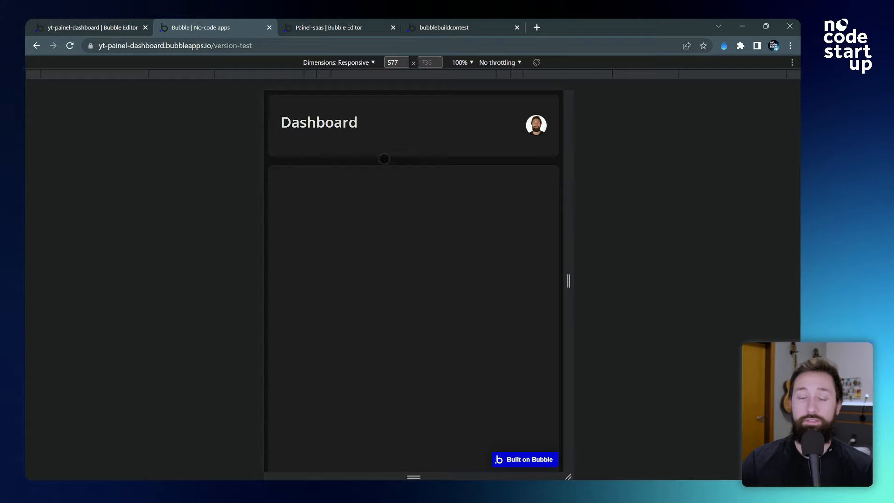
- Return to the editor and change FloatingGroup A's third condition to Current page width ≤ 520
click(105, 23)
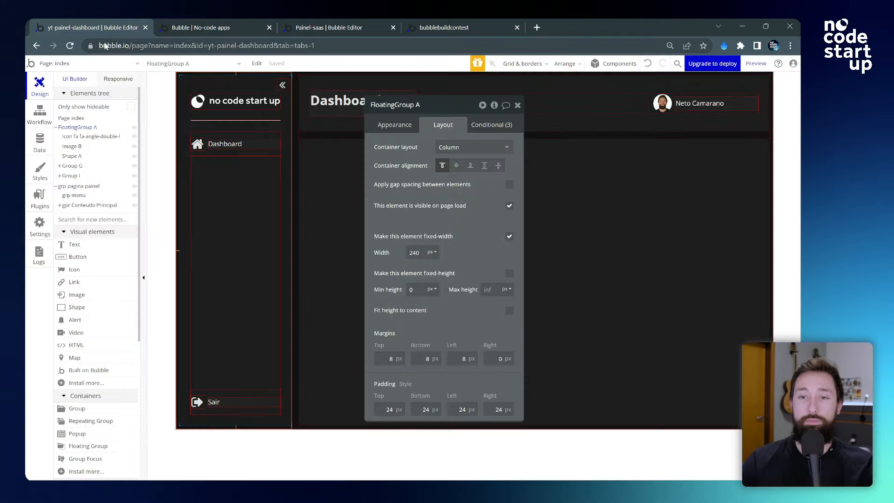
click(492, 125)
click(458, 303)
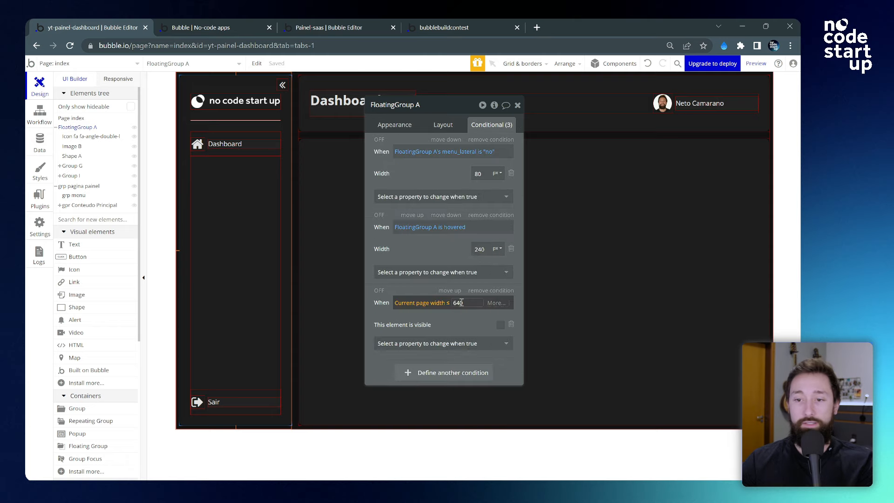
double_click(458, 303)
text(5)
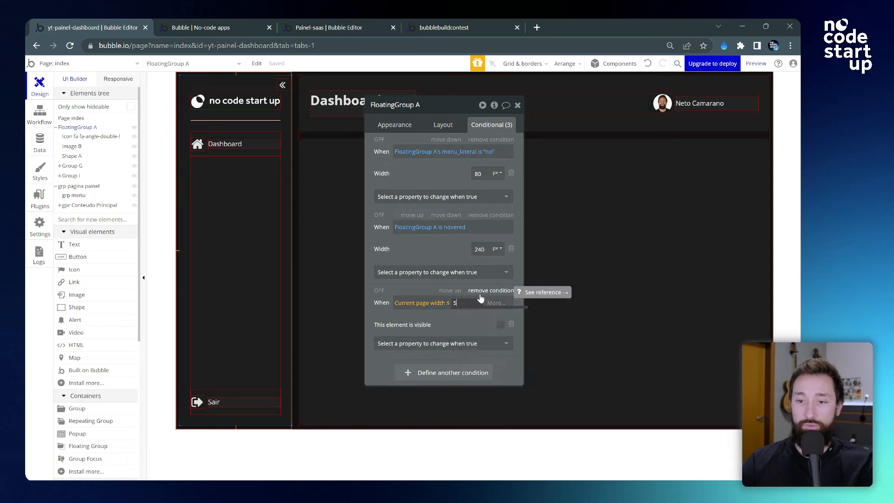
text(20)
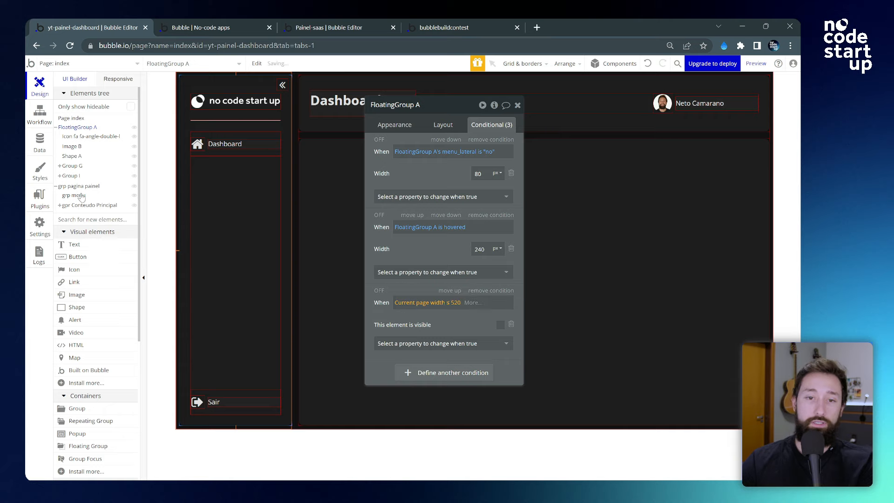
- Change grp menu's third condition to Current page width ≤ 520
click(80, 196)
click(458, 303)
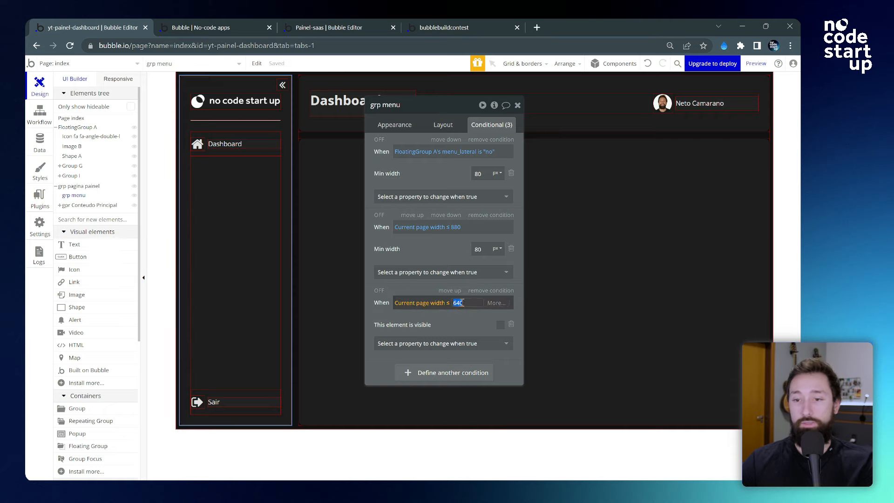
text(520)
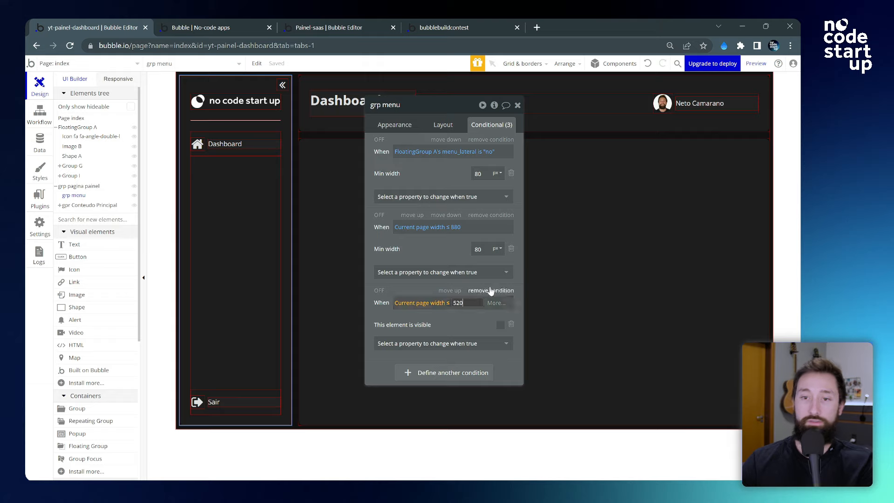
- Load the updated app in the preview, collapse the side menu and narrow the page to about 514 px to test the new breakpoint
click(253, 23)
click(344, 99)
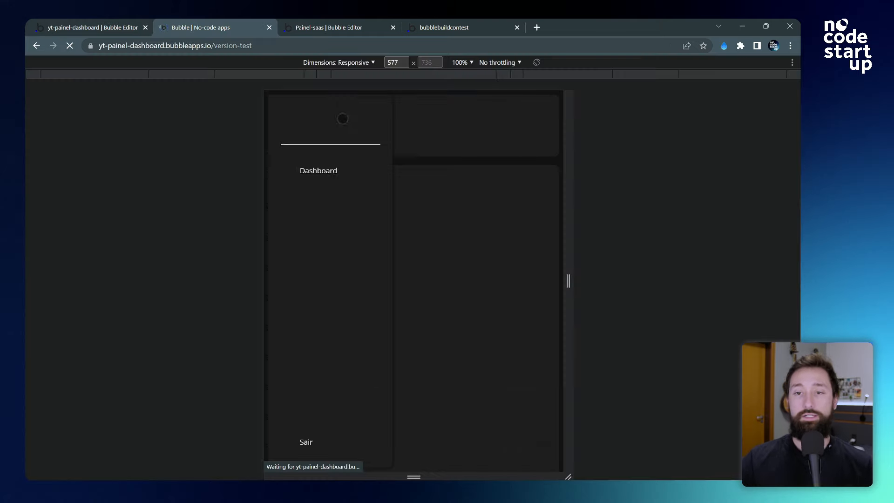
click(432, 100)
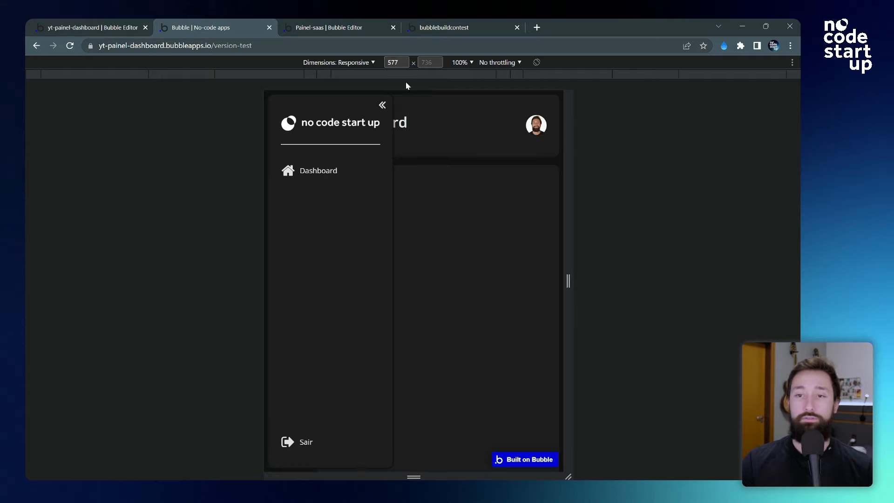
click(382, 105)
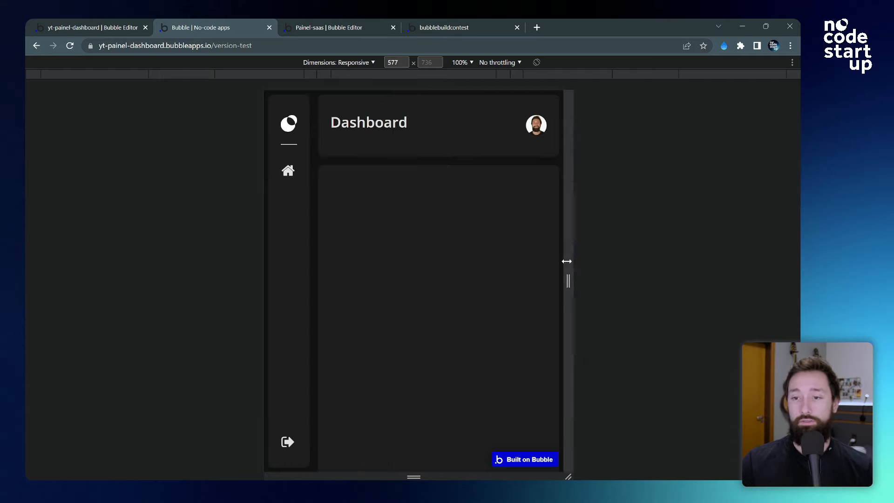
drag(570, 264, 554, 260)
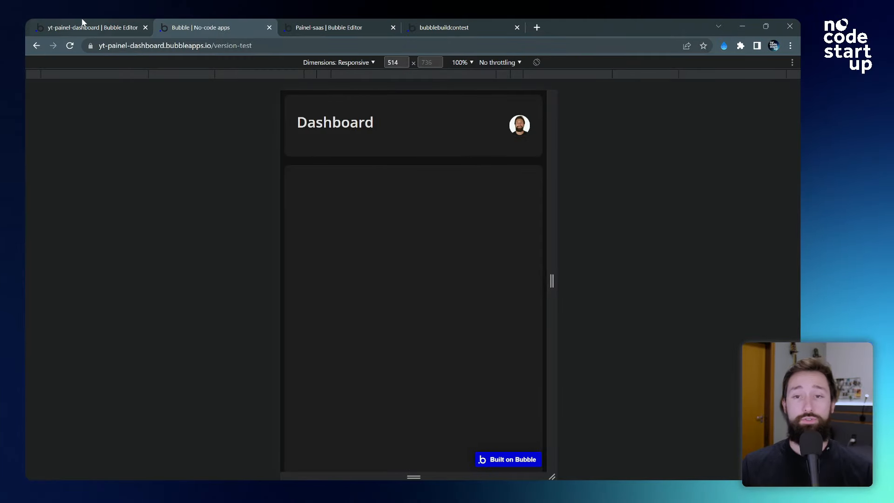
- Back in the editor, copy the gpr Header group and paste the duplicate into gpr Conteudo Principal
click(82, 23)
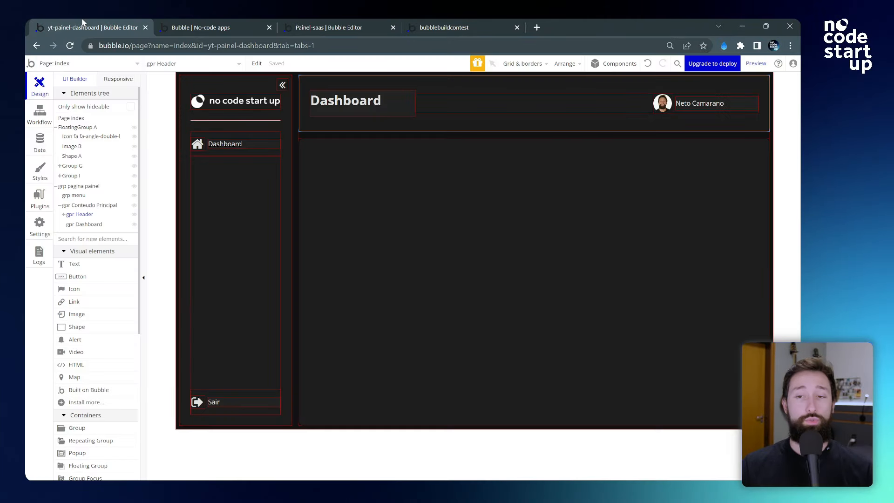
right_click(469, 119)
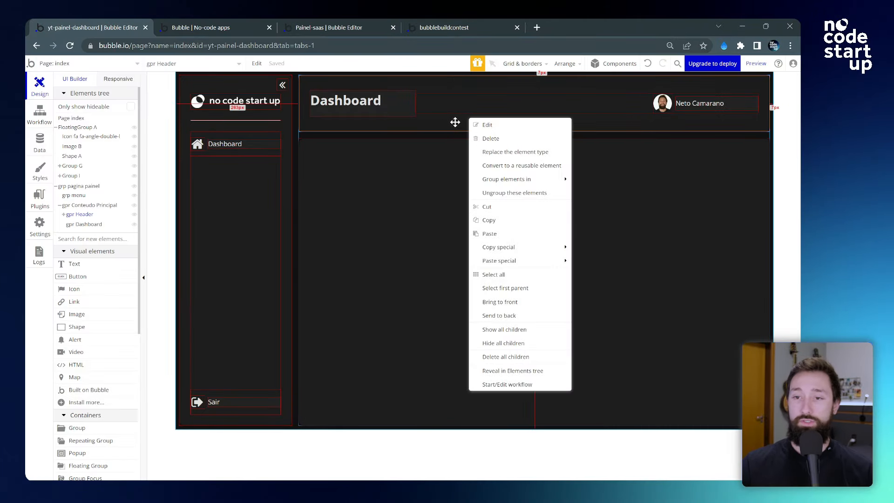
click(494, 222)
right_click(458, 135)
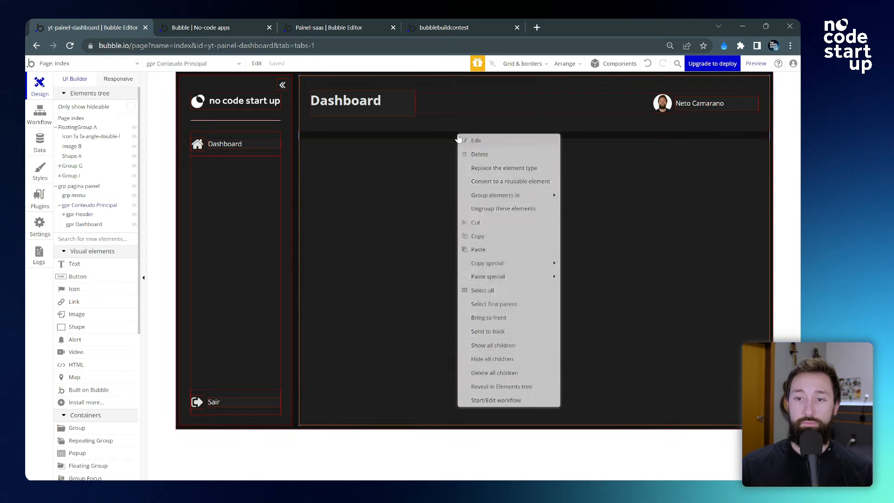
mouse_move(504, 282)
click(480, 250)
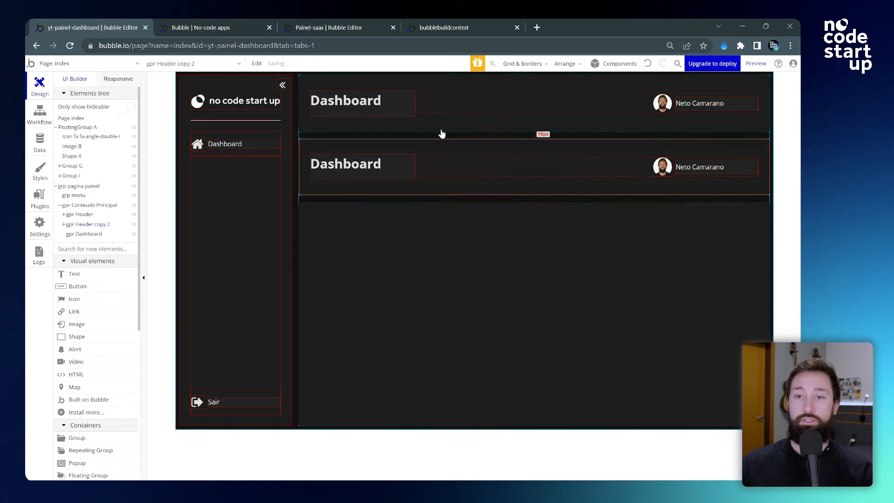
- Move the duplicated header above the original gpr Header inside gpr Conteudo Principal
click(444, 126)
double_click(435, 144)
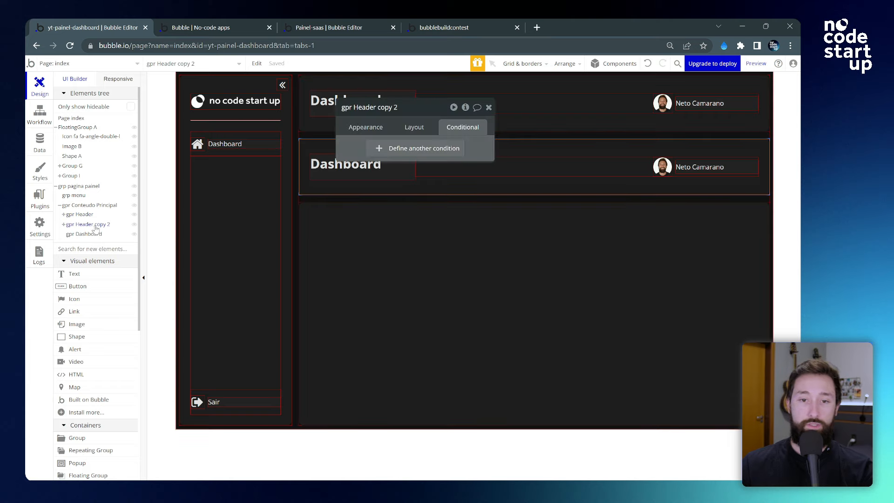
drag(93, 225, 142, 213)
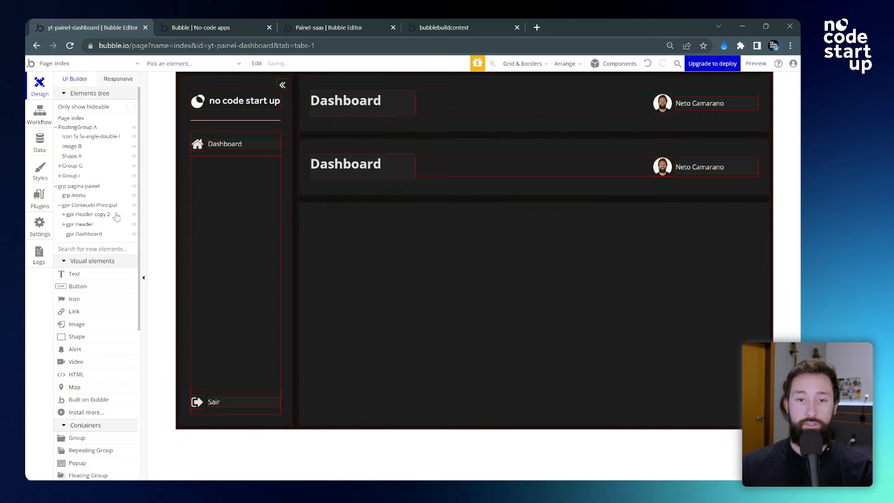
- Rename the duplicated header group as gpr Header mobile and select its Dashboard title text
drag(378, 107, 429, 108)
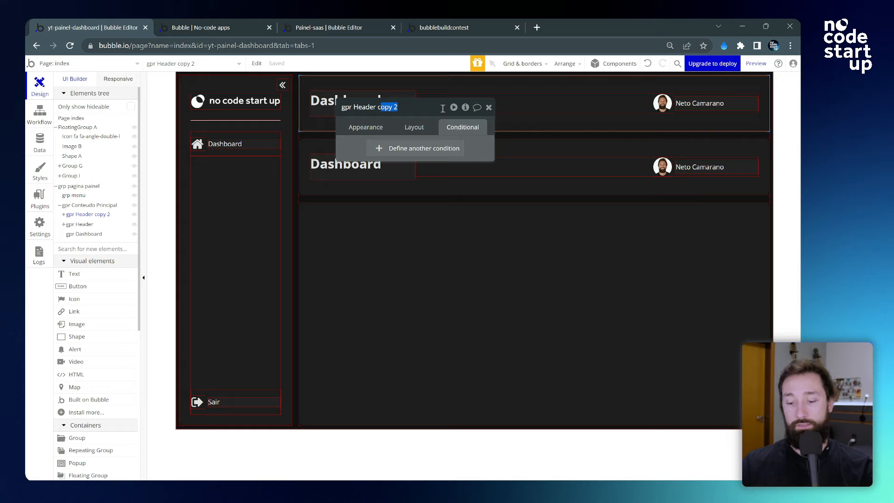
key(BackSpace)
text(mobil)
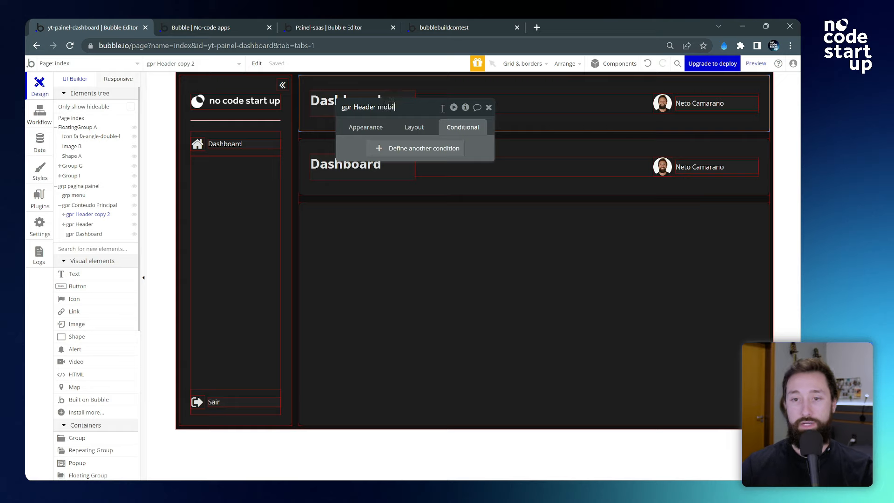
text(e)
key(Return)
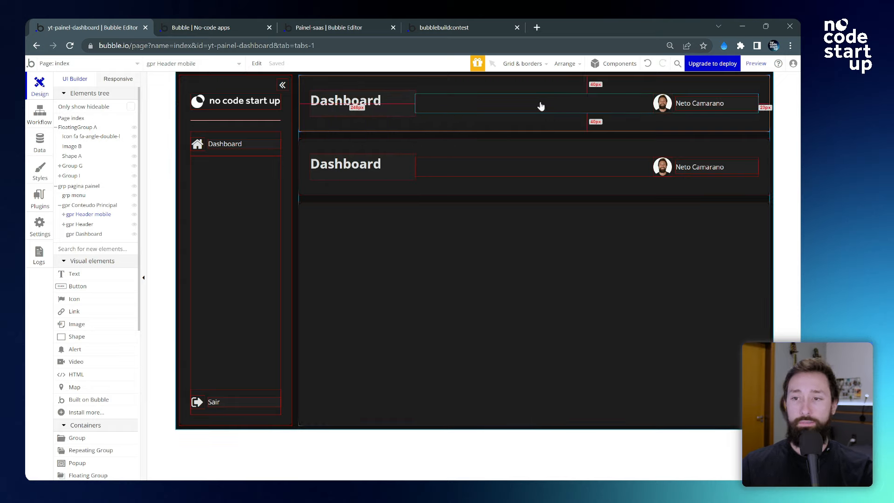
click(403, 106)
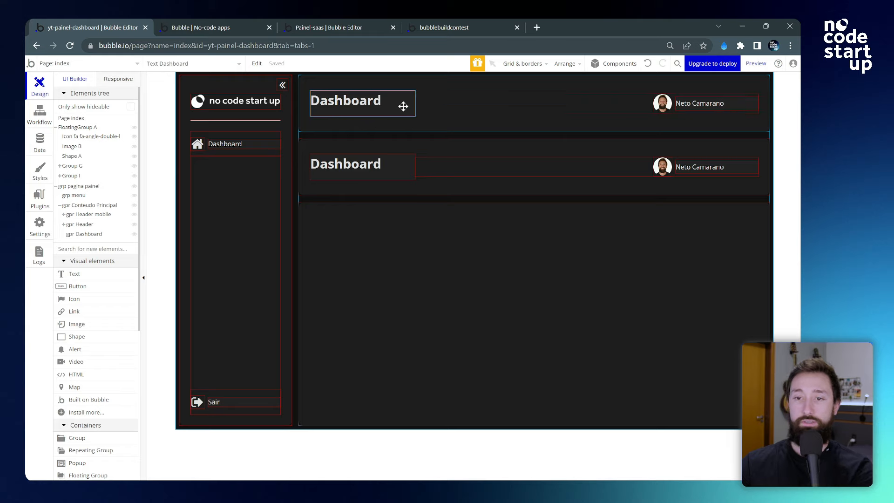
- Delete the Dashboard title and the user profile group from gpr Header mobile
key(Delete)
click(440, 109)
key(Delete)
click(444, 112)
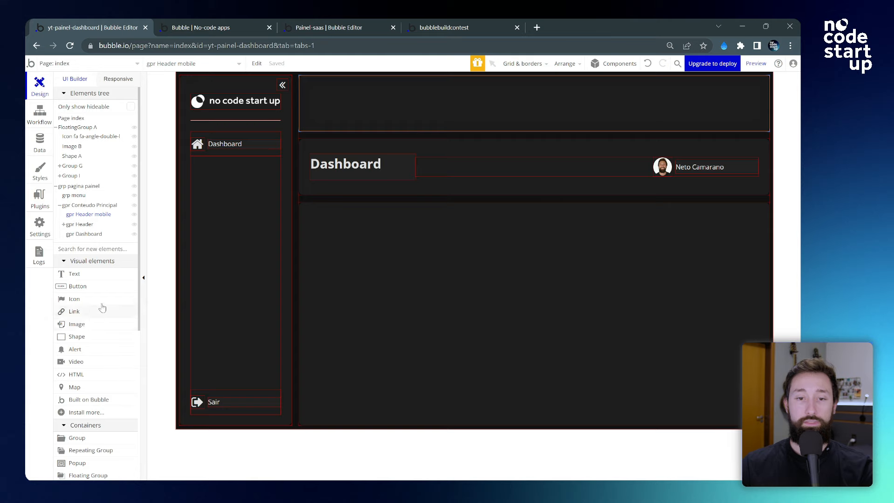
- Add an image to gpr Header mobile, 44 px wide with a fixed 1:1 aspect ratio and centered vertical alignment
click(80, 324)
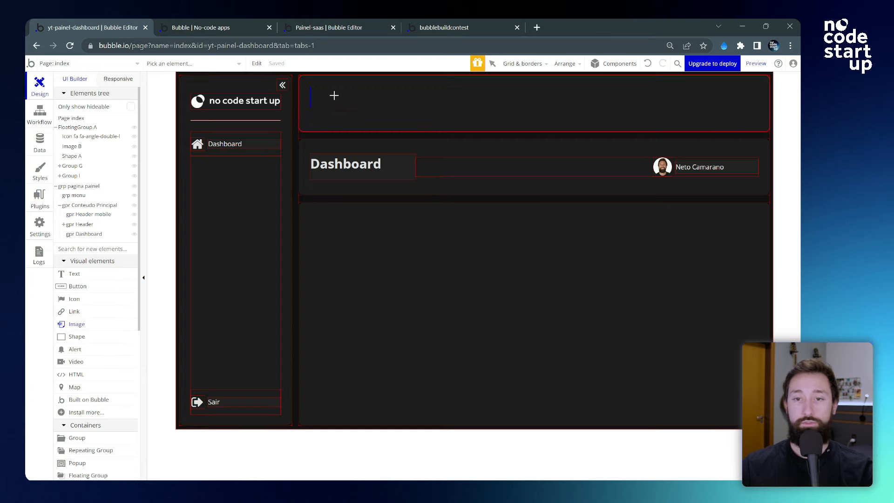
drag(320, 95, 347, 120)
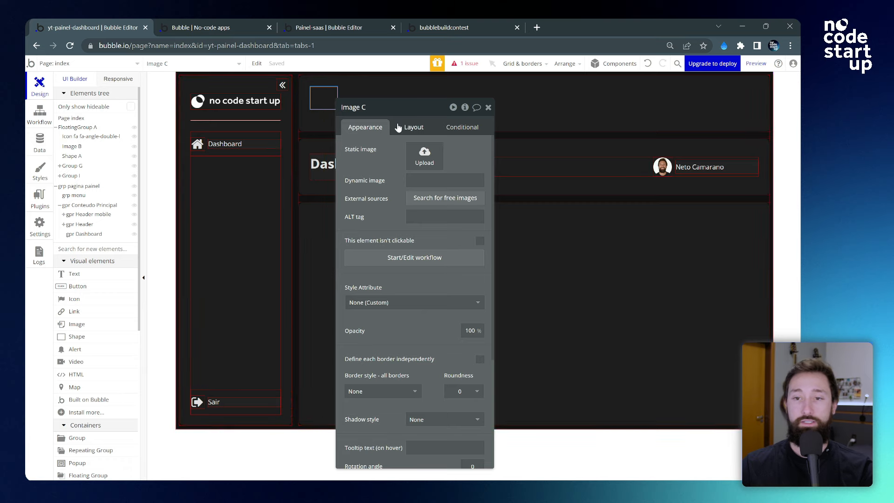
click(414, 127)
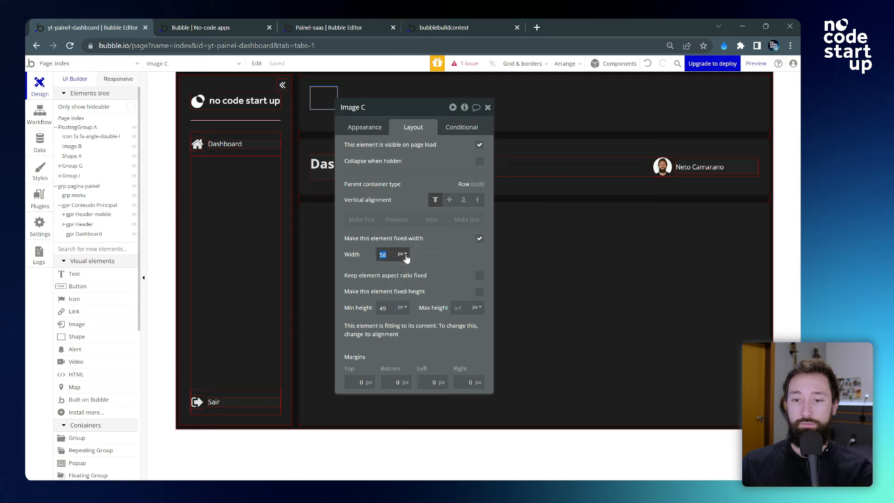
text(44)
key(Tab)
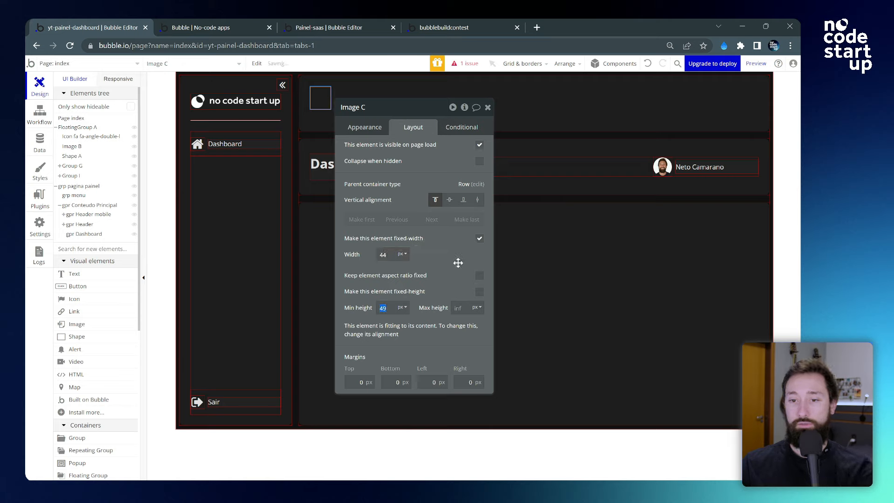
text(44)
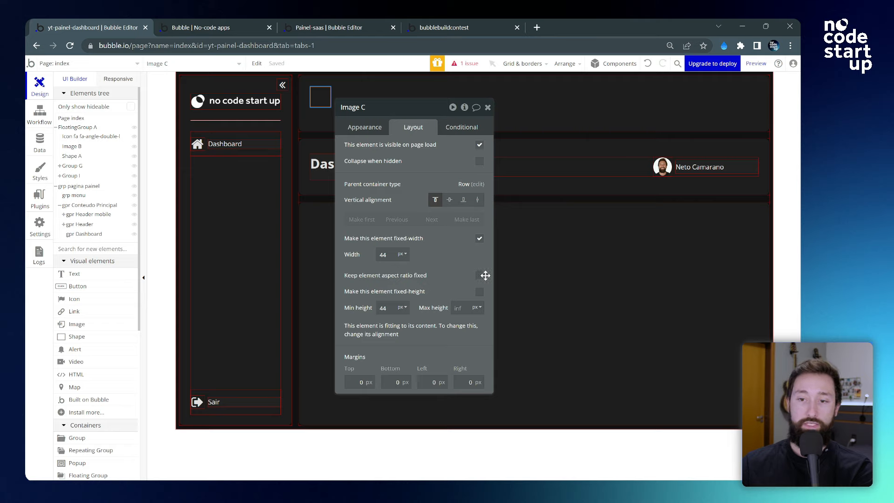
click(480, 279)
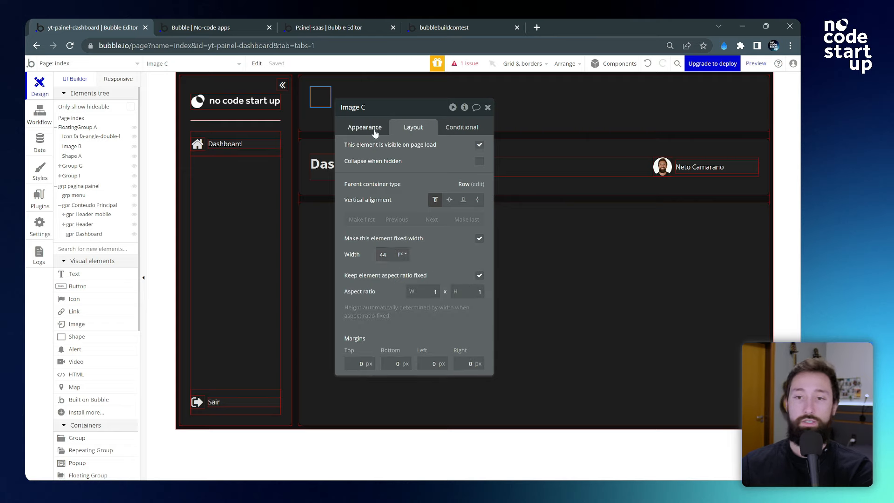
click(449, 205)
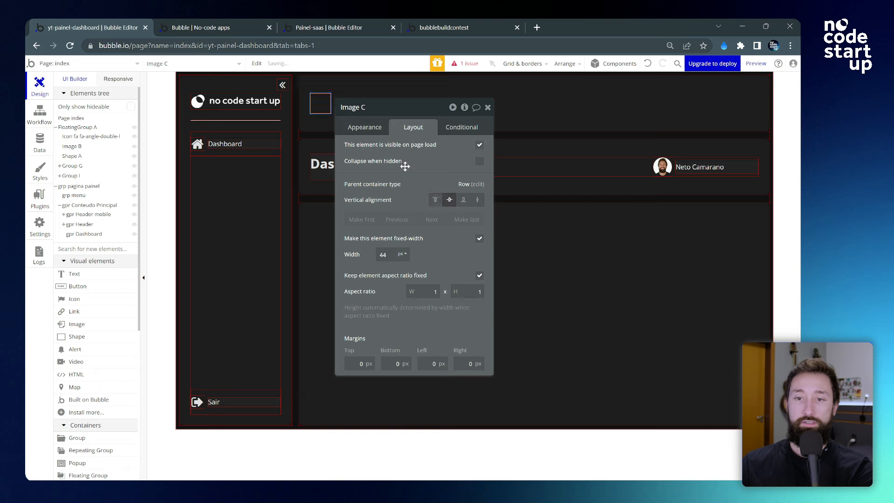
- Copy the round logo's image URL from Image B's condition and use it as the mobile header image's dynamic image
click(225, 98)
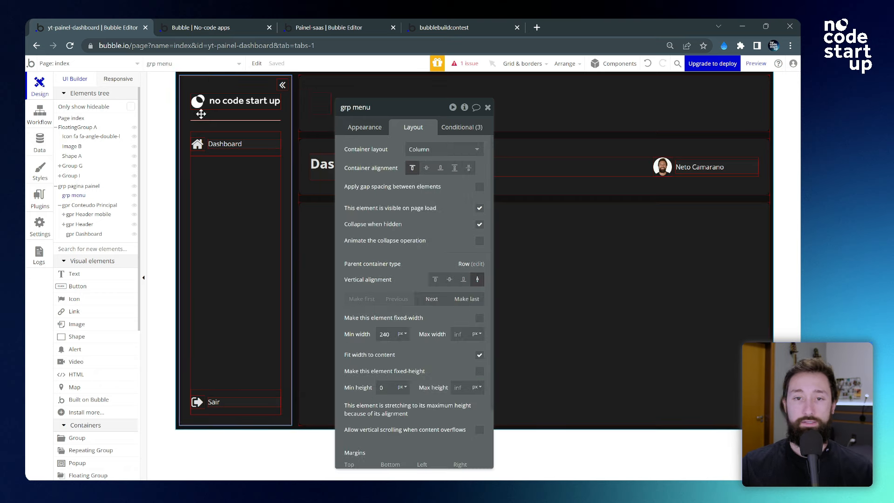
click(72, 146)
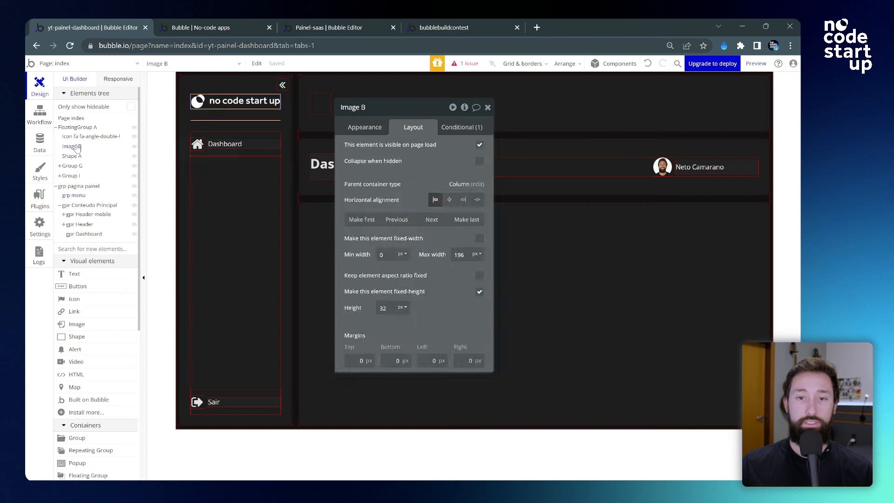
click(461, 127)
click(442, 251)
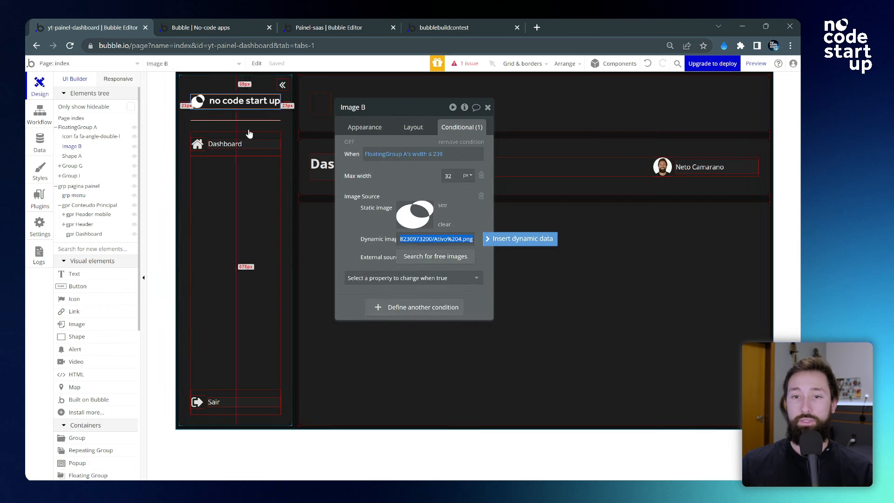
click(321, 103)
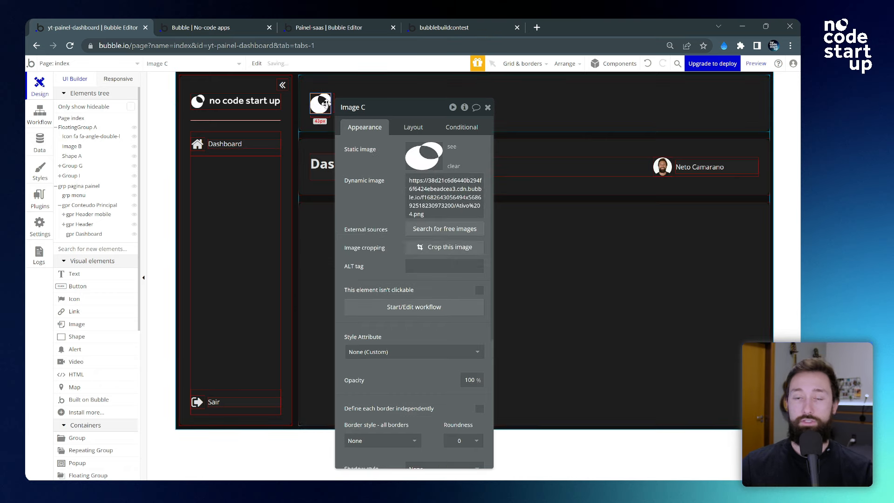
click(487, 108)
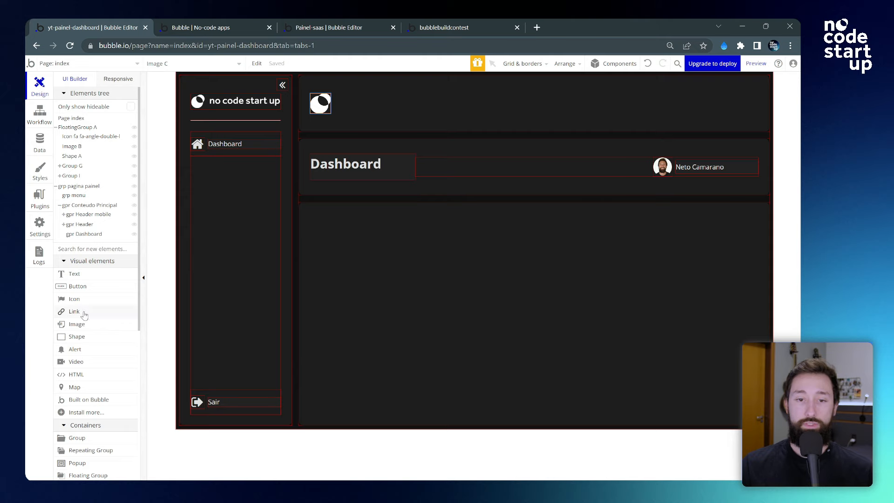
- Add a fa-bars menu icon to gpr Header mobile and center it vertically
click(73, 299)
drag(348, 95, 374, 119)
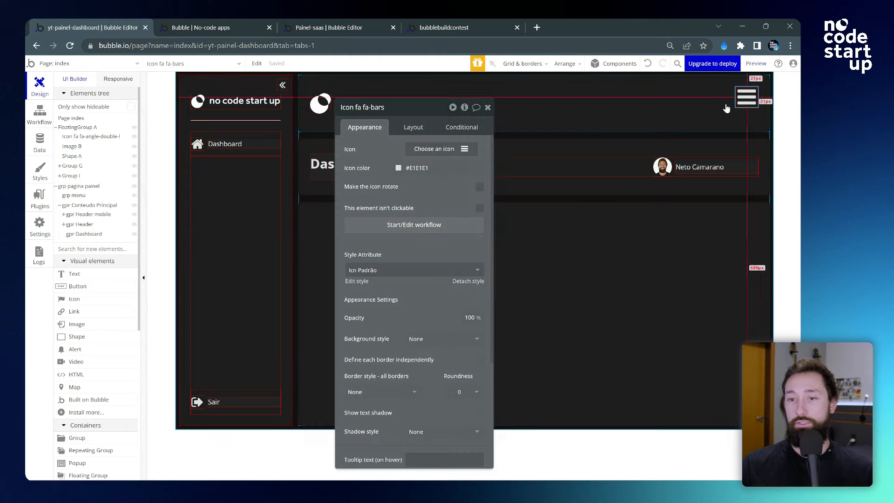
click(414, 127)
click(464, 201)
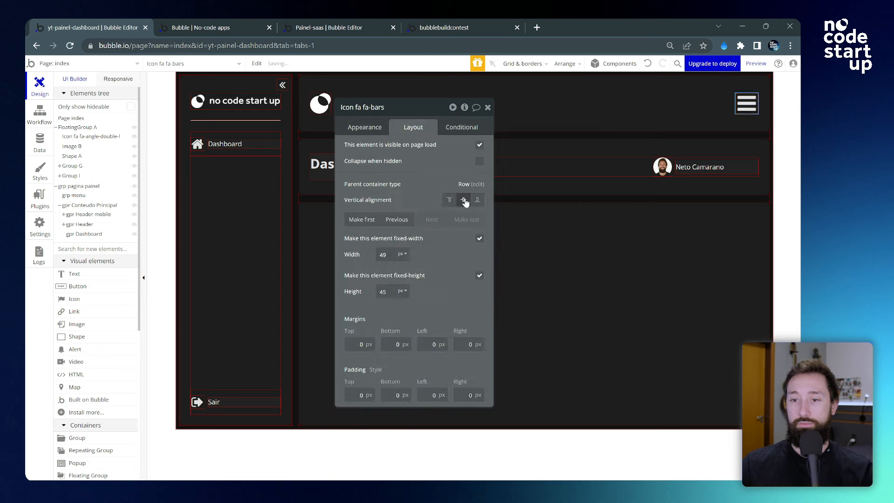
- Set the menu icon's fixed width and height to 40 px each
click(372, 131)
click(394, 131)
click(386, 254)
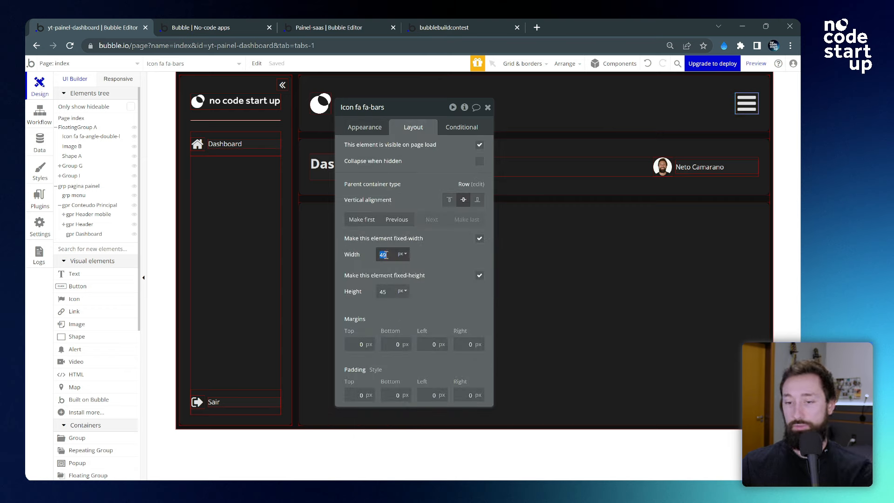
text(40)
click(384, 293)
text(40)
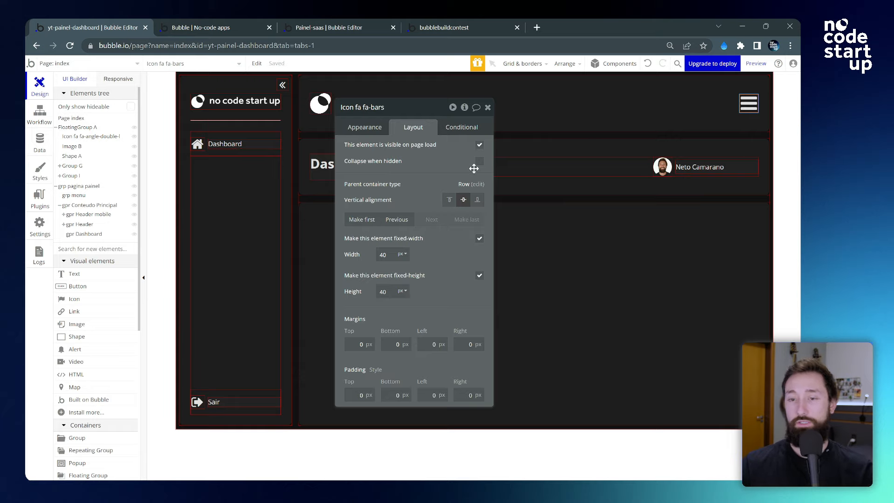
click(488, 108)
- Add a condition to gpr Header mobile for when Current page width ≤ 520
click(476, 113)
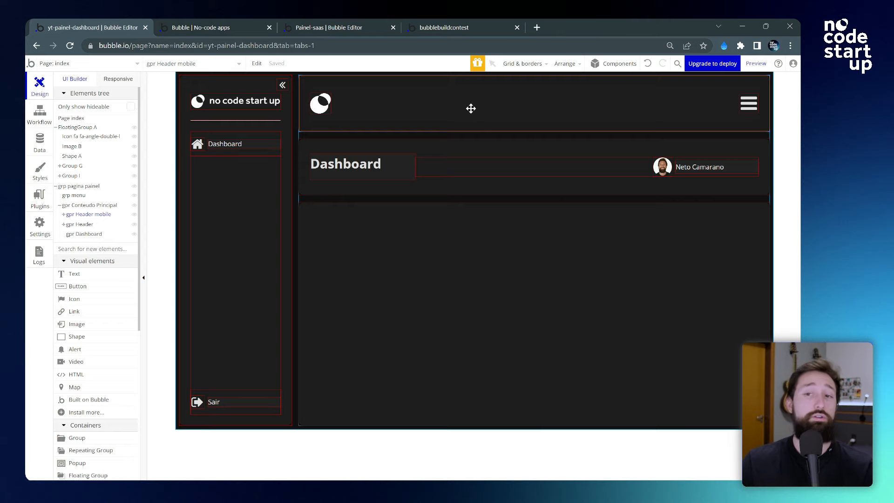
double_click(467, 108)
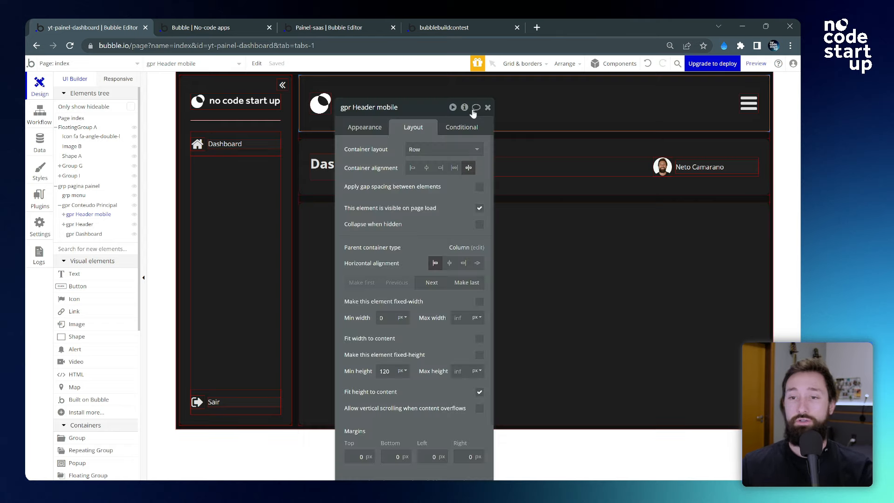
drag(447, 107, 396, 107)
click(420, 118)
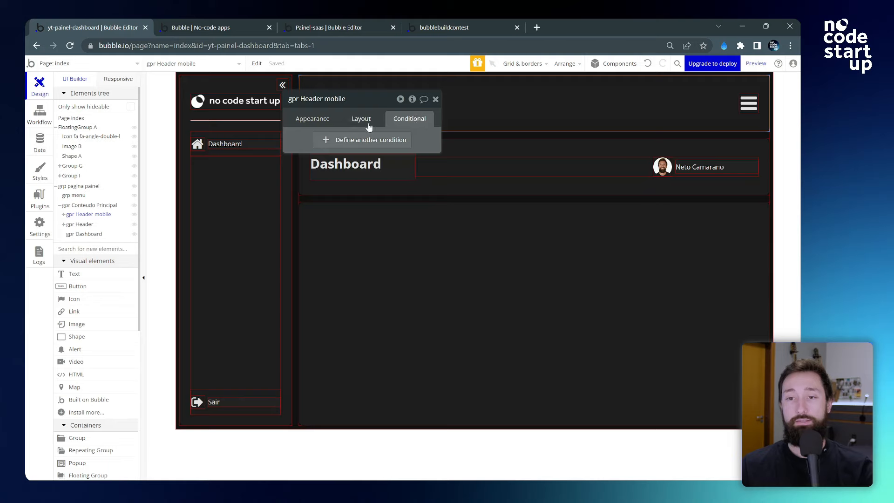
click(359, 139)
click(326, 146)
text(page)
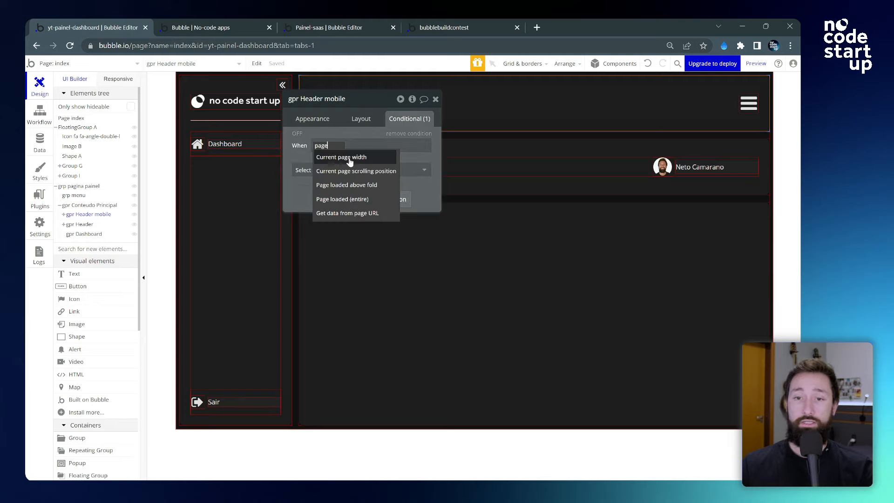
click(350, 158)
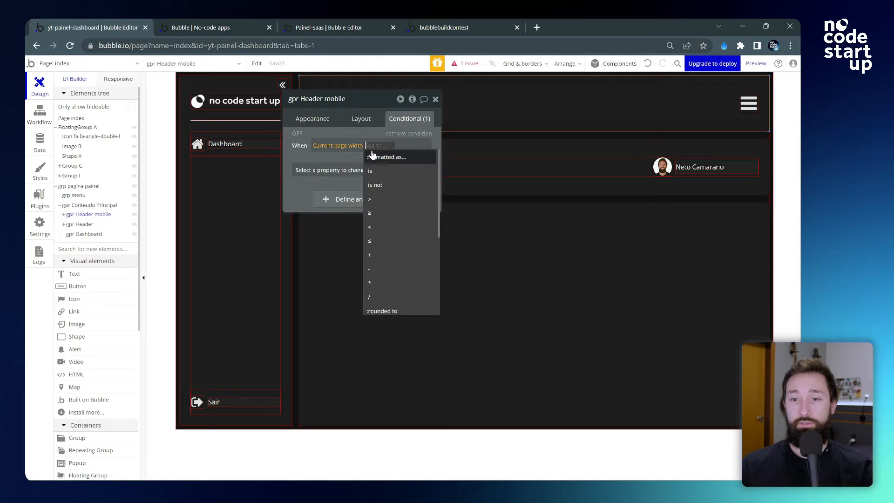
click(393, 240)
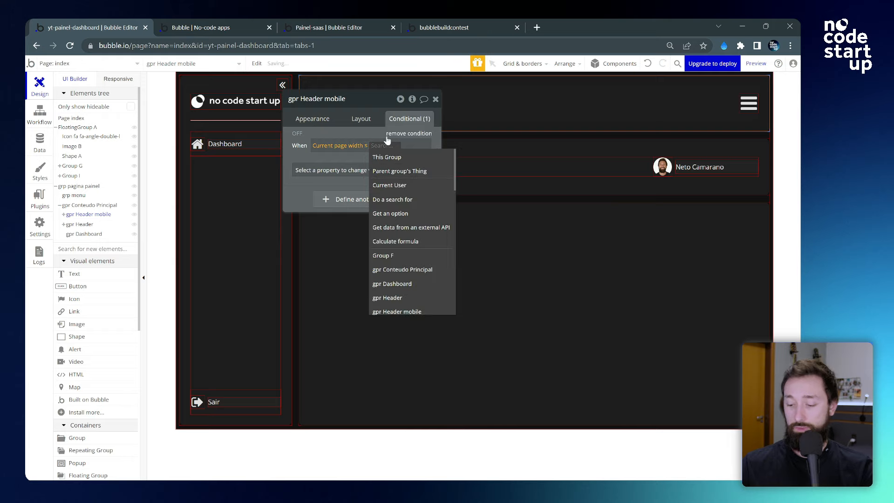
text(520)
click(367, 135)
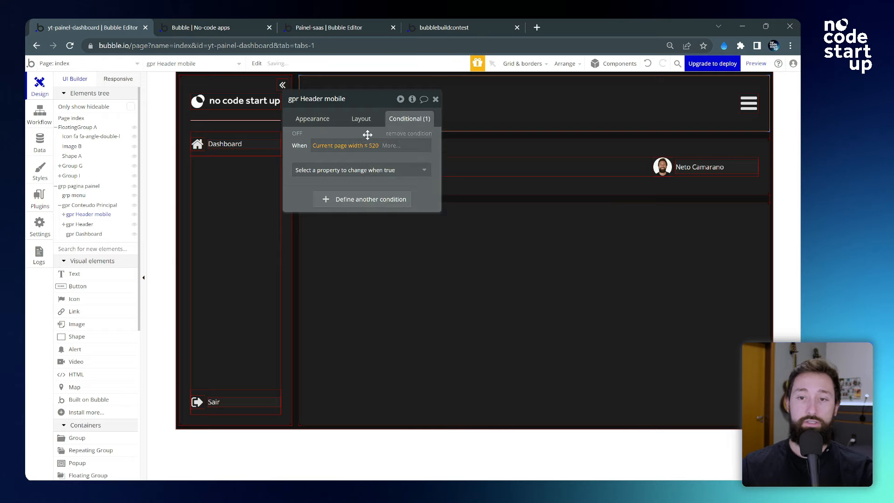
- Make gpr Header mobile visible when its page-width condition is true
click(372, 170)
click(355, 199)
click(418, 169)
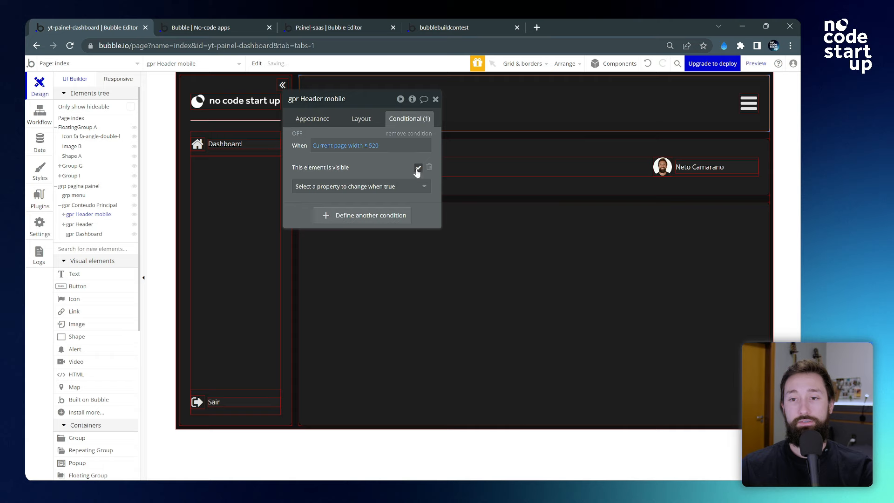
- Make gpr Header mobile not visible on page load and collapse it when hidden
click(368, 120)
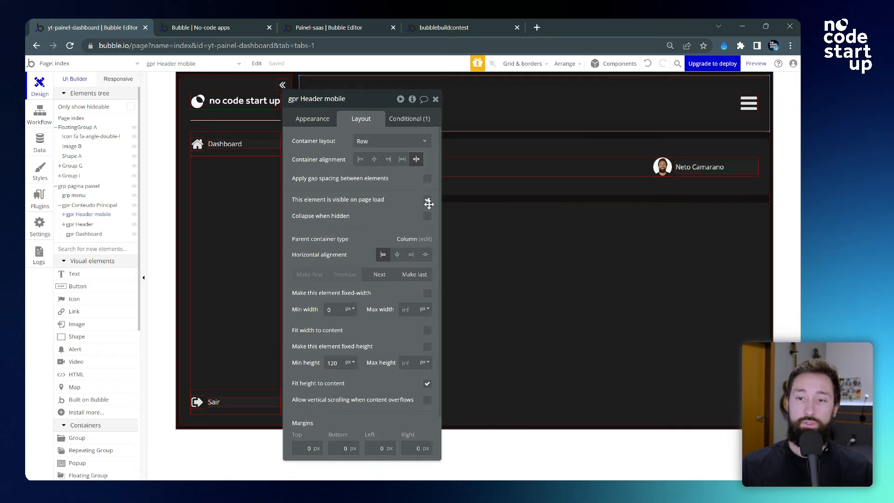
drag(429, 207, 432, 196)
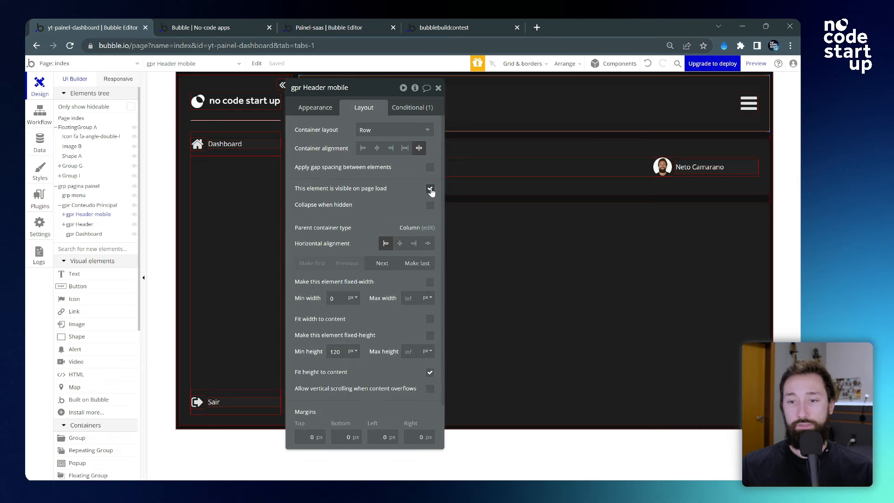
click(430, 189)
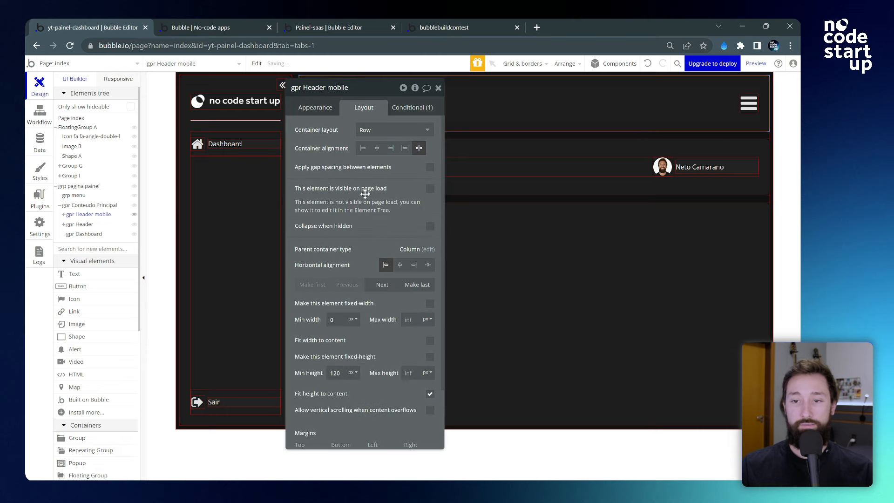
click(430, 226)
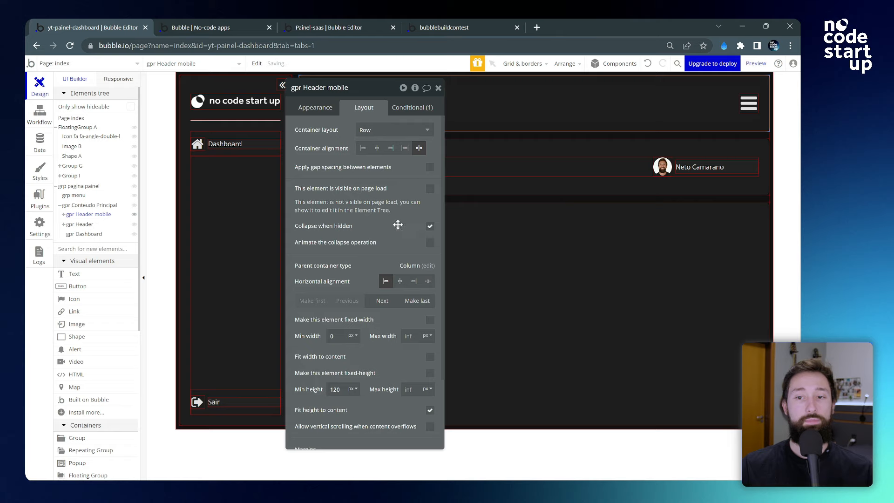
drag(392, 222, 432, 243)
click(479, 109)
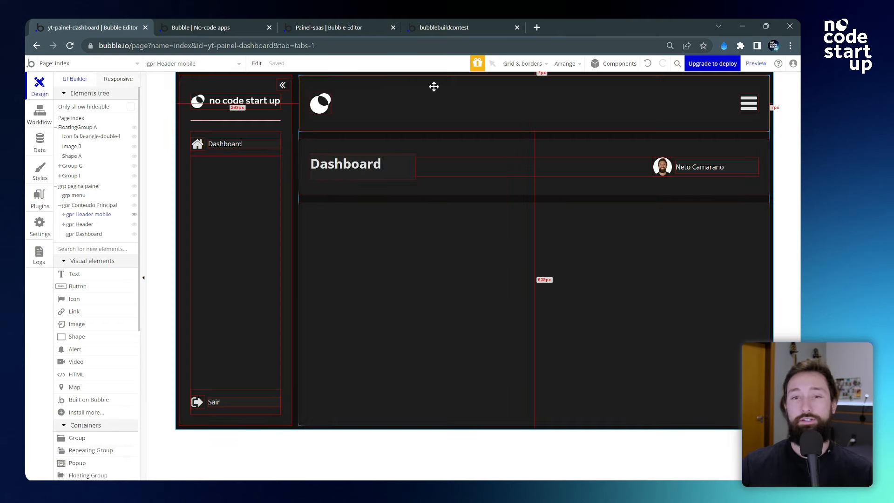
- Switch to the app preview and narrow the page to about 508 px to test the mobile header
click(200, 24)
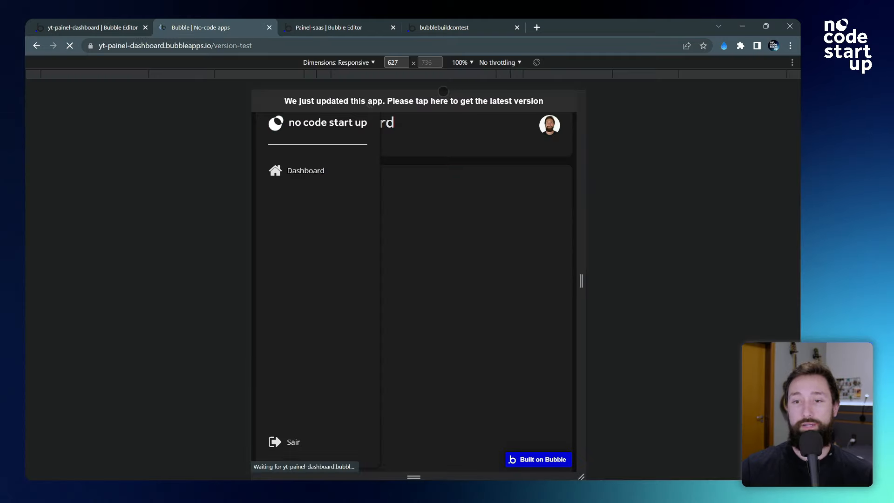
drag(582, 280, 551, 280)
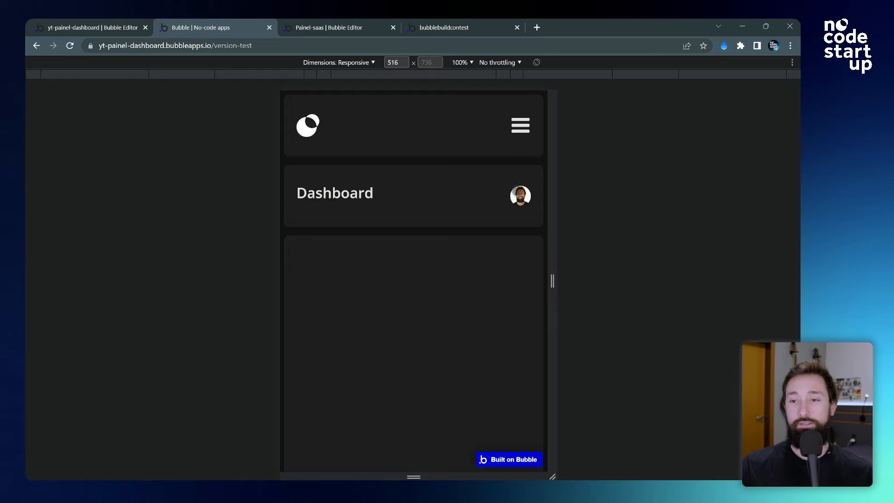
drag(552, 280, 551, 275)
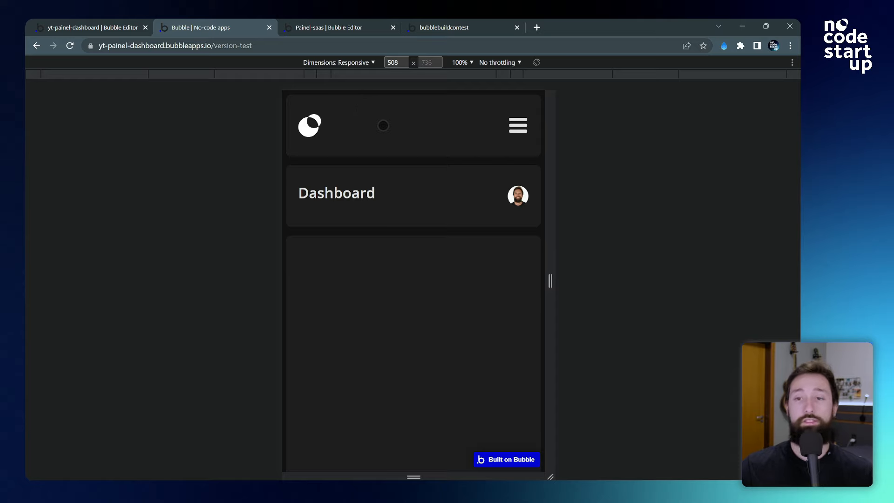
- Return to the Bubble editor and set the top margin of gpr Header mobile to -8 px
click(78, 22)
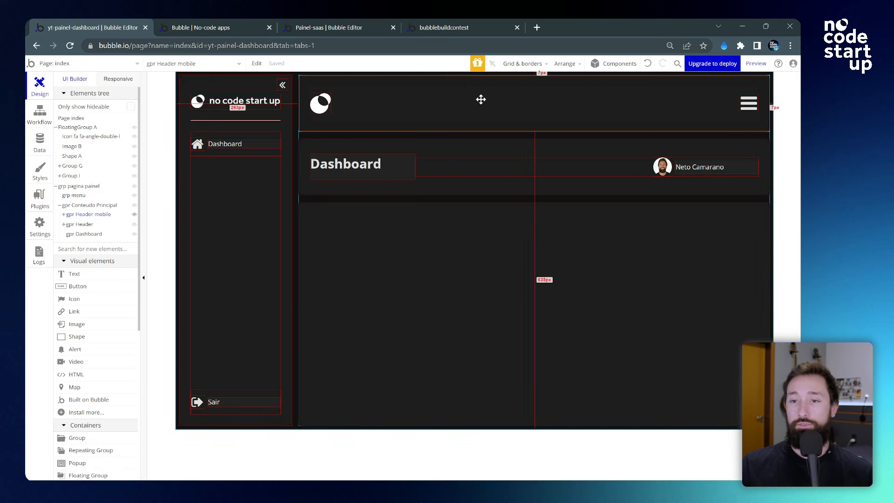
double_click(386, 86)
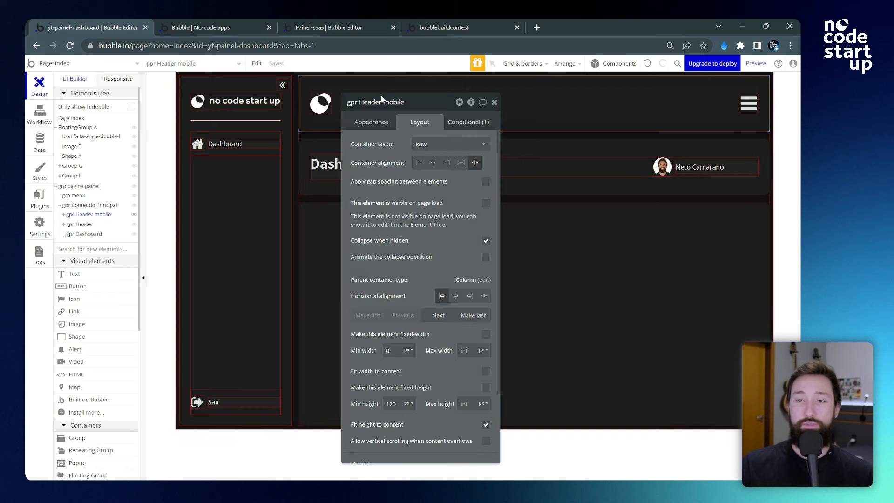
drag(417, 107, 425, 114)
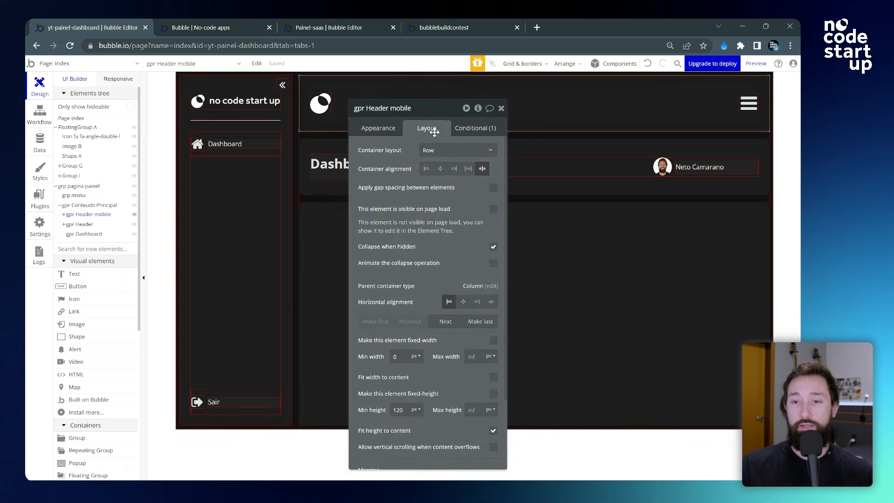
scroll(419, 210, down, 3)
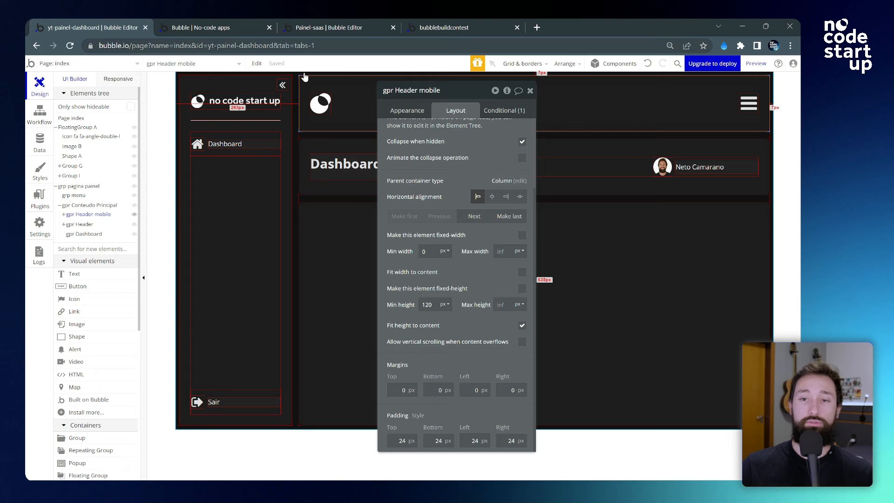
drag(480, 350, 469, 347)
click(390, 389)
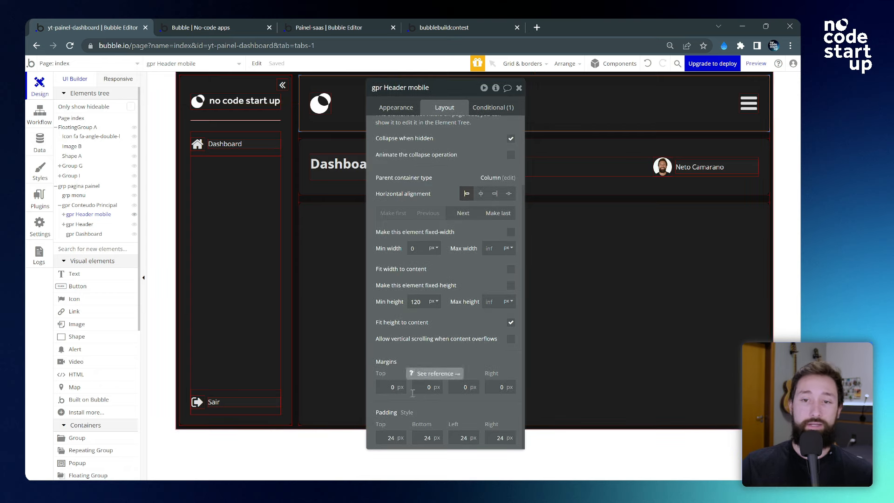
double_click(393, 389)
text(-8)
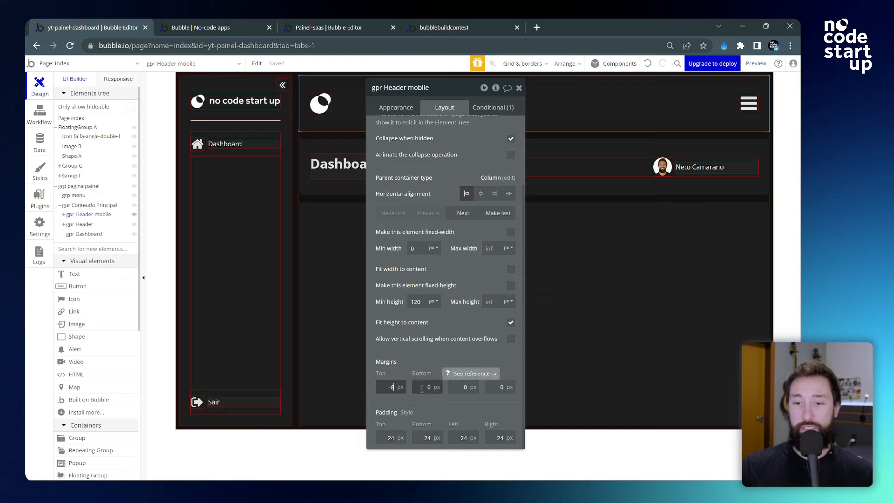
- Set gpr Header mobile's left and right margins to -8 px, leaving its bottom margin at 0 px
click(428, 389)
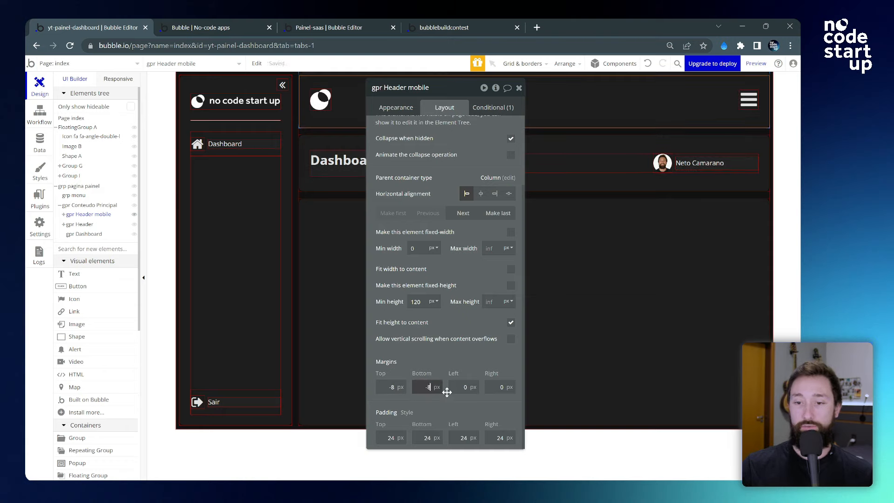
text(-8)
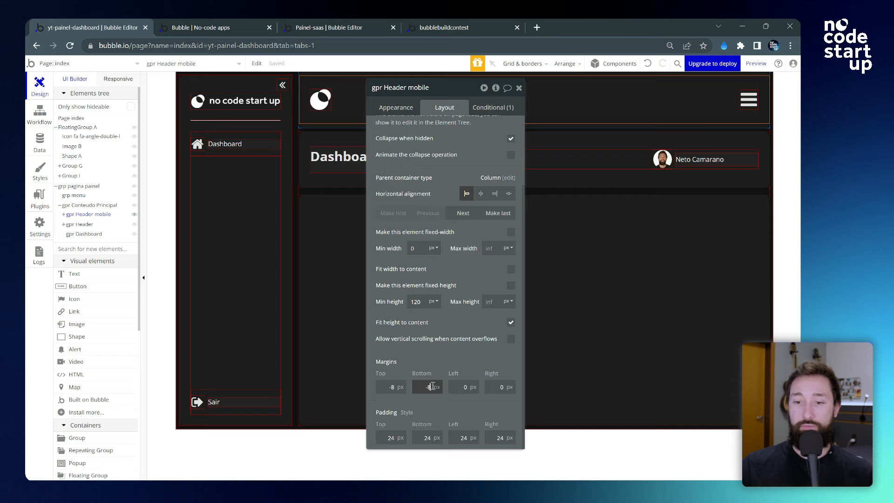
text(0)
click(461, 389)
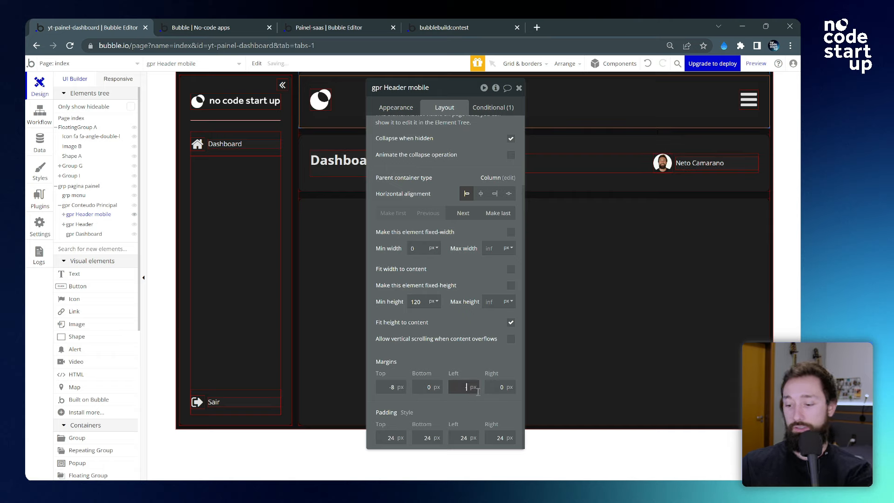
text(-8)
click(495, 388)
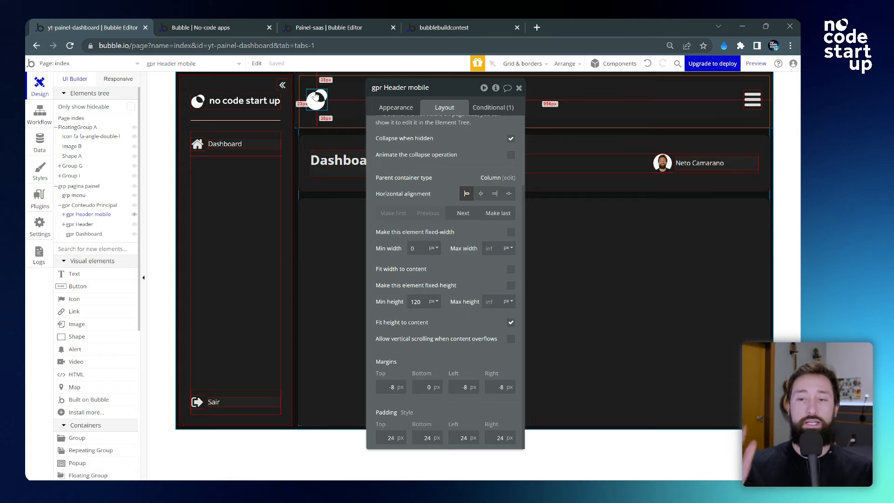
- Set the border roundness of gpr Header mobile to 0
click(404, 109)
scroll(447, 261, down, 5)
click(493, 172)
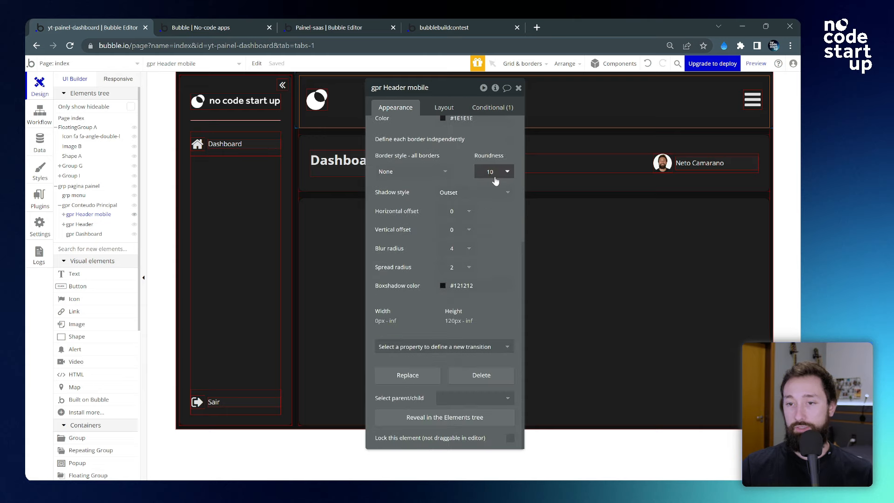
click(484, 200)
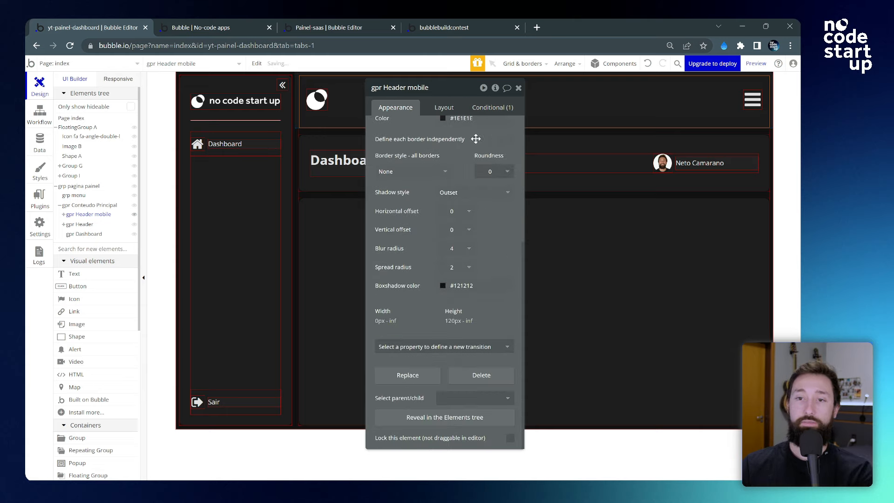
click(518, 88)
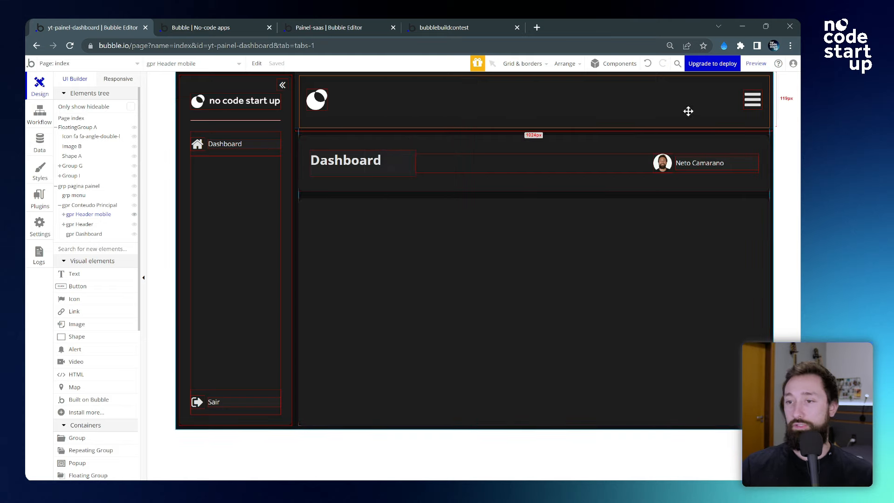
- Create a click workflow for the fa-bars menu icon in the mobile header
click(752, 99)
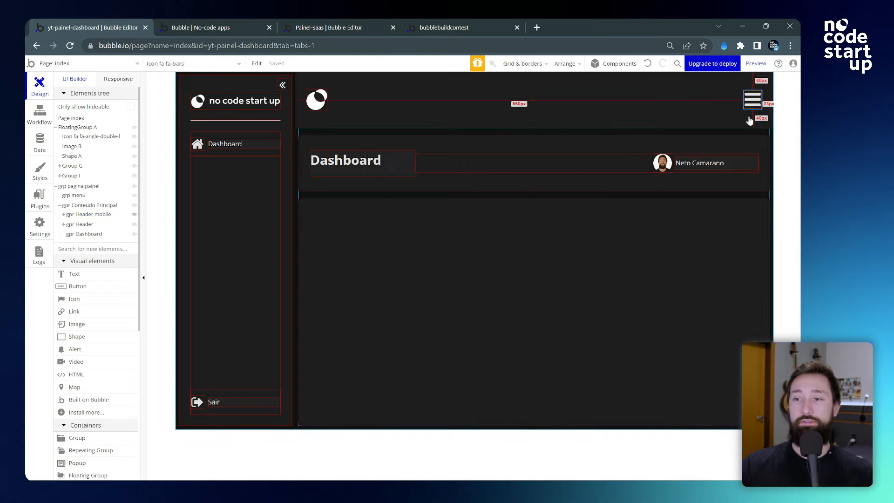
double_click(753, 100)
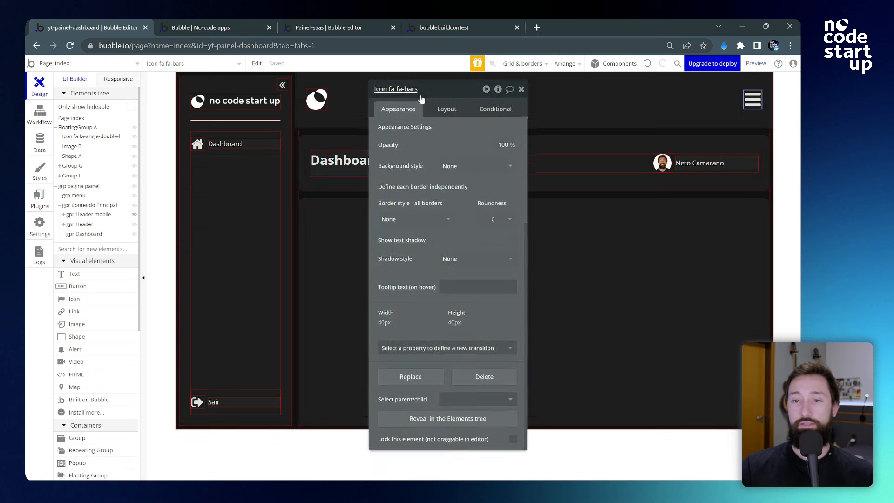
drag(422, 99, 422, 109)
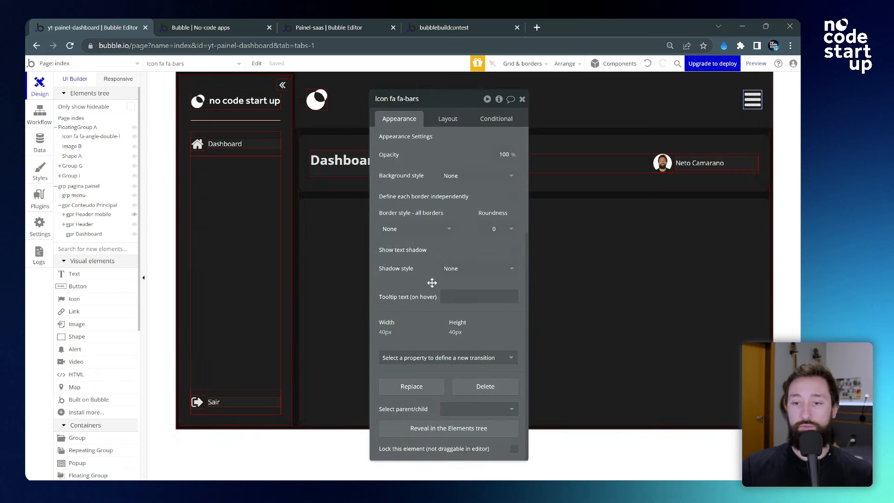
scroll(426, 254, up, 1)
scroll(421, 258, down, 1)
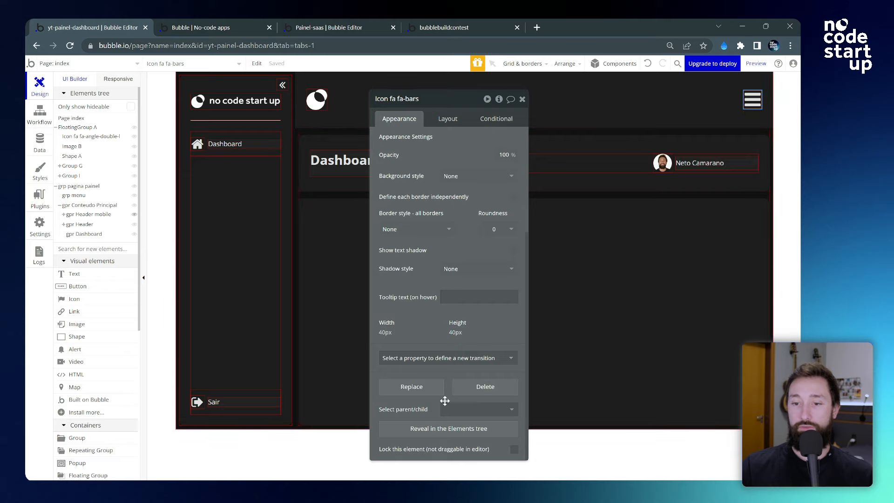
scroll(446, 430, up, 5)
click(449, 216)
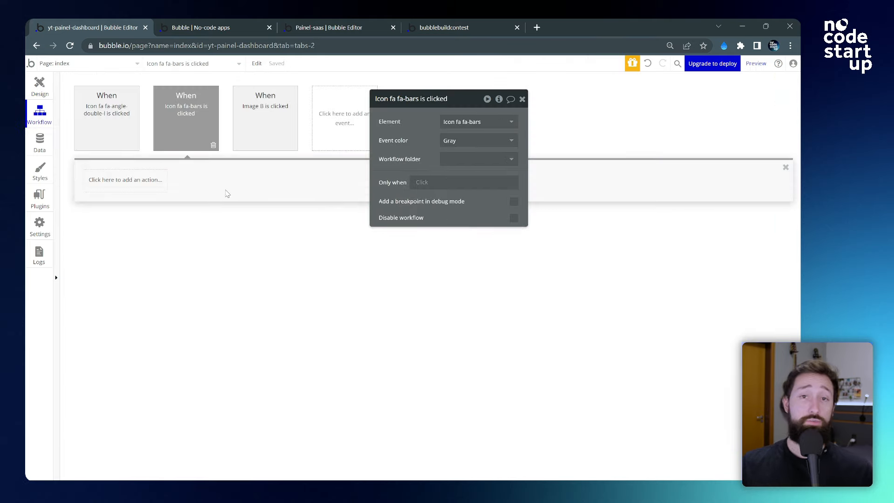
- Add a Toggle element action for FloatingGroup A to the fa-bars icon's click workflow
click(106, 182)
mouse_move(137, 309)
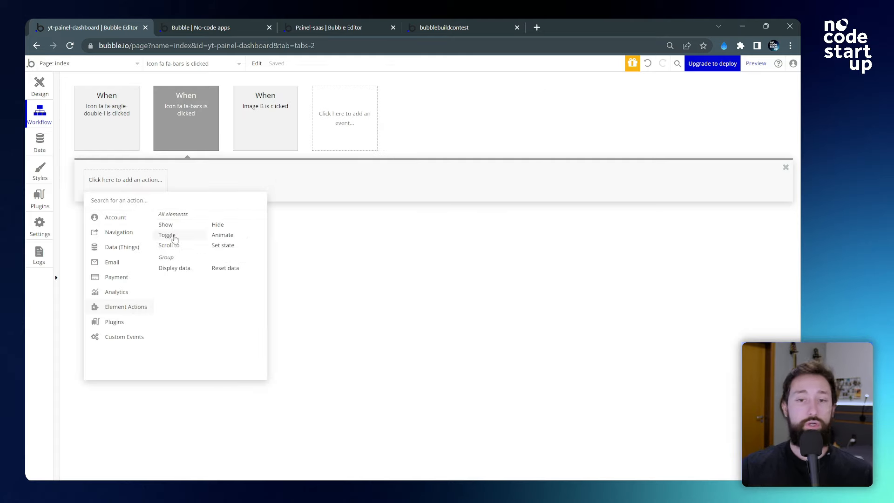
click(167, 236)
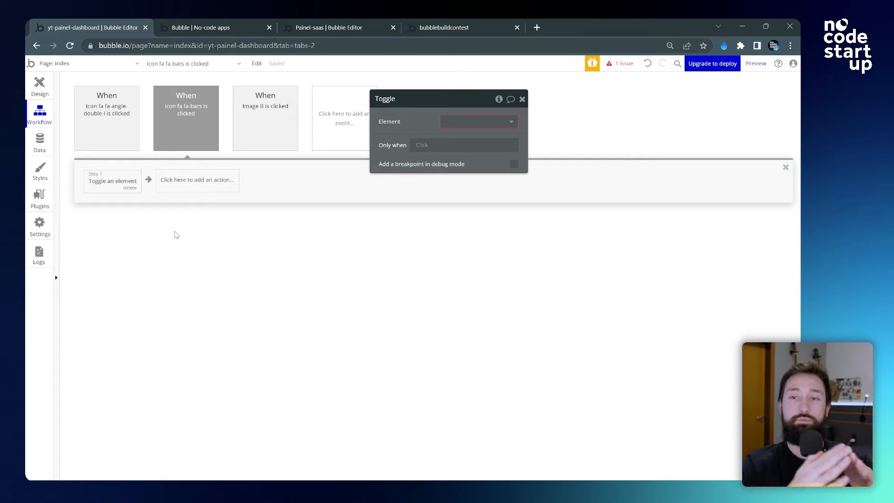
click(476, 121)
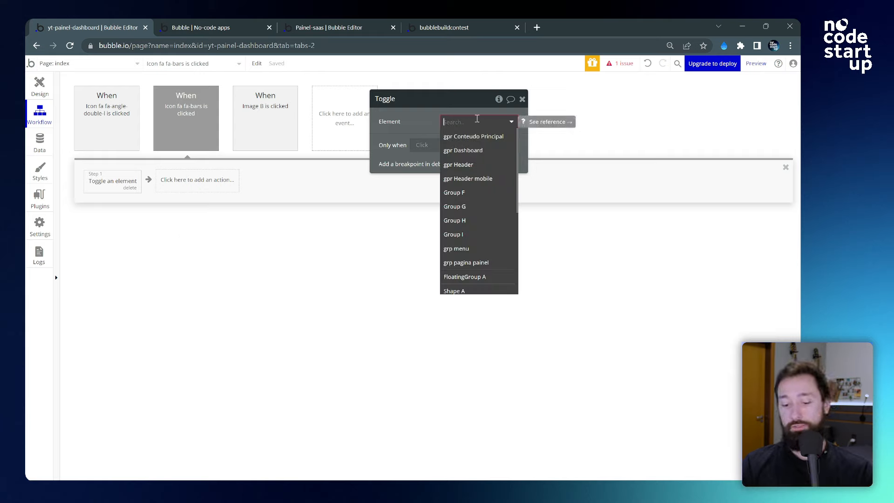
text(flo)
click(473, 135)
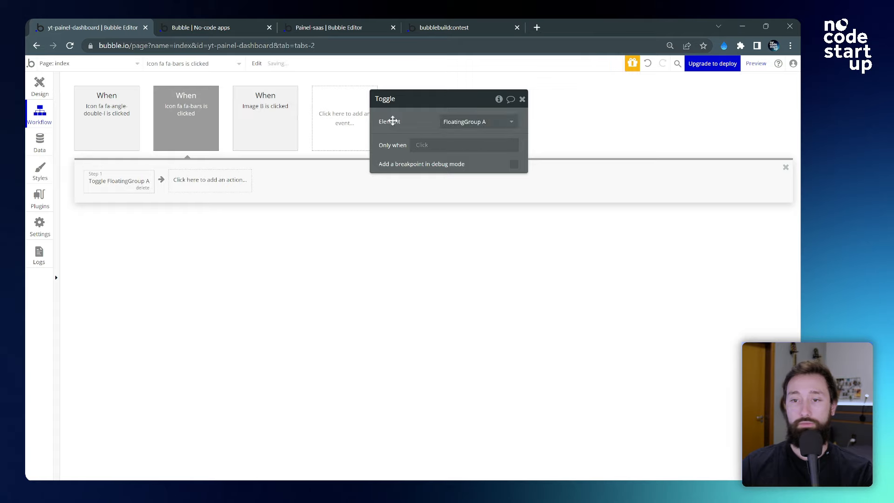
click(142, 117)
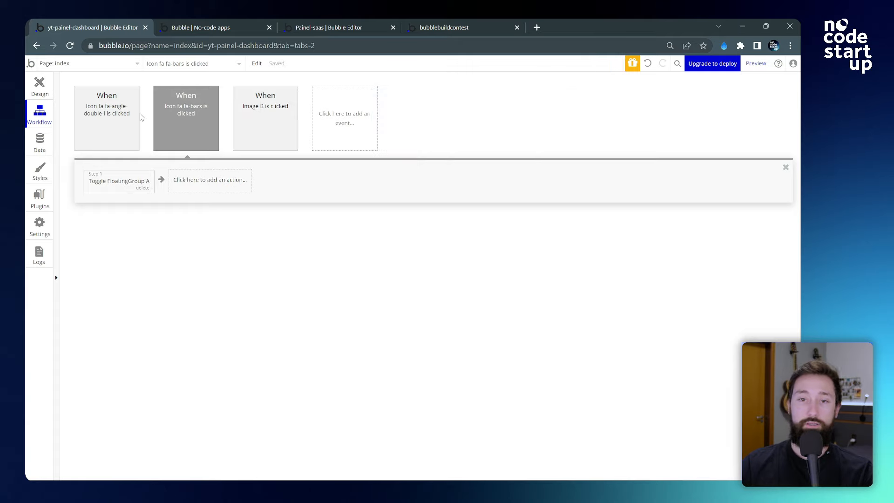
- Switch to the app preview and test opening and closing the side menu with the mobile header's menu icon
click(203, 27)
click(461, 112)
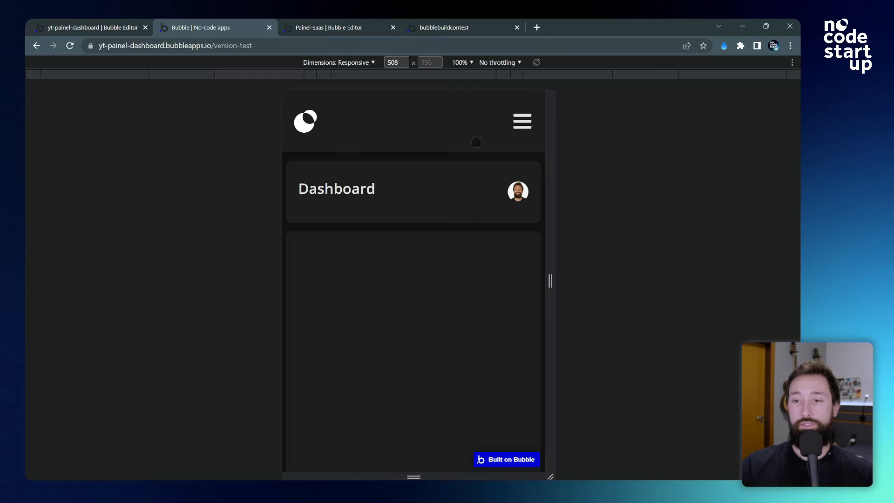
click(524, 122)
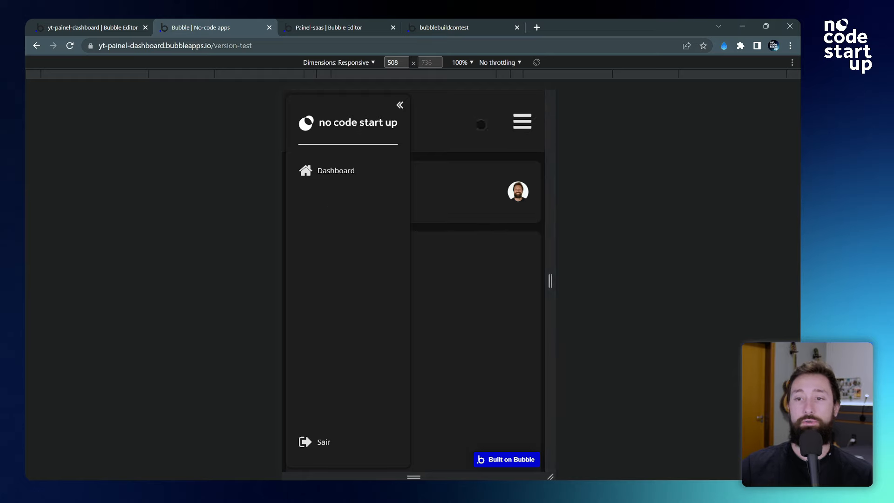
click(522, 122)
click(522, 121)
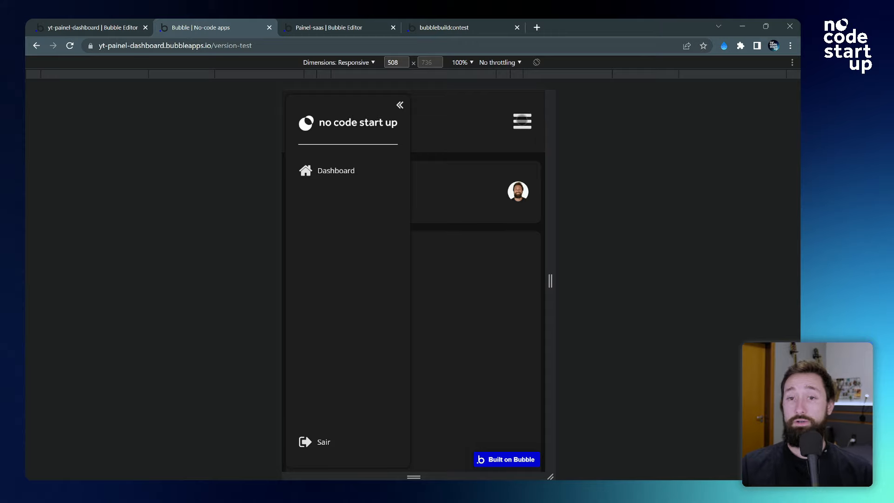
click(523, 120)
- Back in the editor's design view, add a condition to the fa-bars icon for when FloatingGroup A is visible
click(98, 28)
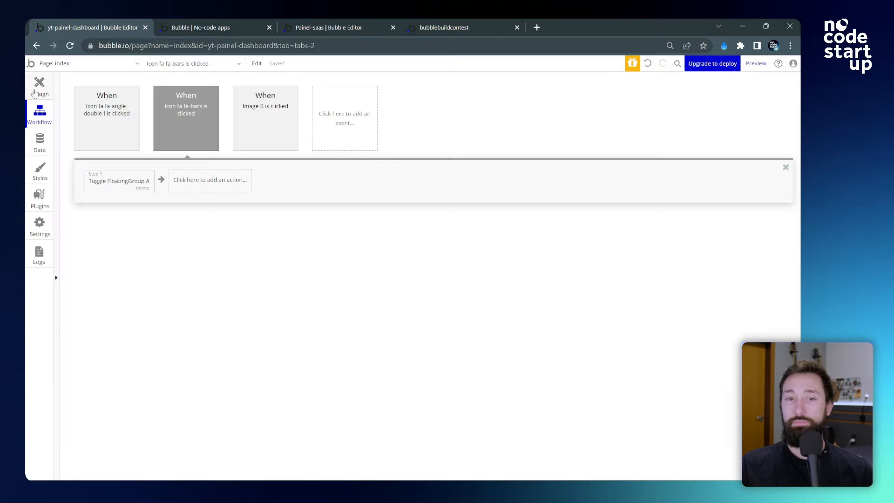
click(39, 98)
click(500, 141)
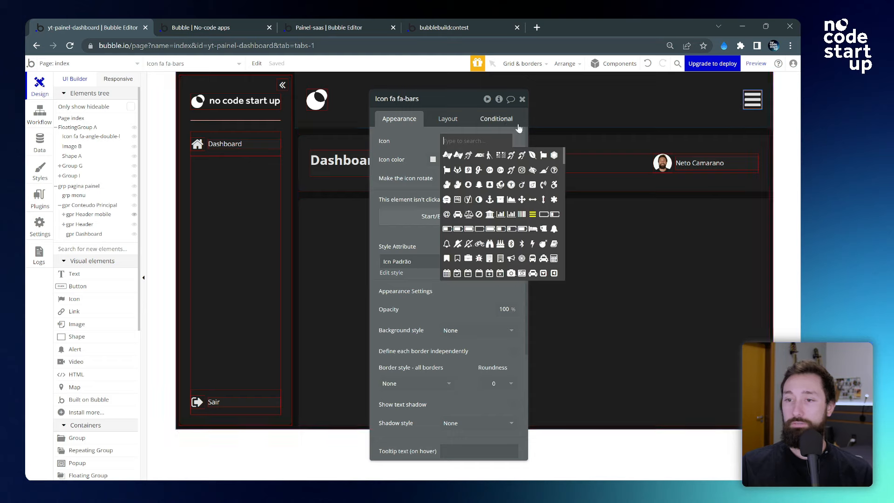
click(506, 121)
click(463, 138)
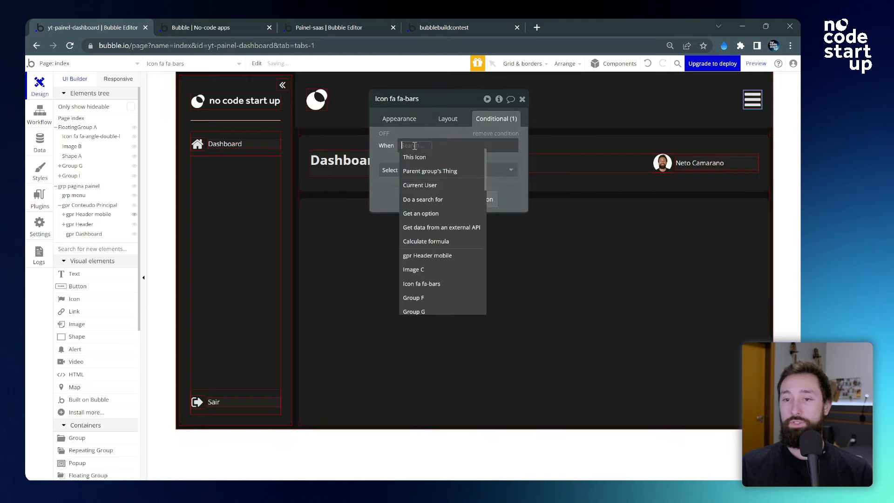
text(flo)
click(426, 158)
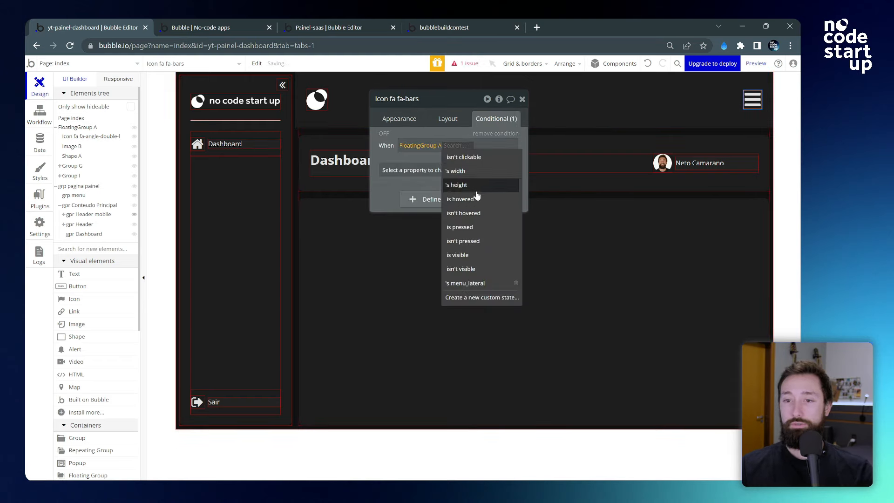
click(458, 255)
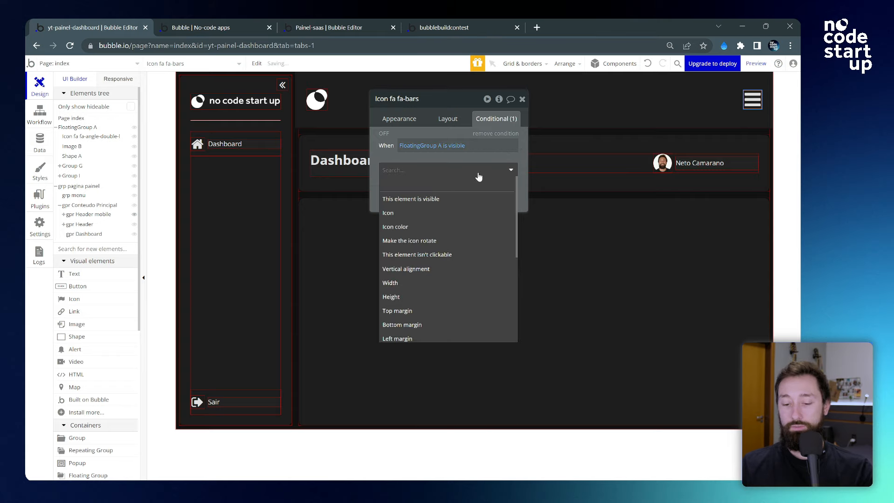
- Make the fa-bars icon's FloatingGroup A visibility condition change the Icon property to the X icon
text(icon)
click(437, 196)
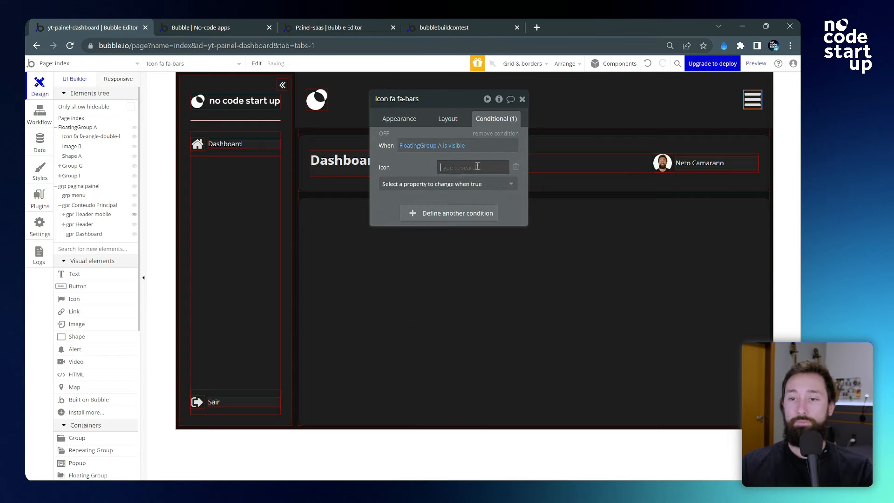
click(477, 167)
text(c)
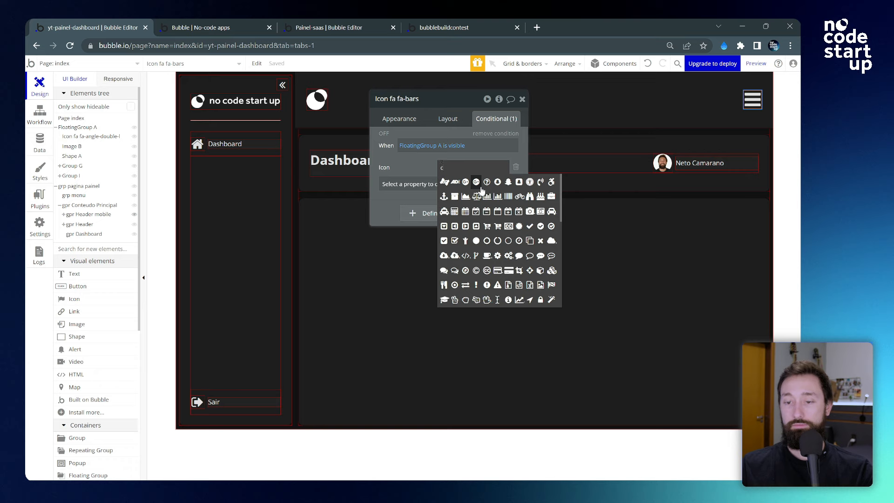
text(ro)
click(456, 164)
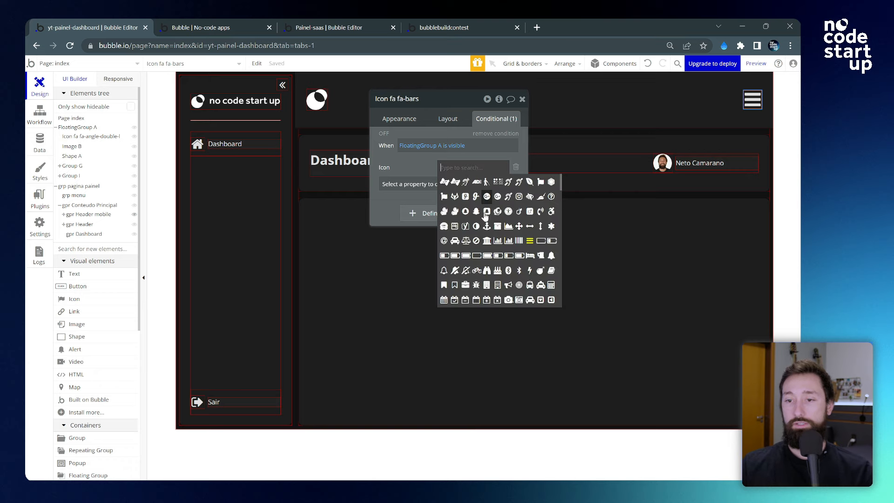
scroll(485, 214, down, 10)
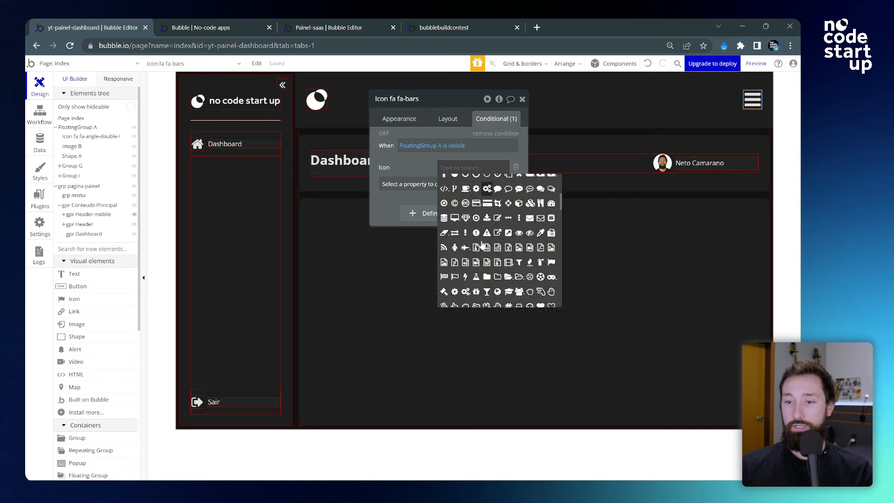
scroll(501, 240, up, 4)
click(408, 162)
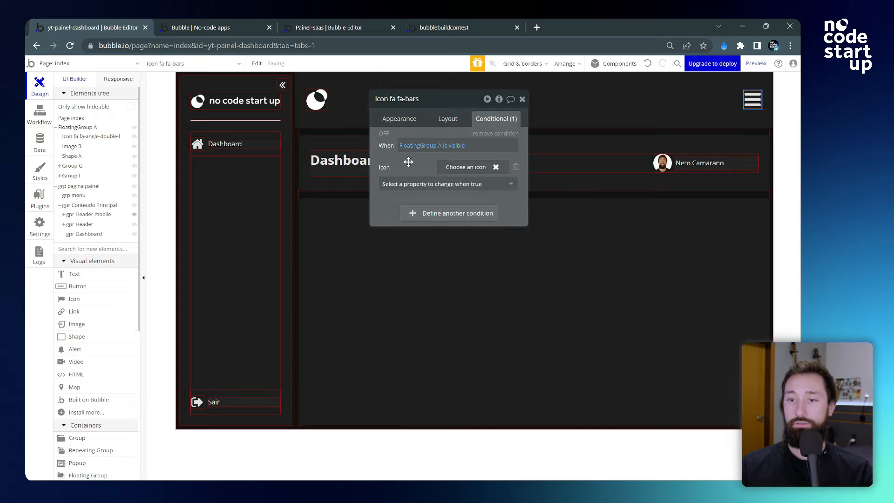
click(522, 99)
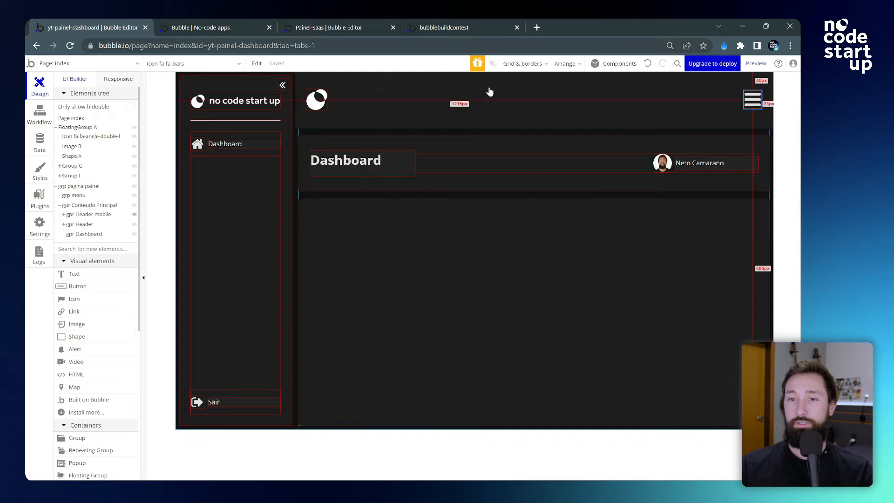
- Switch to the app preview and test the mobile header's menu icon at widths of about 379 and 405 px
click(235, 29)
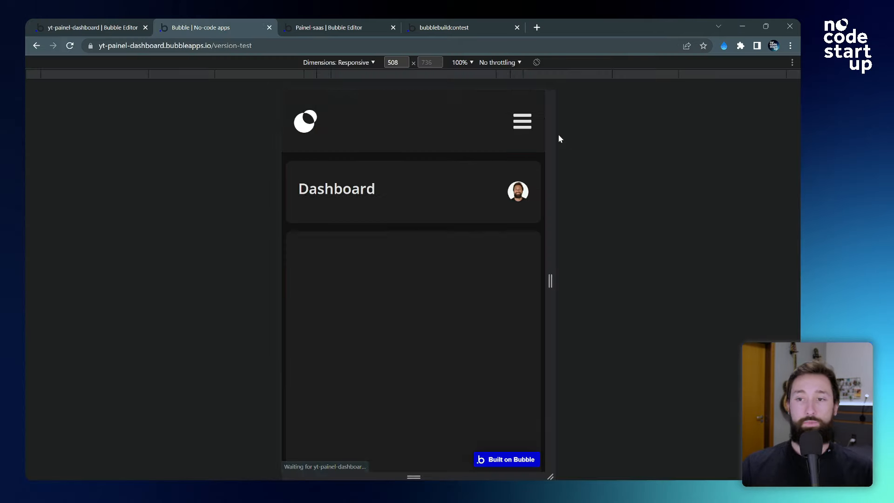
click(521, 122)
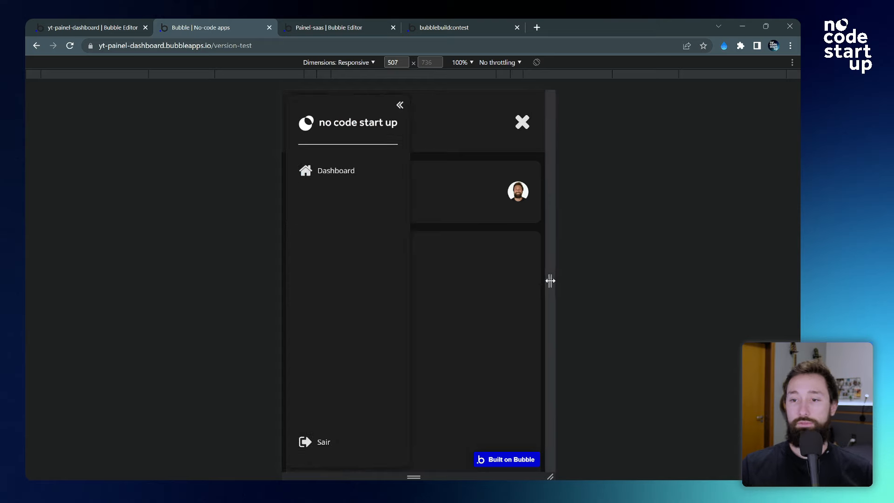
drag(550, 281, 517, 281)
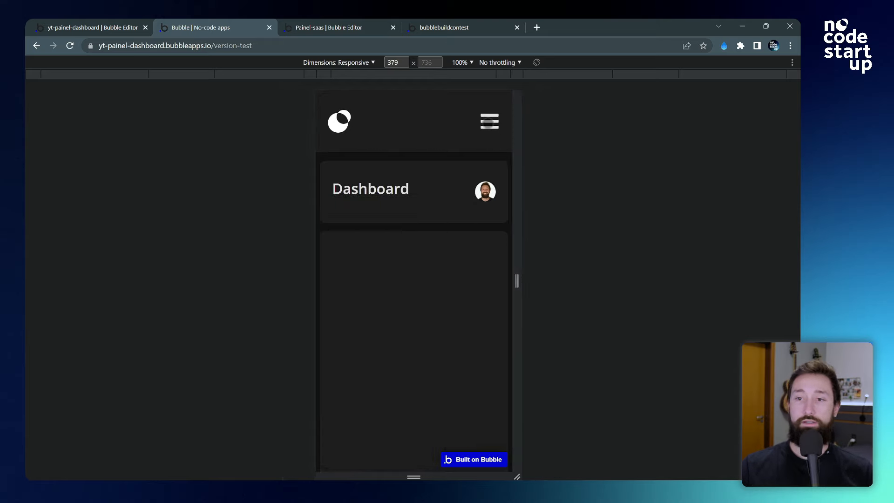
click(489, 122)
click(490, 122)
click(490, 122)
click(492, 213)
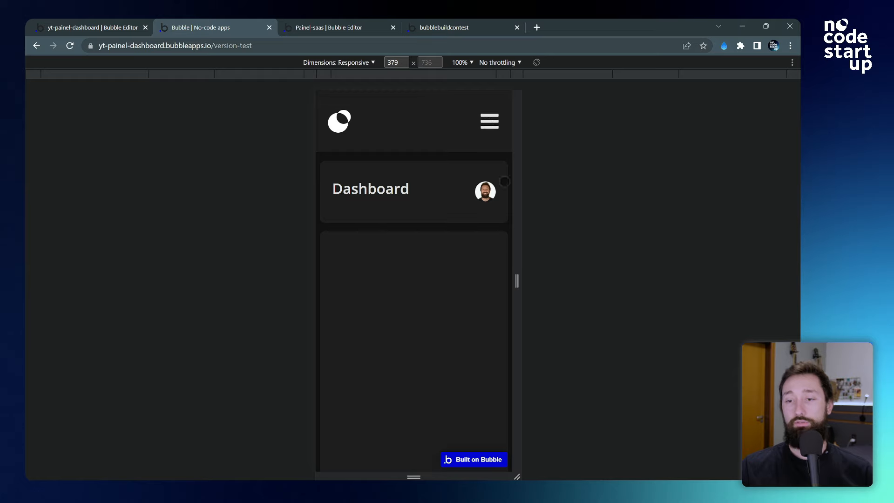
drag(517, 267, 524, 267)
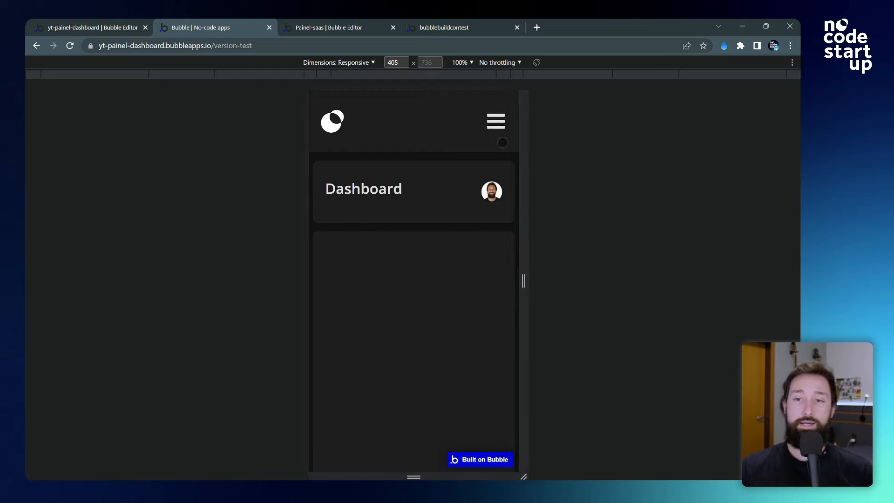
click(497, 125)
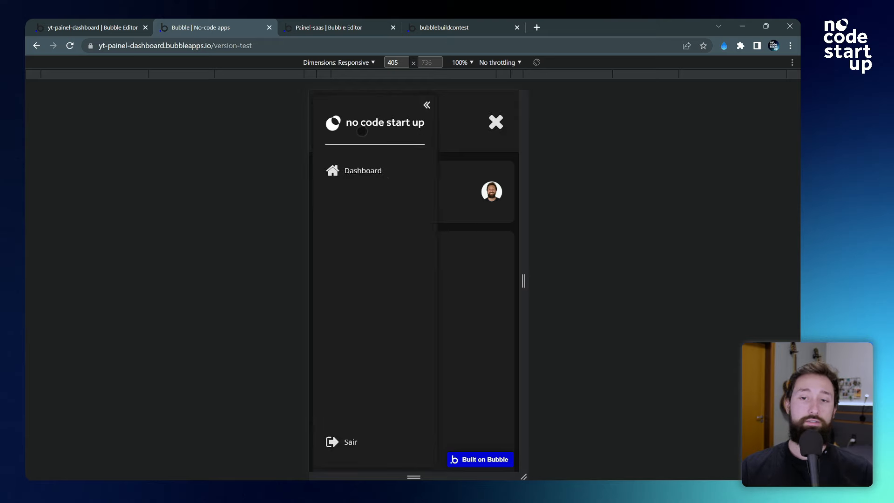
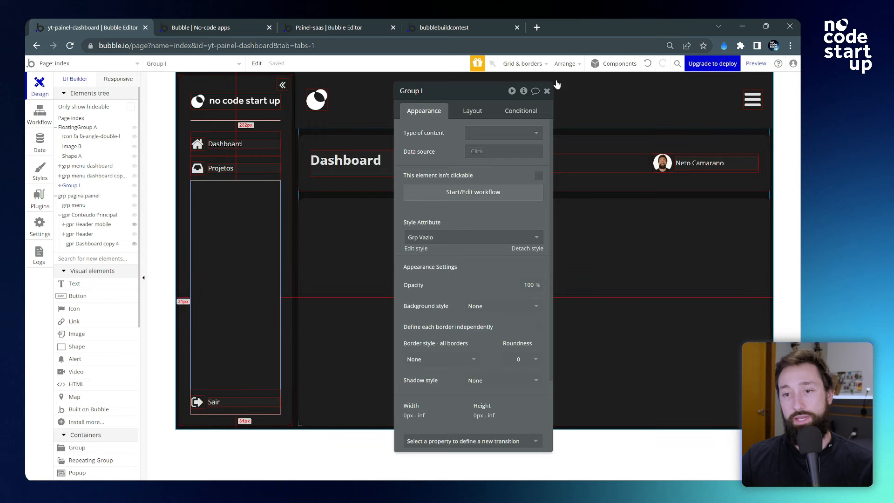
- Duplicate the dark content group below the Dashboard header by copying and pasting gpr Dashboard copy 4
drag(543, 91, 716, 94)
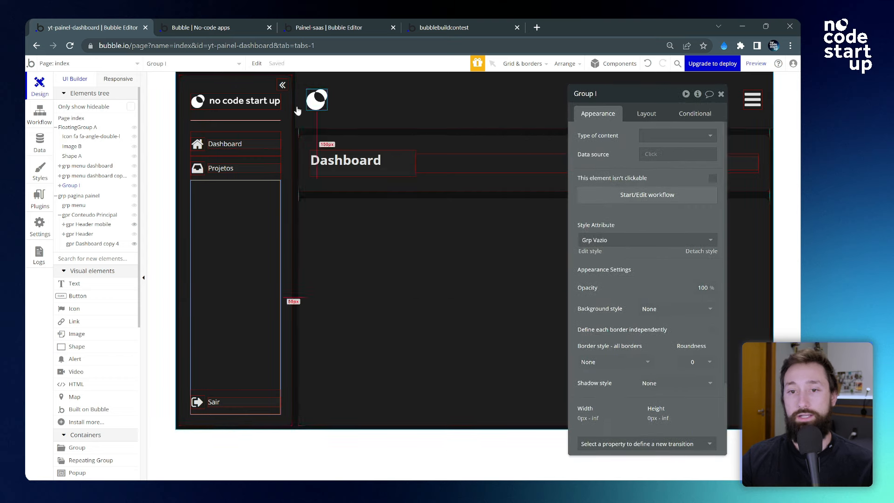
click(252, 154)
click(416, 246)
key(ctrl+c)
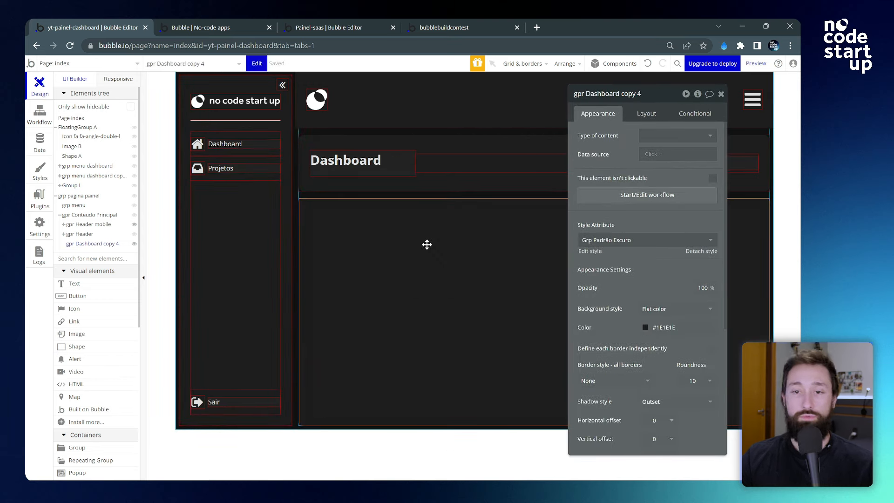
key(ctrl+v)
- Copy the header's Dashboard title into both content groups below it
click(363, 159)
click(381, 230)
key(ctrl+v)
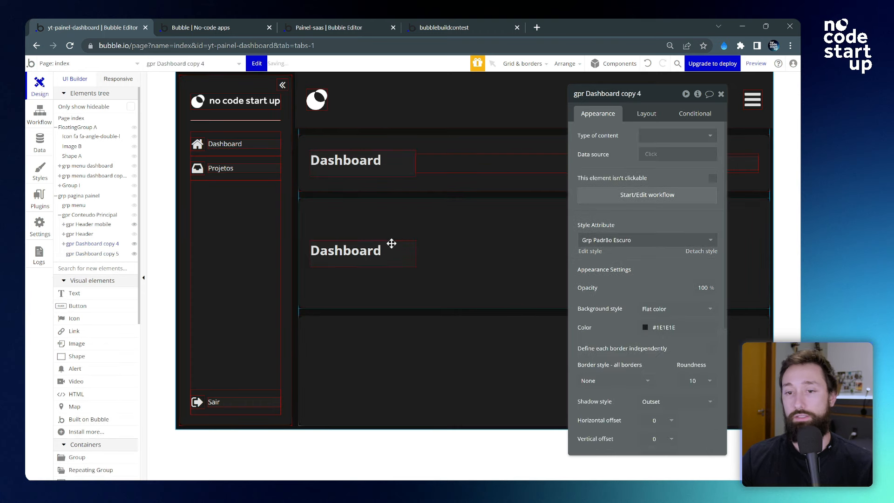
click(378, 376)
key(ctrl+v)
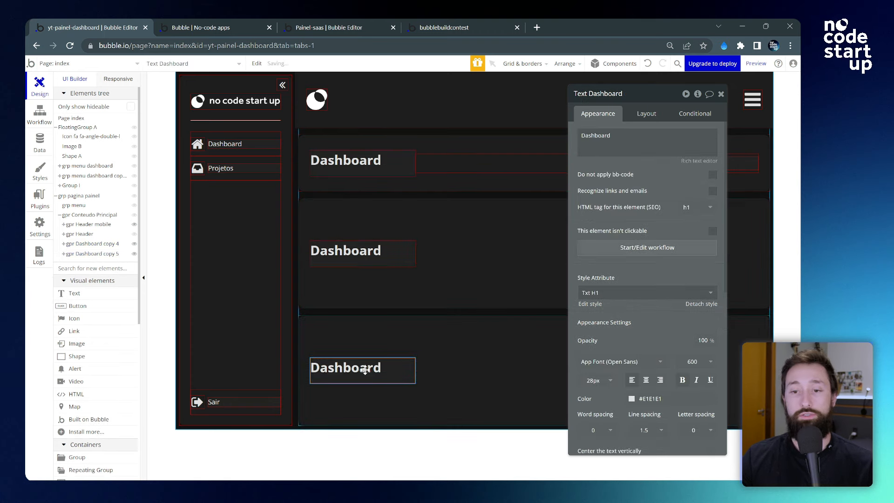
- Change the title text in the lower content group to Projetos
double_click(393, 357)
text(Projetos)
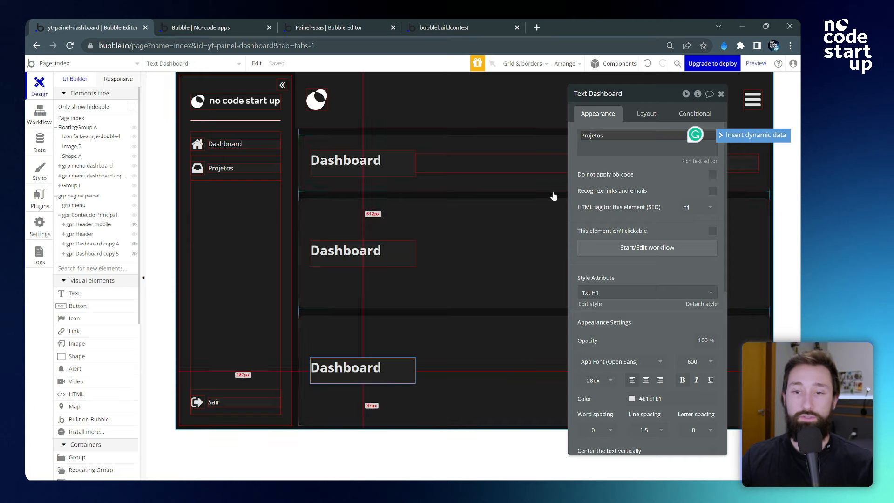
click(517, 217)
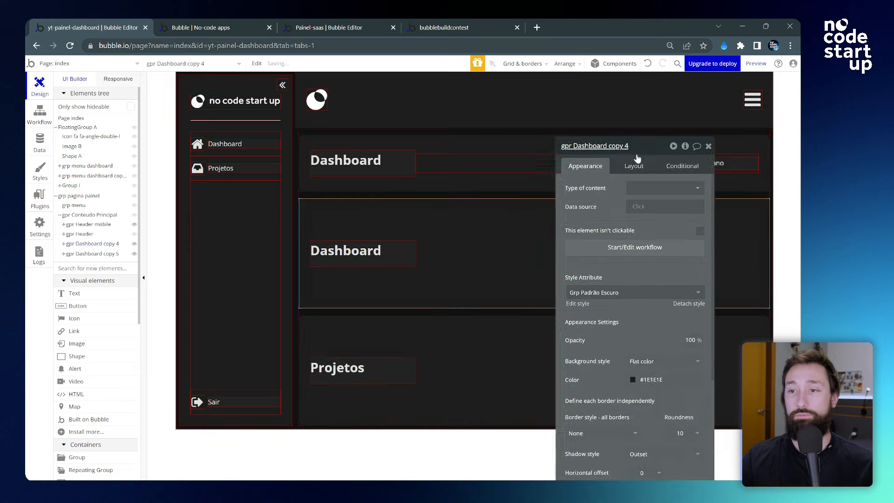
click(245, 158)
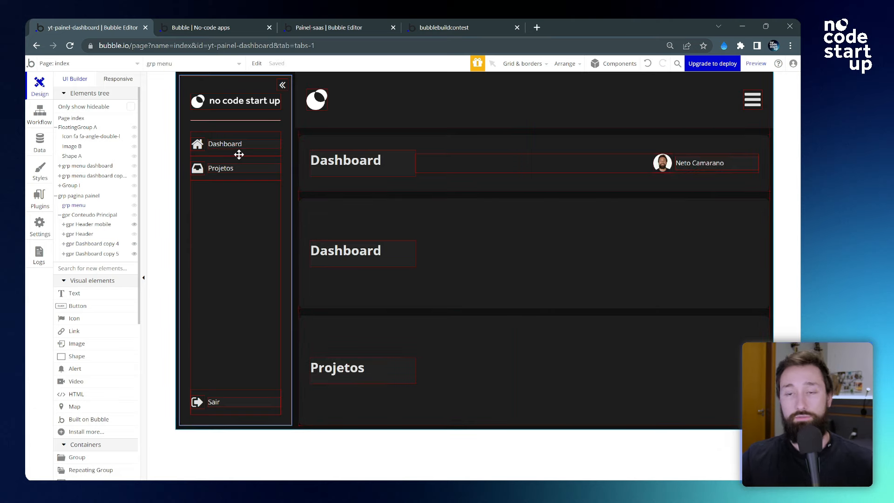
- Review the side menu items against the Dashboard and Projetos content groups, and look through the app's list of pages
click(444, 212)
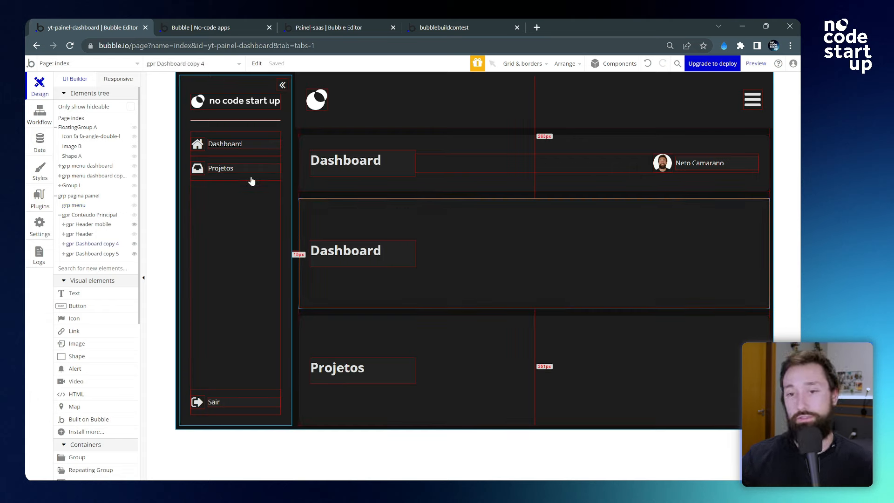
click(414, 334)
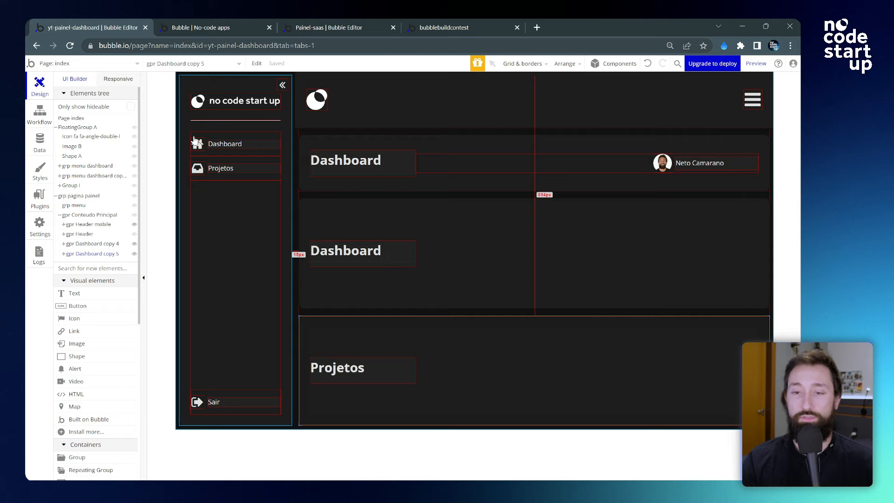
click(256, 156)
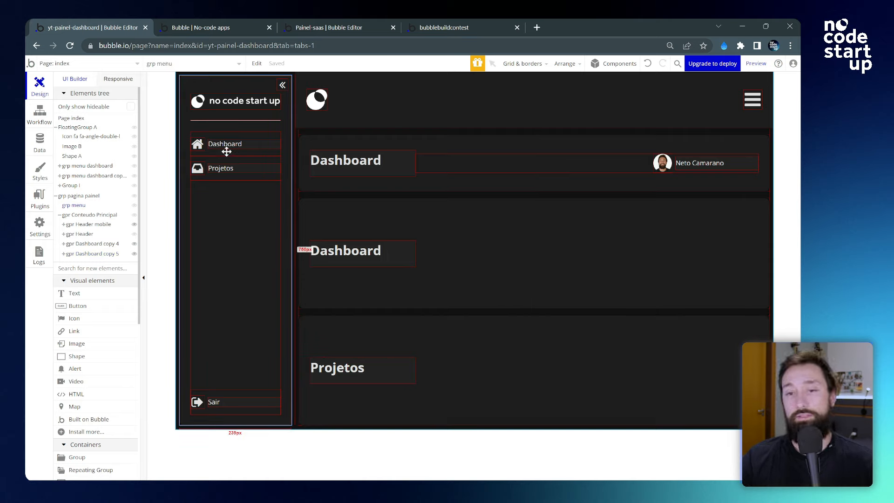
click(123, 65)
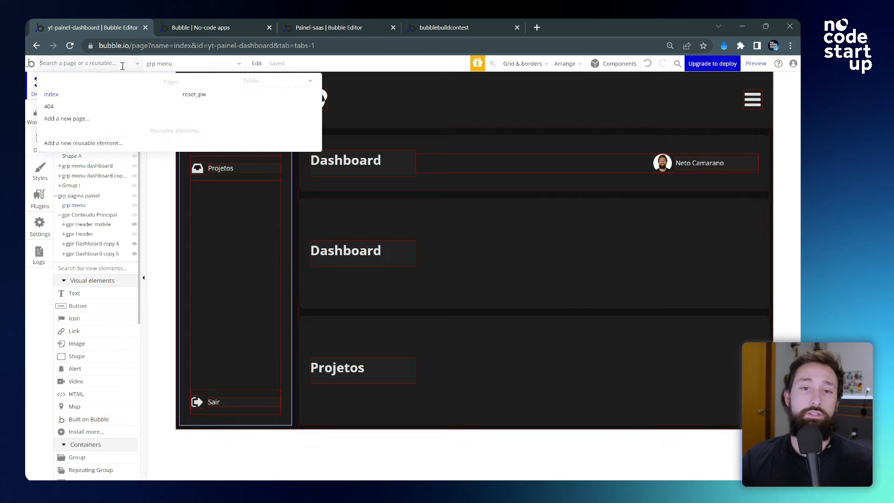
mouse_move(171, 114)
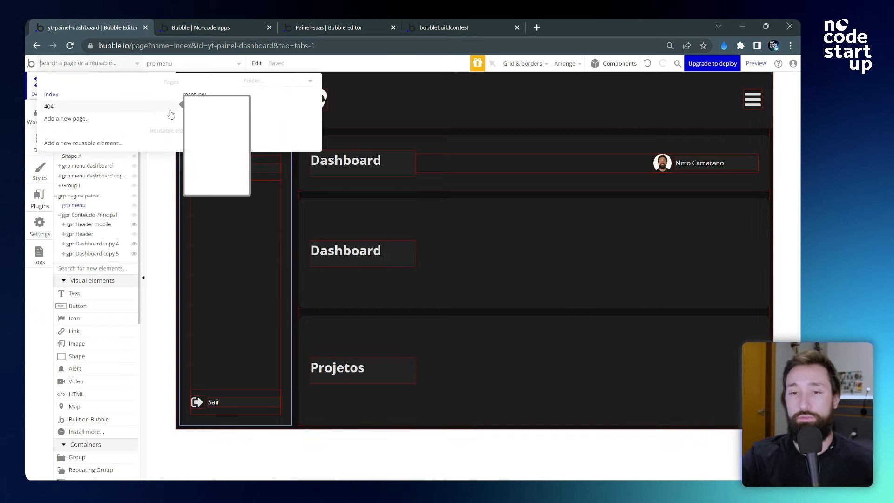
mouse_move(96, 101)
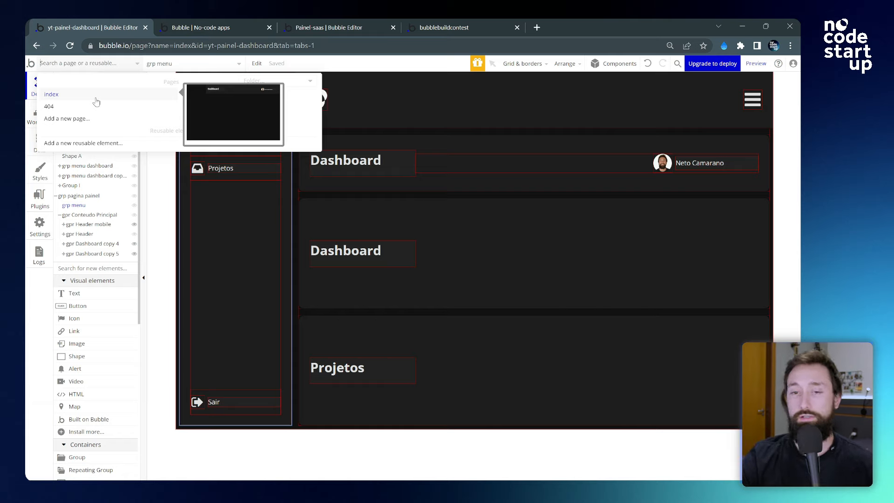
click(370, 215)
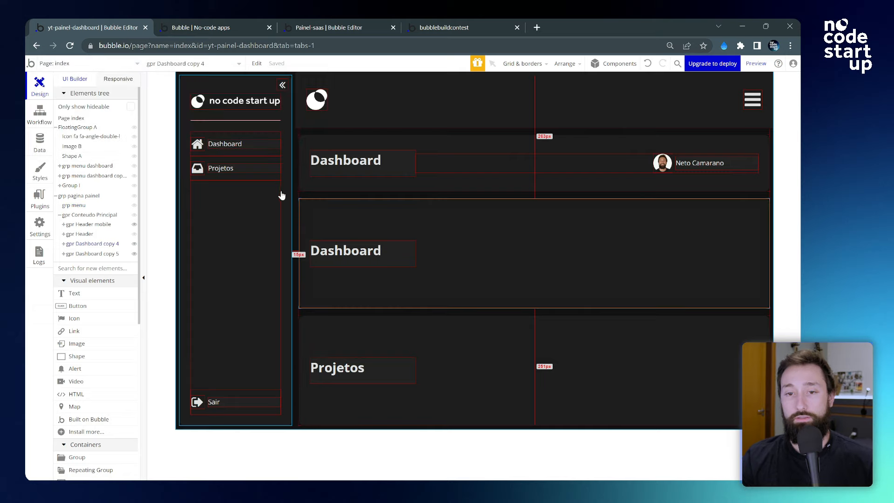
click(259, 154)
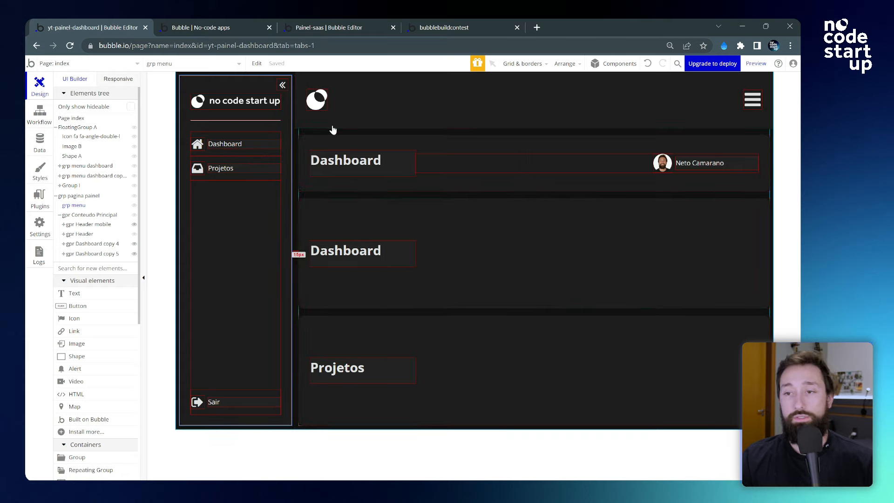
click(748, 105)
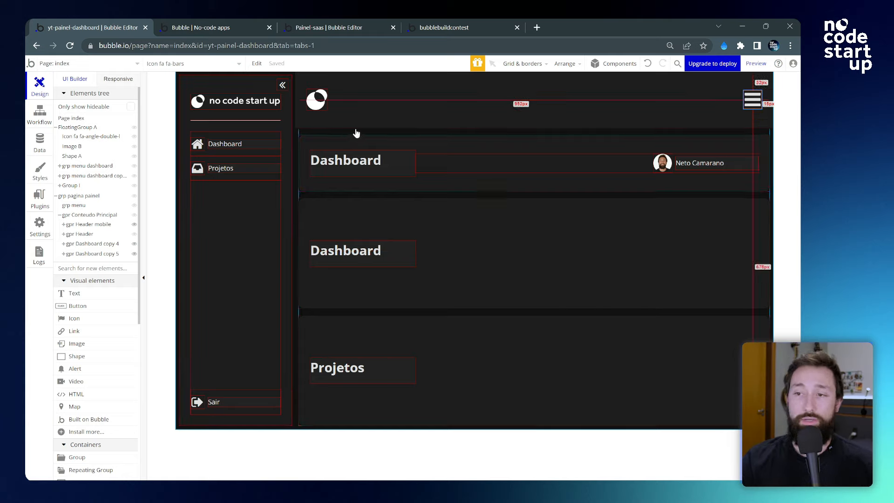
click(391, 218)
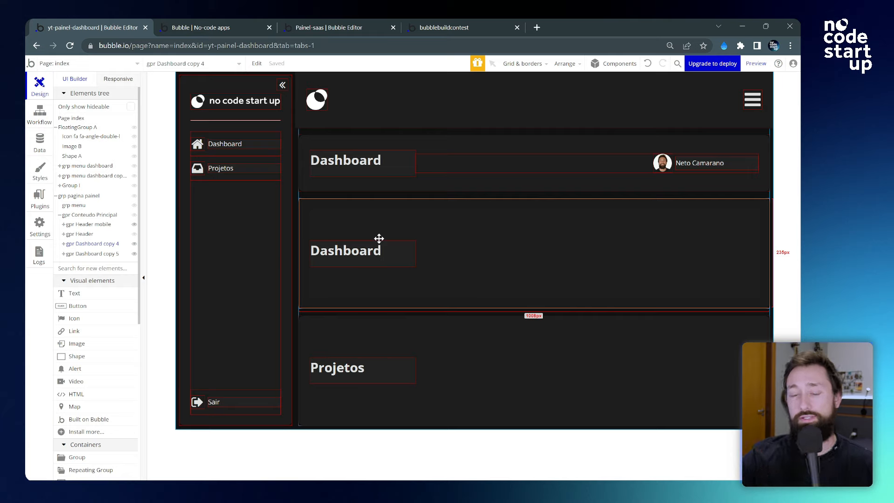
click(232, 158)
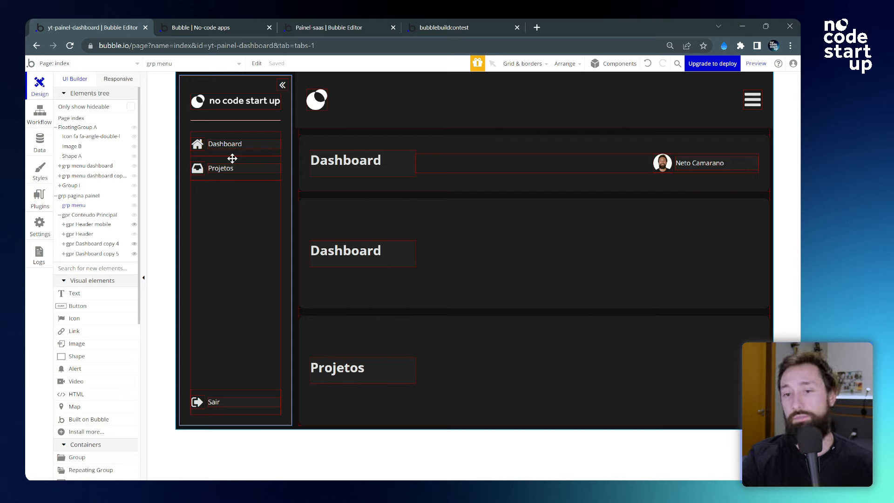
click(457, 214)
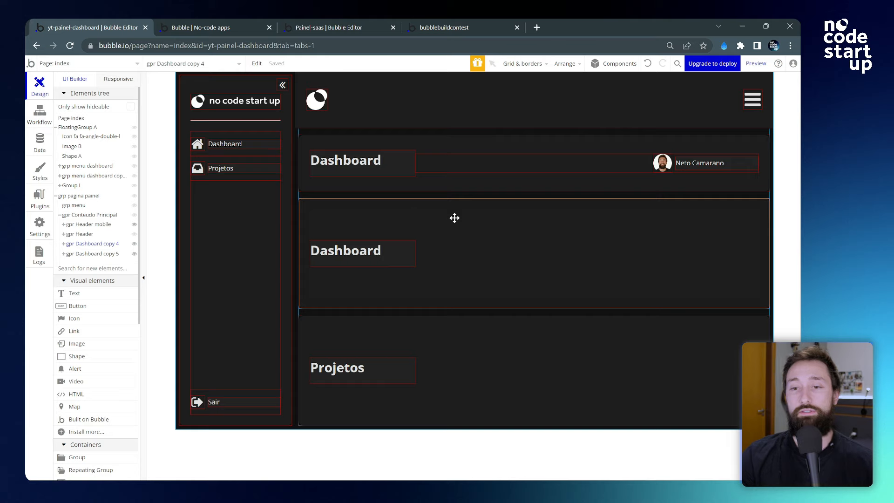
double_click(375, 211)
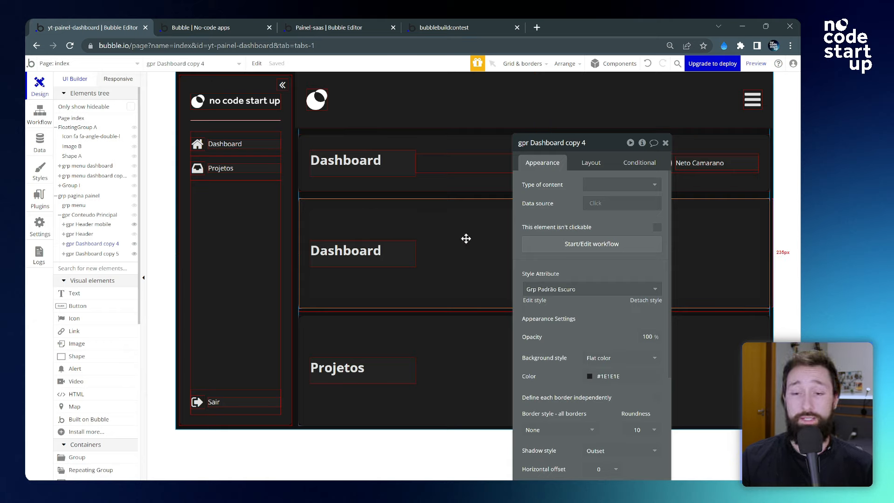
click(441, 320)
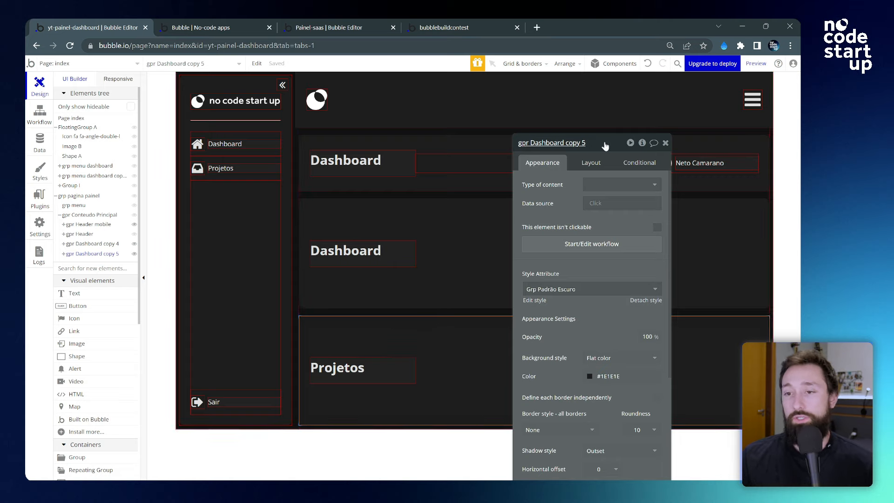
drag(605, 147, 563, 109)
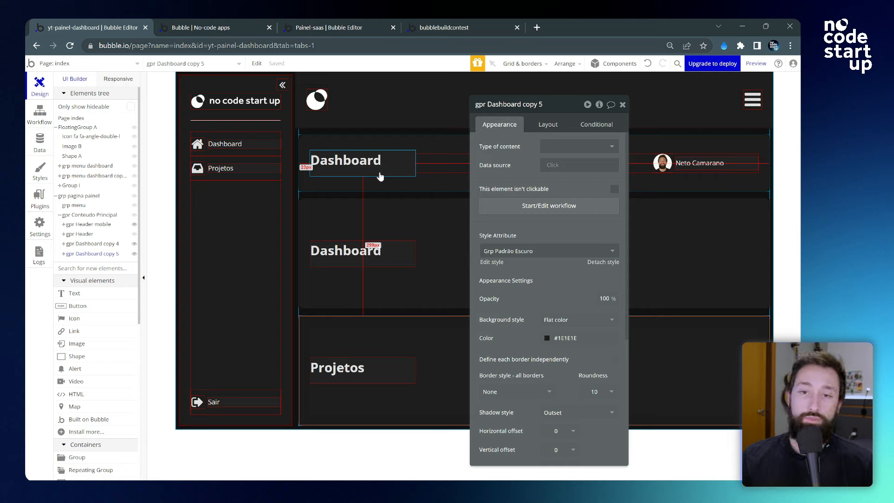
- Add a custom state named navegacao of type text to the index page
click(74, 118)
click(600, 104)
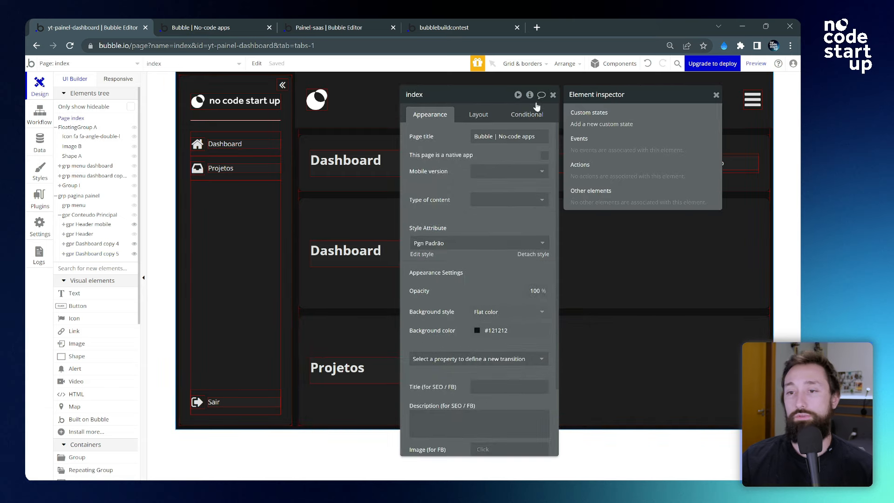
click(622, 125)
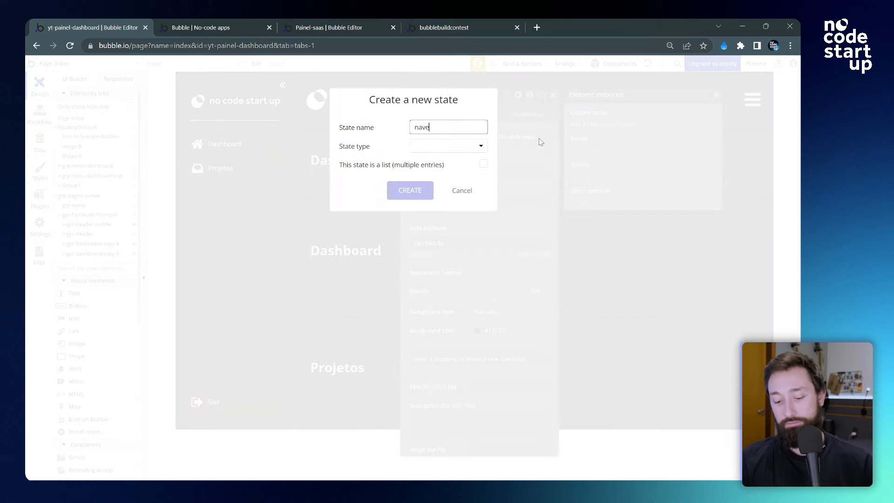
text(navegacao)
click(449, 146)
click(435, 161)
click(409, 190)
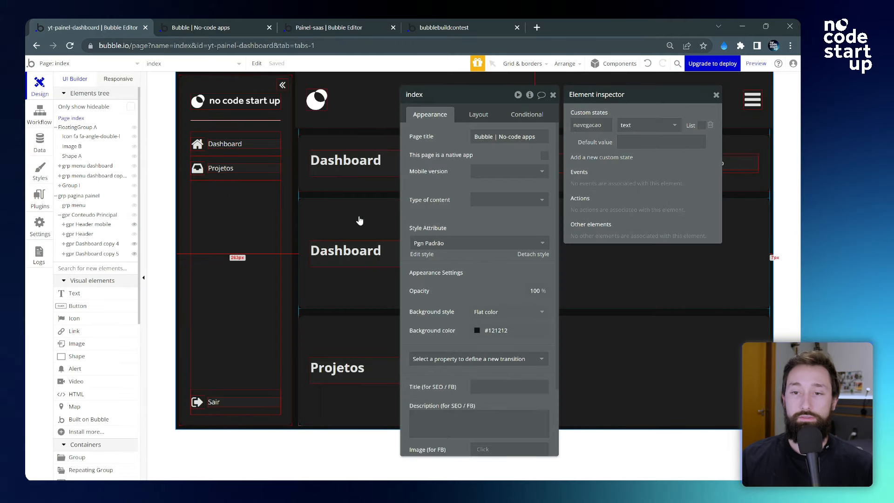
click(553, 95)
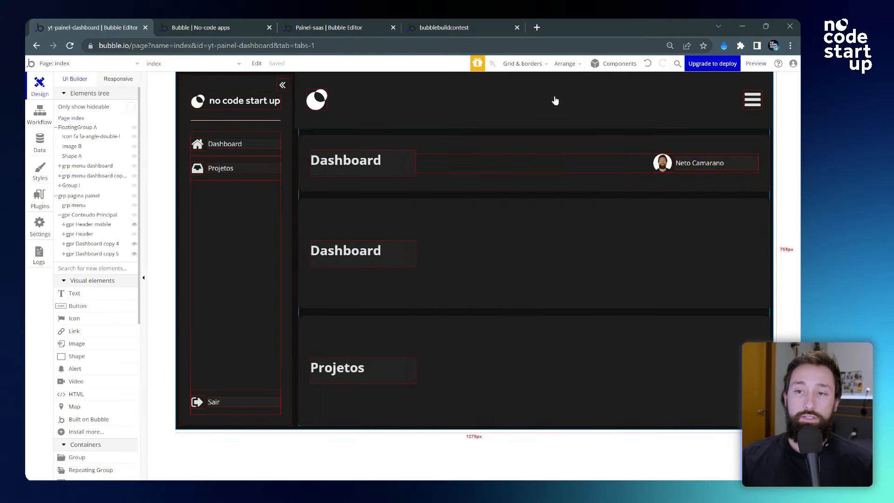
- Examine the conditions of the Dashboard content group and the page path in the preview's address, returning to the editor
click(237, 155)
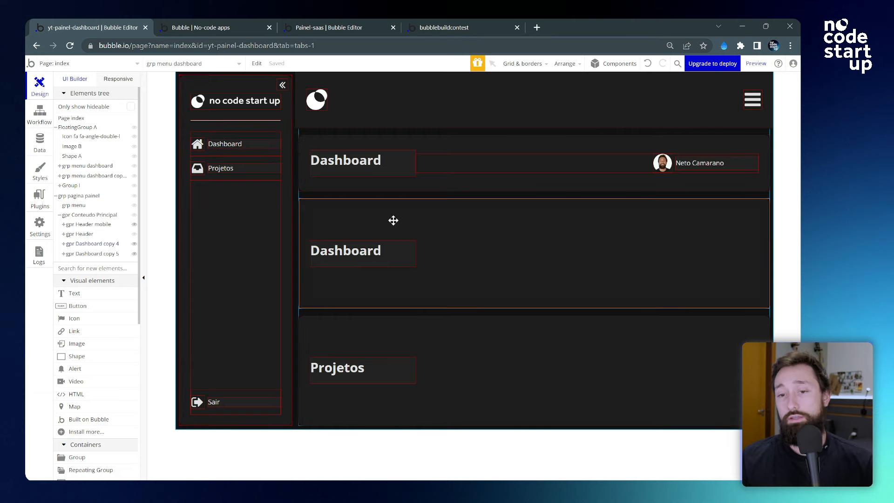
click(346, 211)
double_click(369, 219)
click(526, 114)
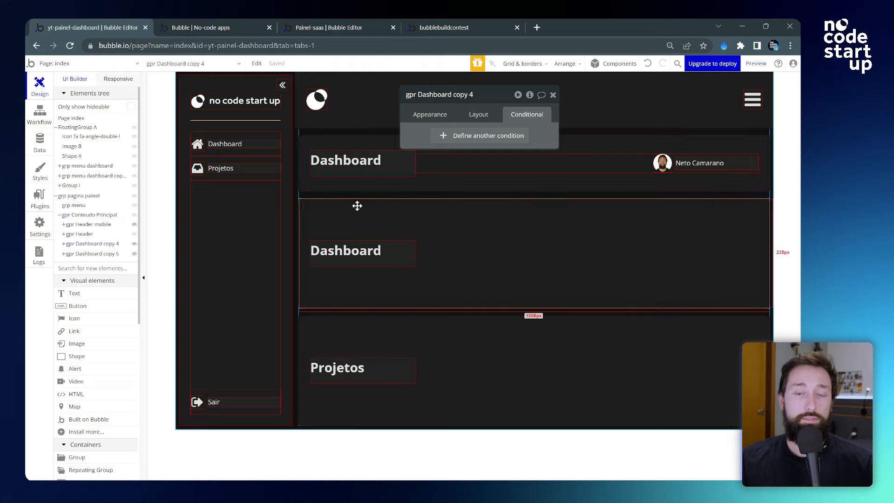
click(200, 27)
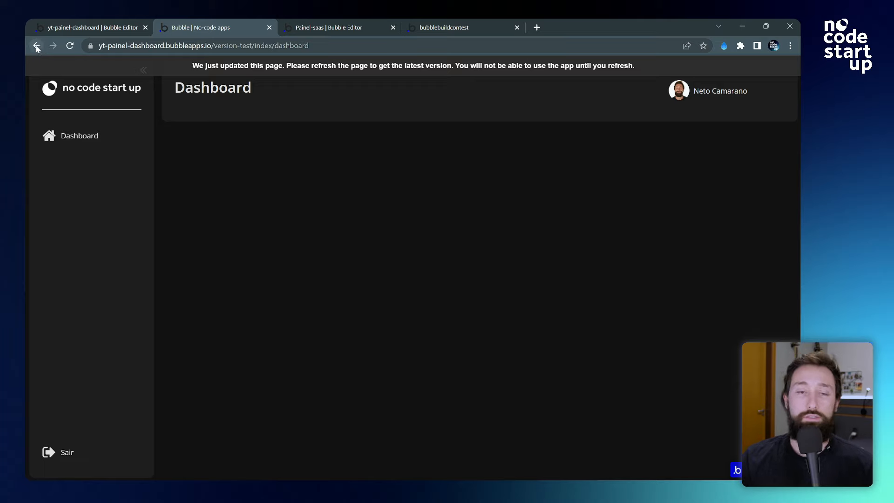
click(226, 46)
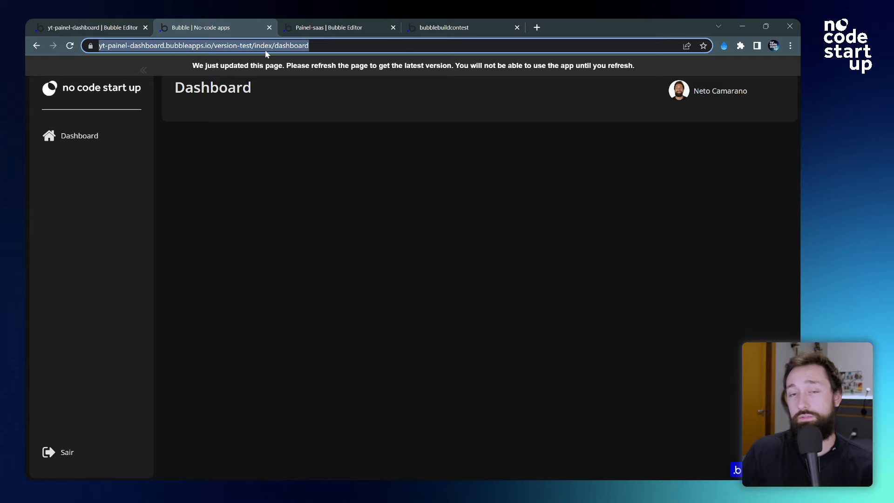
click(64, 27)
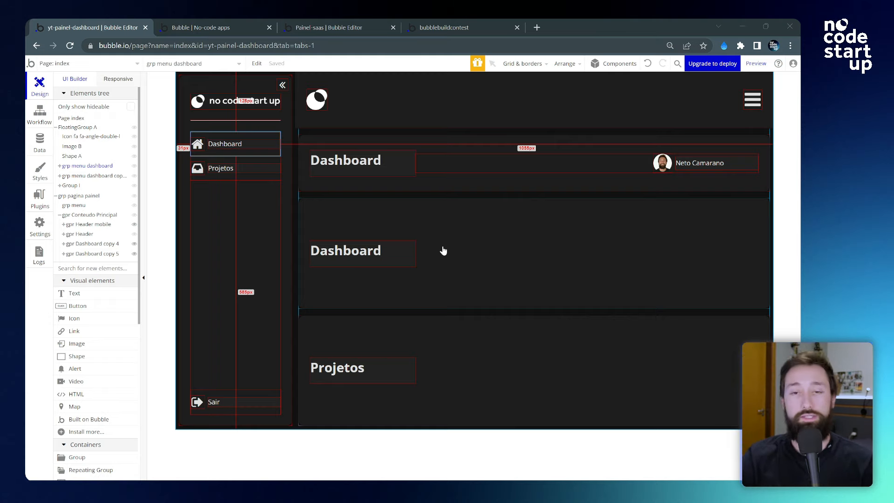
- Set the Dashboard menu item group's content type to text and its data source to dashboard
double_click(232, 151)
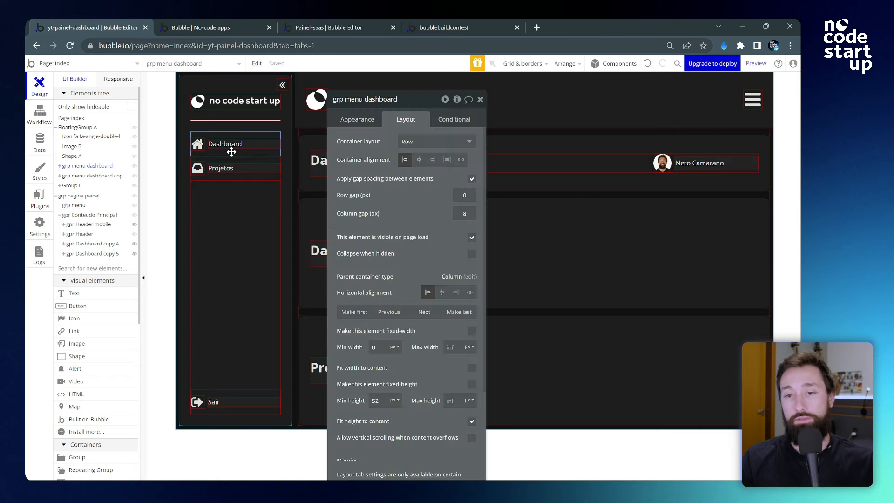
click(356, 119)
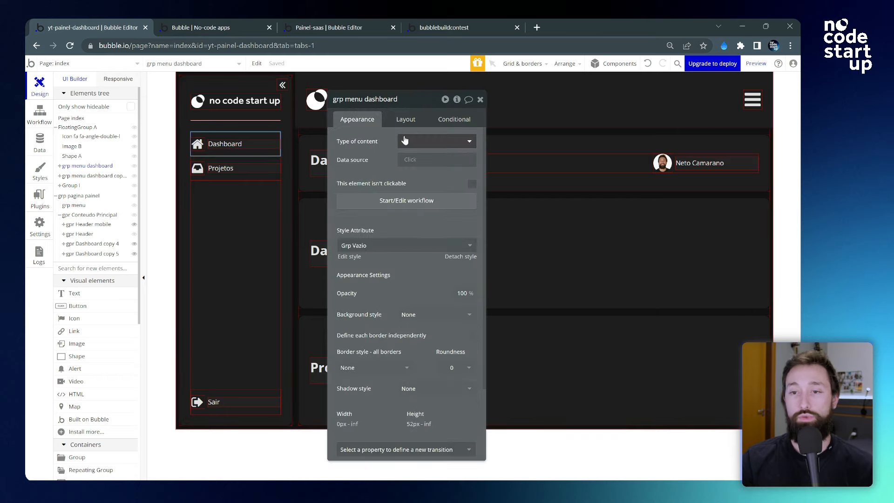
click(435, 141)
click(369, 156)
click(414, 160)
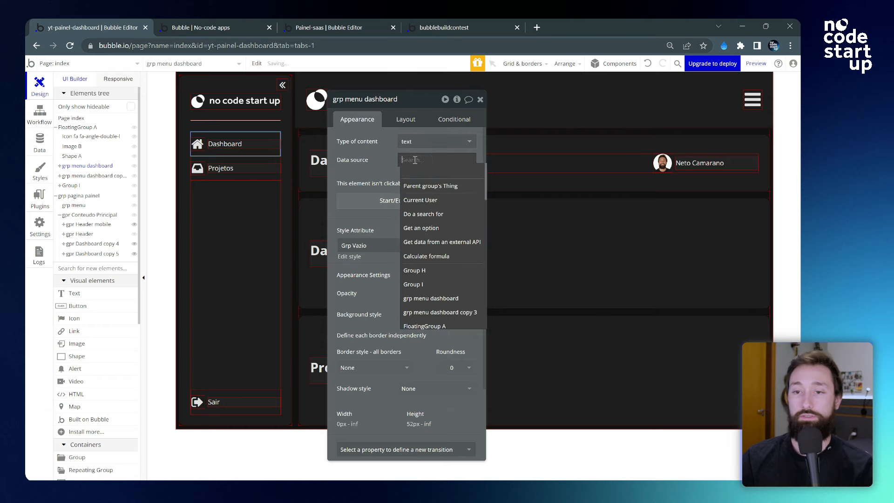
text(dashb)
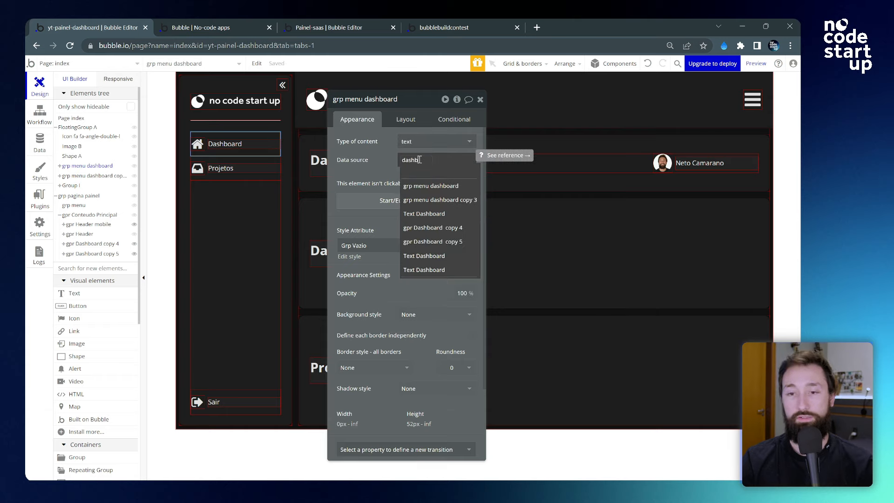
text(oard)
click(363, 150)
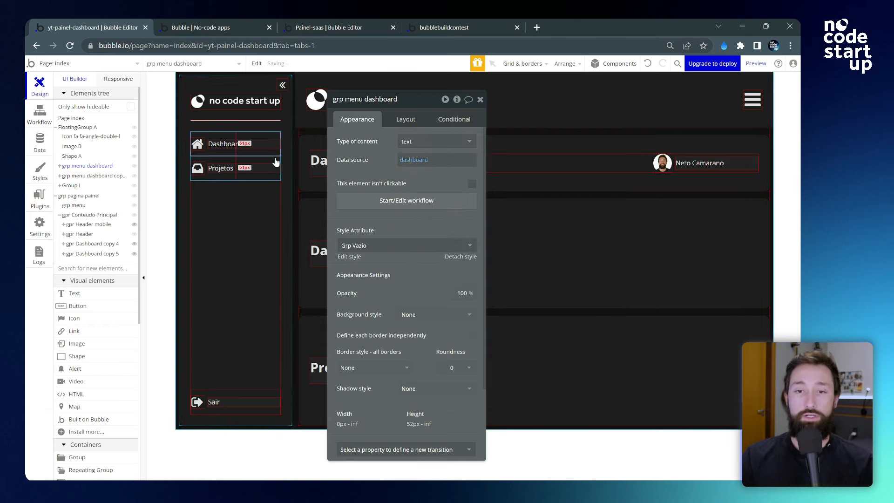
drag(244, 154, 246, 162)
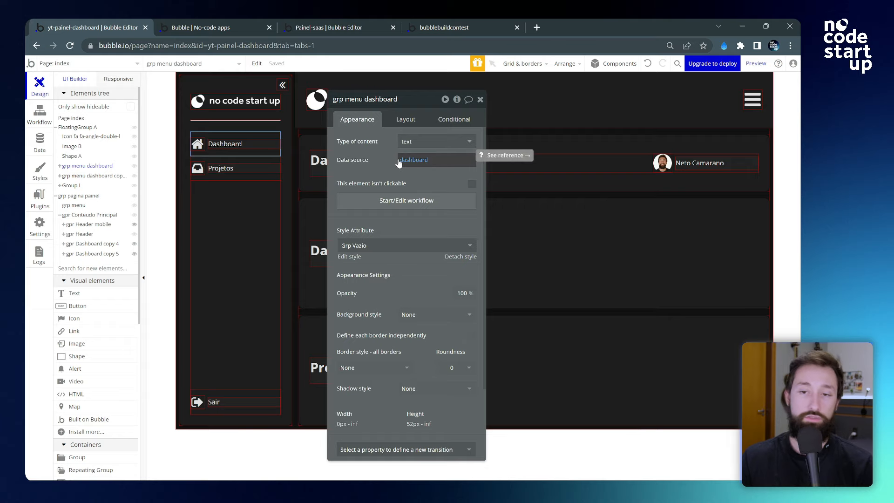
- Create a workflow for clicks on grp menu dashboard with a Go to page action whose destination is index
click(406, 203)
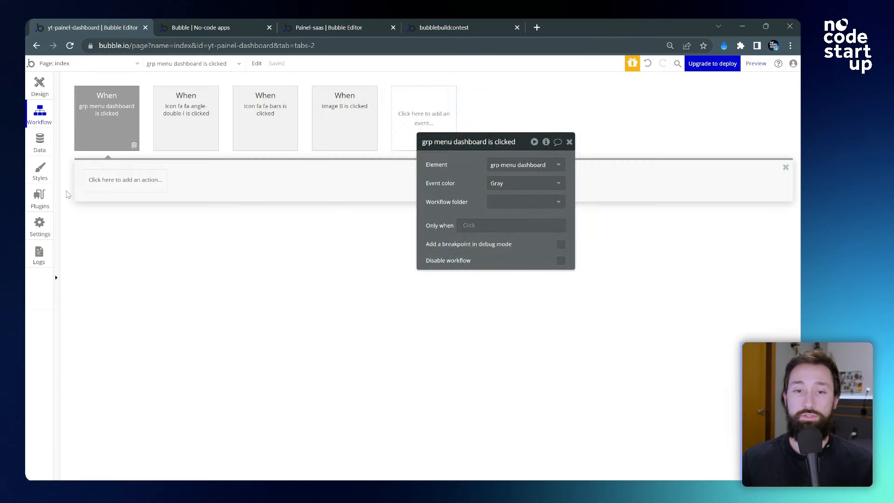
click(101, 185)
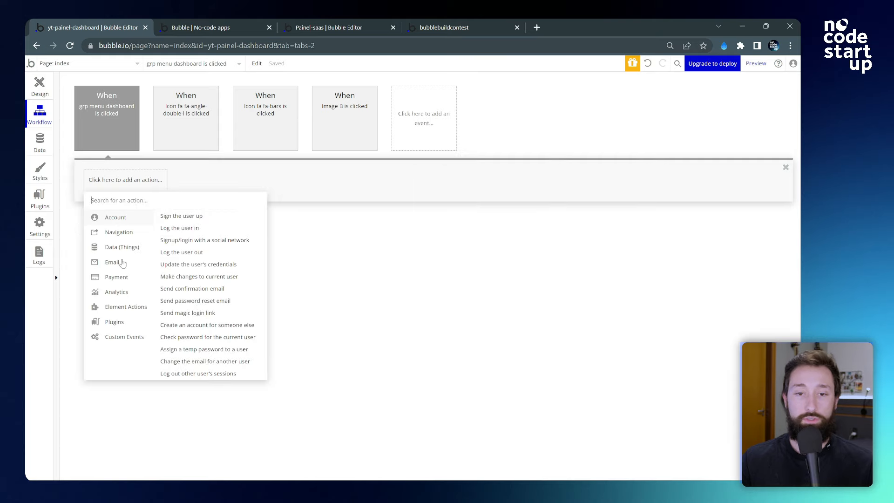
mouse_move(122, 234)
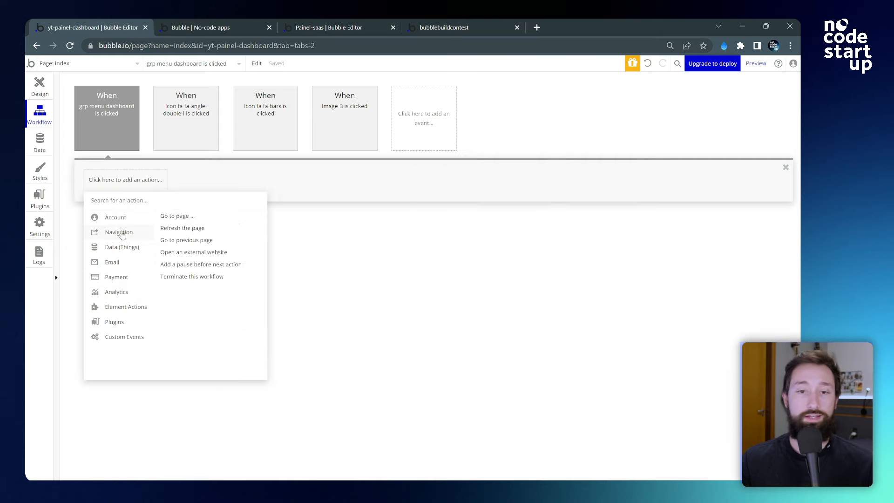
click(175, 217)
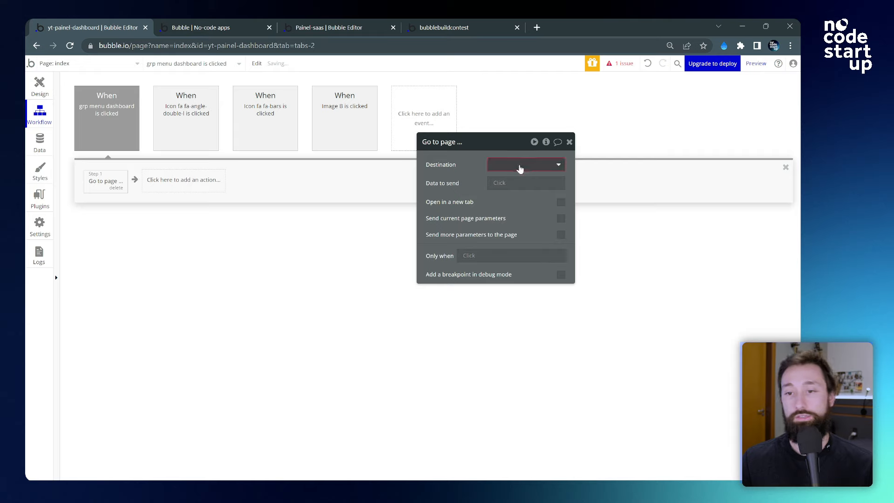
click(521, 166)
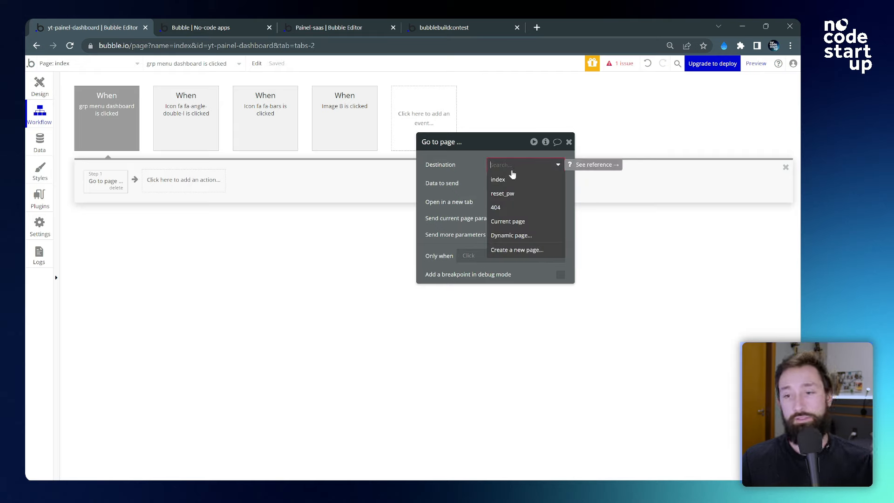
click(510, 181)
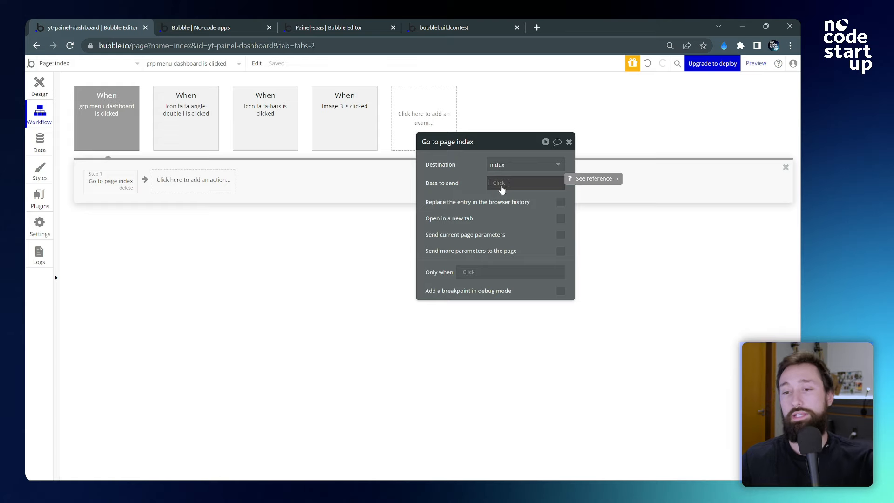
- Set the data sent by the Go to page index action to grp menu dashboard's text
click(498, 185)
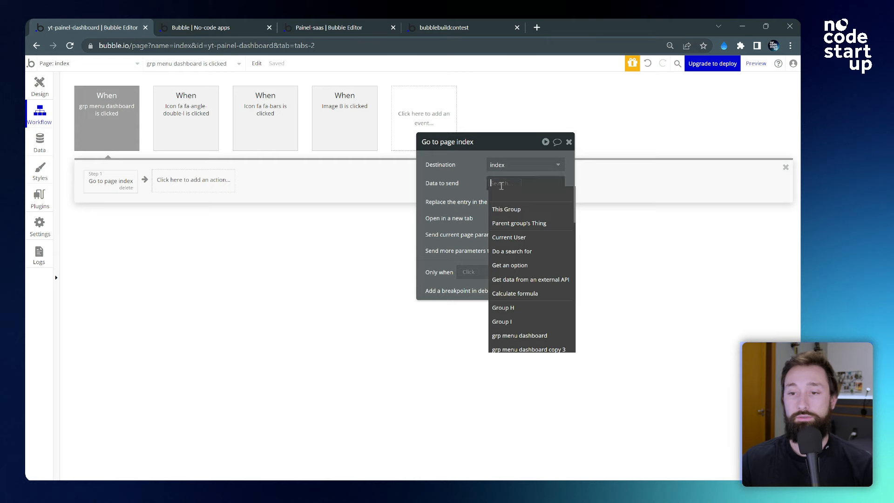
click(471, 180)
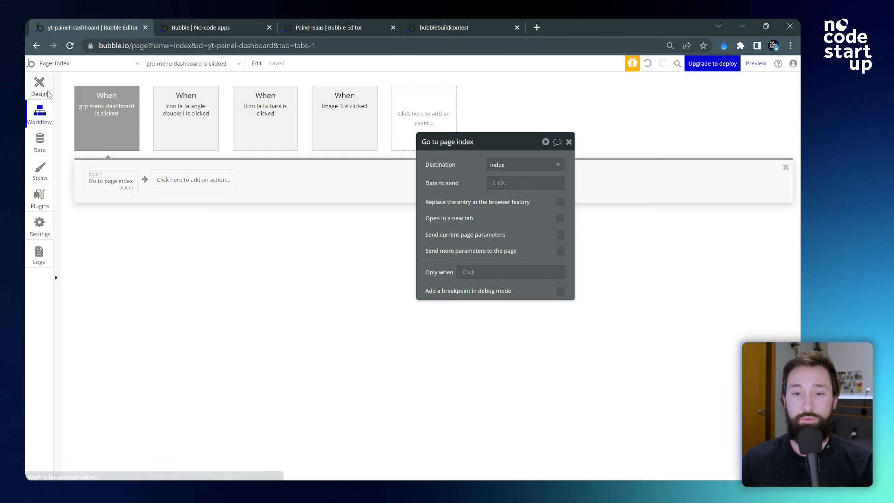
click(46, 89)
click(486, 142)
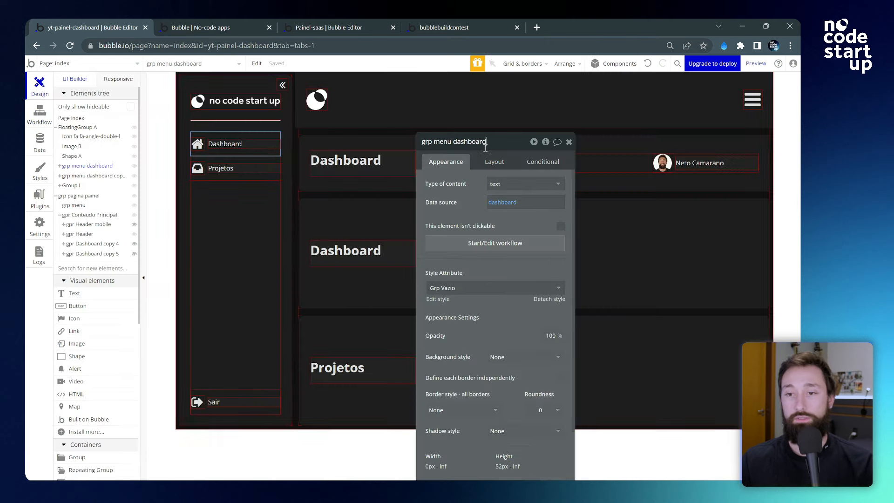
key(ctrl+a)
click(47, 123)
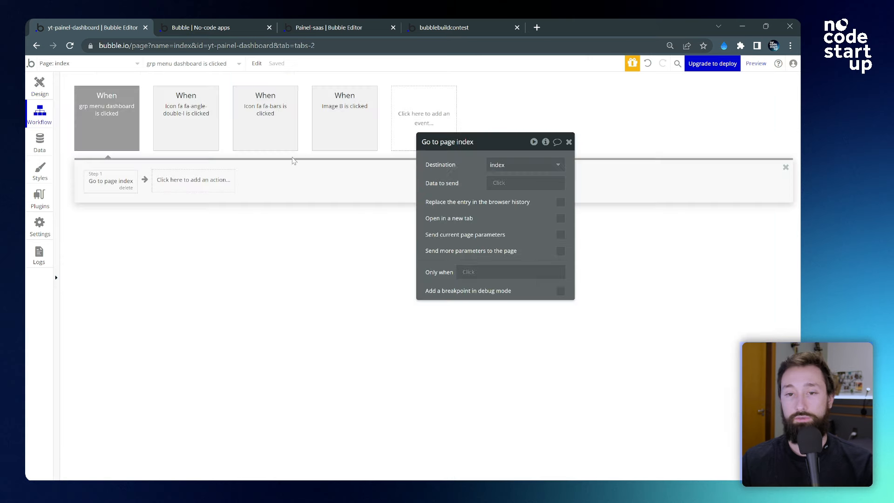
click(497, 184)
text(dashboard)
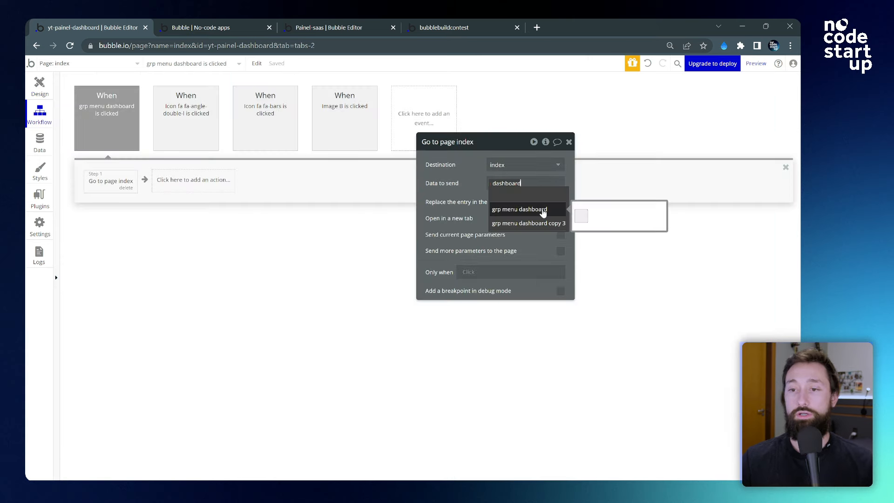
click(544, 210)
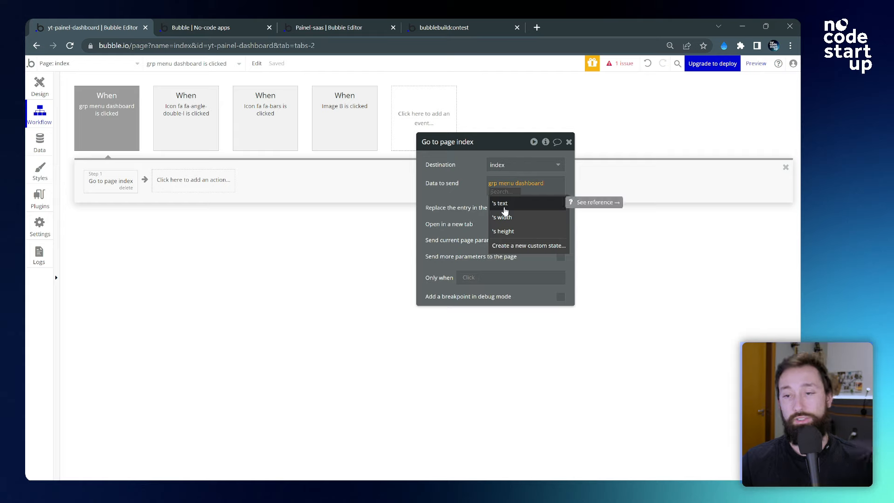
click(504, 207)
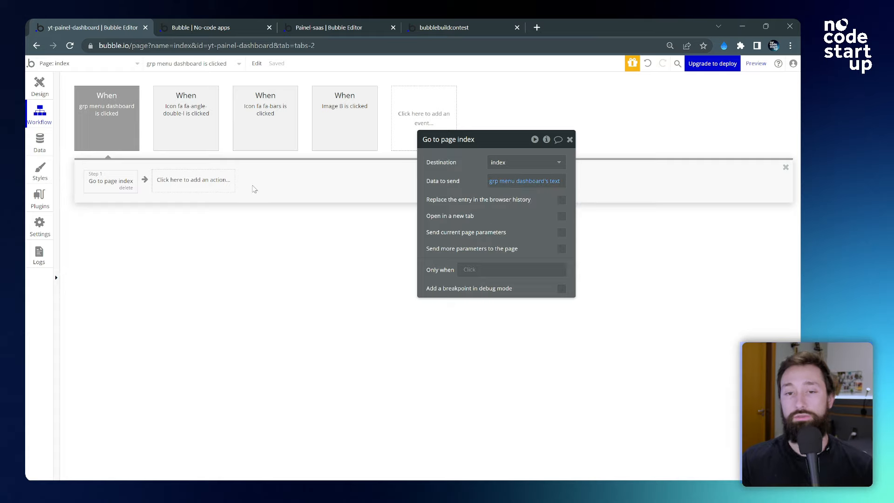
- Test the Dashboard menu item in the refreshed preview, starting from the address without index/dashboard, and check the resulting page path
click(197, 26)
key(F5)
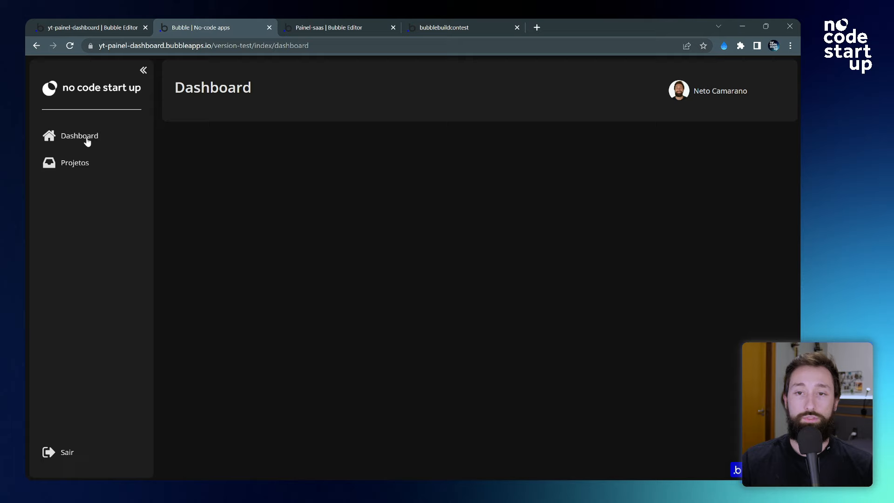
double_click(270, 47)
drag(300, 48, 336, 49)
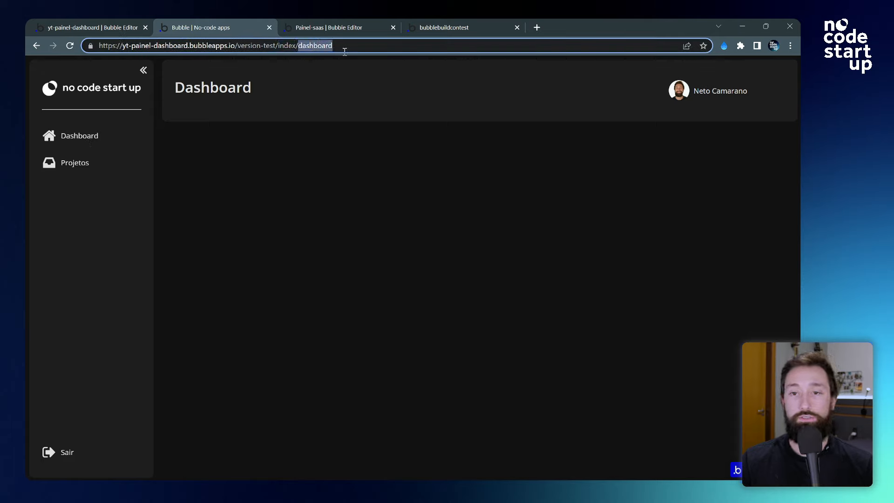
shift+click(280, 46)
key(BackSpace)
key(Return)
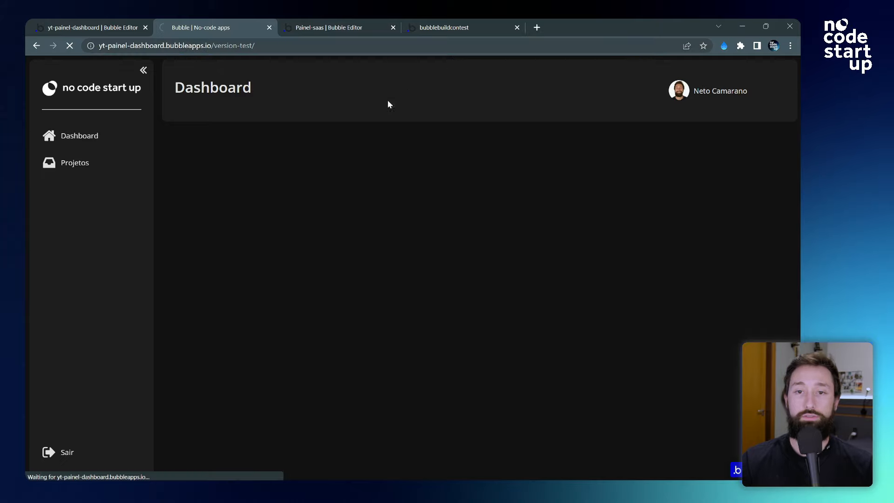
click(76, 135)
drag(255, 46, 351, 46)
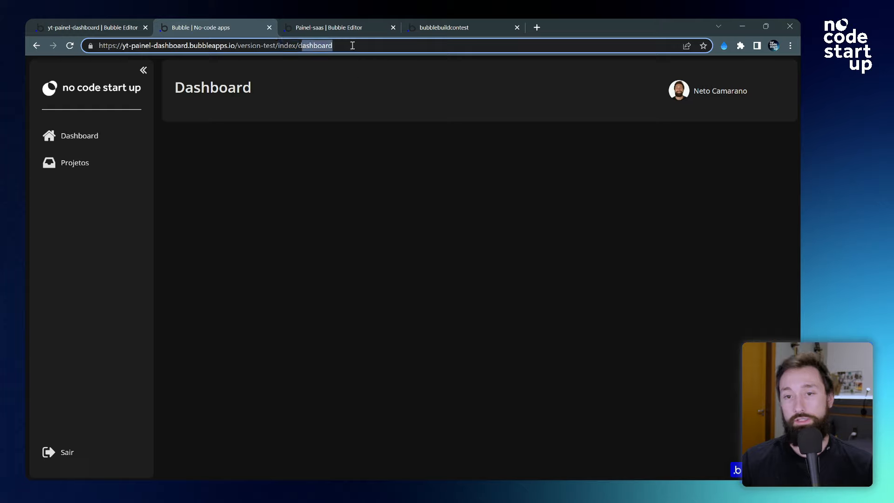
- Add a new condition to the Dashboard content group, gpr Dashboard copy 4, in the editor's design view
click(333, 110)
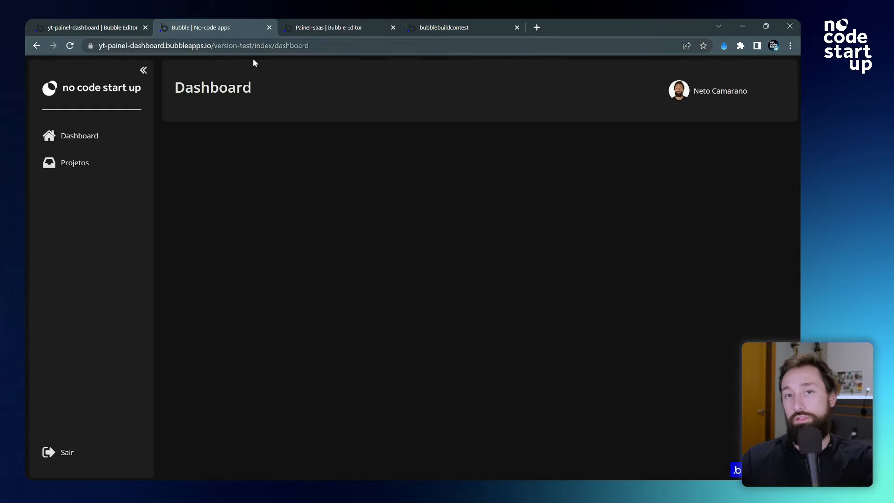
click(100, 23)
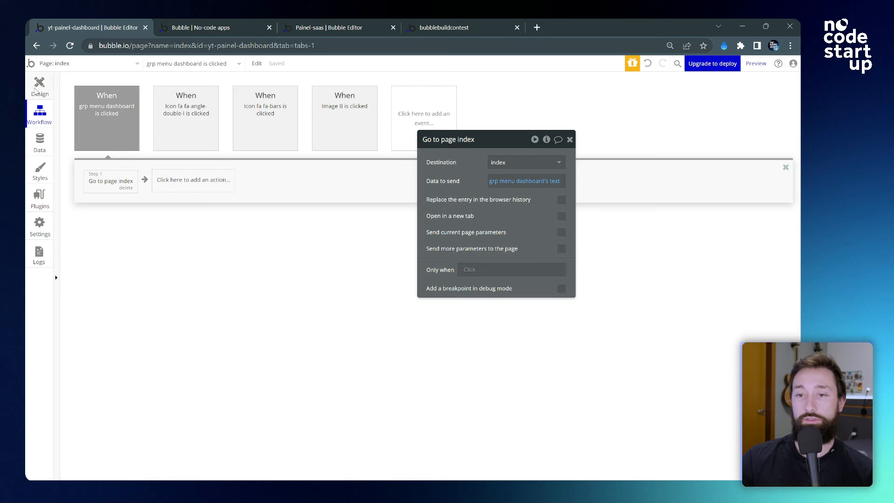
click(35, 91)
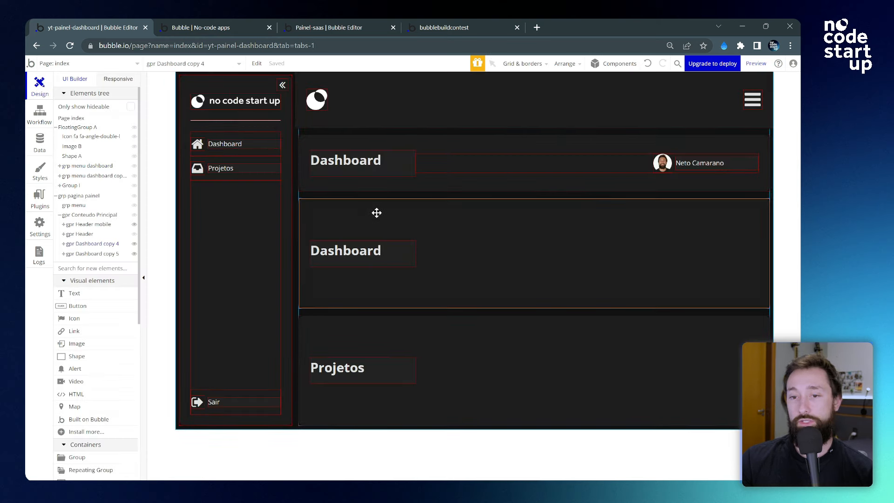
double_click(375, 212)
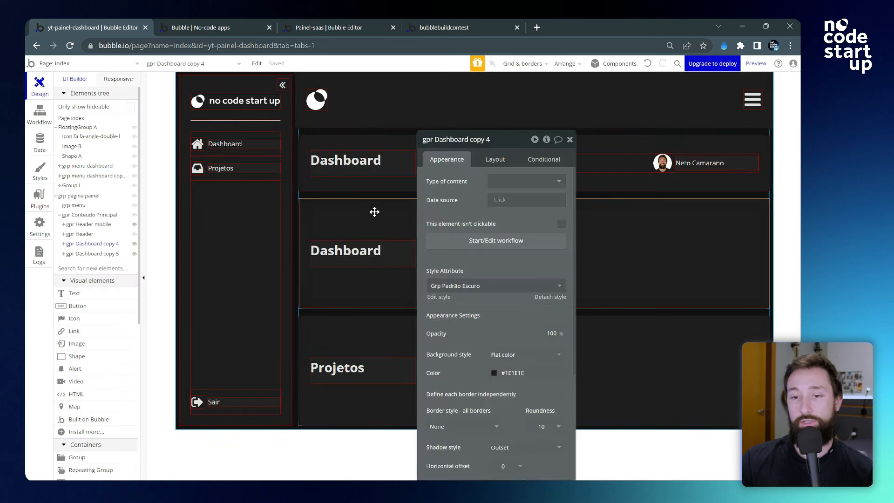
click(544, 159)
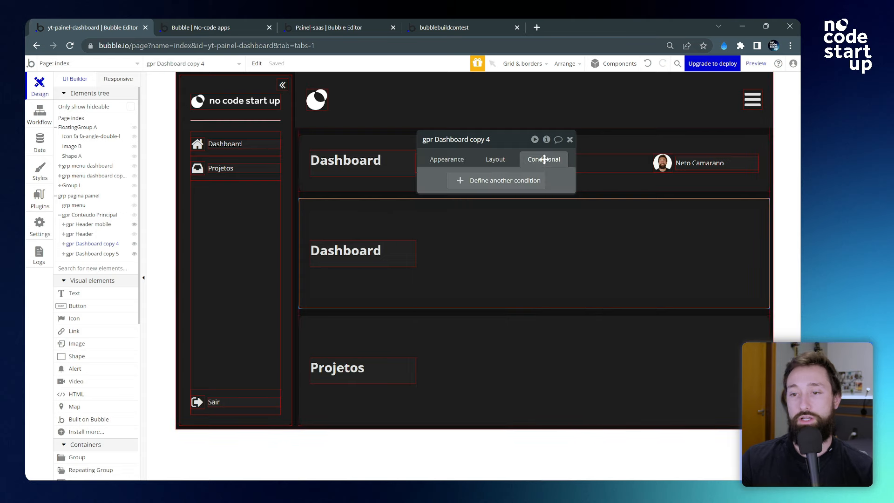
click(478, 182)
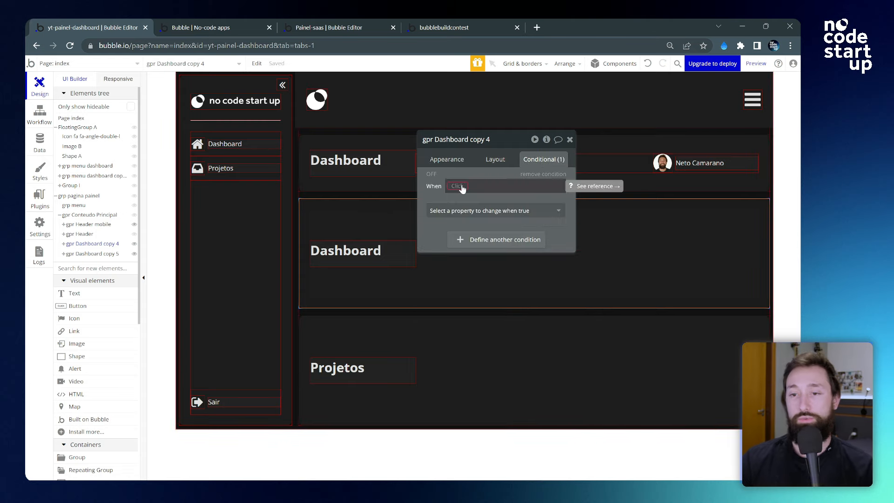
- Start the condition's When expression with Get data from page URL and set its type to Path
click(462, 187)
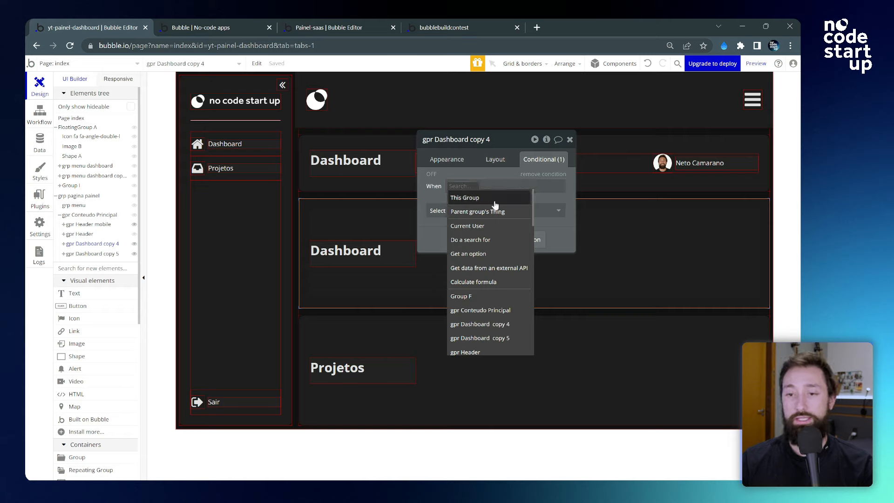
text(get)
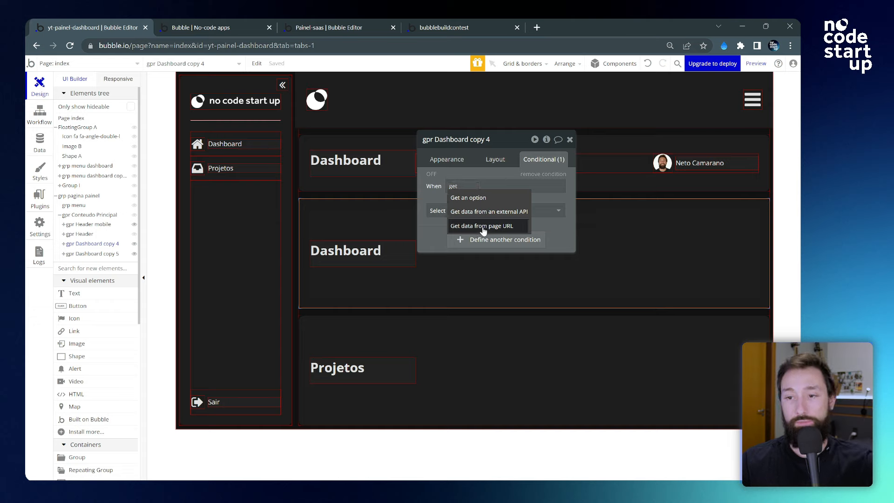
click(482, 227)
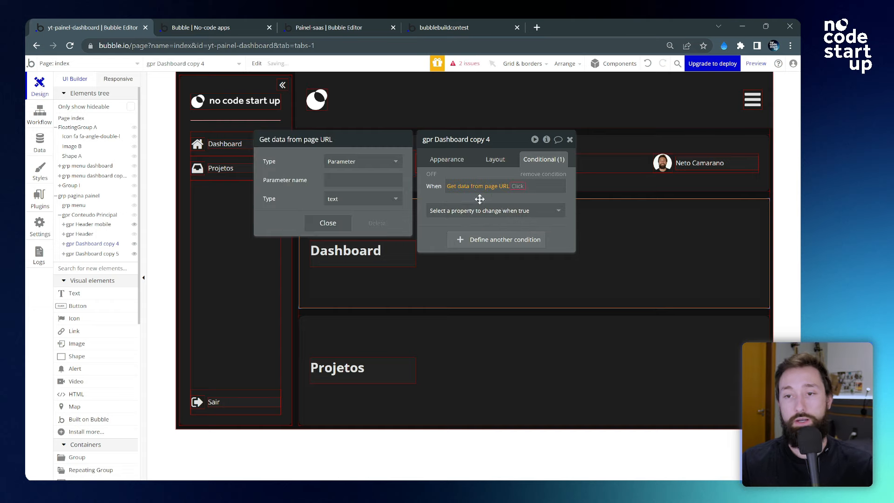
click(368, 164)
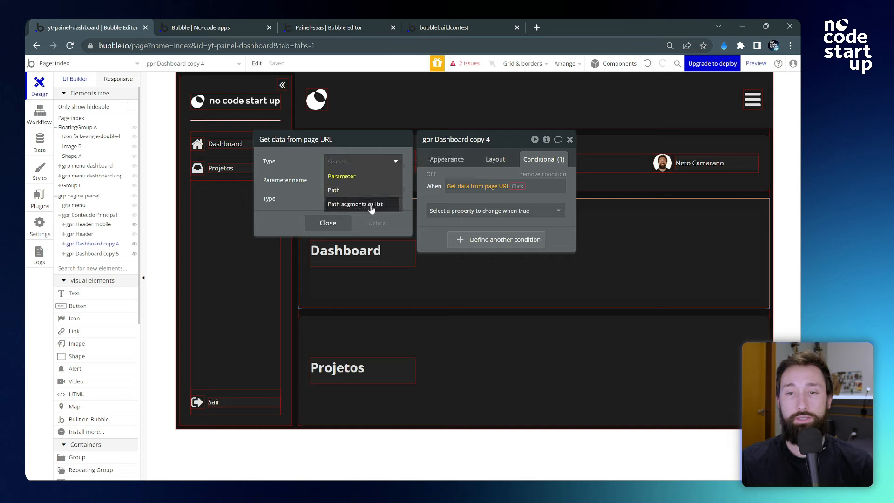
click(345, 191)
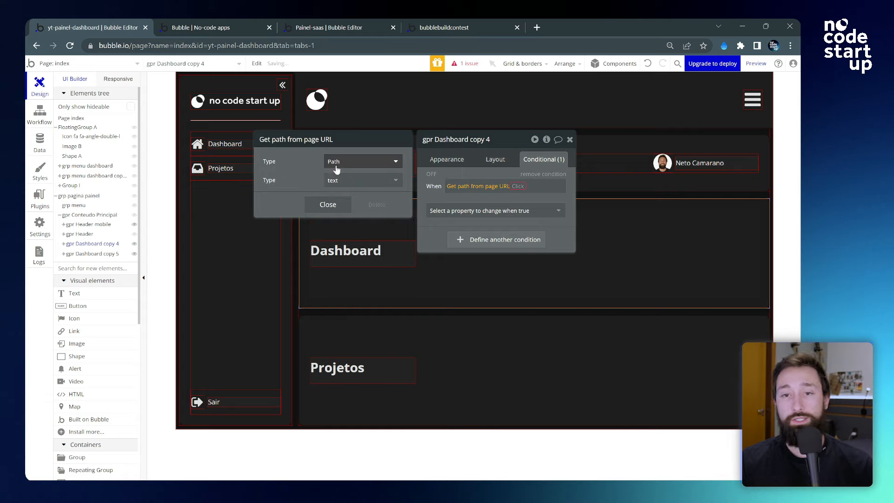
- Examine the domain, version-test, index and dashboard segments of the preview page's address and return to the Bubble editor
click(216, 26)
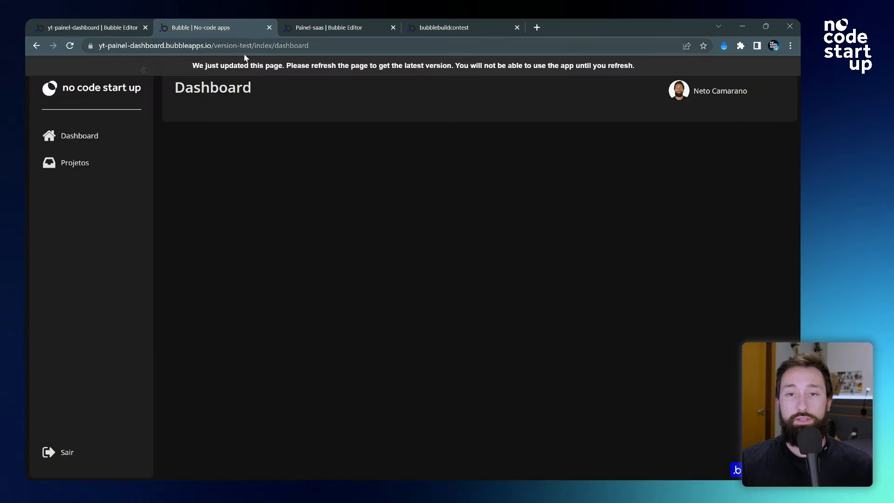
double_click(257, 45)
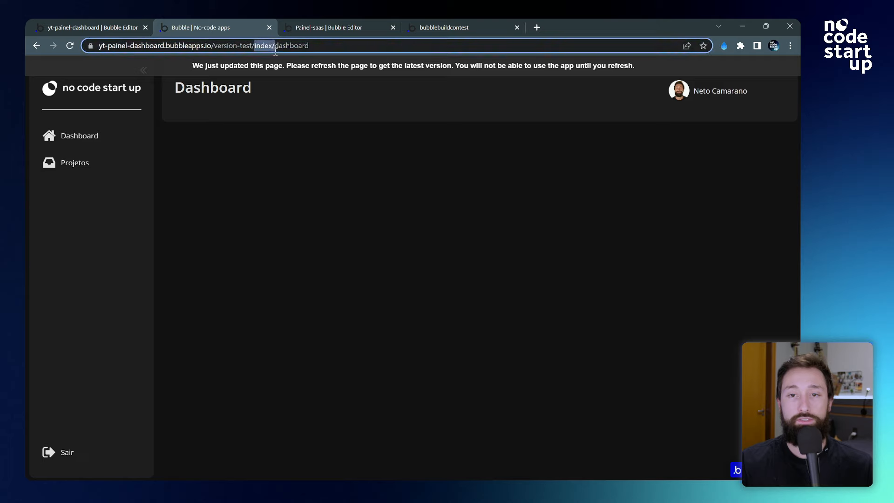
drag(240, 47, 268, 48)
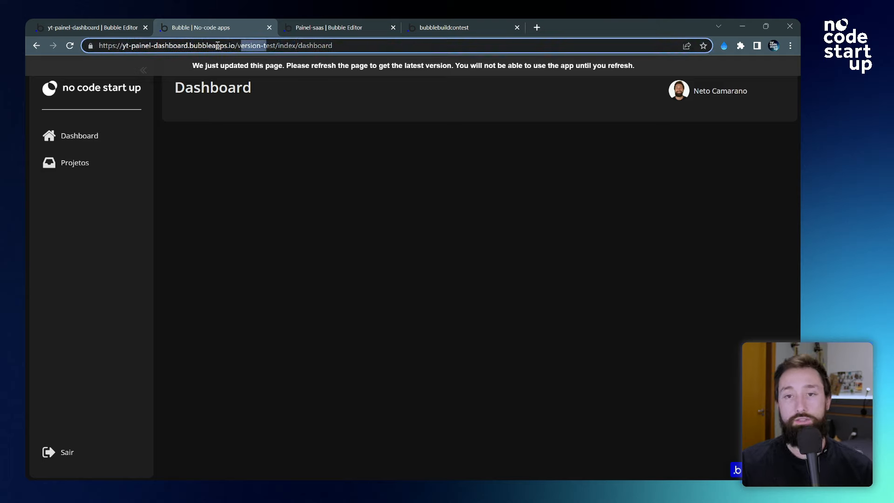
drag(198, 46, 335, 48)
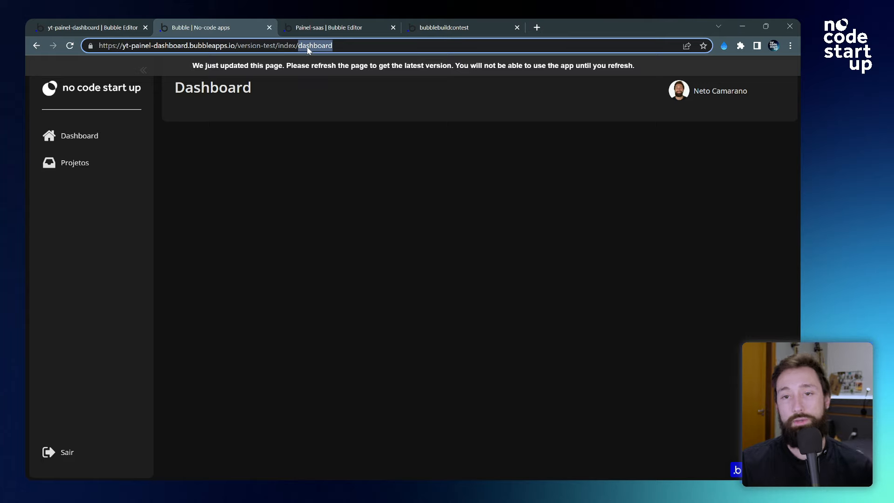
click(318, 45)
key(shift+Home)
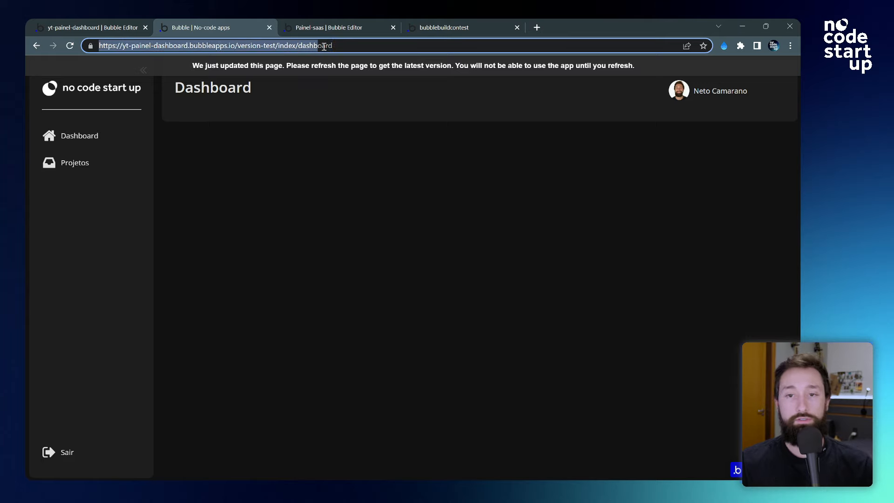
double_click(324, 46)
click(90, 27)
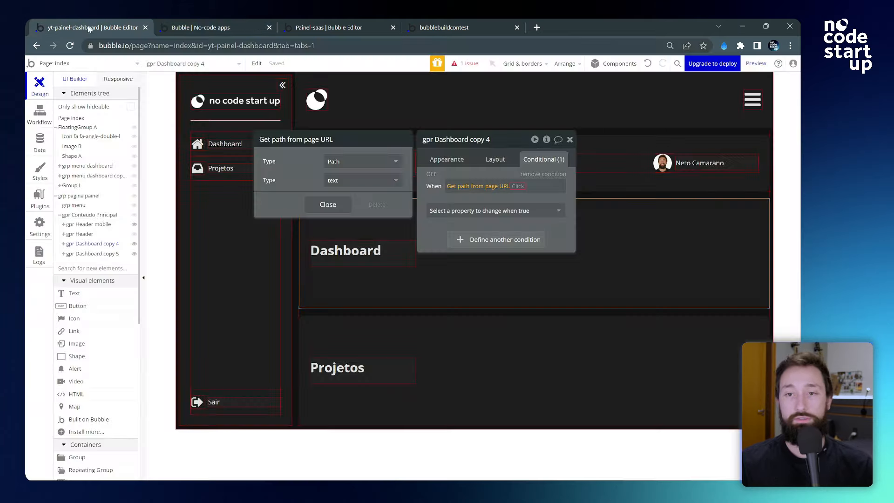
- Complete the first Dashboard content group's condition: when the page URL path is grp menu dashboard's text, the element is visible
click(518, 187)
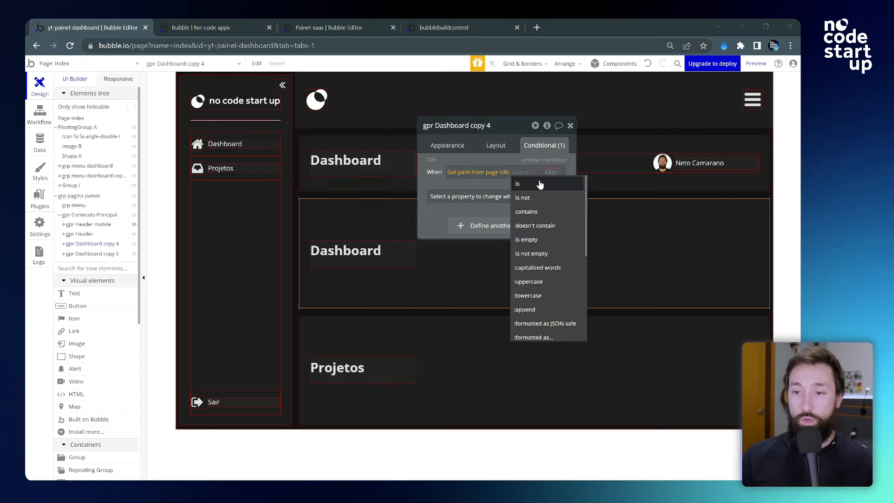
click(537, 184)
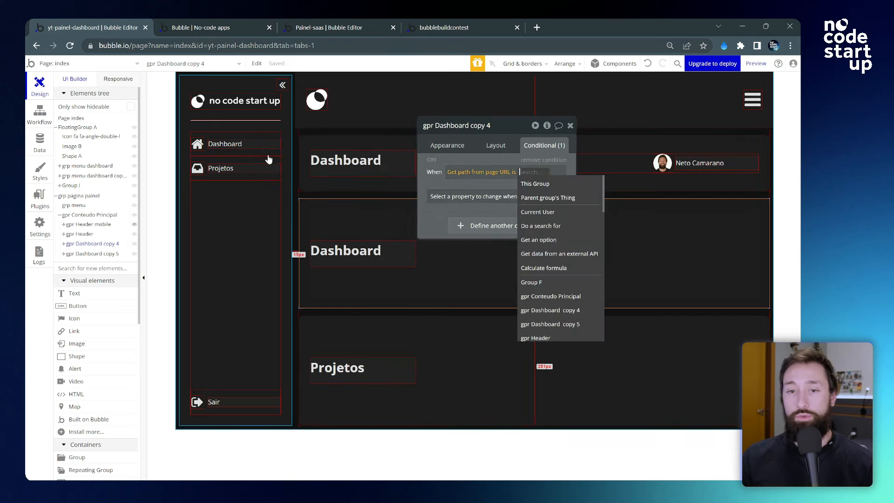
text(dashboard)
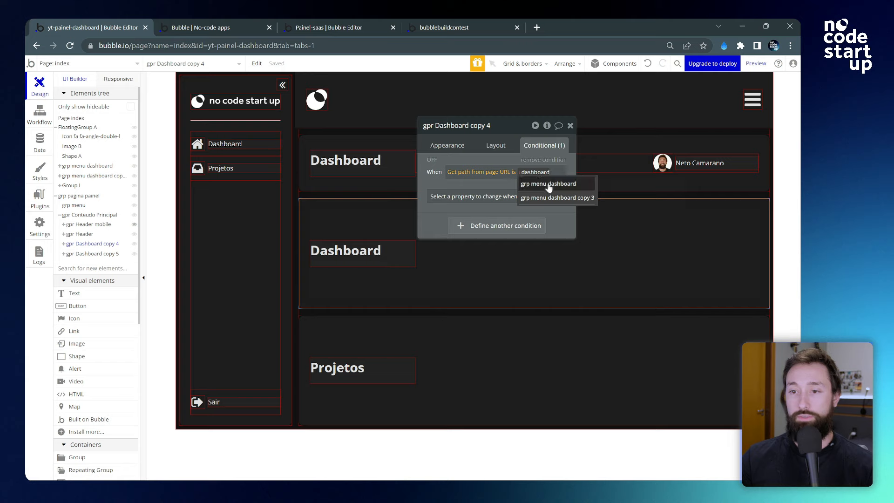
click(550, 185)
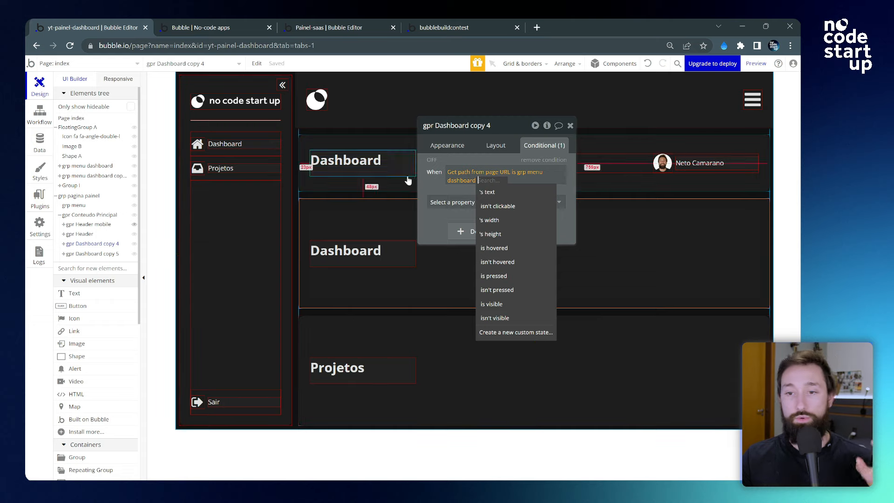
click(495, 193)
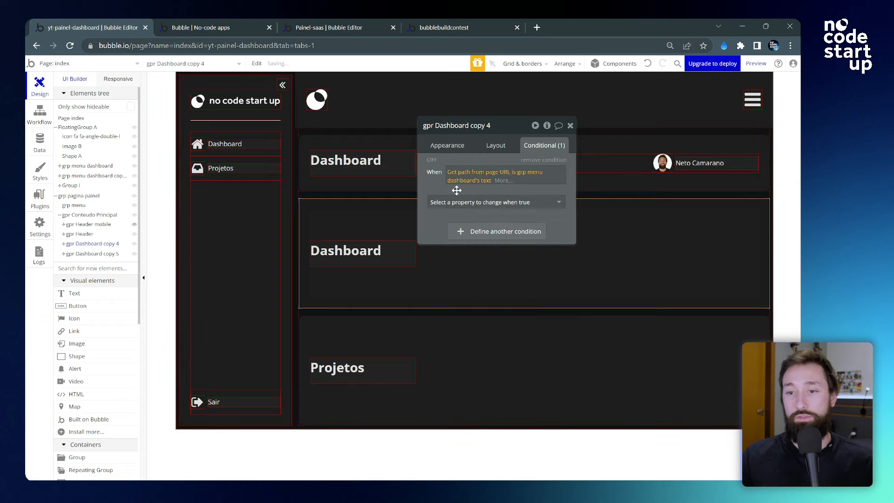
click(523, 202)
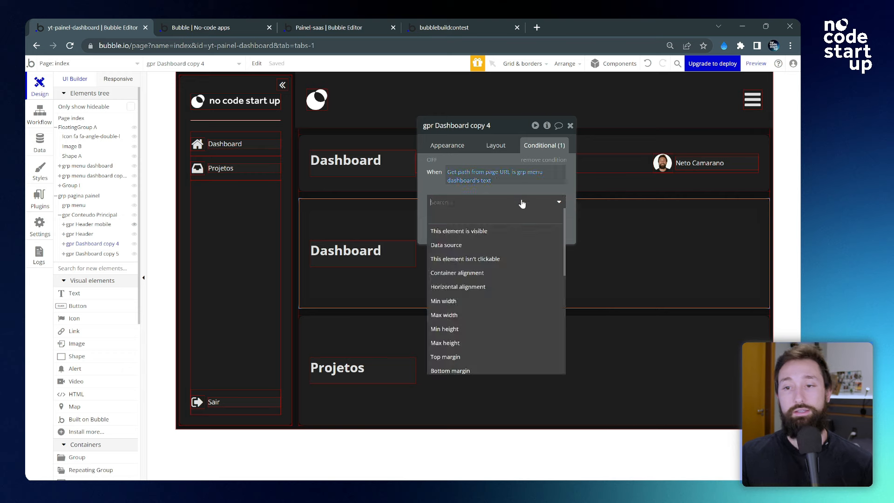
click(497, 229)
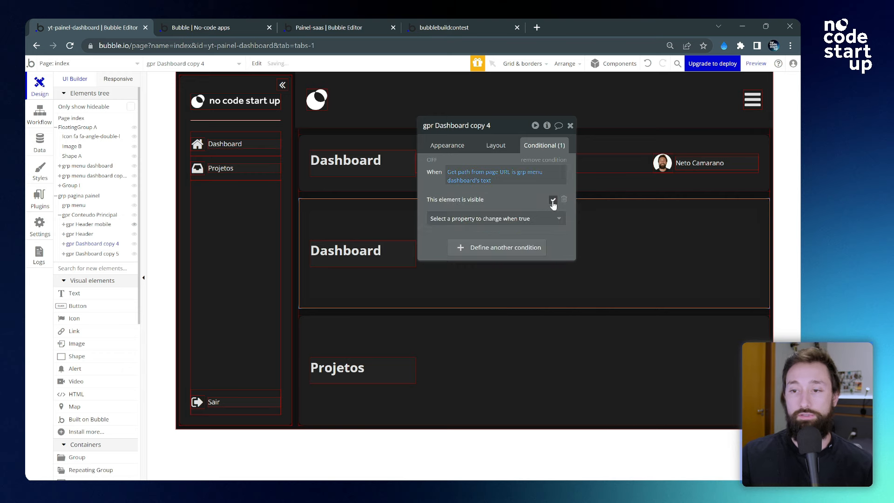
- Set the Dashboard content group to be hidden on page load and collapse when hidden
click(493, 147)
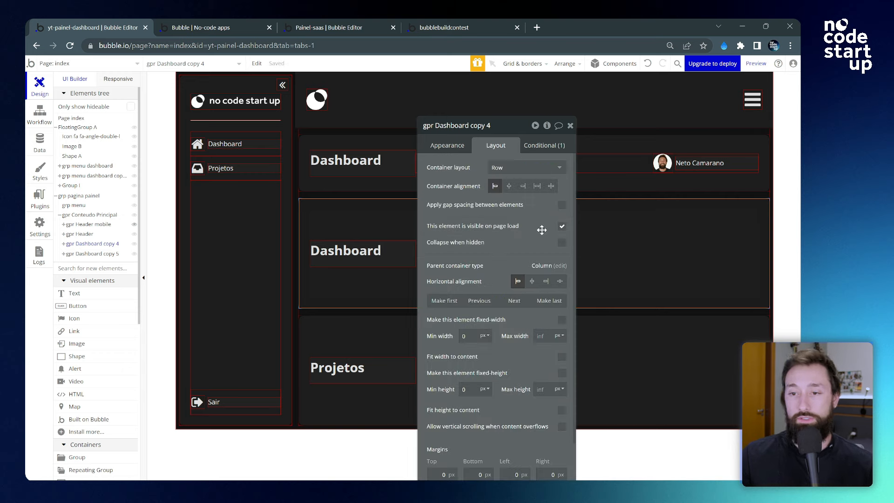
click(562, 226)
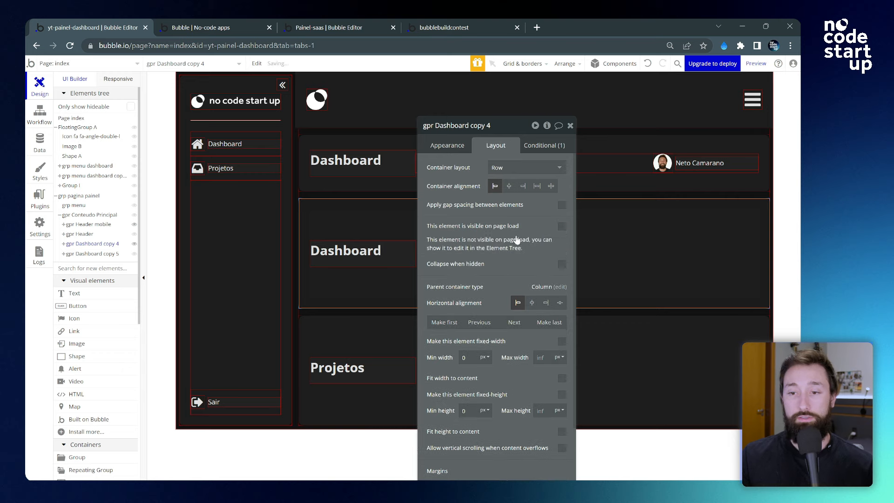
click(562, 264)
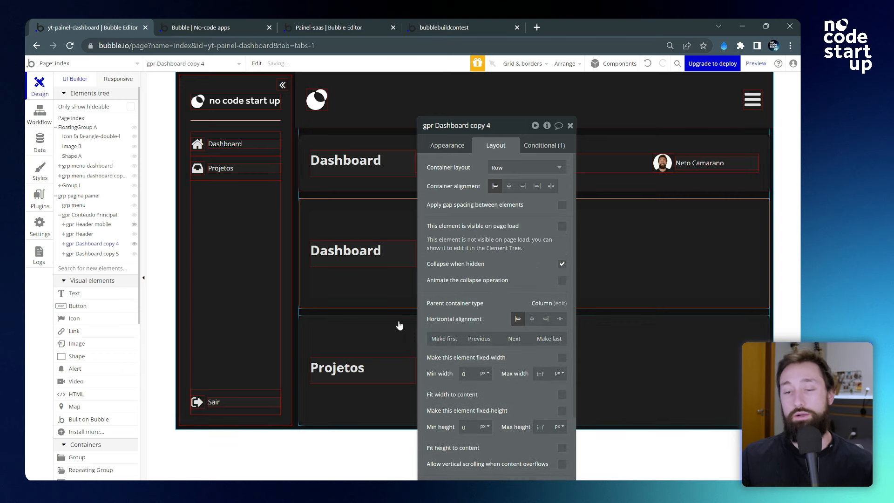
- Set the Projetos content group to be hidden on page load and collapse when hidden, and close its properties
click(383, 334)
click(562, 226)
click(562, 264)
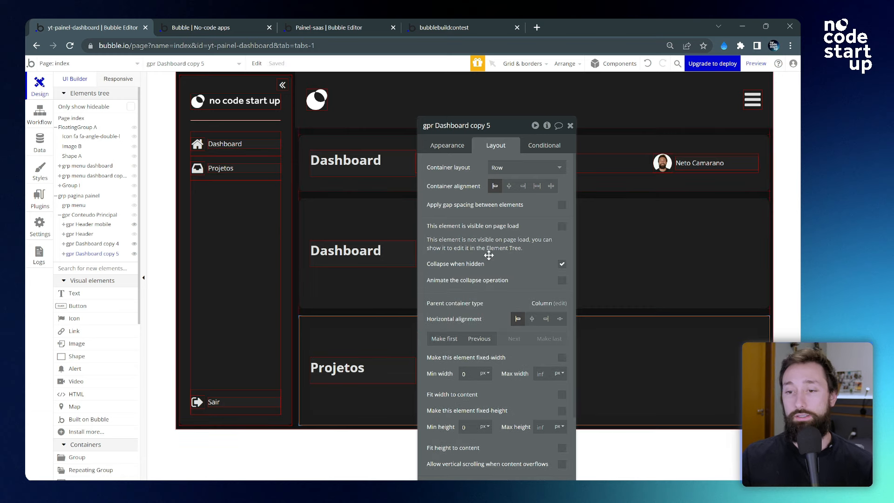
click(570, 125)
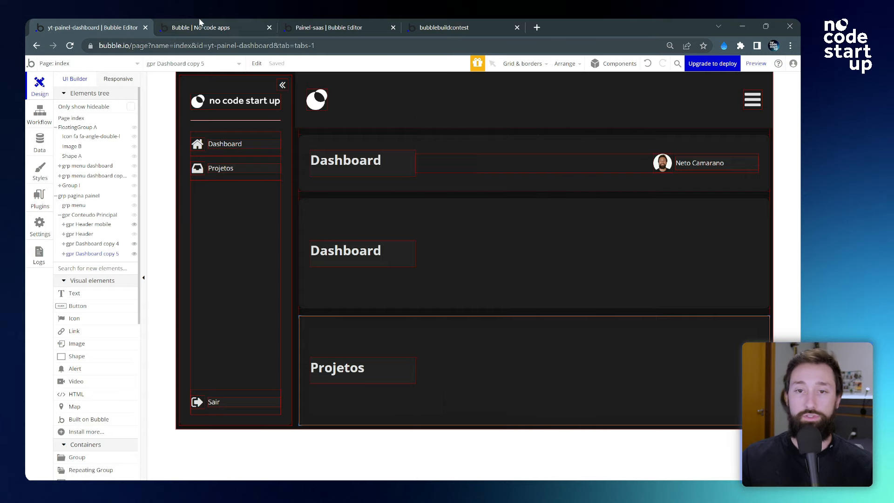
- Switch to the app preview, refresh it to the latest version, and open Dashboard from the side menu
click(198, 28)
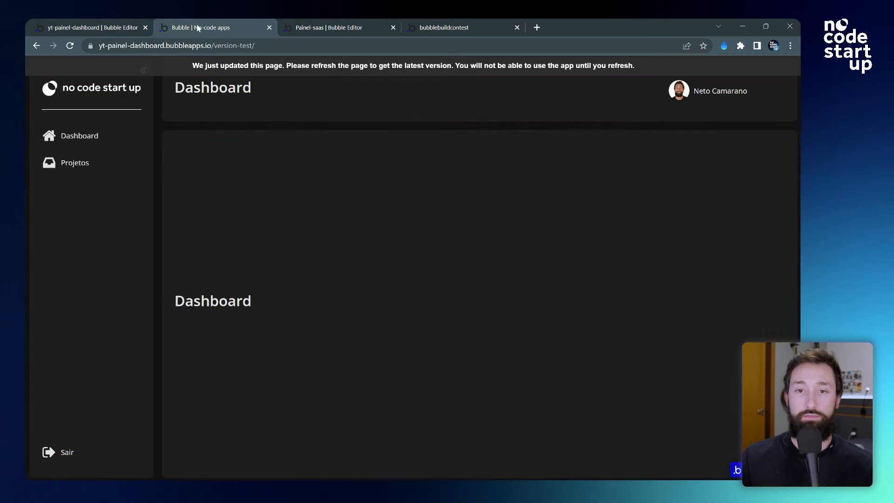
click(262, 67)
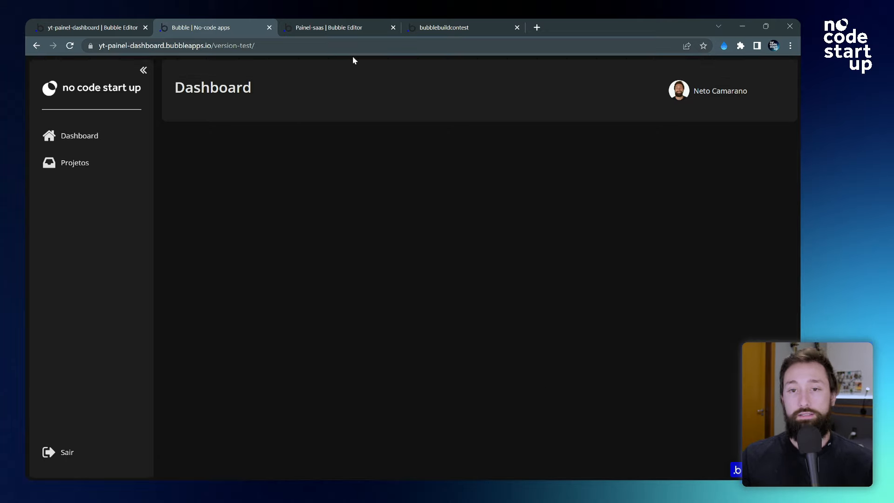
click(248, 44)
click(284, 45)
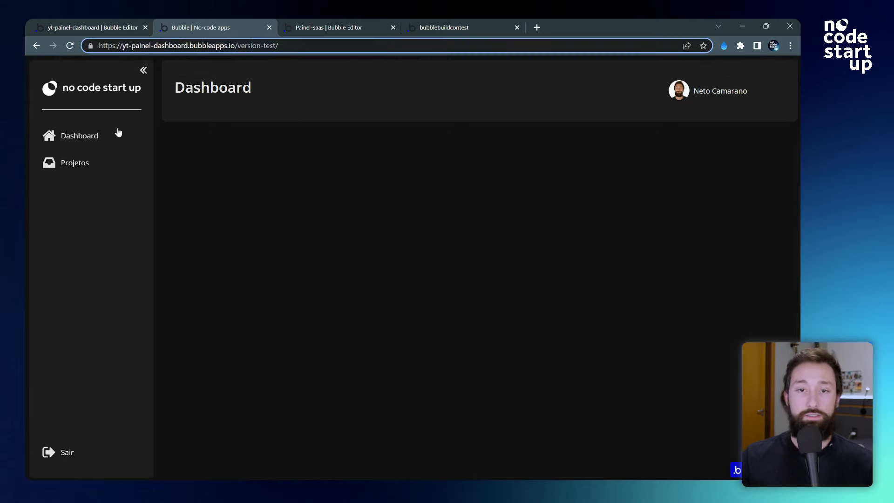
click(76, 136)
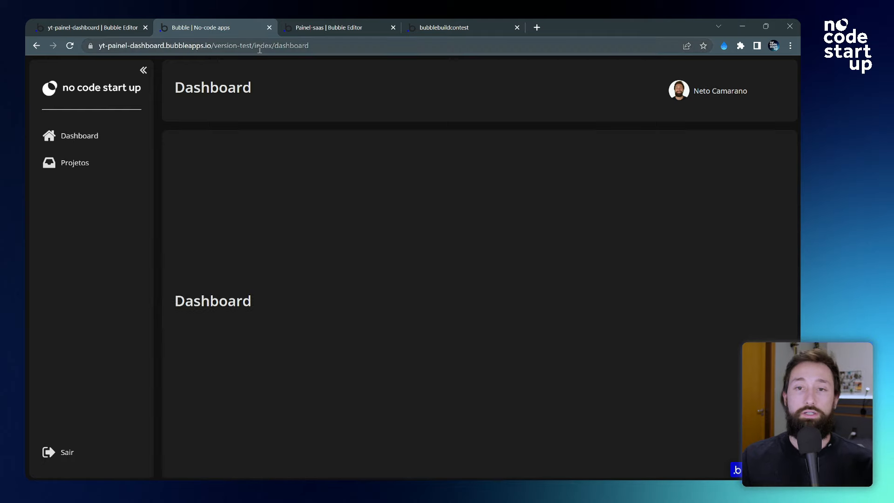
- Compare the dashboard segment at the end of the page URL with the Projetos menu item
double_click(287, 45)
double_click(311, 46)
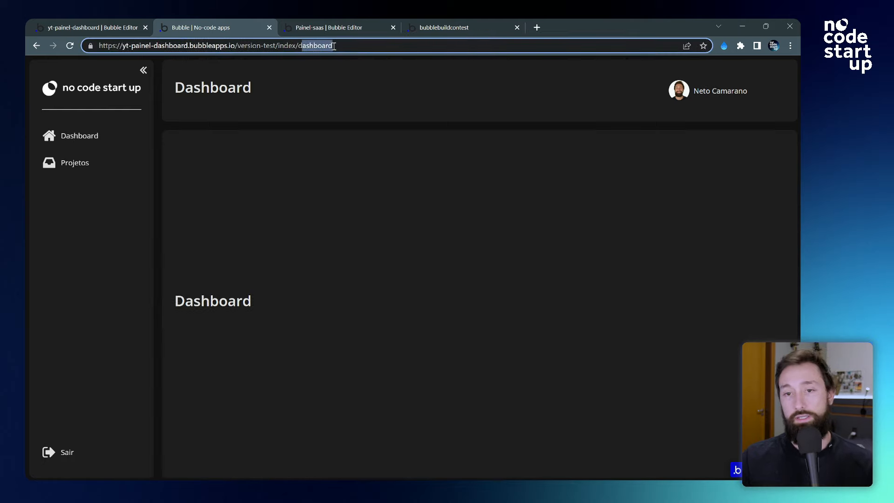
double_click(315, 46)
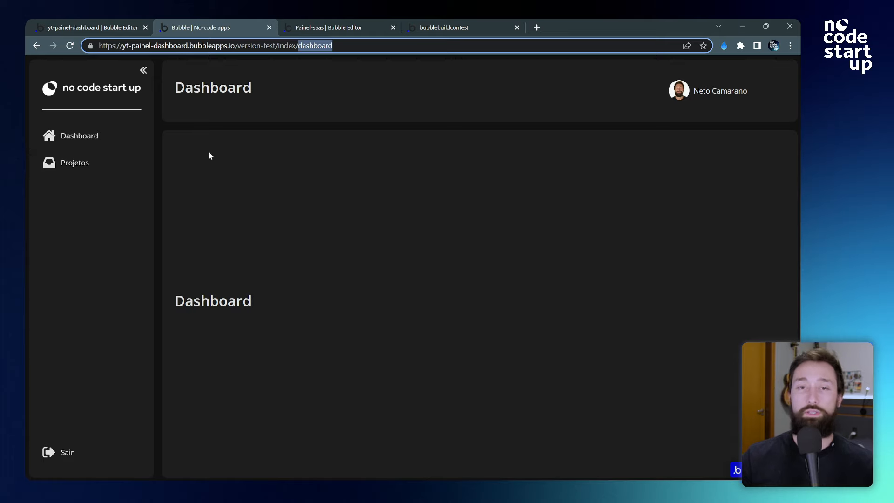
click(74, 165)
double_click(70, 165)
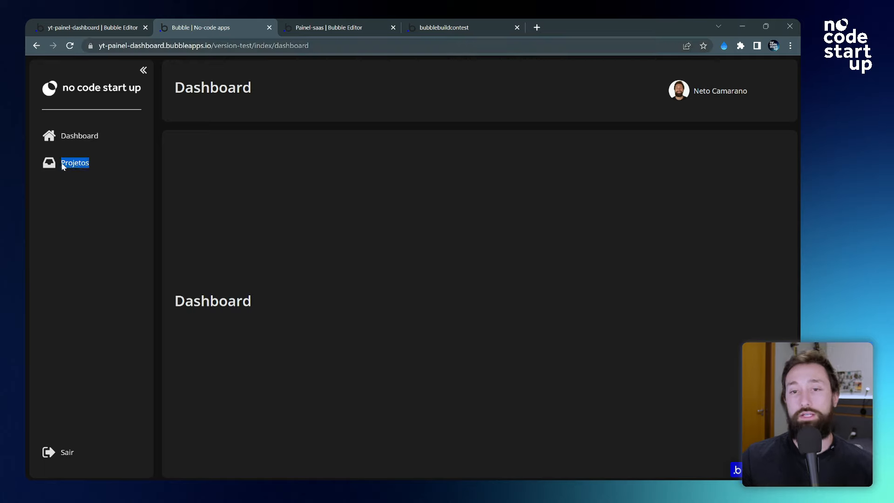
double_click(317, 46)
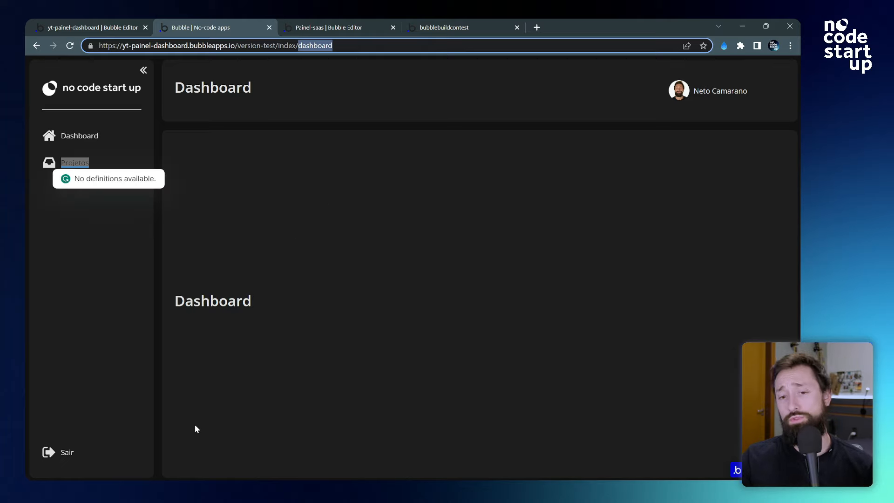
click(282, 344)
- Return to the Bubble editor and duplicate the Projetos item in the side menu
click(94, 22)
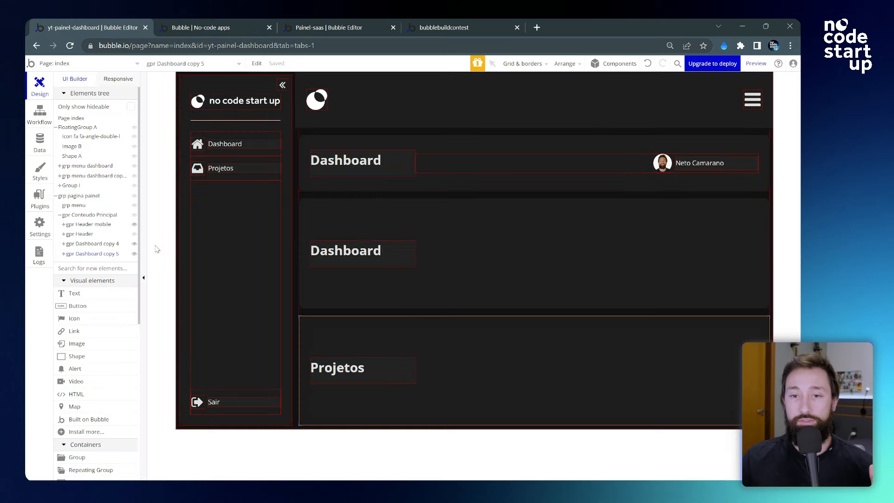
click(86, 128)
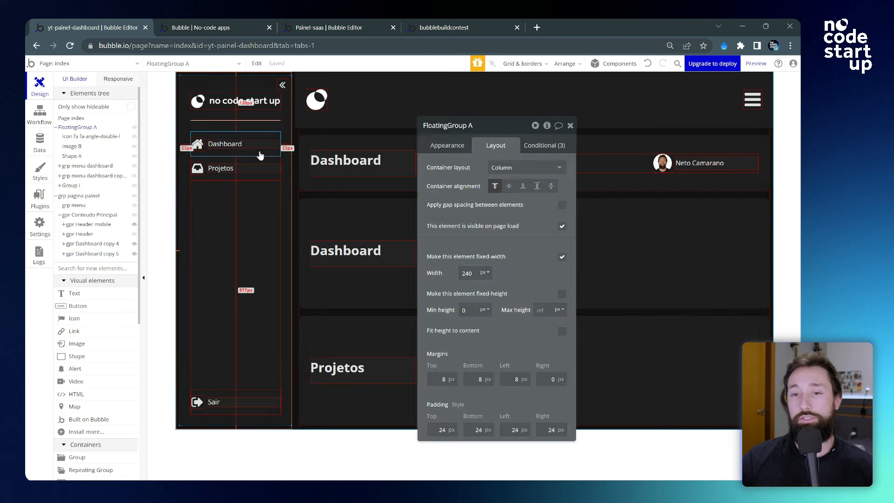
click(260, 150)
click(231, 163)
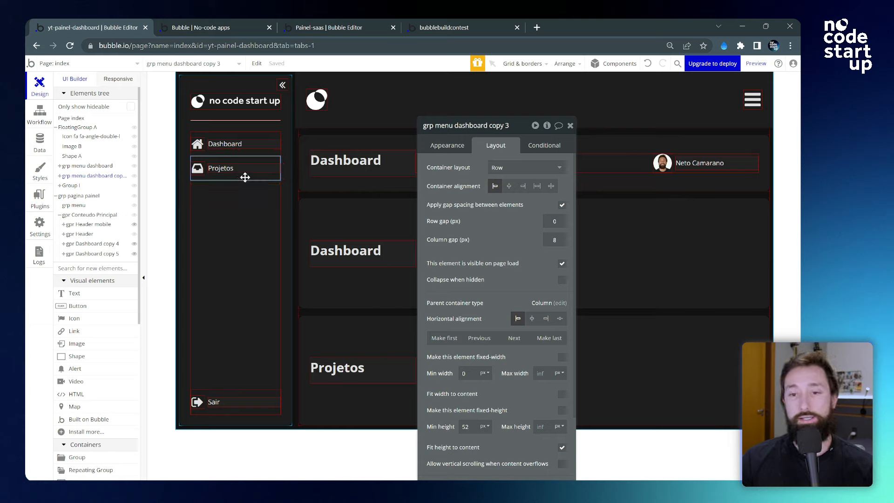
key(ctrl+d)
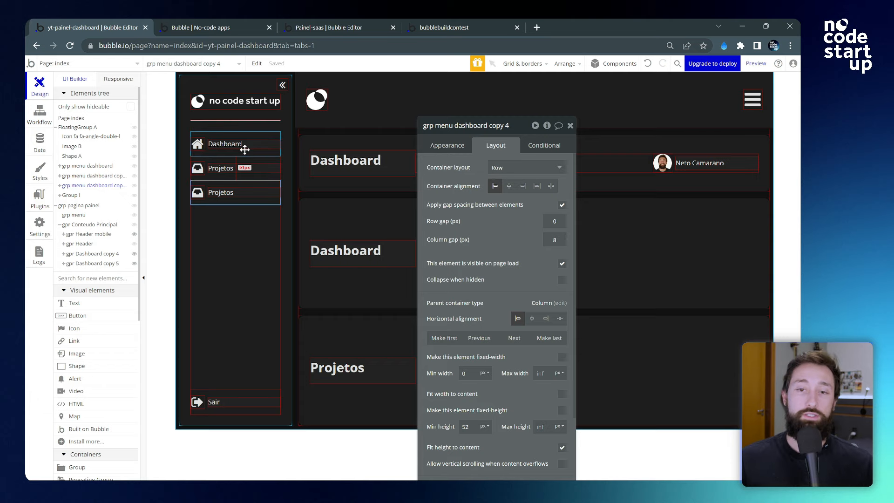
- Examine the Dashboard menu item's data source and click workflow, and compare them with the Projetos menu item's settings
click(242, 147)
click(239, 145)
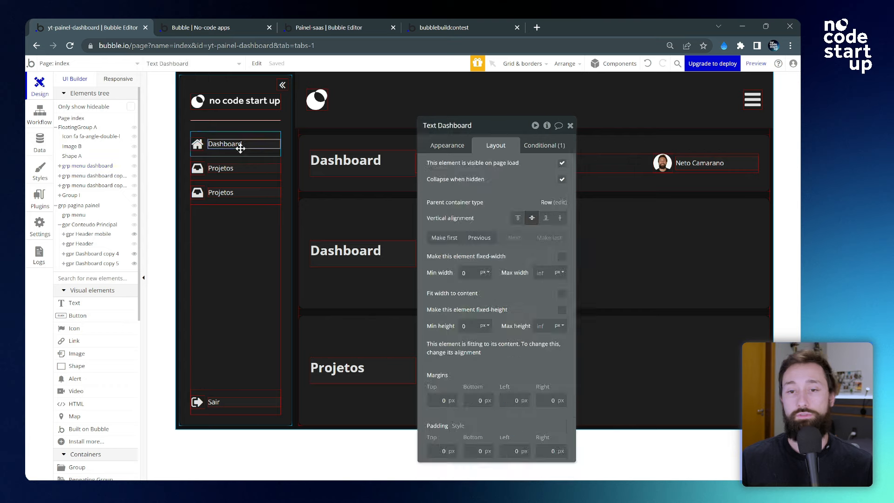
click(238, 151)
click(243, 176)
click(251, 151)
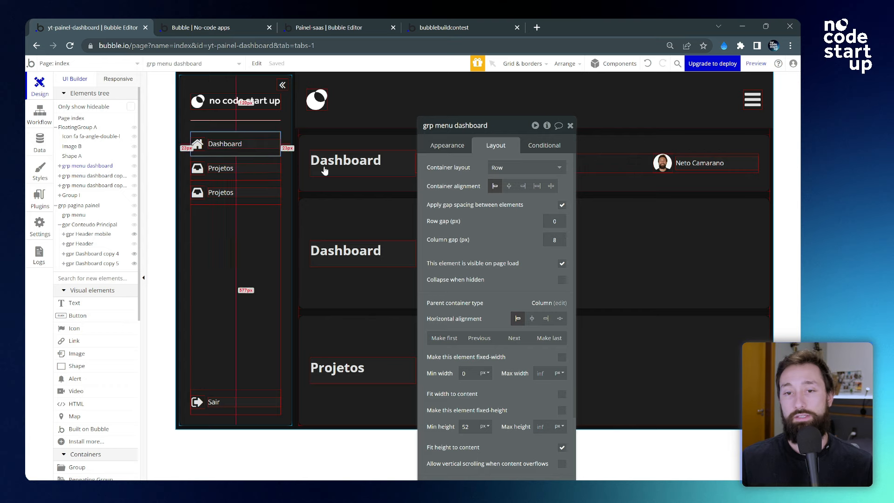
click(443, 148)
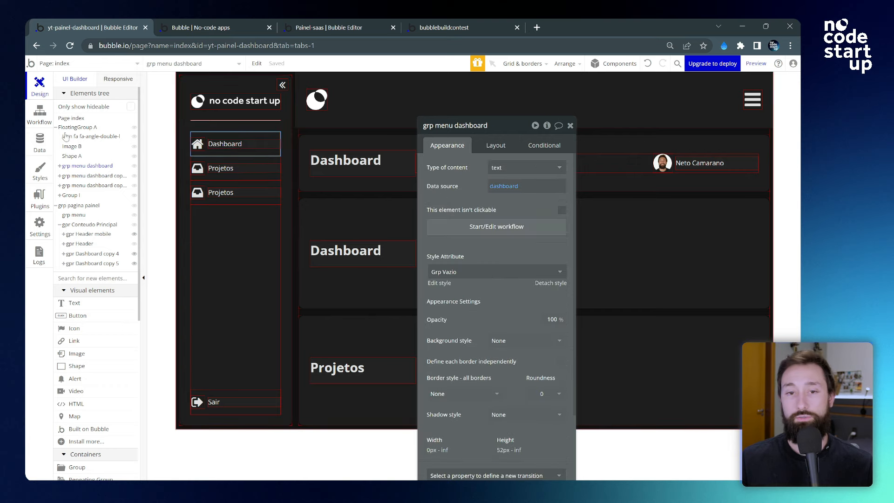
click(460, 226)
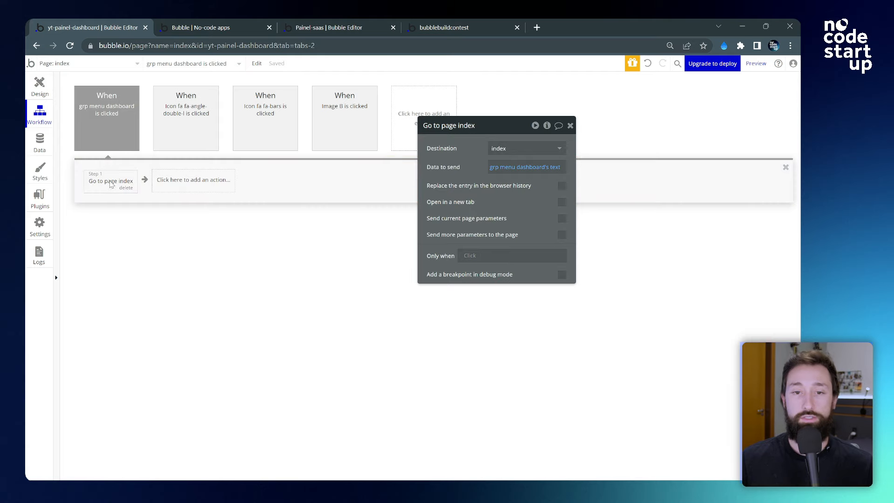
click(36, 90)
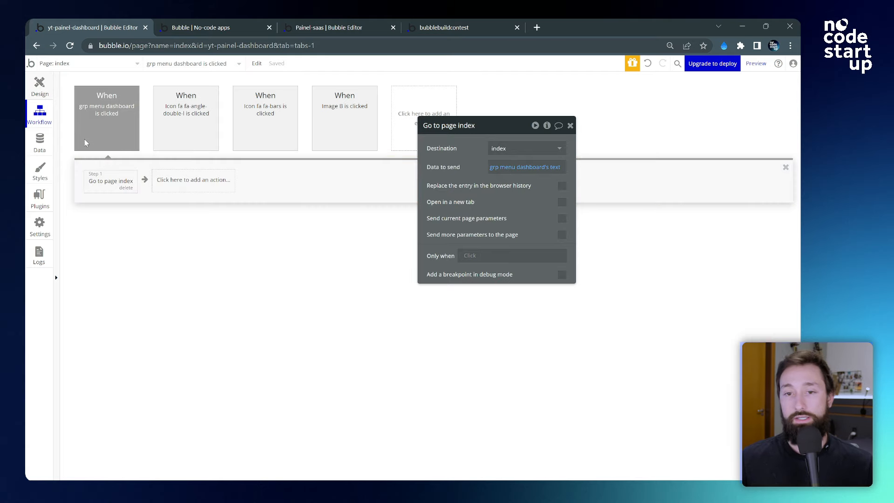
click(236, 174)
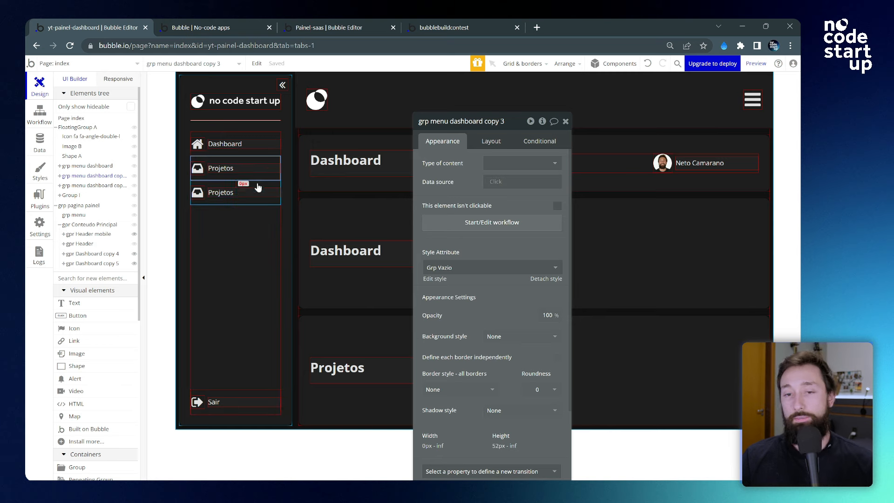
click(265, 149)
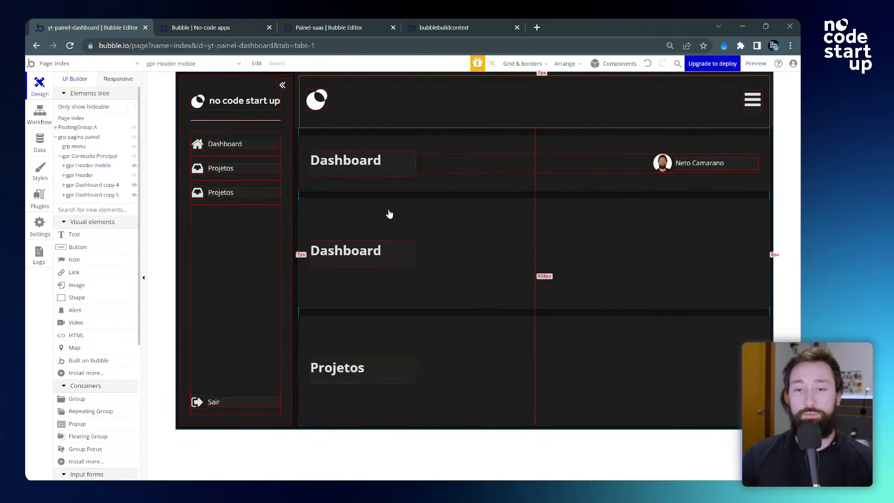
- Open the app's option sets, skip the tutorial, and create an option set named Menu (OS)
click(43, 149)
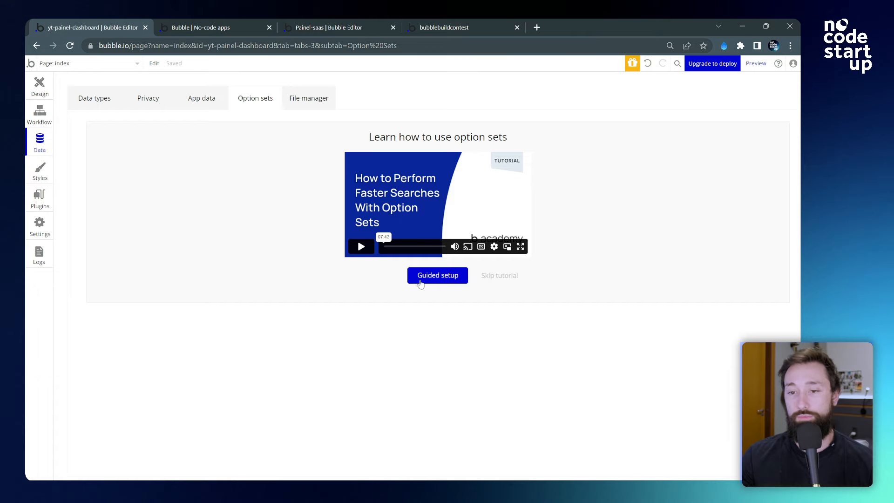
click(513, 279)
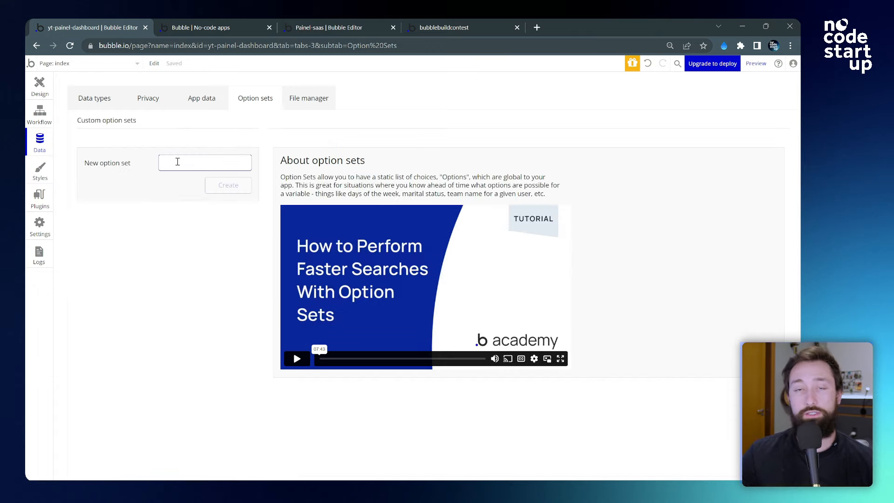
text(M)
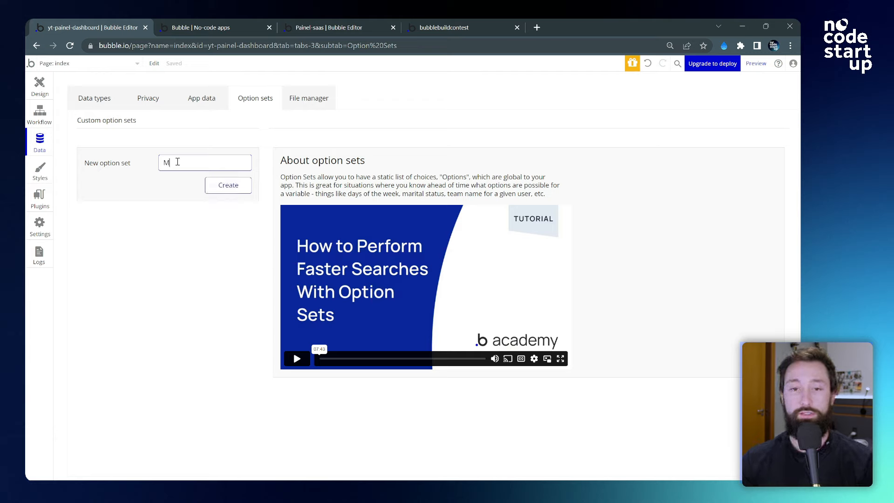
text(enu (OS))
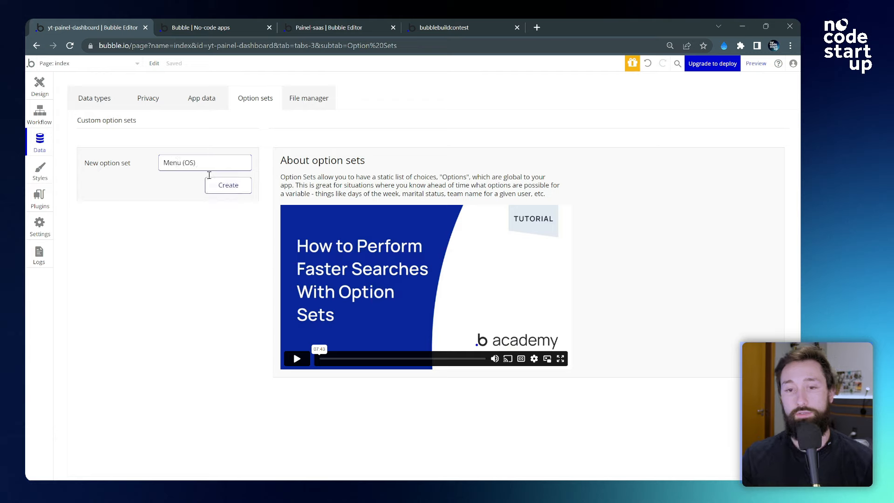
drag(197, 163, 186, 165)
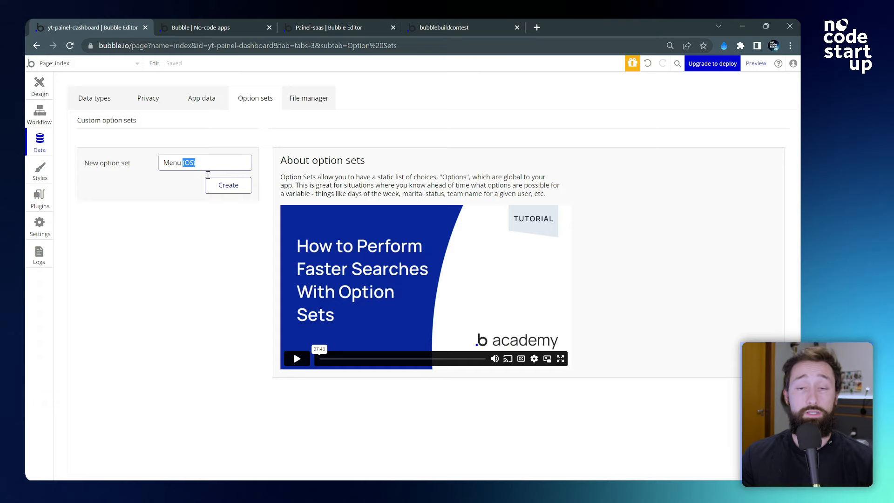
click(223, 187)
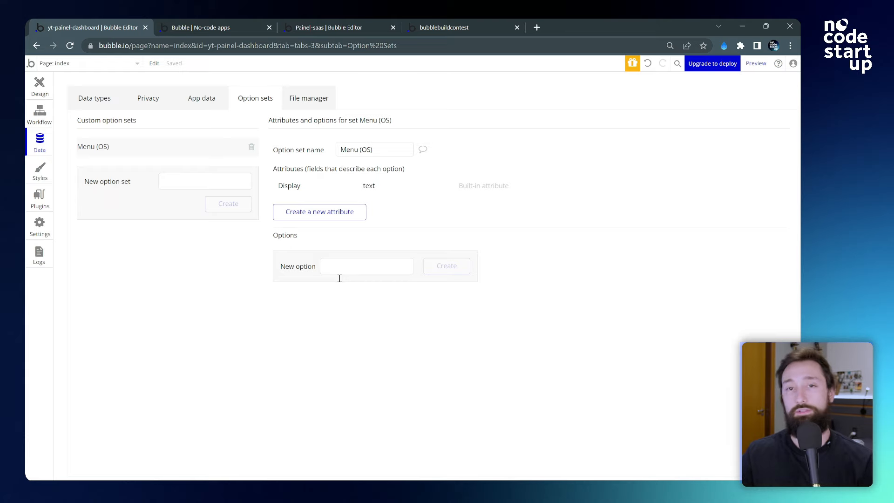
- Add the options Dashboard and Projetos to the Menu (OS) option set
click(342, 270)
text(D)
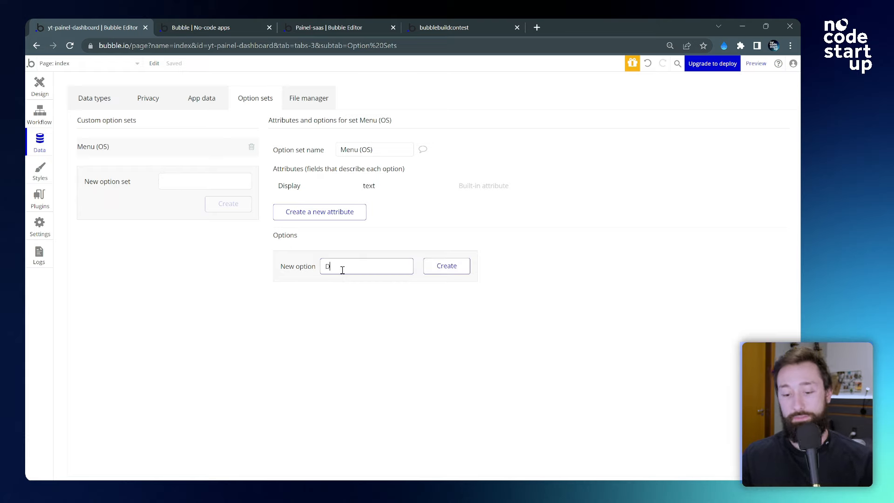
text(ashboard)
click(446, 263)
click(356, 288)
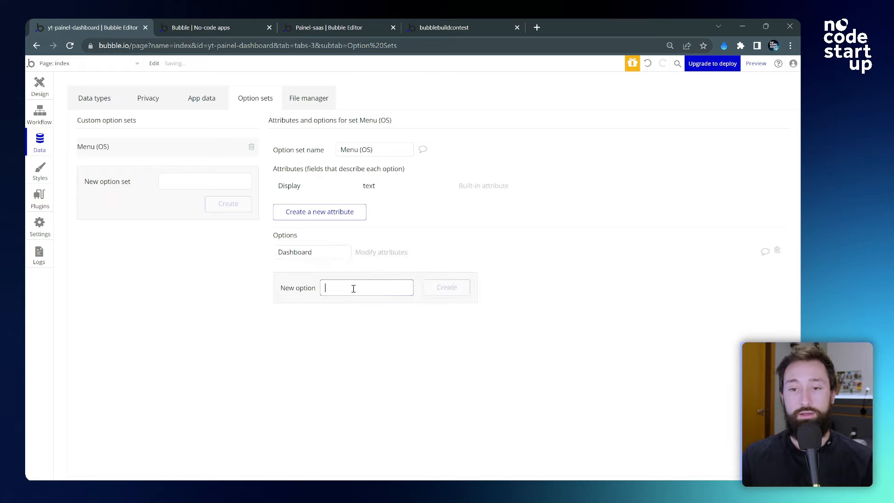
text(Projetos)
click(430, 289)
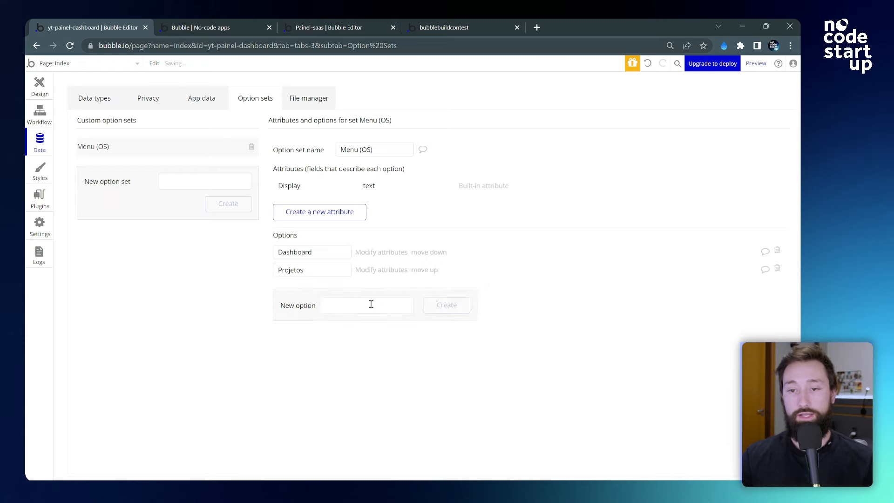
- Add two more options, Histórias and Empresa, to the Menu (OS) option set
click(372, 304)
text(Histórias)
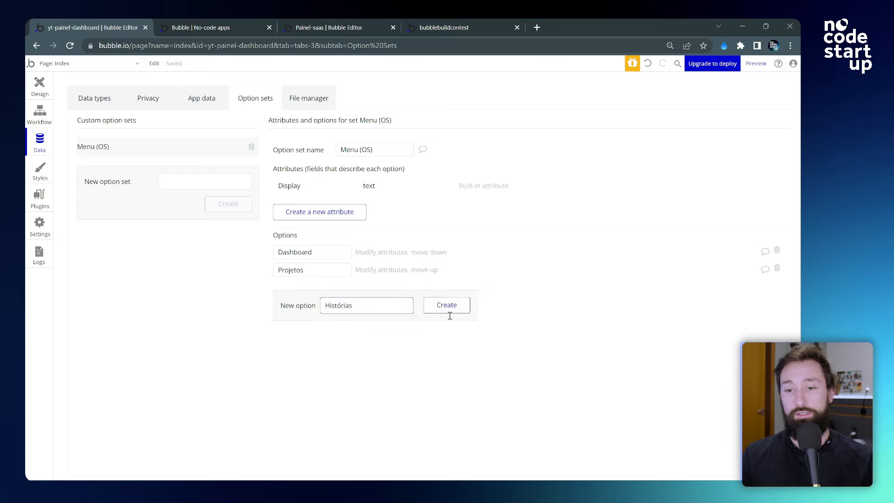
click(448, 311)
click(359, 322)
text(Empresa)
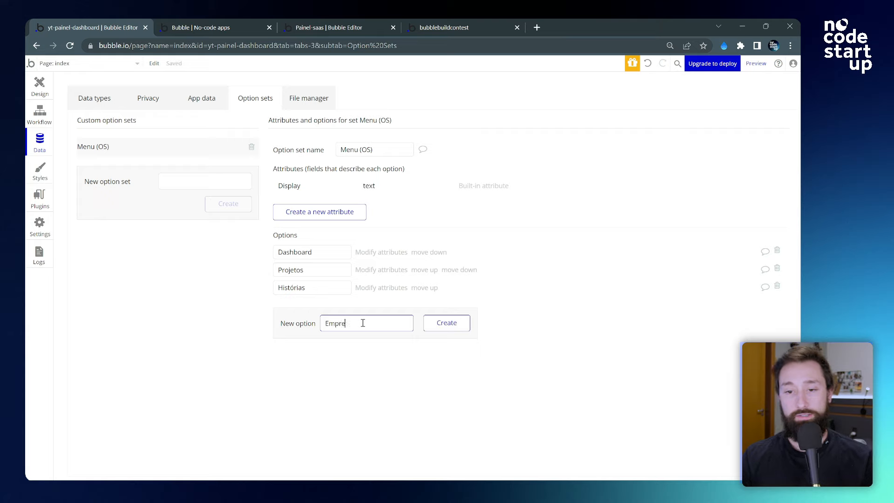
click(426, 322)
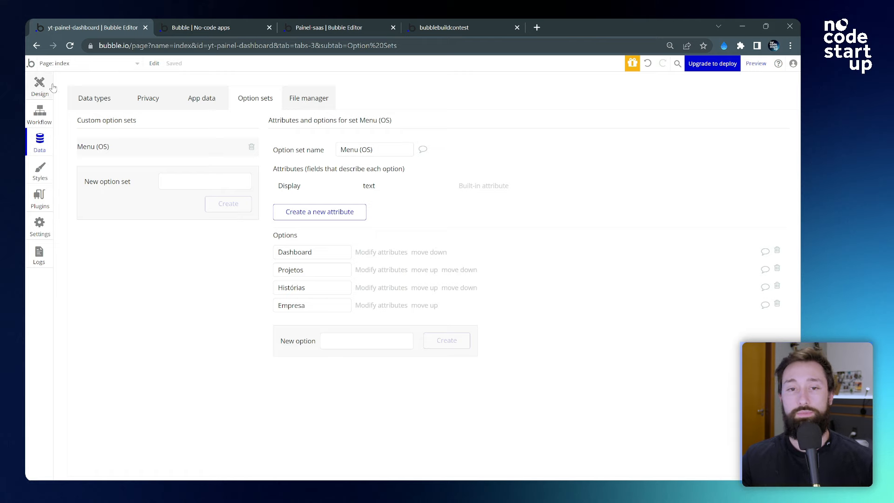
- Return to the page design, expand FloatingGroup A, and check the data source of the Dashboard item in the side menu
click(46, 89)
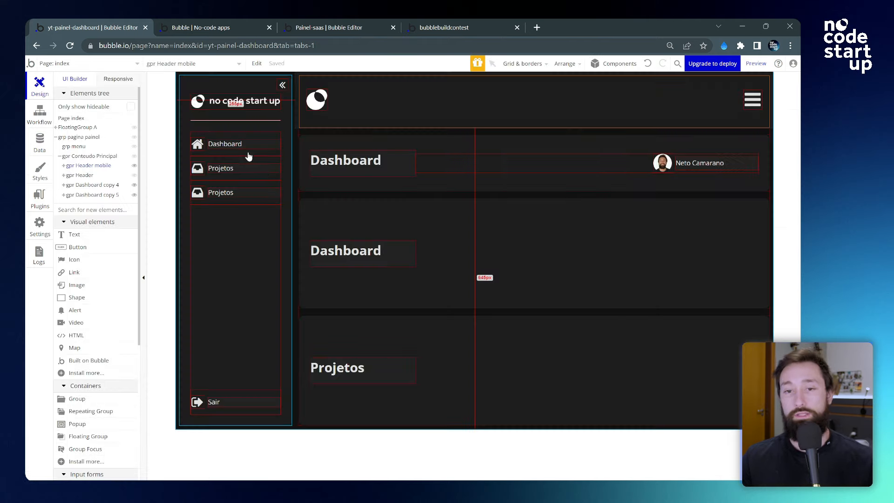
click(80, 147)
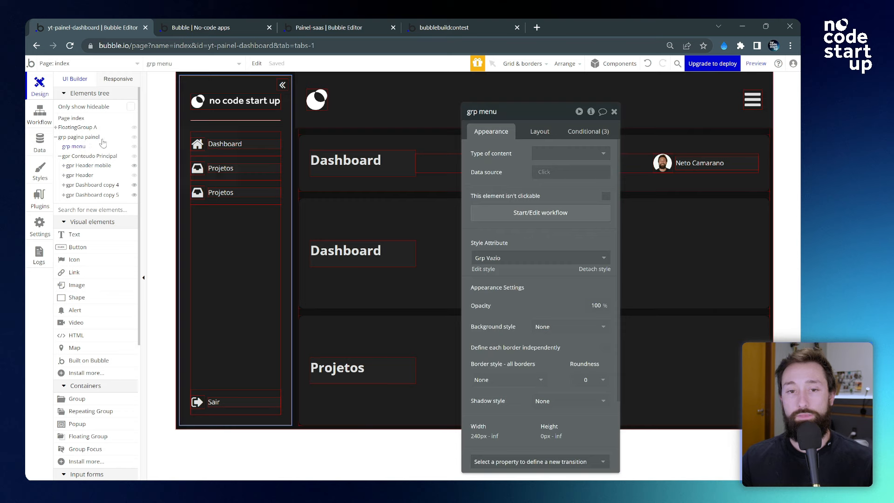
click(70, 127)
click(56, 128)
click(239, 151)
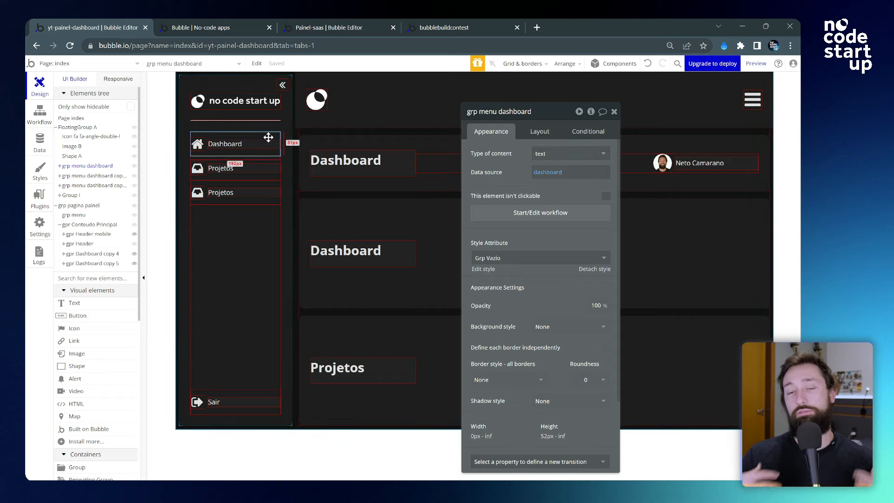
- Go back to the Menu (OS) options and rename the first two in lowercase as dashboard and projetos
click(42, 148)
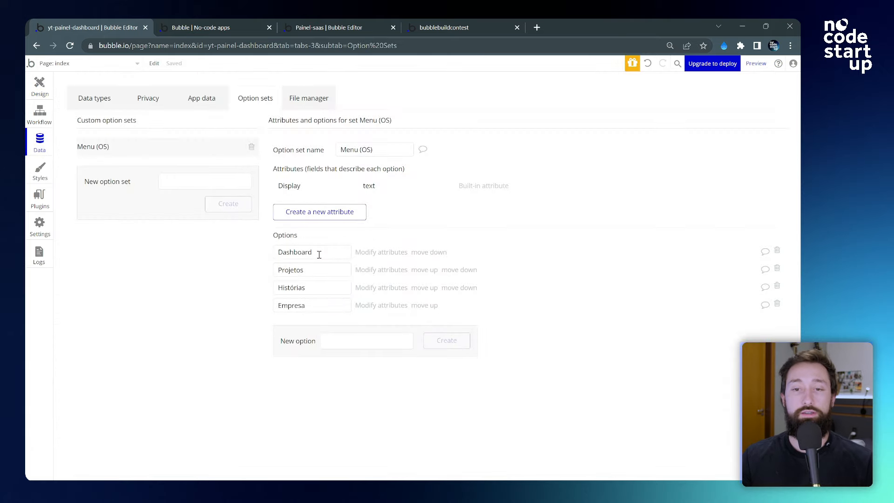
click(302, 252)
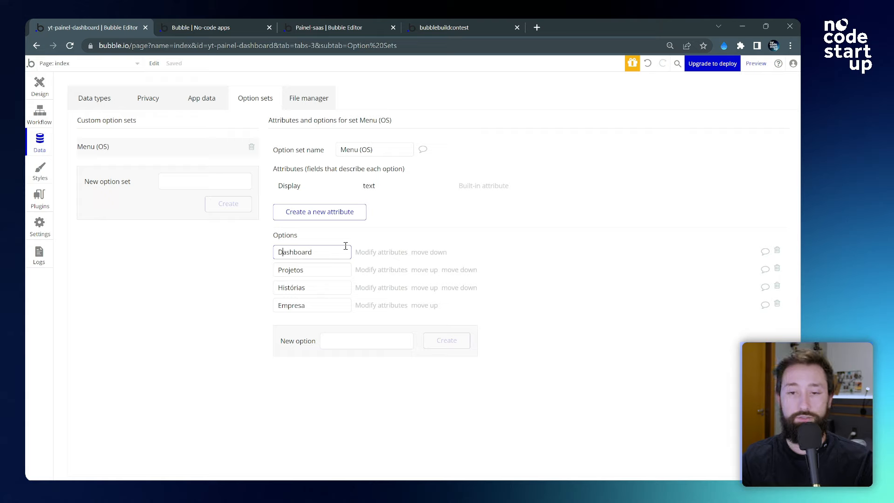
key(BackSpace)
text(d)
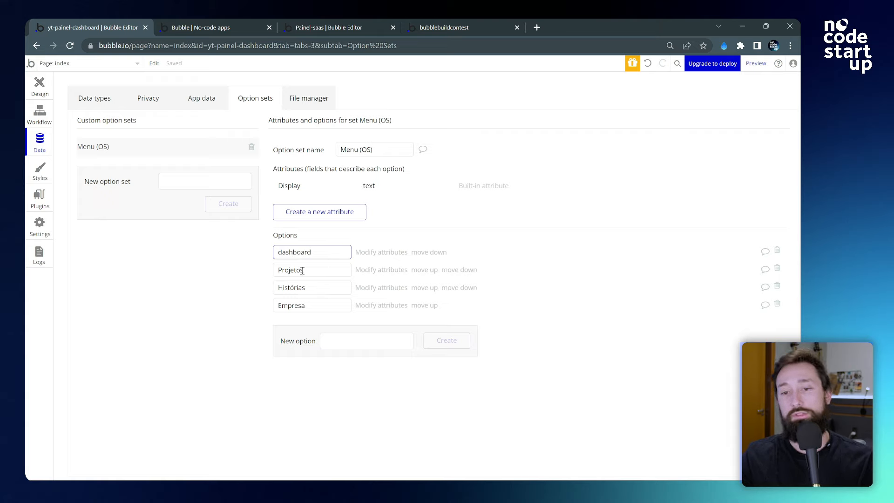
click(285, 272)
key(BackSpace)
key(BackSpace)
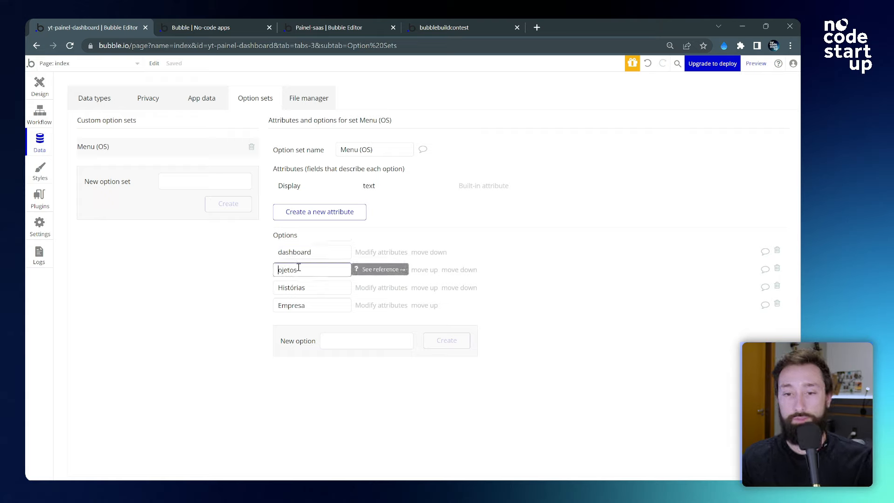
text(p)
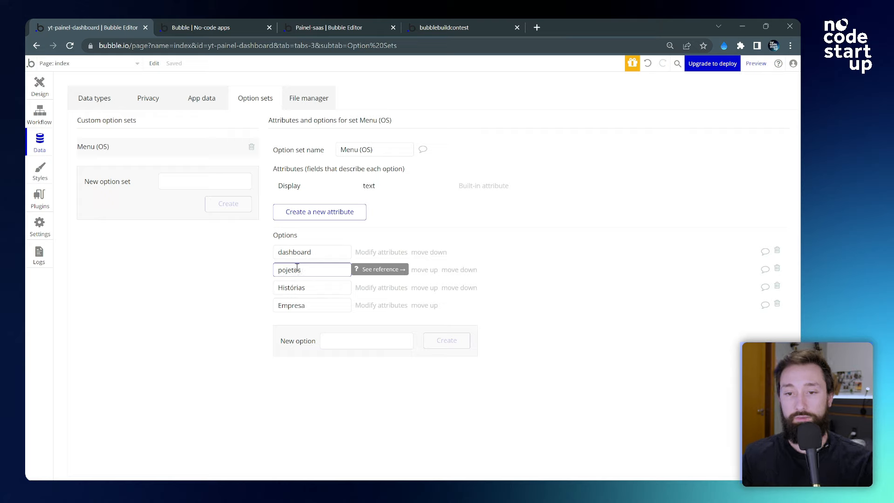
text(r)
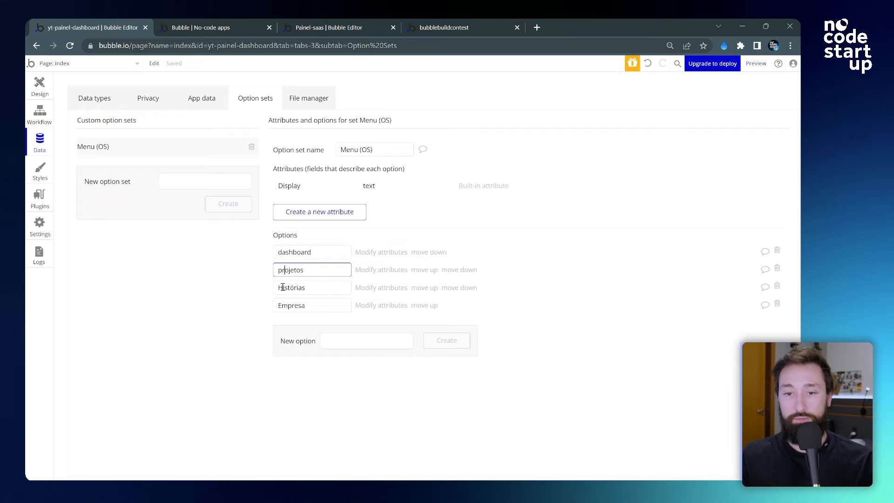
- Rename the Histórias option as historias, without the accent, and the Empresa option as empresa
click(282, 288)
key(Delete)
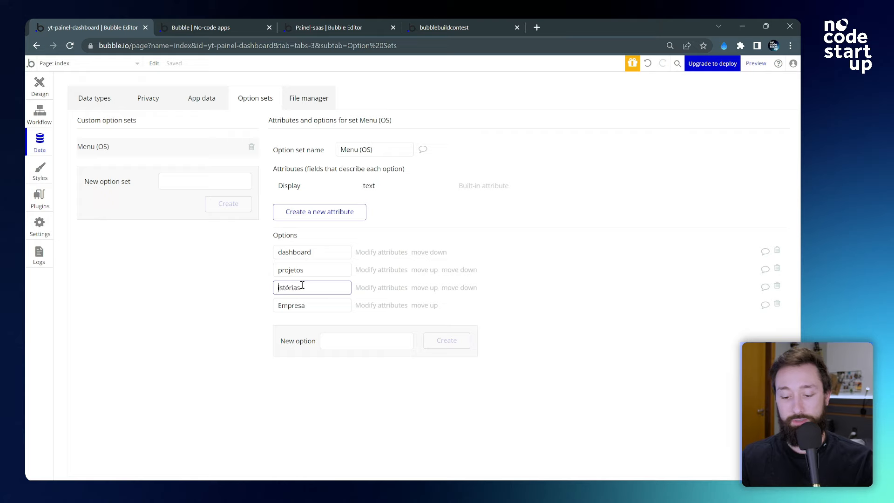
text(histo)
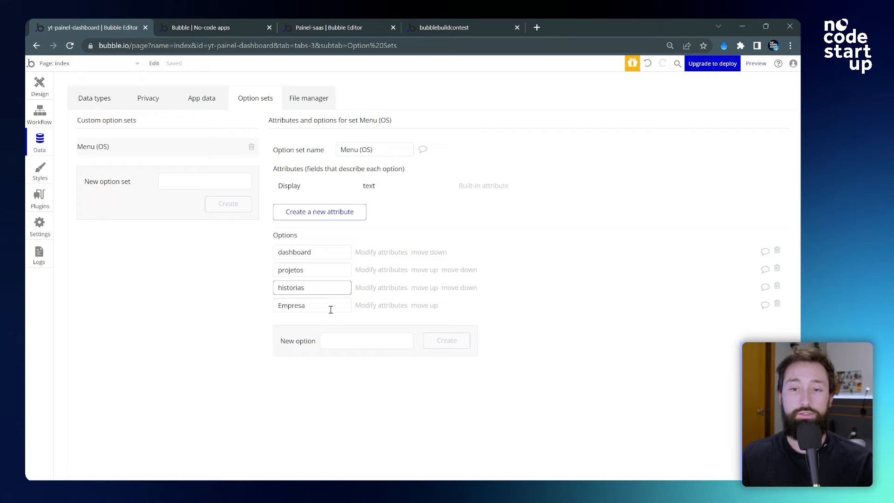
click(281, 306)
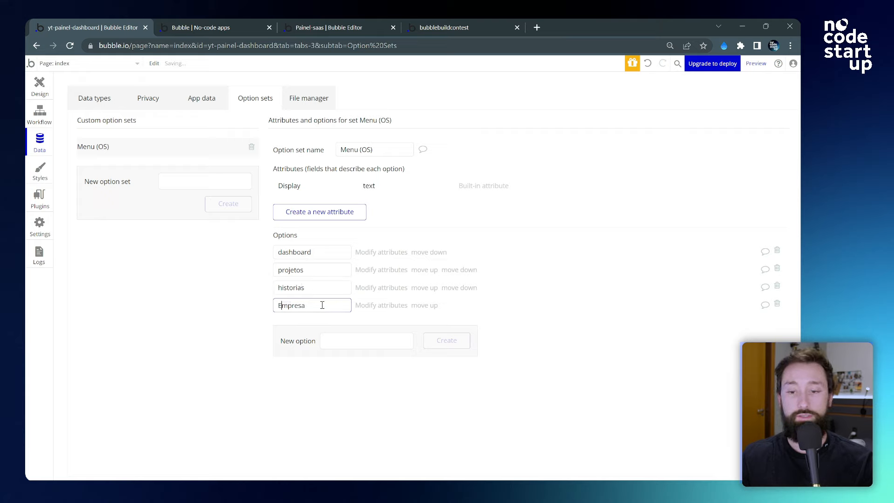
key(Delete)
text(e)
key(Tab)
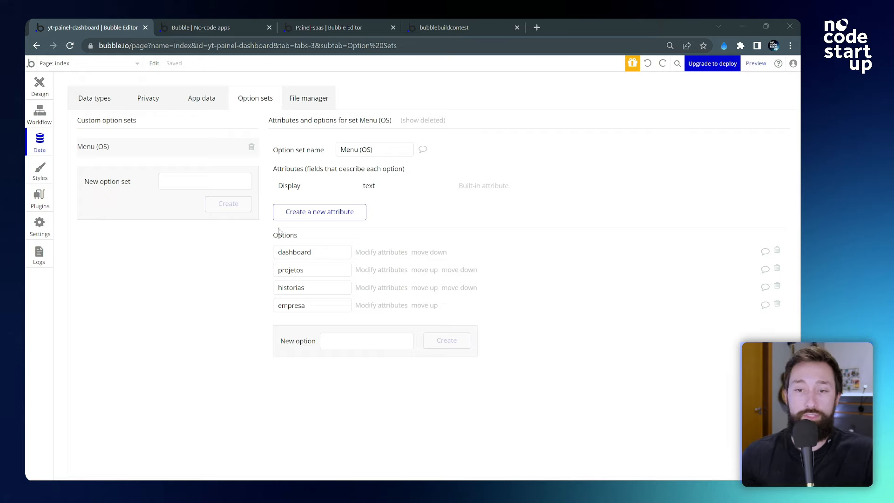
drag(338, 253, 261, 253)
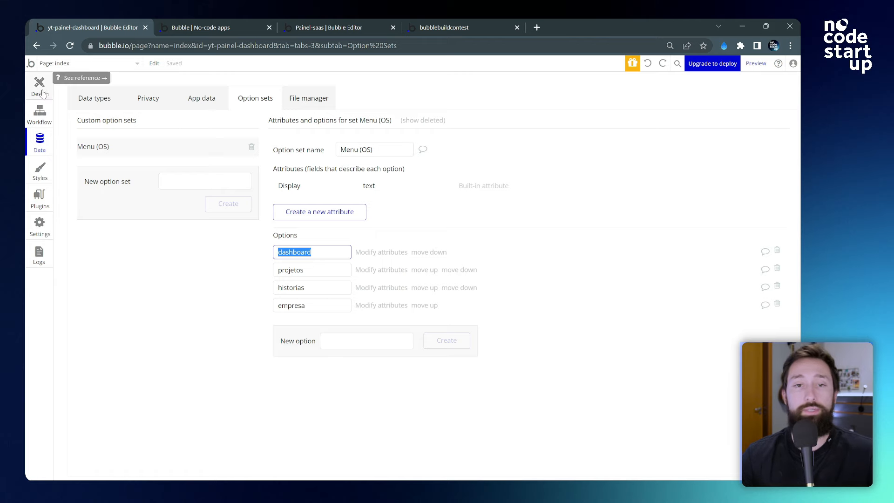
- Return to the page design and draw a repeating group in the side menu above the Dashboard item
click(42, 91)
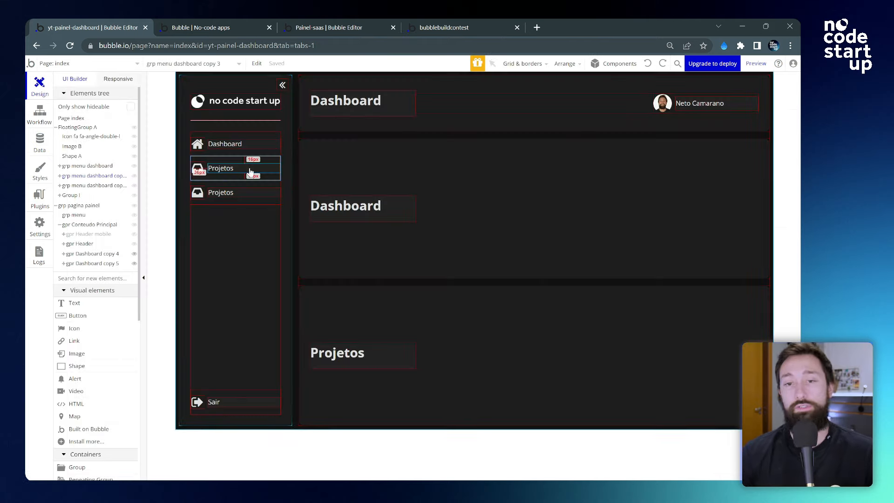
scroll(98, 270, down, 3)
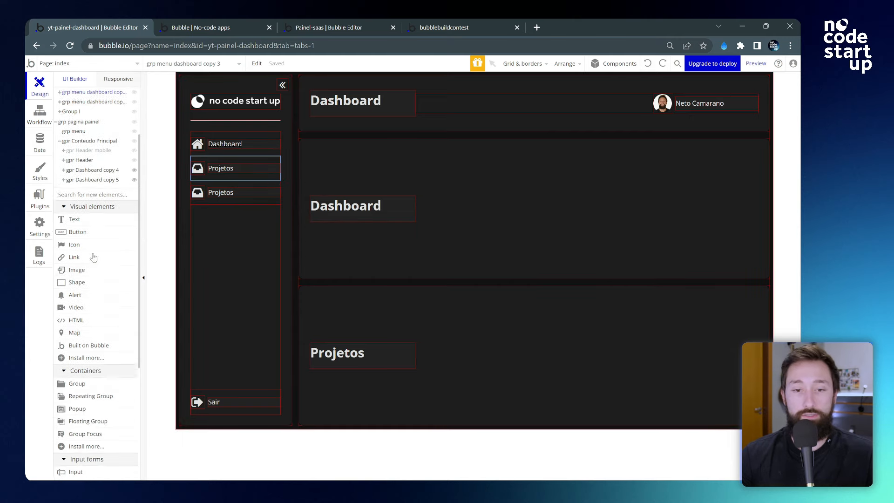
click(102, 380)
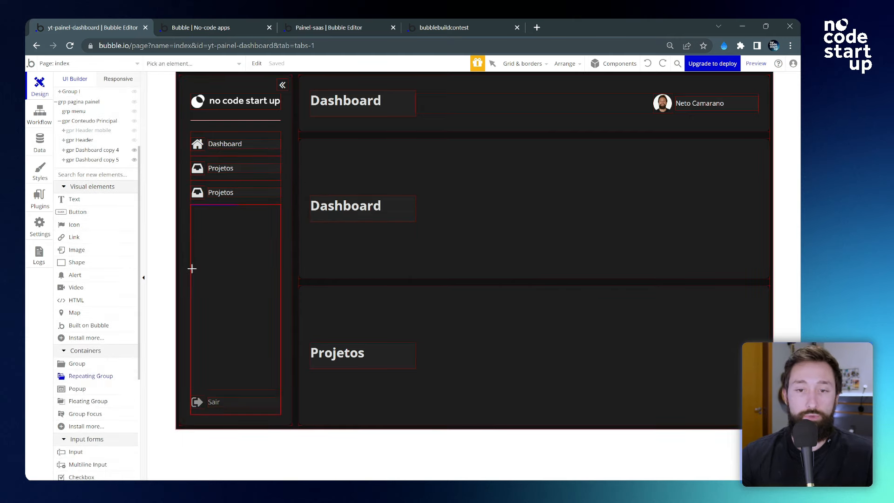
mouse_move(193, 127)
mouse_down()
mouse_move(267, 167)
mouse_move(273, 188)
mouse_up()
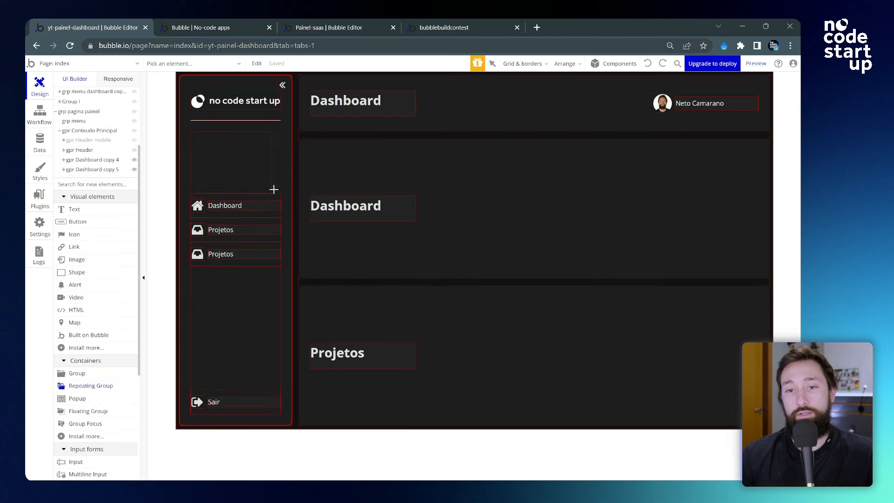
- Set the type of content of the side menu's new repeating group to Menu (OS)
click(255, 214)
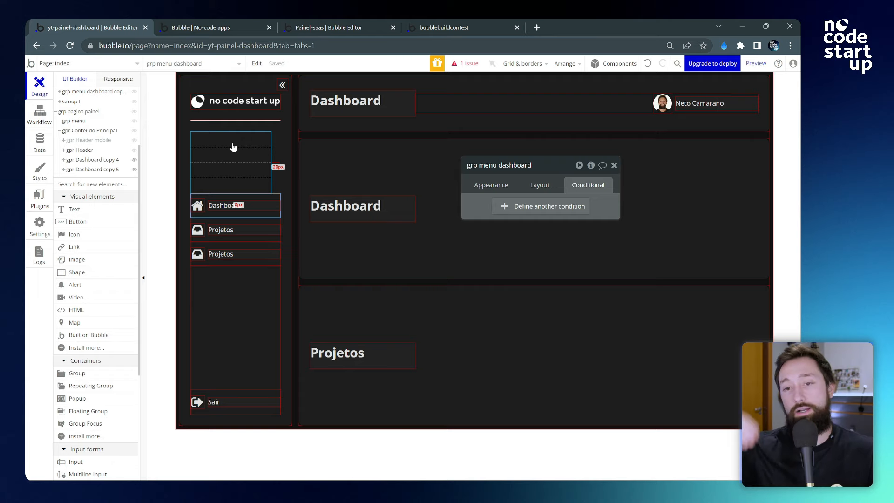
click(233, 148)
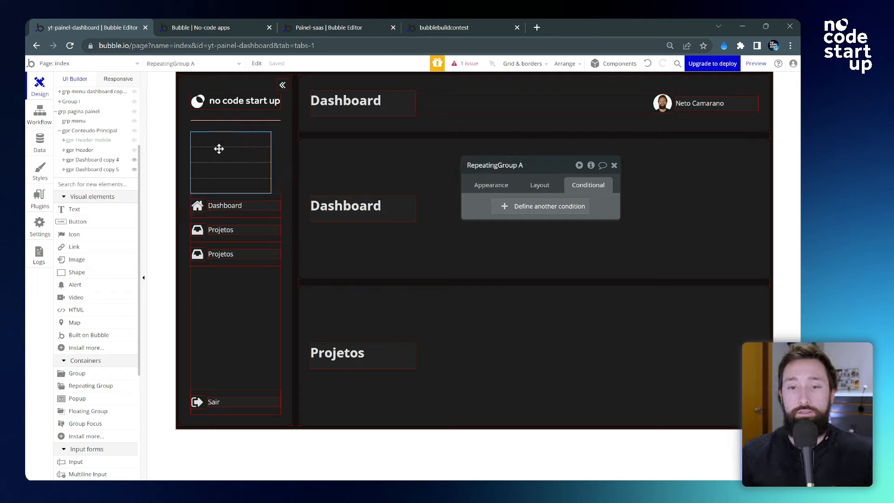
click(491, 185)
drag(527, 174, 456, 103)
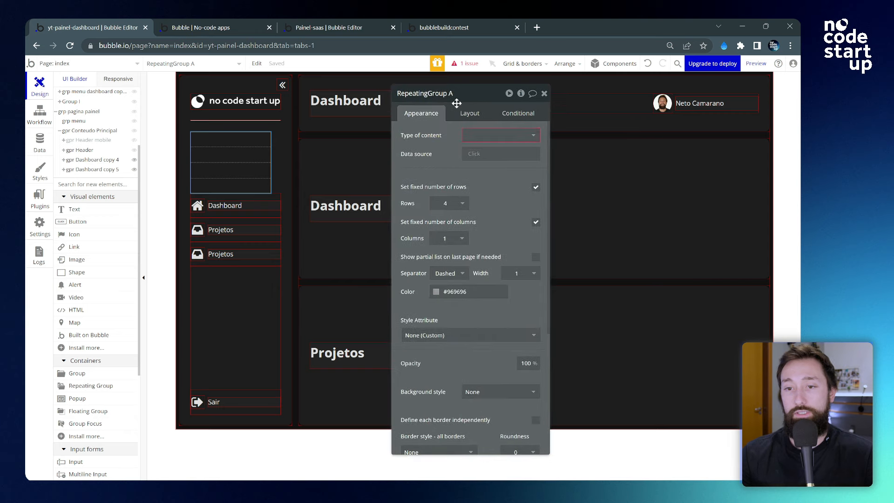
click(488, 137)
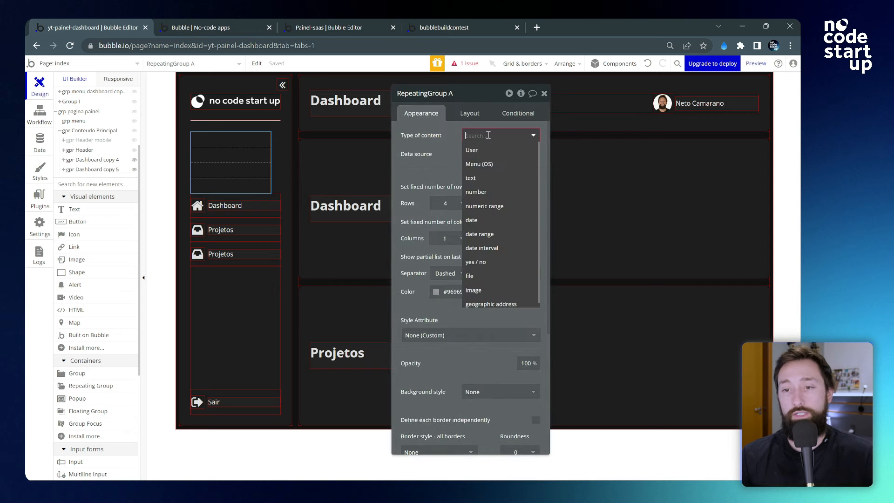
click(488, 165)
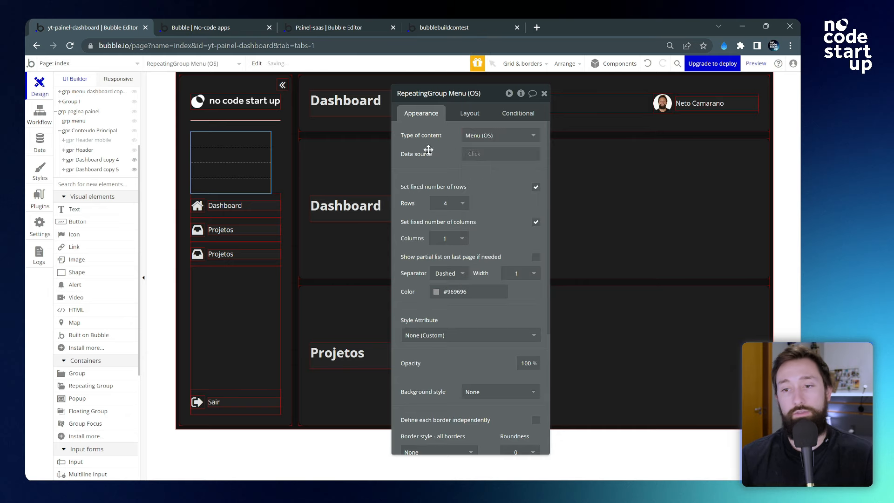
- Set the repeating group's data source to All Menu (OS) and replace its fixed row count with a 0 px minimum row height
click(472, 154)
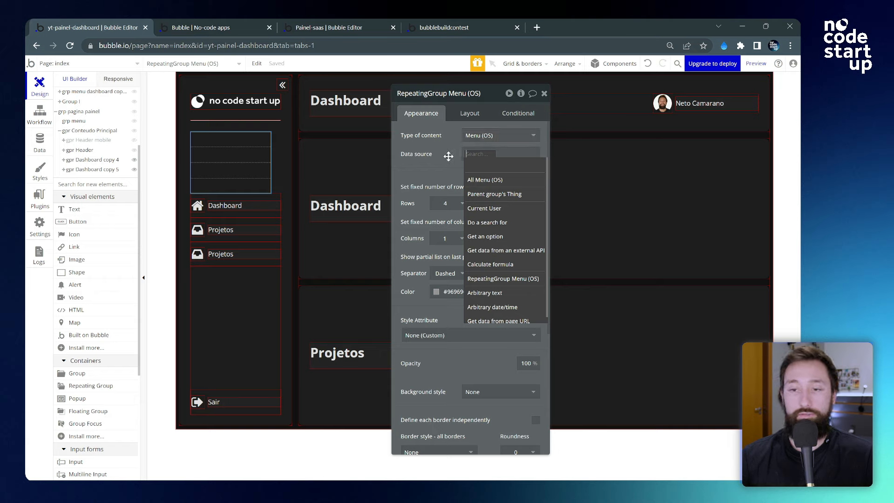
click(501, 182)
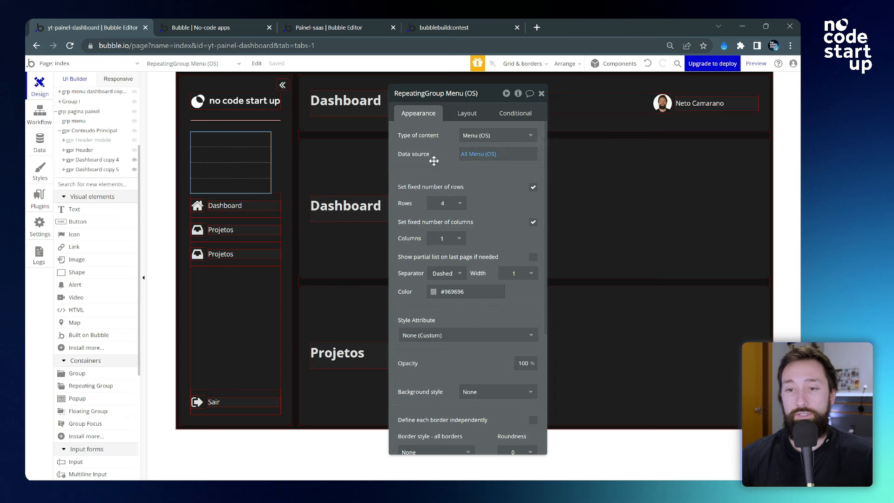
drag(434, 162, 426, 155)
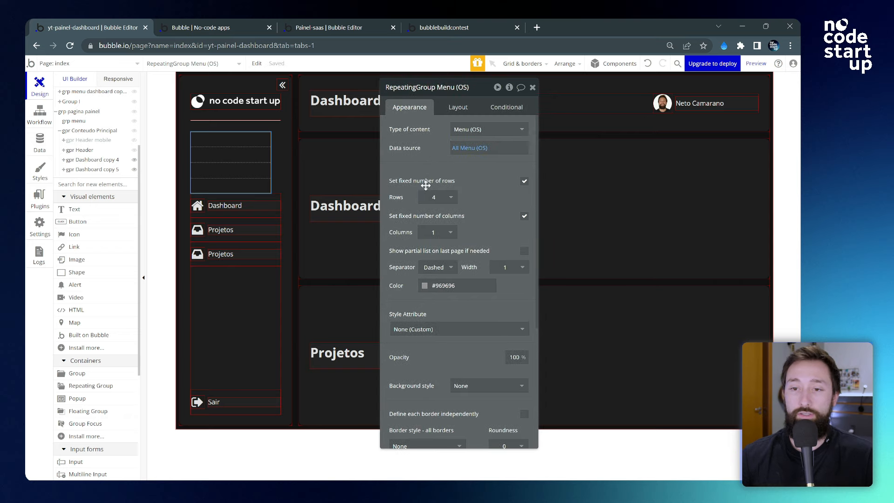
click(524, 182)
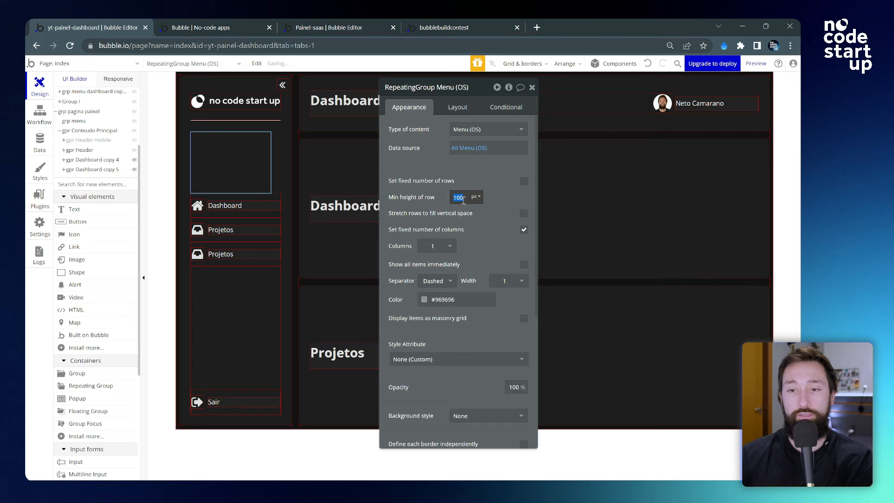
text(0)
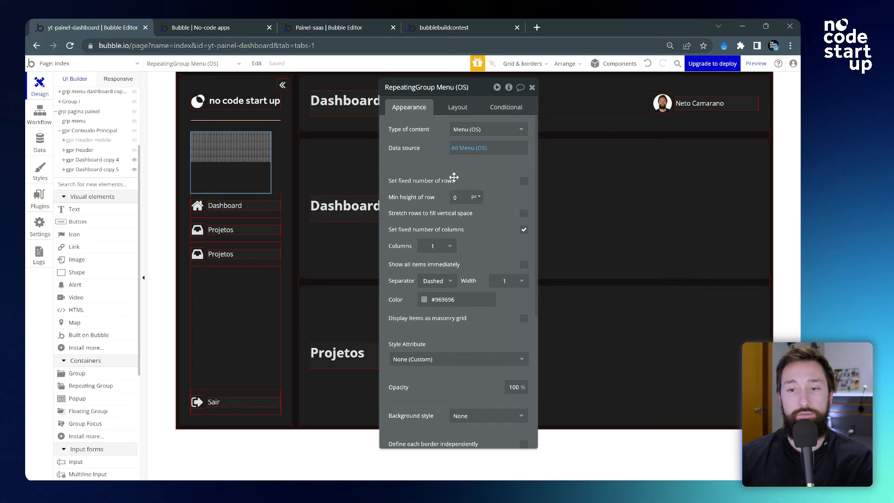
- Make the side menu's repeating group show all items immediately and set its separator to None
drag(454, 178, 482, 183)
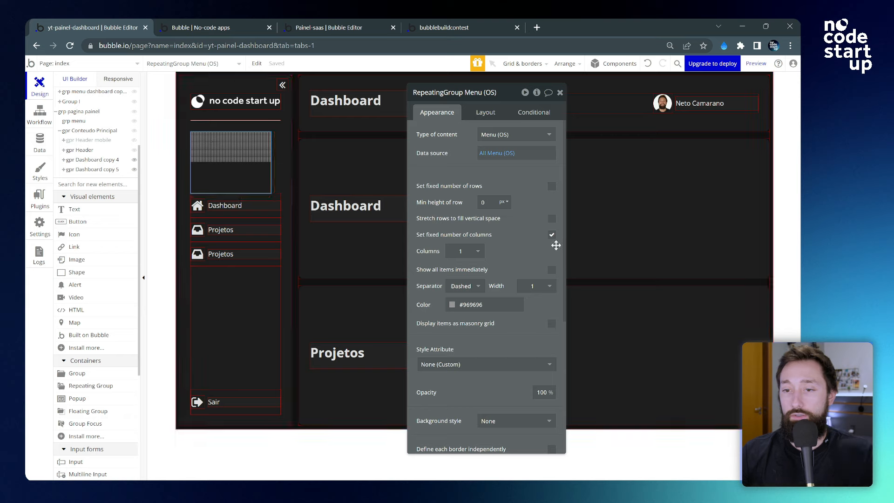
click(551, 270)
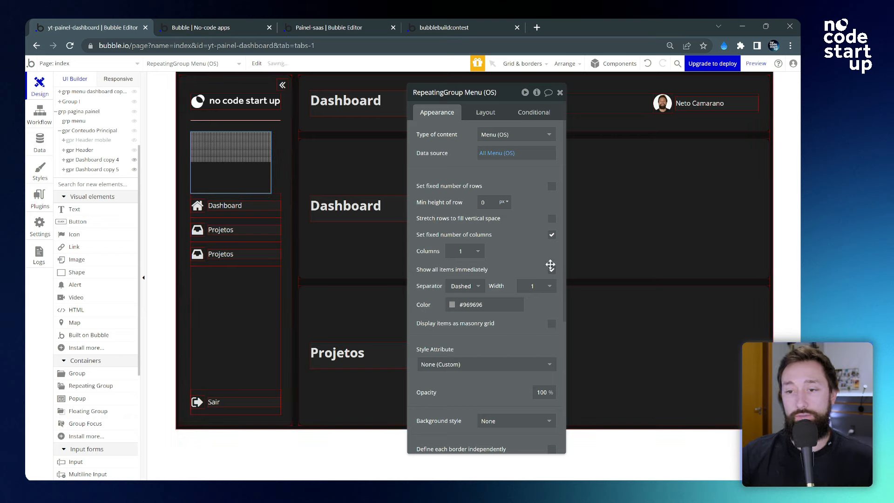
click(449, 286)
click(465, 309)
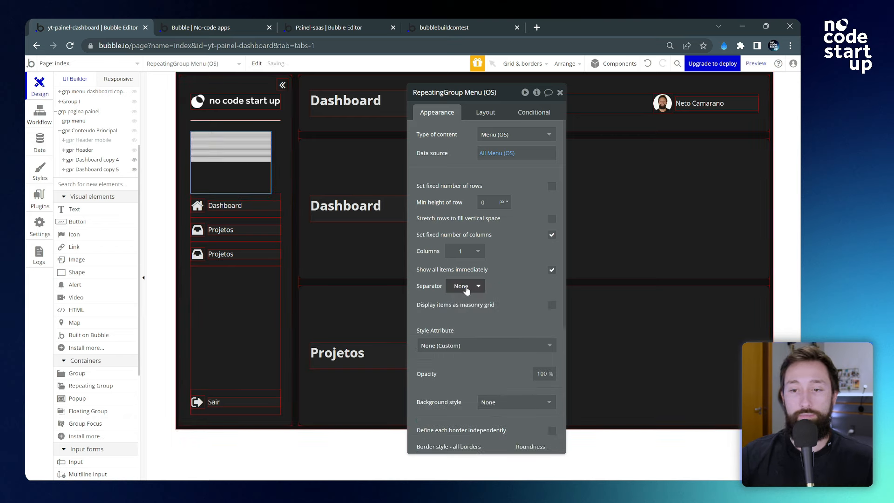
- Set the cell's container layout of the side menu's repeating group to Column
click(474, 119)
click(489, 139)
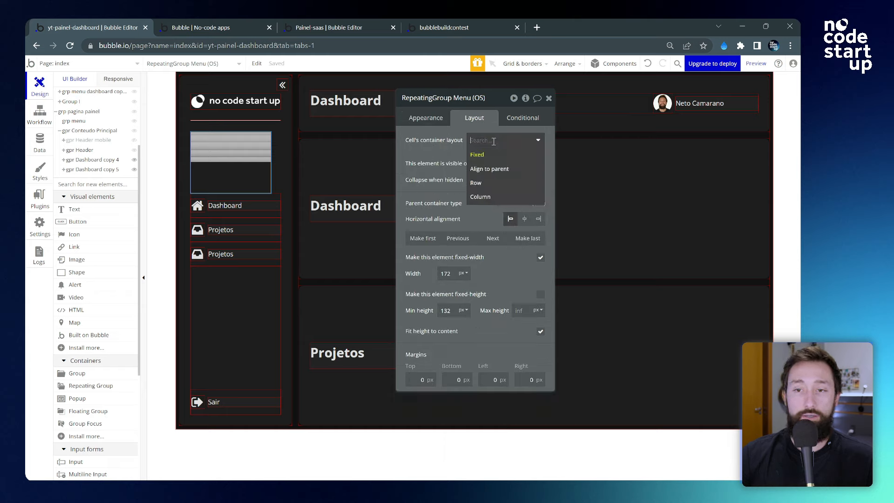
click(491, 200)
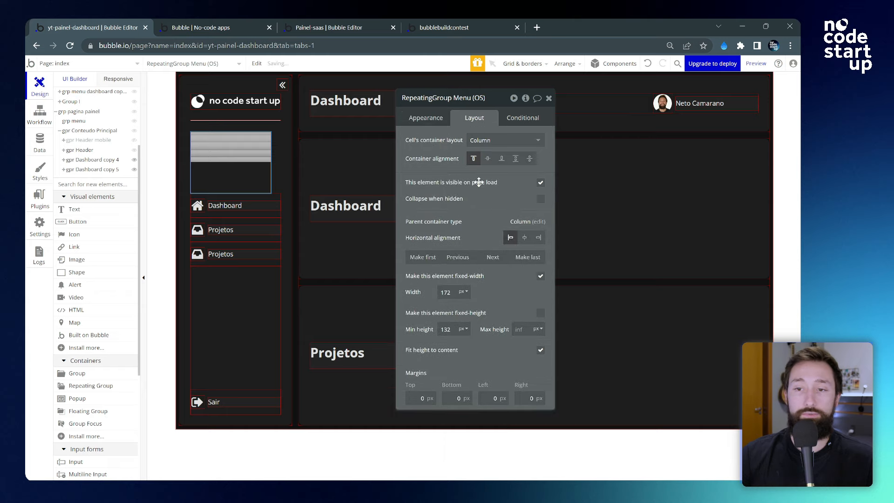
- Remove the repeating group's fixed width, align it to stretch horizontally, and set its minimum height to 0 px
click(445, 292)
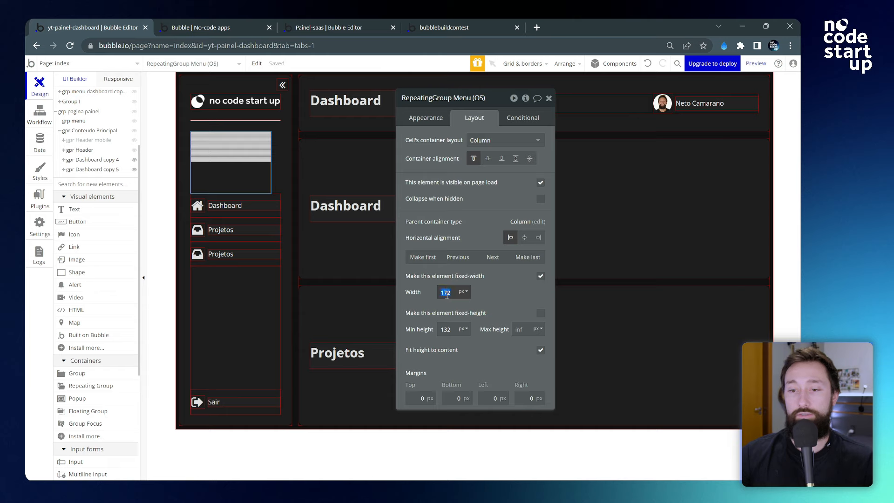
click(541, 277)
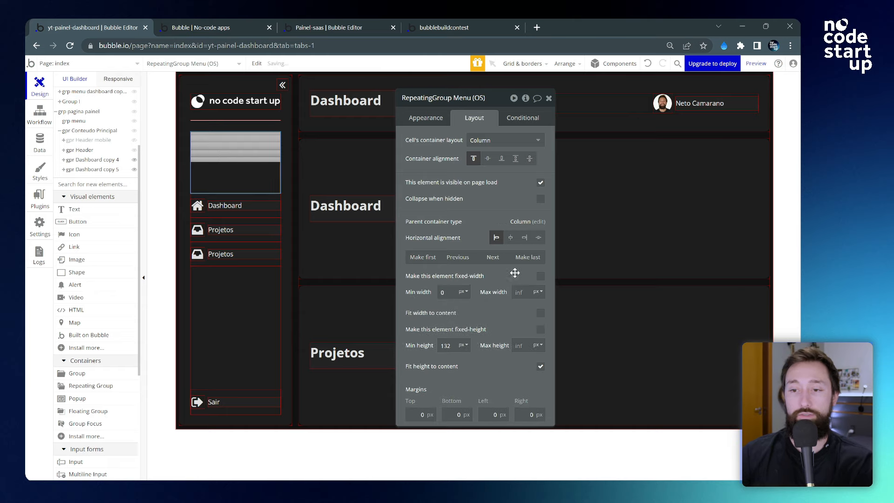
click(537, 238)
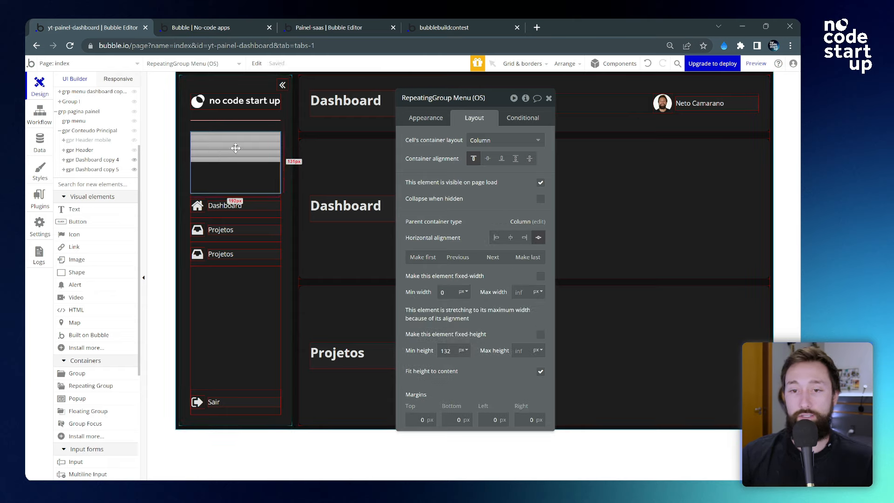
drag(509, 322, 498, 287)
text(0)
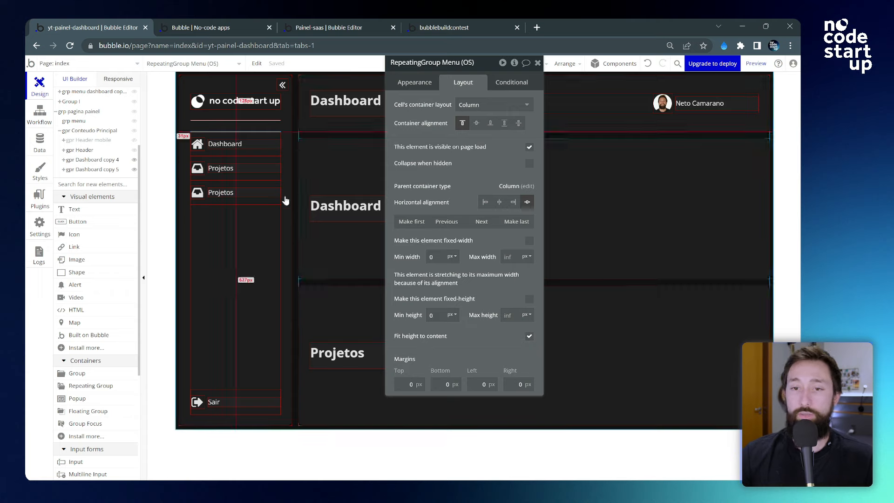
- Move the Dashboard menu item group into the side menu's repeating group
click(231, 150)
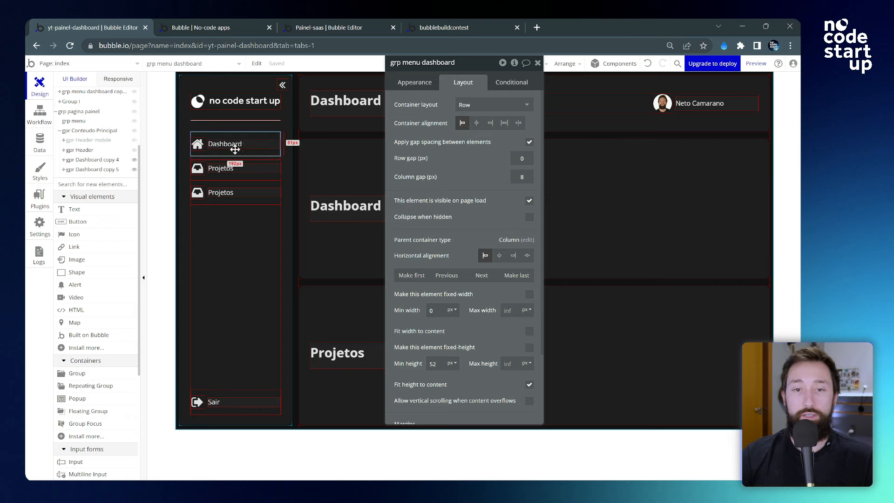
scroll(96, 151, up, 3)
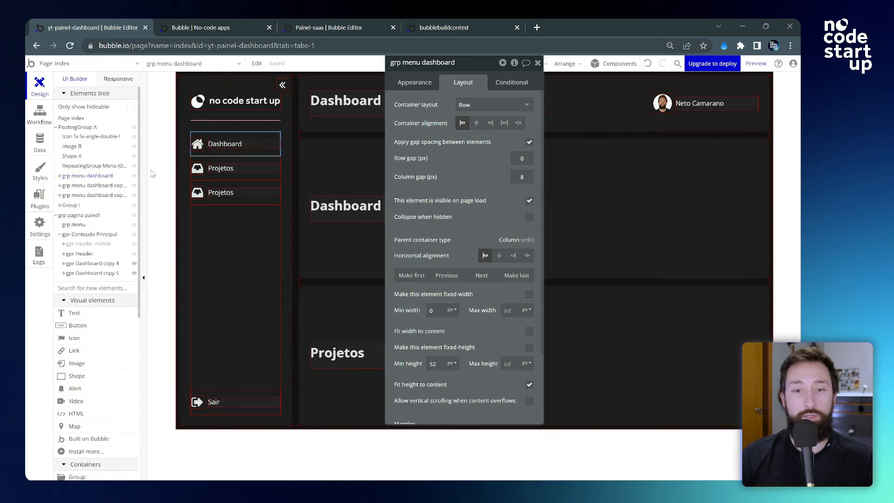
drag(85, 171, 85, 169)
click(78, 168)
click(78, 176)
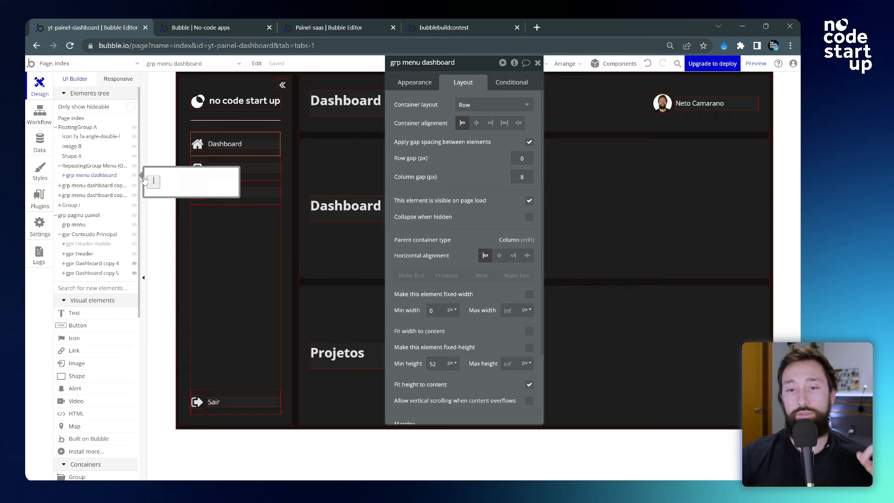
- Give the grp menu dashboard group inside the repeating group a bottom margin of 8 px
scroll(439, 116, down, 2)
click(449, 362)
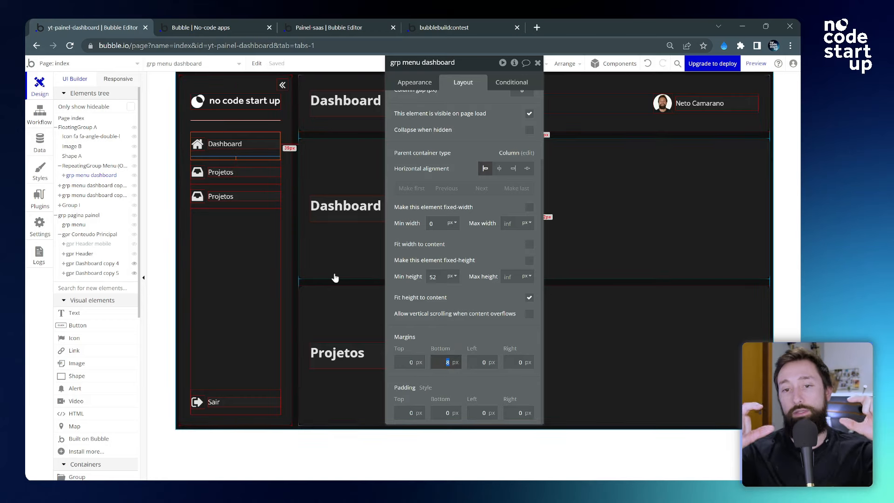
click(465, 329)
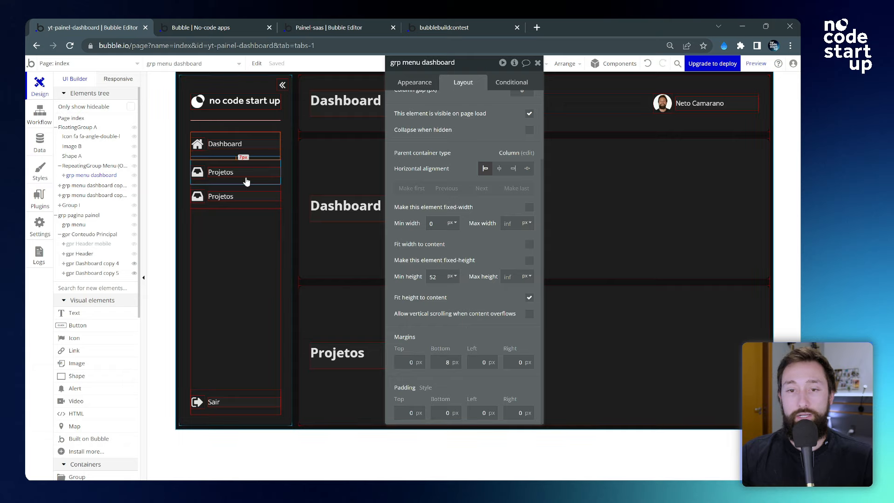
- Delete the two Projetos menu items from the side menu
click(258, 168)
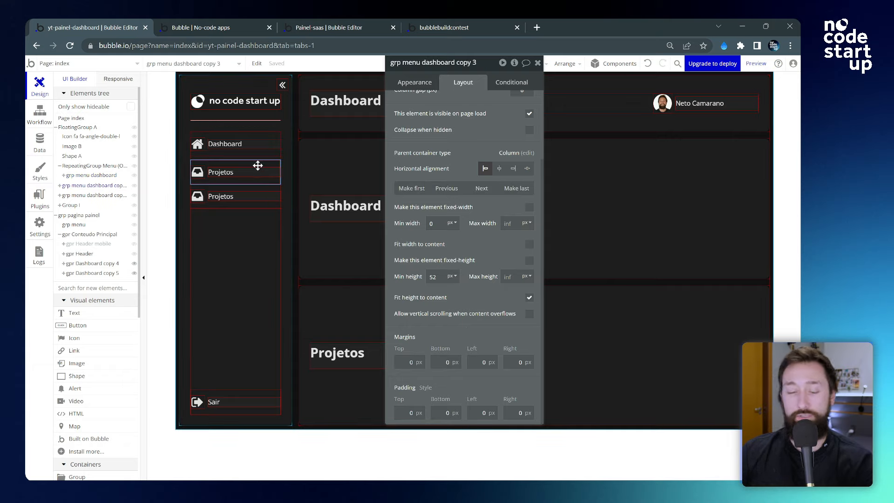
key(Delete)
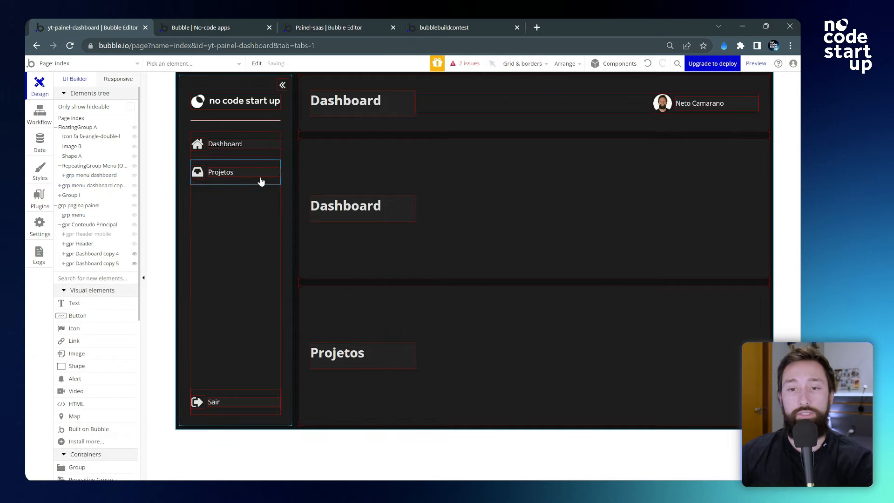
click(260, 180)
key(Delete)
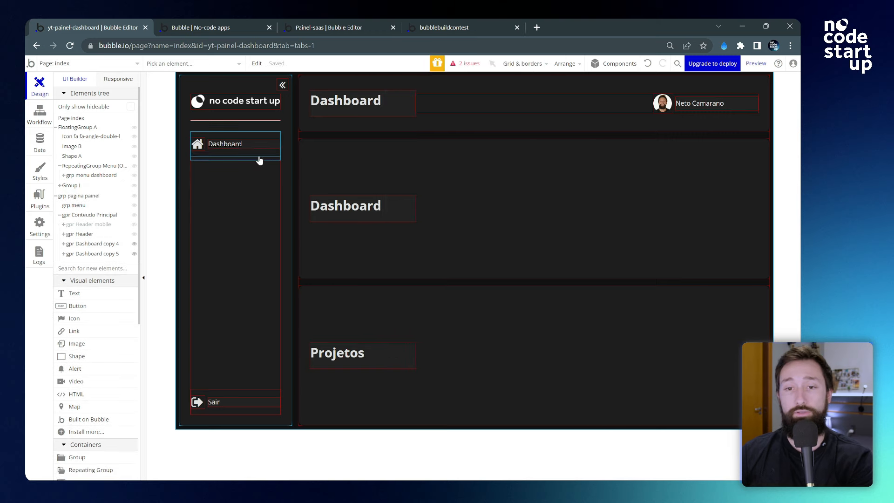
- Review the Menu (OS) options and set grp menu dashboard's content type to Menu (OS) with Current cell's Menu (OS) as data source
click(240, 150)
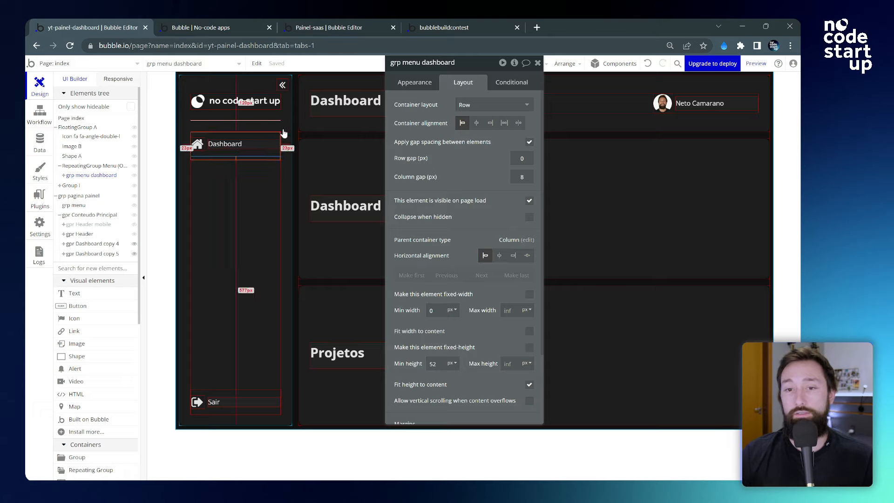
click(414, 82)
drag(425, 110, 412, 118)
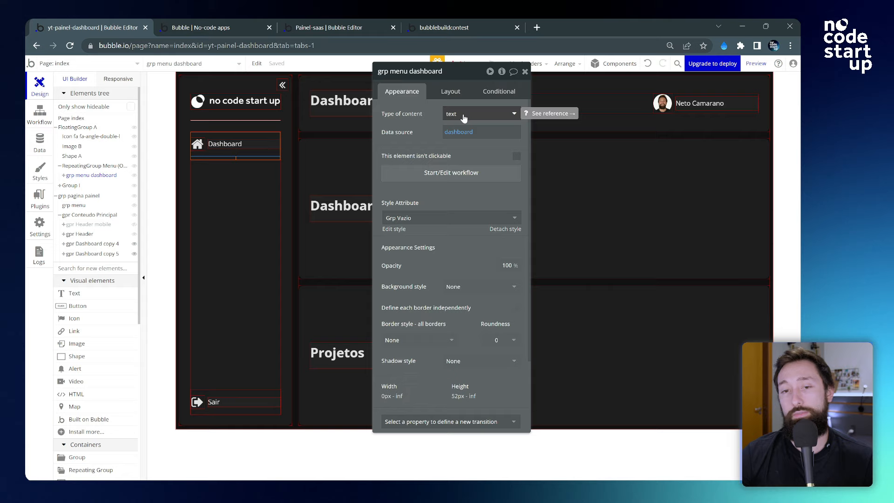
click(40, 142)
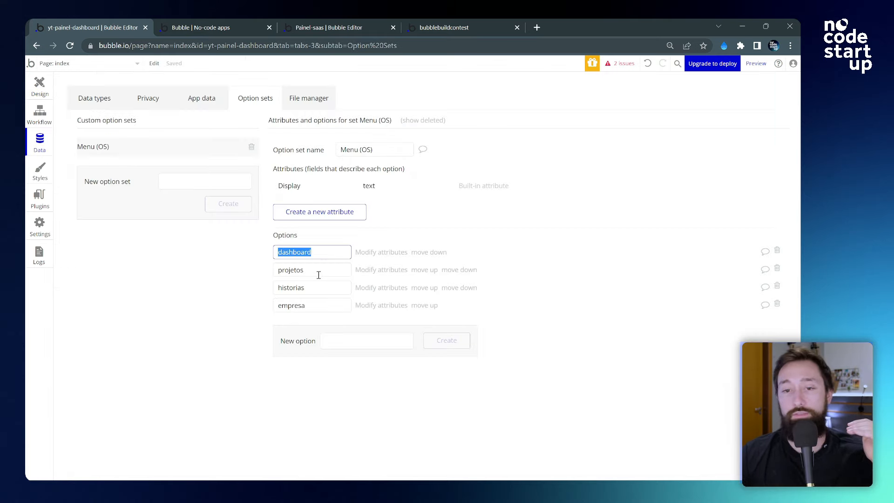
click(319, 271)
click(322, 288)
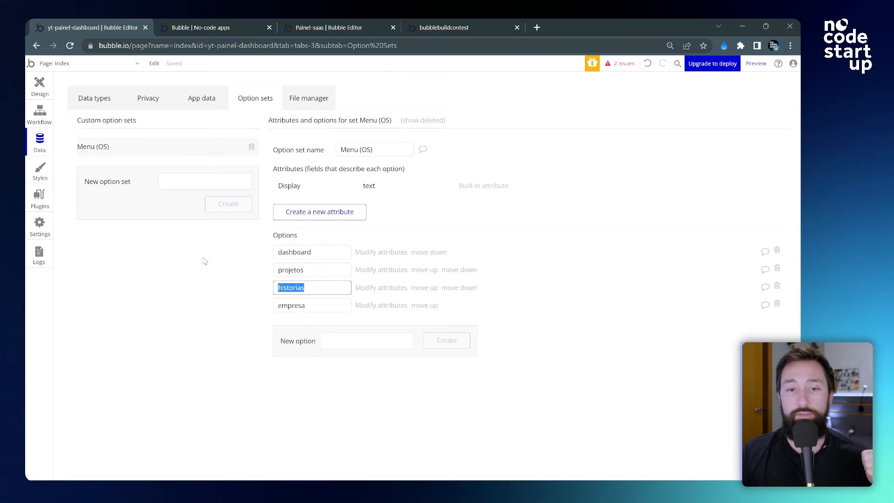
click(39, 95)
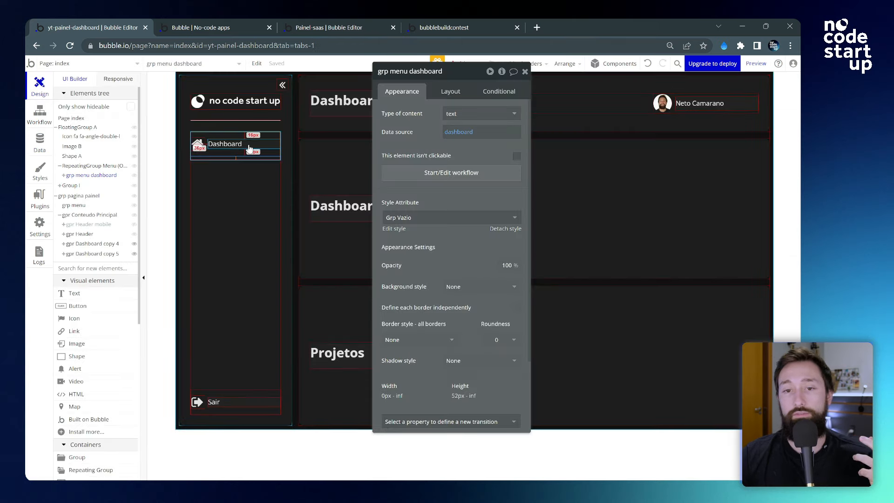
click(456, 119)
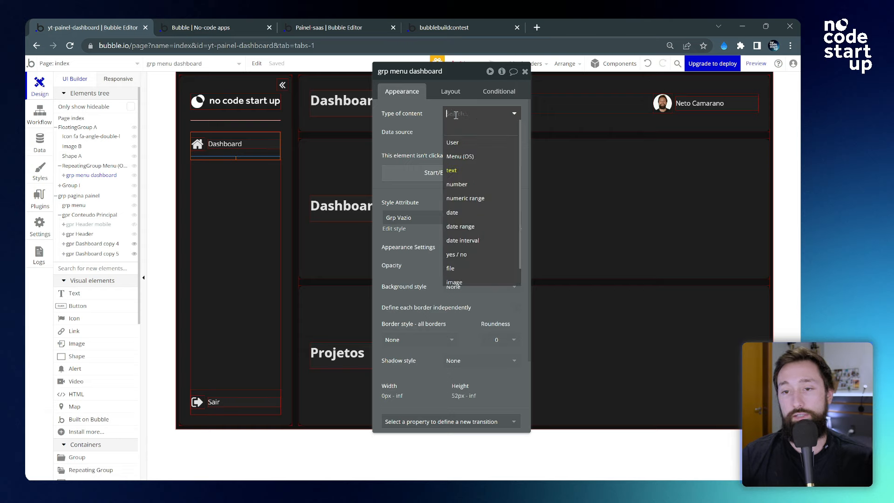
click(468, 161)
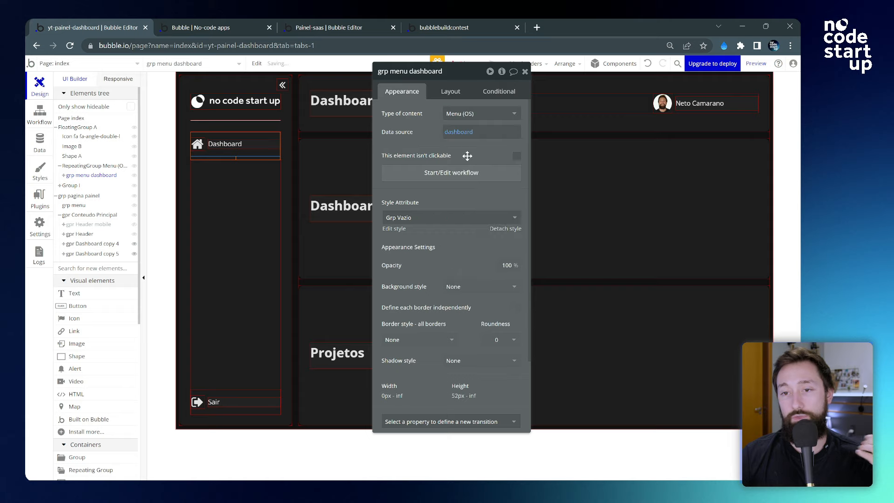
click(458, 132)
click(479, 213)
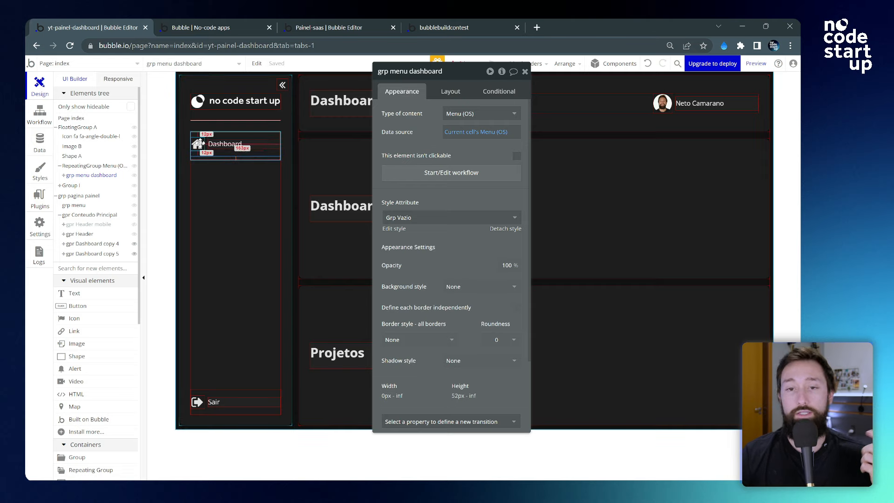
- Replace the menu item's static Dashboard text with the dynamic value Parent group's Menu (OS)'s Display
click(238, 147)
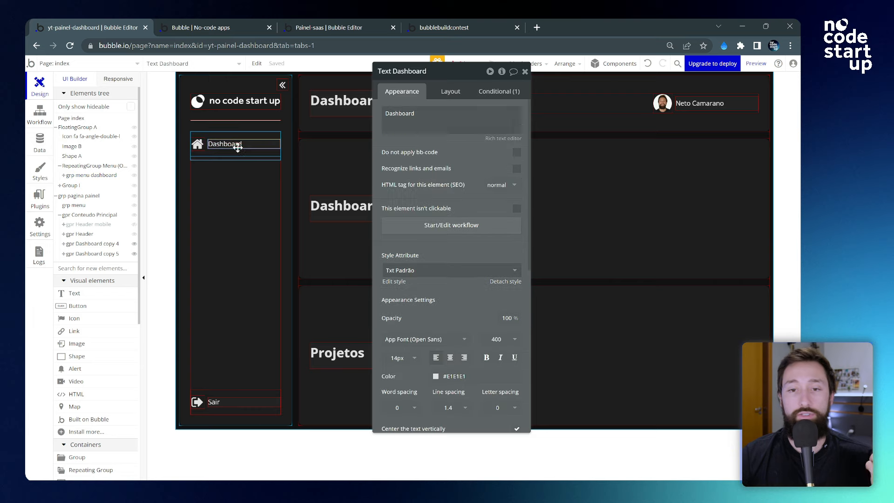
click(199, 147)
click(223, 145)
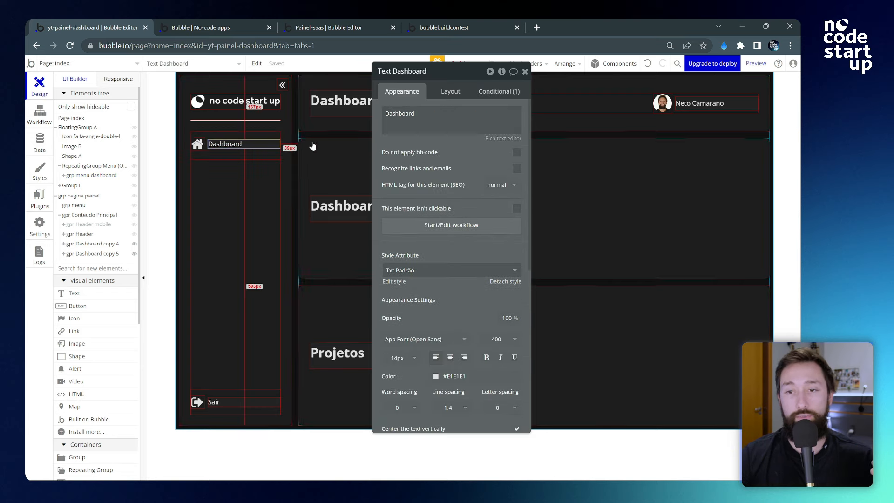
double_click(404, 114)
click(547, 113)
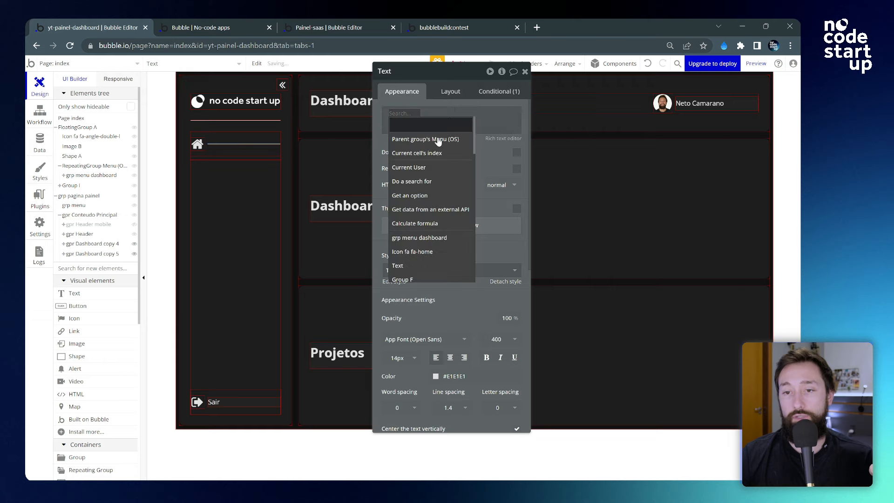
click(439, 139)
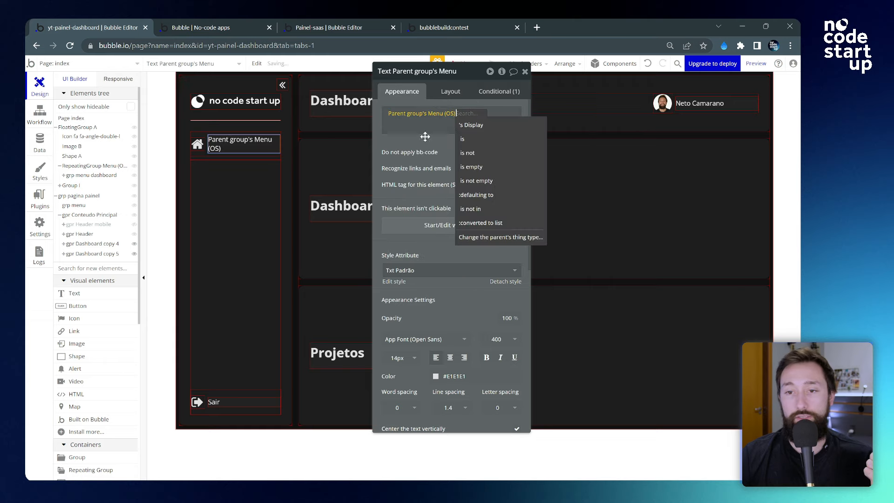
click(475, 125)
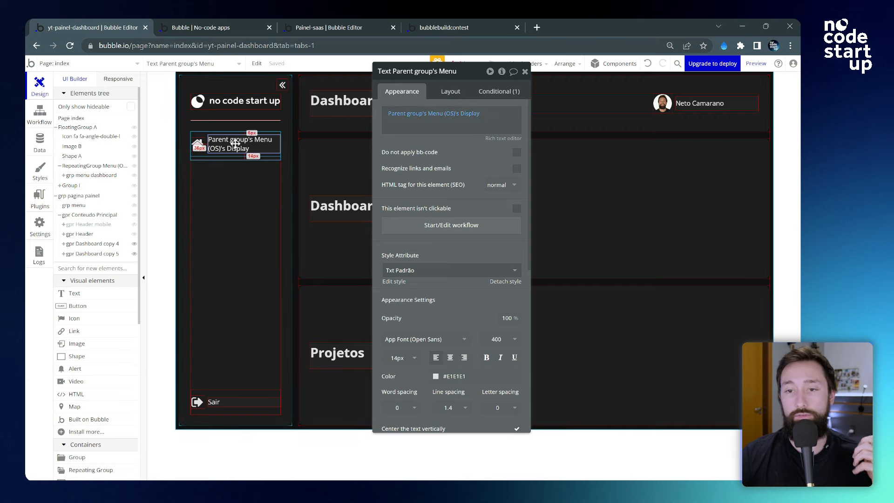
- Set the data sent by grp menu dashboard's Go to page index action to grp menu dashboard's Menu (OS)'s Display
click(200, 156)
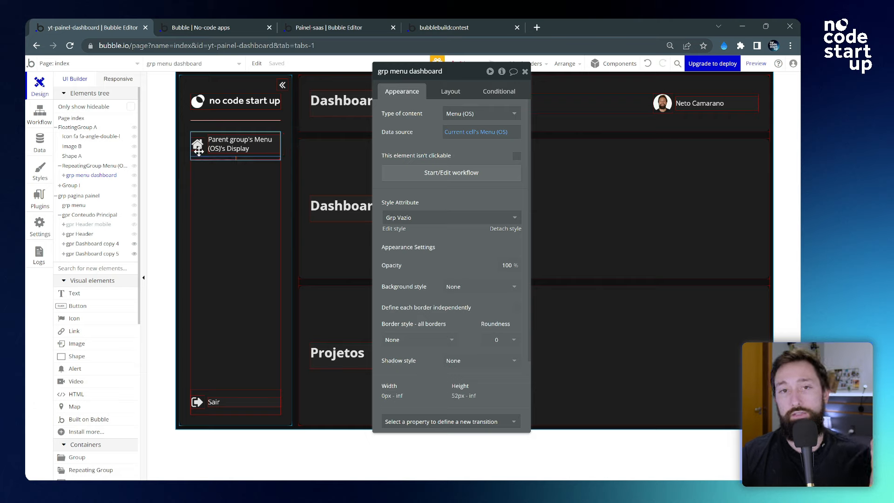
click(417, 174)
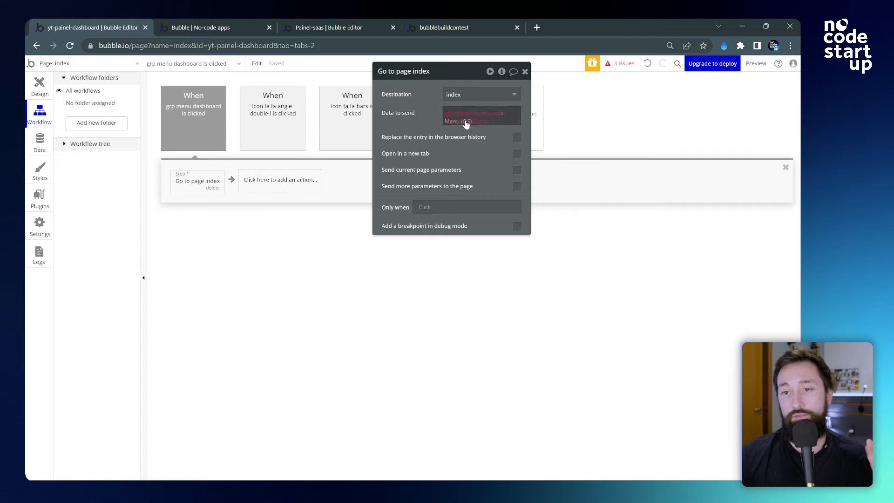
click(471, 122)
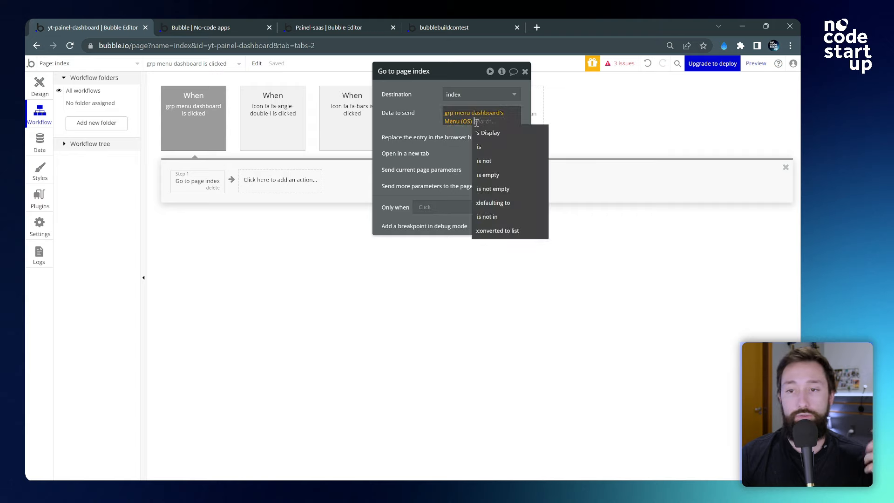
click(498, 134)
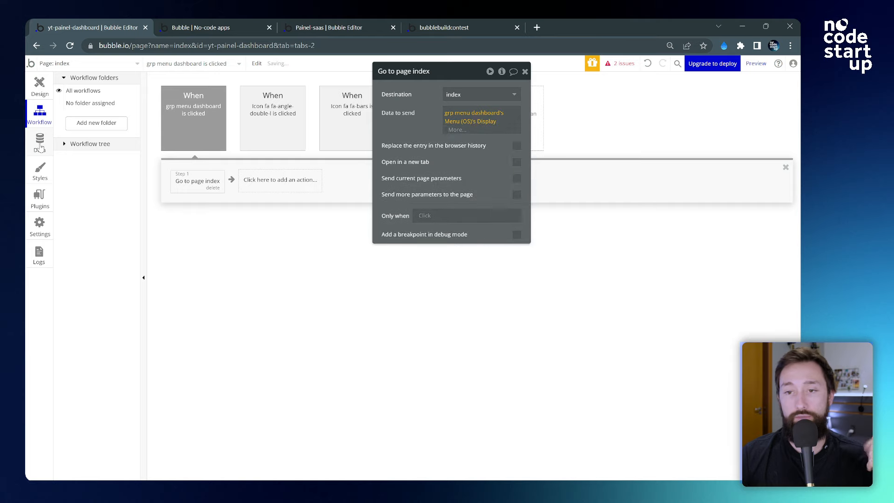
- Review the dashboard, projetos, historias and empresa options of the Menu (OS) option set
click(40, 146)
double_click(309, 252)
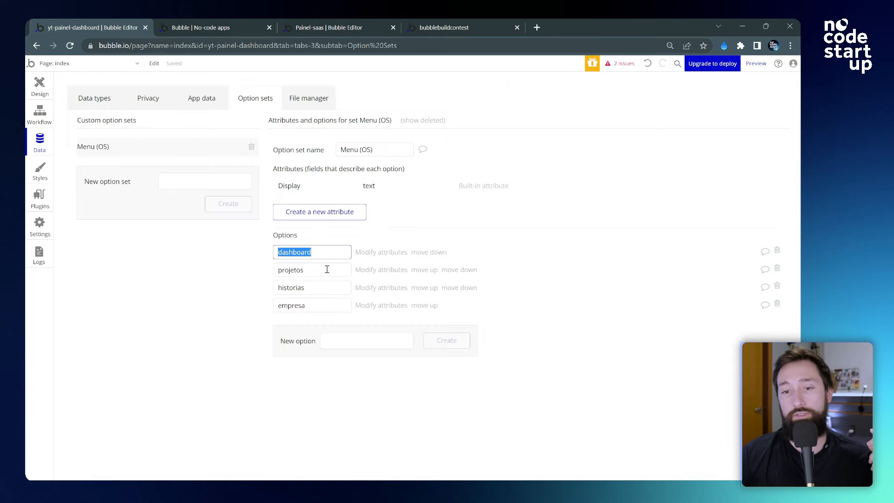
double_click(323, 269)
double_click(309, 288)
double_click(319, 305)
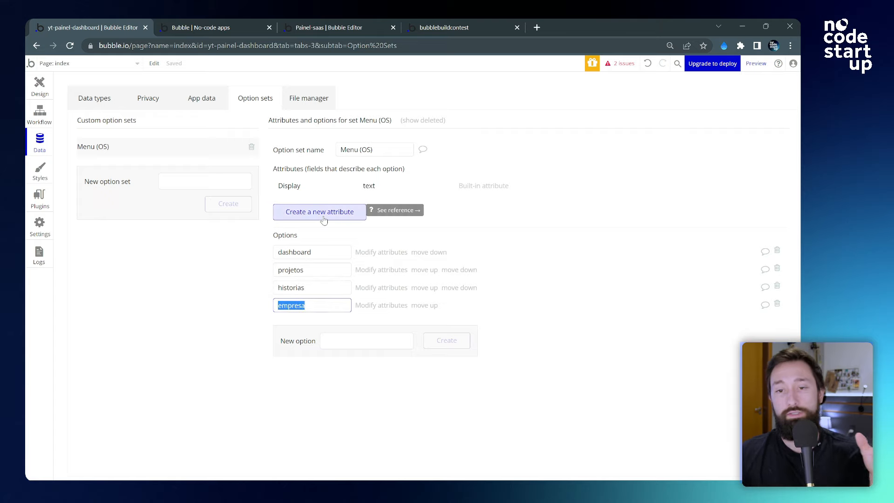
click(318, 253)
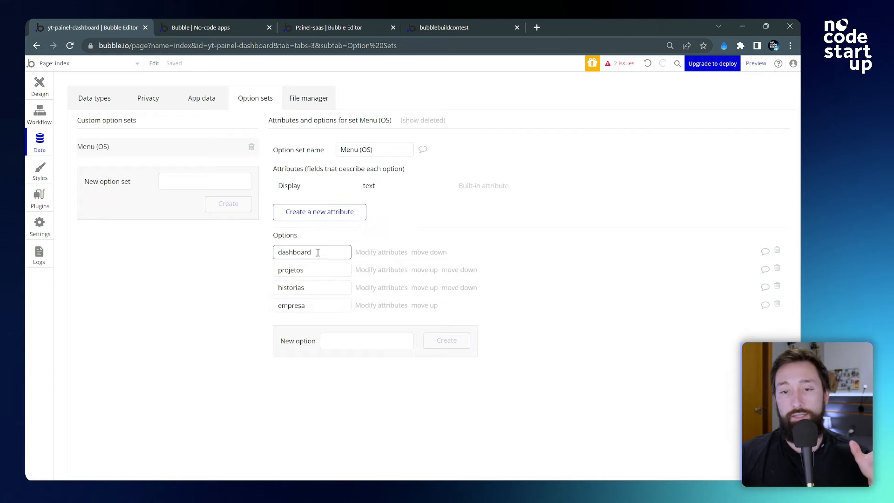
drag(320, 252, 283, 250)
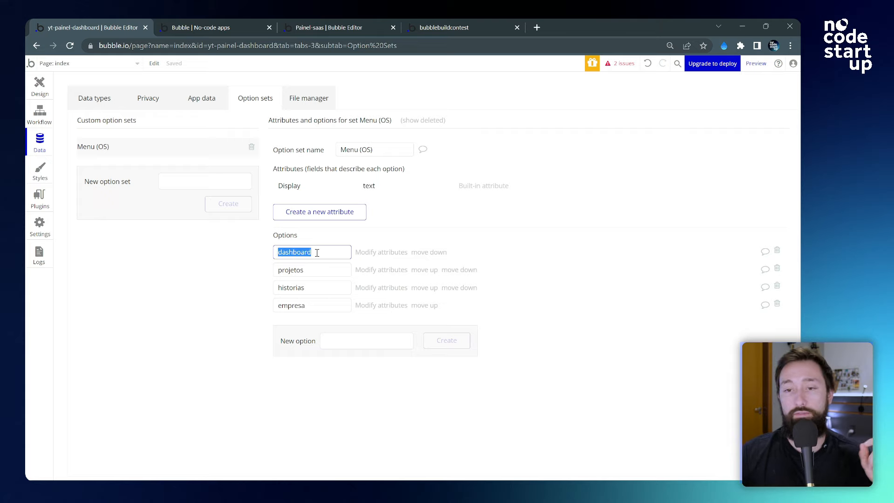
click(317, 252)
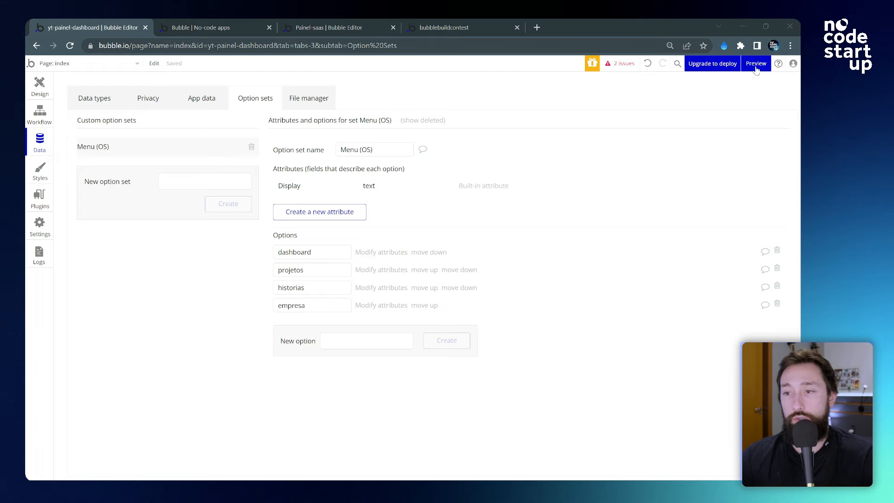
- Preview the page and test the dashboard, projetos, historias and empresa menu items, checking the URL path for each
click(756, 64)
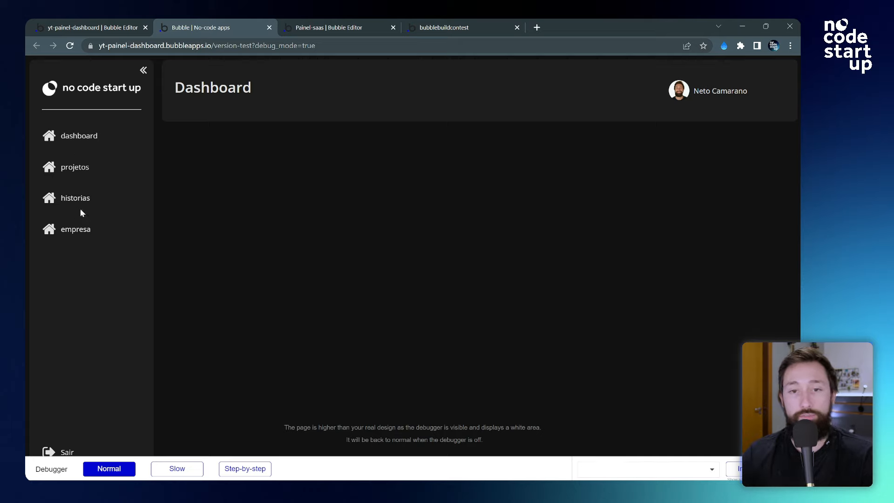
click(82, 139)
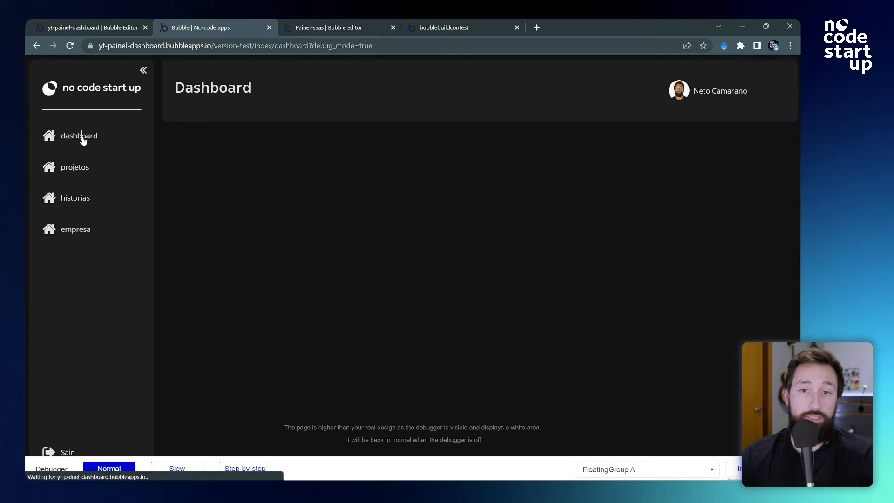
double_click(257, 48)
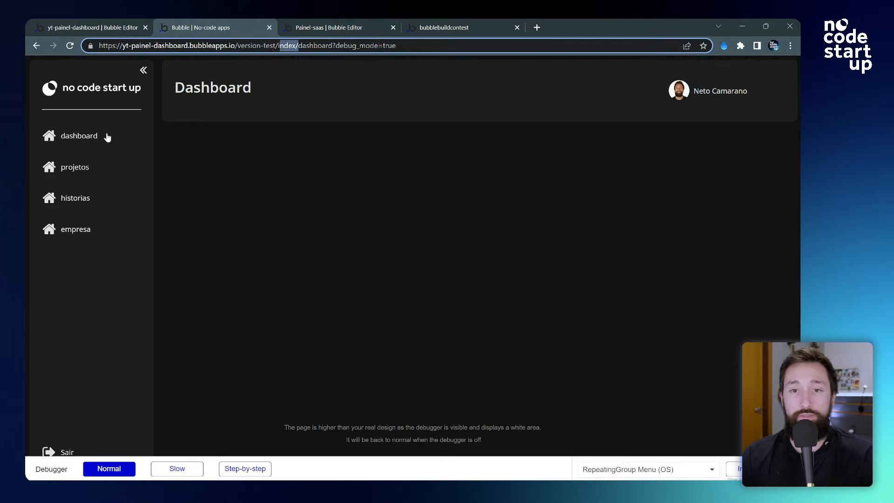
click(81, 168)
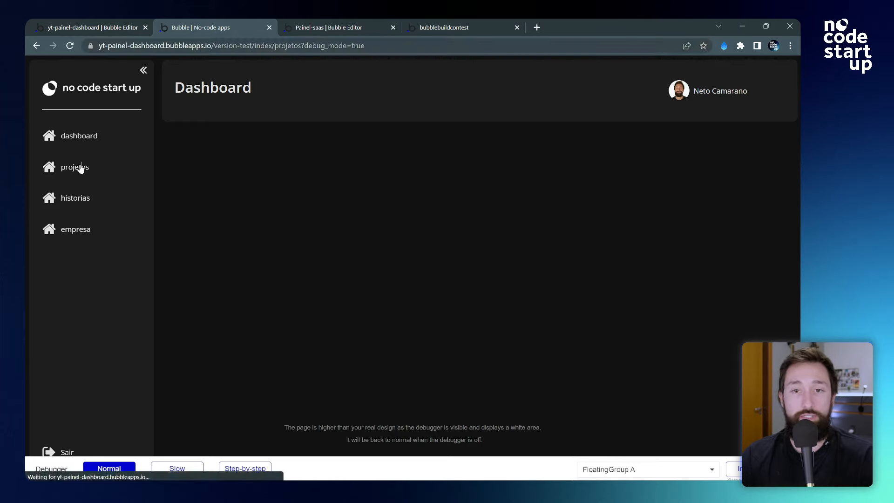
click(83, 198)
click(83, 228)
drag(302, 45, 329, 45)
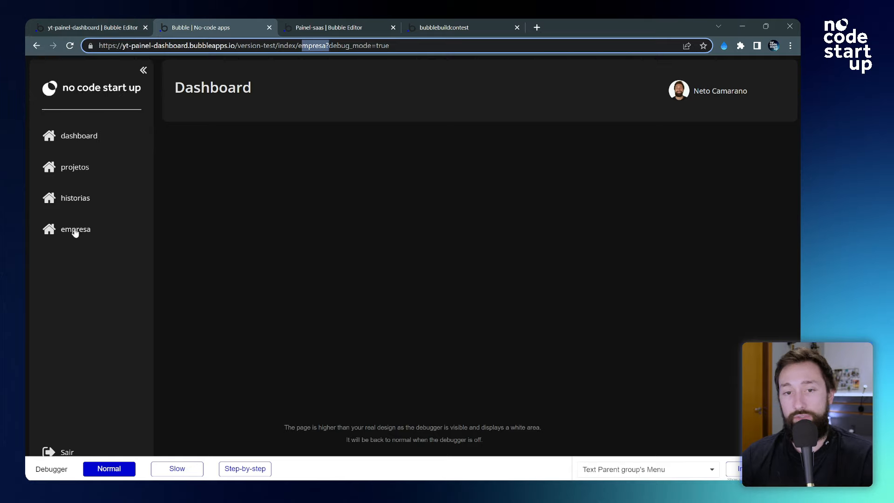
- Add a new option named novo-menu to the Menu (OS) option set in the editor
click(80, 22)
click(355, 339)
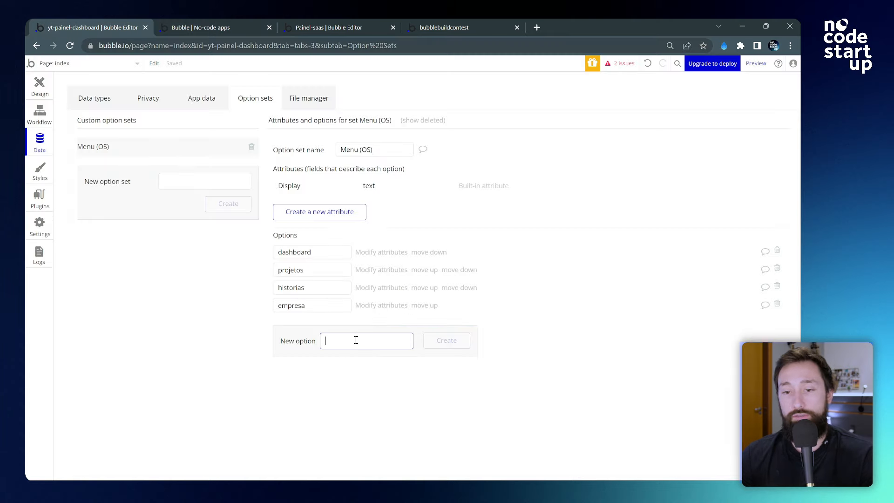
text(meu-m)
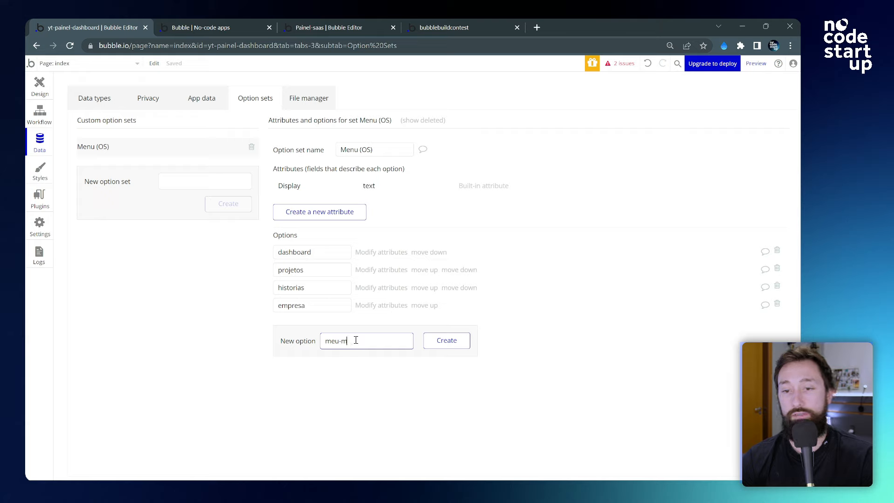
text(-)
key(BackSpace)
key(BackSpace)
key(BackSpace)
key(BackSpace)
text(novo)
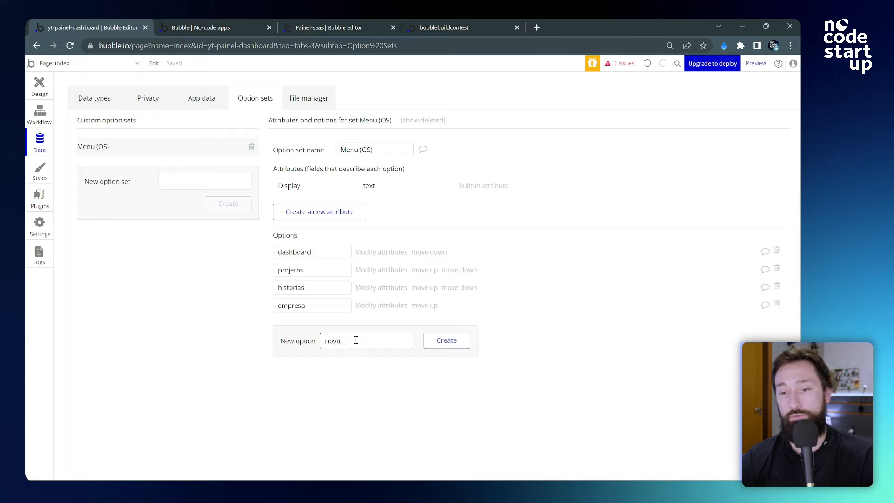
text(-menu)
key(Return)
- Test the novo-menu item in the preview, check its URL path, and open the historias item
click(200, 28)
click(87, 265)
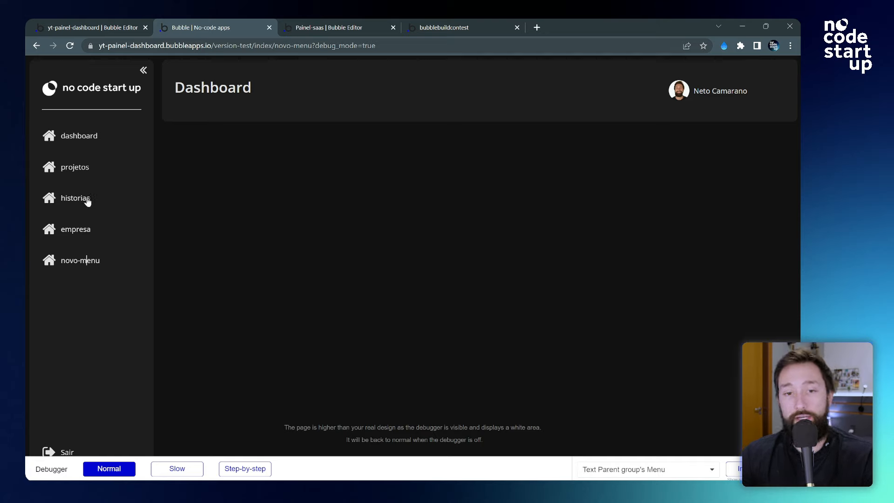
drag(276, 45, 298, 46)
click(320, 46)
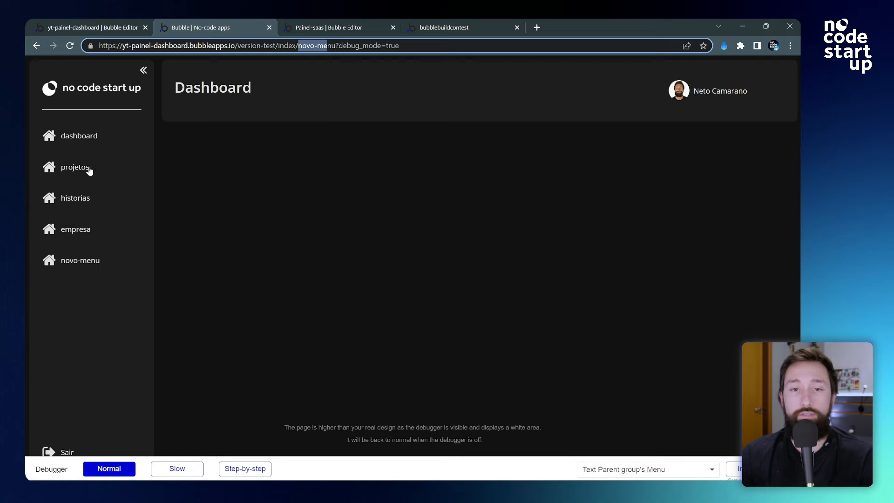
click(72, 177)
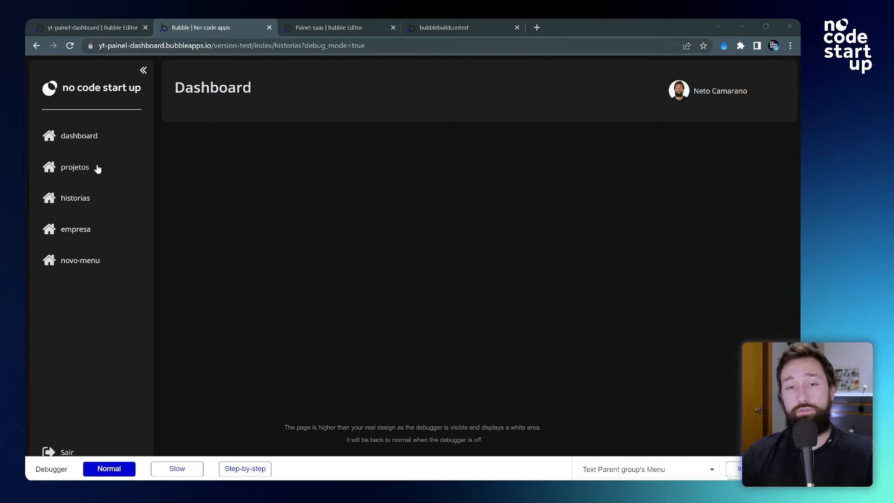
- Compare the dashboard option in Menu (OS) with the menu item's dynamic text in the design and in the preview
click(113, 26)
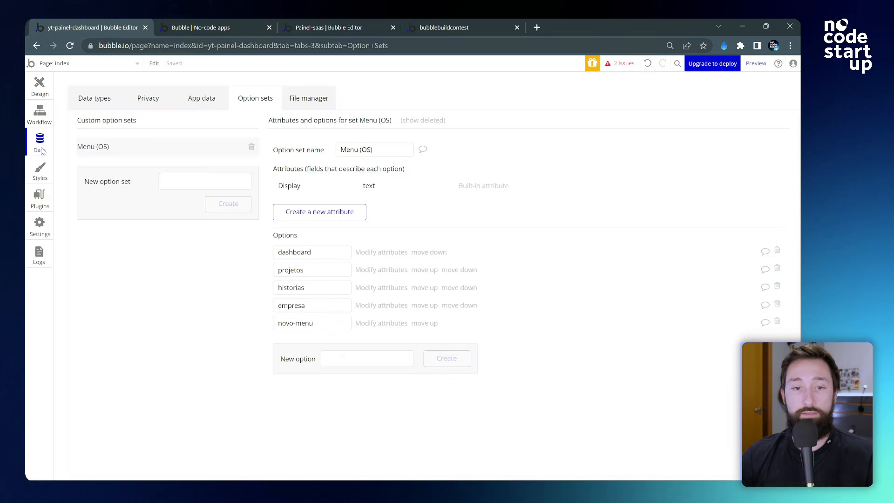
double_click(330, 253)
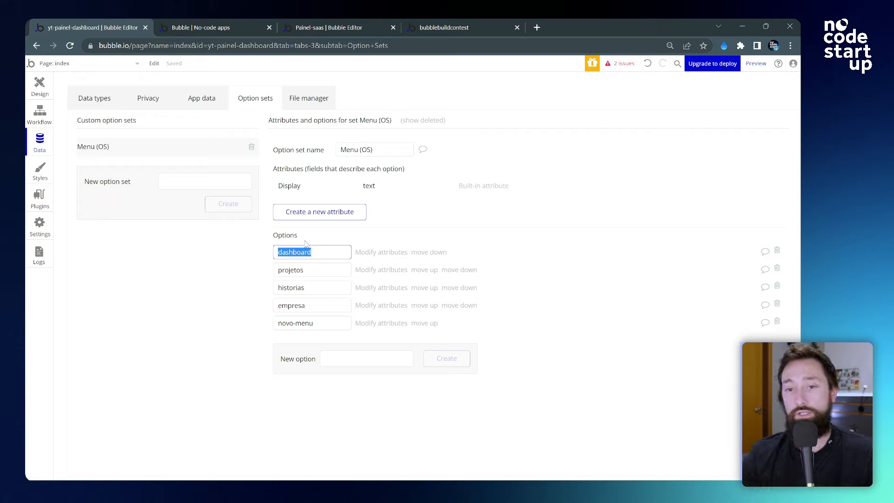
click(43, 92)
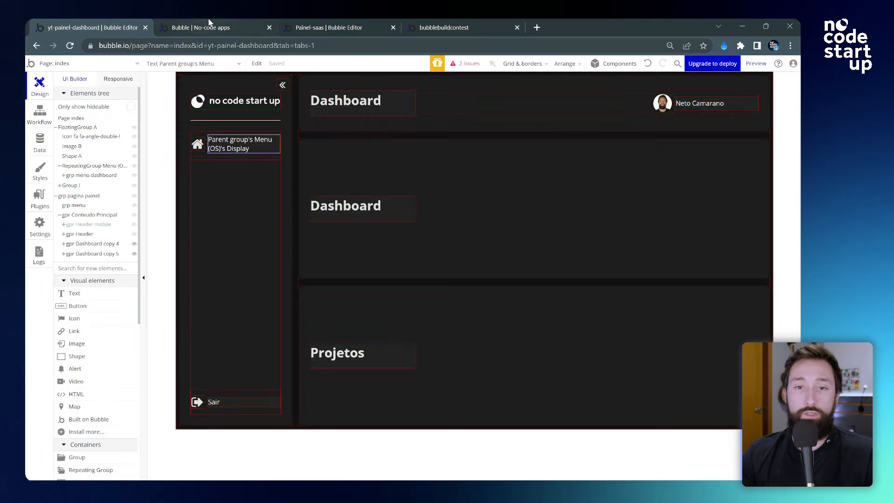
click(207, 27)
click(58, 140)
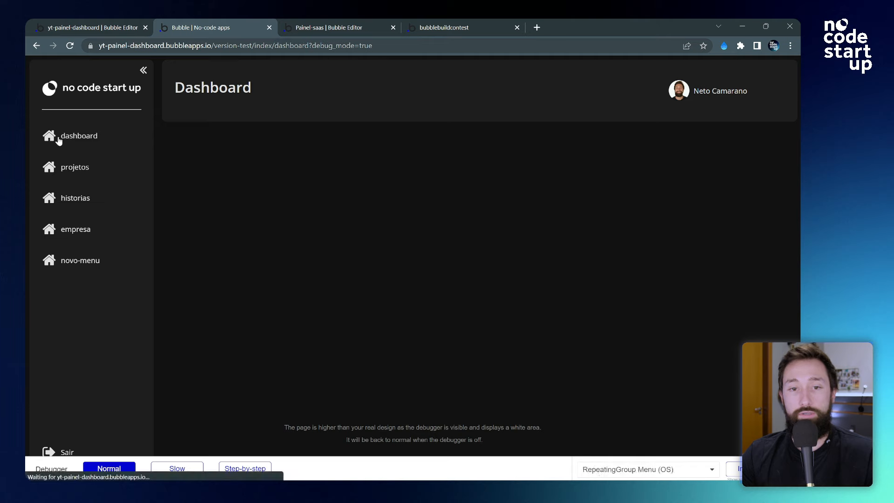
- Create a text attribute named texto in the Menu (OS) option set in the editor
click(92, 28)
click(40, 142)
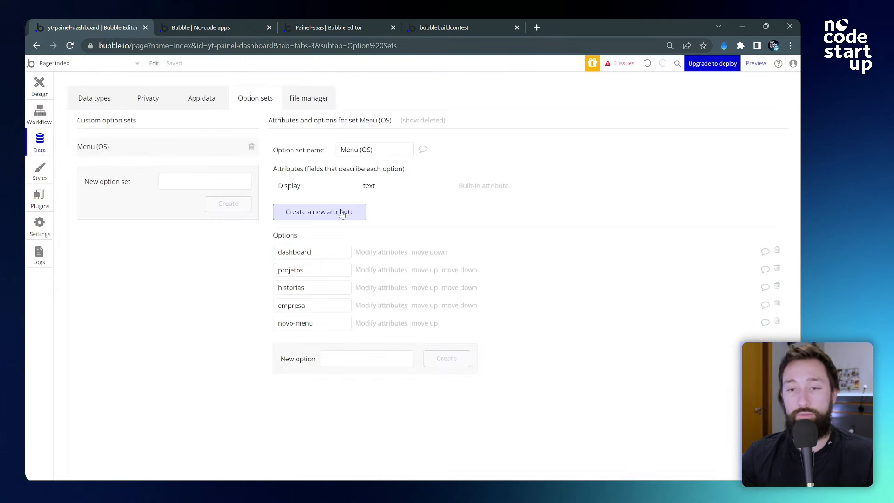
click(342, 212)
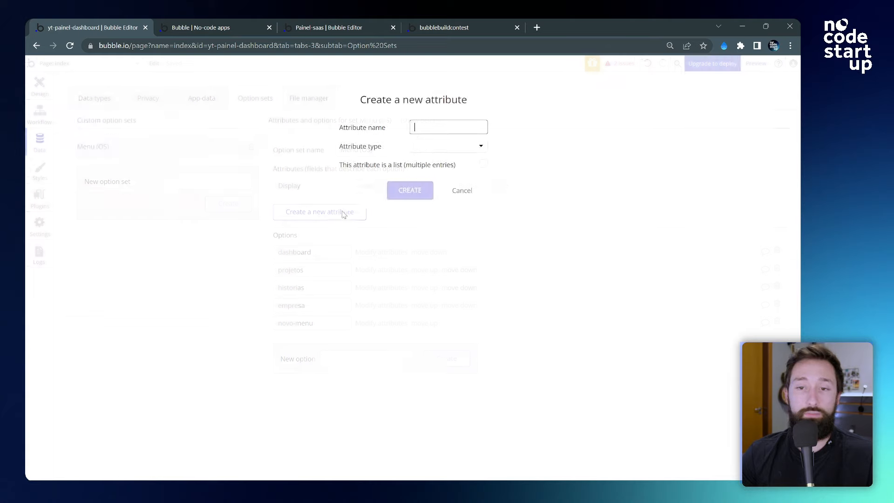
click(439, 145)
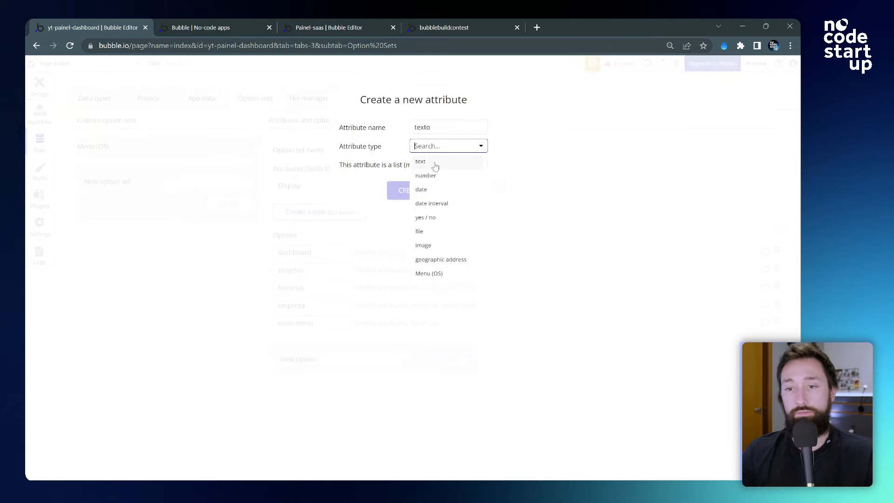
click(435, 168)
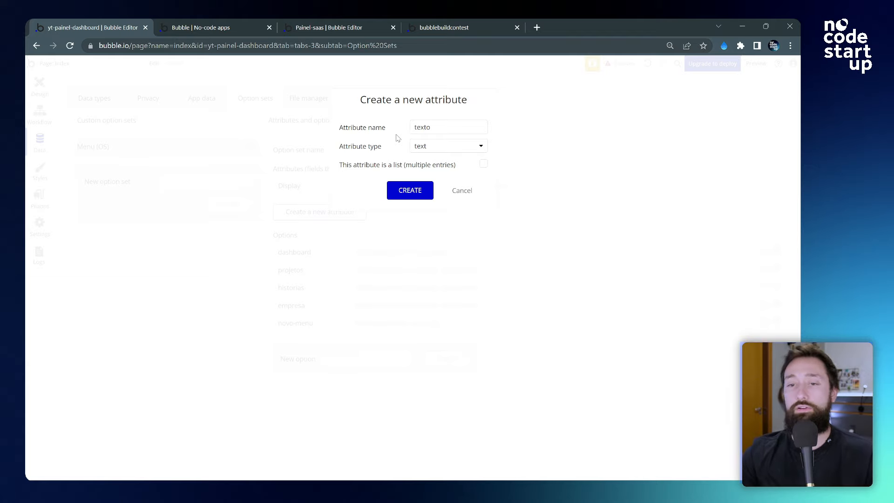
click(422, 191)
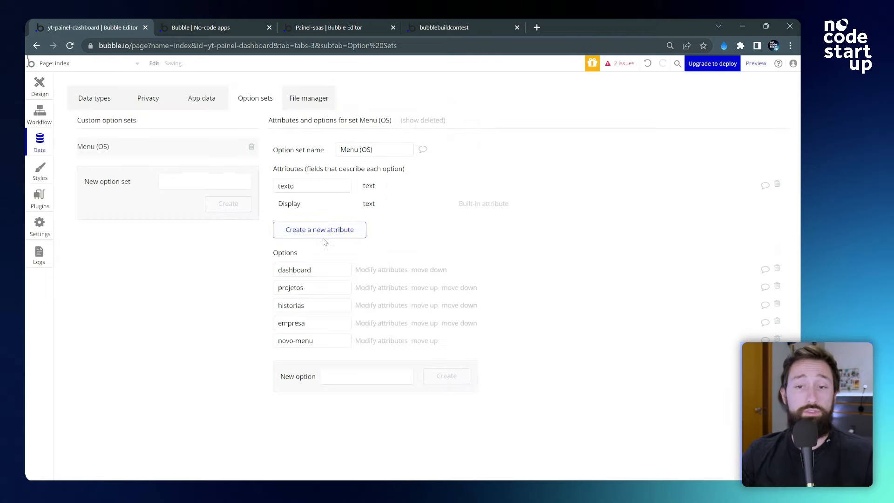
- Create a text attribute named icone in the Menu (OS) option set
click(324, 237)
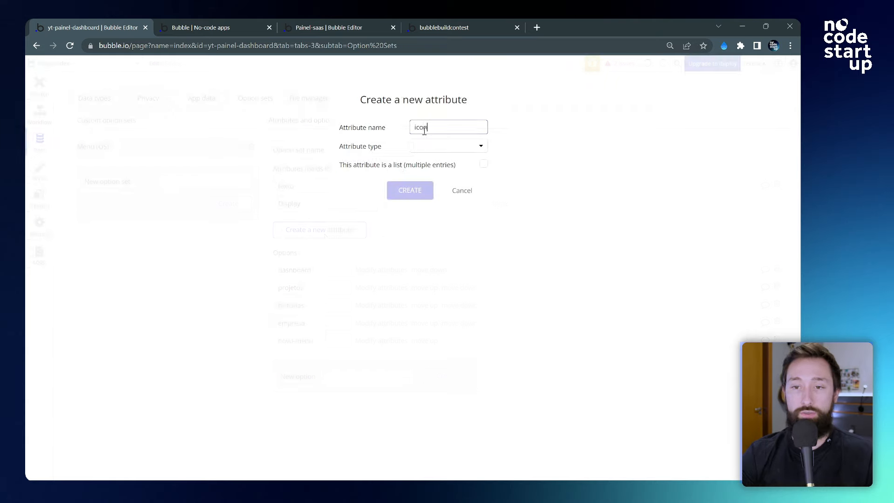
click(436, 146)
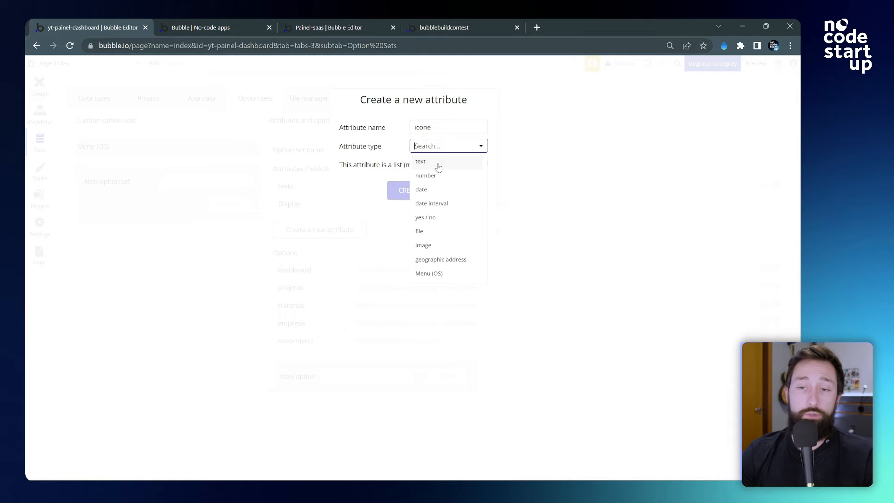
click(432, 163)
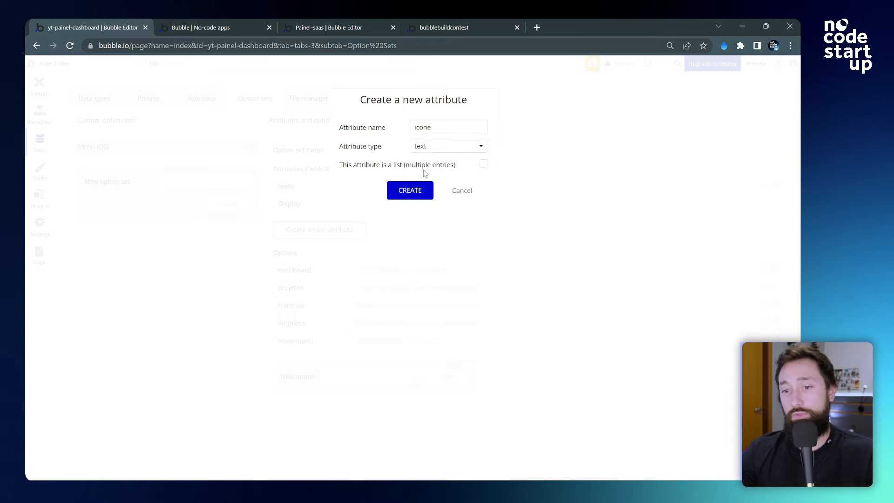
click(413, 192)
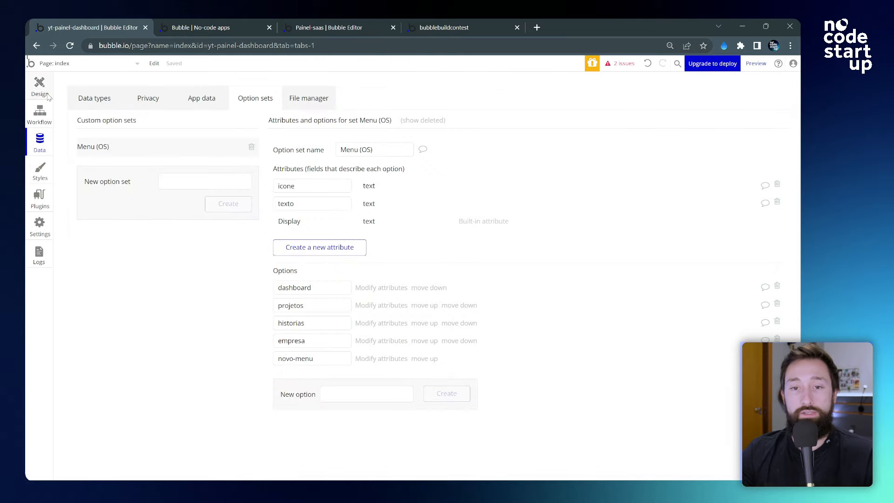
- Examine the menu item's home icon in the design and browse its available icon choices
click(40, 95)
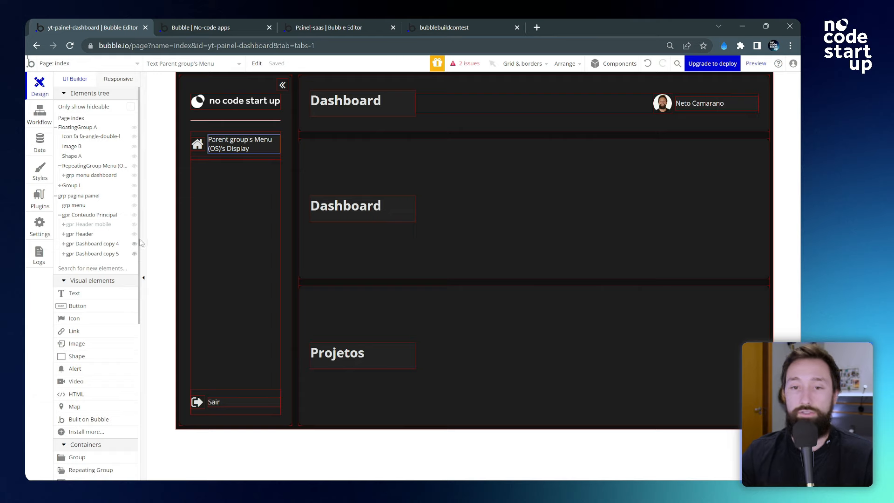
click(199, 146)
double_click(199, 147)
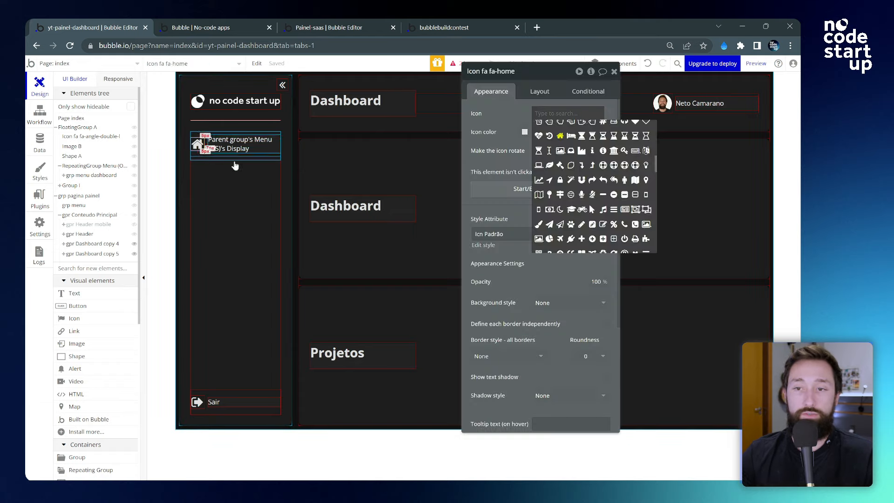
click(501, 114)
drag(509, 110, 358, 138)
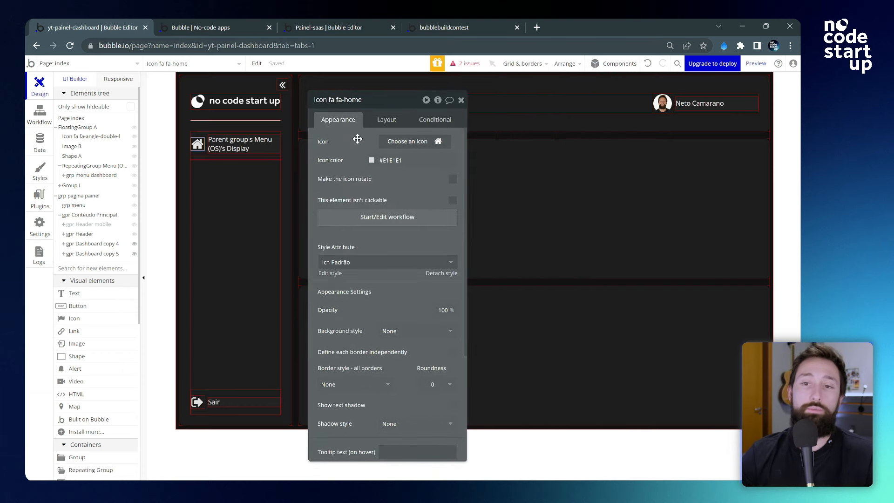
click(403, 144)
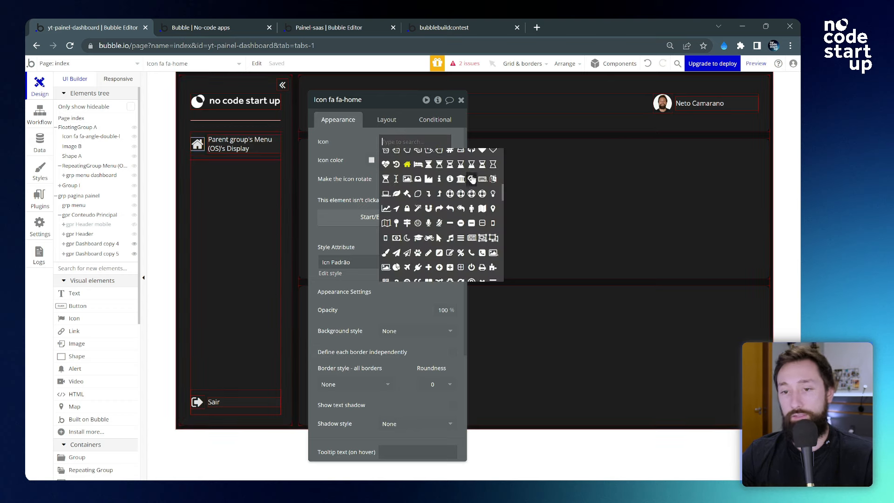
click(337, 140)
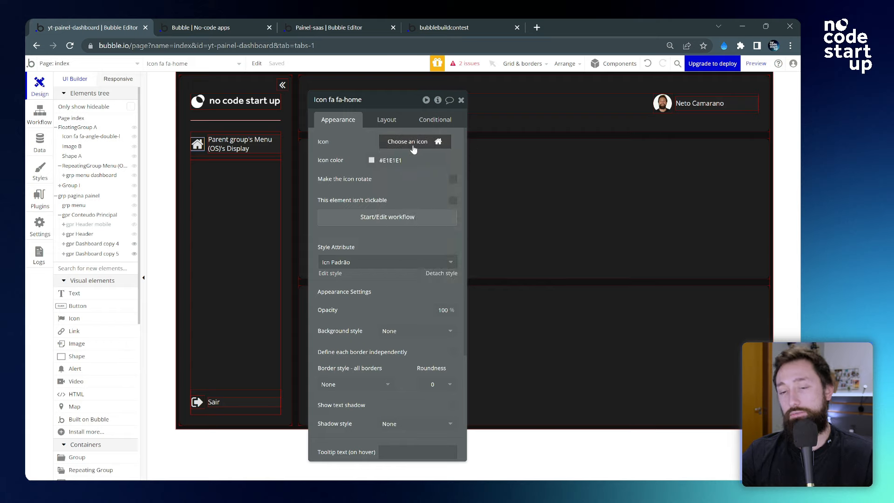
mouse_move(413, 149)
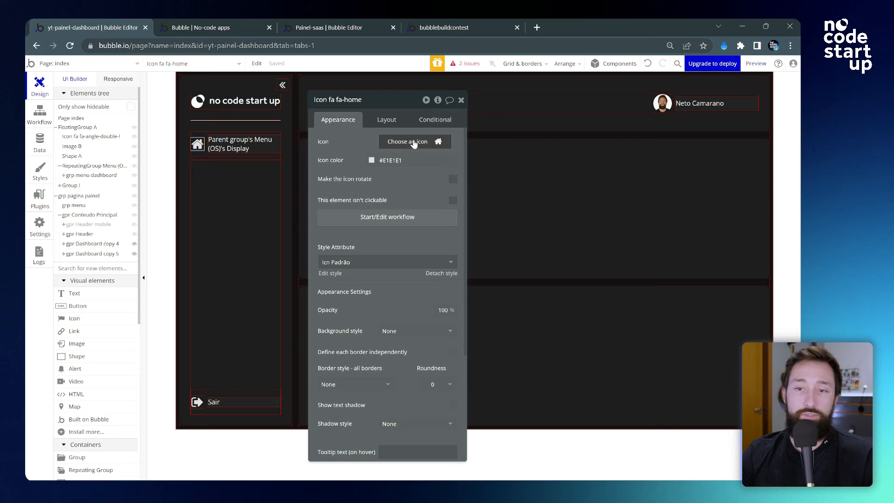
drag(356, 139, 364, 138)
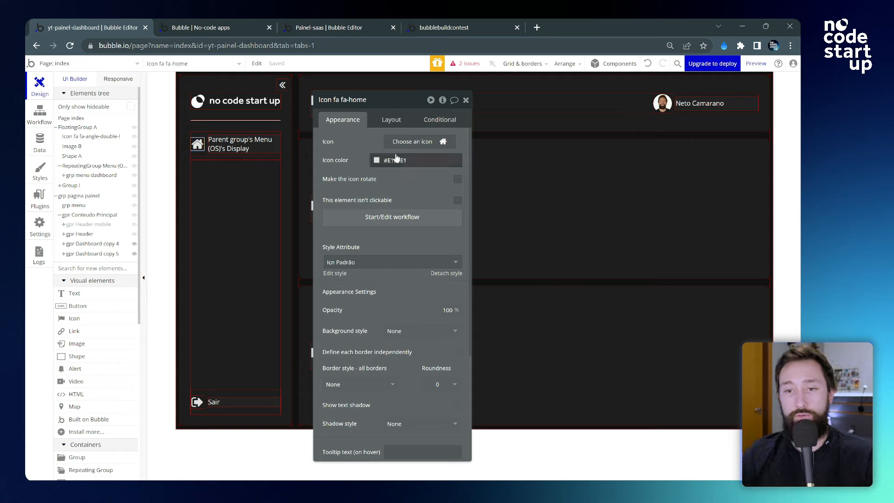
click(421, 147)
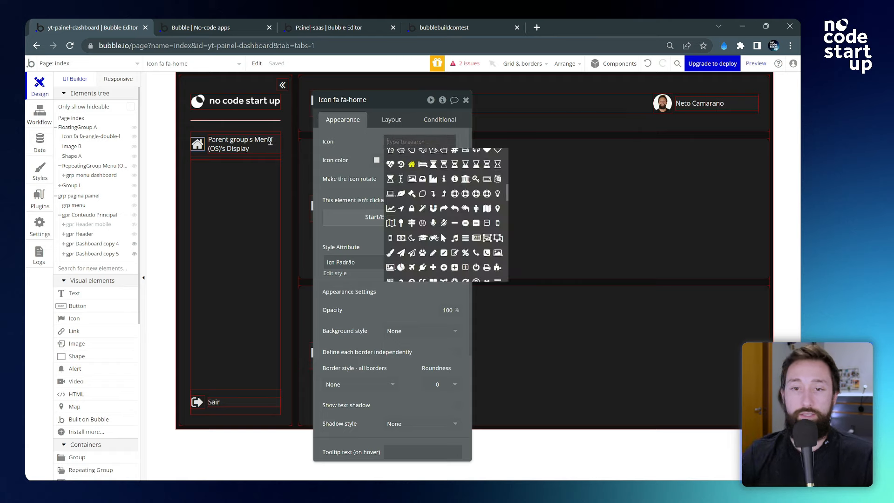
- Compare the dynamic data option of the menu item's text with the settings of the home icon
click(239, 144)
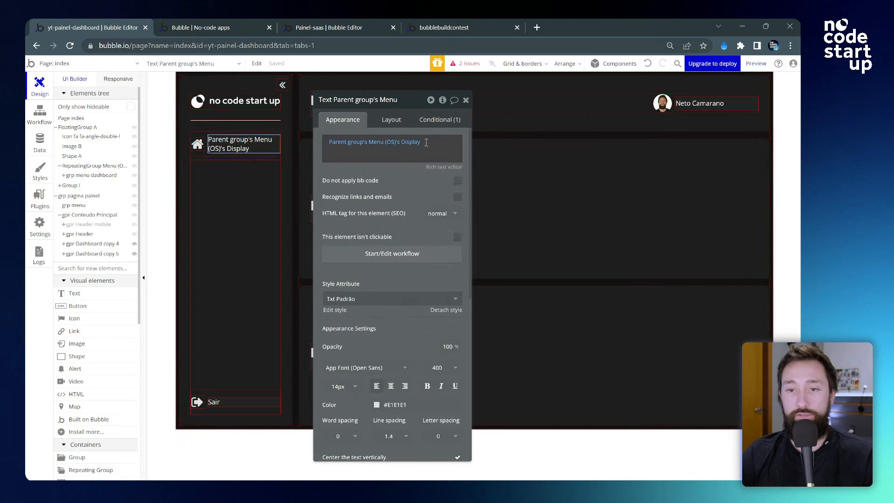
click(363, 149)
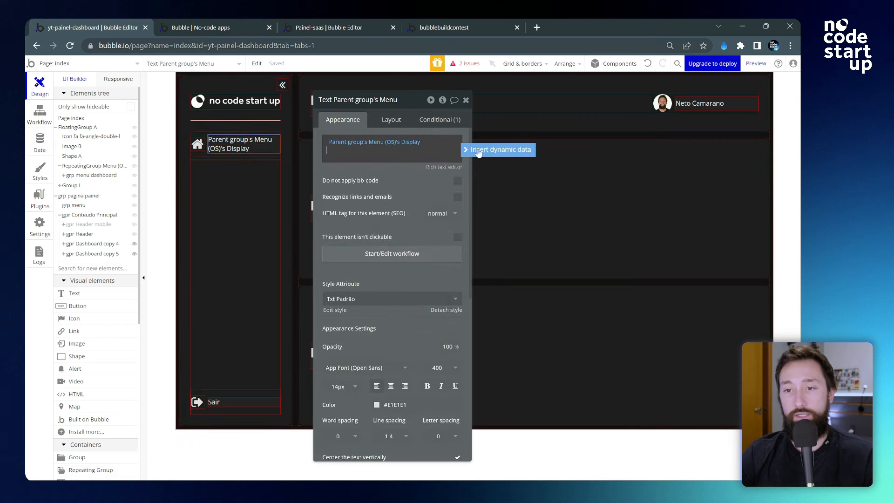
click(198, 145)
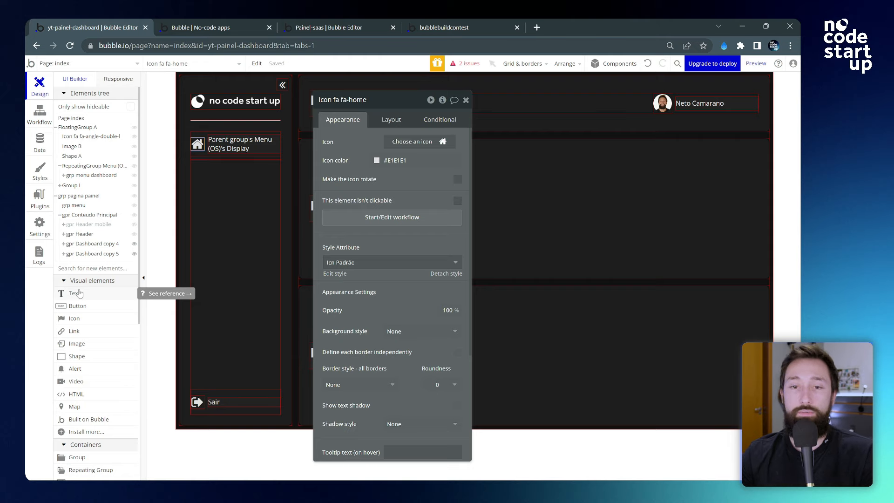
click(466, 100)
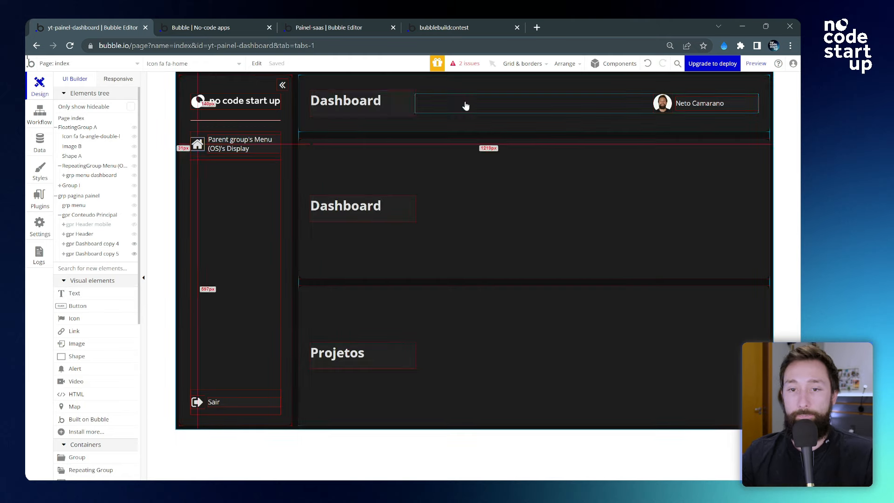
click(80, 298)
drag(311, 158, 385, 175)
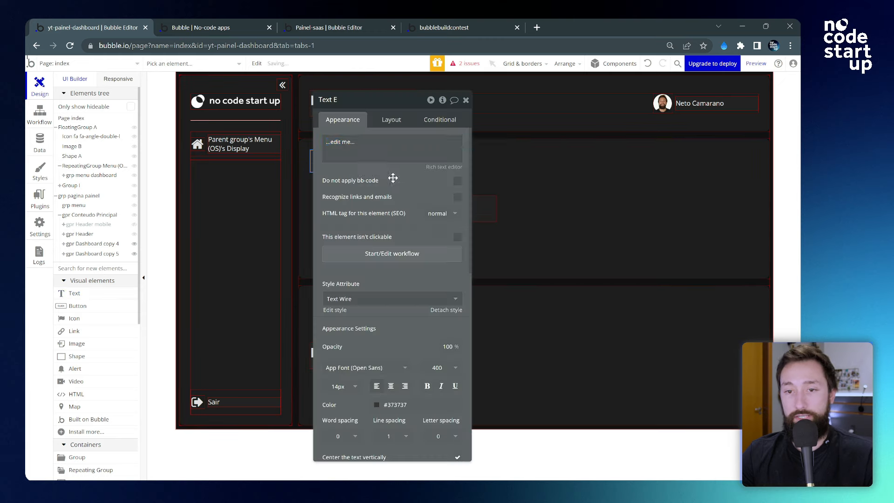
click(466, 100)
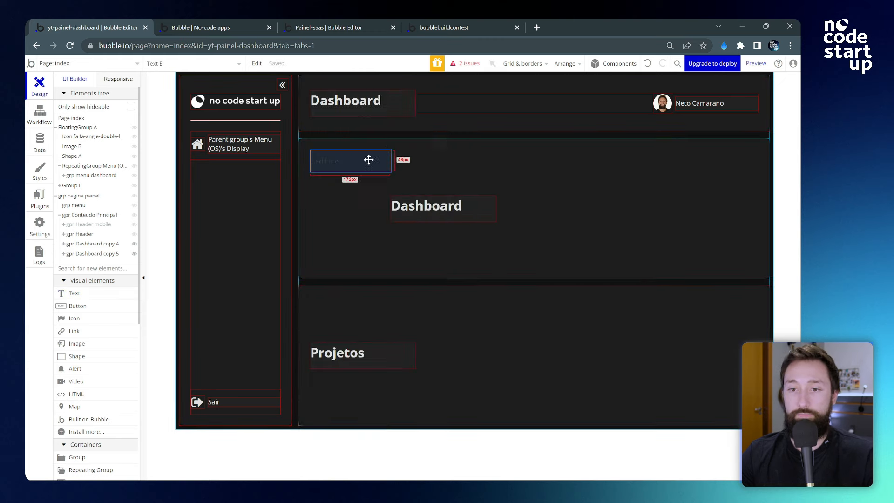
click(360, 165)
key(Delete)
- Replace the Dashboard heading text in the first content group with the icon code [fa]home[/fa]
double_click(363, 210)
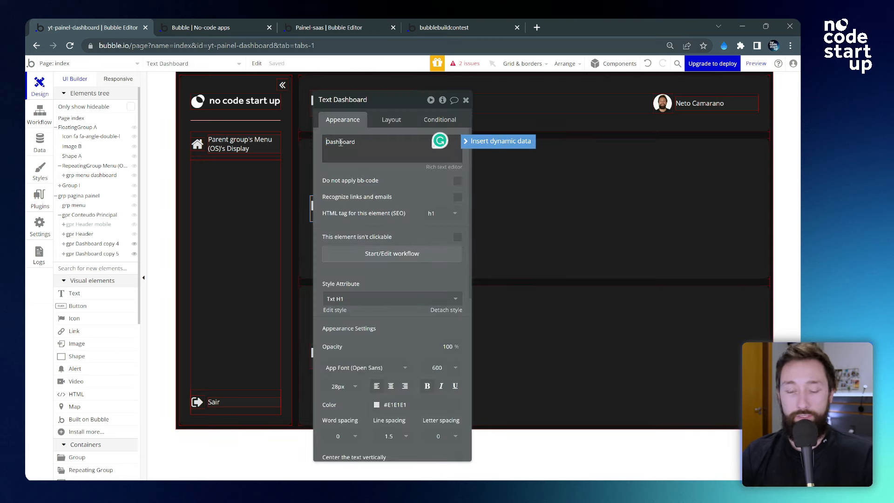
text([)
text(fa])
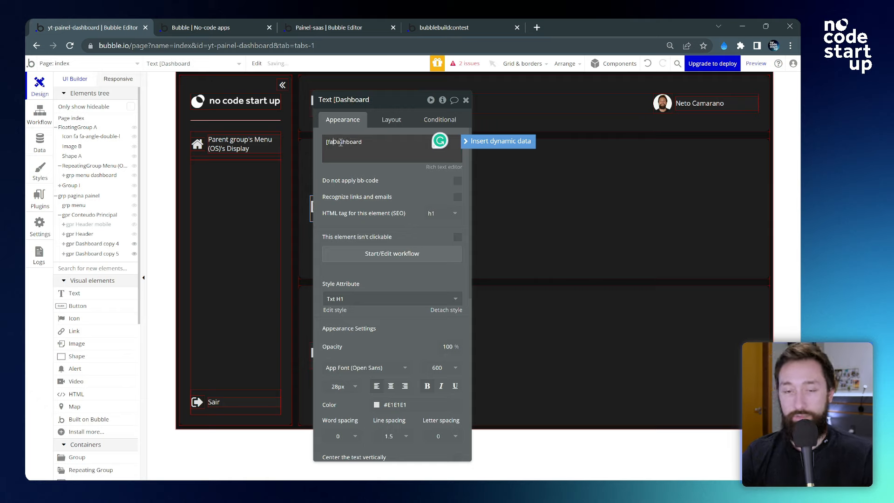
text(home)
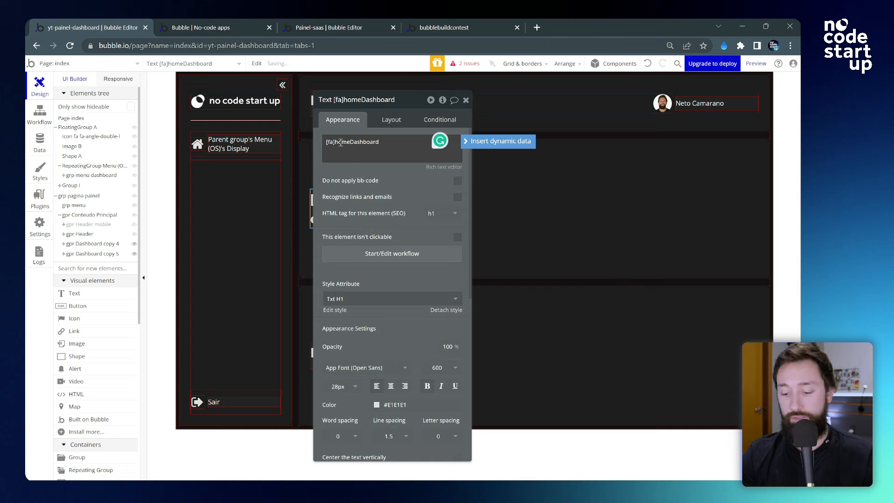
text([/)
text(fa])
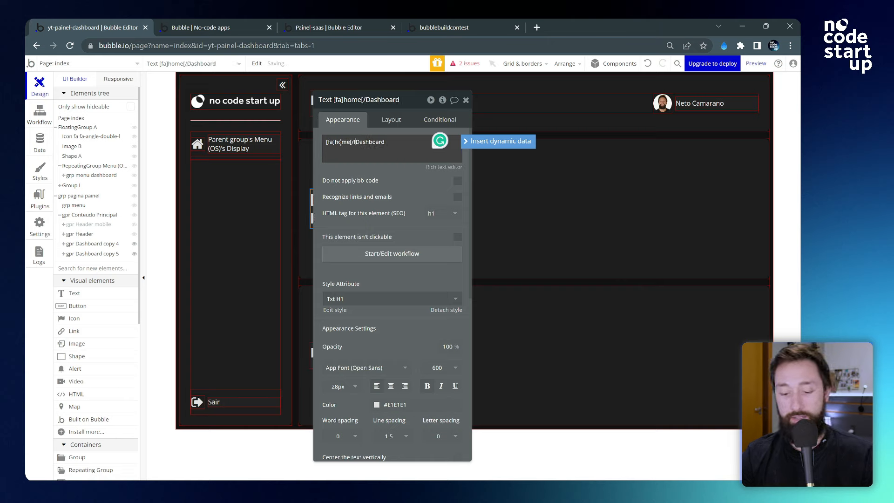
drag(389, 150, 367, 145)
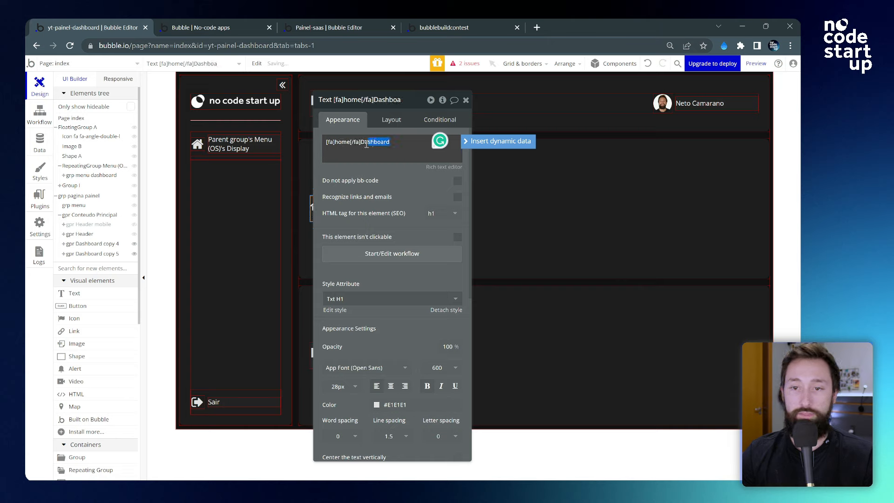
key(BackSpace)
drag(368, 100, 472, 100)
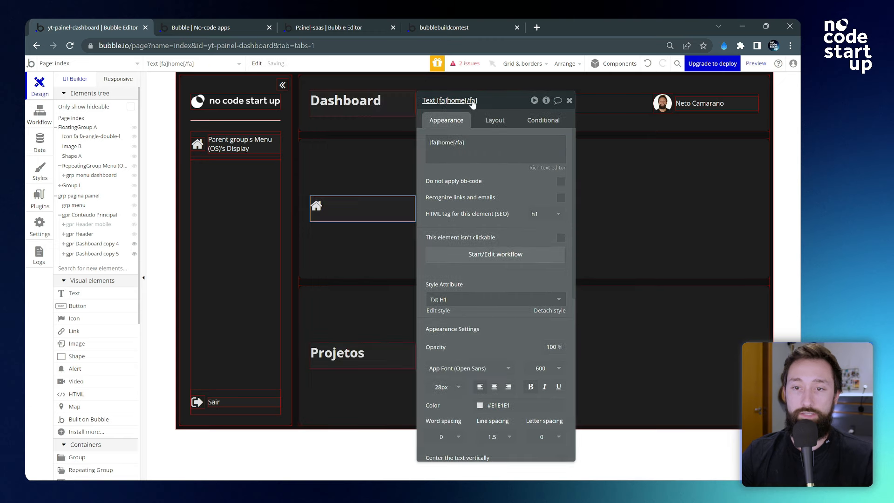
- Review the icon name between the [fa] tags in the text element and compare it with the rendered icon
key(ctrl+a)
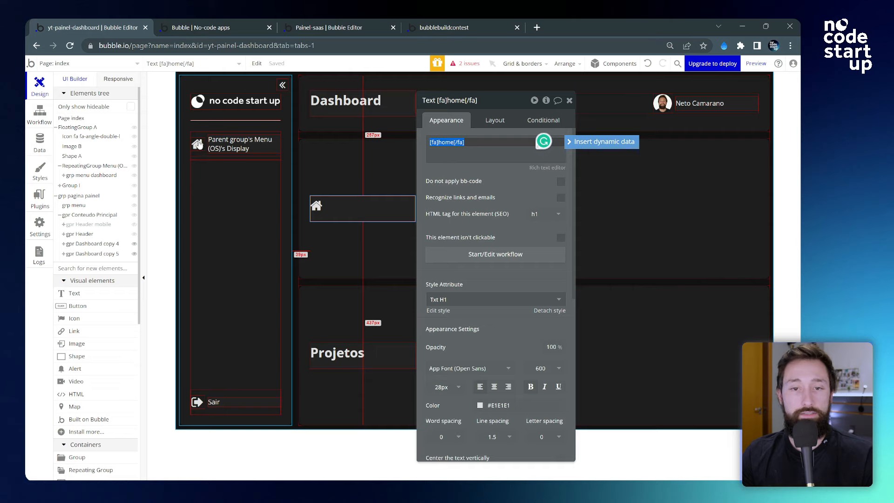
click(328, 207)
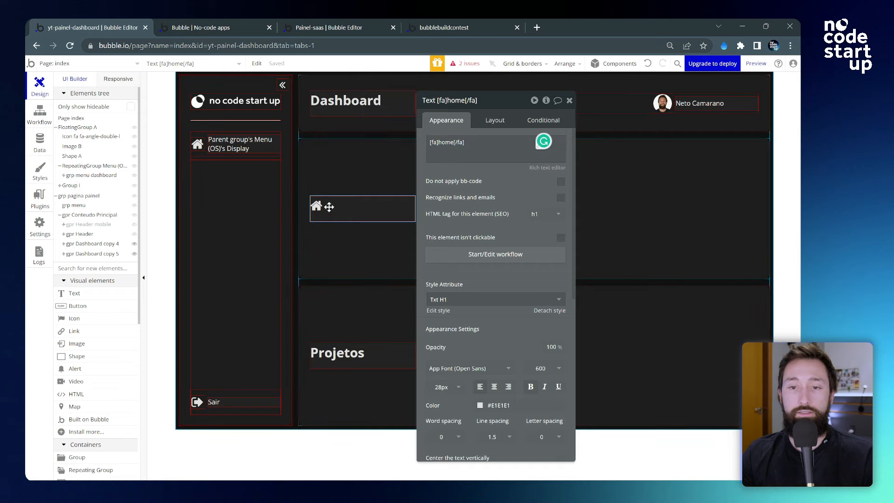
click(437, 141)
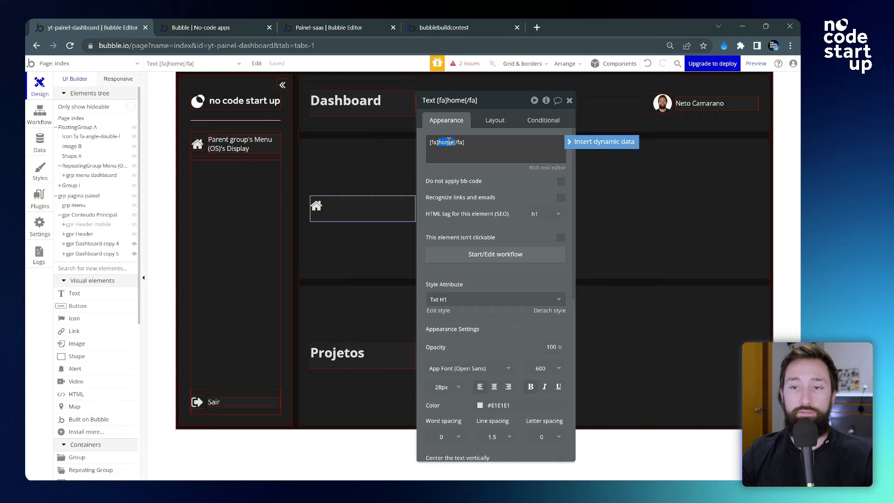
double_click(446, 141)
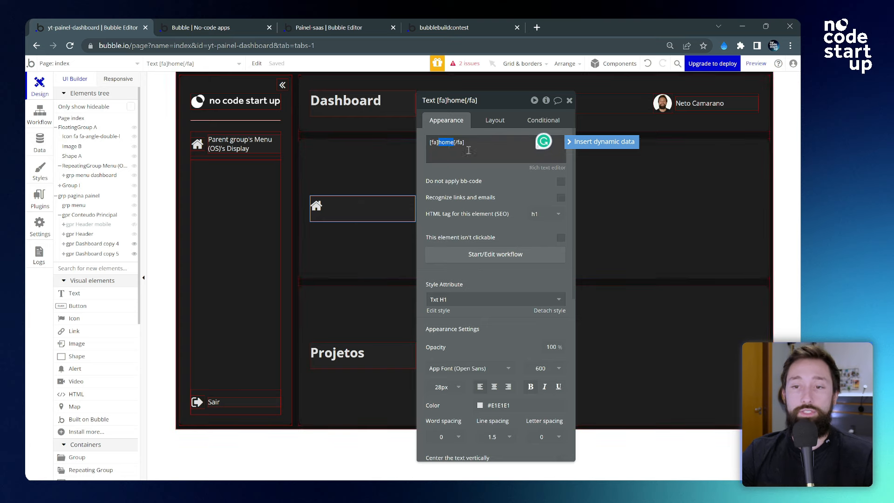
drag(516, 107, 470, 105)
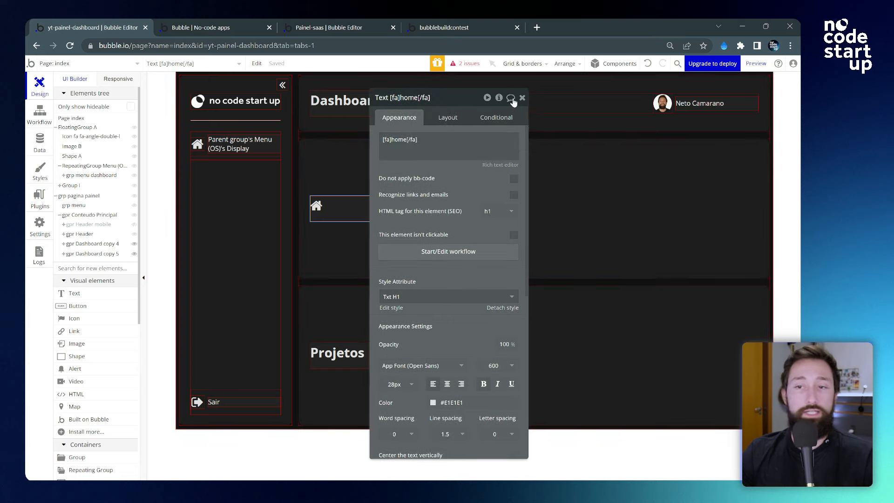
click(522, 99)
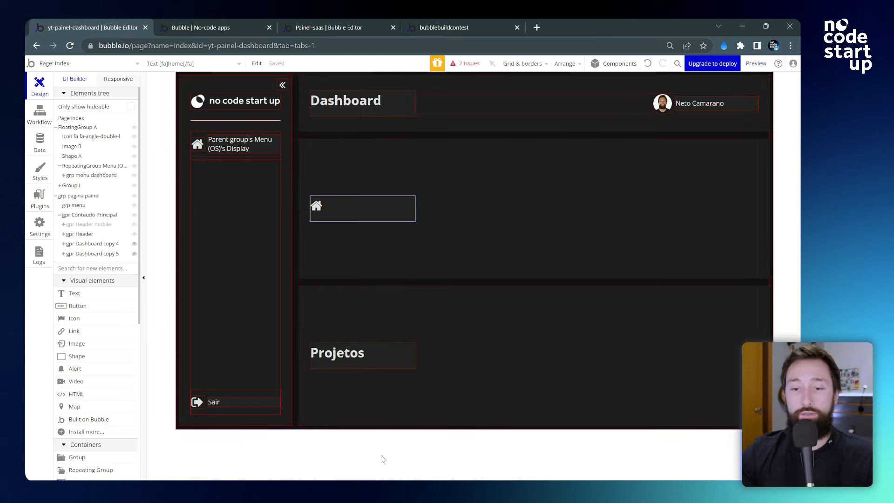
- Switch to Lista de icones.pdf in Acrobat Reader, look through the fa- icon names, and close the document
click(343, 491)
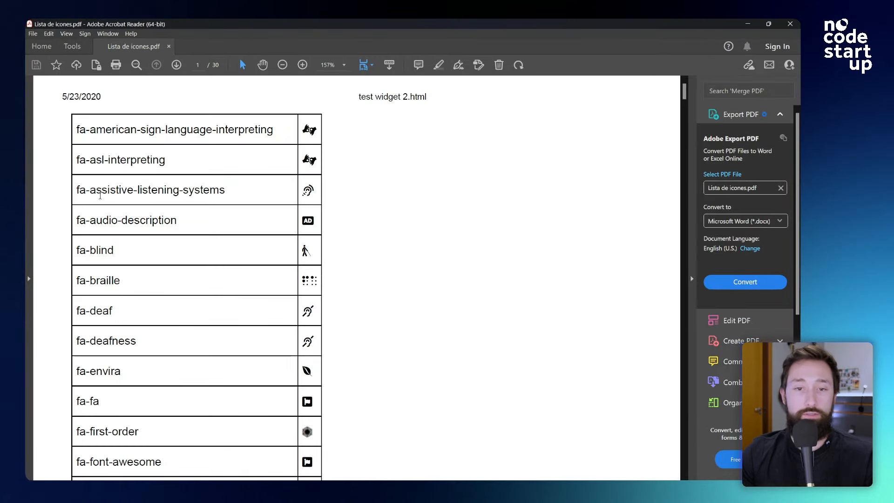
double_click(84, 190)
click(84, 190)
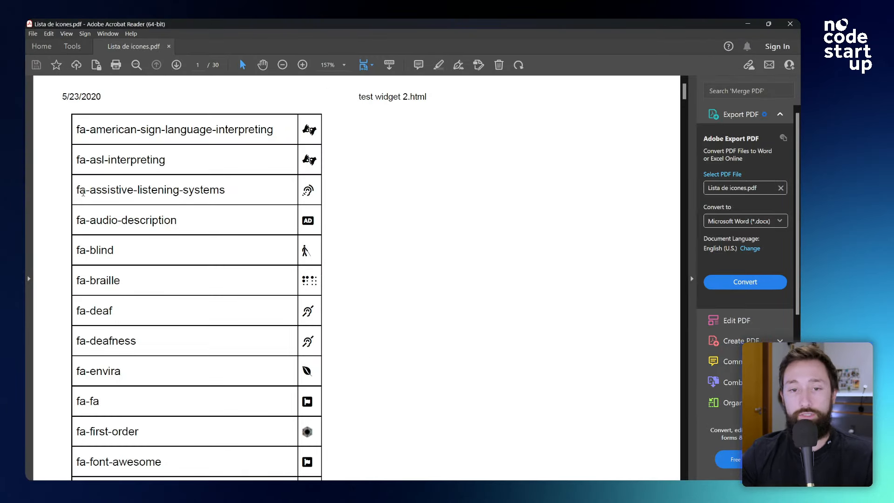
double_click(83, 191)
scroll(672, 140, down, 3)
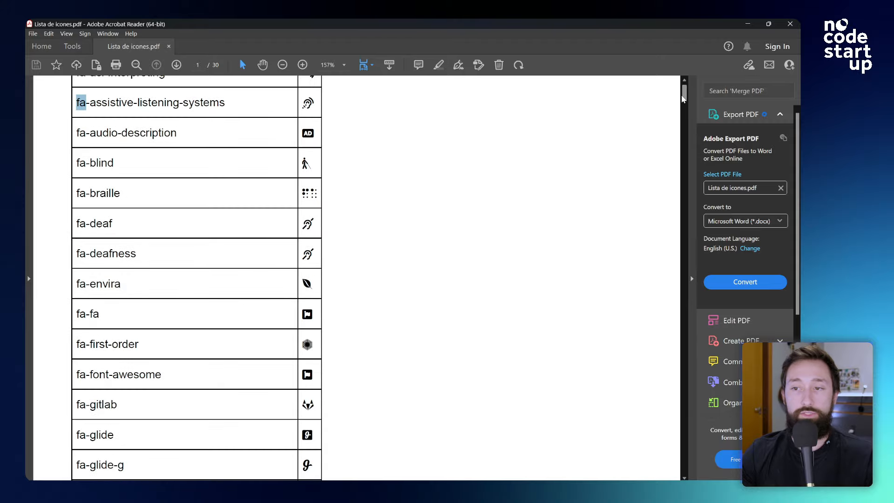
drag(683, 97, 682, 261)
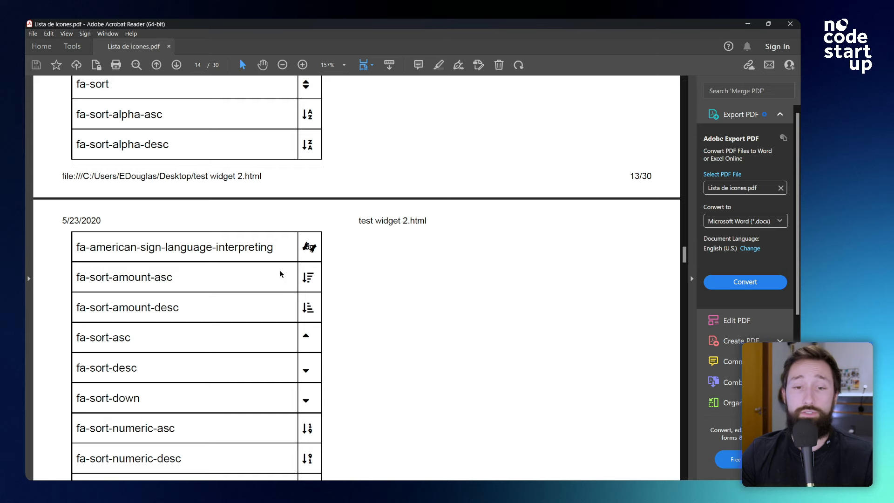
click(789, 23)
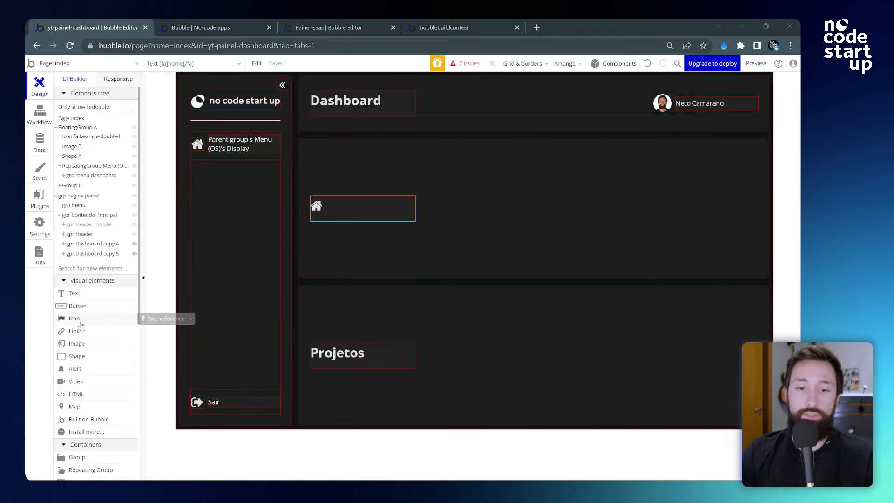
- Recheck the [fa]home[/fa] text element in the first content group of the Bubble design
double_click(331, 208)
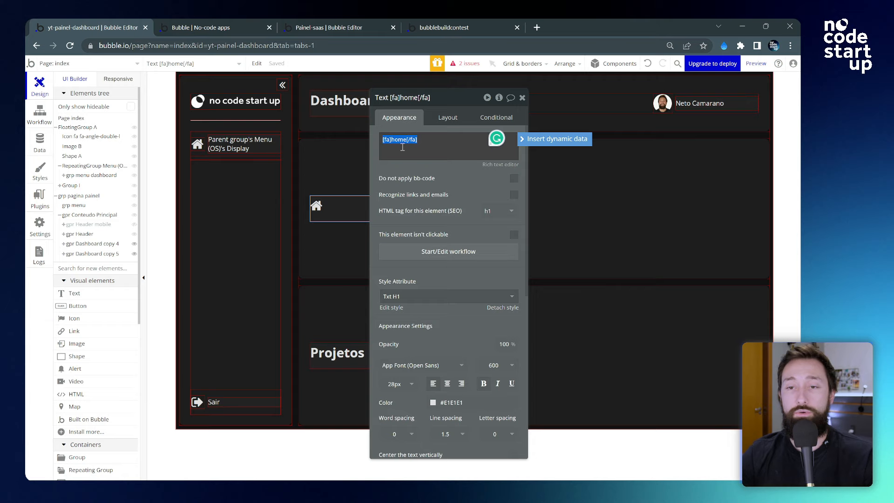
click(335, 206)
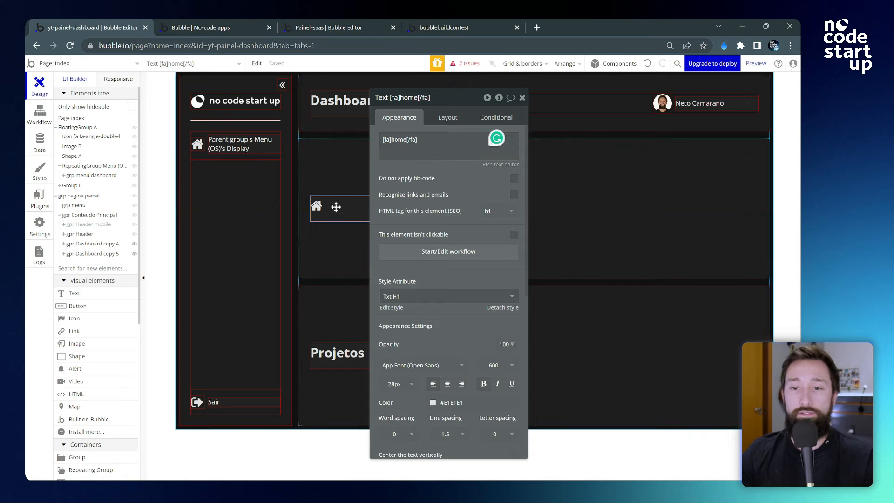
click(468, 148)
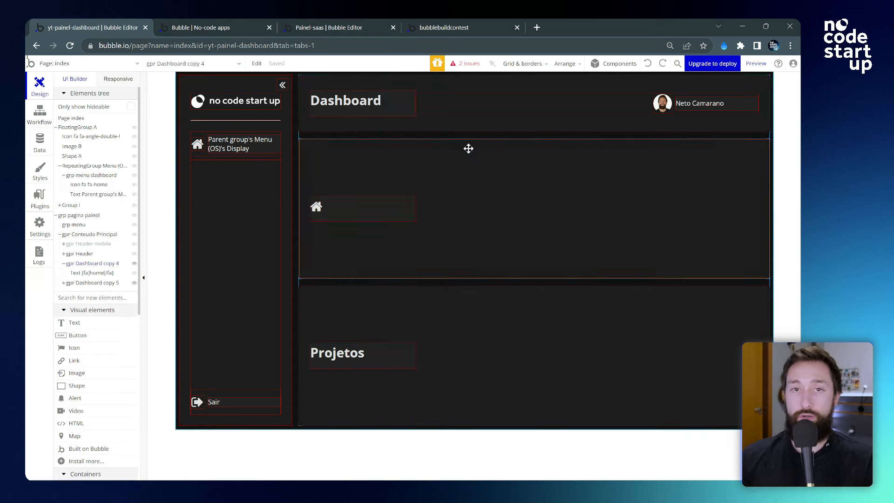
double_click(349, 213)
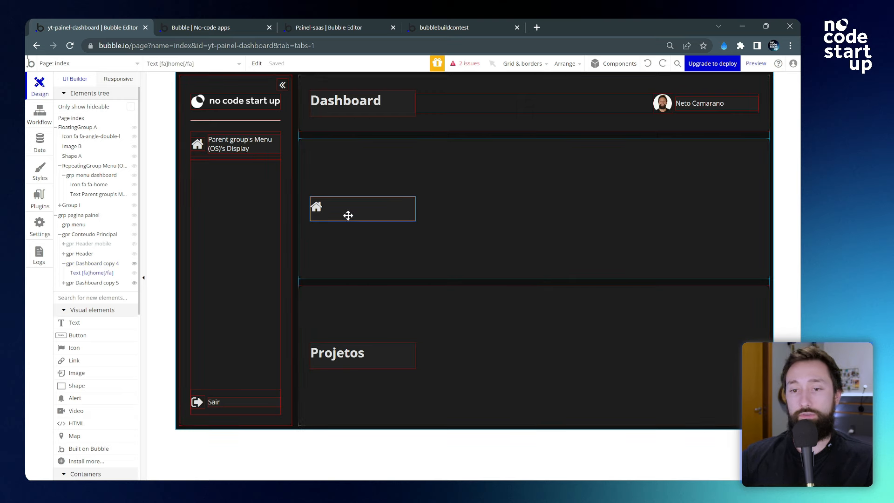
- Set the home icon text element's fixed width to 32 px and center its text horizontally
click(447, 117)
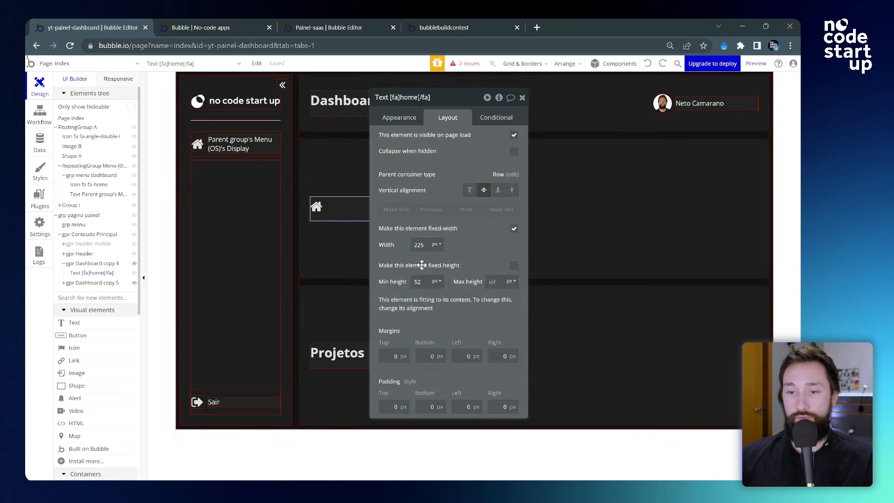
text(32)
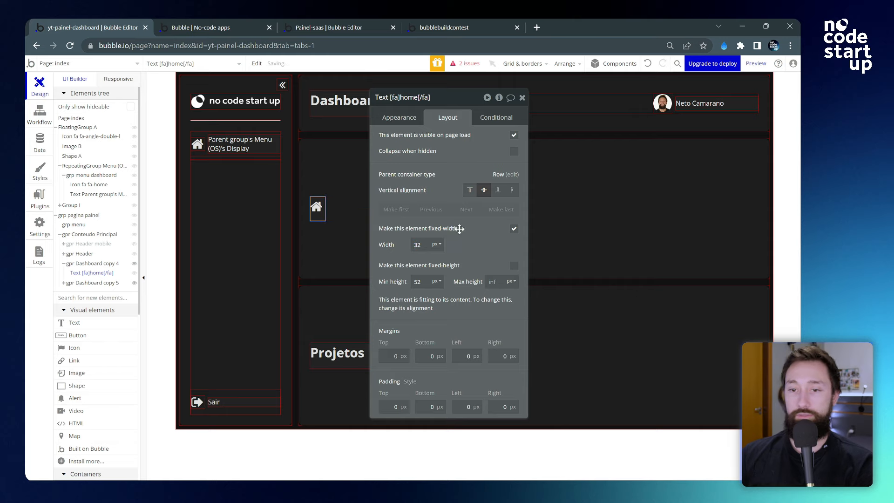
click(401, 117)
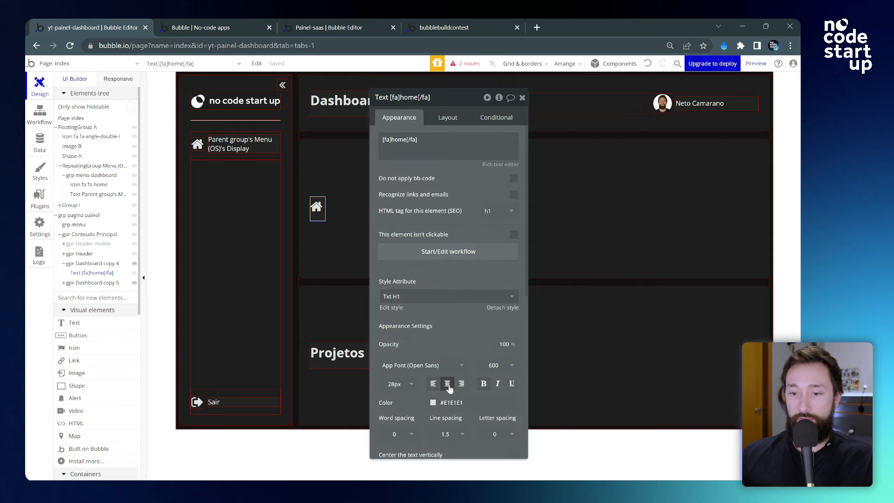
click(522, 98)
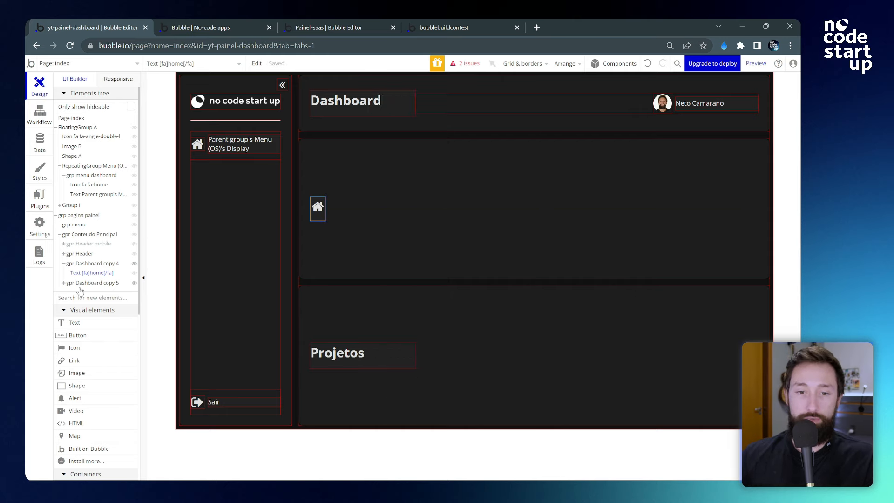
- Move the [fa]home[/fa] text into grp menu dashboard as its first element and delete the old fa-home icon there
drag(89, 276, 99, 187)
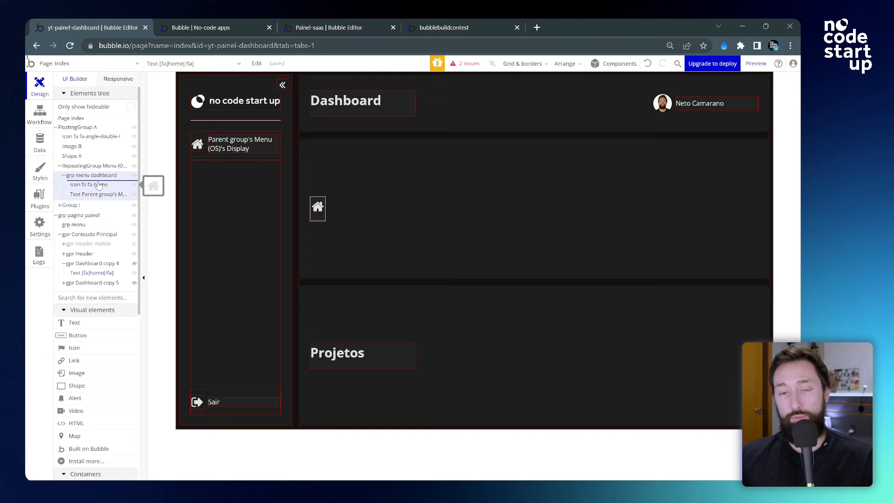
drag(99, 186, 99, 187)
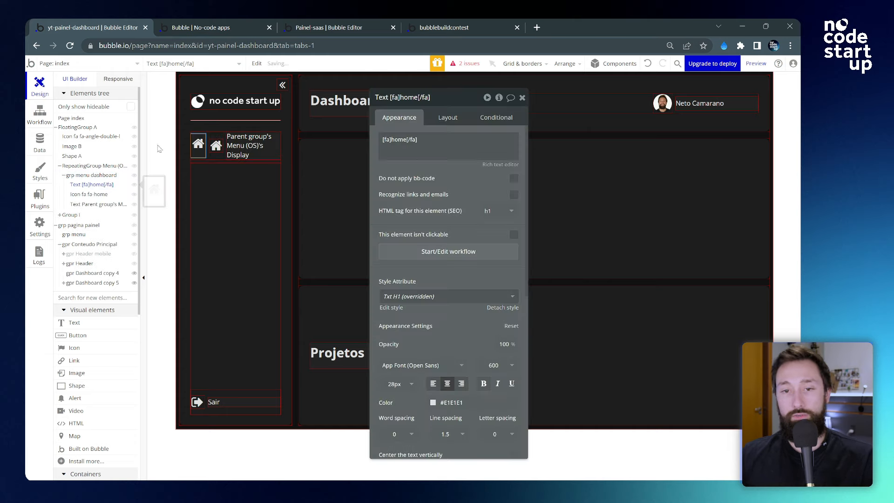
click(89, 194)
right_click(91, 196)
click(115, 216)
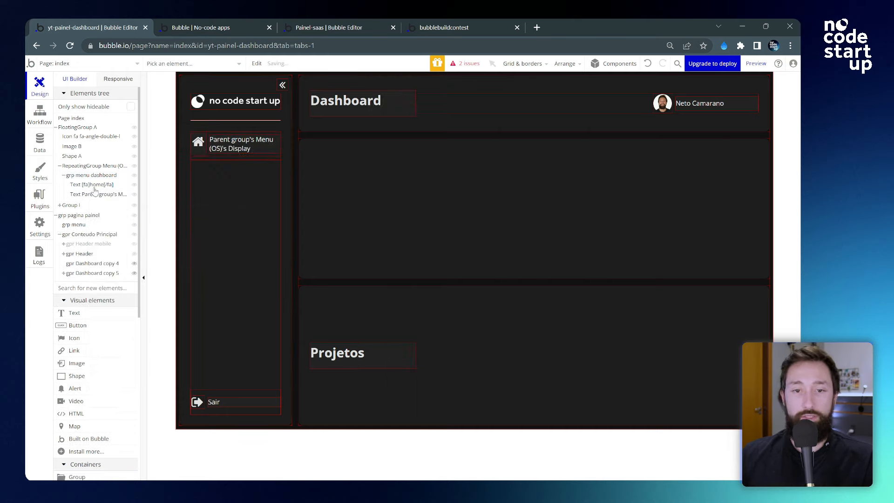
- Replace home between the [fa] tags of the menu icon text with the dynamic value Parent group's Menu (OS)'s icone
click(93, 186)
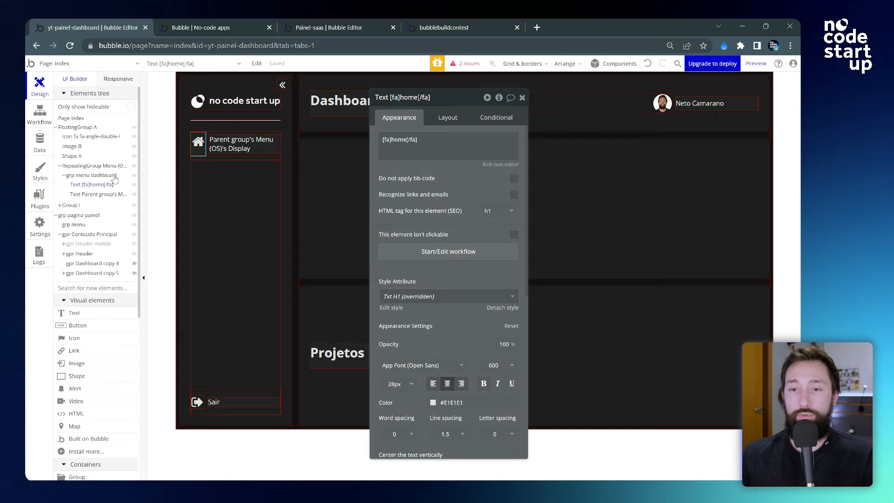
click(401, 156)
double_click(400, 140)
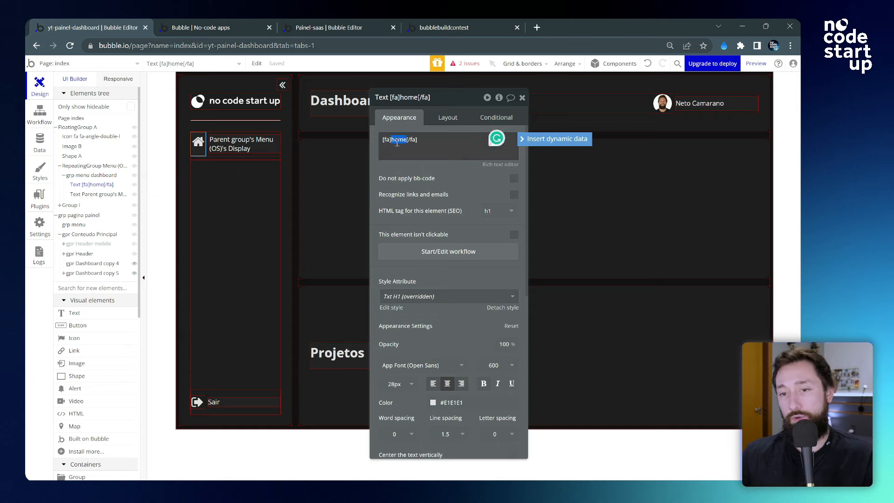
click(553, 140)
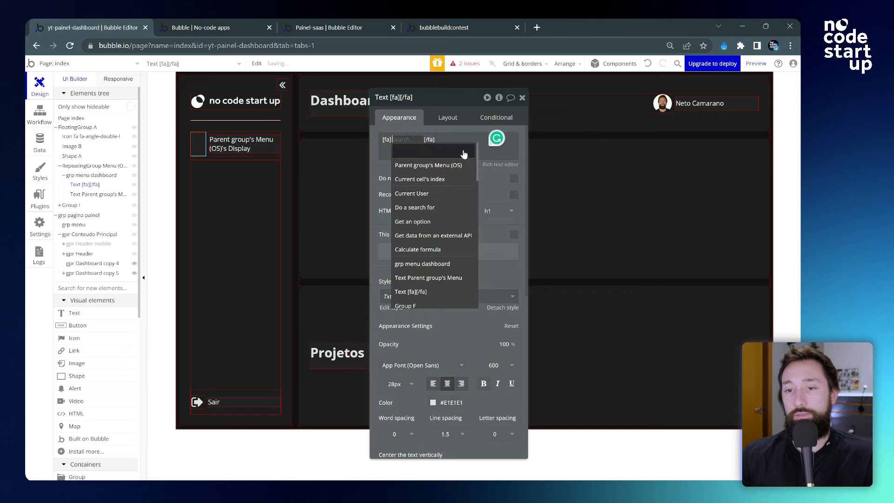
click(427, 166)
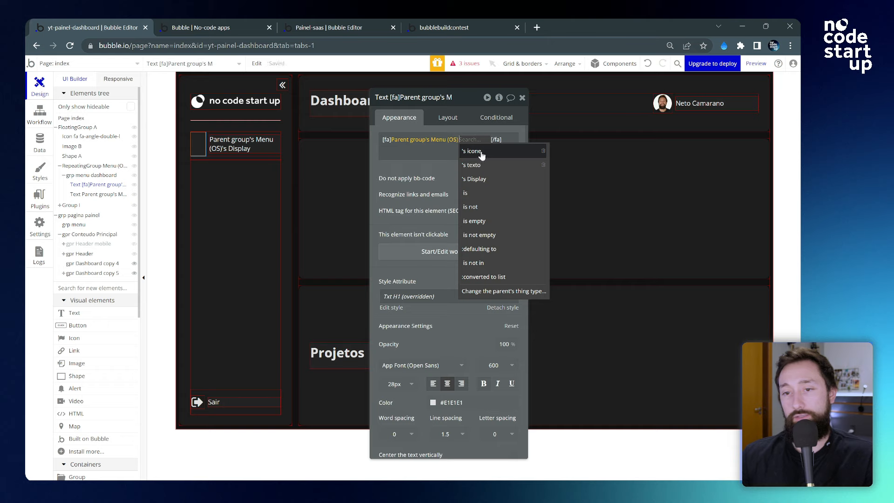
click(472, 152)
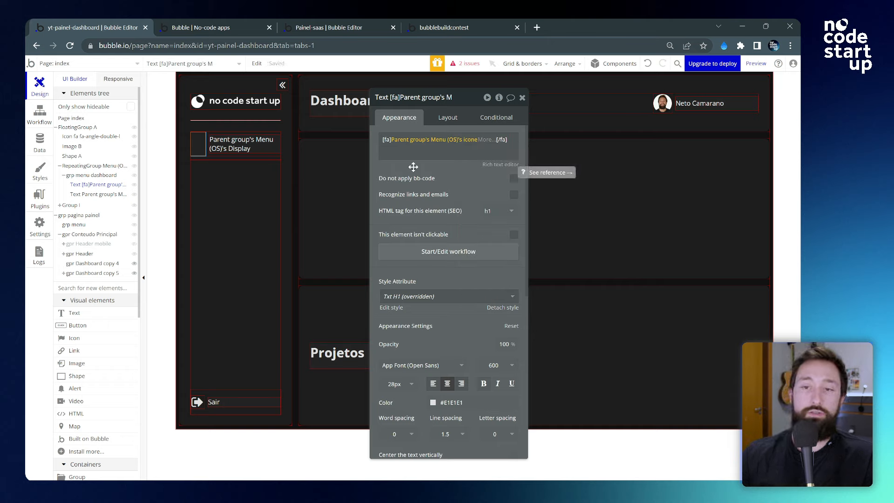
- Make the menu label text show Parent group's Menu (OS)'s texto instead of the Display attribute
click(240, 139)
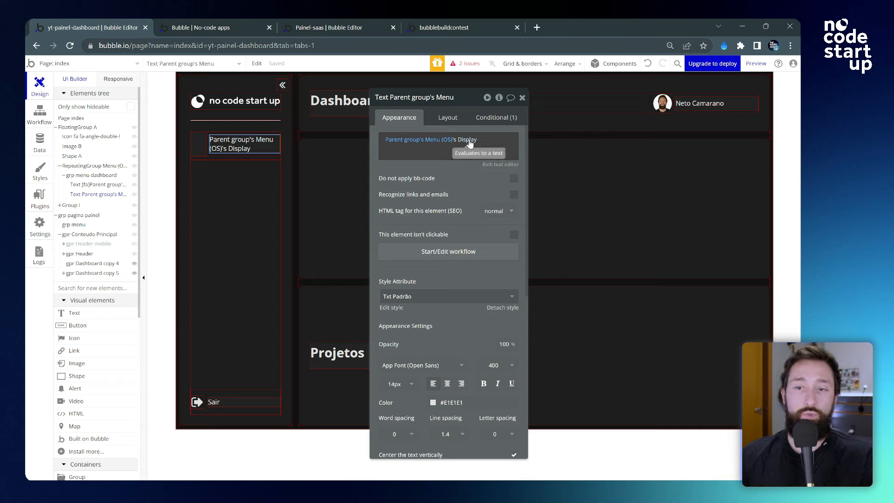
click(469, 140)
click(461, 179)
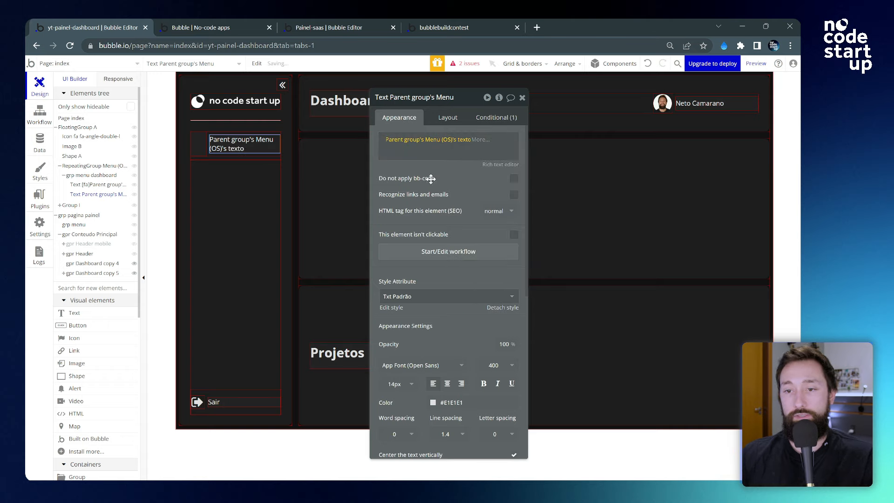
click(454, 175)
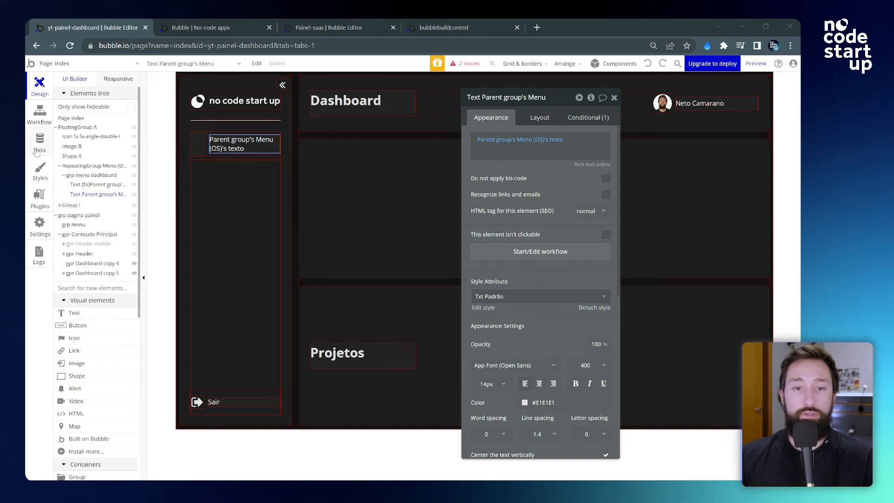
- In the Menu (OS) option set, give the dashboard option the icone home and the texto Dashboard, and save
click(45, 153)
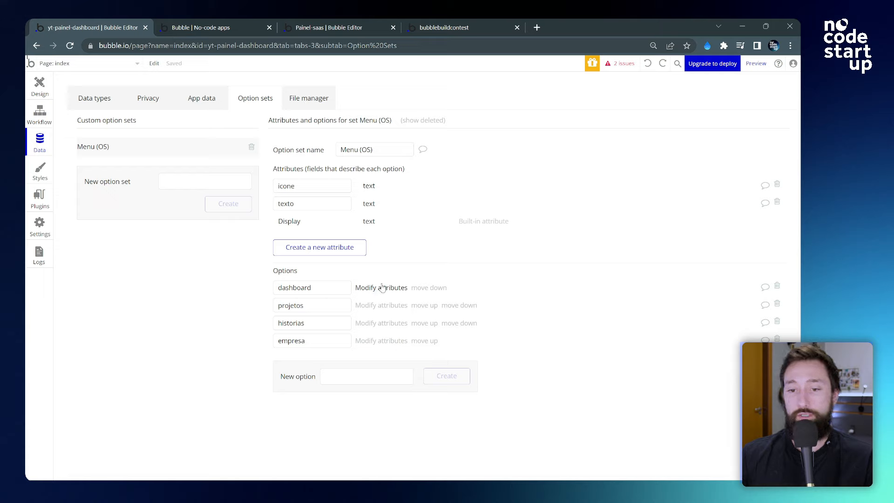
double_click(314, 203)
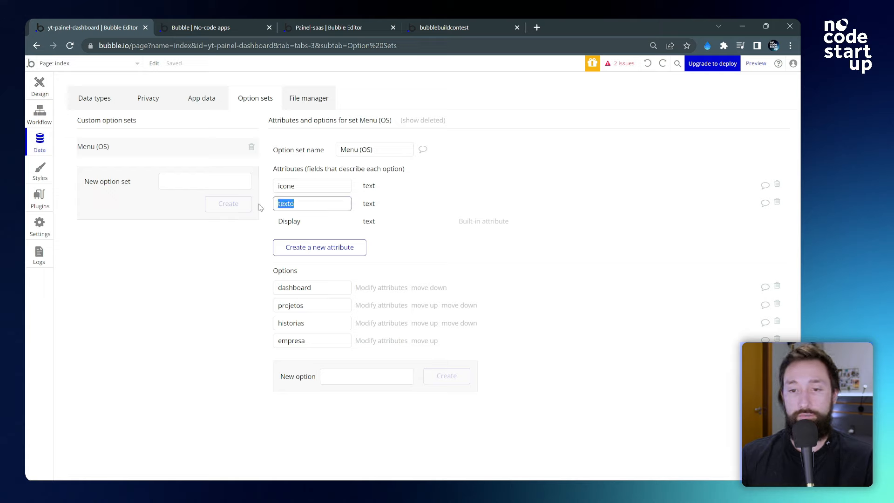
double_click(345, 288)
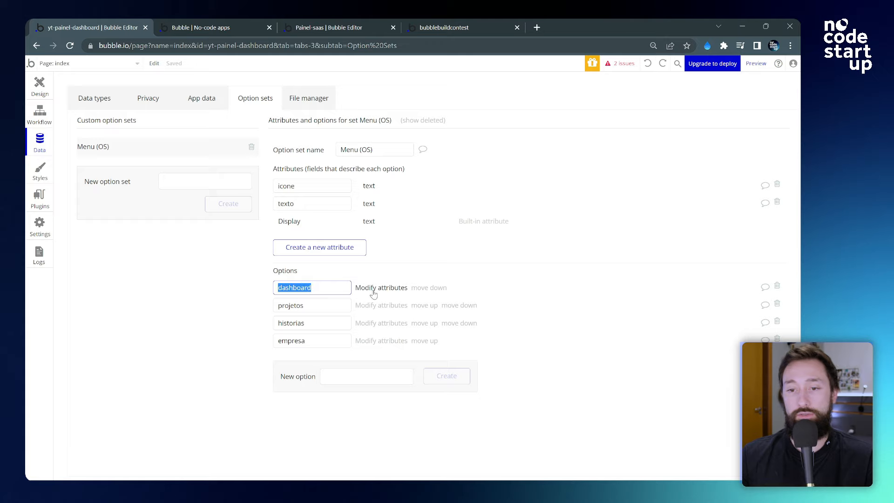
click(373, 288)
double_click(179, 116)
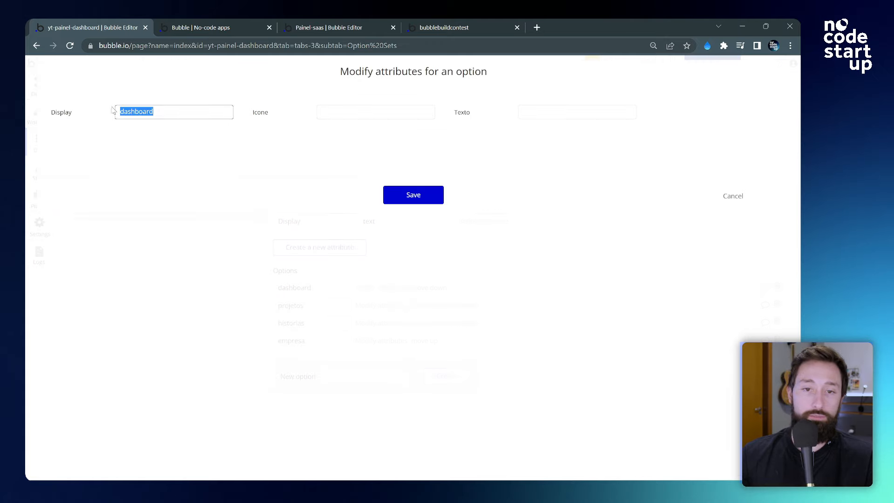
click(159, 115)
drag(176, 116, 102, 119)
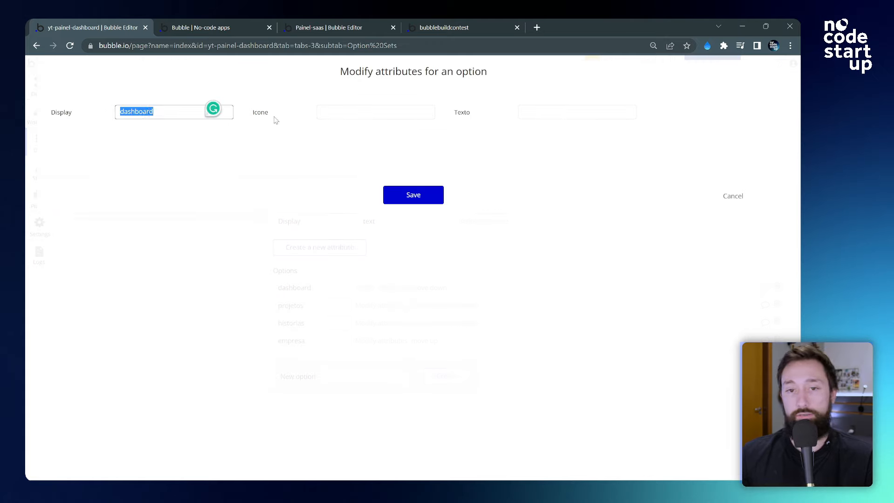
click(359, 111)
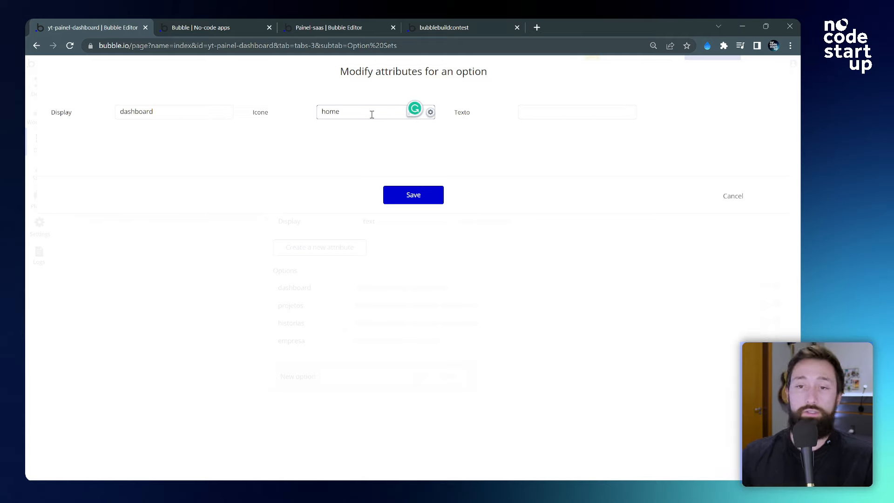
click(557, 114)
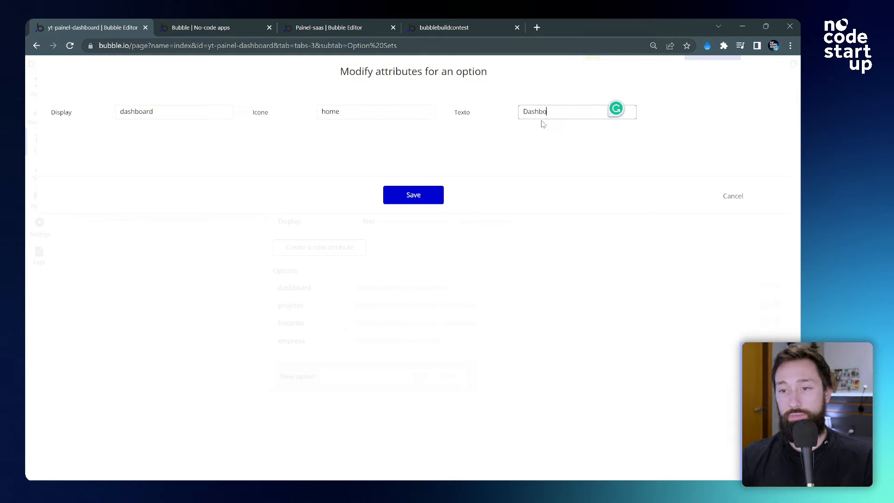
text(Dashboar)
text(d)
click(417, 196)
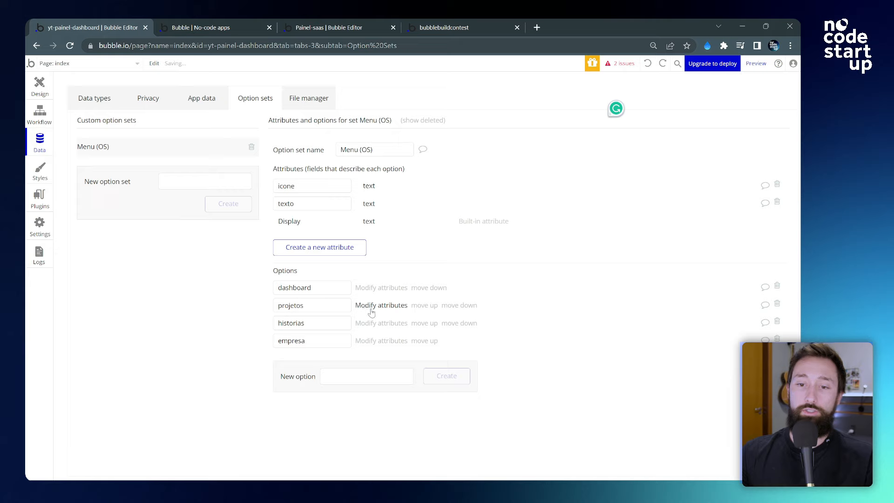
- Give the projetos option the icone th and the texto Projetos, and save its attributes
click(371, 308)
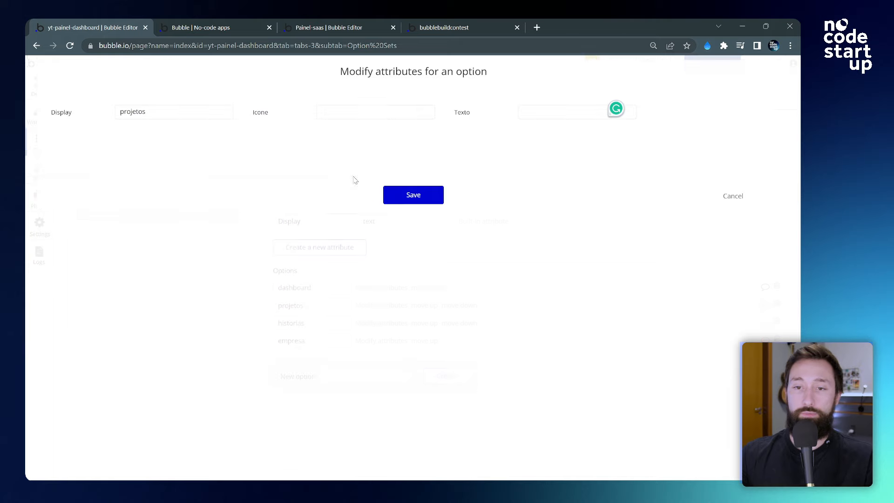
click(350, 112)
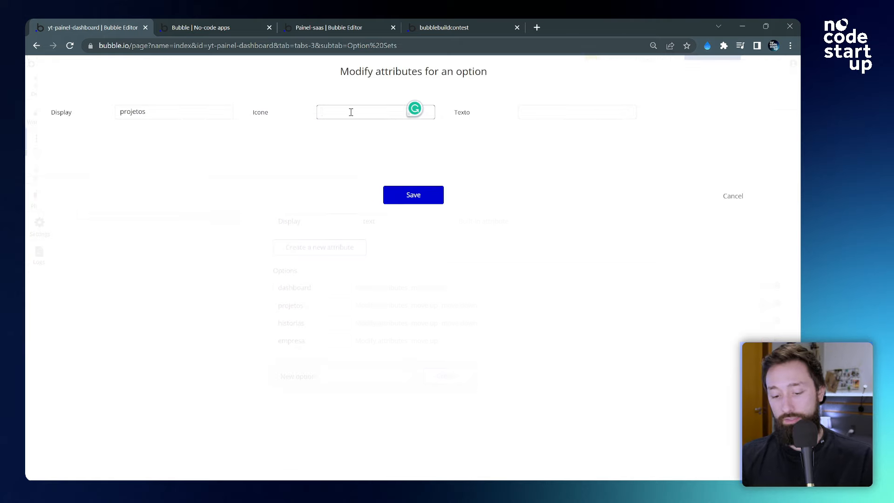
click(569, 114)
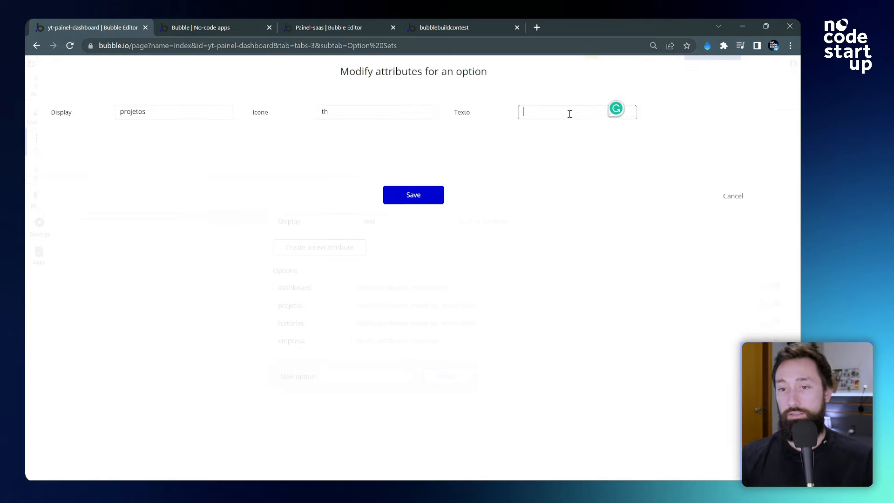
text(Projetos)
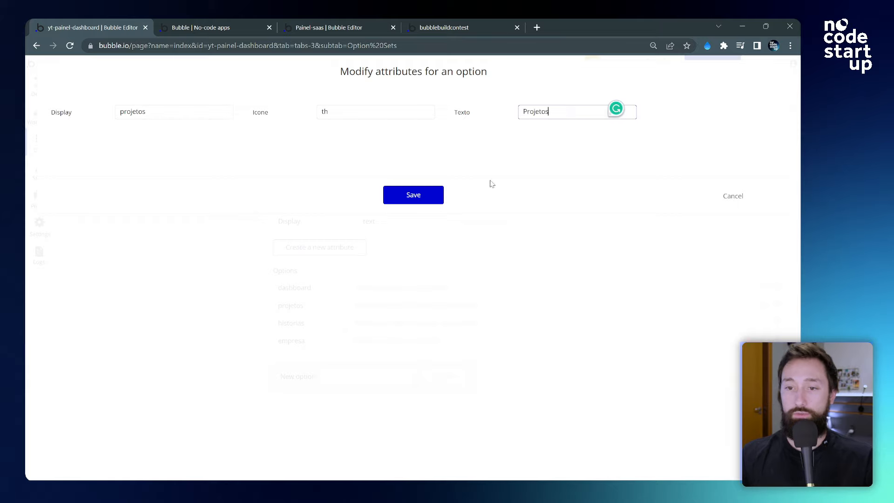
click(433, 195)
- Give the historias option the icone repeat and the texto Histórias, and save its attributes
click(378, 324)
click(346, 112)
text(rep)
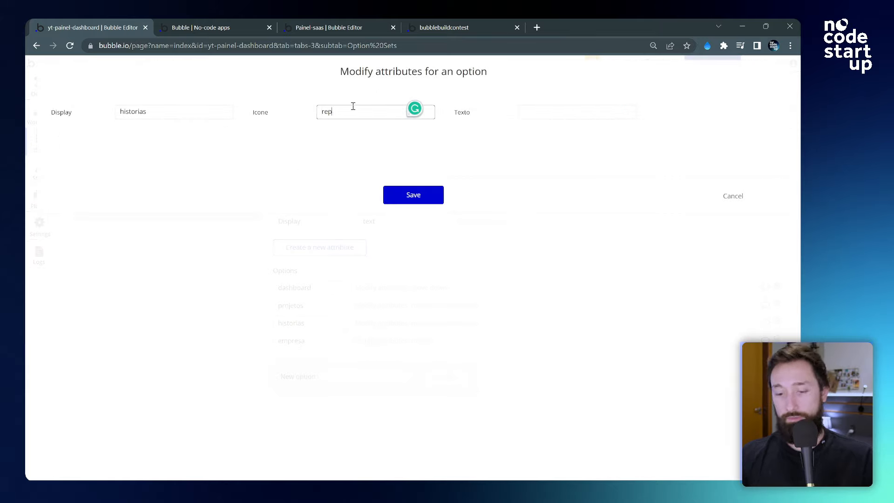
text(eat)
click(576, 115)
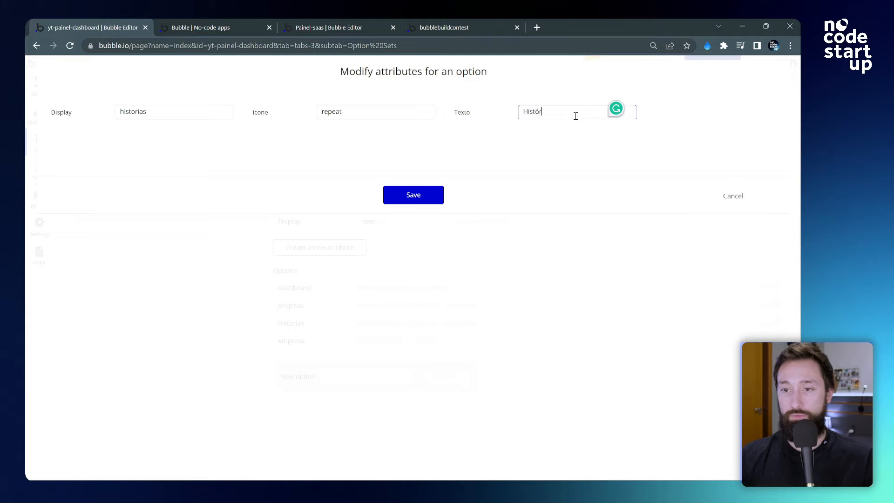
text(Histórias)
click(391, 195)
- Give the empresa option the icone group and the texto Empresa, and save its attributes
click(377, 341)
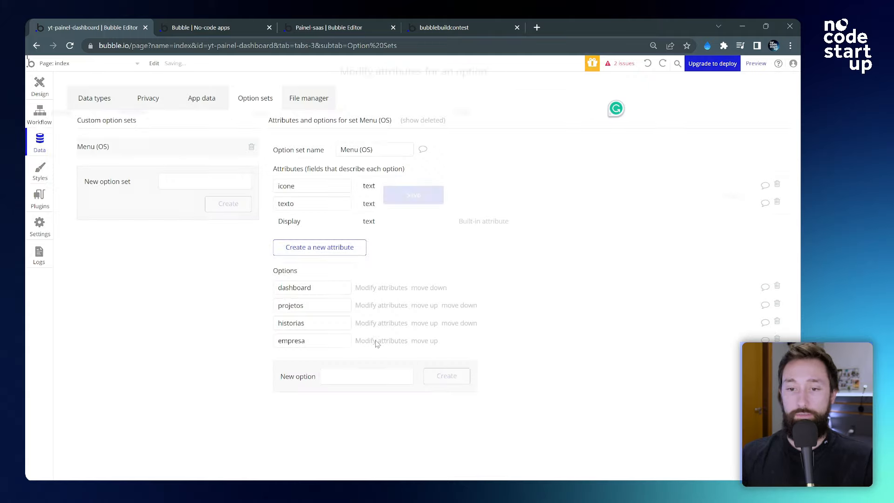
click(352, 112)
text(group)
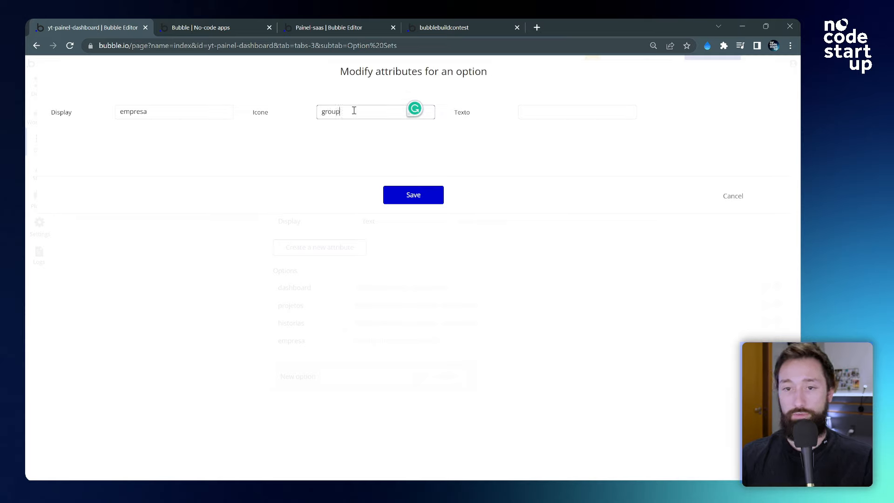
click(569, 112)
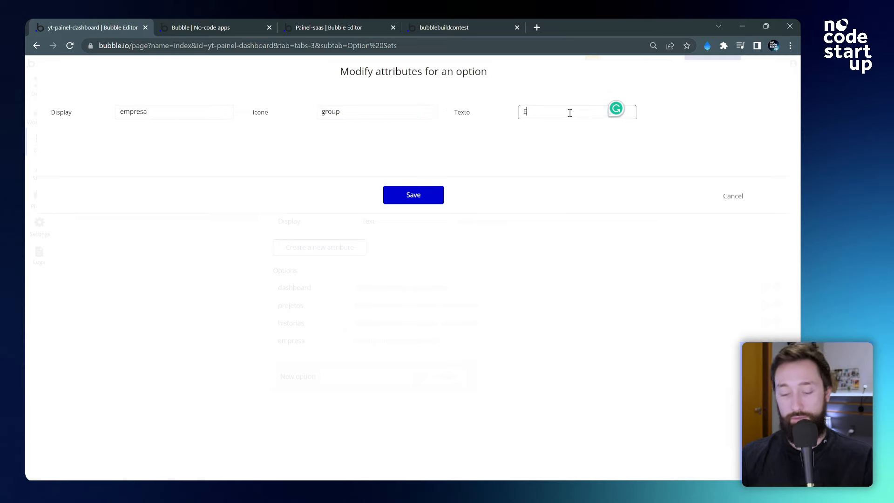
text(Empresa)
click(431, 196)
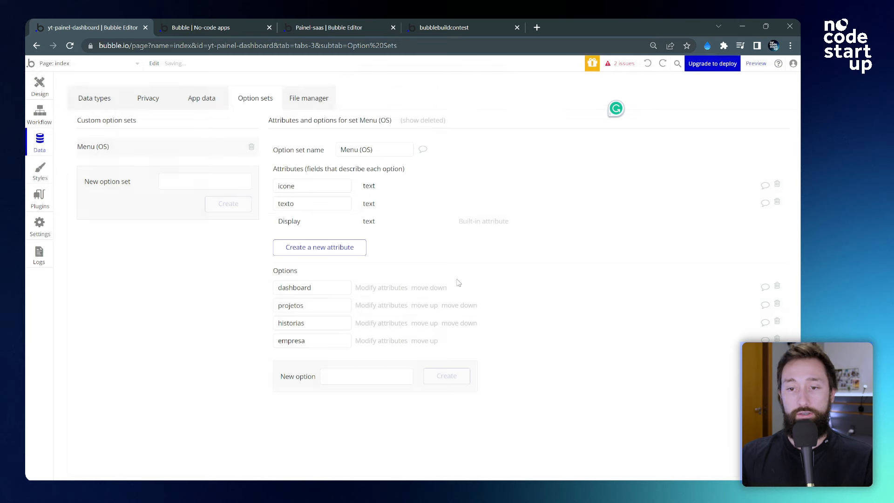
- Switch to the app preview, reload it, and check the icons and labels of the side menu
click(210, 27)
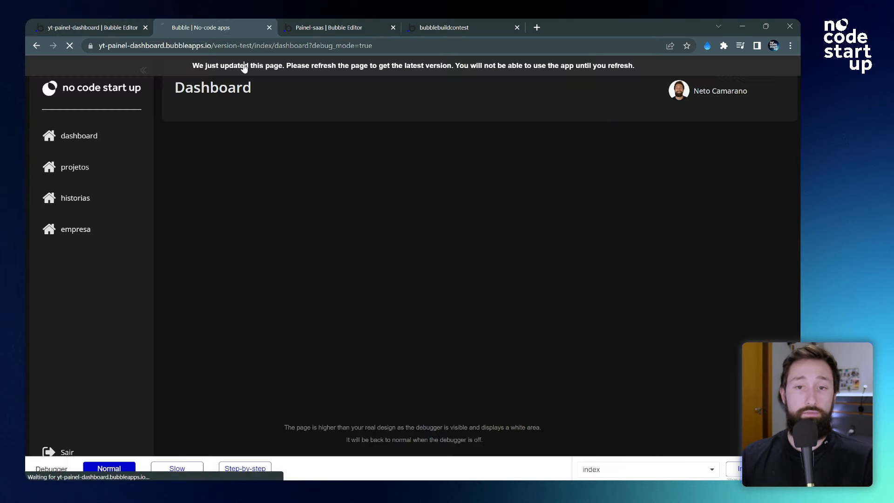
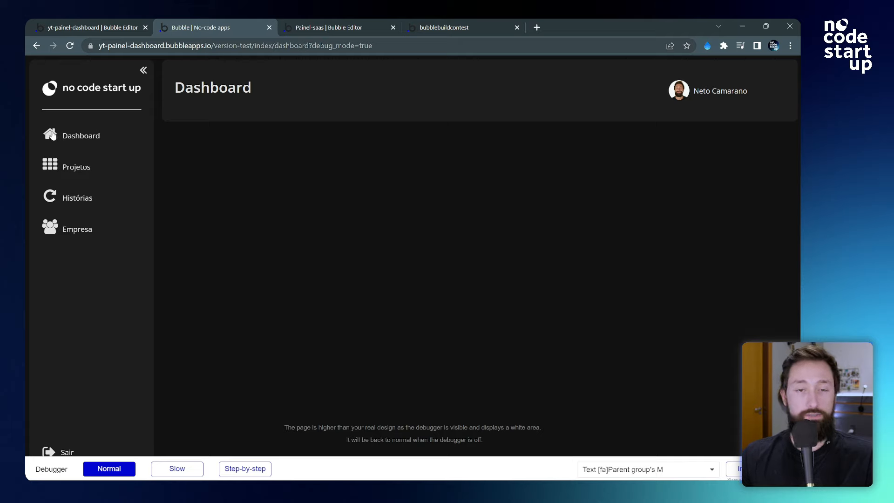
- Switch back to the app's editor and set the font size of the side-menu icon text to 20px
click(78, 24)
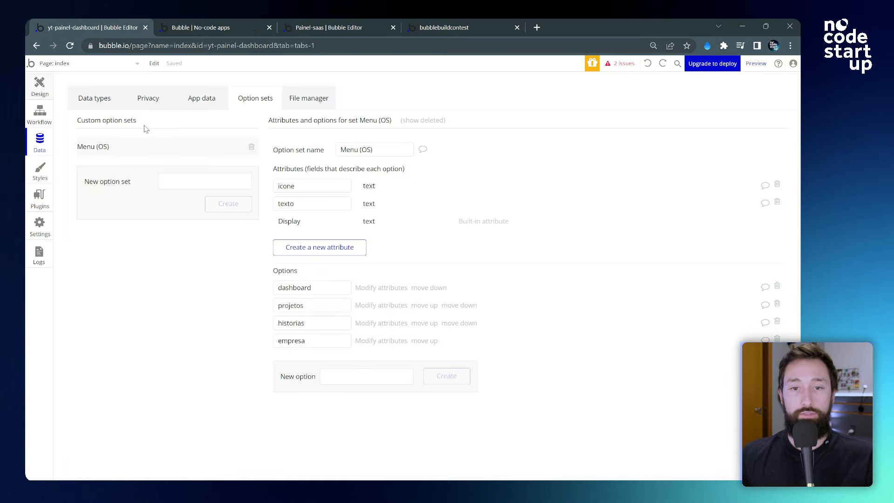
click(39, 87)
click(197, 144)
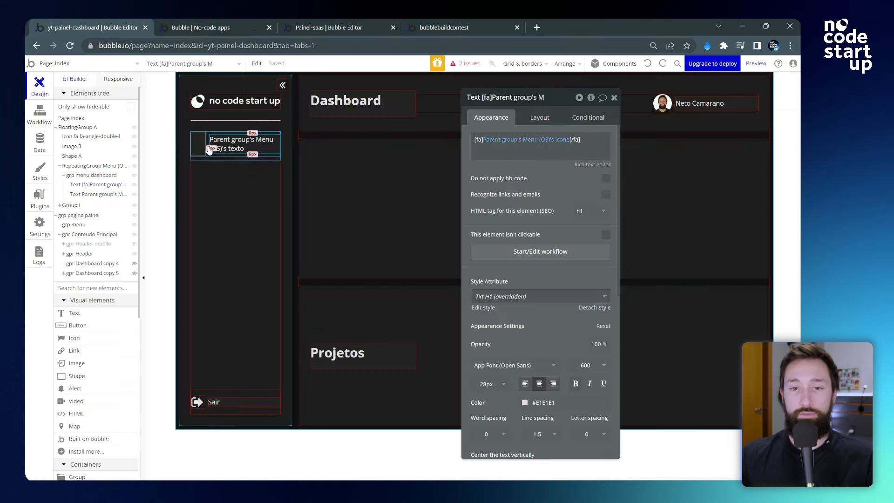
scroll(494, 287, down, 2)
click(489, 280)
text(2)
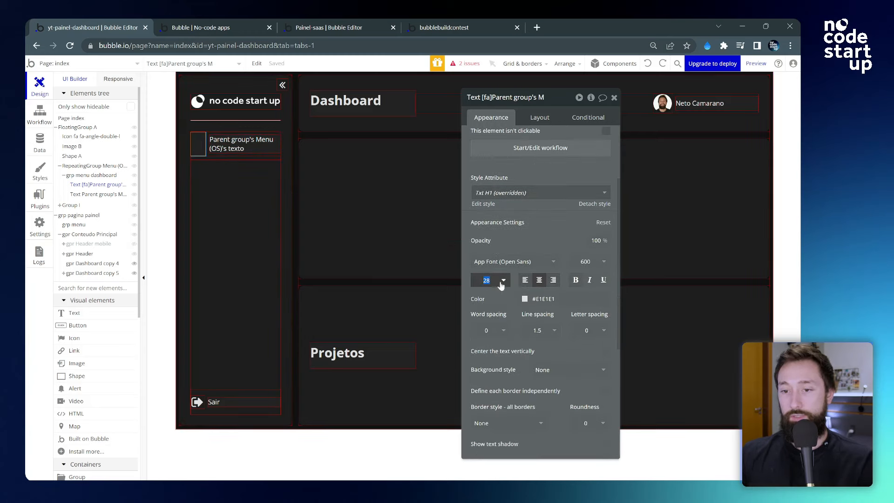
text(0)
key(Return)
scroll(510, 219, down, 1)
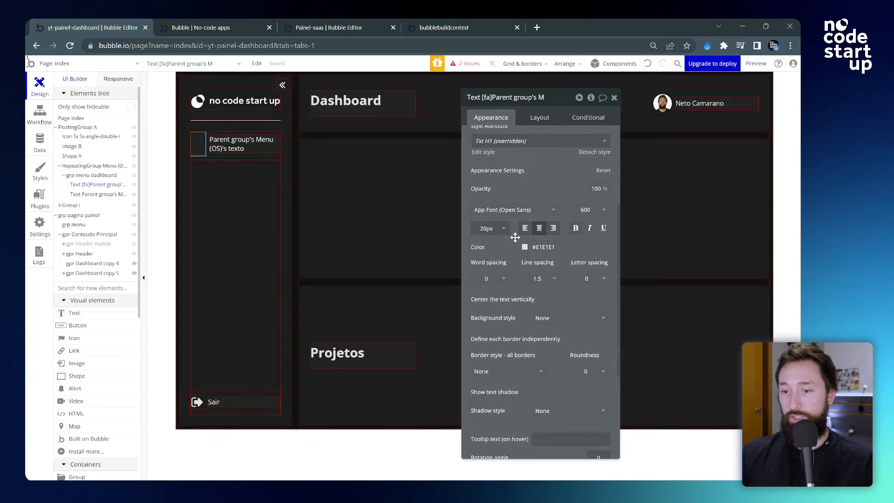
- Turn on vertical centering for the side-menu icon text
drag(531, 289, 441, 245)
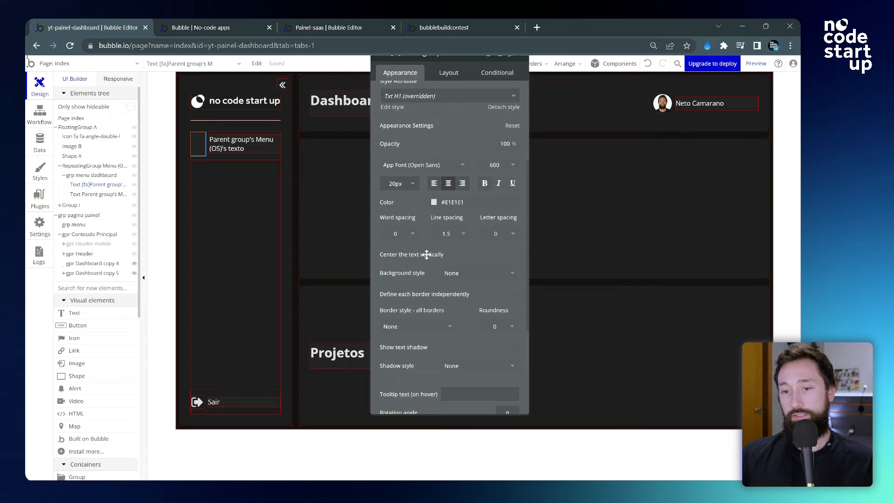
click(515, 256)
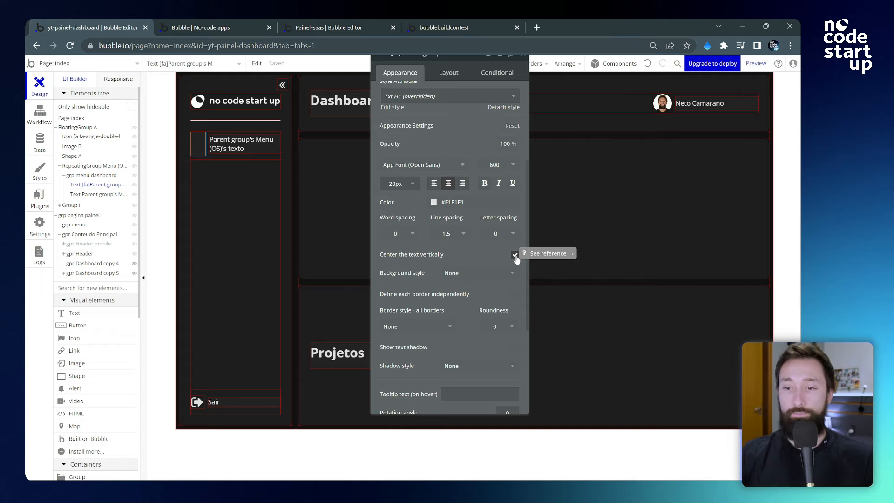
drag(452, 252, 476, 267)
- Reload the app preview and check the resized menu icons and the URL path when choosing a menu item
click(217, 28)
key(F5)
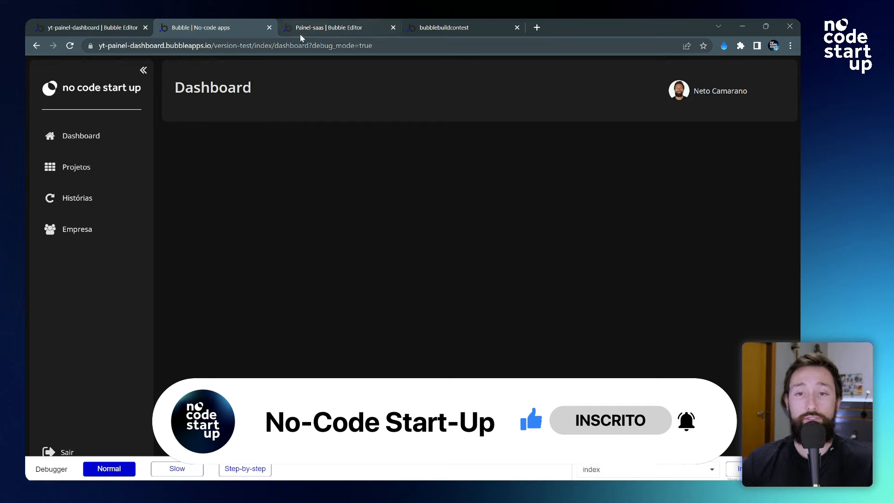
drag(298, 46, 340, 46)
click(85, 175)
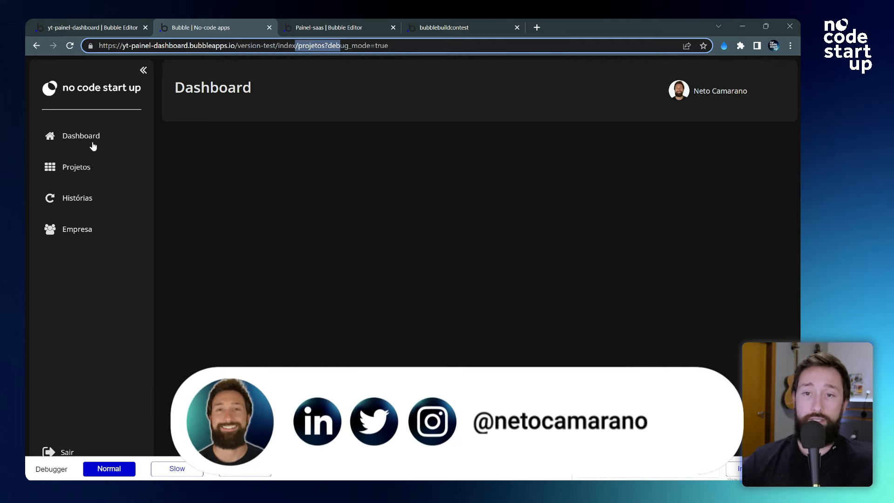
- In the bubblebuildcontest reference app, examine how the URL path, header title and content title respond to Histórias, Projetos and Dashboard
click(454, 25)
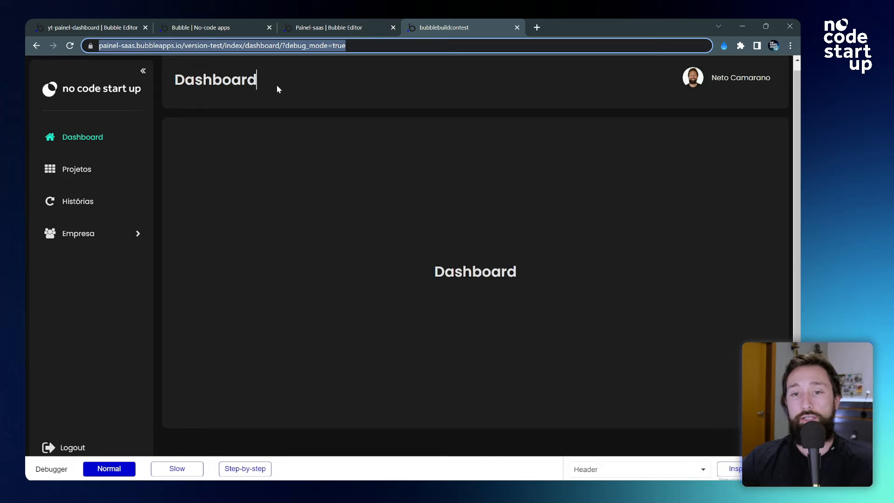
drag(277, 86, 196, 84)
drag(533, 274, 445, 274)
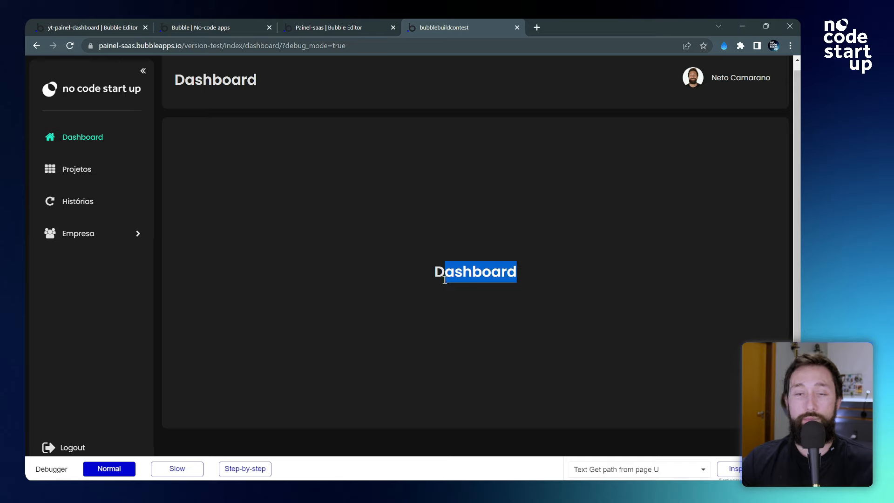
click(85, 201)
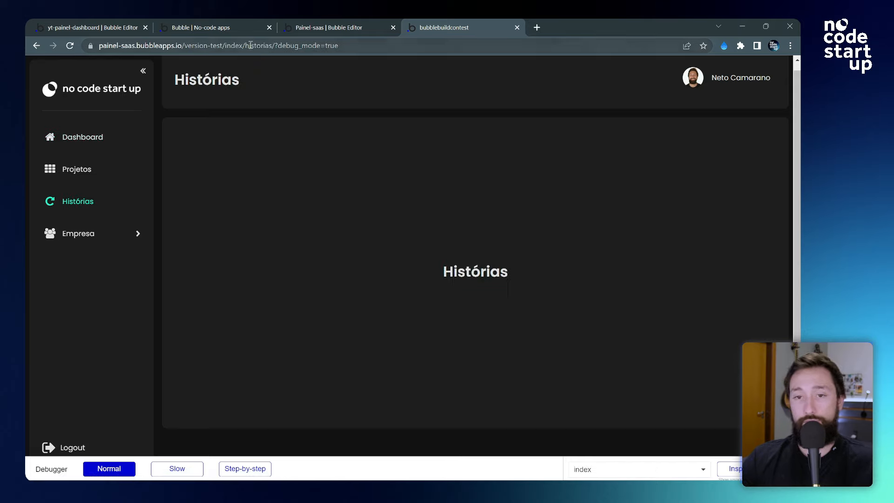
drag(251, 45, 295, 45)
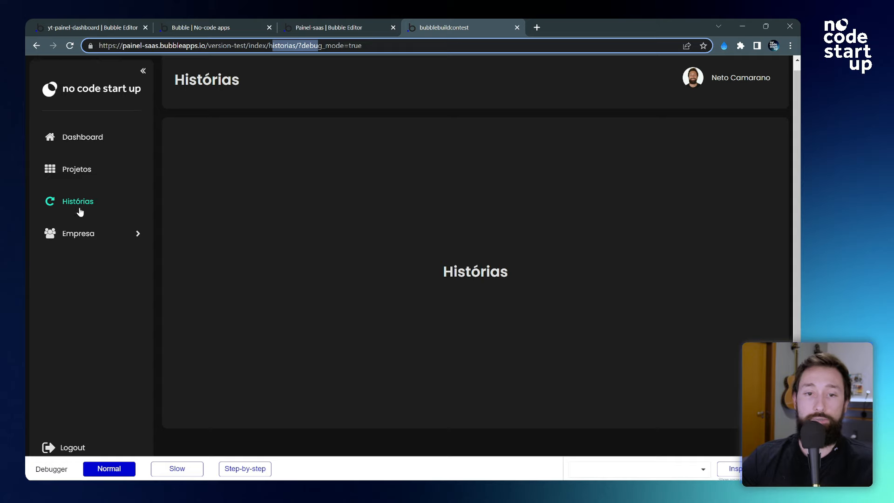
drag(259, 91, 182, 83)
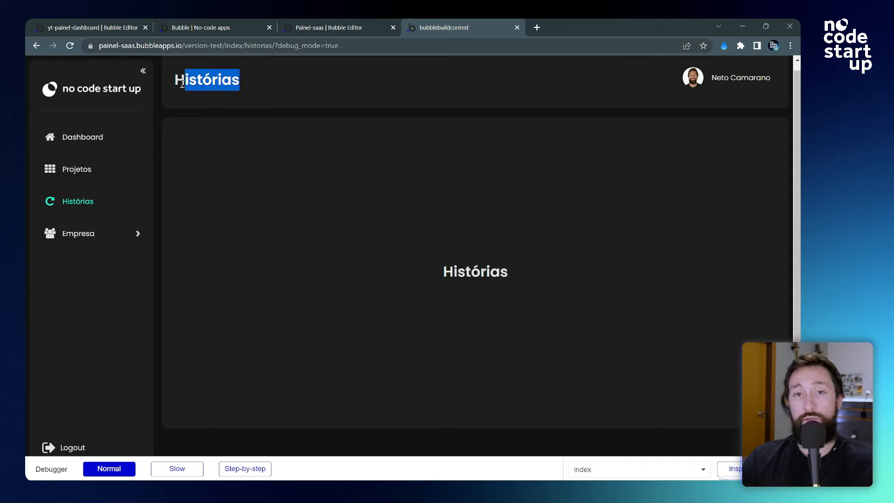
drag(426, 253, 550, 275)
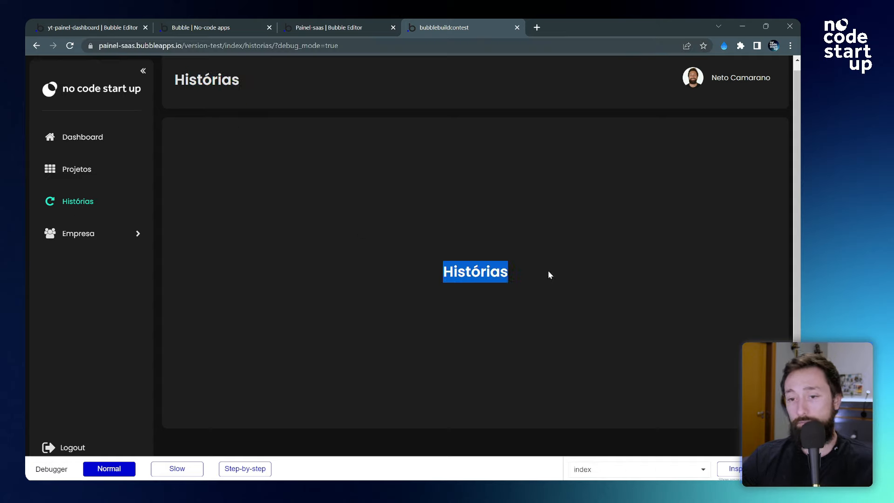
click(84, 181)
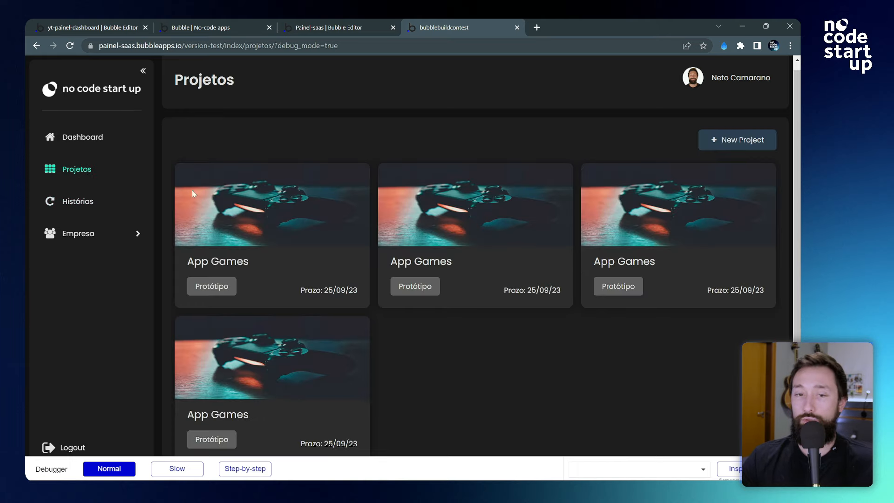
click(73, 137)
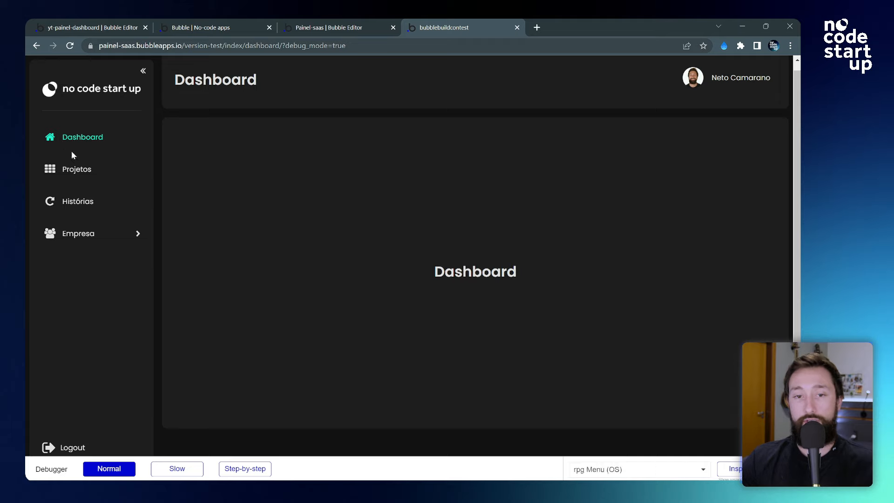
drag(185, 79, 260, 70)
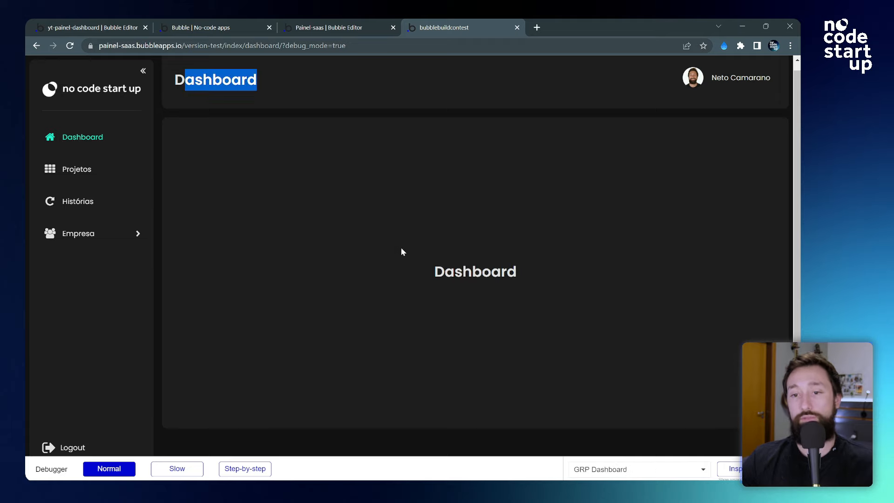
drag(492, 272, 552, 265)
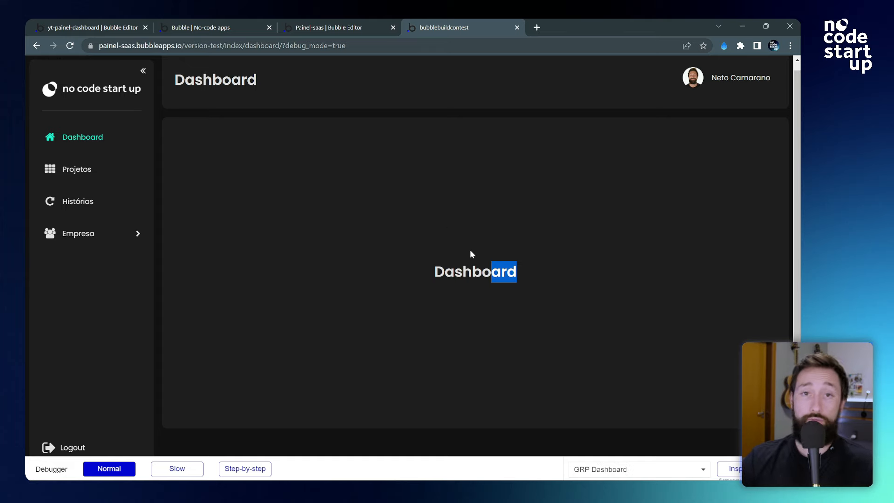
- Return to the yt-painel-dashboard editor and inspect the conditions on the dashboard content group and the header's Dashboard title
click(100, 23)
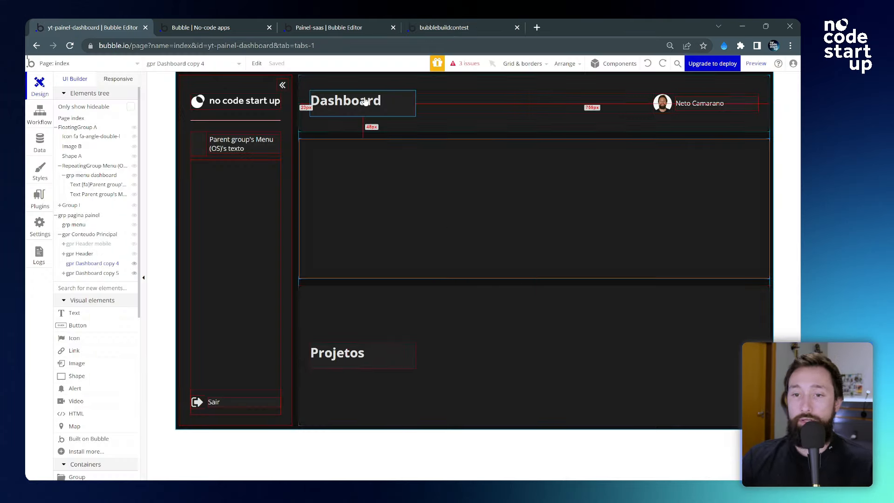
double_click(385, 194)
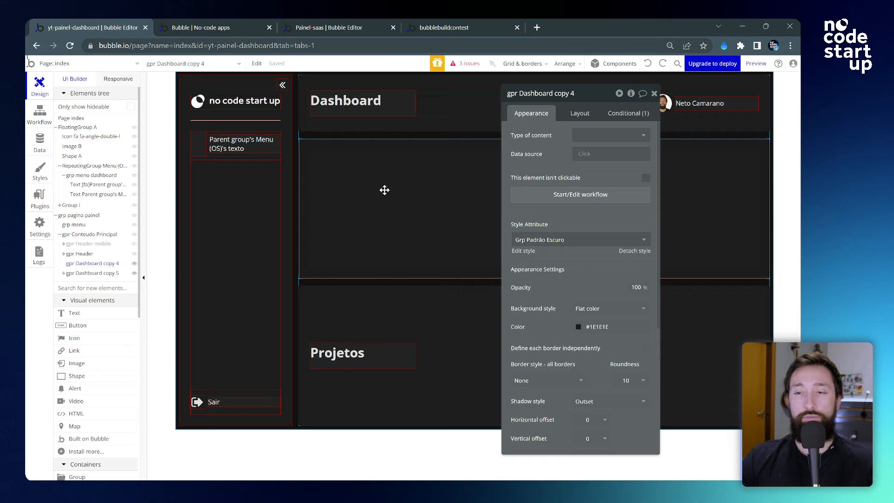
click(620, 122)
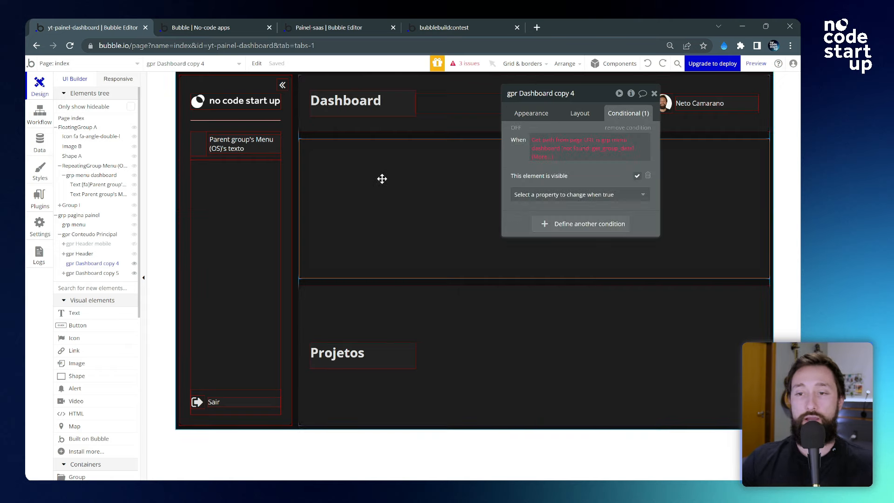
click(350, 102)
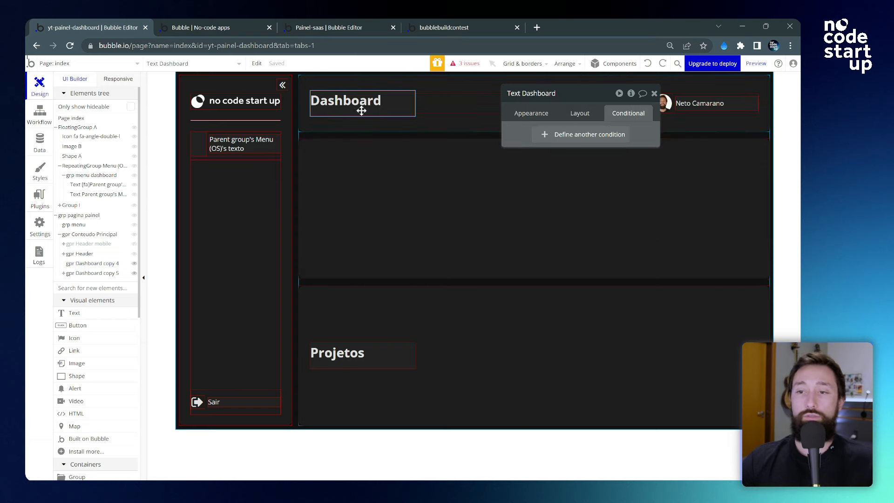
click(412, 177)
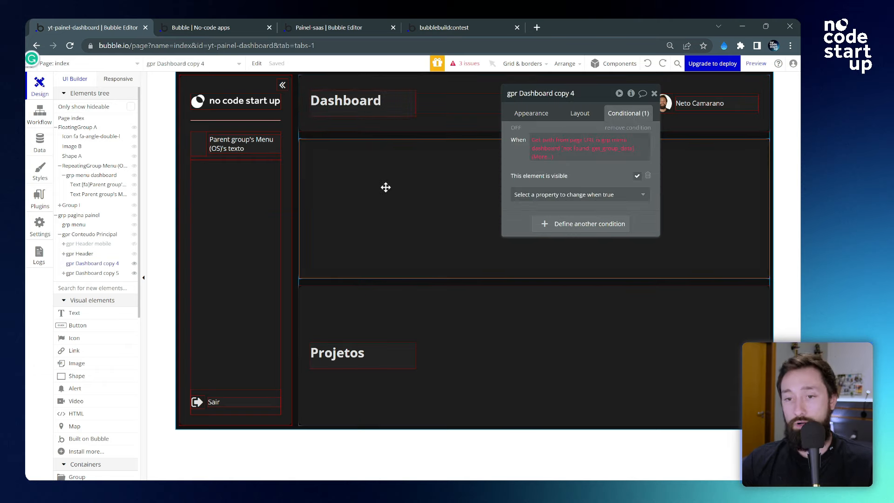
click(429, 340)
click(364, 108)
key(ctrl+c)
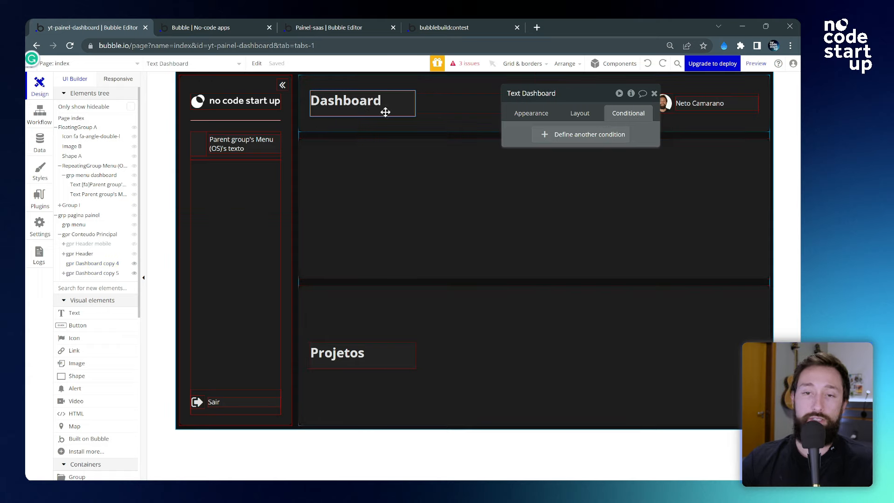
key(ctrl+v)
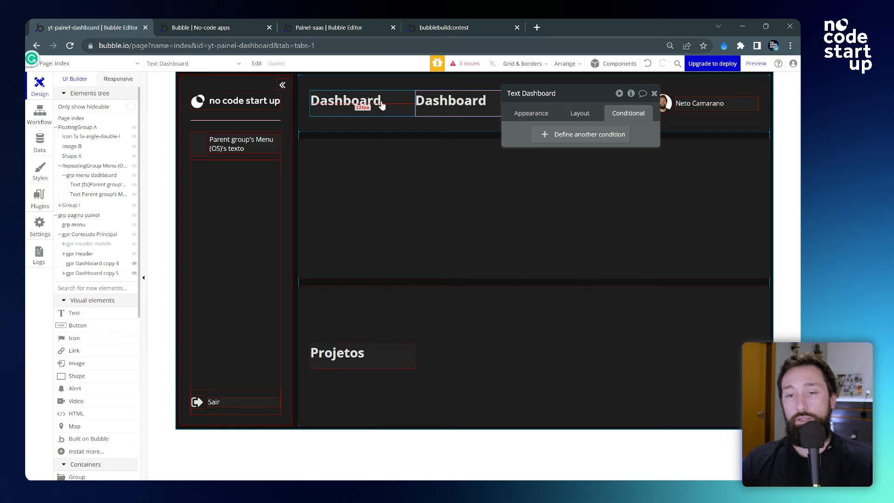
click(379, 102)
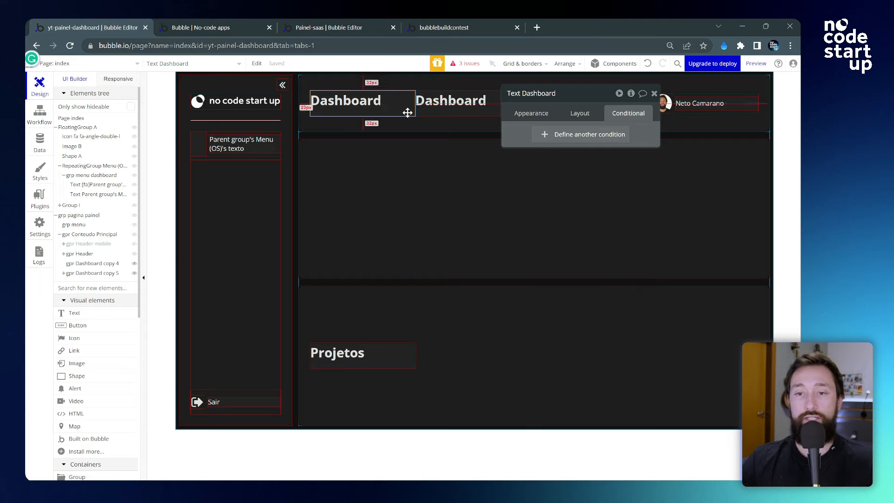
click(654, 94)
click(495, 111)
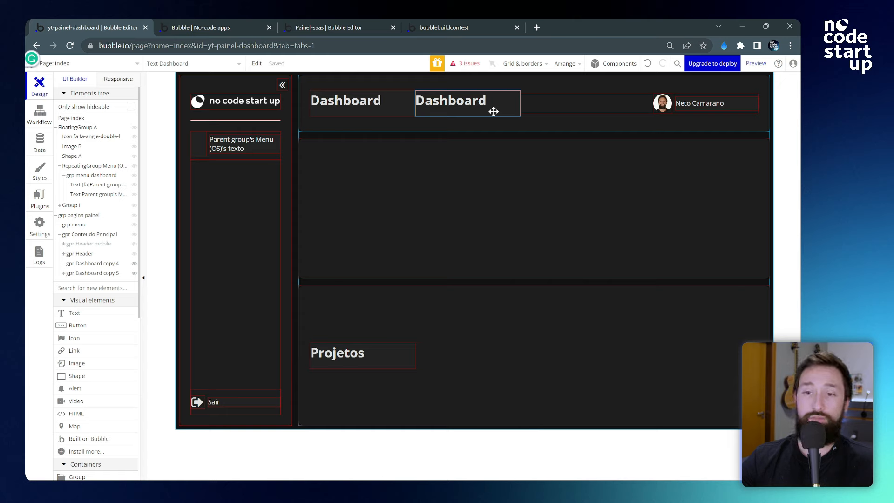
key(Delete)
- Replace the header's Dashboard title text with a Get data from page URL dynamic expression
double_click(337, 106)
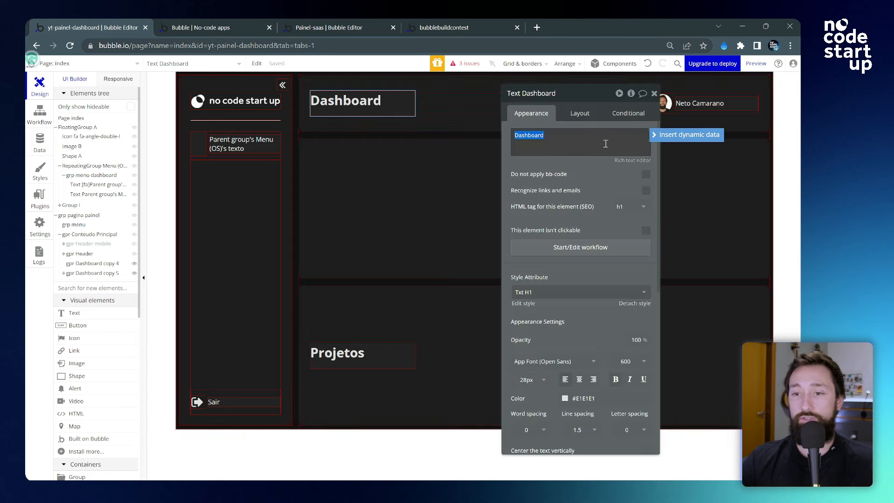
click(699, 140)
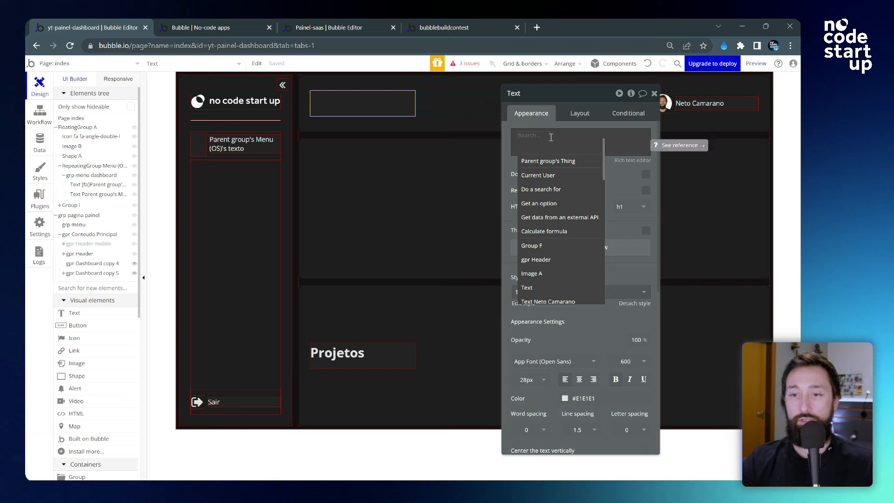
text(get)
click(561, 188)
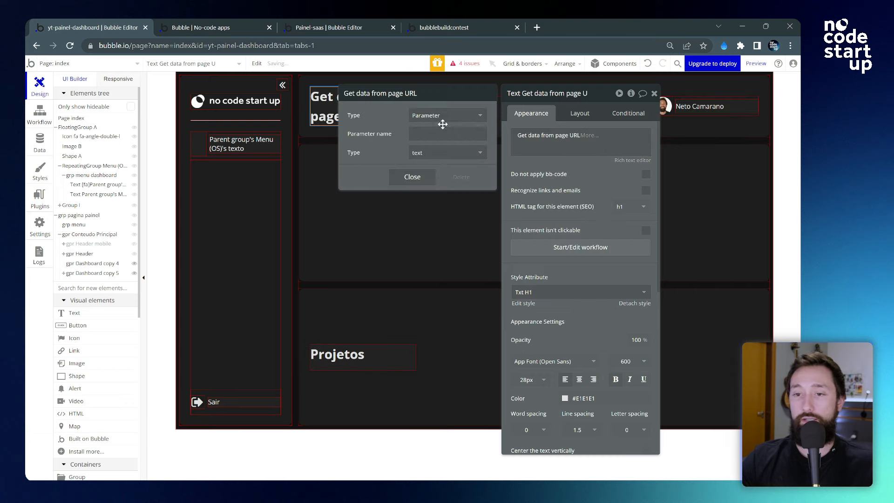
- Configure the title's URL expression to read the Path as type Menu (OS) and display its texto attribute
click(453, 115)
click(455, 114)
click(449, 133)
click(452, 117)
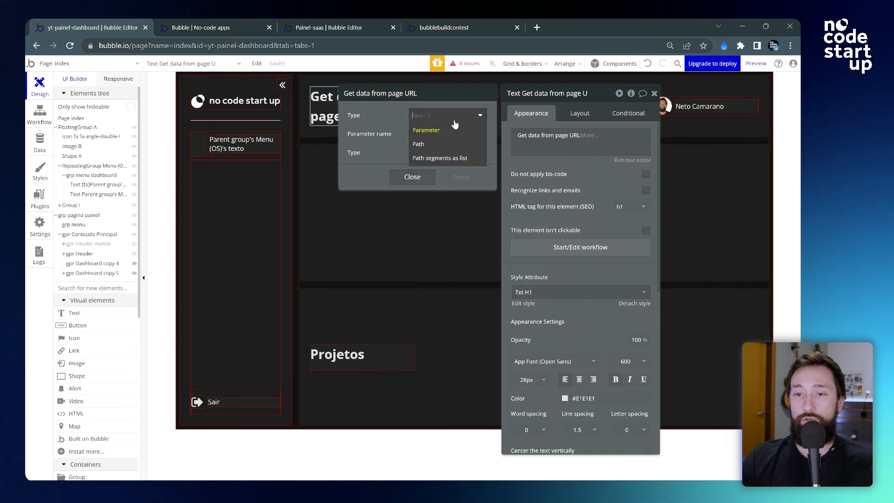
click(447, 144)
click(443, 135)
text(menu)
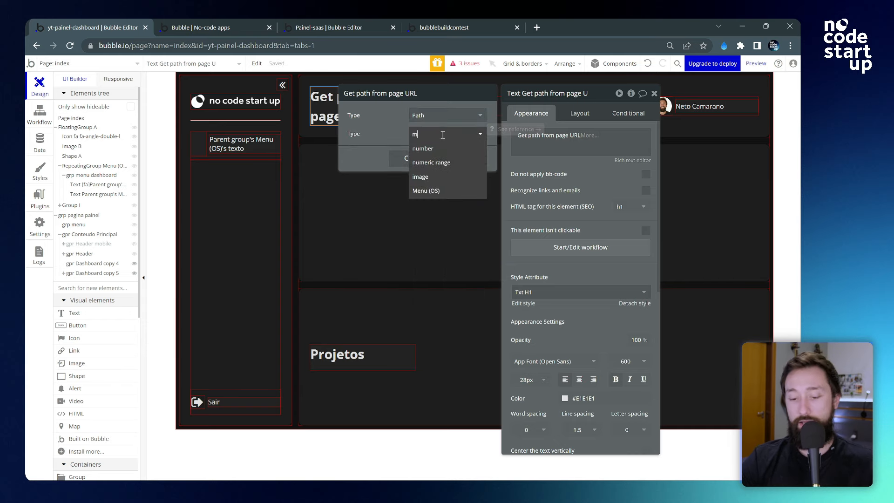
click(426, 145)
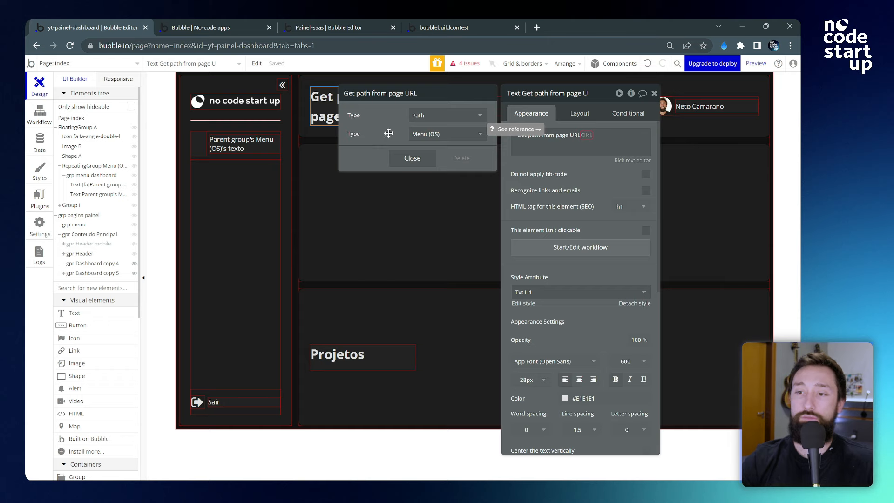
click(588, 136)
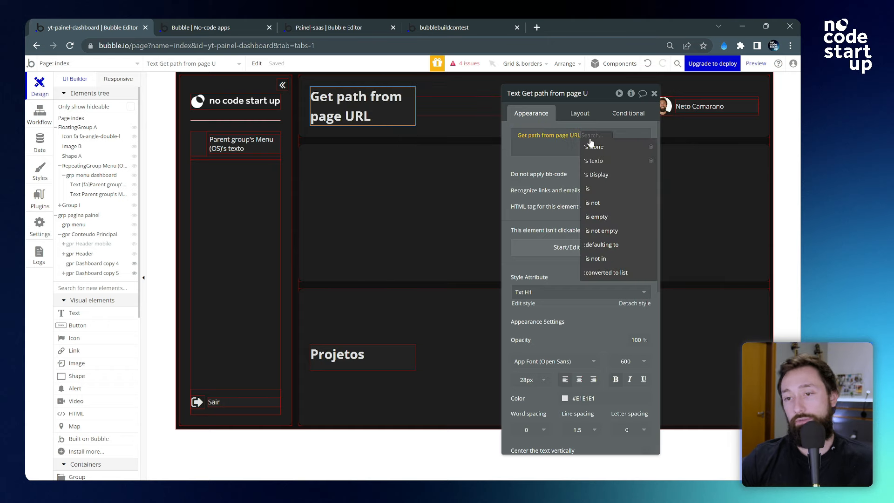
click(614, 161)
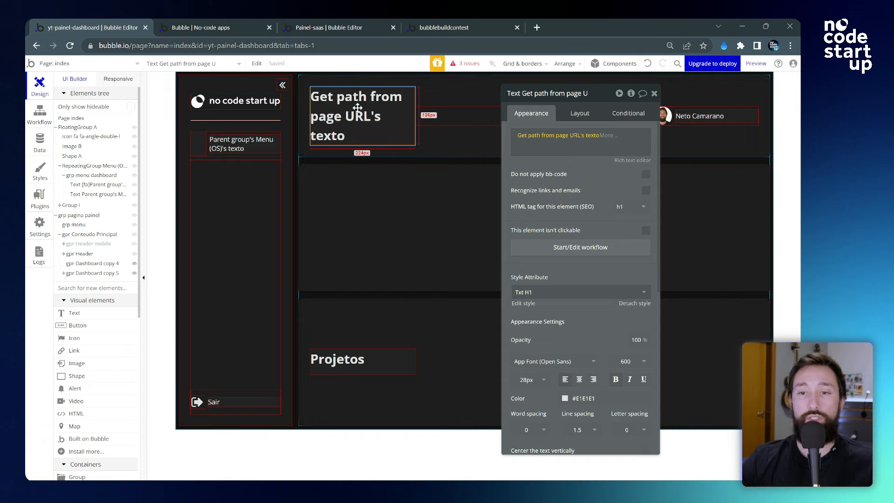
- Make the header's dynamic title non-fixed-width, fitting its width to content, with minimum width 0 and minimum height 0
drag(588, 94, 617, 110)
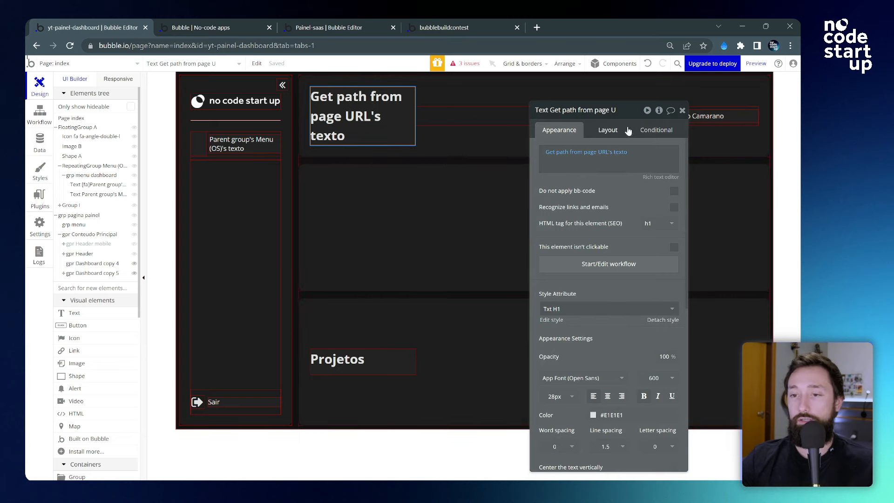
drag(626, 128, 214, 107)
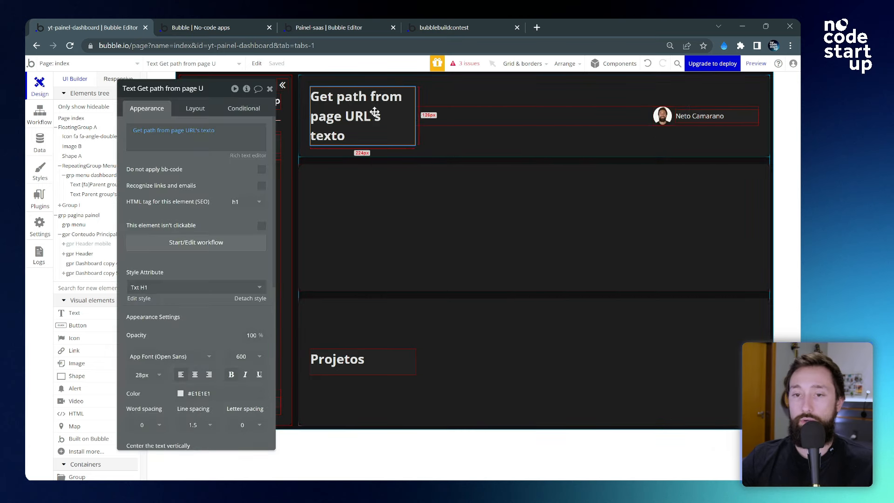
click(202, 109)
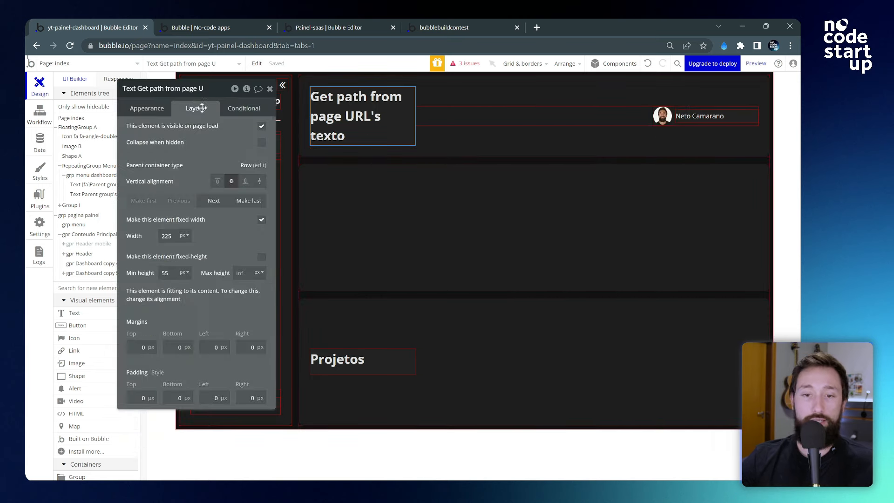
click(261, 221)
text(0)
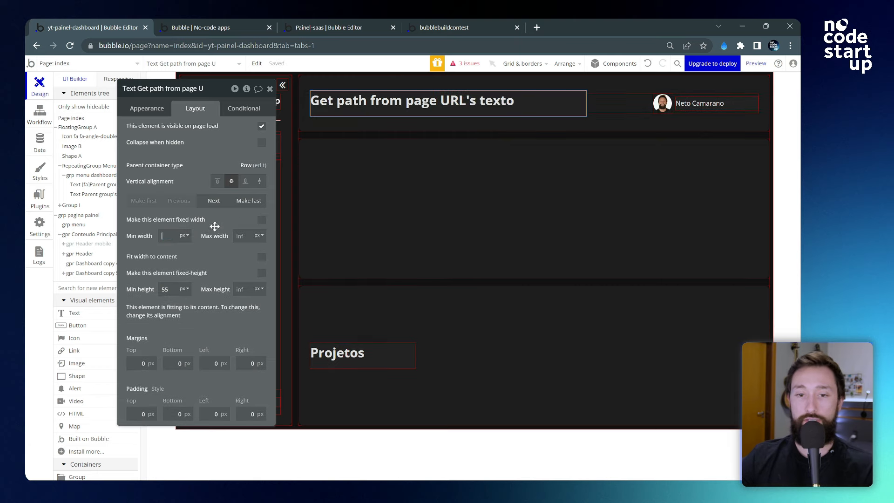
click(262, 257)
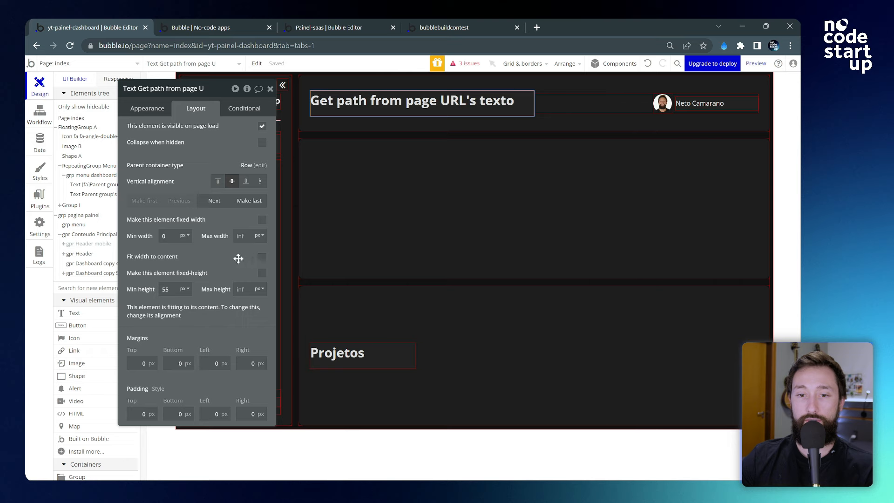
double_click(167, 287)
text(0)
click(202, 250)
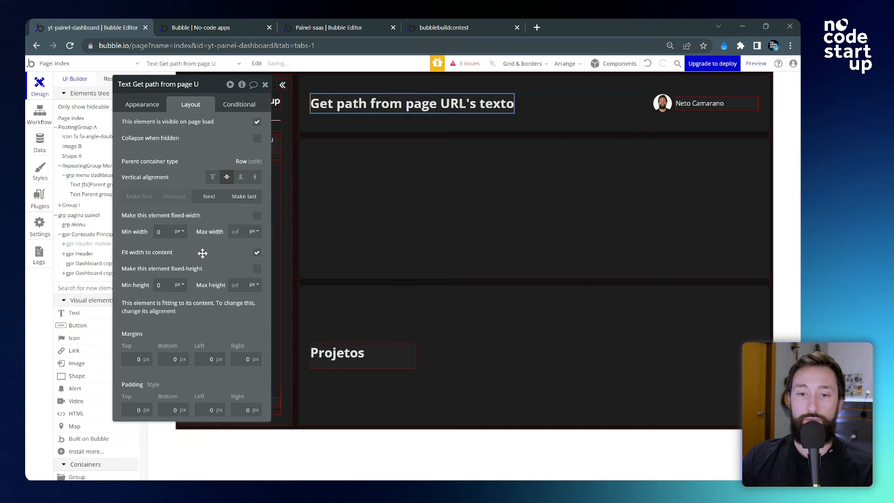
drag(217, 261, 224, 255)
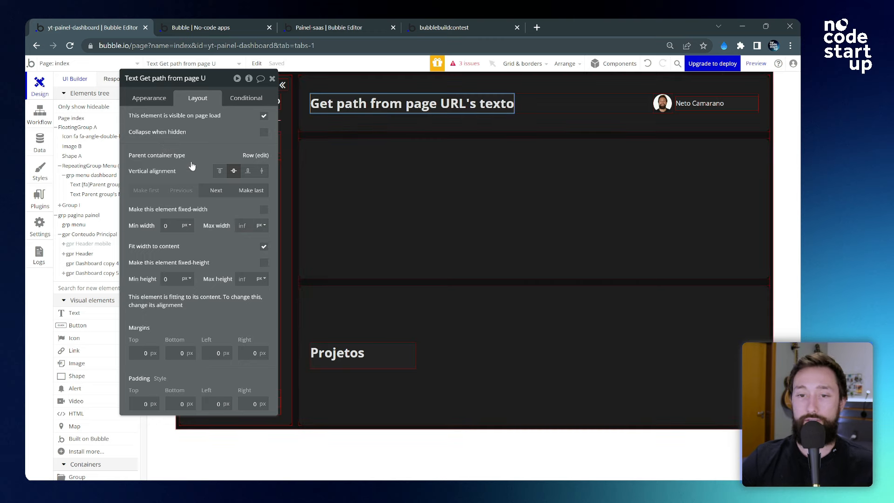
- Make the profile name text in the header non-fixed-width, fit its width to content, and set its minimum width and height to 0
click(700, 106)
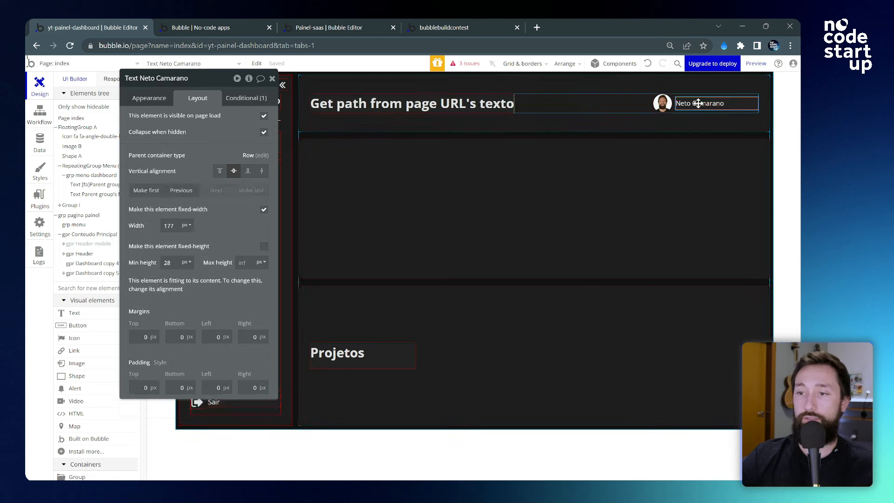
click(263, 210)
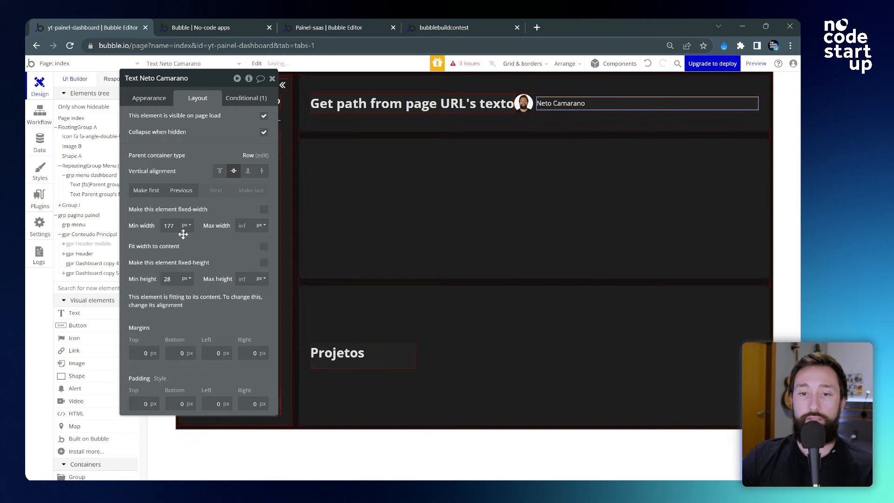
double_click(170, 226)
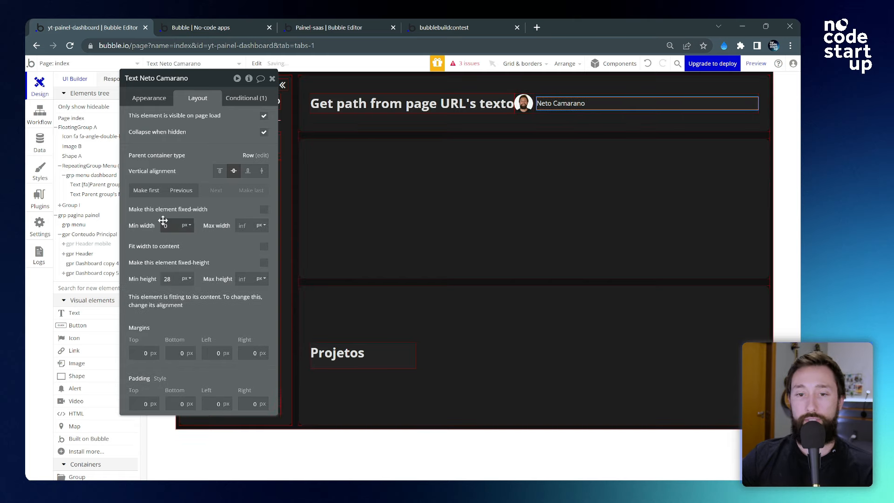
click(264, 247)
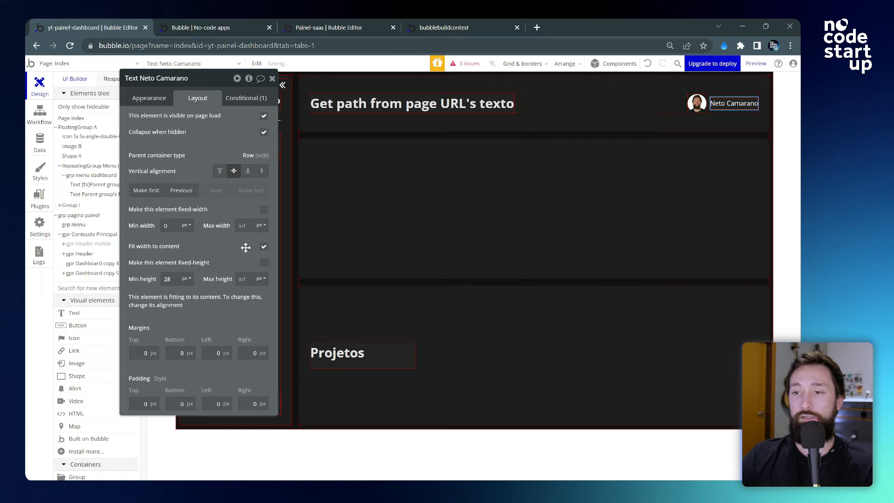
key(BackSpace)
key(BackSpace)
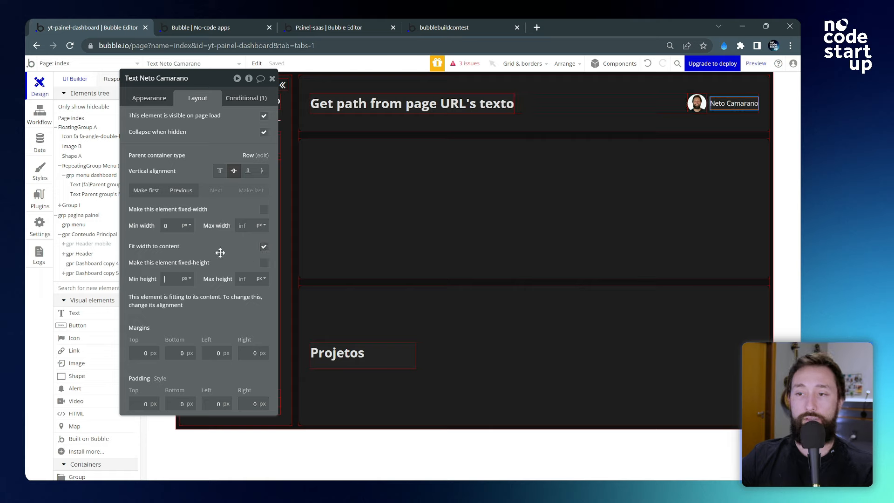
text(0)
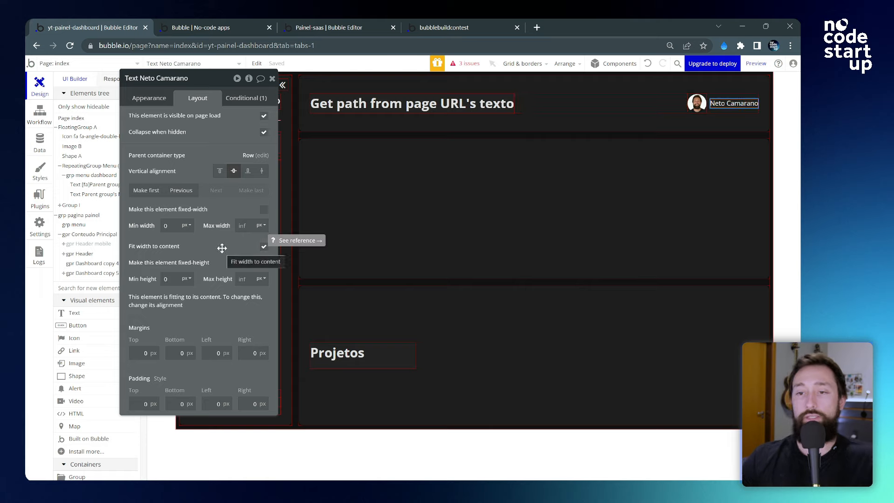
drag(220, 89, 283, 89)
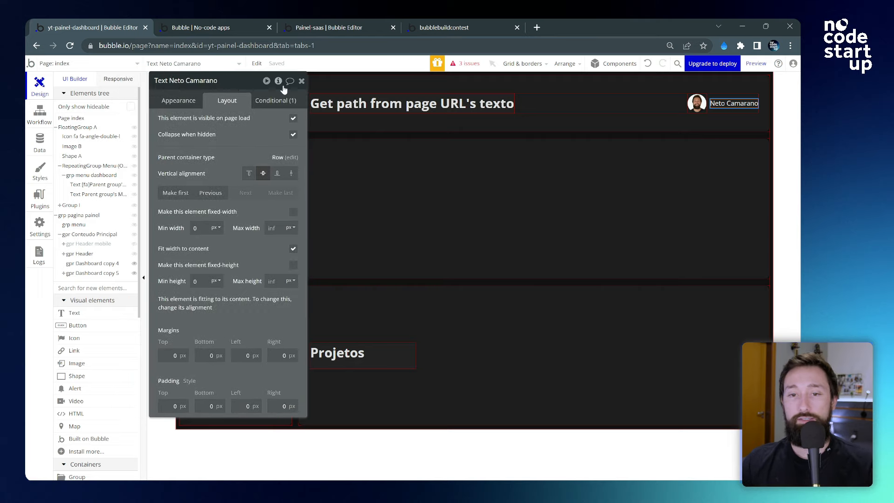
click(302, 81)
- Rename the empty content group below the header as gpr conteudo dashboard
click(401, 106)
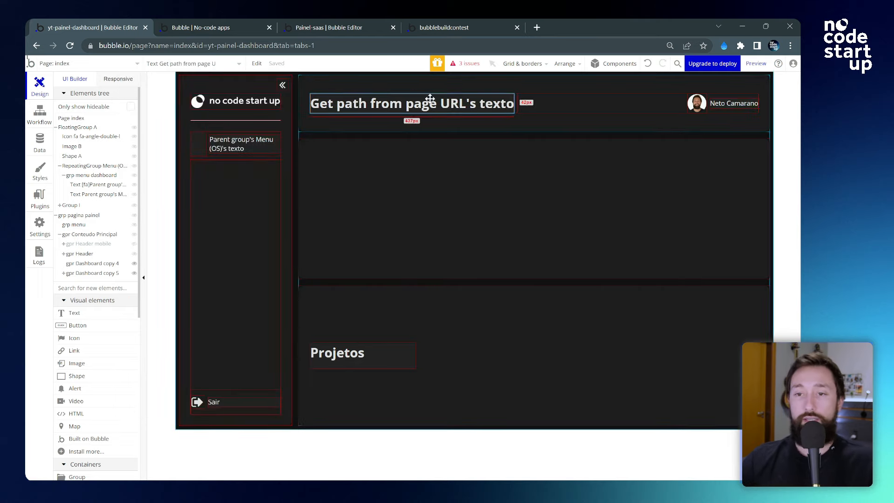
click(415, 205)
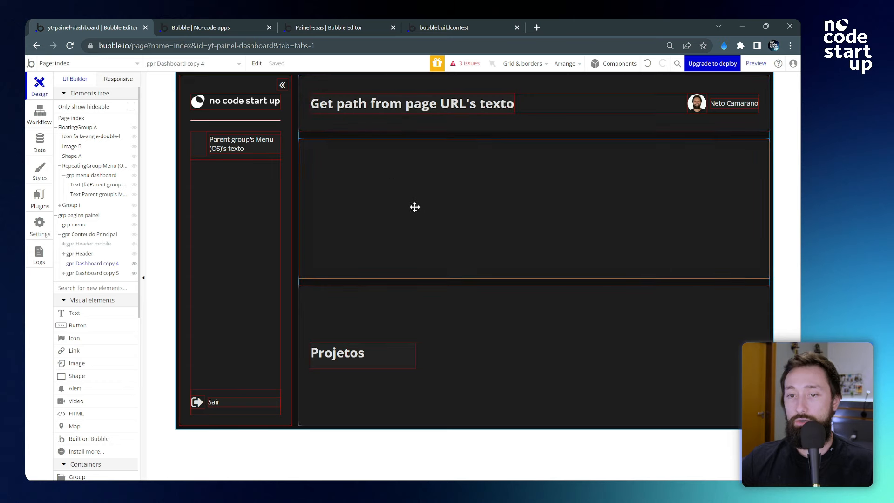
double_click(409, 159)
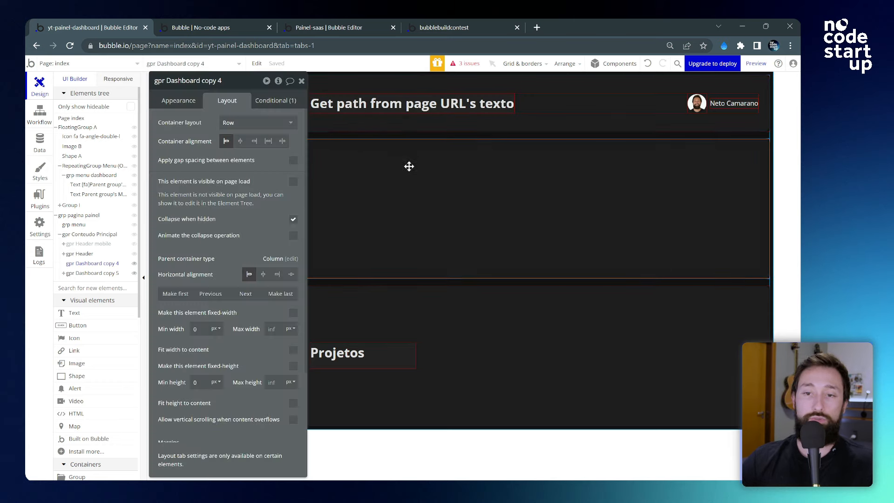
drag(247, 92, 616, 90)
click(527, 91)
text(conteudo)
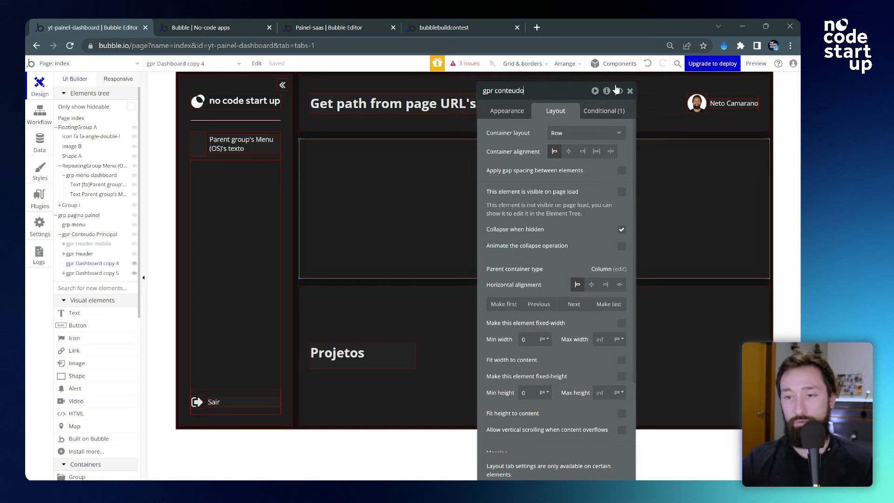
text( dashboard)
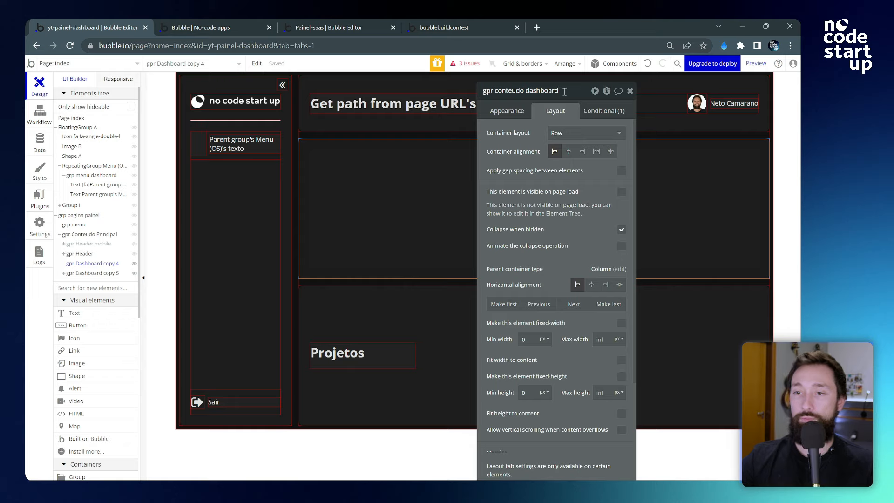
- In the gpr conteudo dashboard group's visibility condition, set the page URL path's data type to Menu (OS)
click(605, 112)
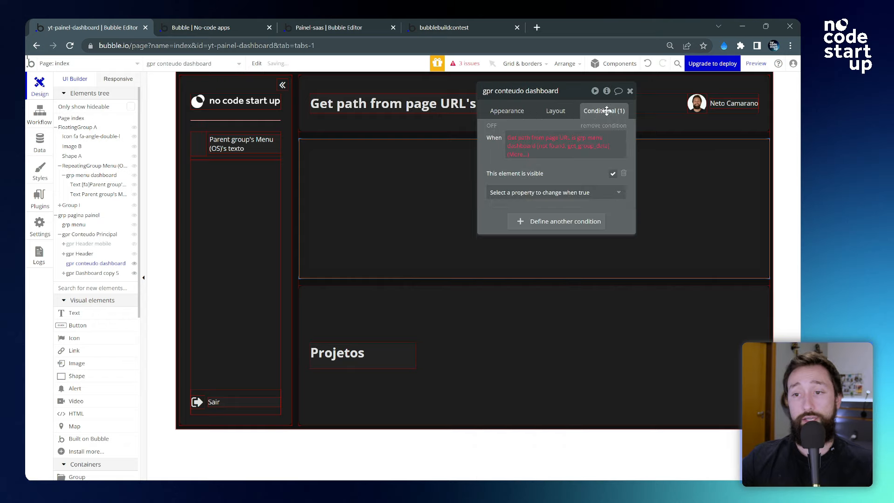
click(542, 142)
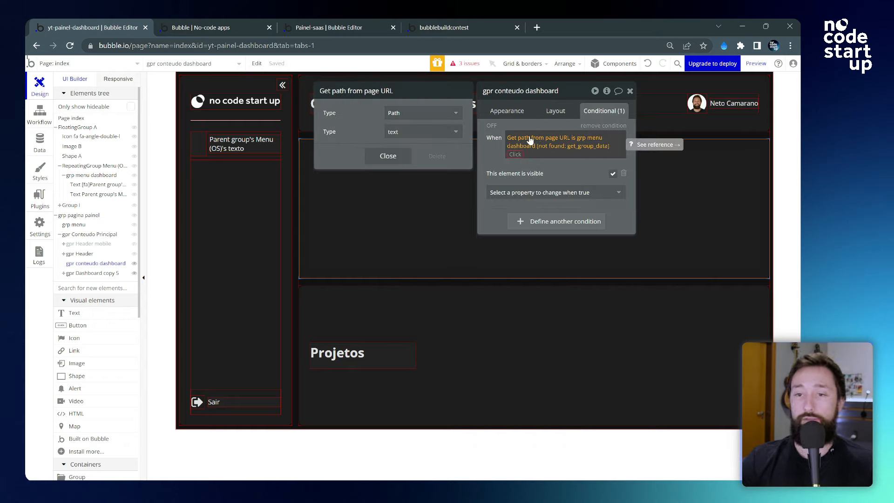
click(438, 132)
text(men)
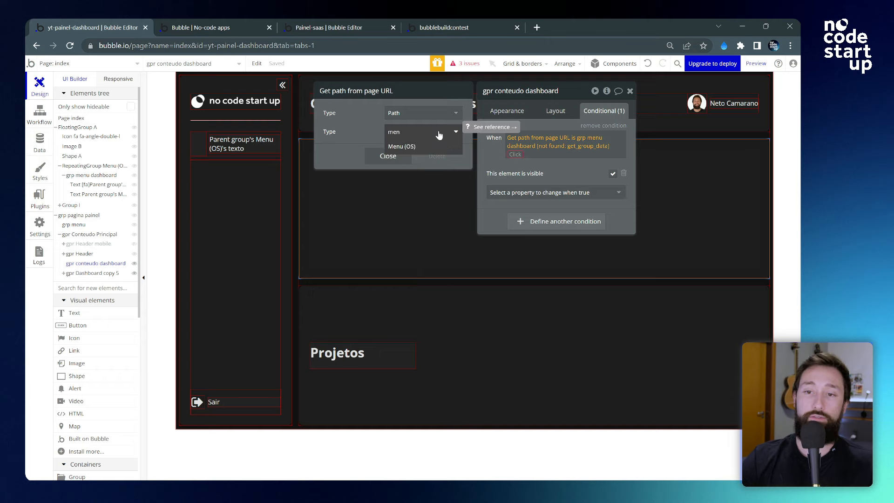
click(428, 147)
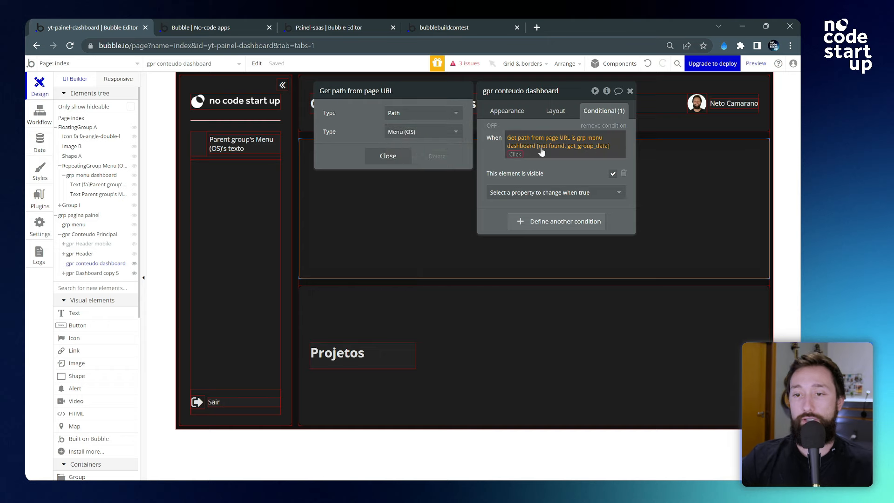
- Complete the condition so the URL path is compared with the dashboard option, and review the group's visibility and collapse settings
click(598, 144)
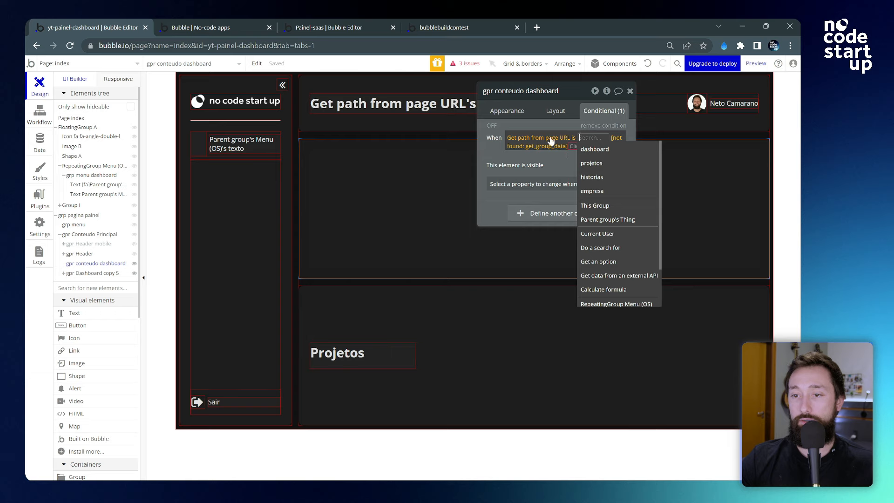
click(553, 141)
click(587, 140)
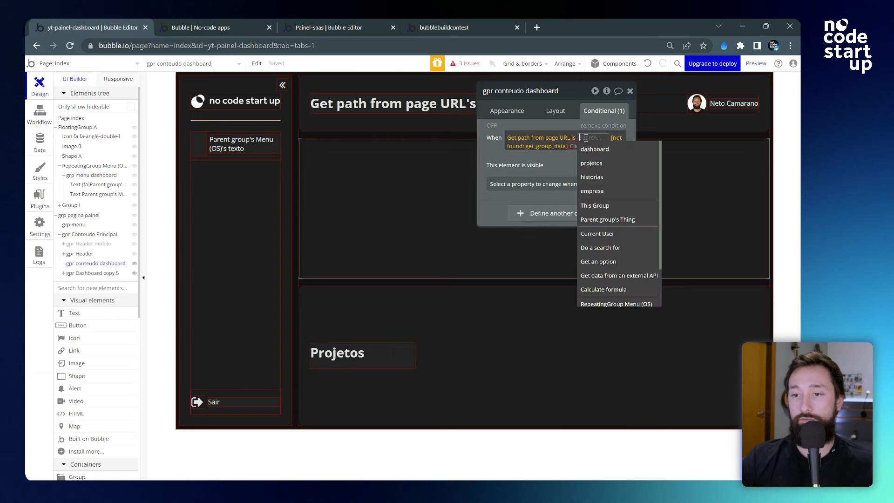
click(612, 150)
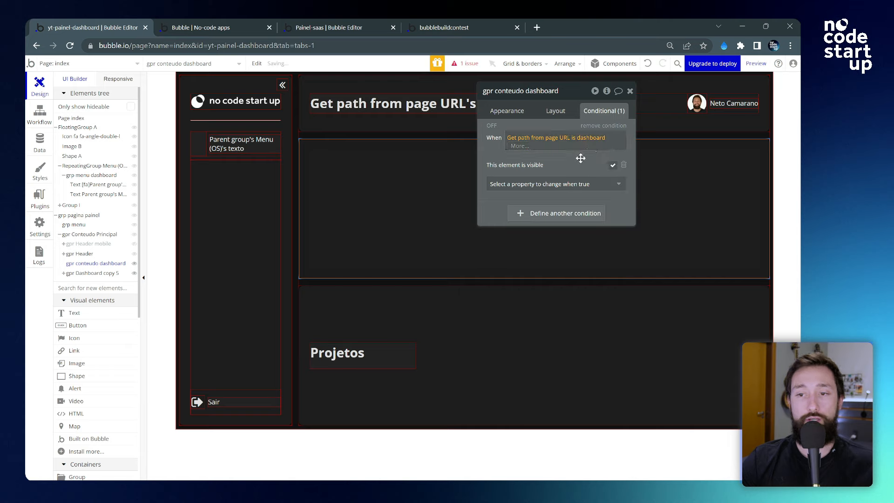
click(556, 112)
drag(582, 177, 559, 164)
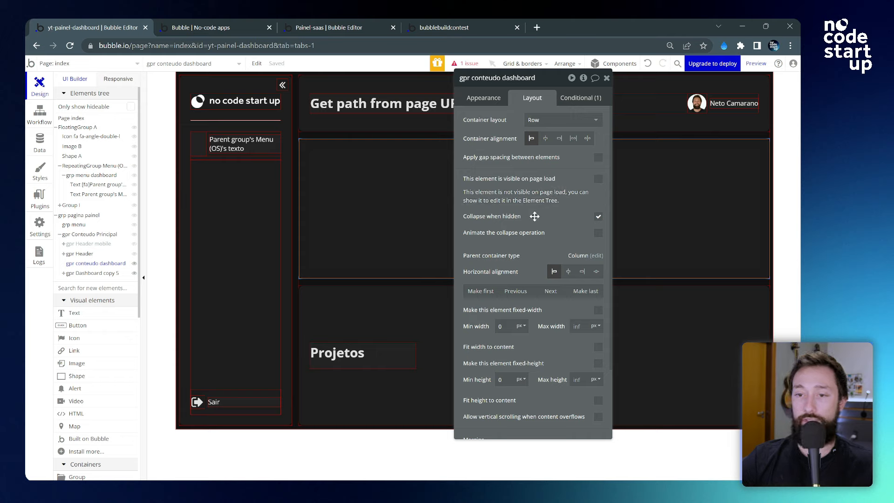
click(581, 98)
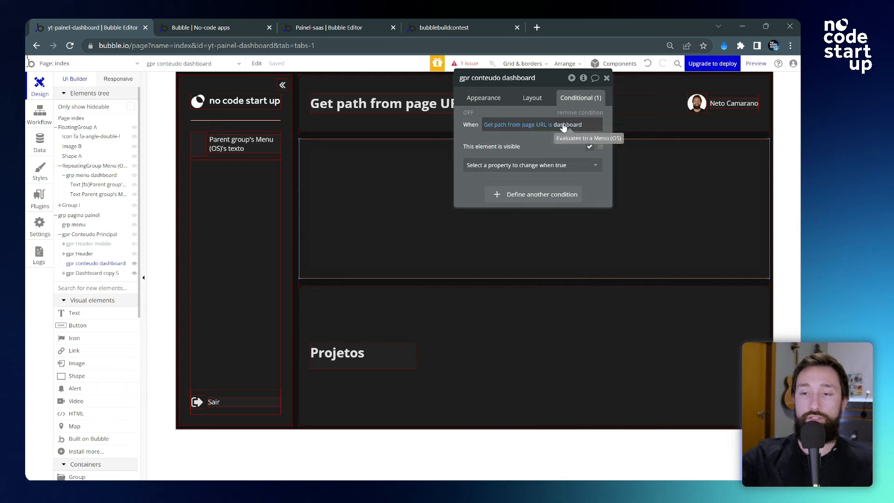
click(607, 79)
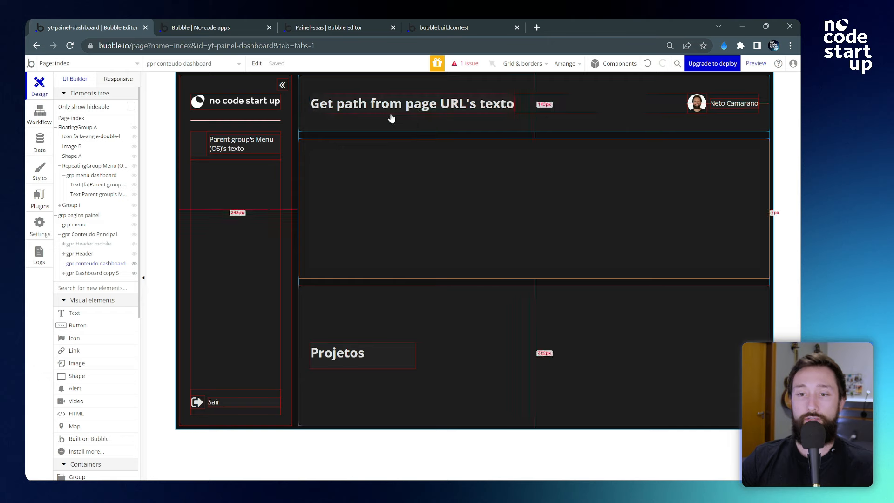
- Copy the header's dynamic title into the gpr conteudo dashboard group and center the group's container alignment
click(352, 105)
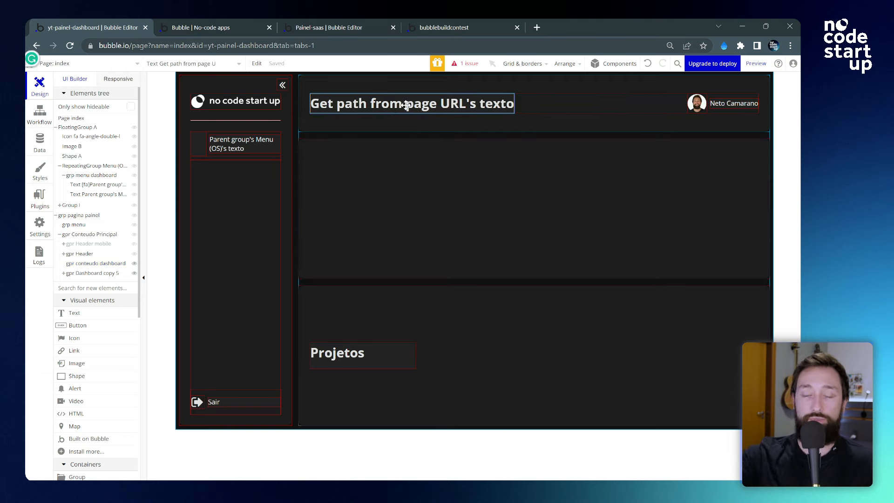
click(415, 172)
key(ctrl+v)
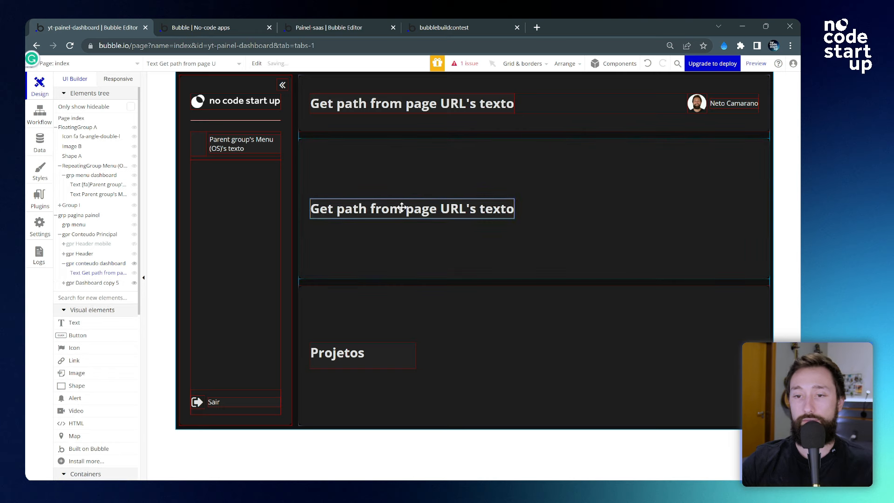
double_click(400, 207)
click(429, 146)
click(545, 140)
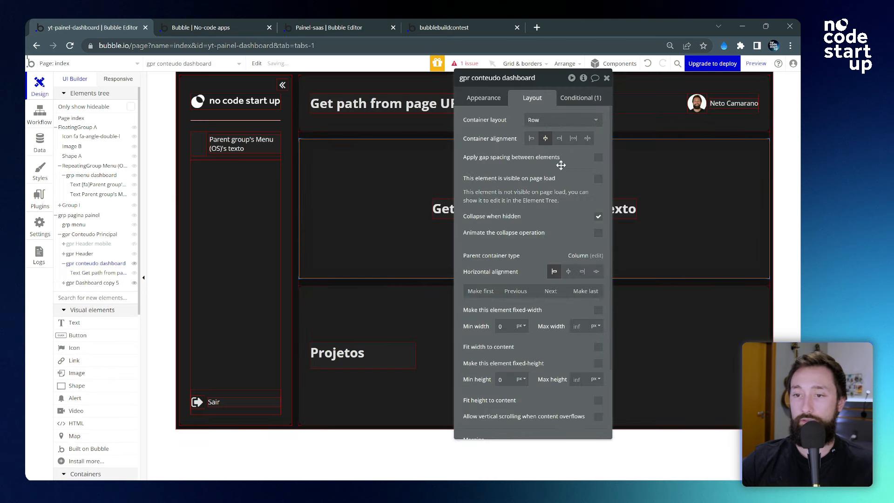
drag(570, 80, 673, 84)
click(710, 82)
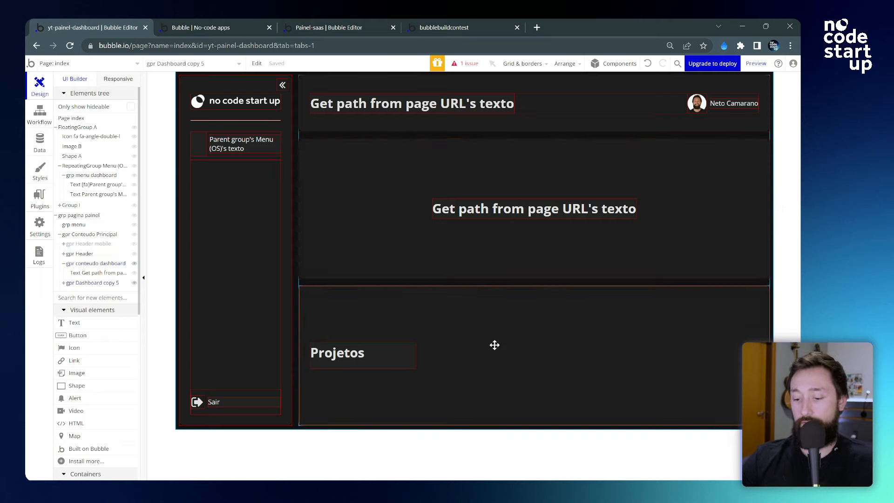
- Replace the old Projetos content group with a duplicate of gpr conteudo dashboard and open the duplicate's properties
key(Delete)
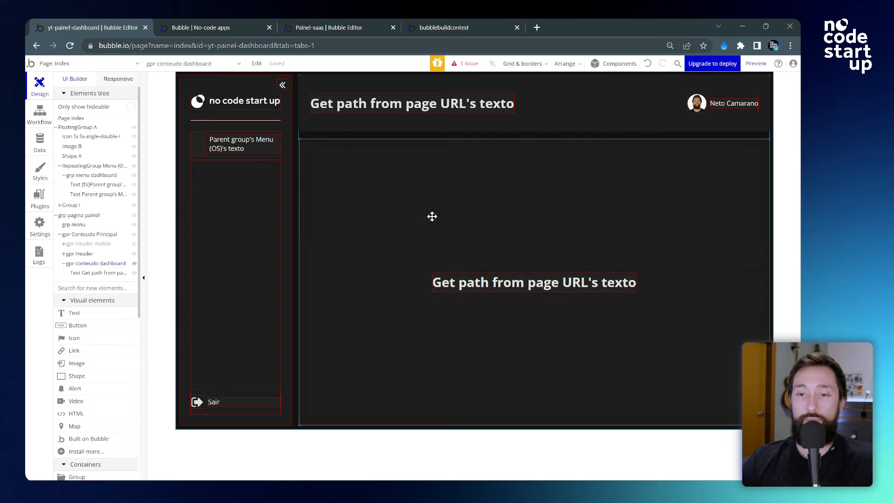
key(ctrl+c)
key(ctrl+v)
double_click(399, 315)
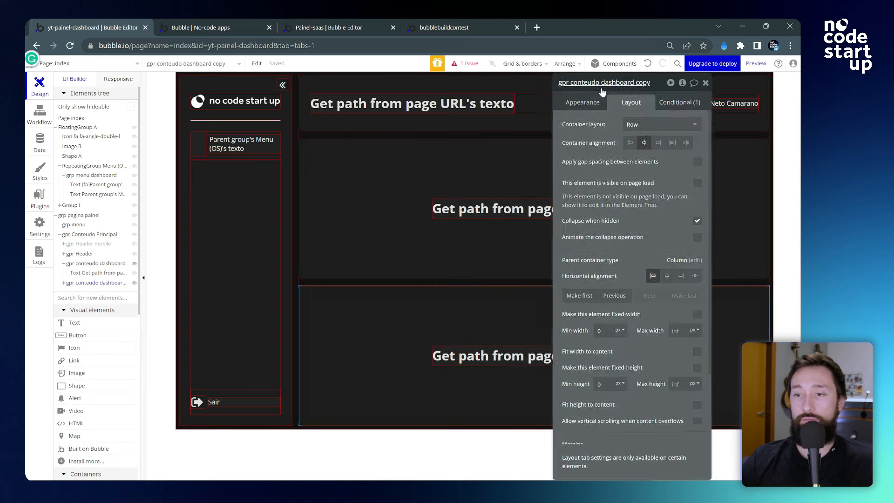
- Rename the duplicated group gpr conteudo projetos and change its visibility condition to compare the URL path with the projetos option
drag(602, 92, 271, 110)
text(projeto)
click(290, 112)
click(274, 141)
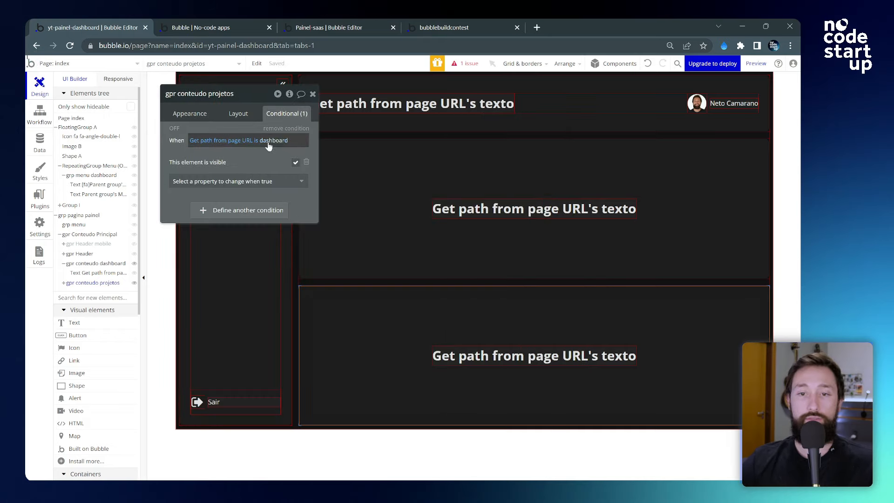
click(274, 166)
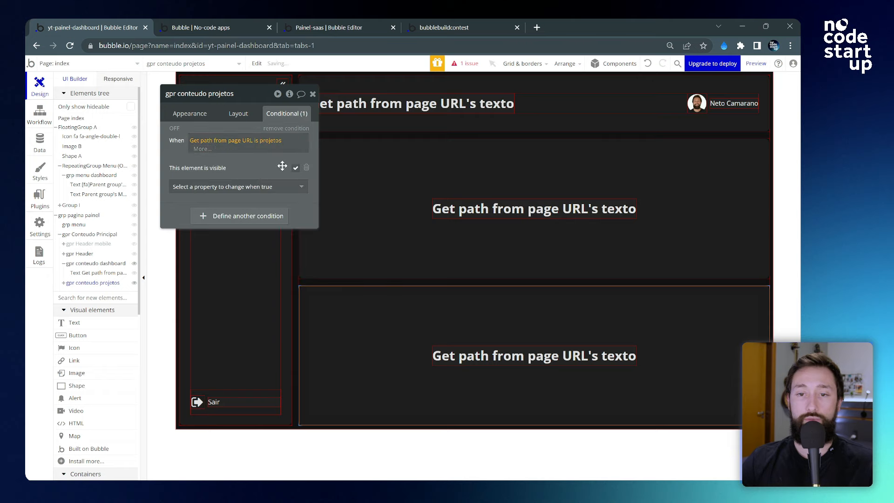
drag(282, 166, 269, 165)
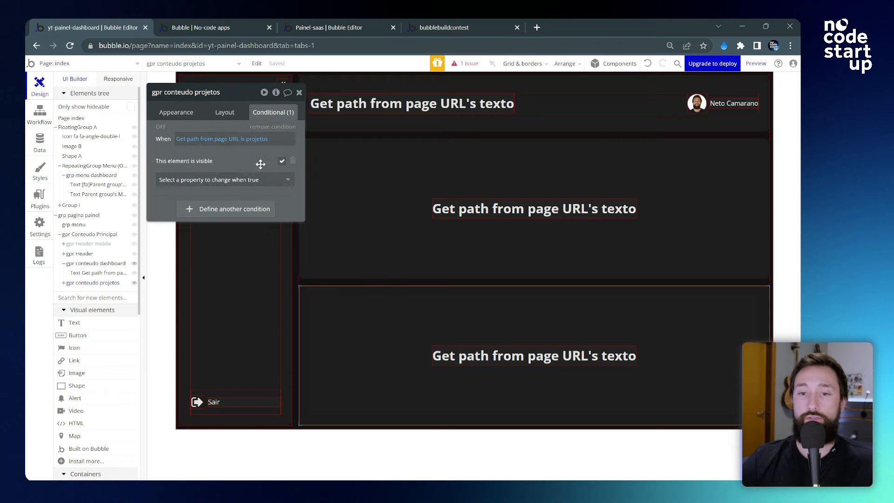
- Check the dynamic text expression of the title inside the gpr conteudo projetos group
click(517, 360)
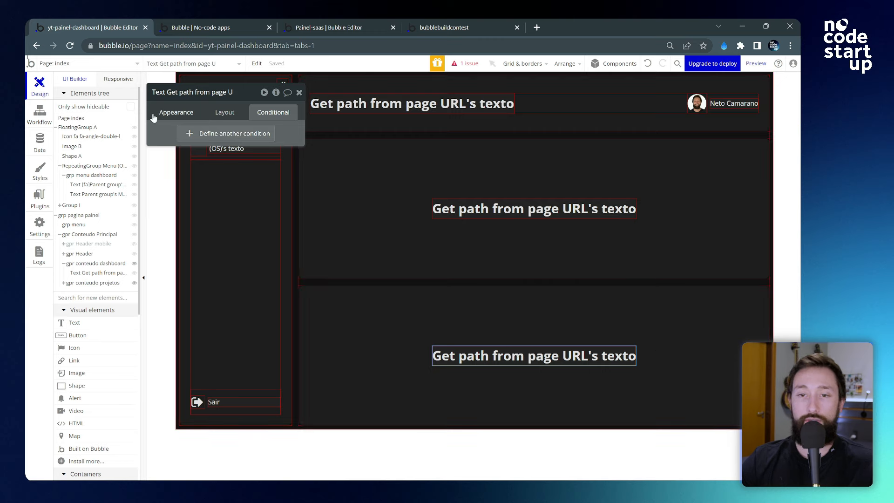
click(177, 116)
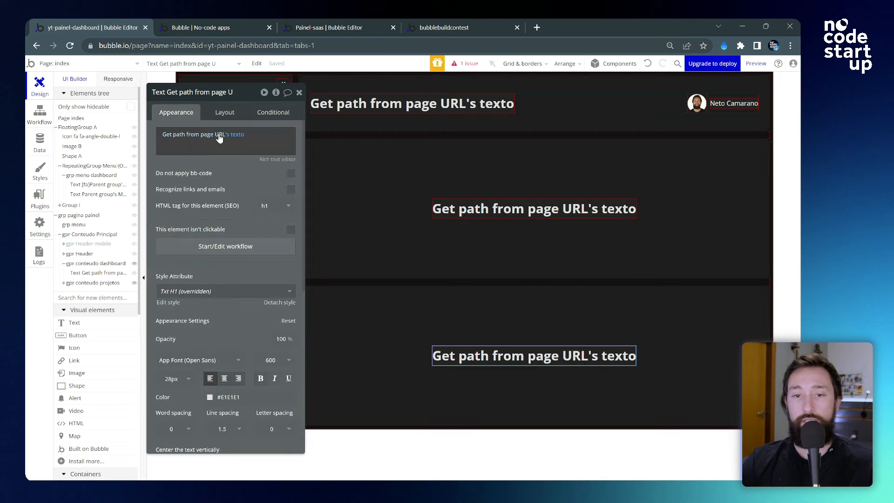
click(300, 92)
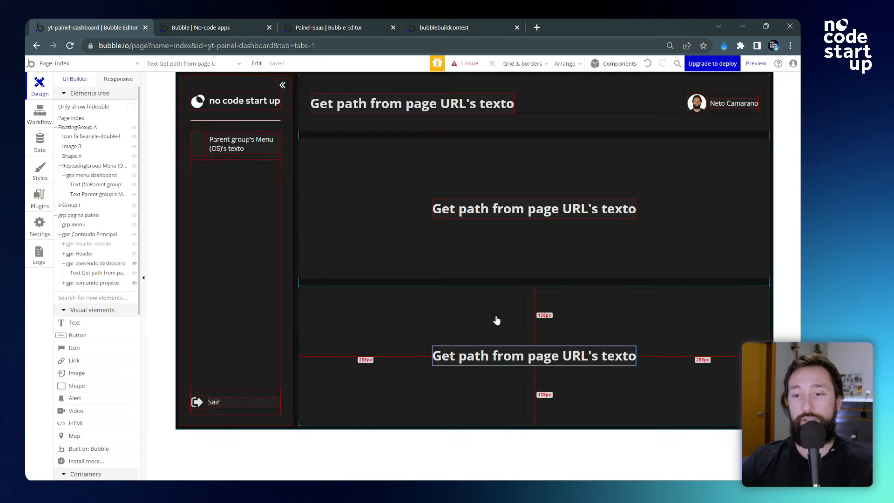
click(461, 311)
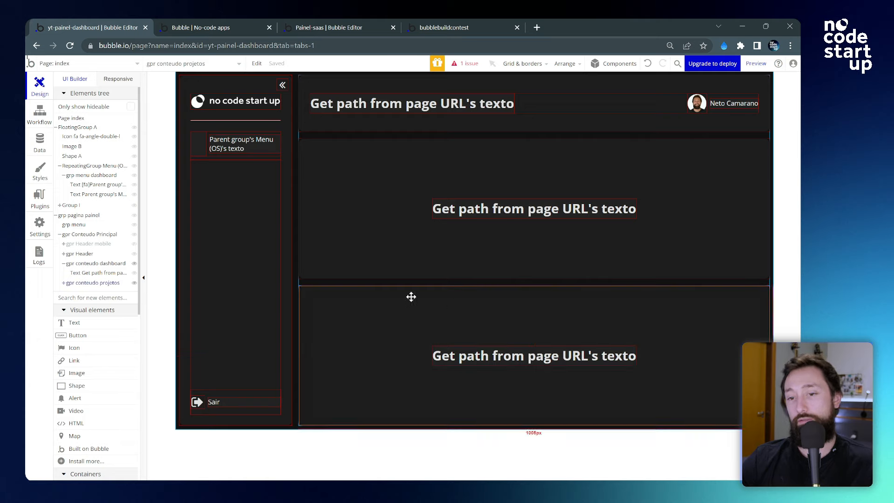
click(494, 366)
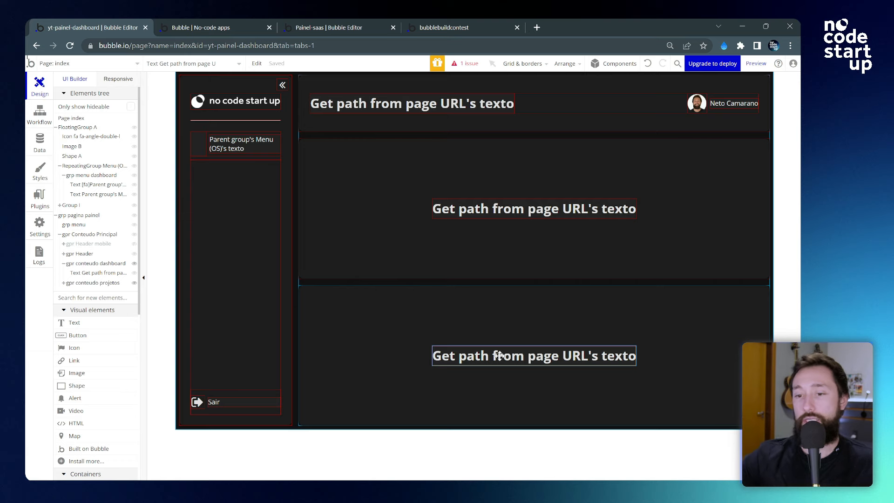
- Duplicate the gpr conteudo projetos group and rename the copy gpr conteudo historias
click(535, 321)
key(ctrl+d)
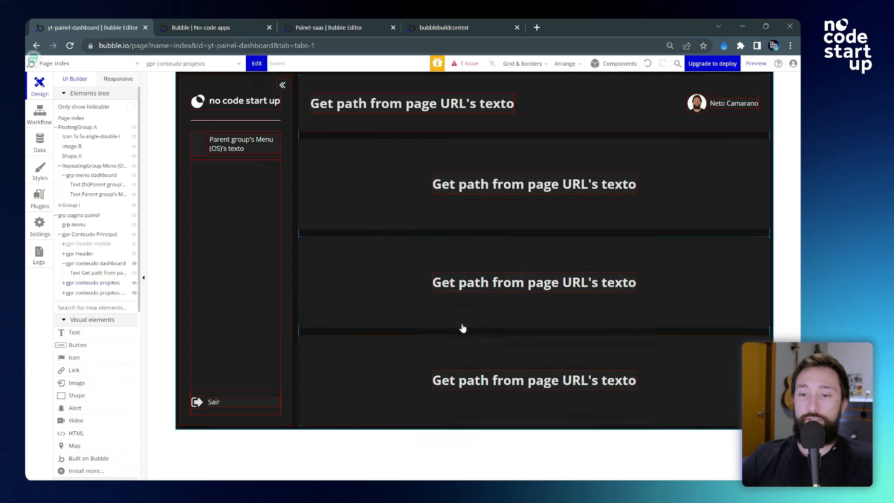
double_click(425, 351)
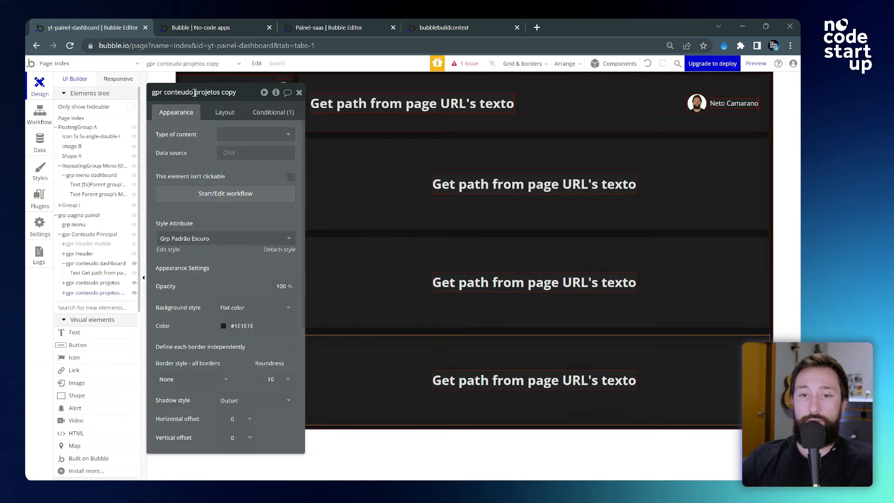
drag(192, 92, 237, 93)
key(BackSpace)
text(historia)
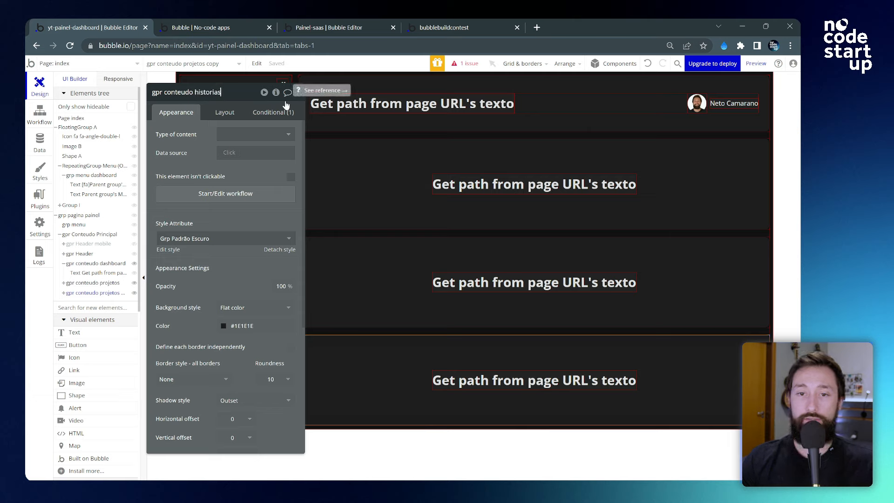
- Change the gpr conteudo historias group's visibility condition so the URL path is compared with the historias option
click(274, 112)
click(261, 139)
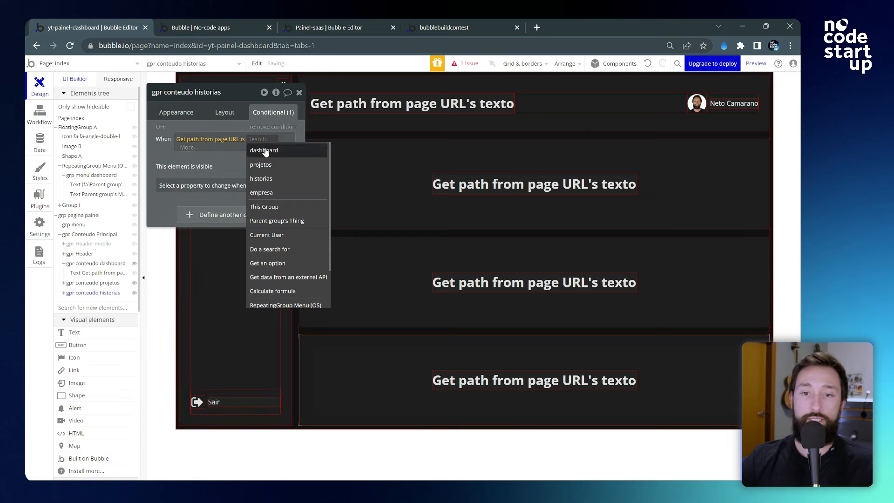
click(272, 178)
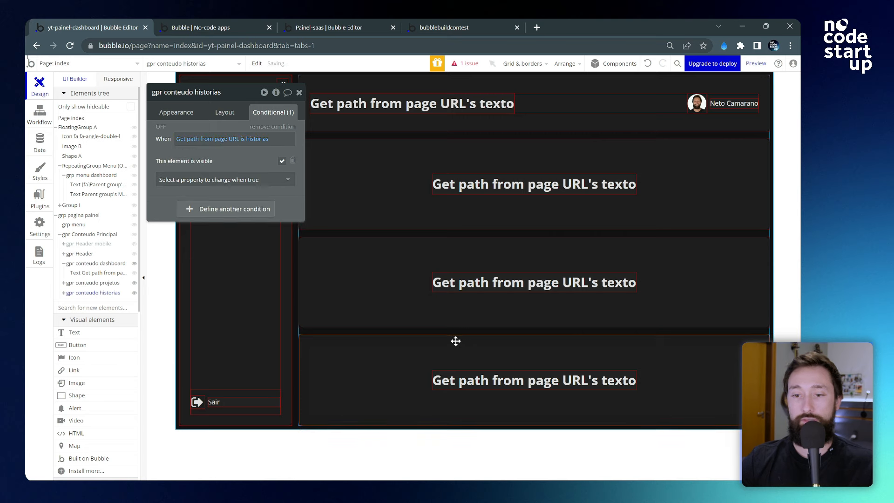
- Duplicate the gpr conteudo historias group and rename the copy gpr conteudo empresa
key(ctrl+v)
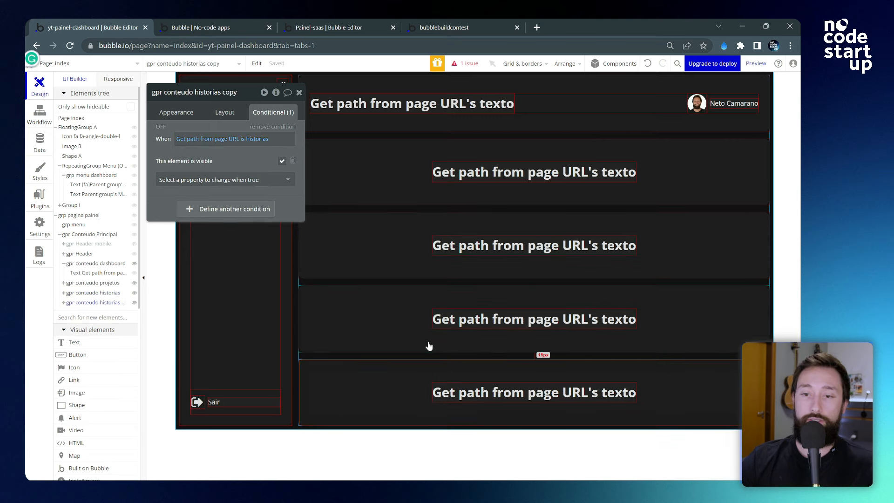
drag(194, 92, 297, 100)
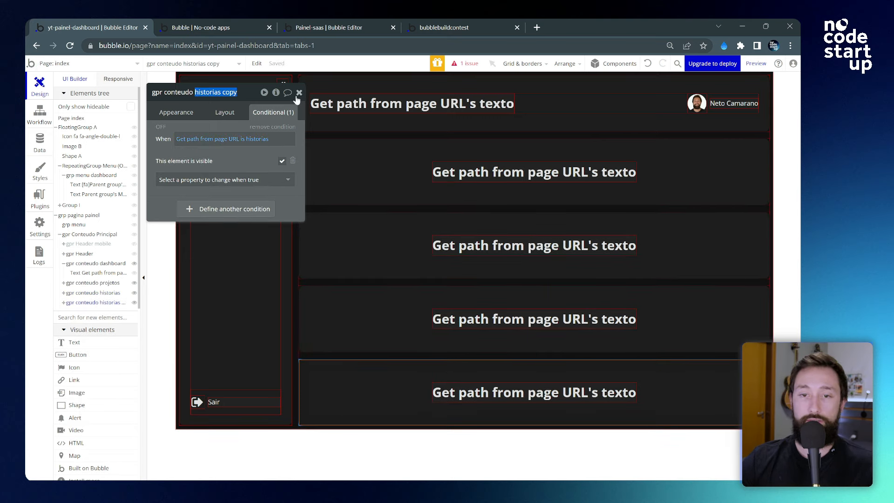
text(empresa)
- Change the gpr conteudo empresa group's visibility condition so the URL path is compared with the empresa option
click(259, 139)
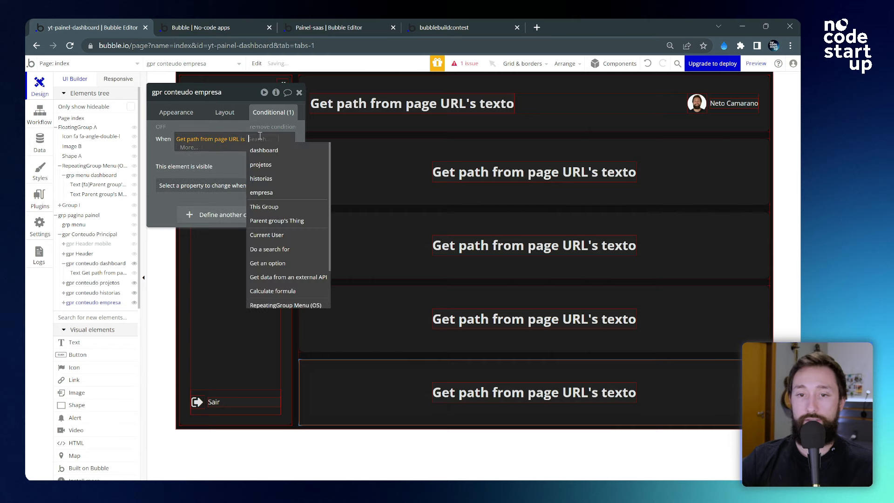
click(275, 195)
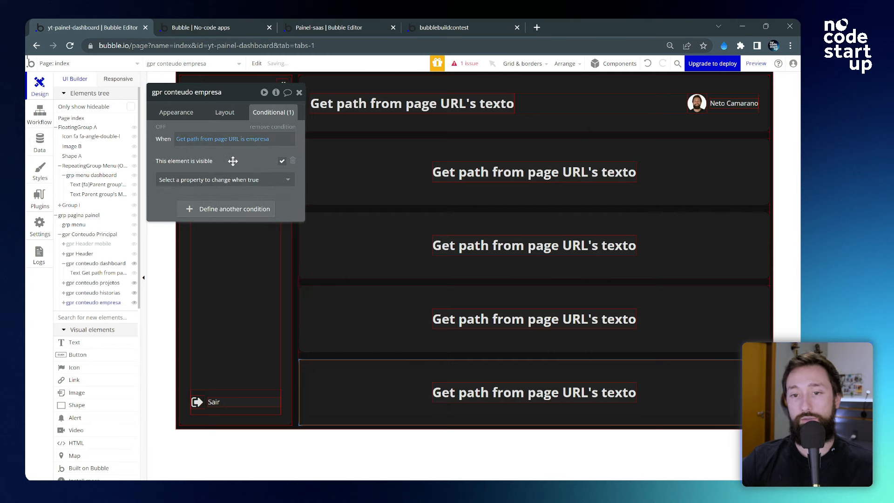
click(300, 93)
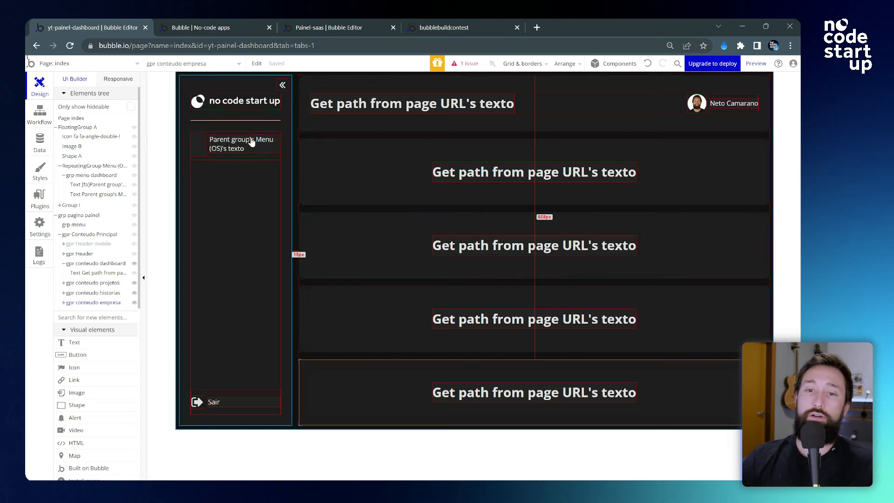
- Remove the incomplete font color condition from the icon text in the menu's repeating group
click(281, 138)
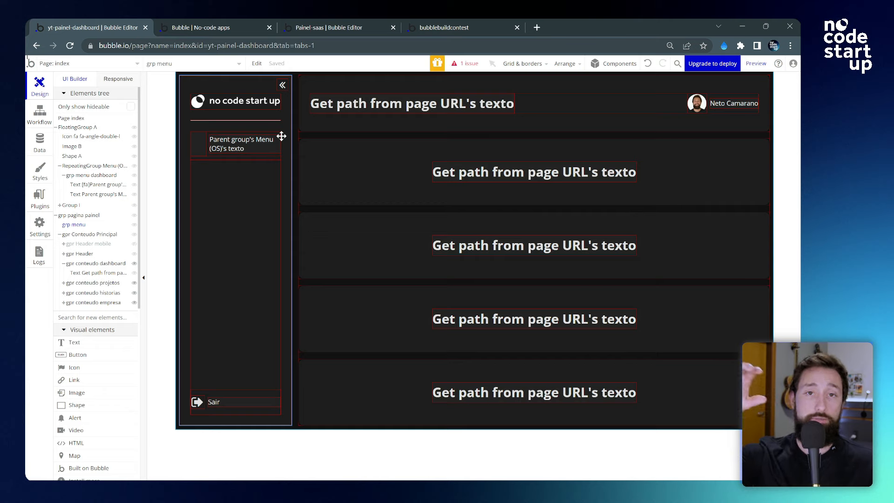
click(96, 185)
drag(300, 96, 470, 108)
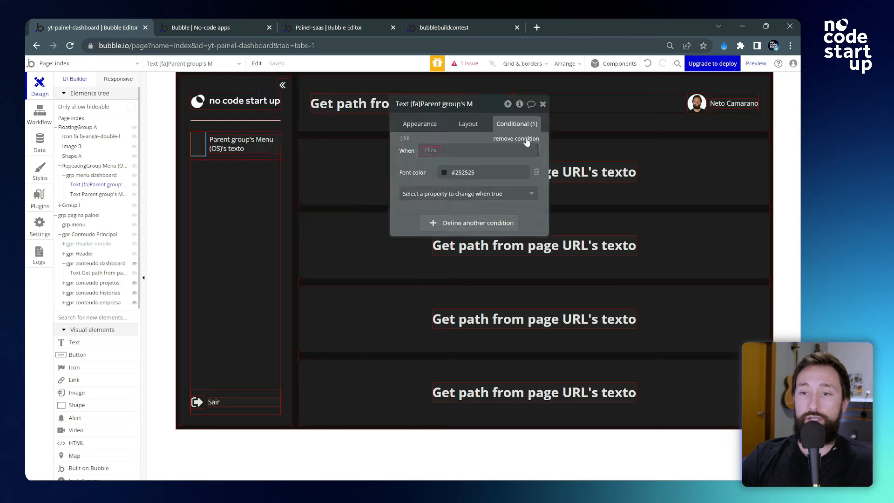
click(523, 141)
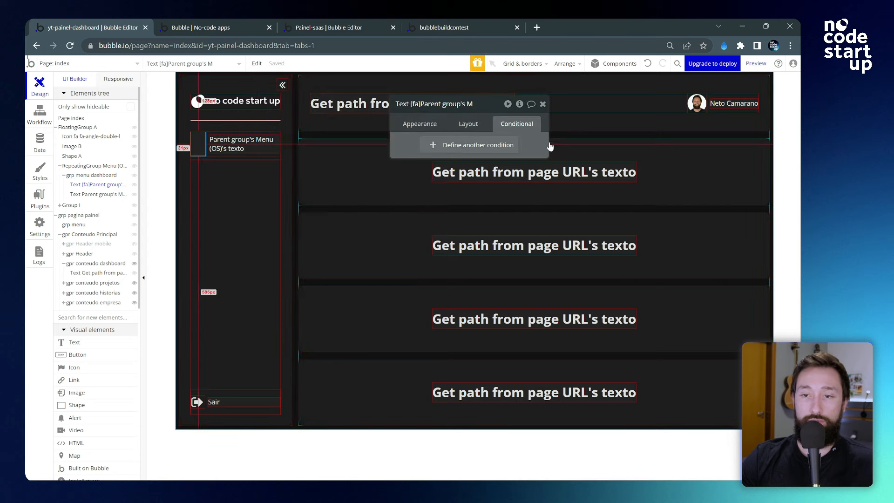
- Add a condition to the menu icon text that starts with the page URL path, using Menu (OS) as its data type
click(480, 147)
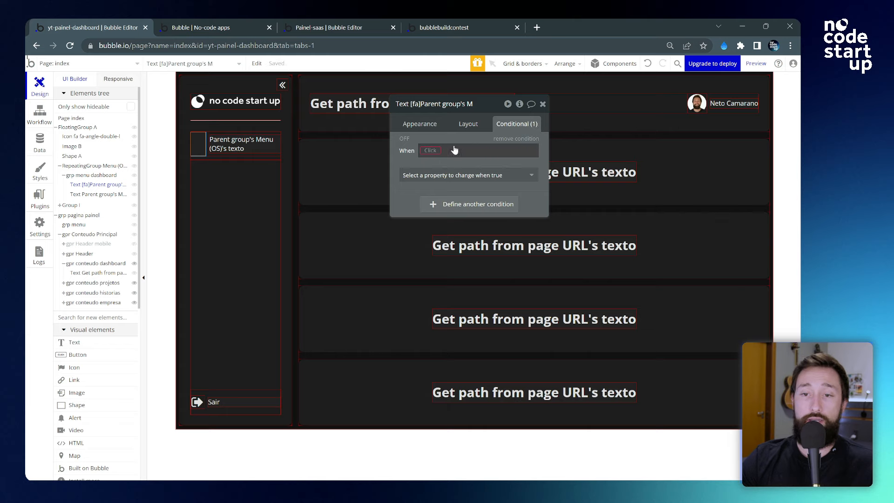
click(438, 150)
text(get)
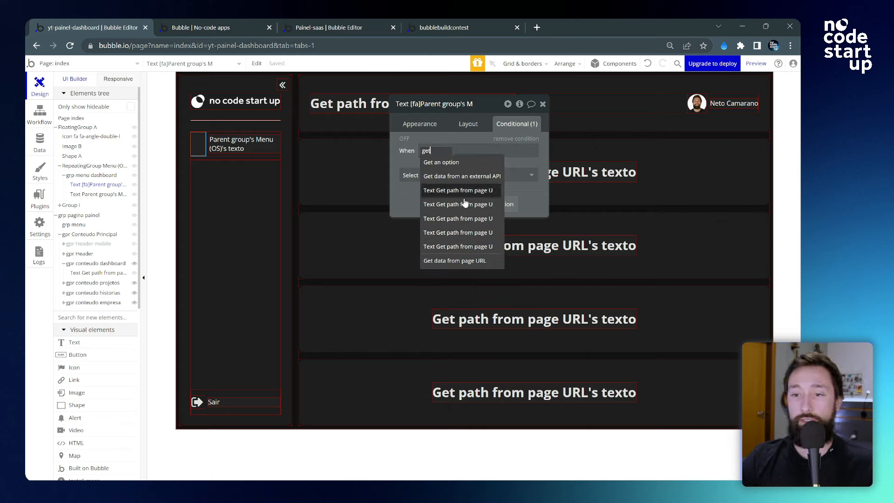
click(454, 261)
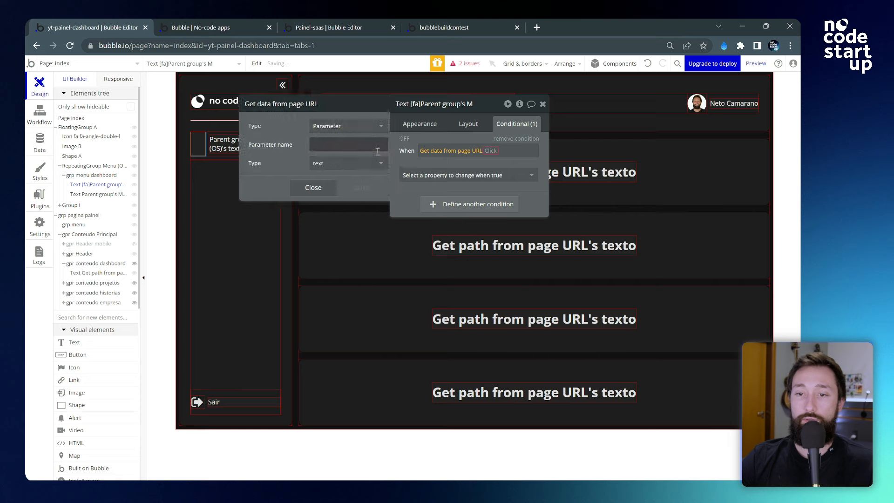
click(335, 126)
click(310, 154)
click(335, 144)
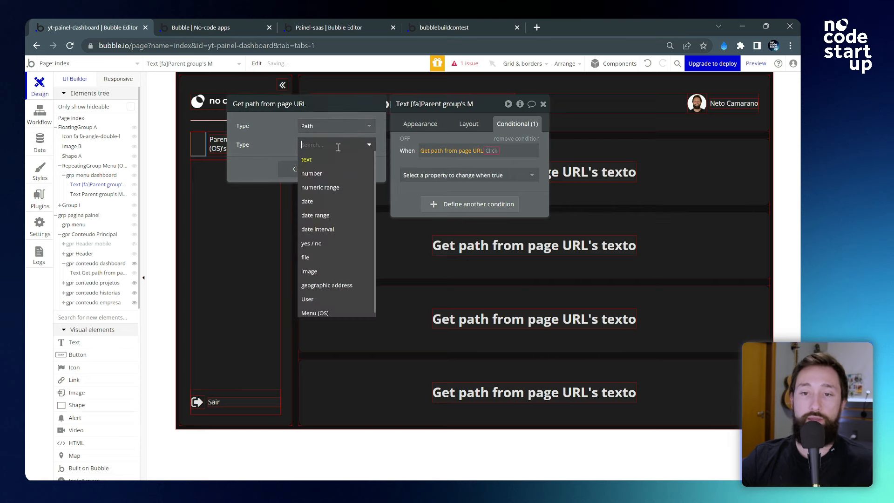
text(men)
click(316, 160)
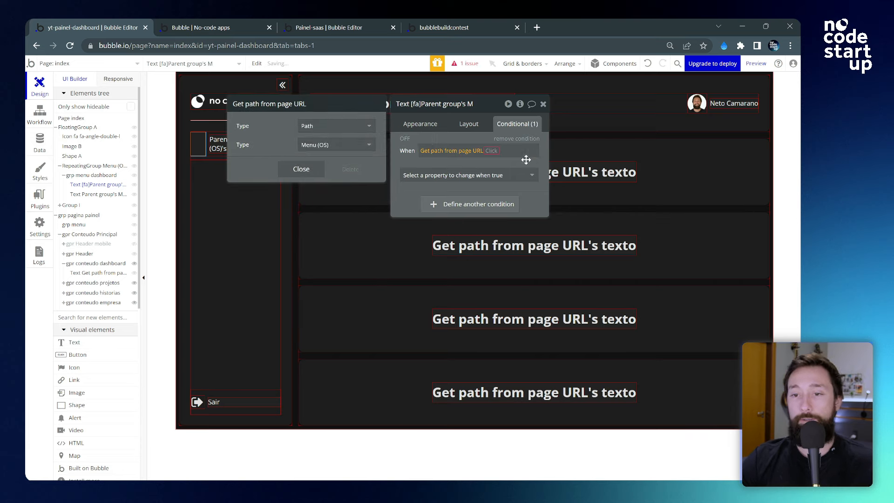
- Complete the icon's condition so the URL path is compared with Parent group's Menu (OS)
click(493, 150)
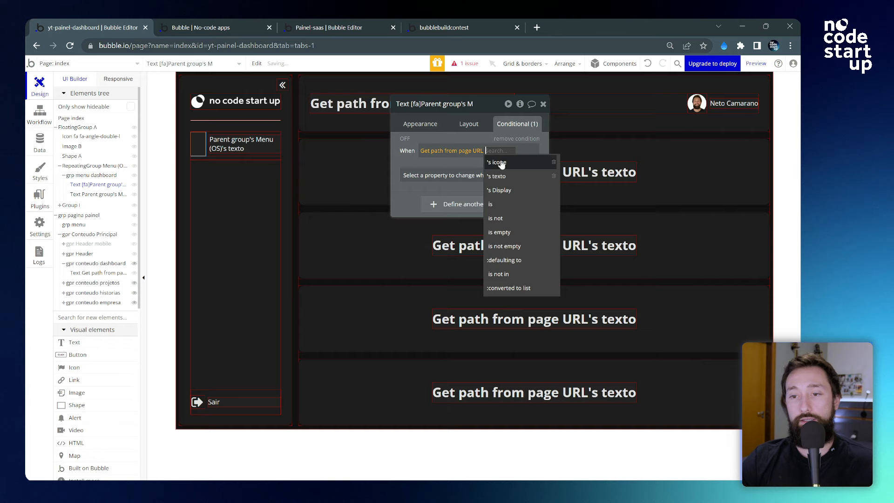
click(506, 207)
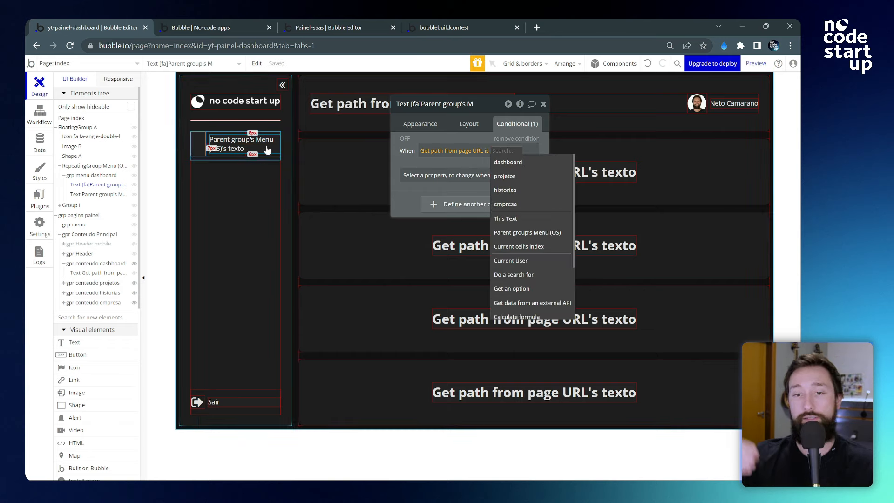
click(547, 235)
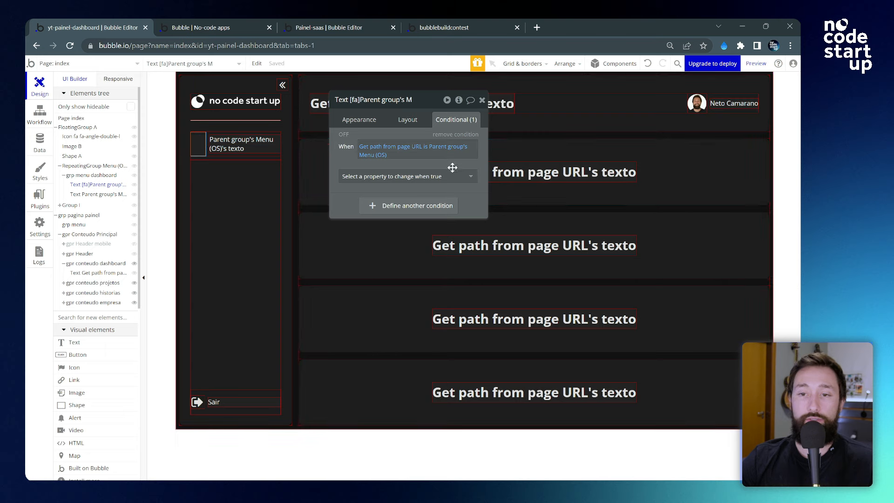
- Make the icon's condition set the font color to #1DF3D0 when true
click(470, 176)
text(colo)
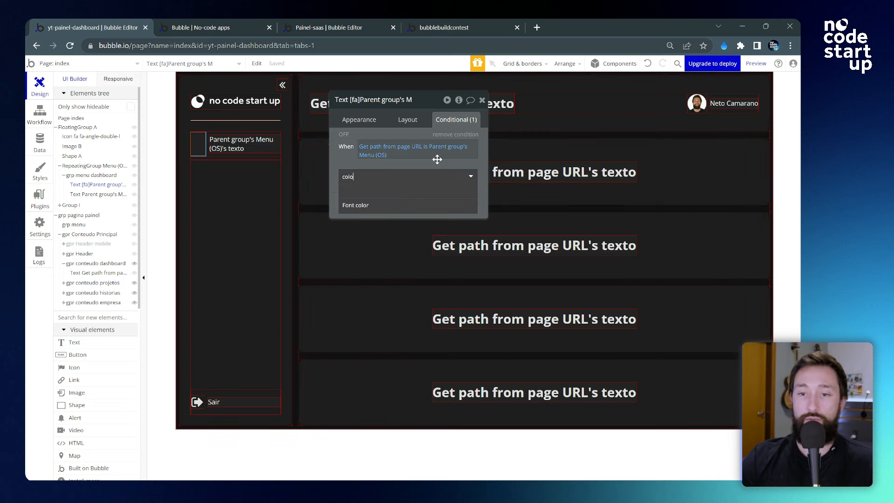
click(379, 205)
key(ctrl+a)
text(#1DF3D0)
click(341, 166)
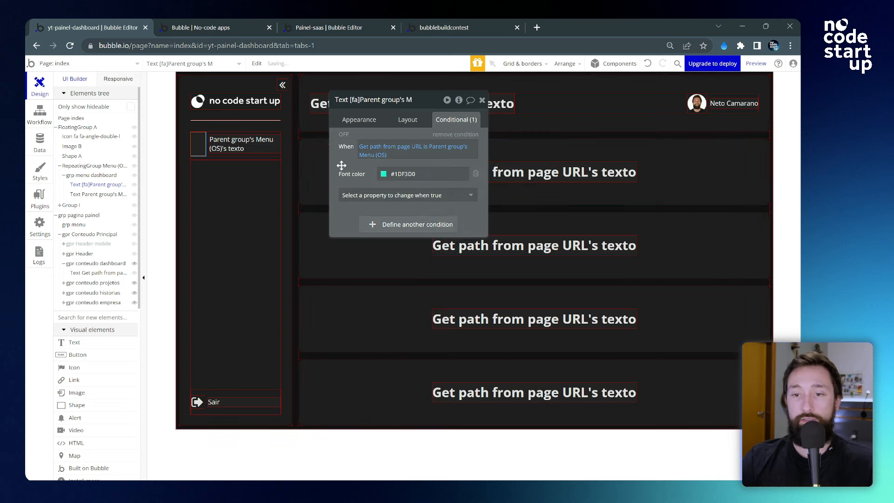
drag(342, 166, 315, 208)
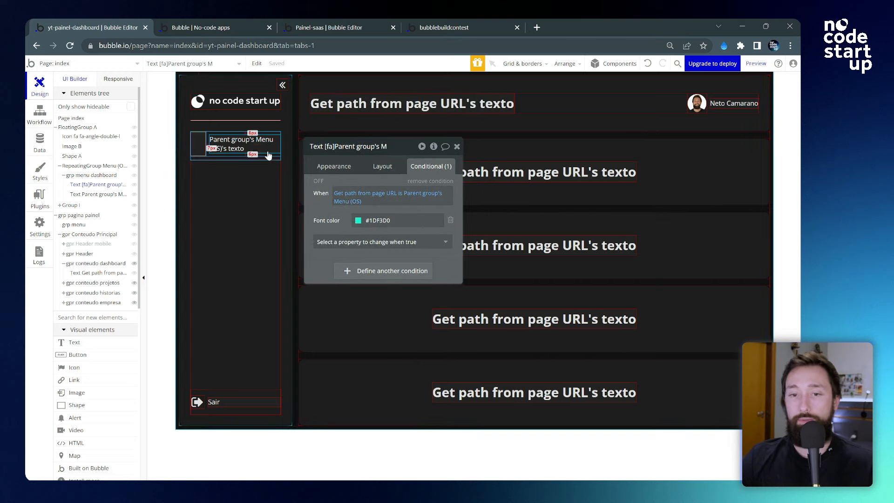
- Copy the icon's URL path condition expression into a new condition on the menu label text beside it
right_click(361, 201)
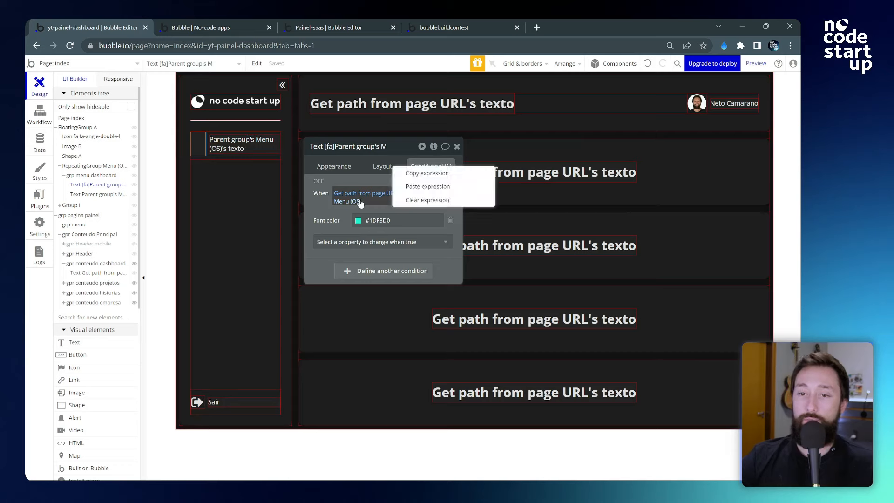
click(427, 177)
click(260, 145)
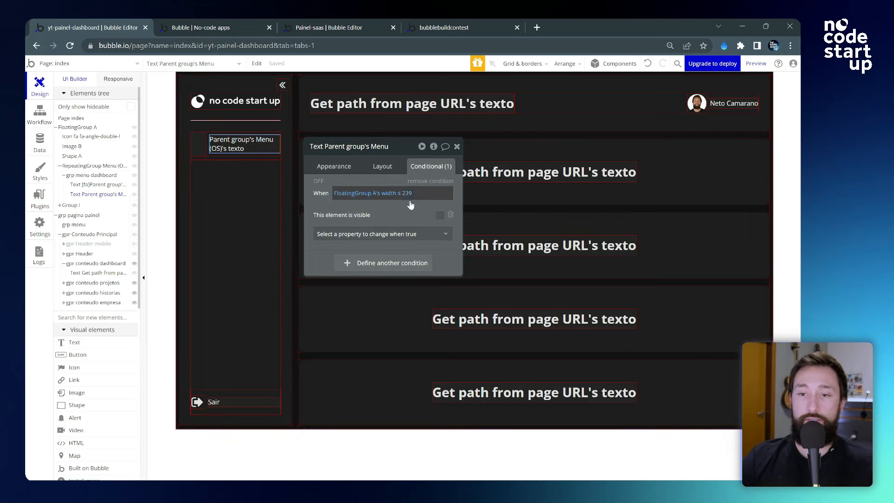
drag(398, 214, 435, 147)
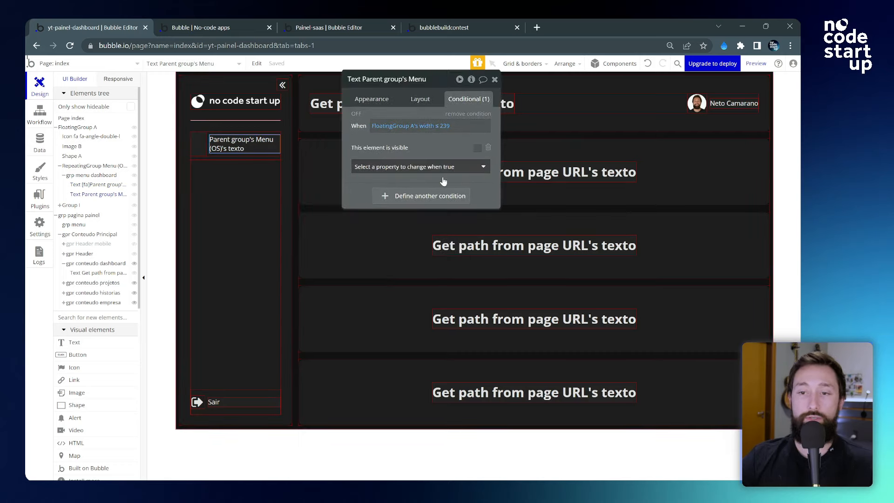
click(428, 197)
right_click(385, 197)
click(455, 186)
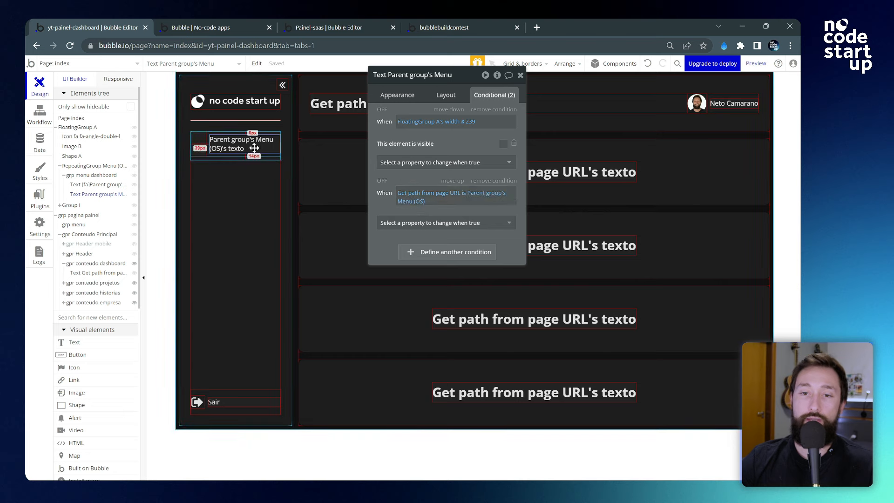
- Make the menu label's new condition set the font color to #1DF3D0, and close its properties
click(461, 222)
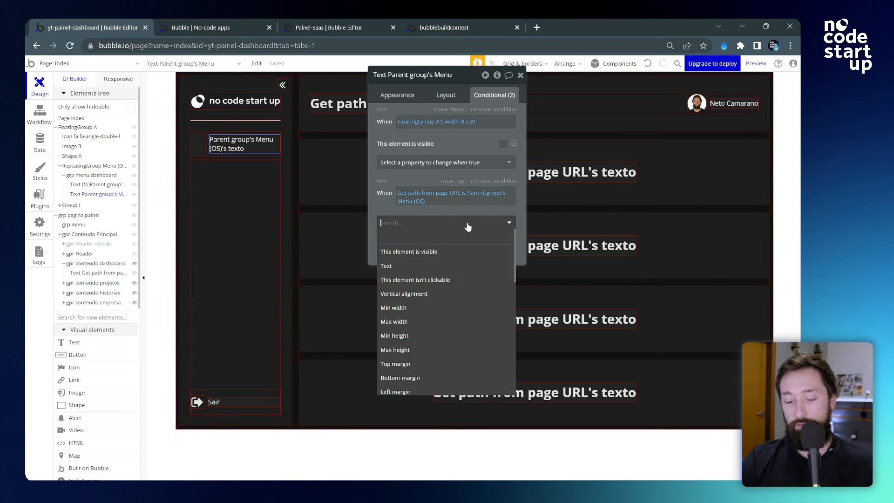
text(colo)
click(441, 251)
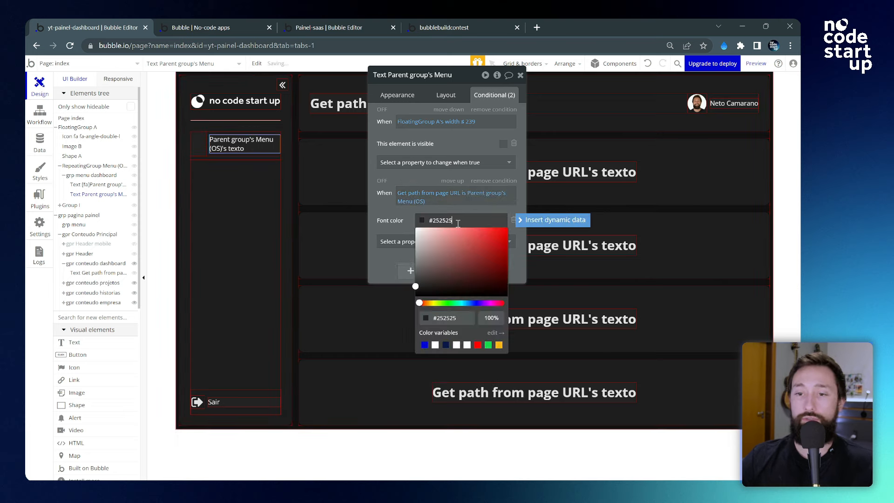
key(ctrl+v)
click(402, 227)
drag(391, 211, 332, 218)
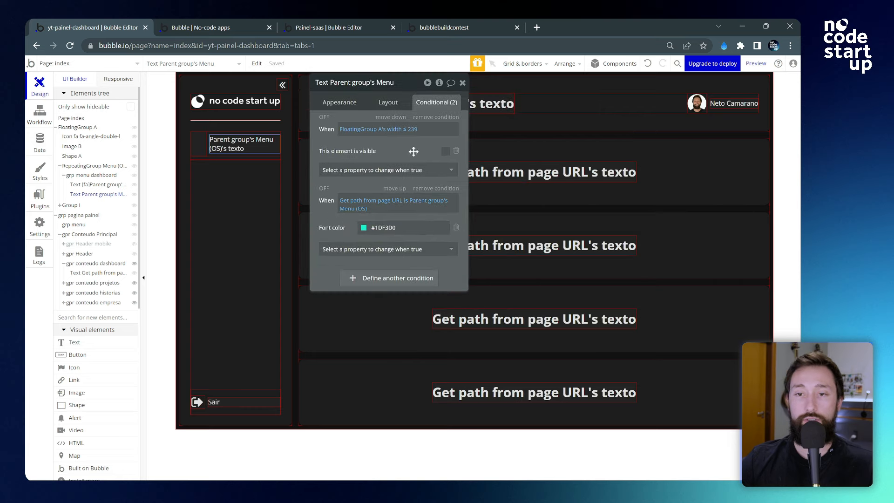
click(461, 82)
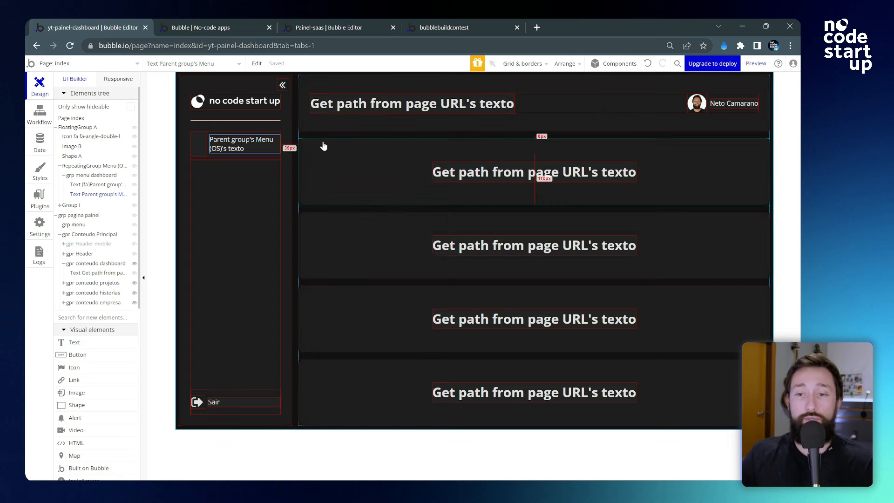
- Switch to the app preview and test the menu by opening Dashboard, checking its header and content titles, and choosing Histórias
click(200, 27)
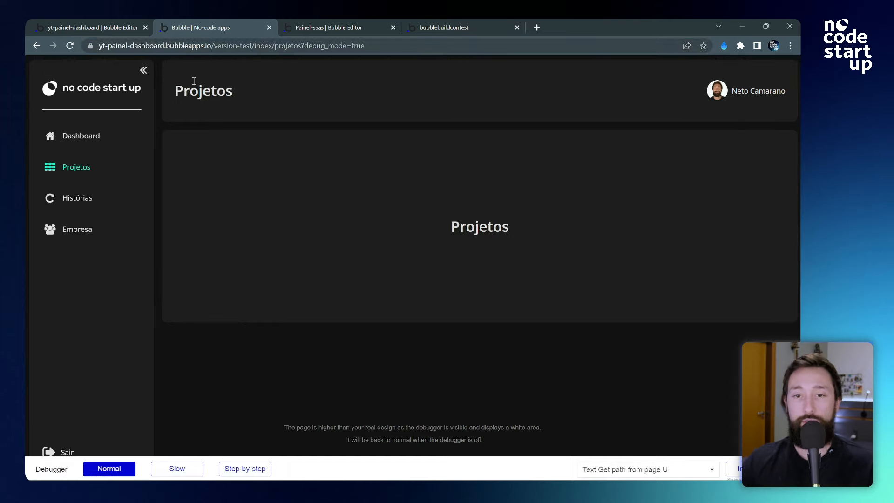
double_click(176, 88)
click(63, 137)
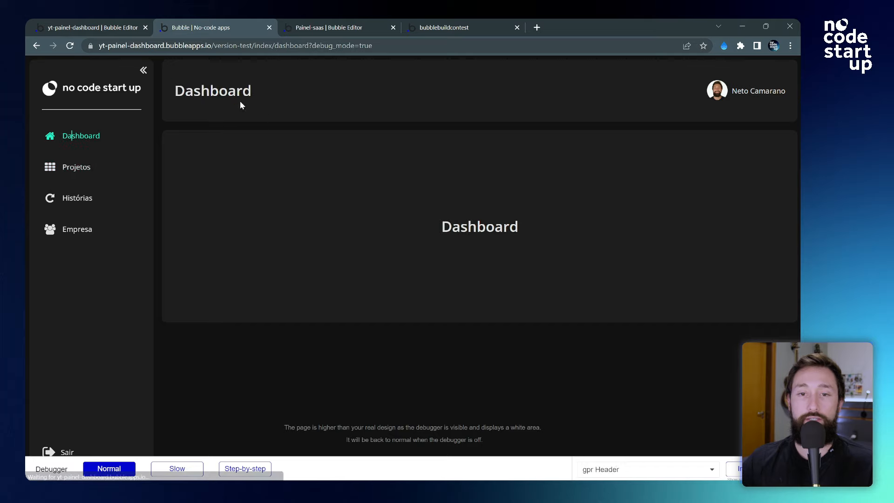
double_click(218, 91)
double_click(489, 227)
click(56, 199)
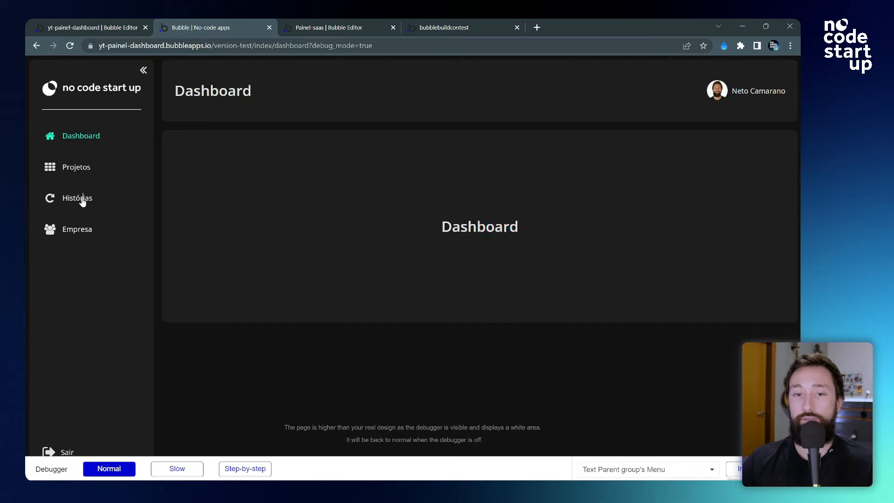
- Open the Empresa page in the app preview and switch back to the yt-painel-dashboard editor
click(81, 228)
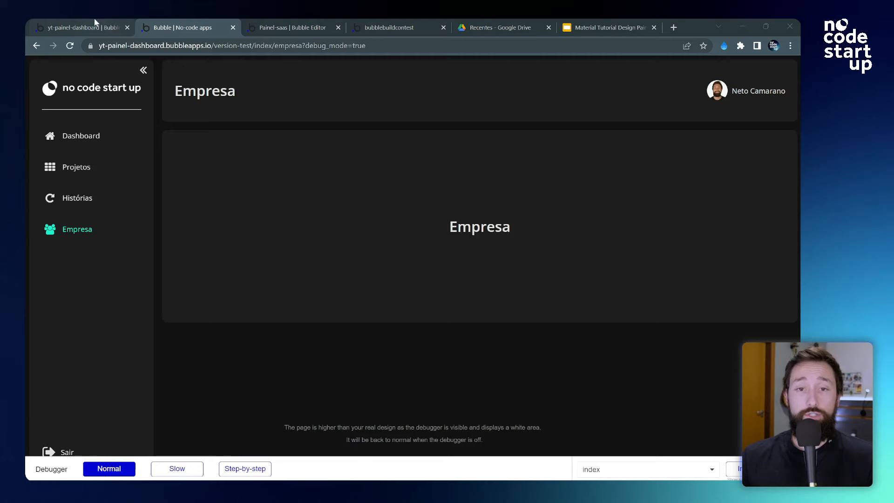
mouse_move(91, 21)
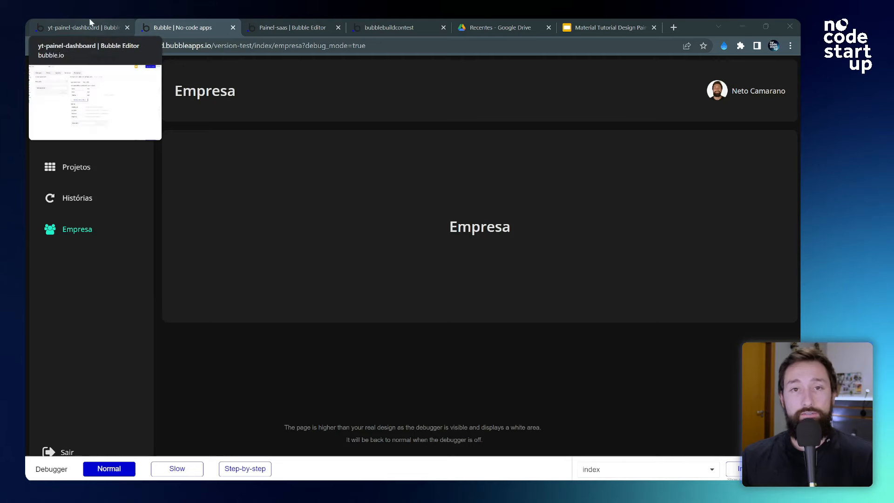
click(64, 23)
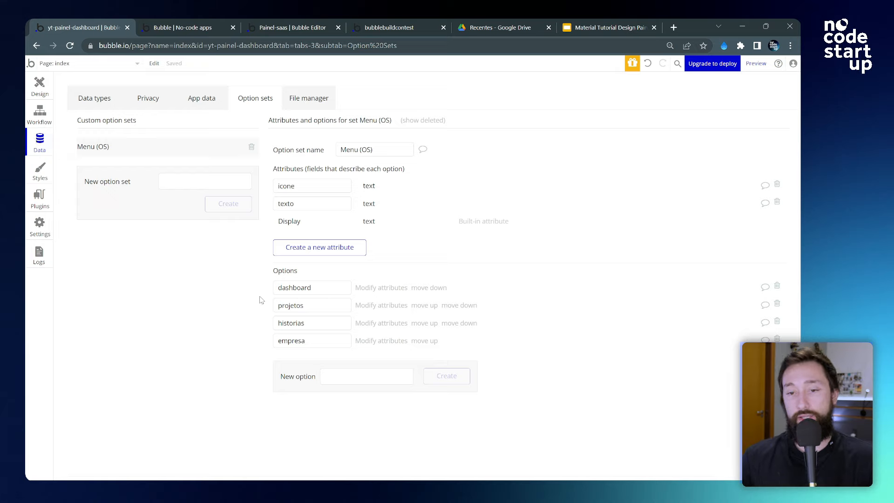
- Review the dashboard, projetos, historias and empresa options of the Menu (OS) option set
click(321, 293)
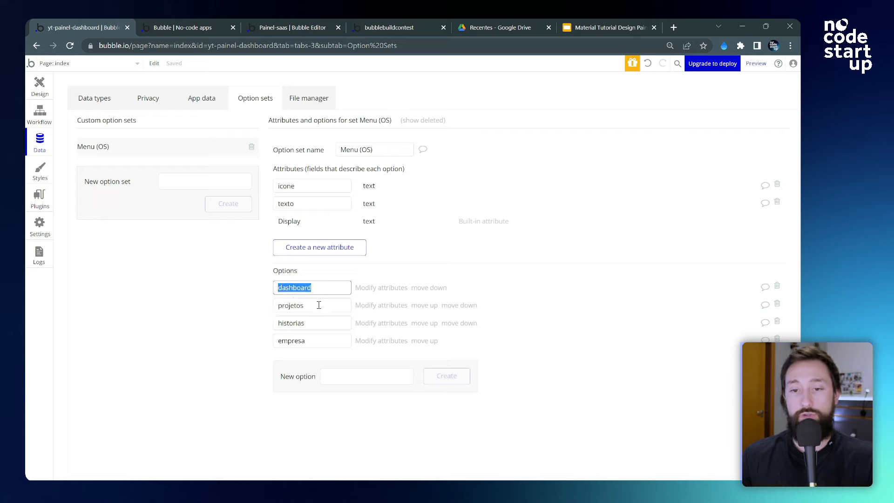
click(319, 305)
click(327, 323)
click(326, 341)
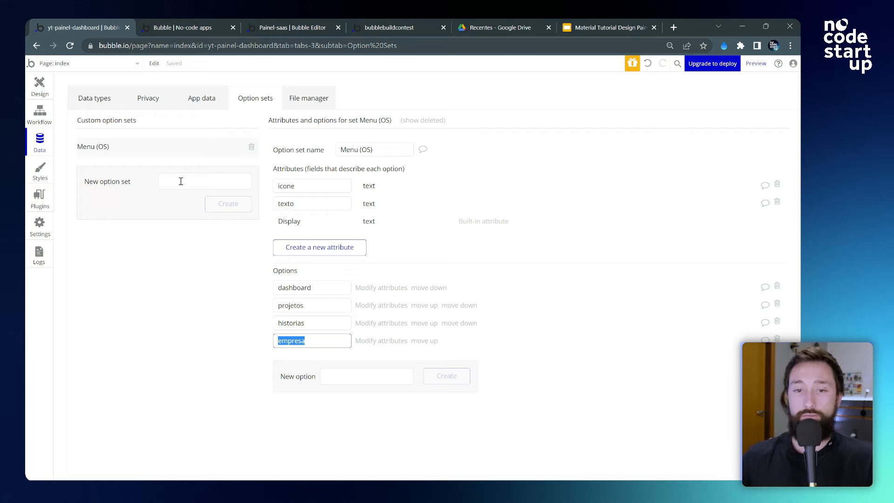
- Create a new option set named SubMenu (OS)
click(180, 182)
text(Su)
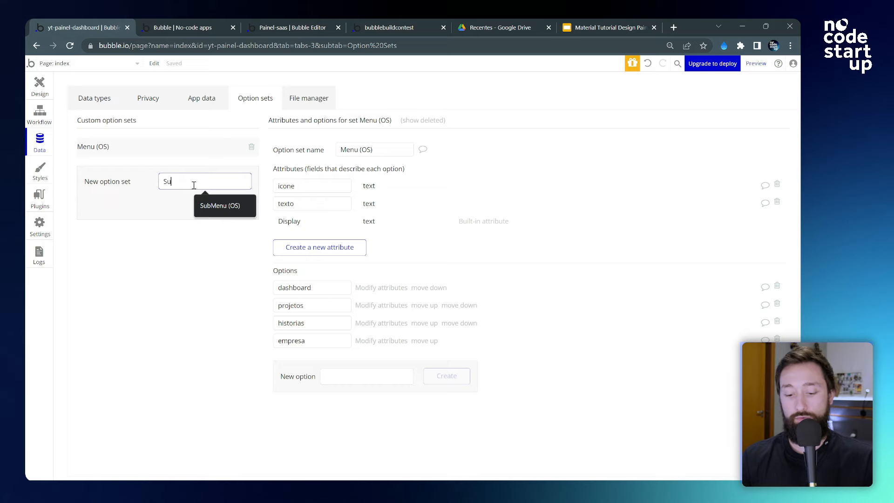
text(bMenu)
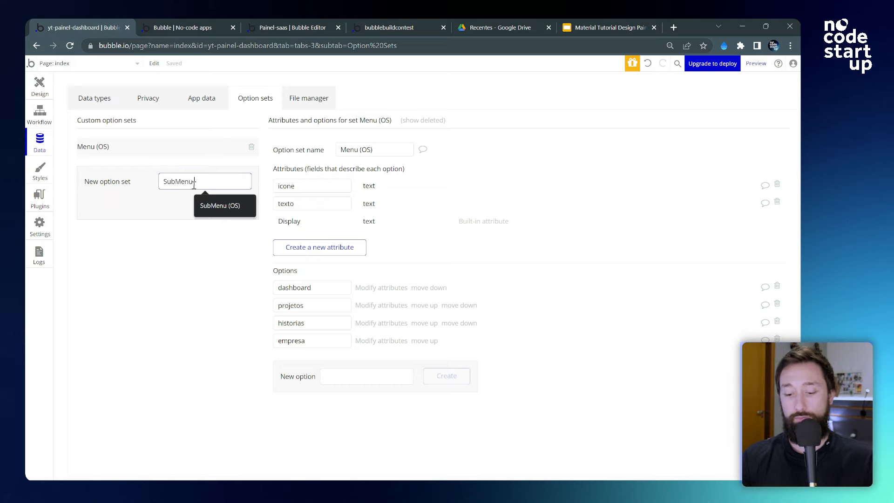
text( (OS))
key(Return)
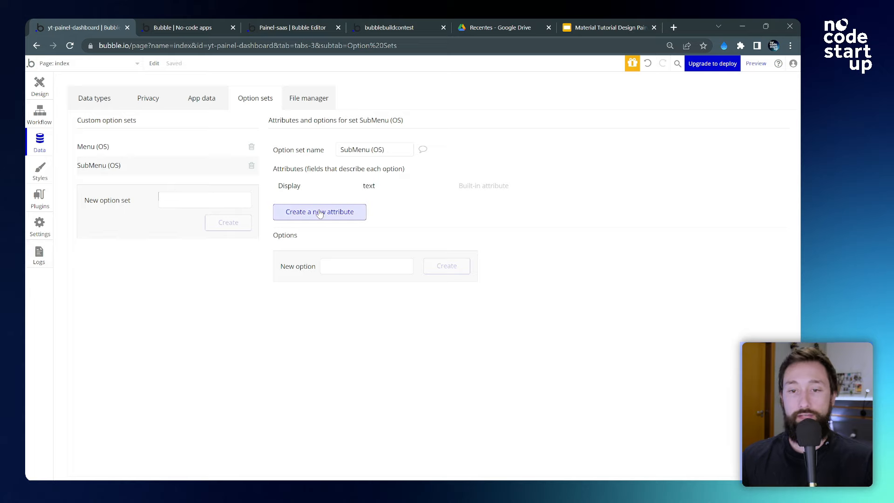
- Add an attribute named texto of type text to the SubMenu (OS) option set
click(319, 212)
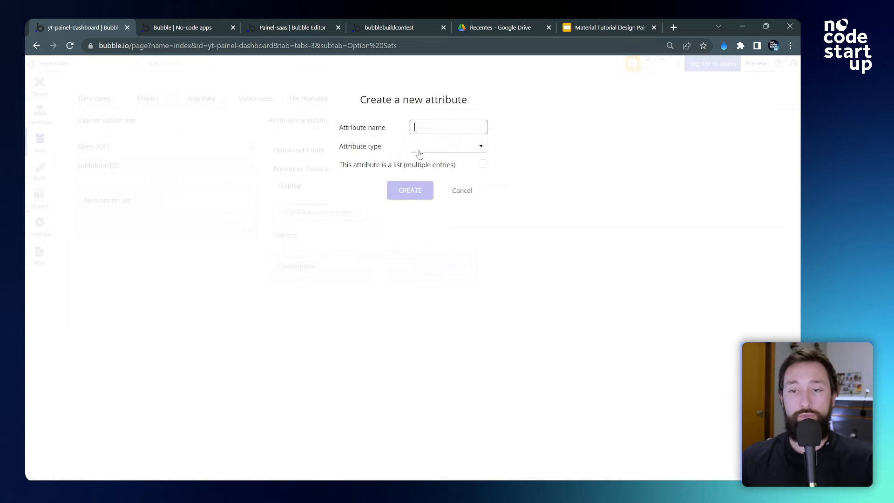
text(texto)
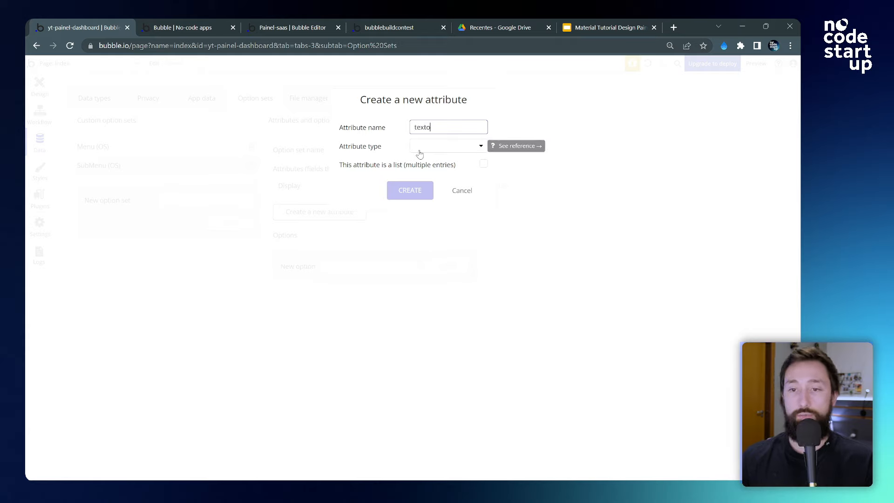
click(429, 146)
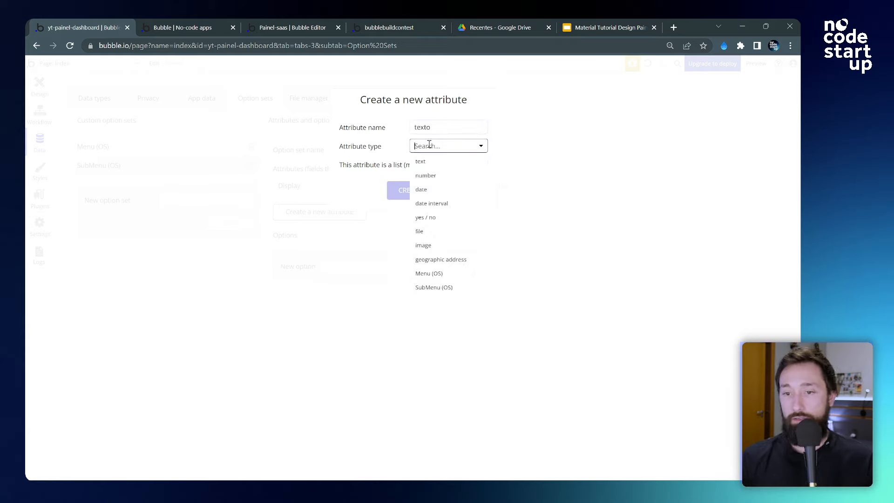
click(428, 160)
click(414, 190)
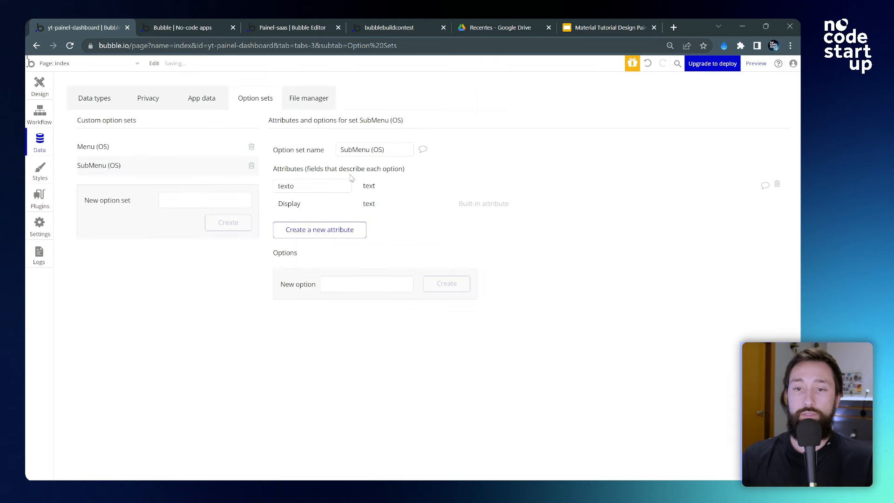
- Create the options dados and colaboradores in the SubMenu (OS) option set
click(359, 290)
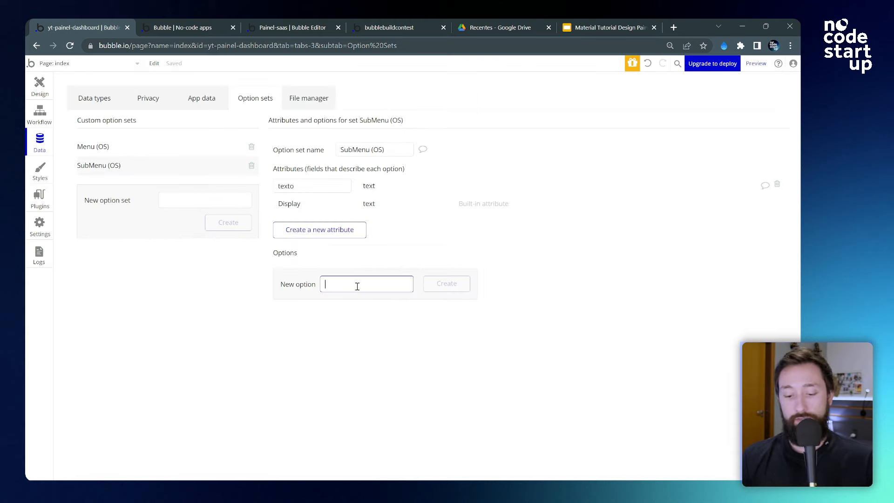
text(dados)
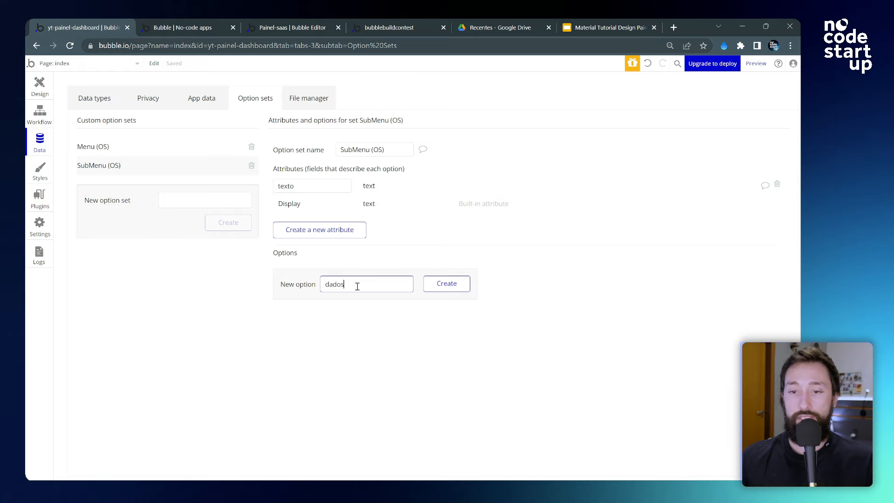
click(428, 285)
click(360, 304)
text(colabor)
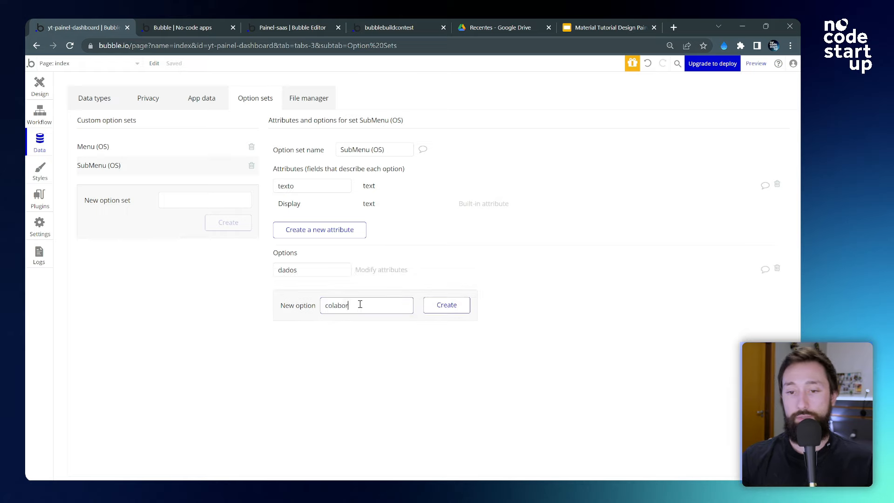
text(adores)
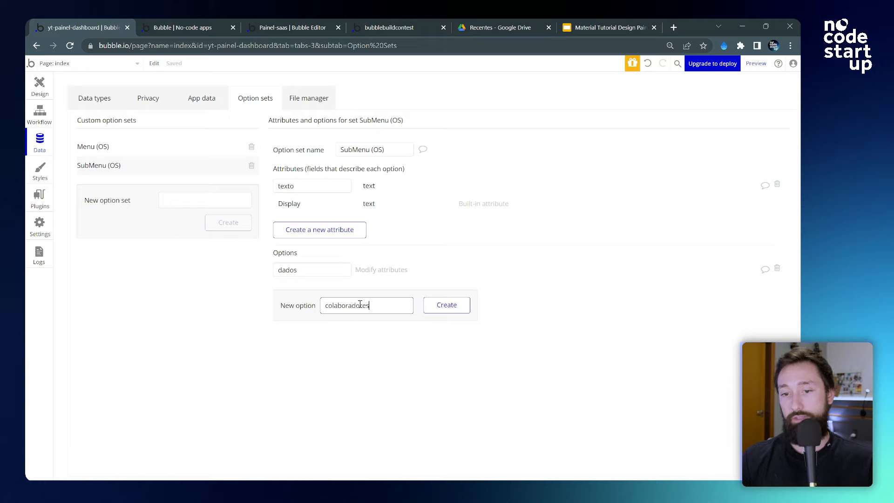
key(Return)
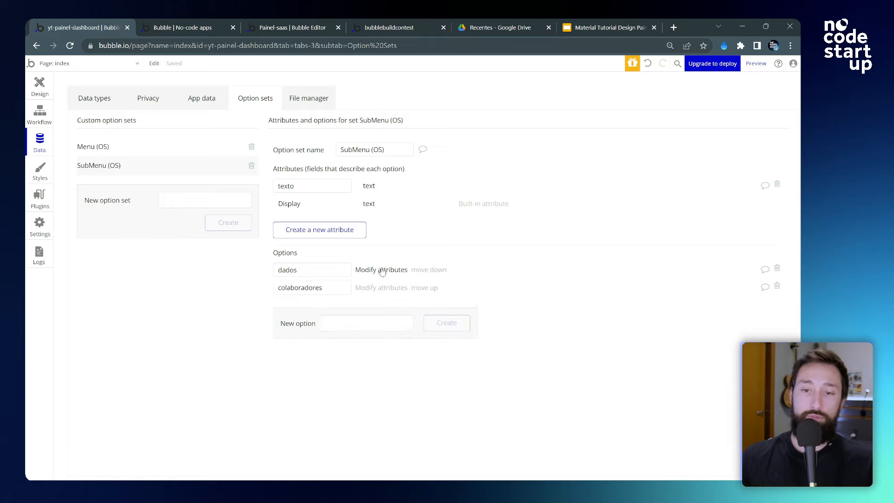
- Set the Texto attribute to Dados for the dados option and Colaboradores for the colaboradores option, saving each
click(382, 270)
click(341, 110)
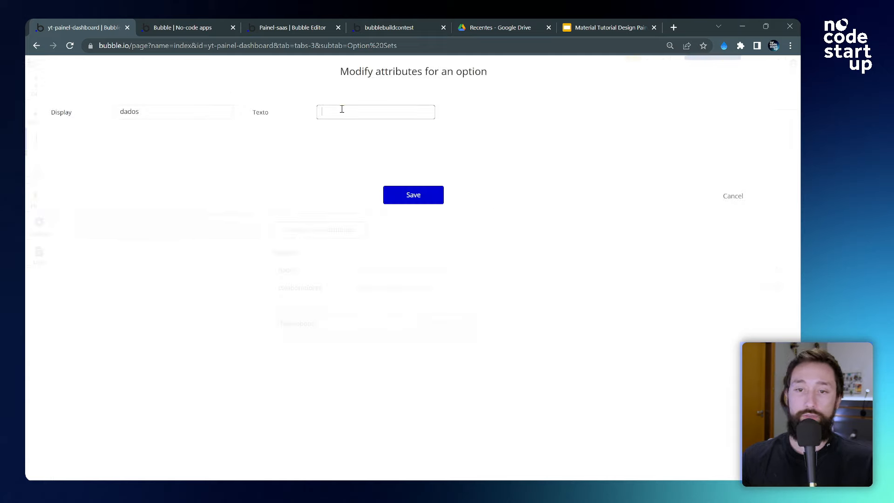
text(Dados)
click(422, 199)
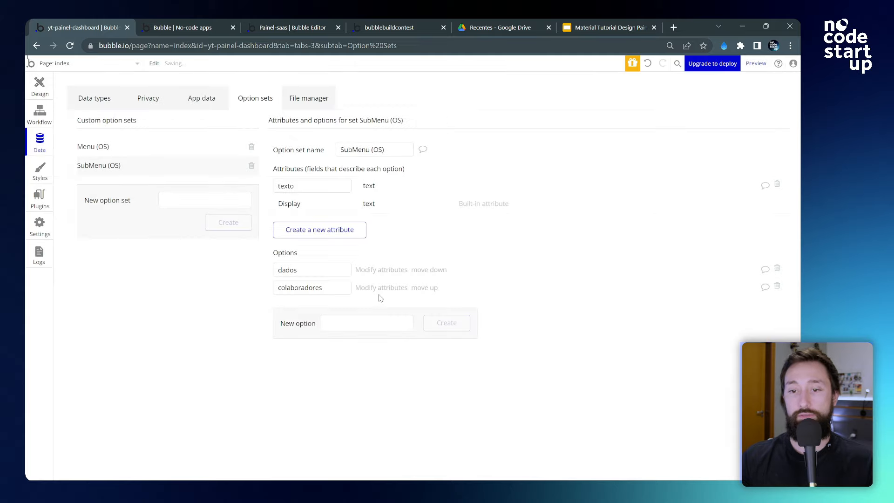
click(381, 289)
click(338, 109)
text(Colaboradores)
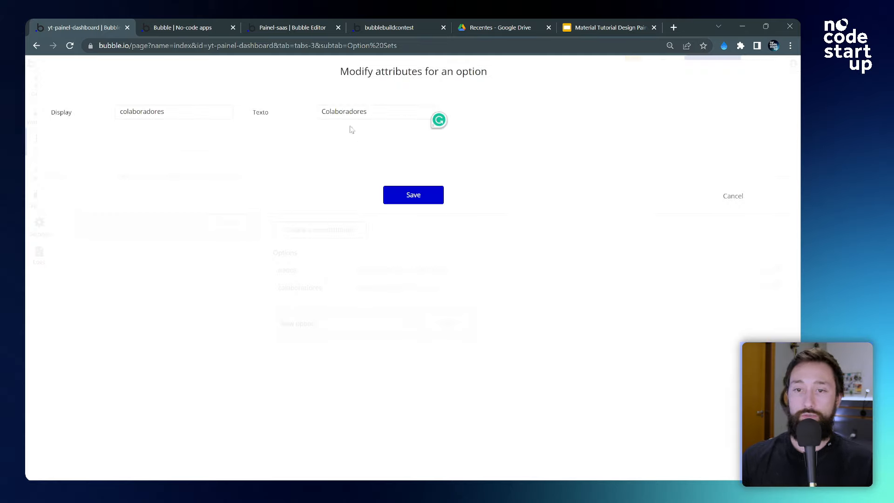
click(398, 196)
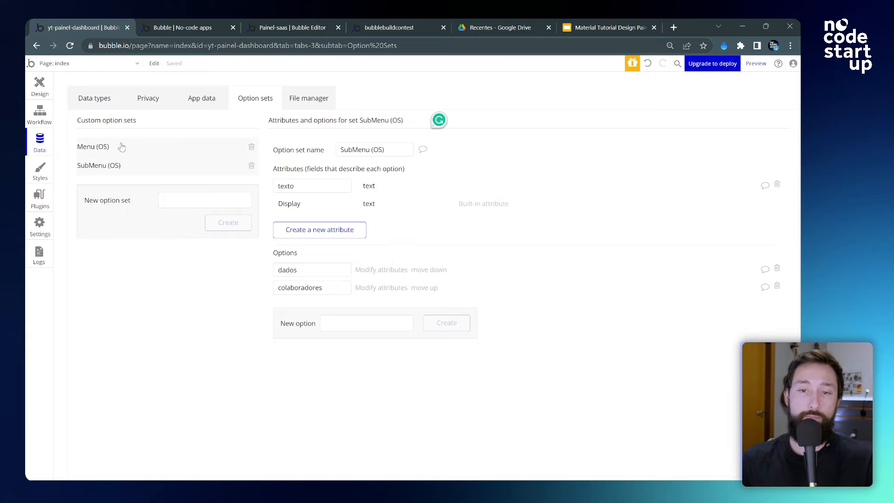
- Add an attribute named subtabs to the Menu (OS) option set, as a list of type SubMenu (OS)
click(122, 147)
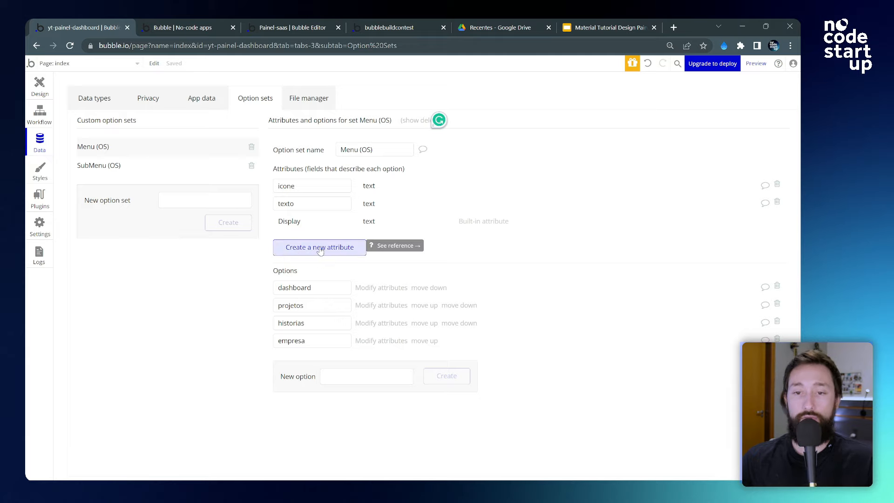
click(320, 247)
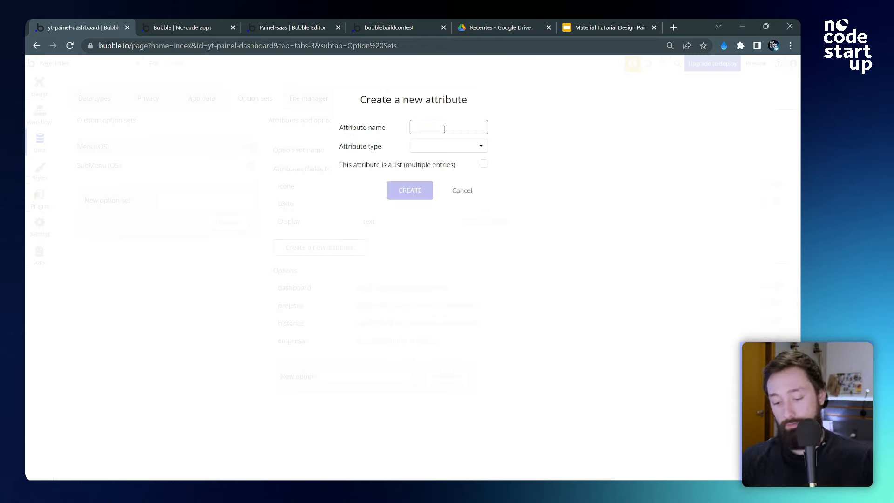
text(subta)
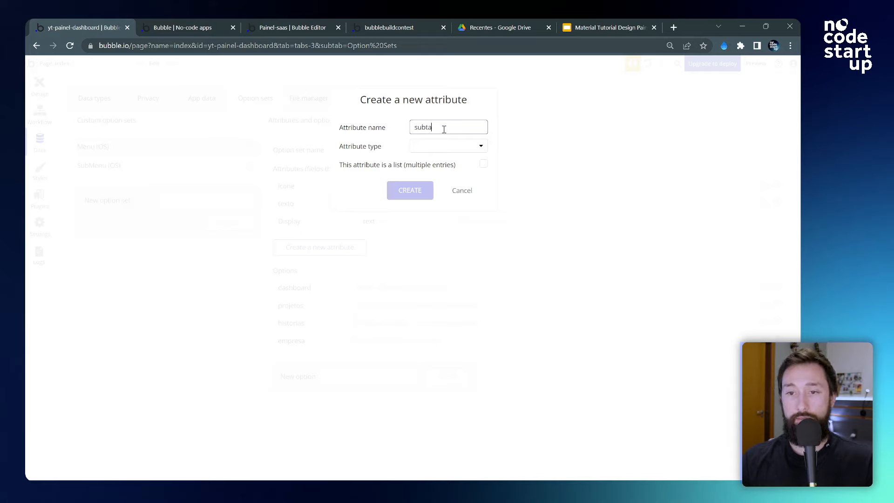
text(bs)
click(451, 145)
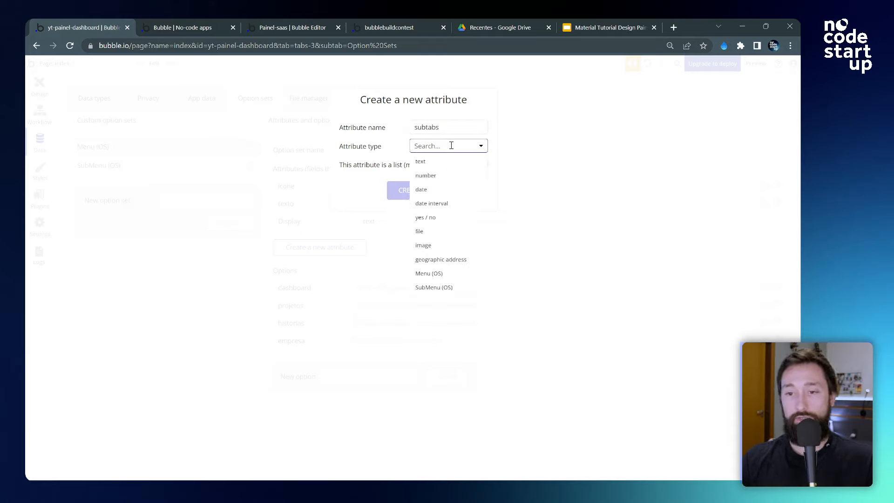
text(su)
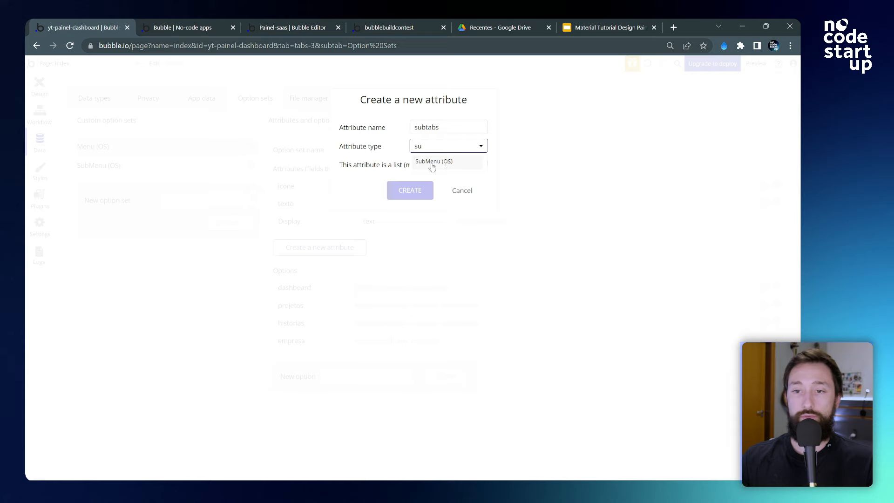
click(432, 166)
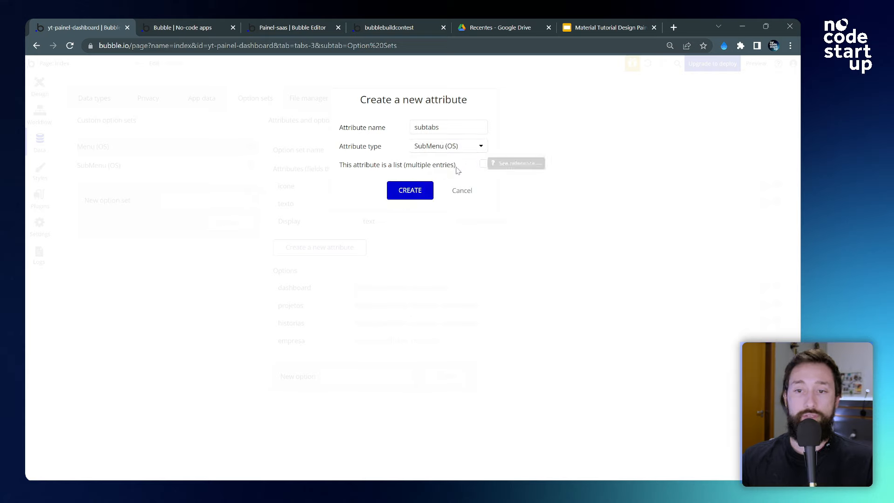
click(484, 166)
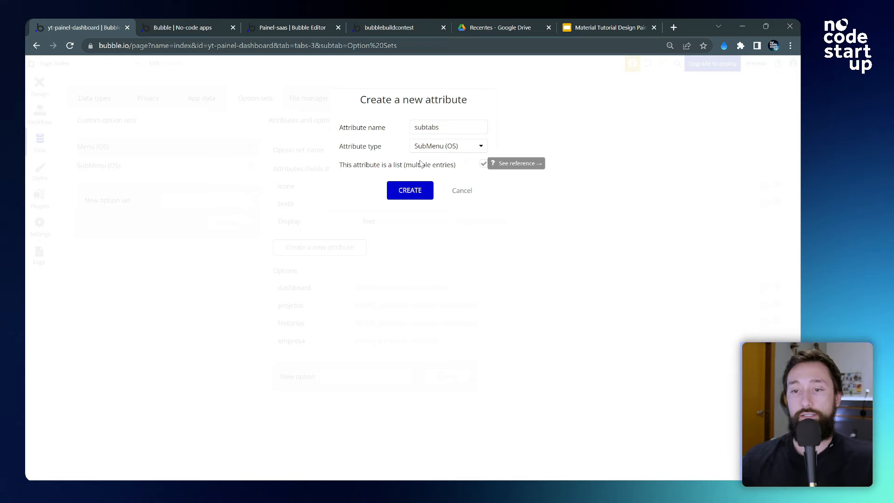
click(423, 191)
- Add dados and colaboradores to the Subtabs attribute of the empresa option in the Menu (OS) option set and save
drag(309, 358, 259, 360)
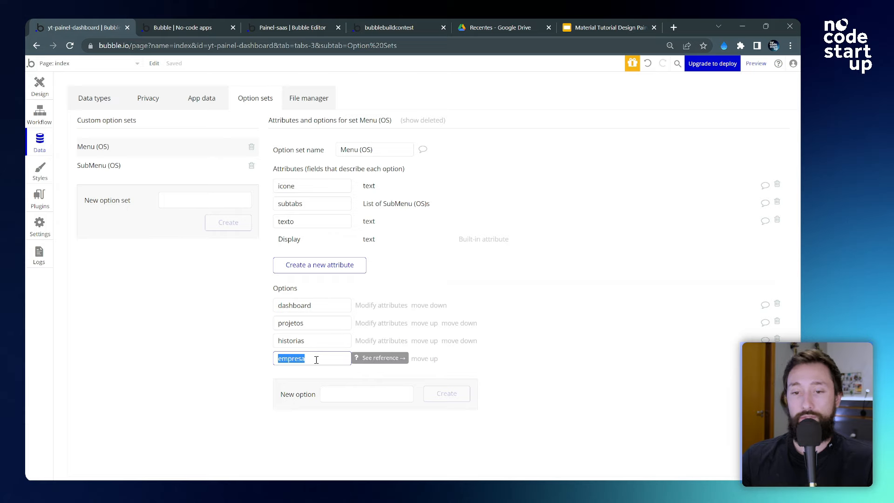
click(215, 358)
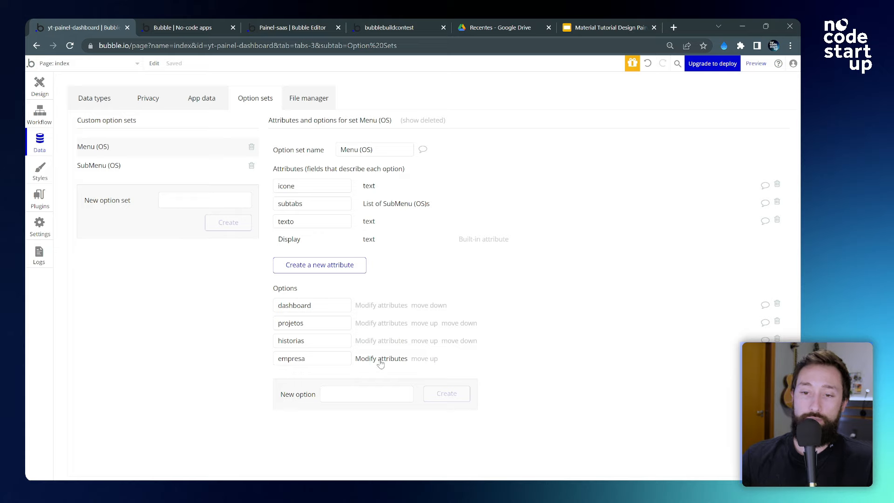
click(381, 363)
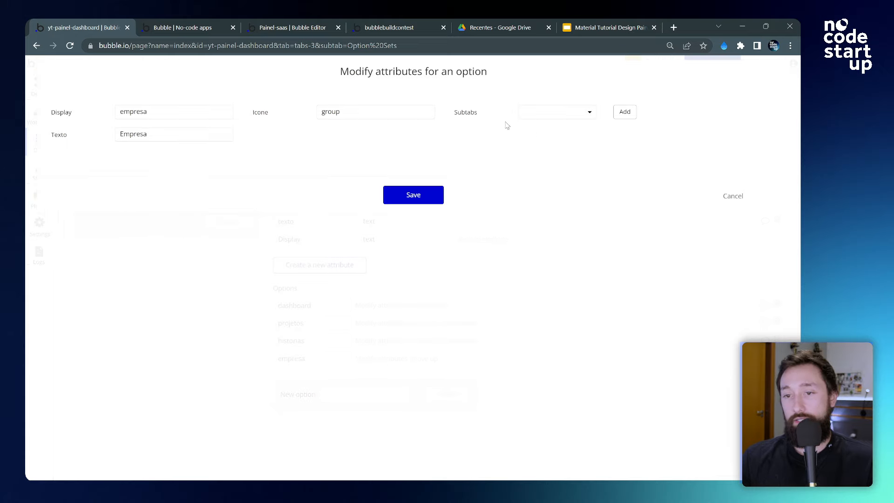
click(582, 113)
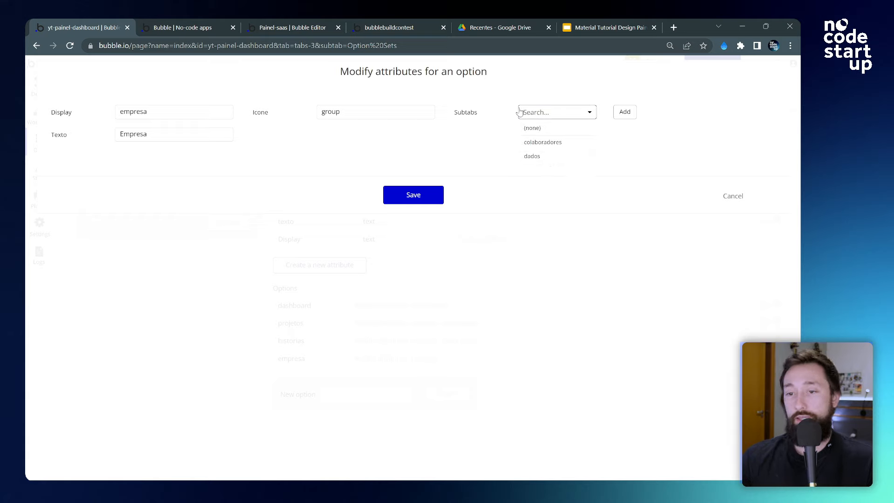
click(546, 160)
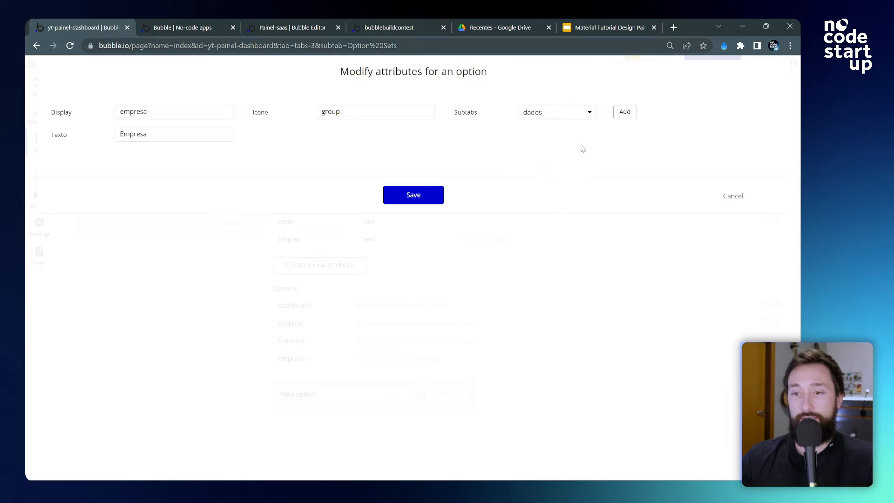
click(624, 115)
click(568, 125)
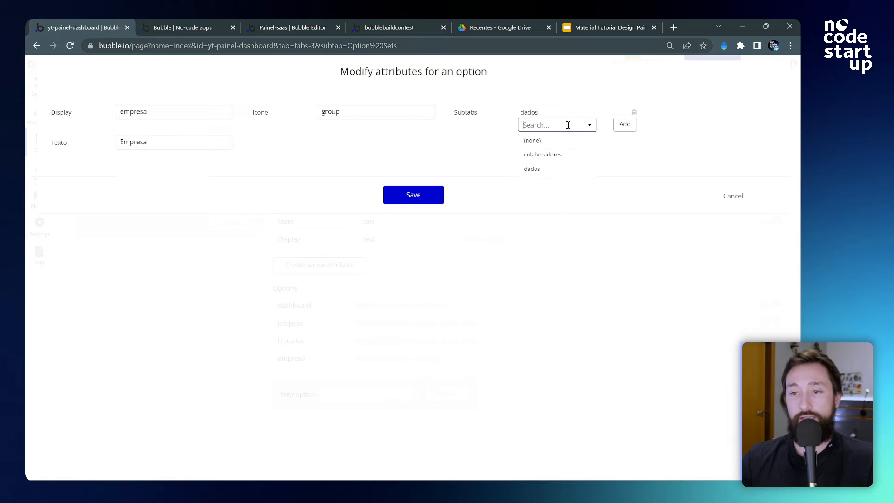
click(557, 156)
click(624, 129)
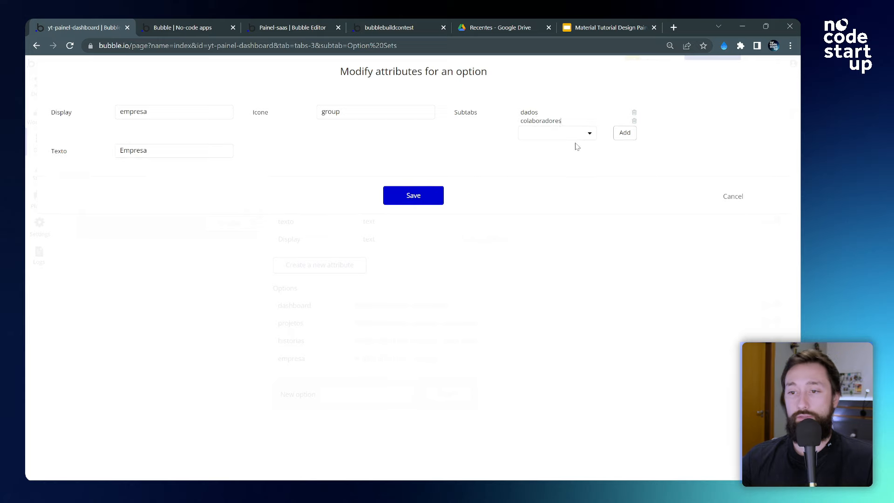
click(415, 196)
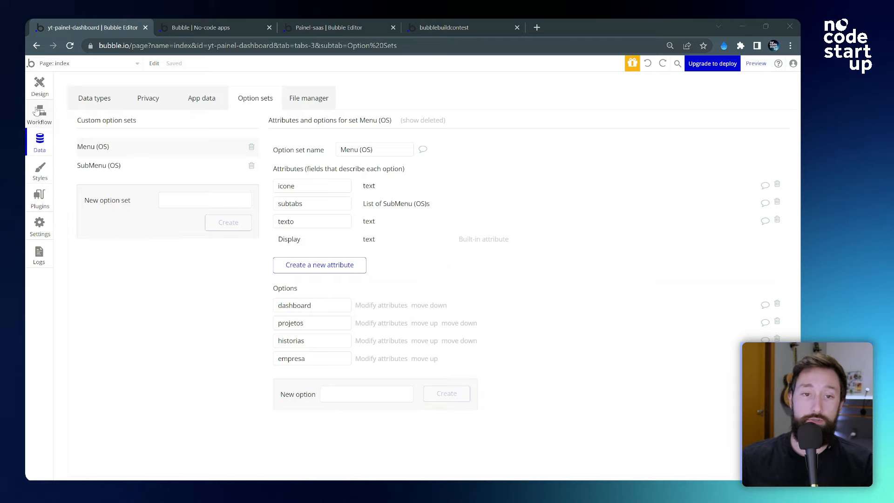
- Duplicate the RepeatingGroup Menu (OS) of the sidebar on the index page by copying and pasting it
click(38, 87)
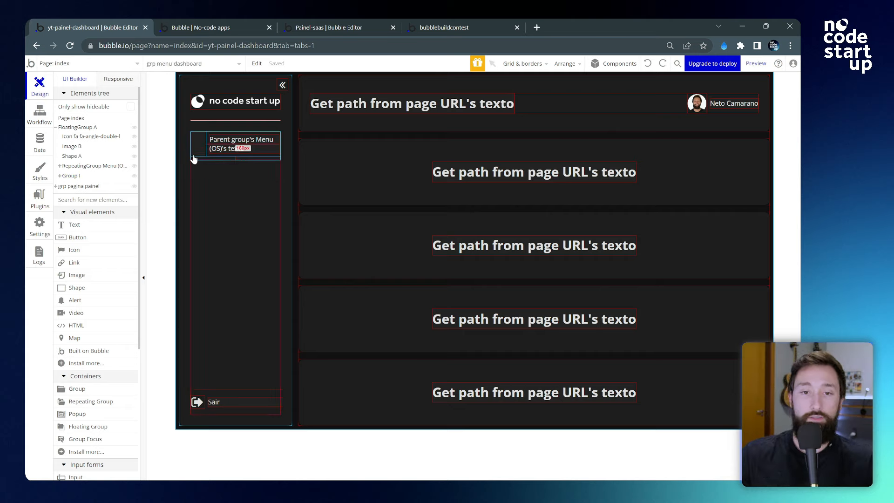
click(78, 167)
right_click(78, 165)
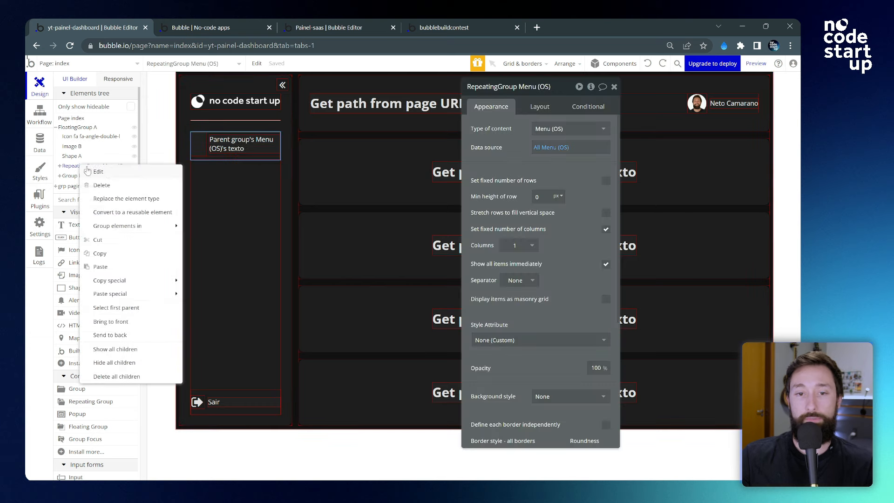
click(111, 254)
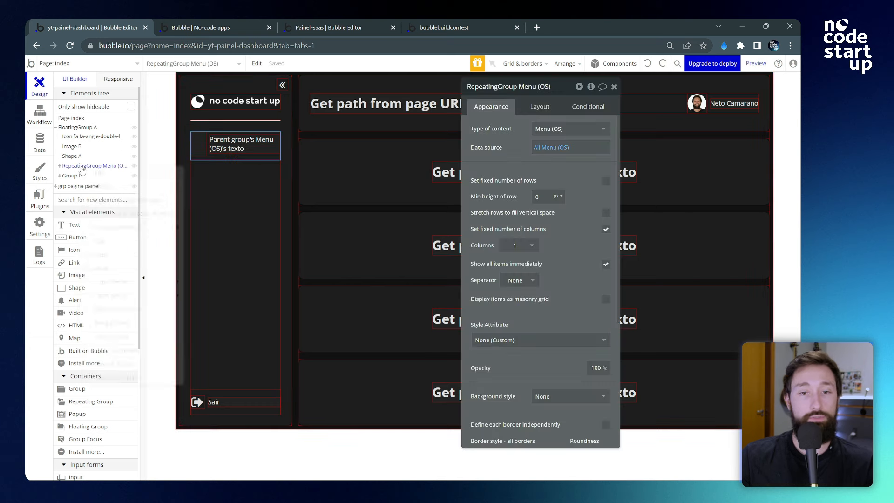
right_click(79, 166)
click(125, 271)
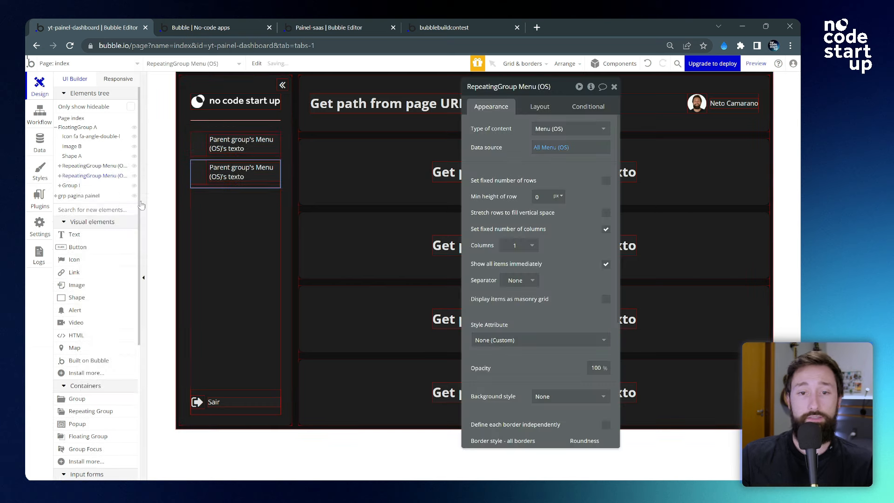
- Nest the duplicated repeating group inside the original RepeatingGroup Menu (OS), placed below grp menu dashboard
click(80, 167)
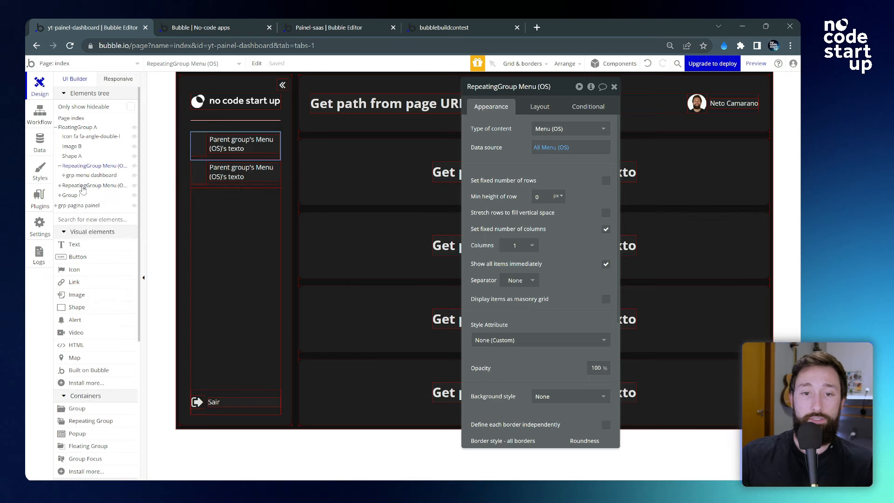
click(60, 166)
drag(96, 175, 88, 185)
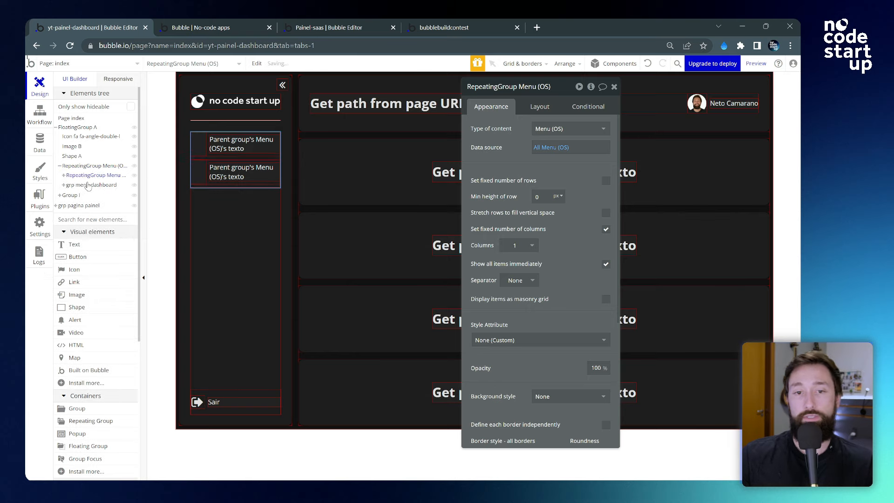
mouse_move(95, 175)
mouse_down()
mouse_move(81, 183)
mouse_move(91, 185)
mouse_move(91, 174)
mouse_up()
- Rename the outer sidebar repeating group as rpg Menu
click(97, 168)
click(494, 86)
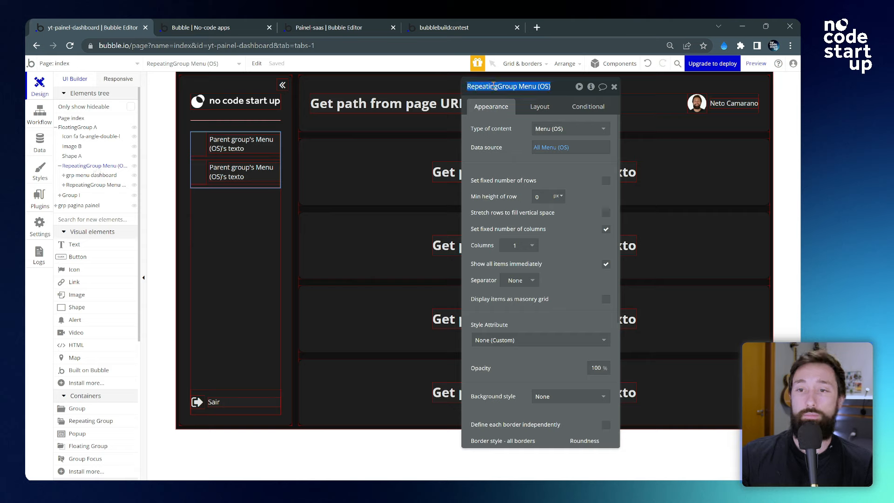
text(rpg)
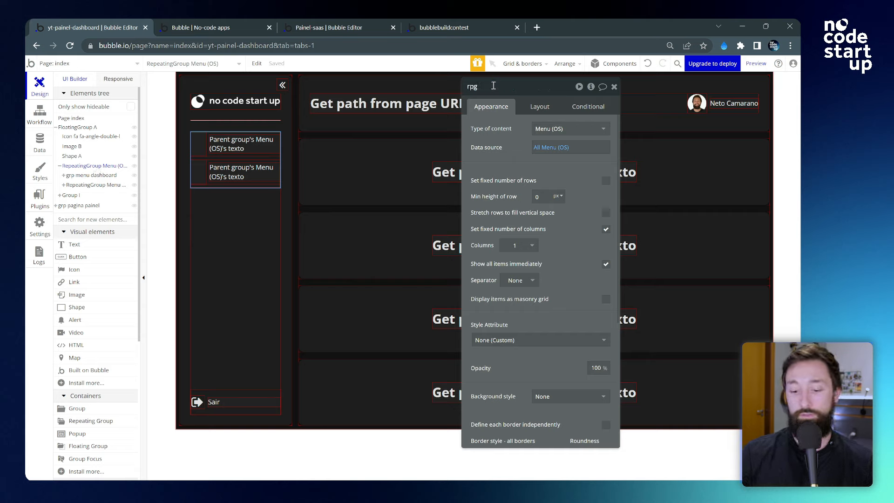
text( Menu)
- Rename the nested repeating group inside rpg Menu as rpg Submenu
click(98, 185)
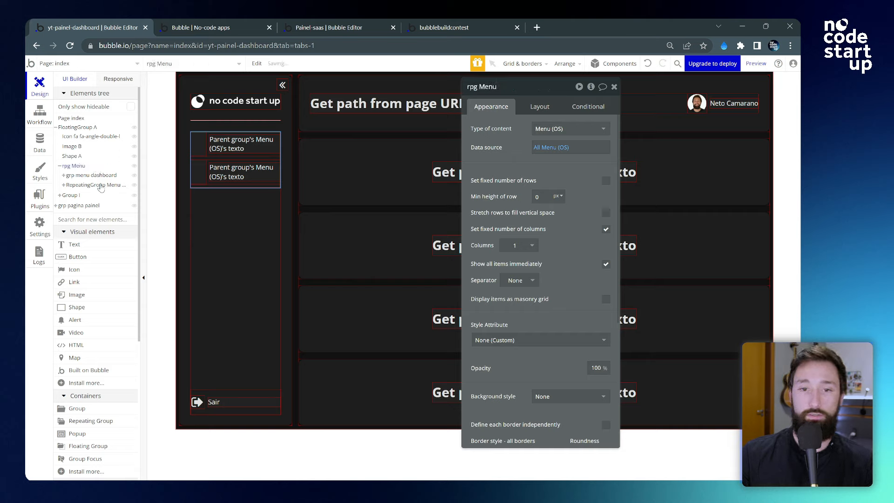
click(521, 85)
key(ctrl+a)
text(r)
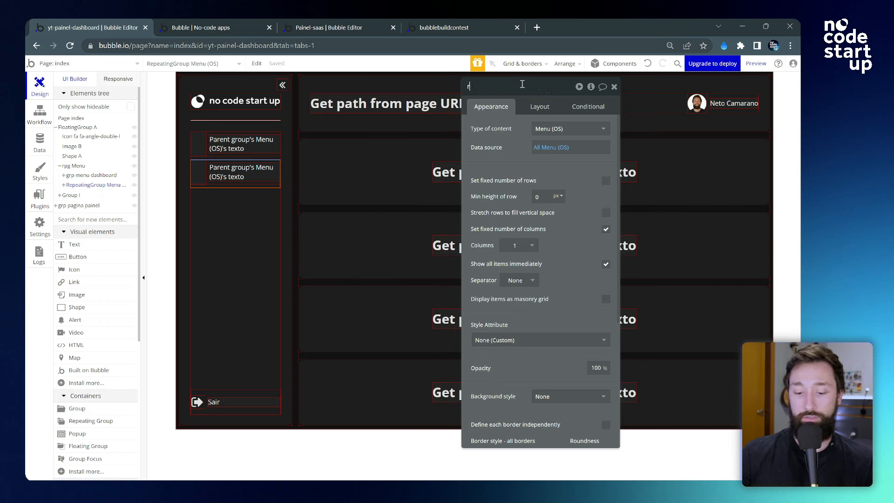
text(pg Sub)
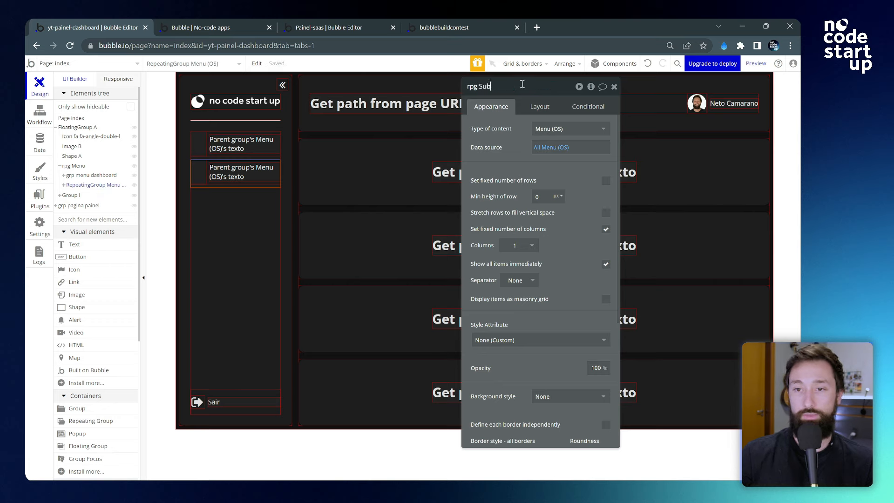
text(menu)
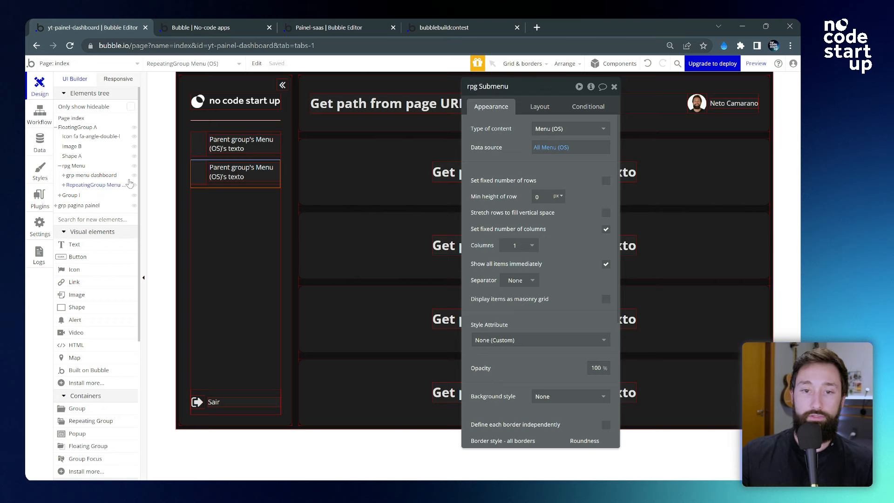
- Delete the icon element beside the text in the grp menu dashboard group nested in rpg Submenu
click(64, 185)
click(87, 195)
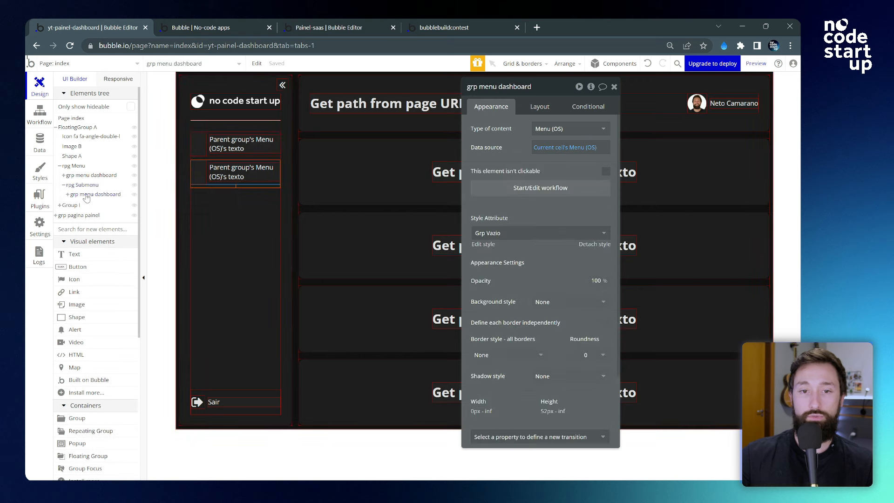
click(202, 174)
key(Delete)
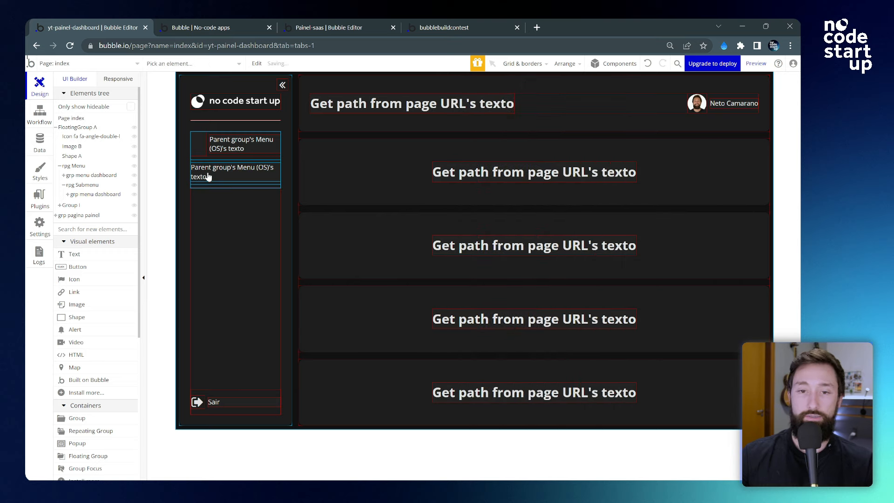
- Set the bottom margin to 0 px and the left padding to 48 px on the grp menu dashboard inside rpg Submenu
click(84, 195)
drag(495, 149, 476, 133)
scroll(485, 146, down, 3)
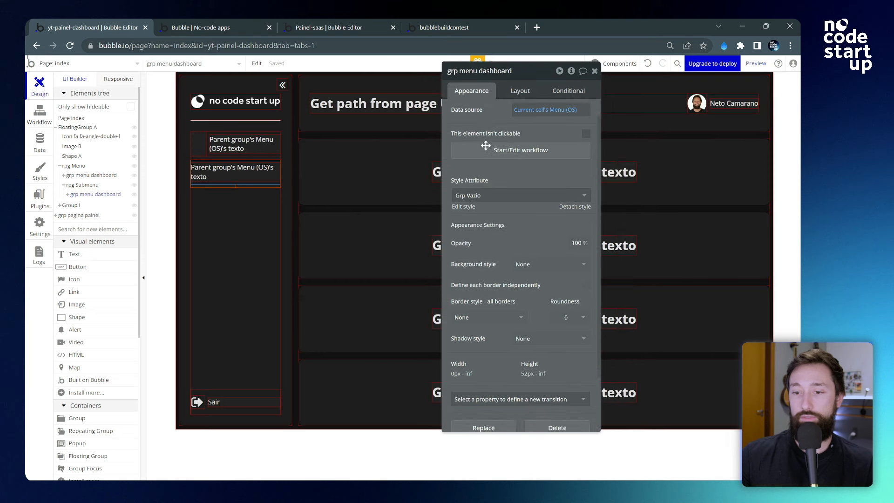
click(521, 90)
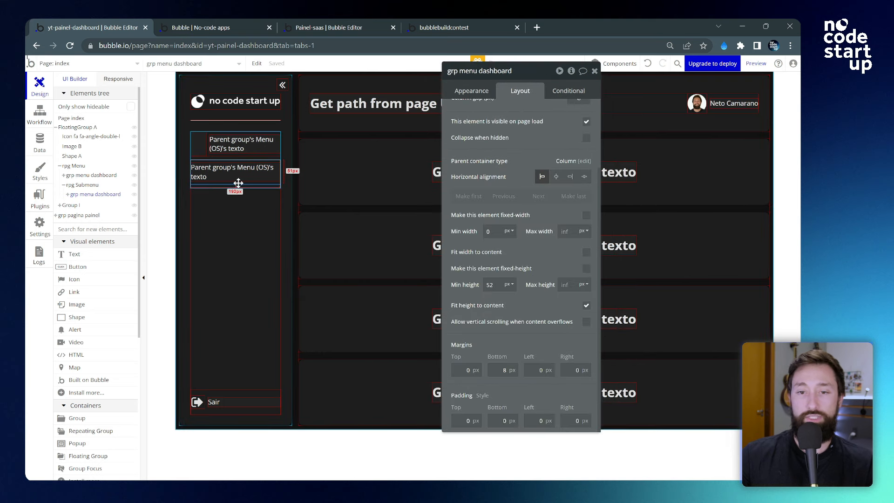
double_click(505, 369)
text(0)
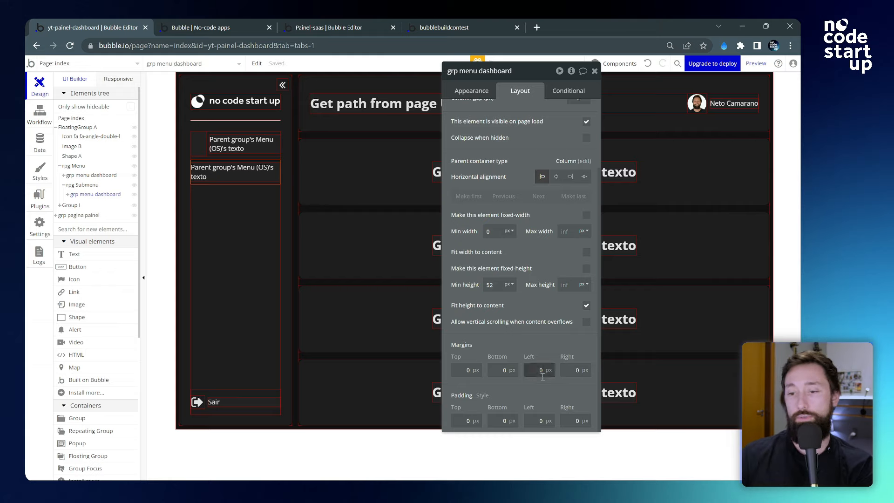
double_click(539, 421)
text(48)
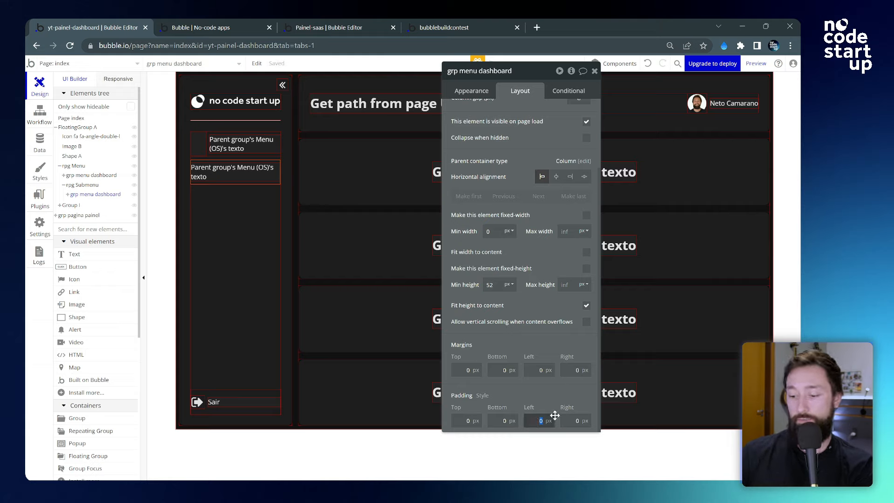
click(537, 398)
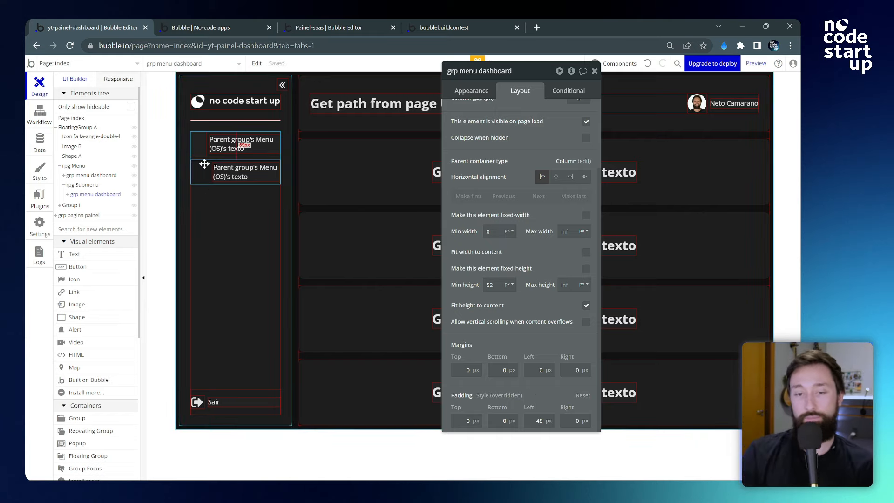
- Set rpg Submenu's type of content to SubMenu (OS) and its data source to Current cell's Menu (OS)'s subtabs
click(91, 188)
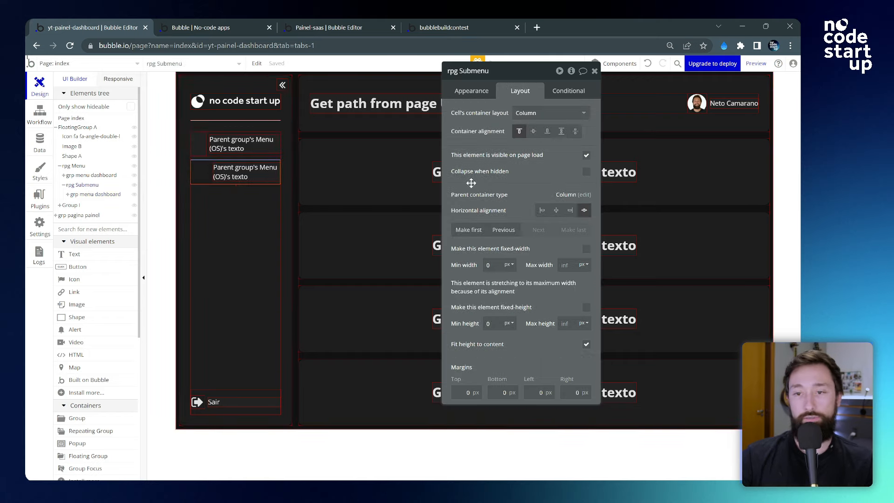
click(480, 92)
drag(485, 120, 405, 120)
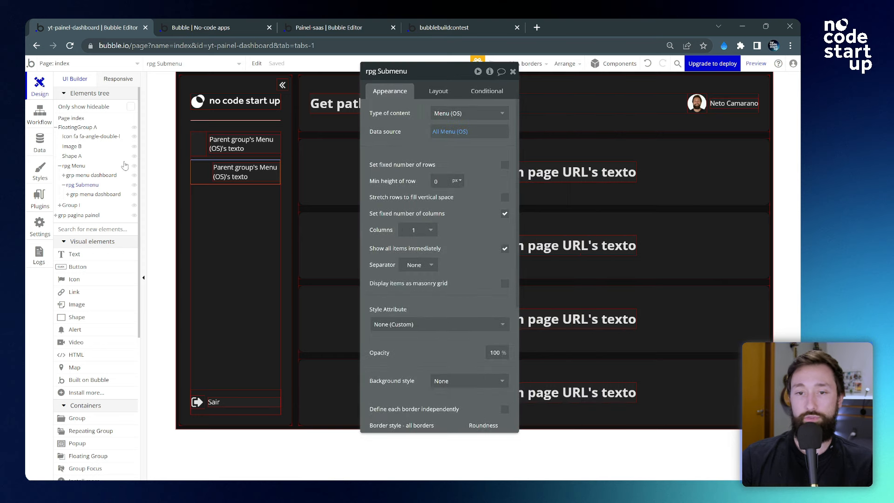
click(443, 115)
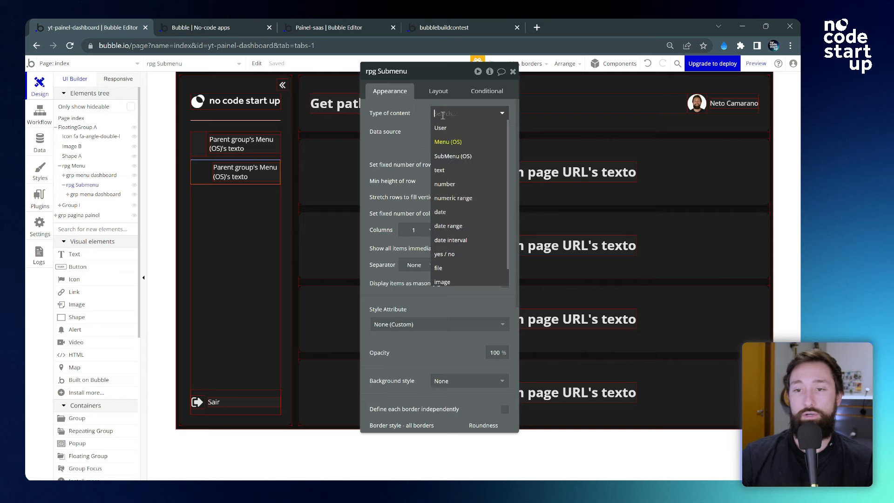
click(454, 161)
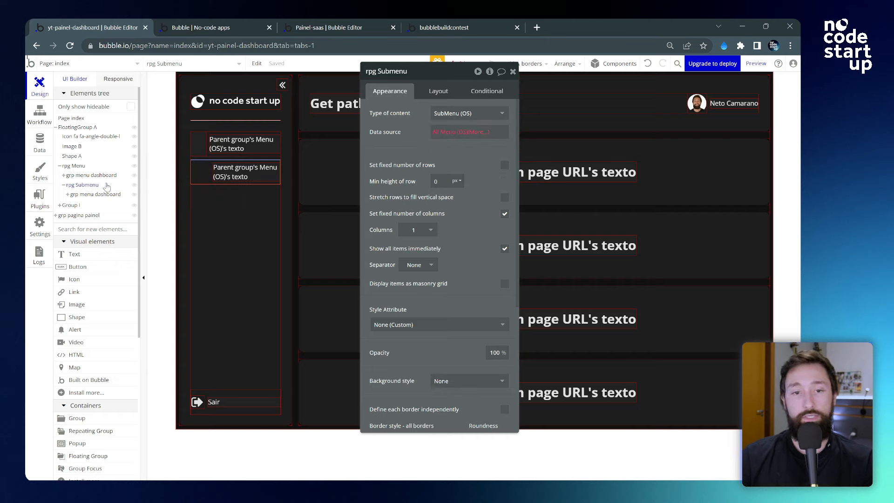
click(451, 132)
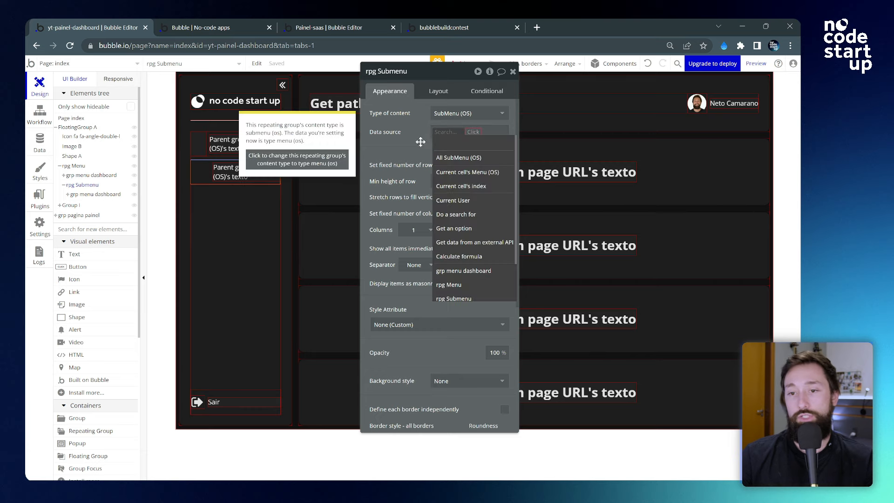
click(482, 176)
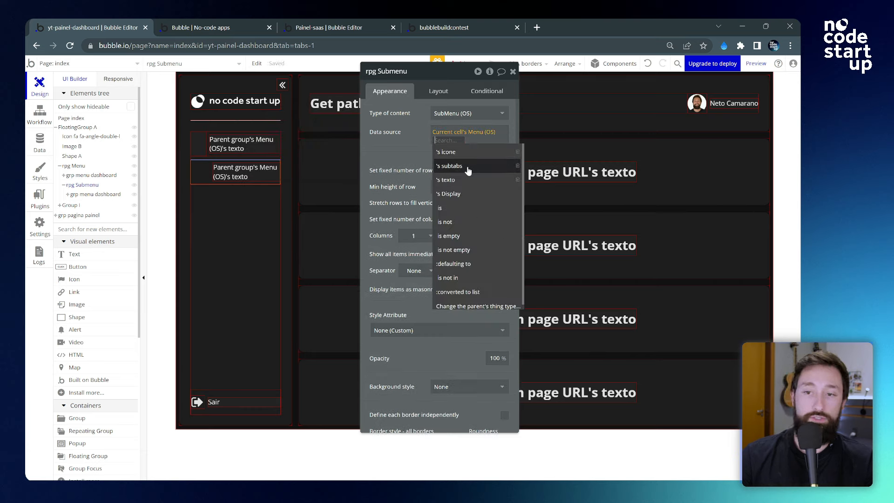
click(467, 170)
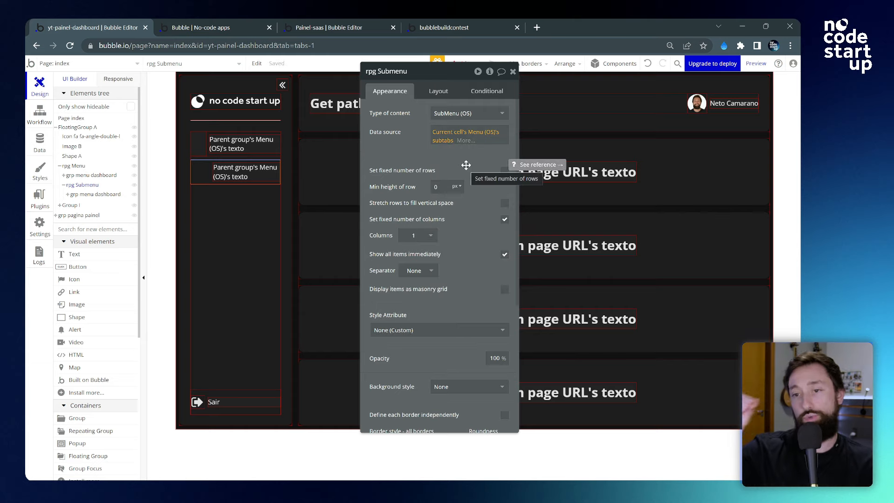
click(467, 165)
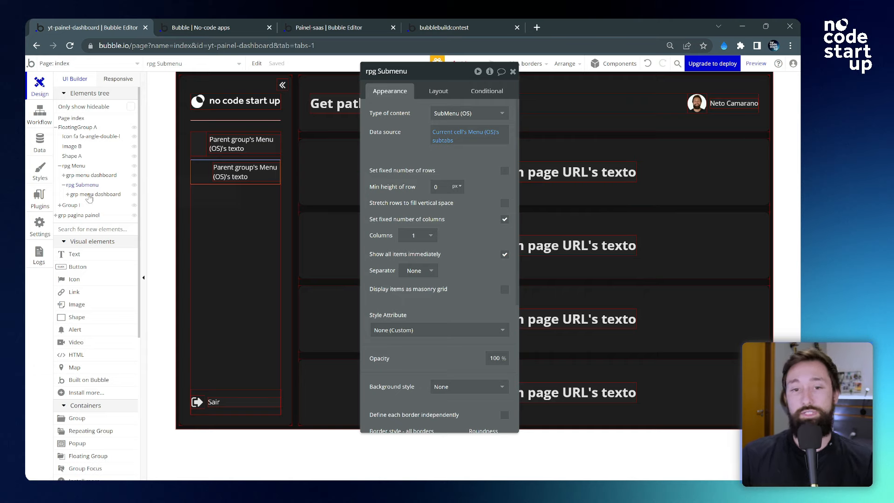
- Set the type of content of the grp menu dashboard inside rpg Submenu to SubMenu (OS)
click(68, 194)
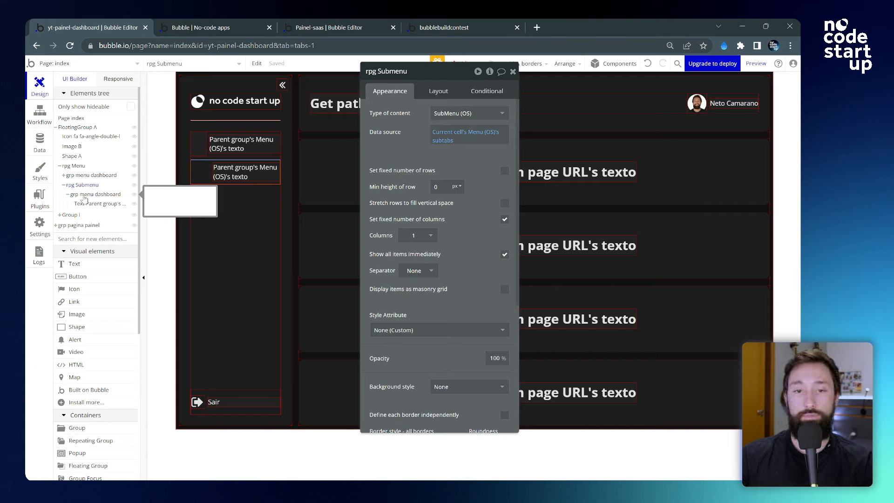
click(87, 198)
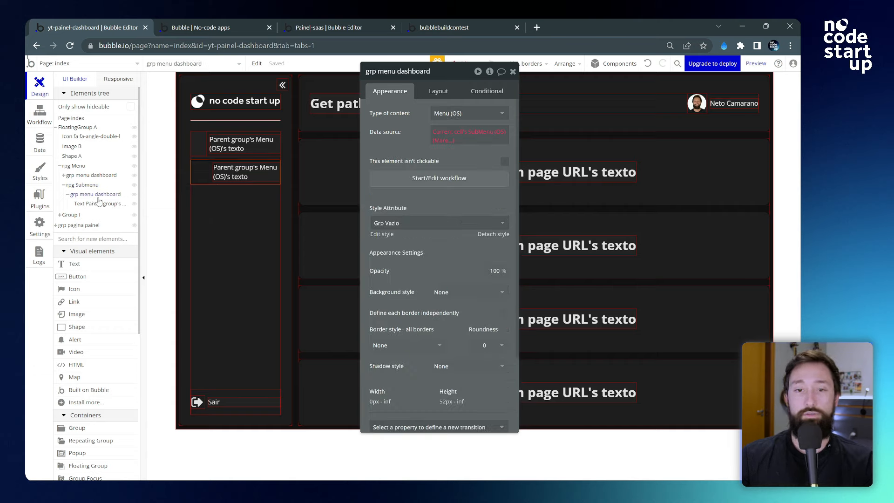
click(462, 116)
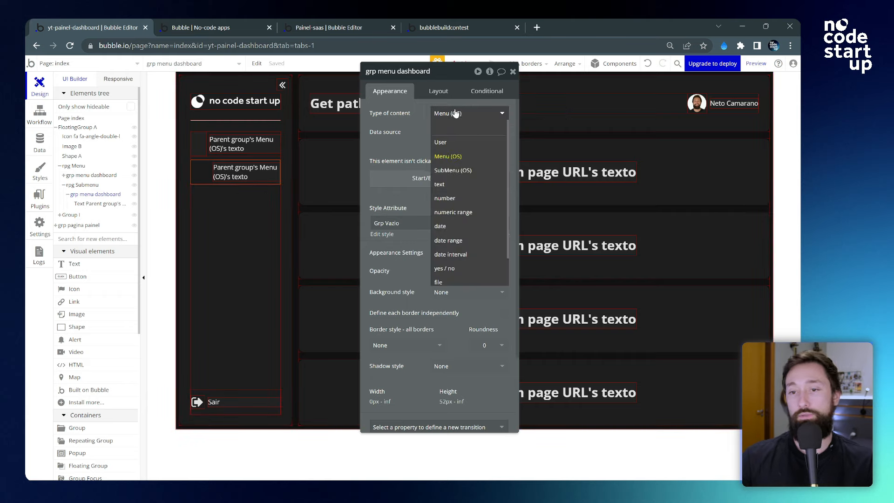
click(459, 171)
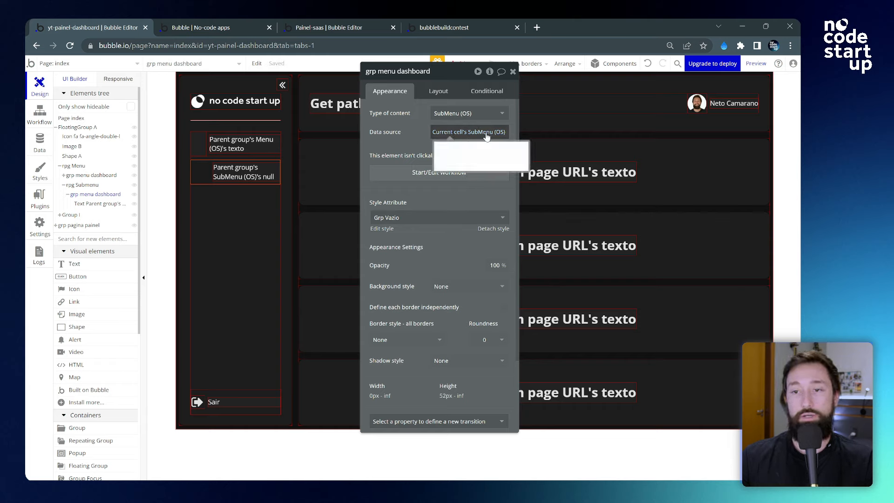
- Complete the submenu text's dynamic expression as Parent group's SubMenu (OS)'s texto
click(239, 176)
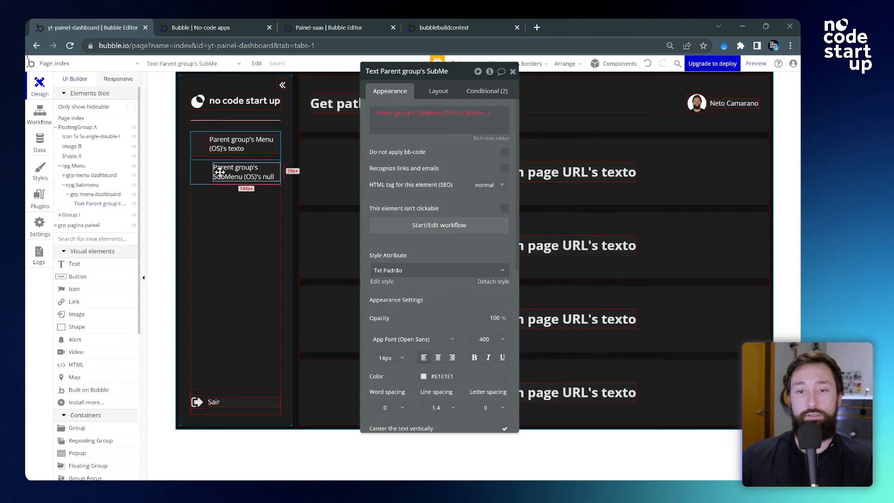
click(466, 113)
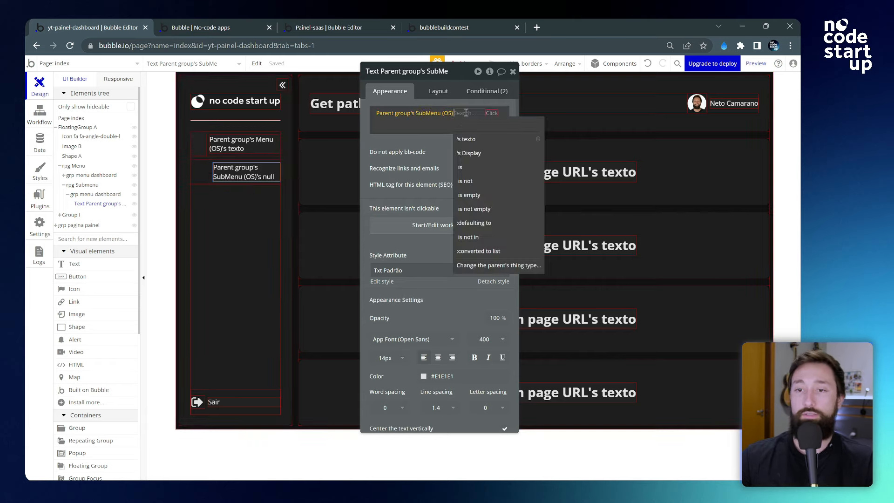
click(480, 139)
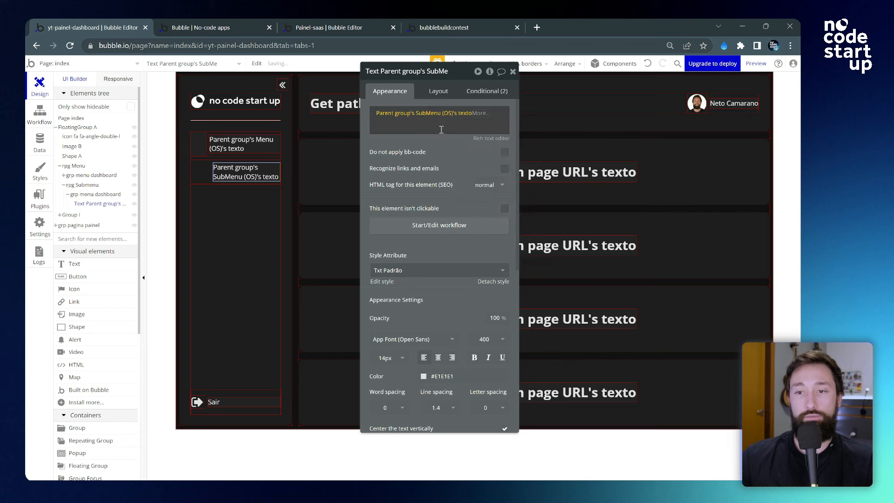
click(452, 154)
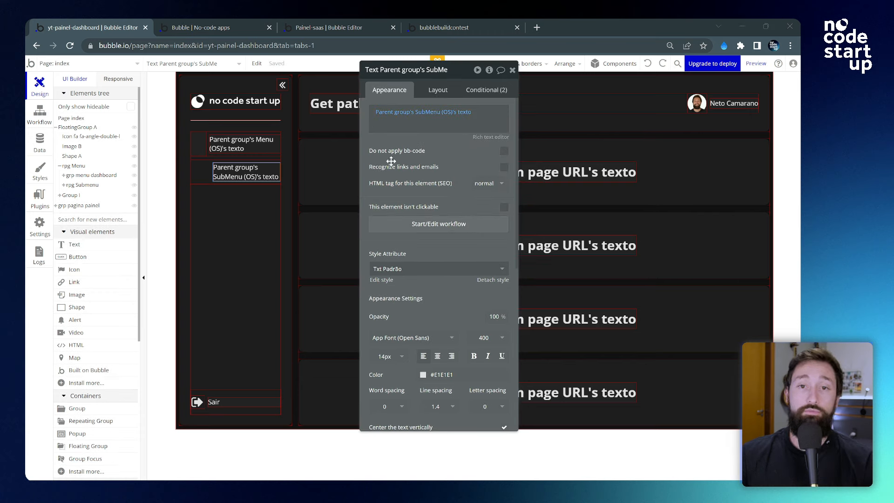
- Switch to the app preview and examine the Dados and Colaboradores subitems and the URL path while alternating between Histórias and Empresa
click(229, 20)
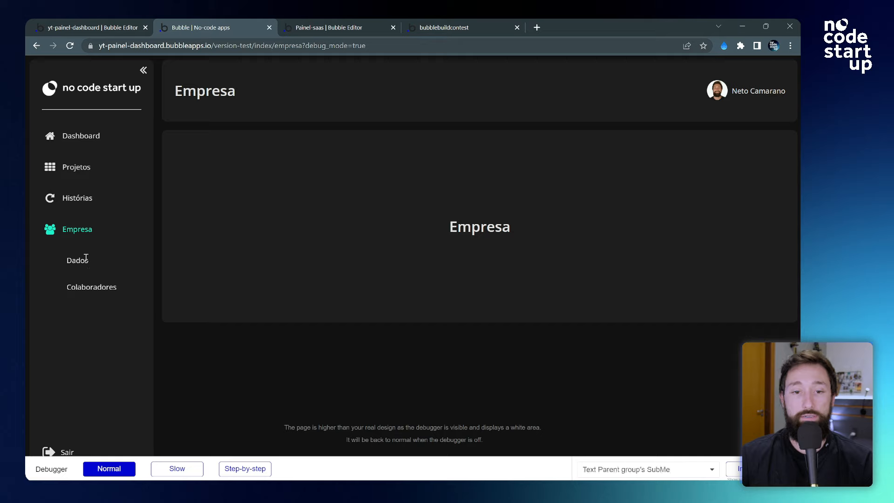
drag(67, 264, 117, 289)
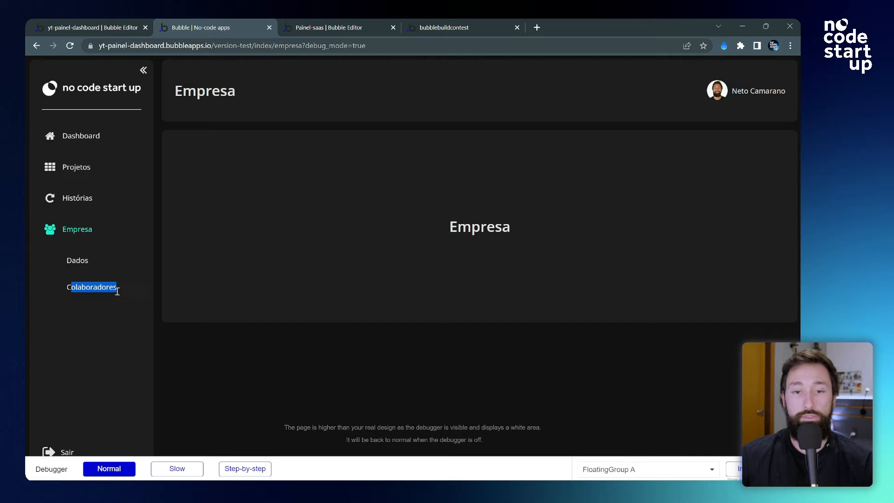
click(82, 199)
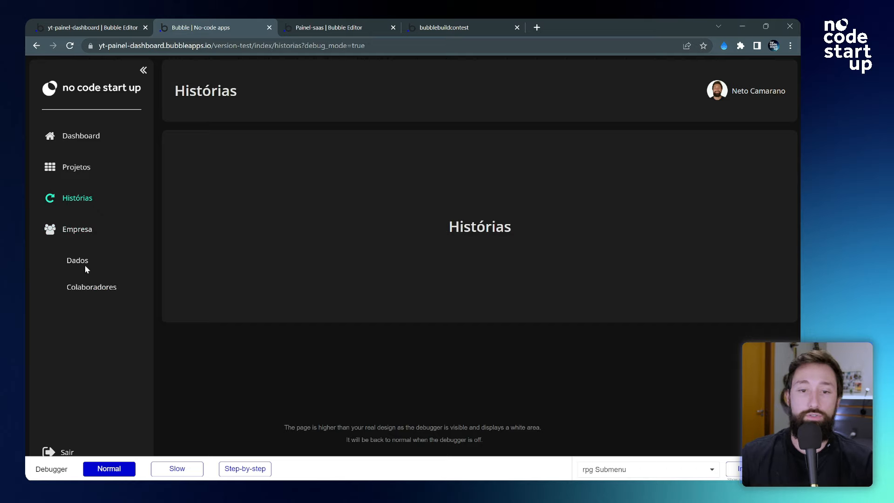
drag(85, 264, 135, 287)
click(124, 292)
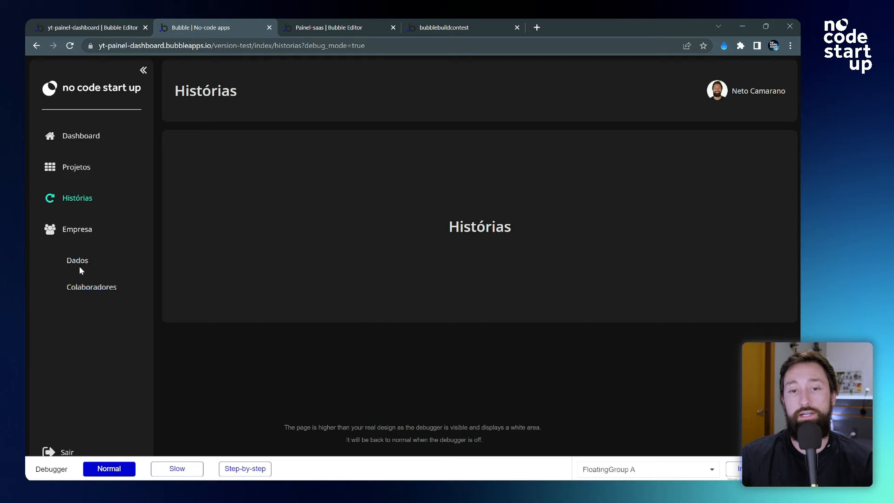
click(84, 230)
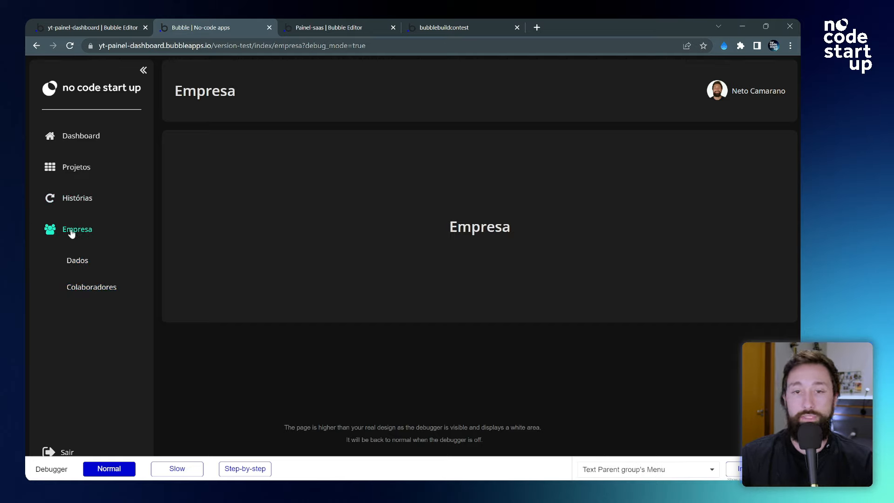
drag(278, 46, 303, 47)
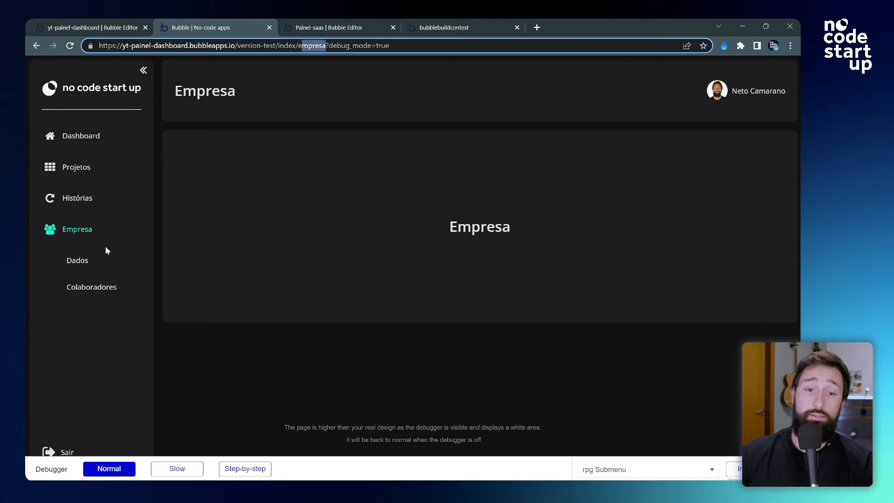
click(83, 201)
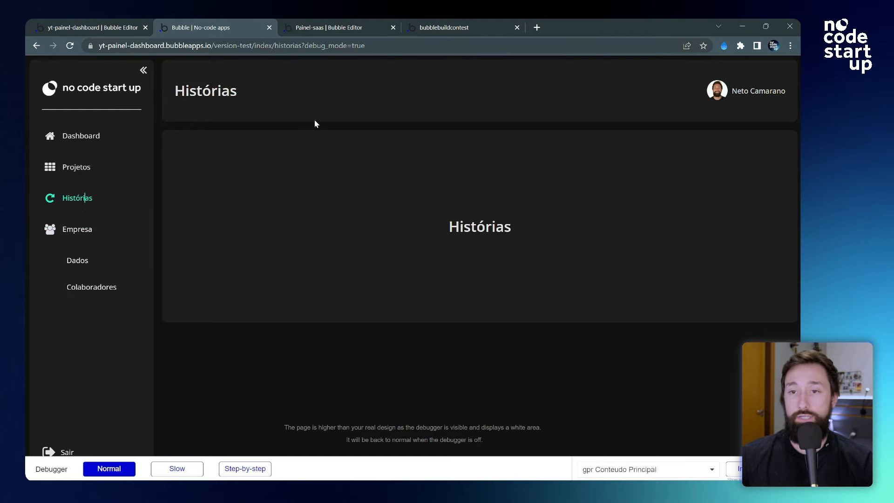
- Switch to the reference painel-saas preview and compare how its submenu expands and collapses between Histórias and Empresa
click(457, 26)
click(87, 203)
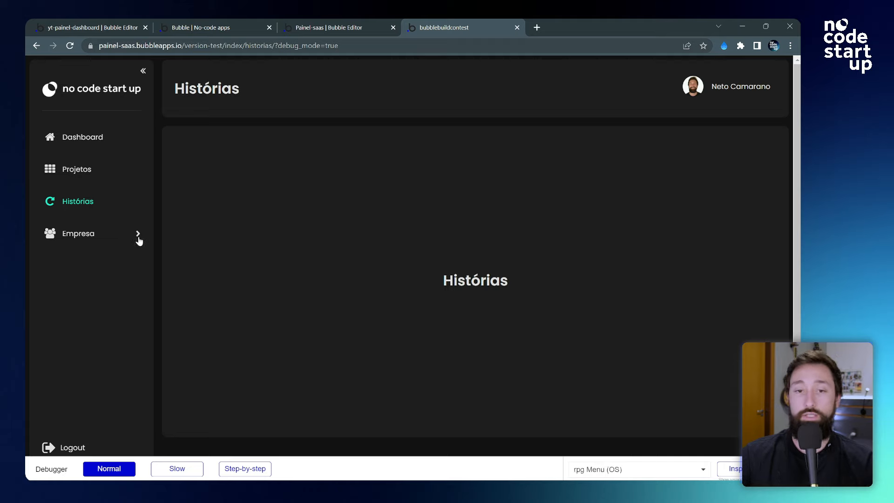
click(109, 235)
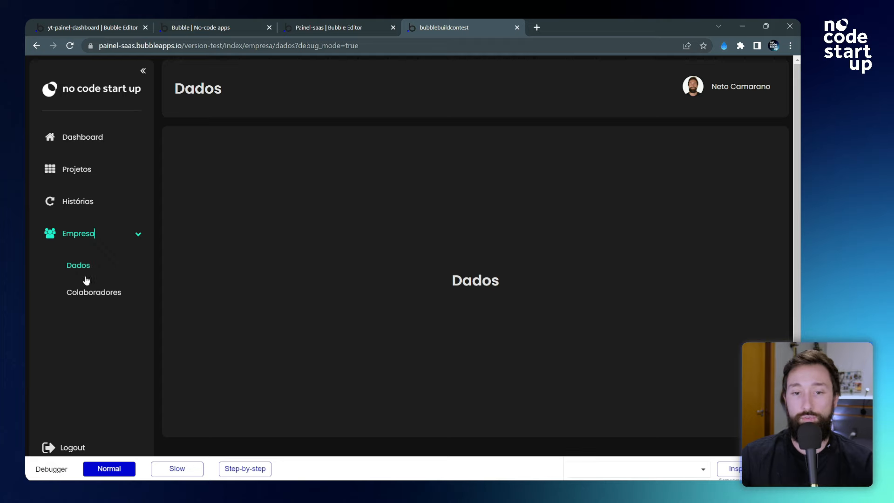
click(90, 204)
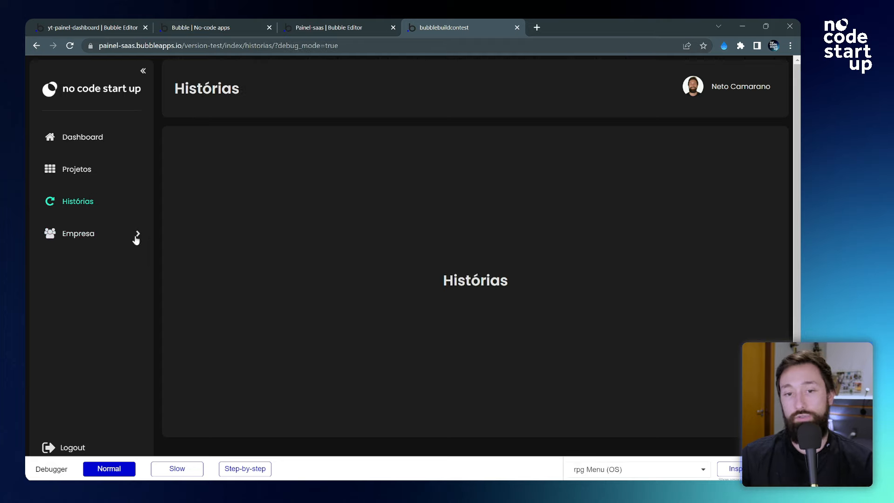
click(88, 239)
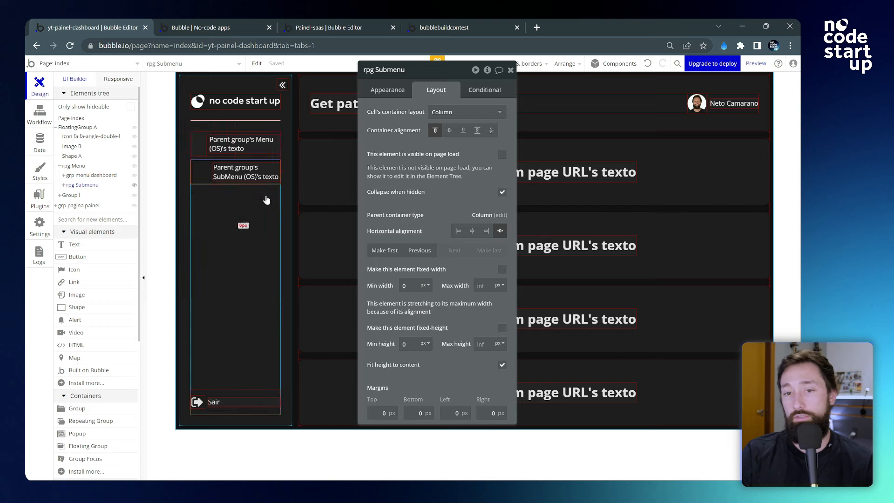
- Add a condition to rpg Submenu that starts with Get data from page URL, using Path with type Menu (OS)
click(499, 95)
click(379, 129)
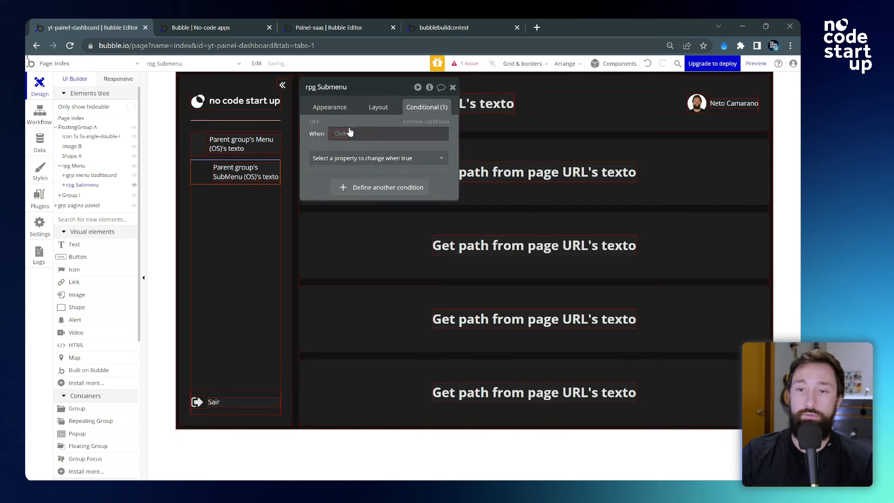
click(350, 134)
text(get)
click(330, 156)
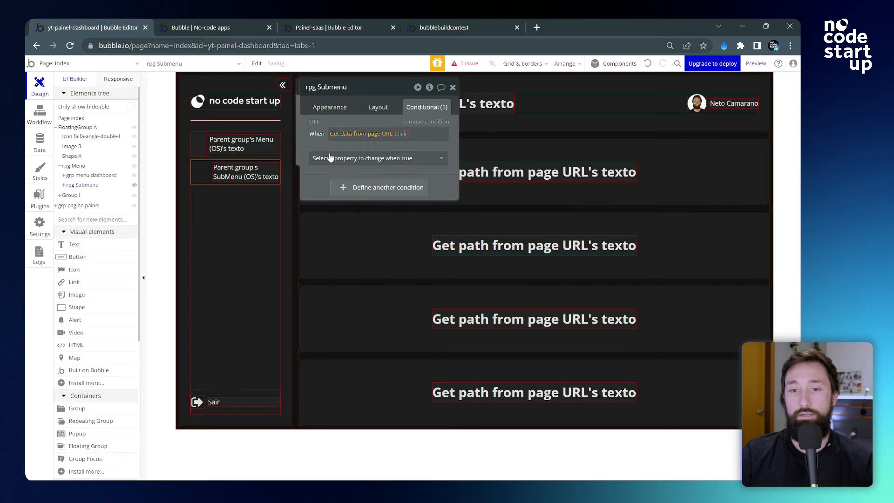
click(244, 109)
click(246, 135)
click(251, 127)
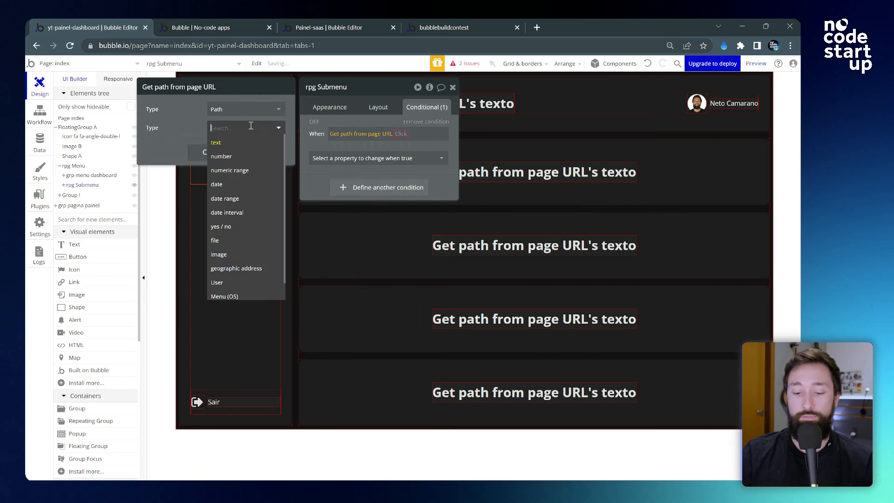
text(men)
click(246, 155)
- Complete the condition as is Current cell's Menu (OS) and make rpg Submenu visible when it is true
click(405, 133)
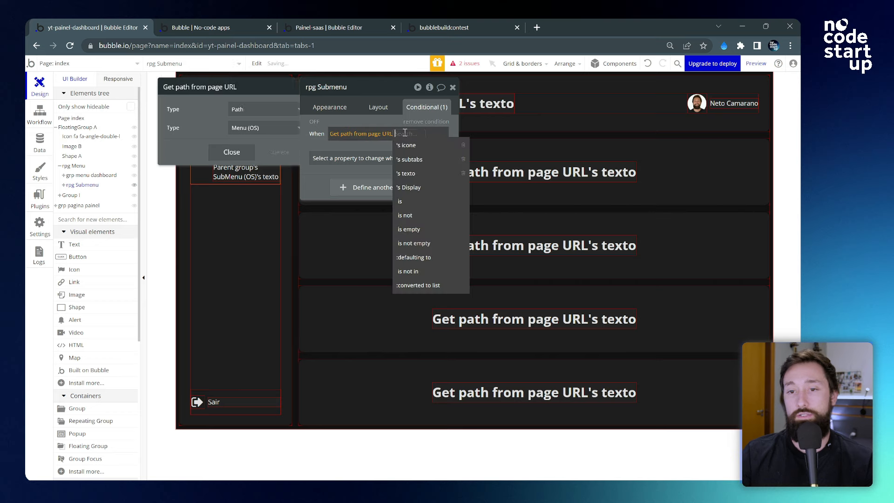
click(410, 201)
click(455, 218)
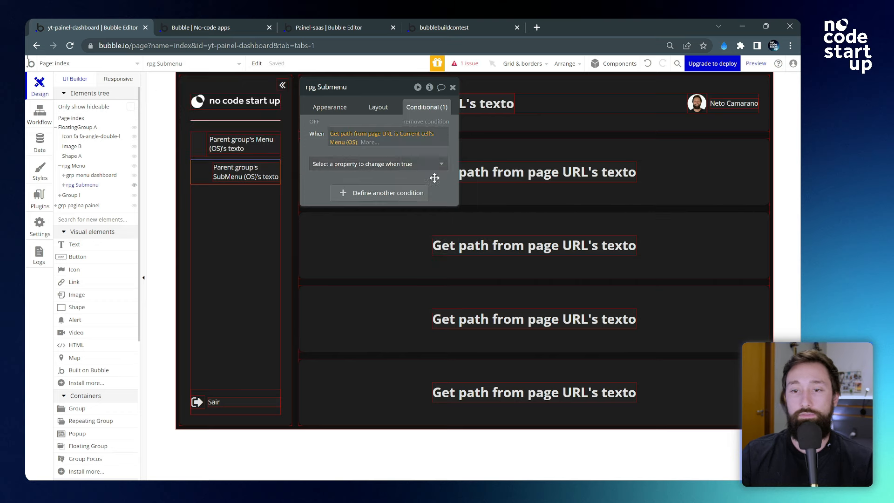
click(368, 164)
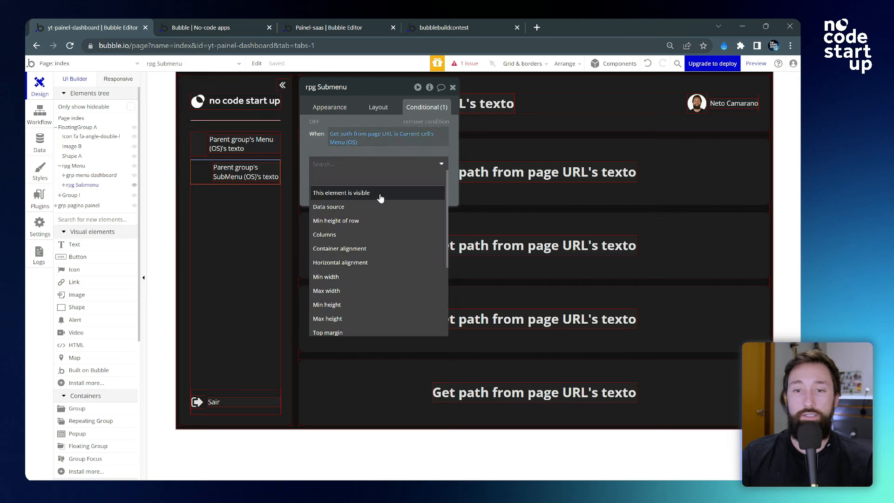
click(380, 193)
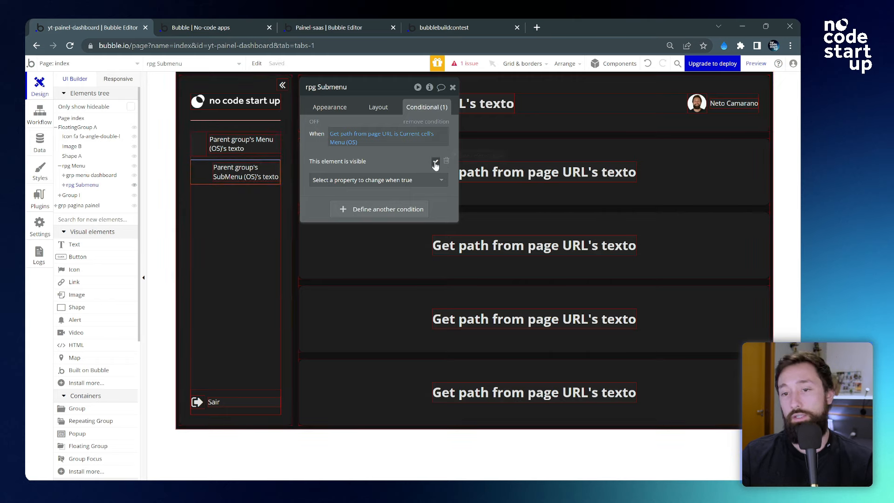
- Review rpg Submenu's page-load visibility and collapse-when-hidden layout settings
click(379, 109)
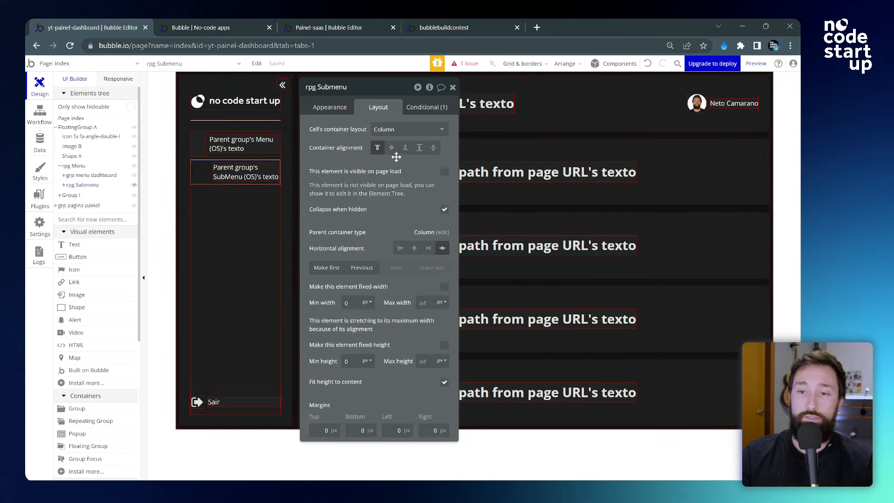
drag(374, 173, 376, 173)
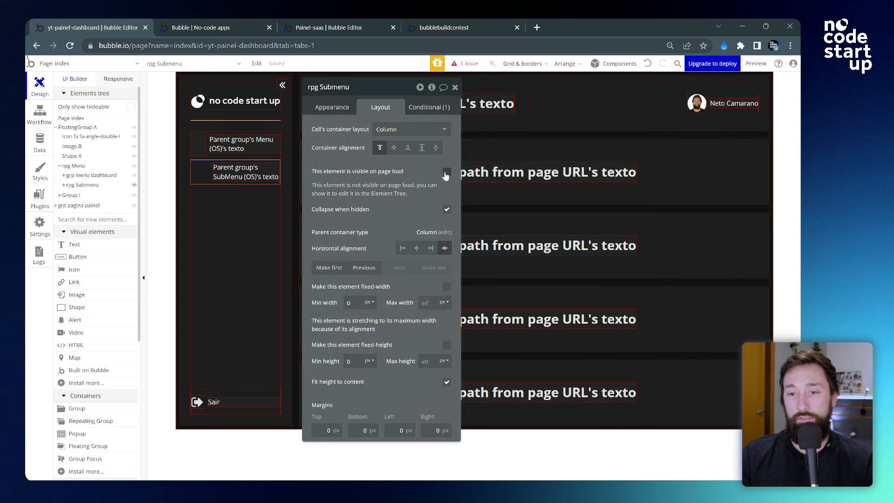
drag(416, 202, 418, 197)
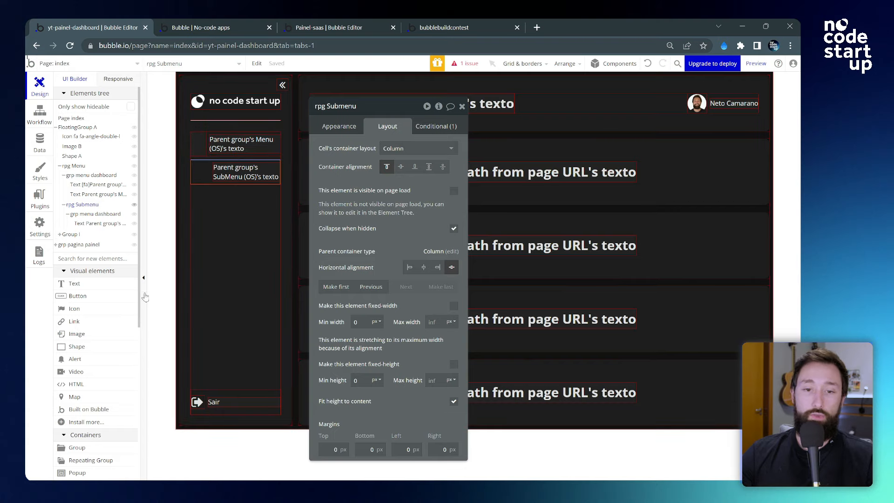
- Add an icon to the main grp menu dashboard in rpg Menu and order it after the menu text
click(86, 310)
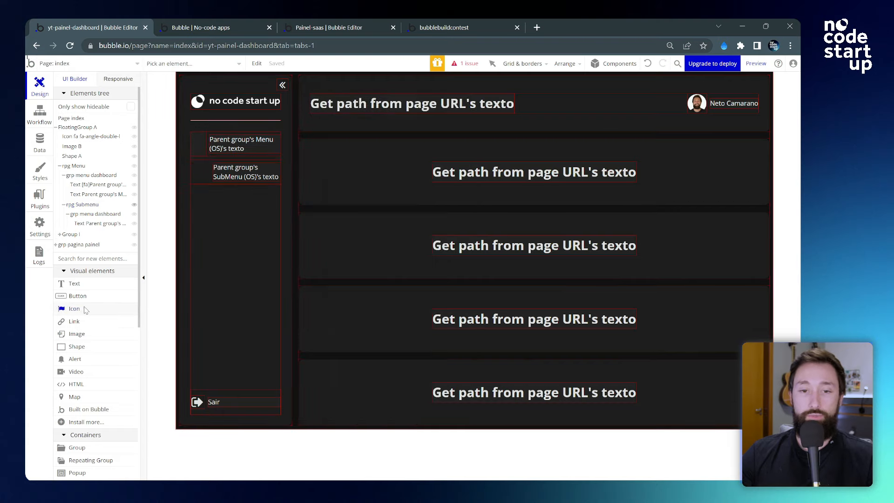
click(253, 147)
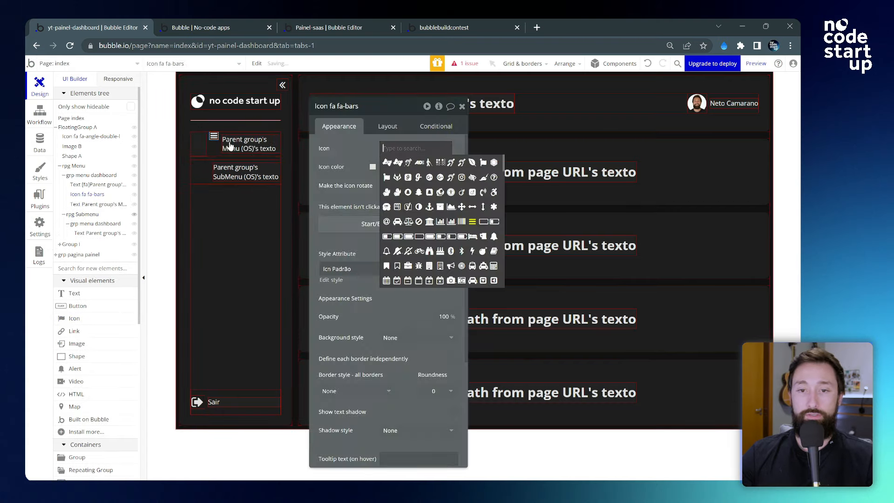
click(215, 141)
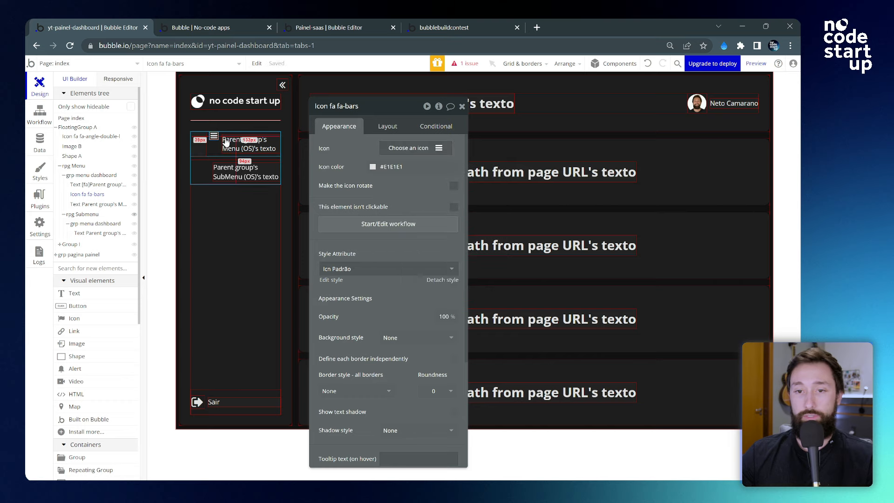
click(387, 129)
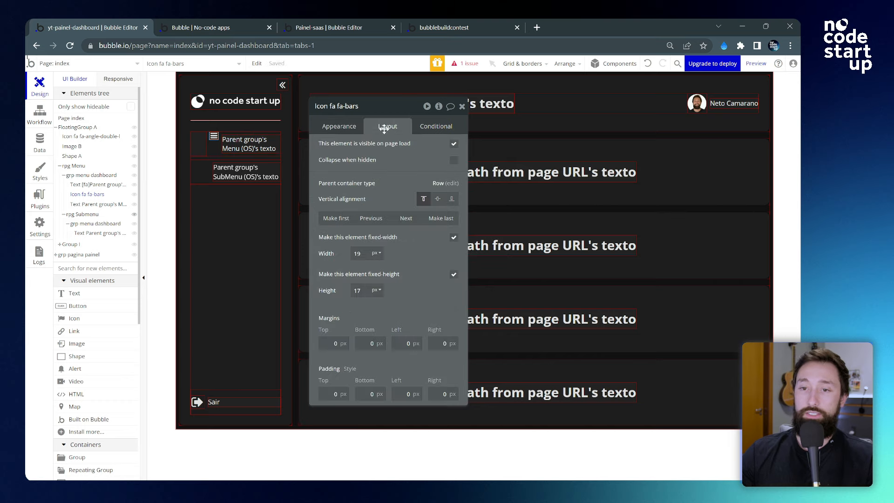
click(407, 220)
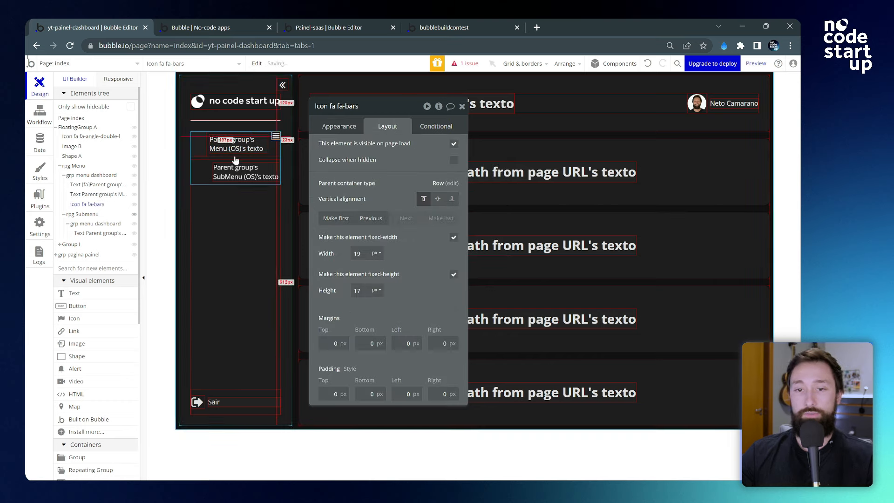
- Center the new menu icon vertically in its row and set its width and height to 12 px
click(438, 199)
double_click(357, 253)
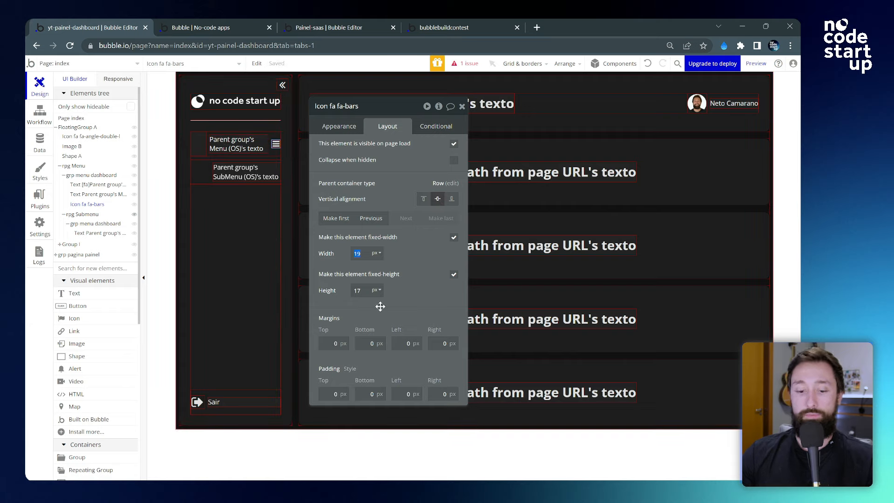
text(12)
double_click(357, 291)
text(12)
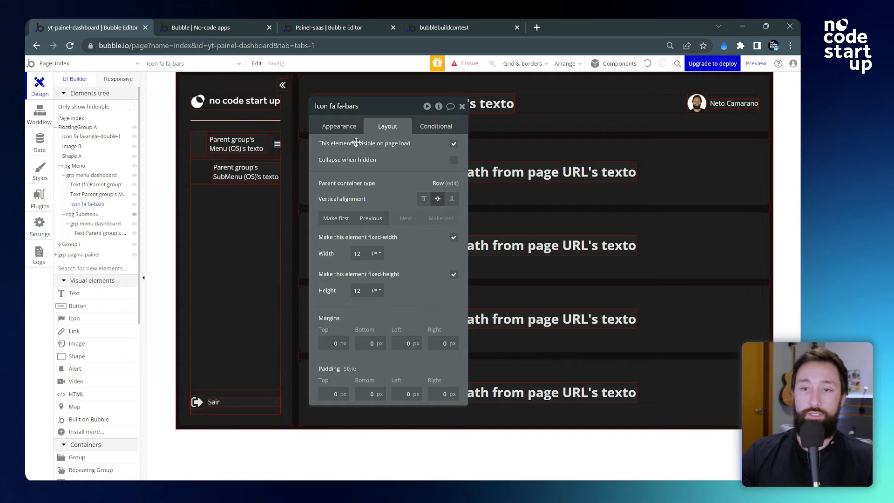
- Change the icon's symbol from the menu bars to a right-pointing chevron
click(352, 131)
click(417, 150)
text(c)
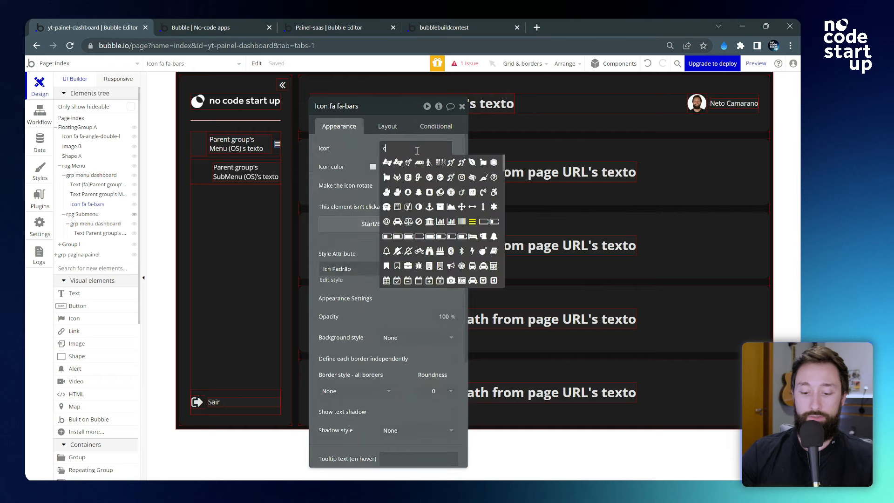
text(he)
click(409, 177)
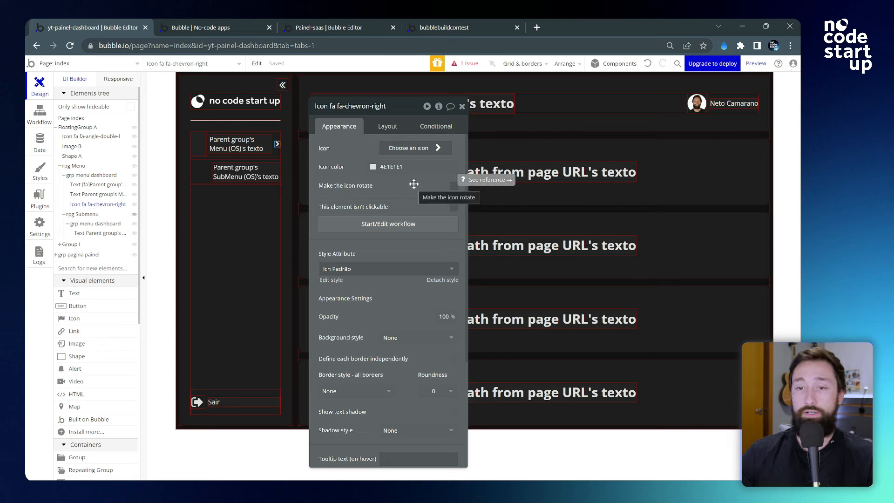
- Add a condition making the chevron icon visible when Parent group's Menu (OS)'s subtabs:count is greater than 0
click(430, 130)
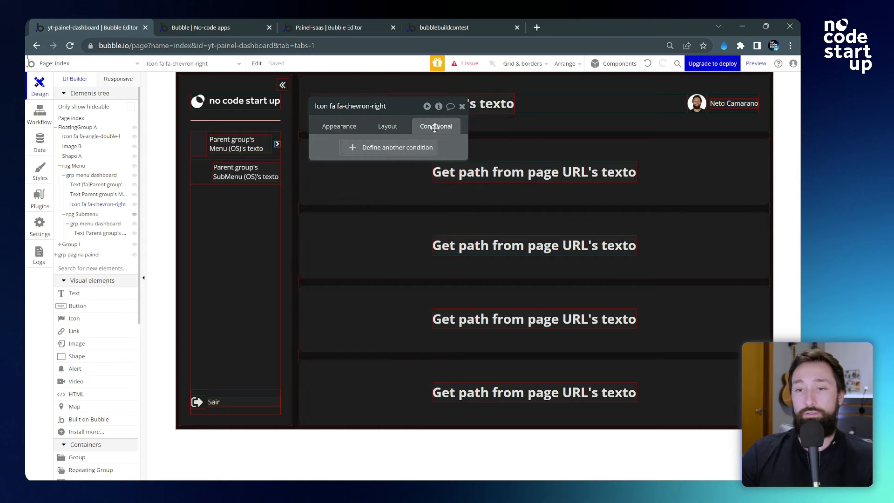
click(395, 147)
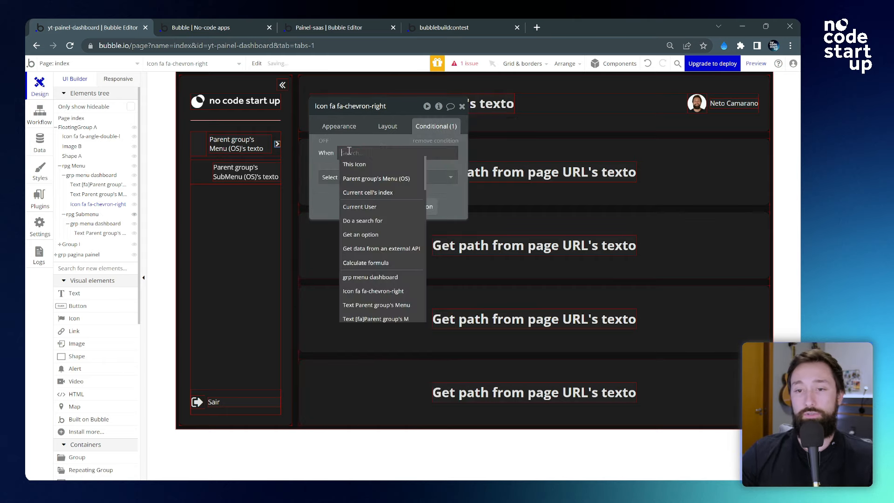
click(397, 181)
click(413, 171)
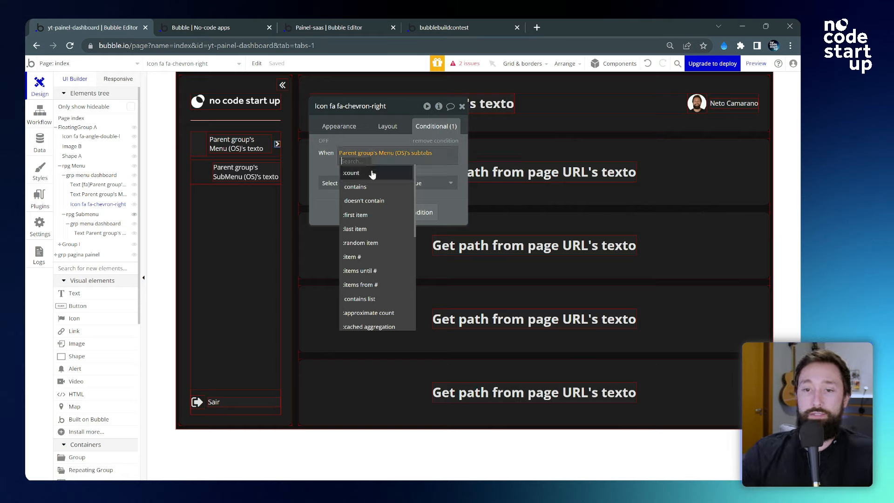
click(359, 178)
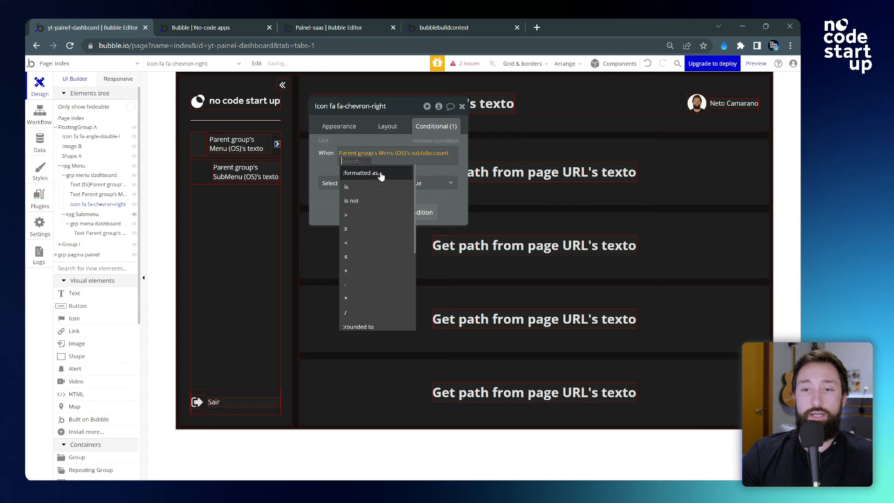
click(378, 213)
text(0)
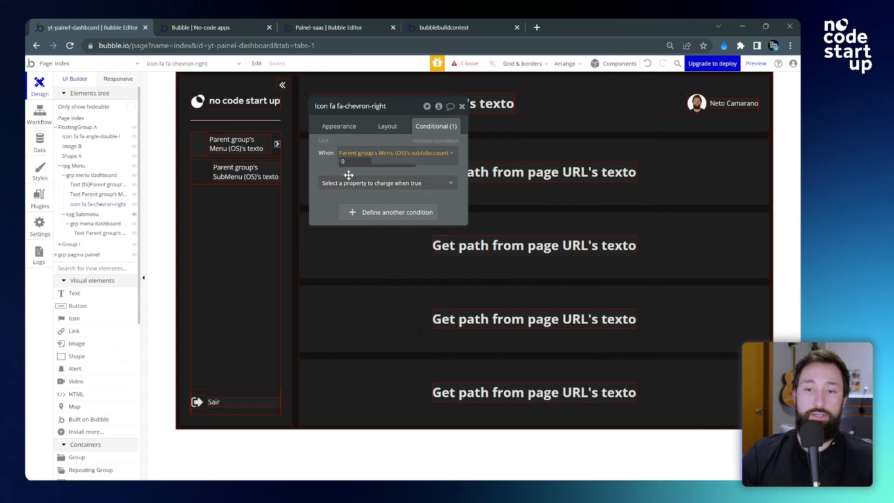
click(356, 182)
click(364, 217)
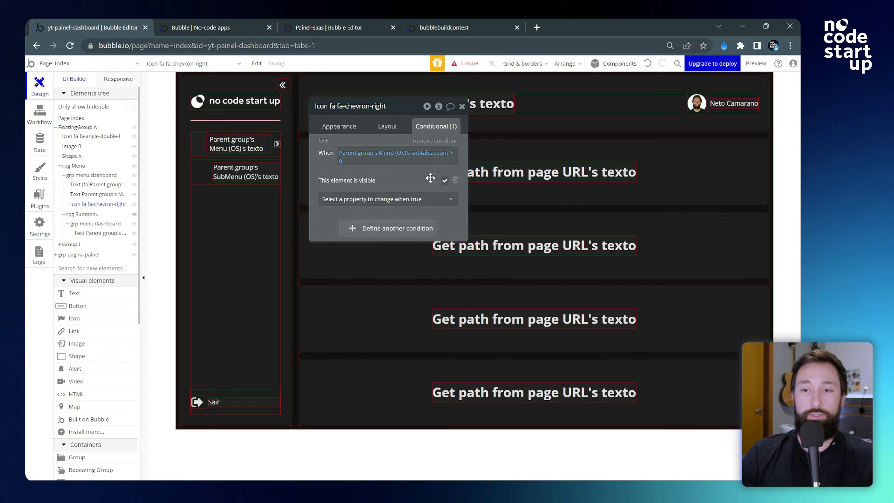
- Change the chevron's visibility condition to check that Parent group's Menu (OS)'s subtabs:first item is not empty
click(440, 154)
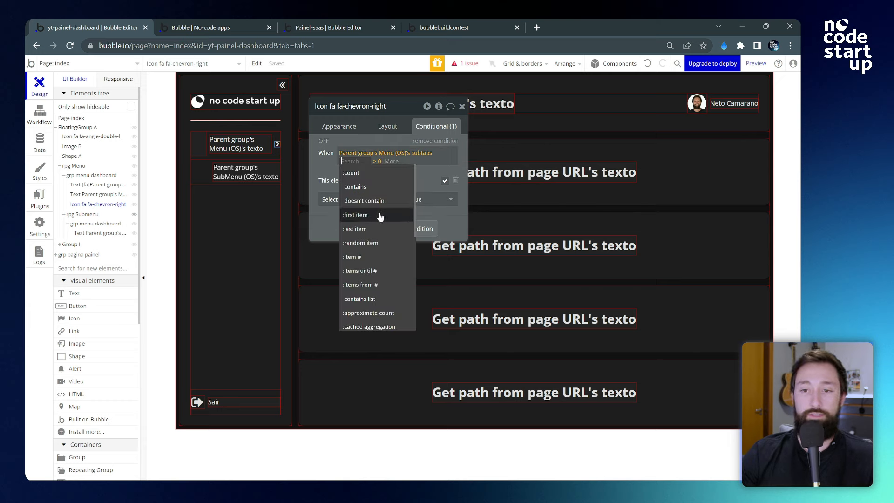
click(380, 216)
click(392, 162)
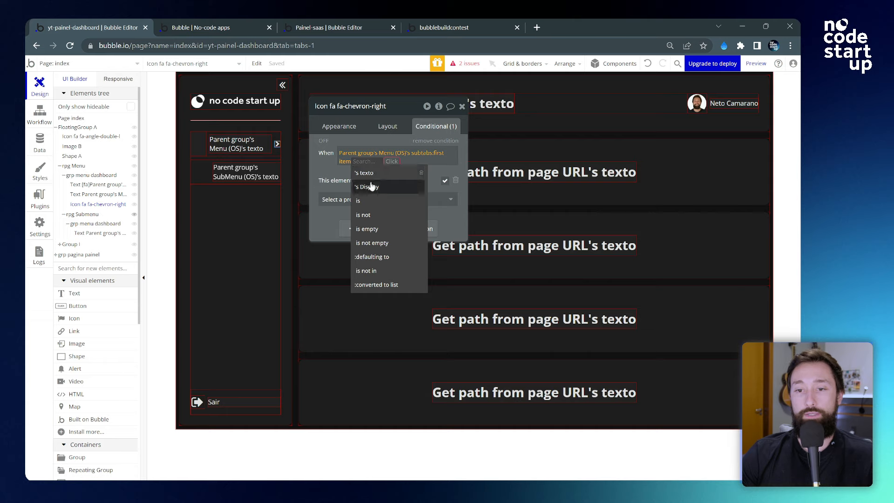
click(372, 242)
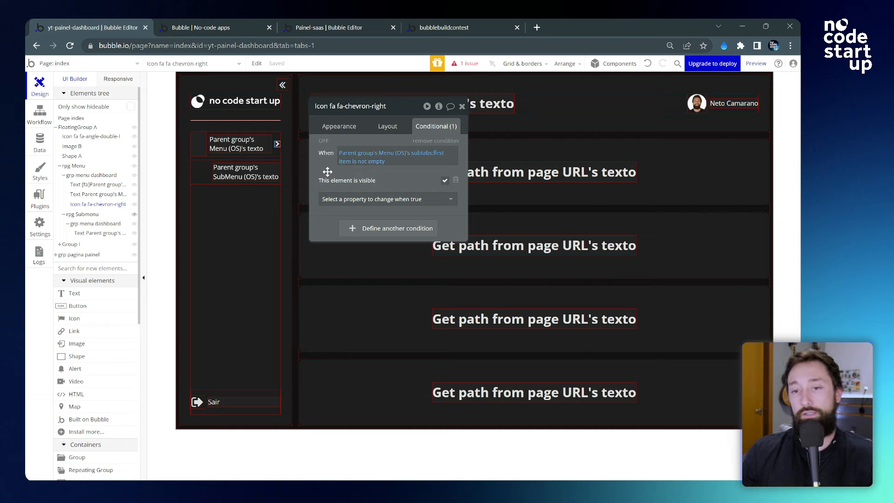
- Make the chevron icon not visible on page load and set it to collapse when hidden
click(388, 130)
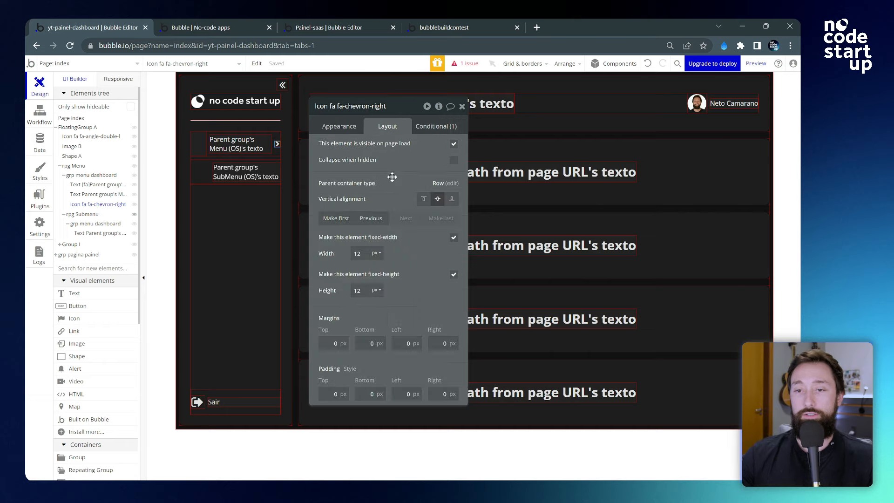
click(454, 151)
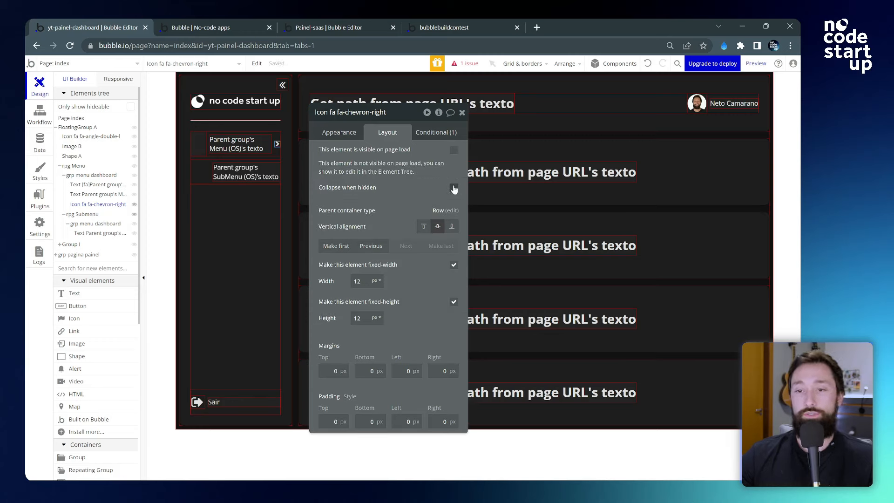
click(454, 188)
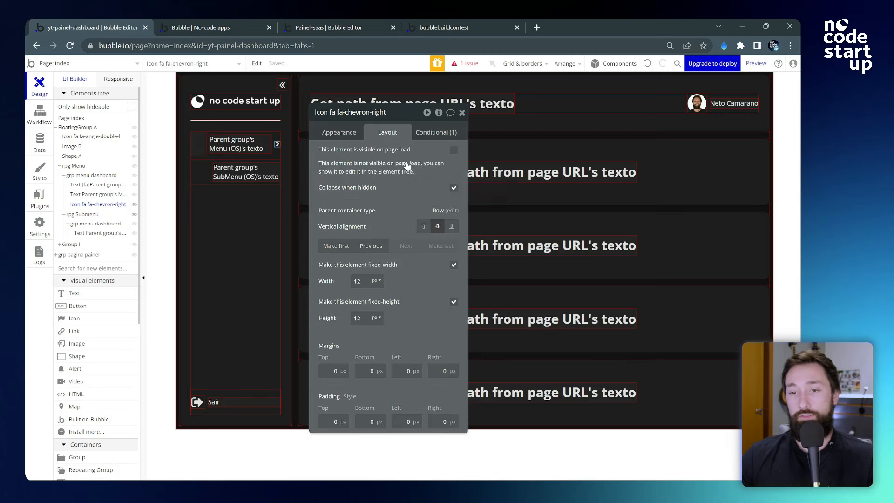
click(436, 132)
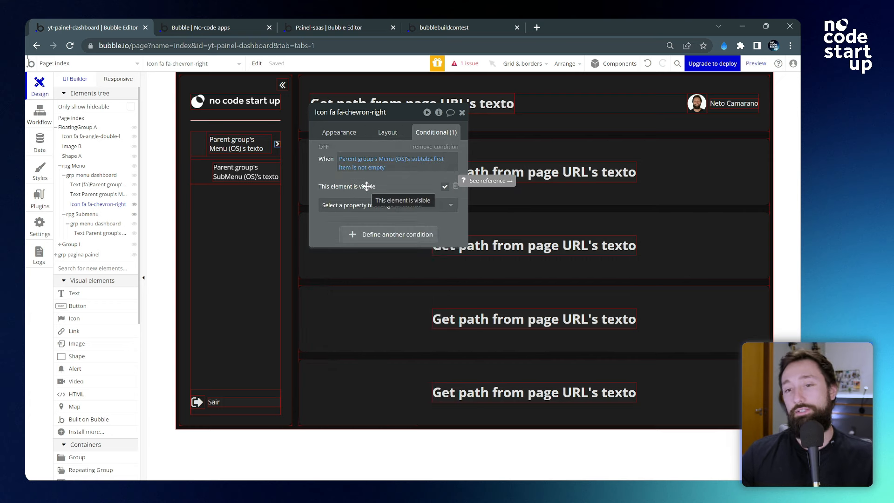
- Copy the FloatingGroup A's width ≤ 239 condition from the menu text to the chevron icon and make the icon not visible when true
click(239, 145)
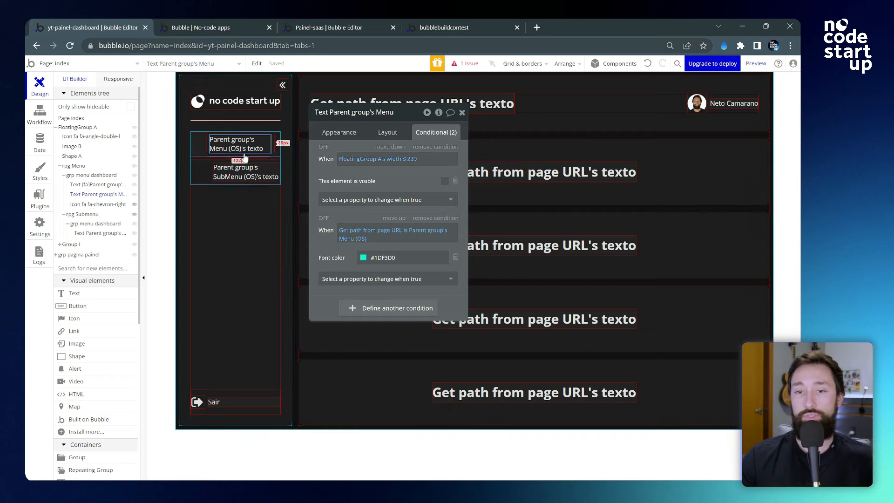
mouse_move(372, 161)
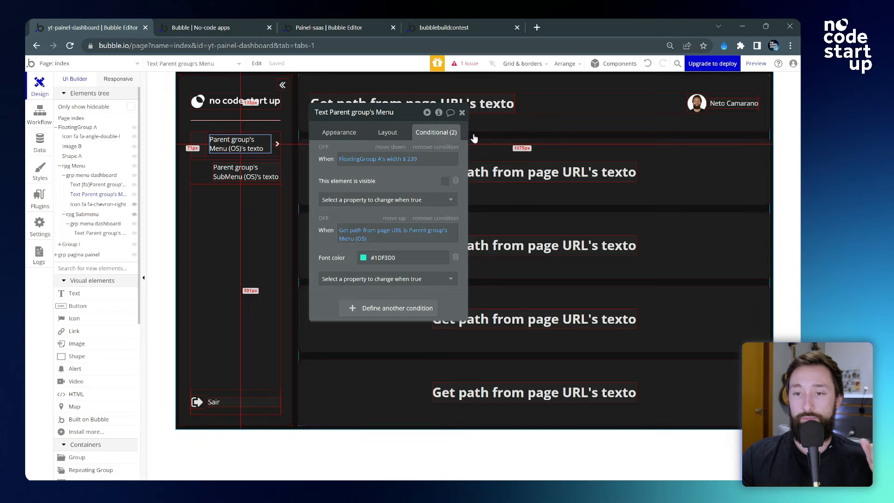
click(277, 144)
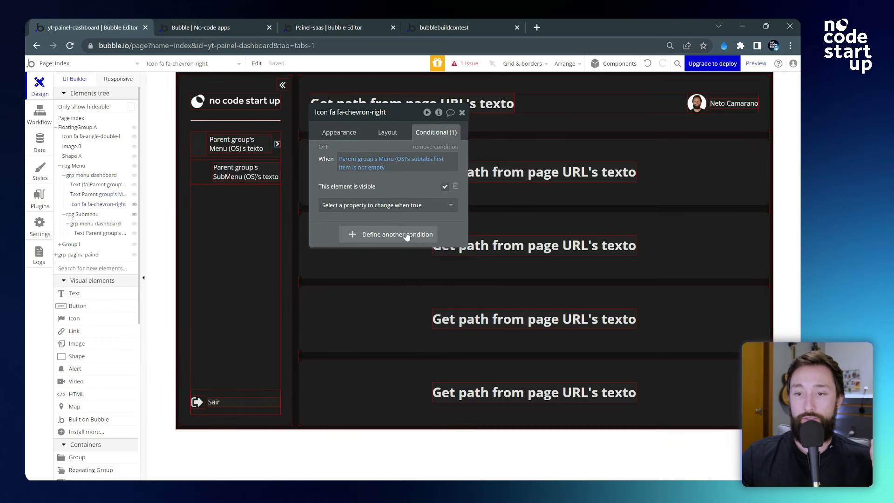
right_click(372, 235)
click(435, 222)
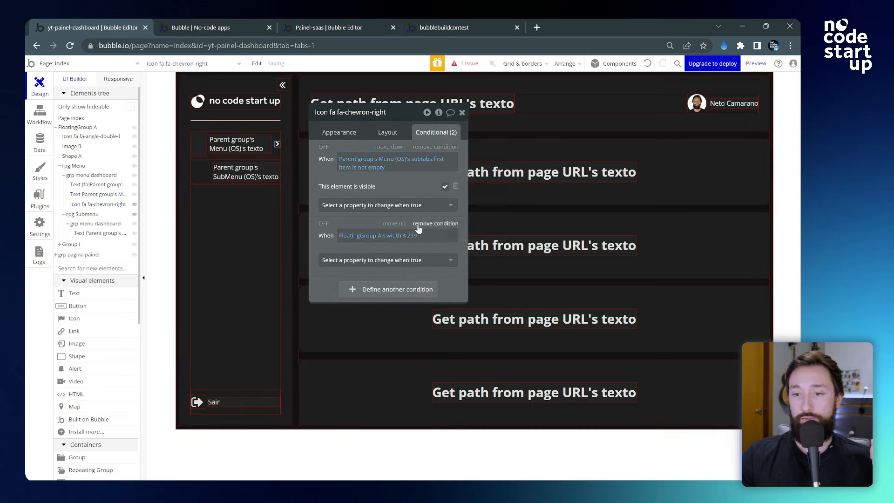
click(425, 260)
click(346, 293)
click(445, 259)
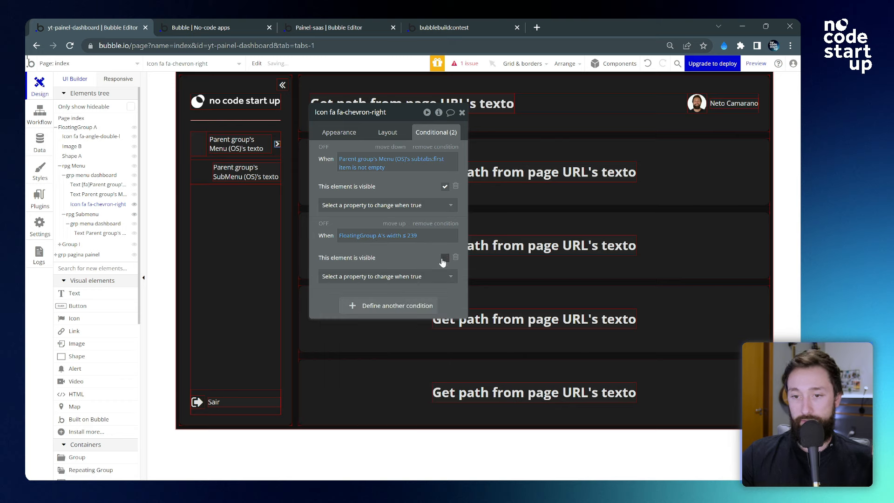
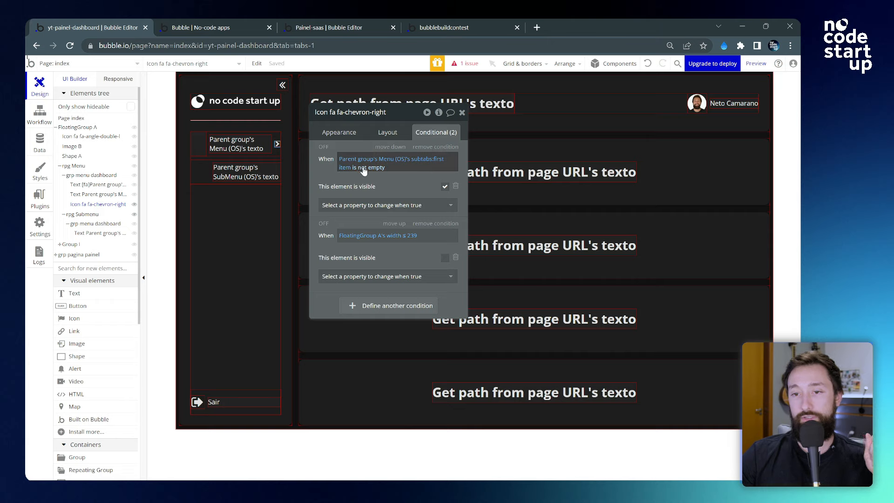
click(353, 237)
click(402, 247)
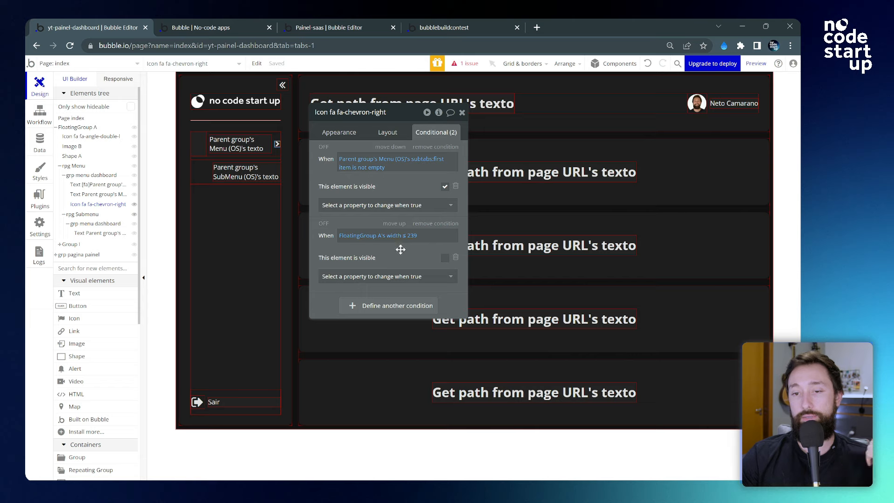
- Add a third condition to the chevron icon for when the page URL's Path, of type Menu (OS), is Parent group's Menu (OS)
click(387, 311)
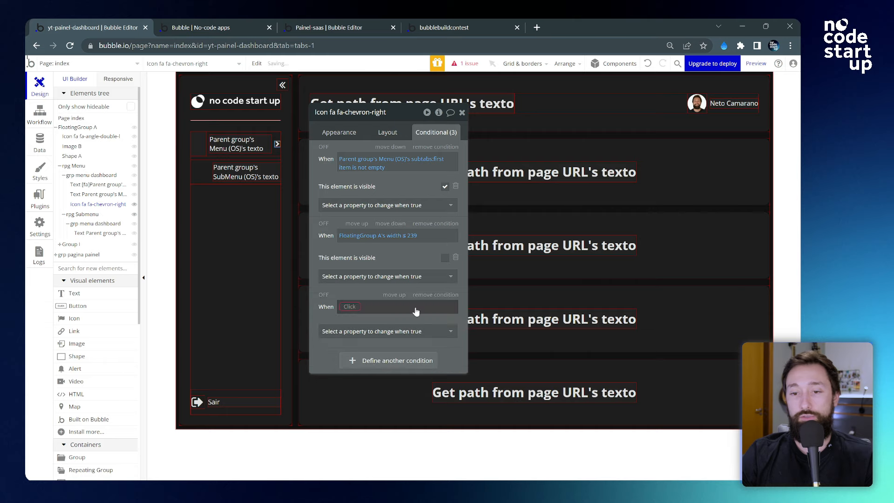
click(352, 307)
text(get)
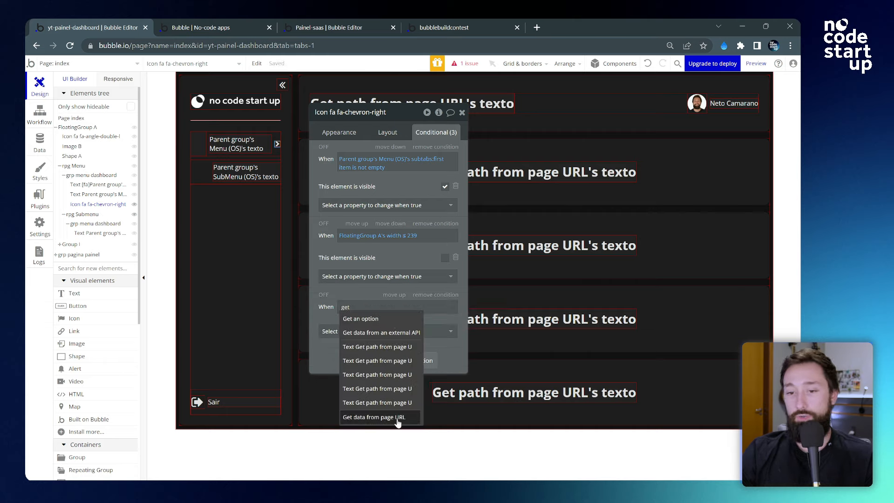
click(397, 417)
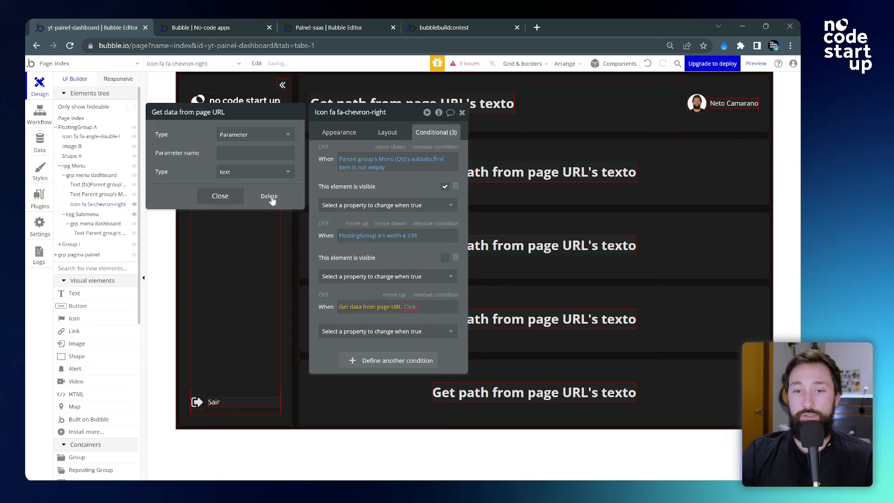
click(265, 136)
click(244, 163)
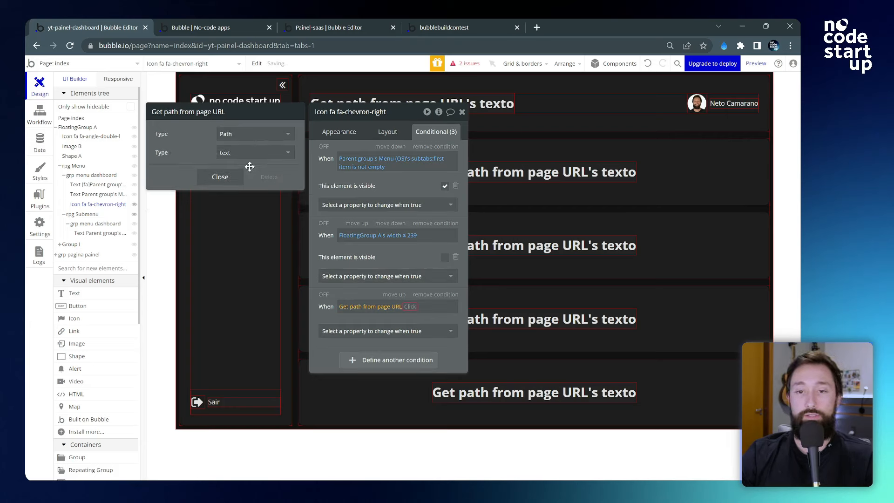
click(252, 155)
text(menu)
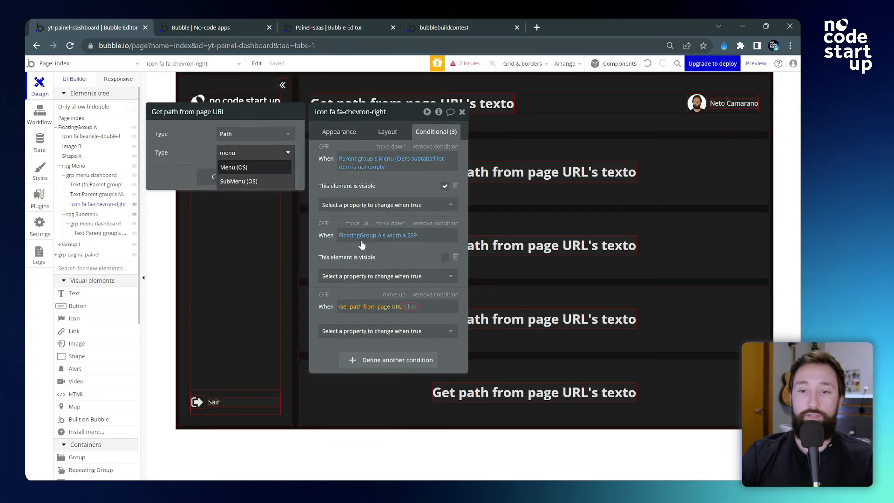
click(244, 167)
click(411, 307)
click(432, 375)
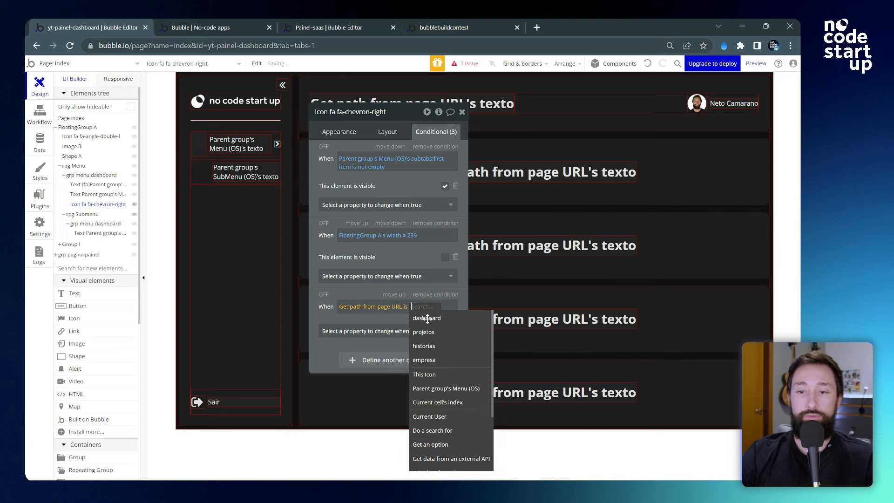
click(436, 389)
- Make the chevron's page URL path condition change the icon to a downward chevron
click(404, 338)
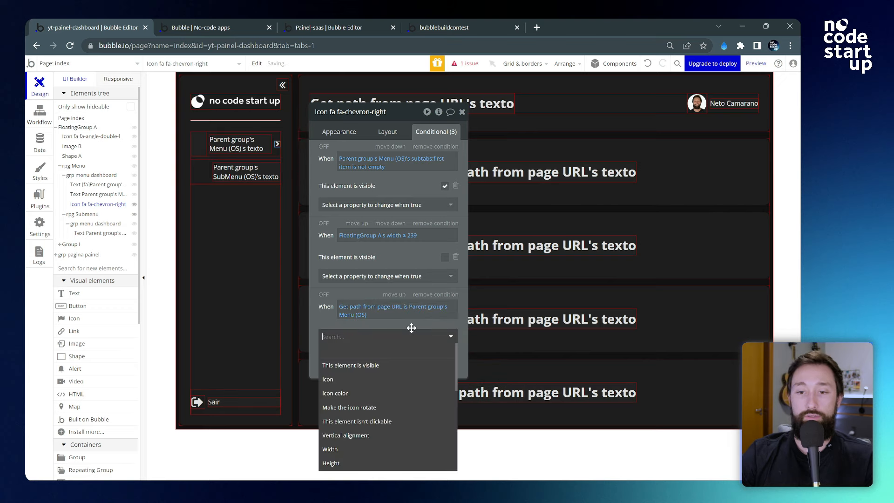
click(361, 379)
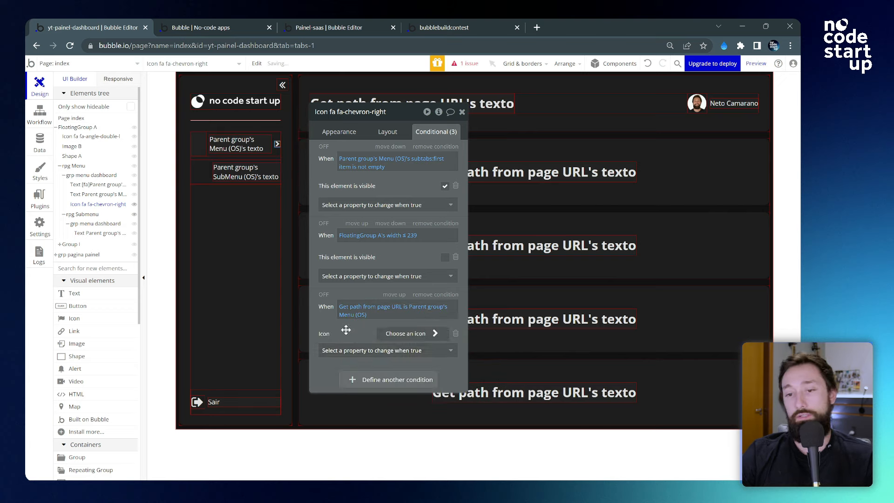
drag(345, 329, 368, 258)
click(425, 263)
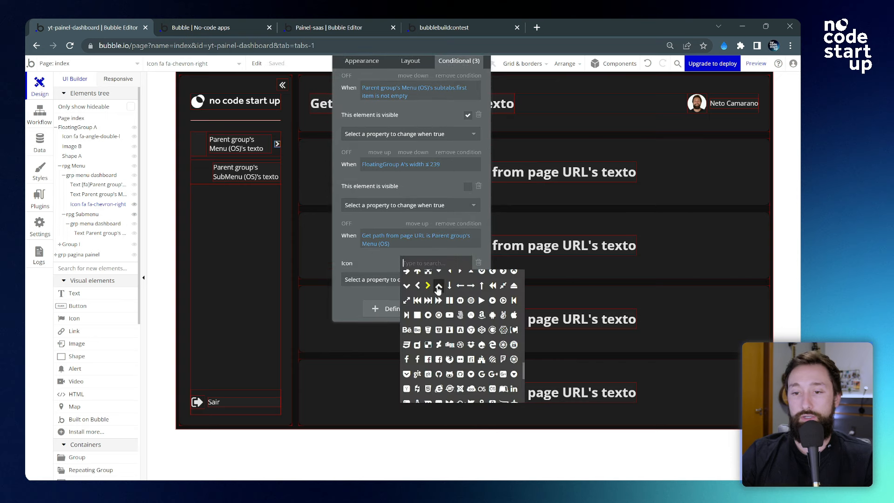
- Set the icon color to #1DF3D0 in the same chevron condition and close the element's properties
click(382, 280)
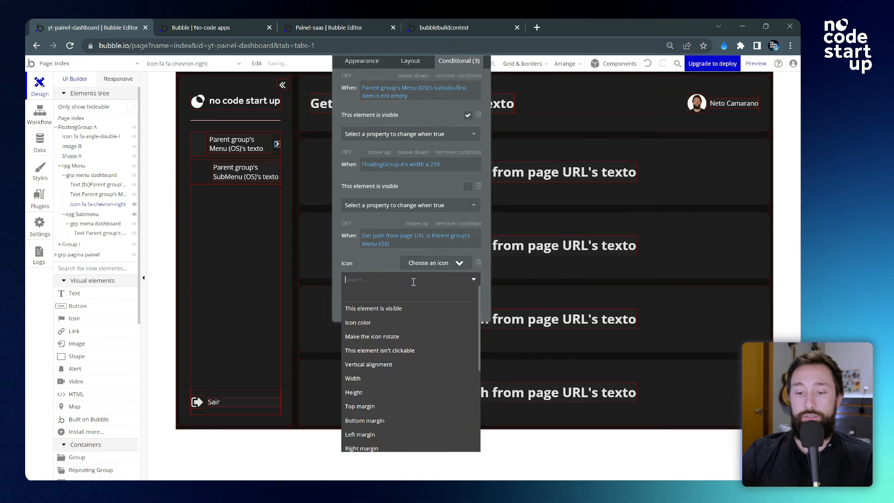
text(colo)
click(366, 309)
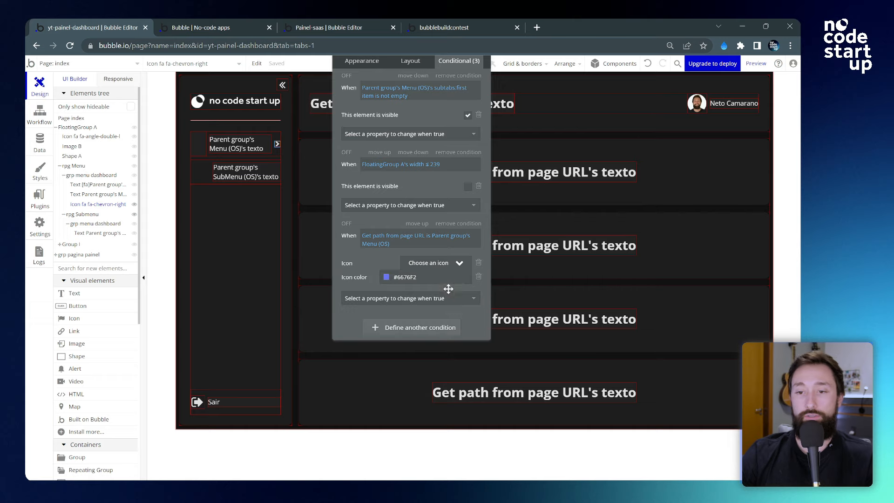
double_click(405, 277)
text(1DF3D0)
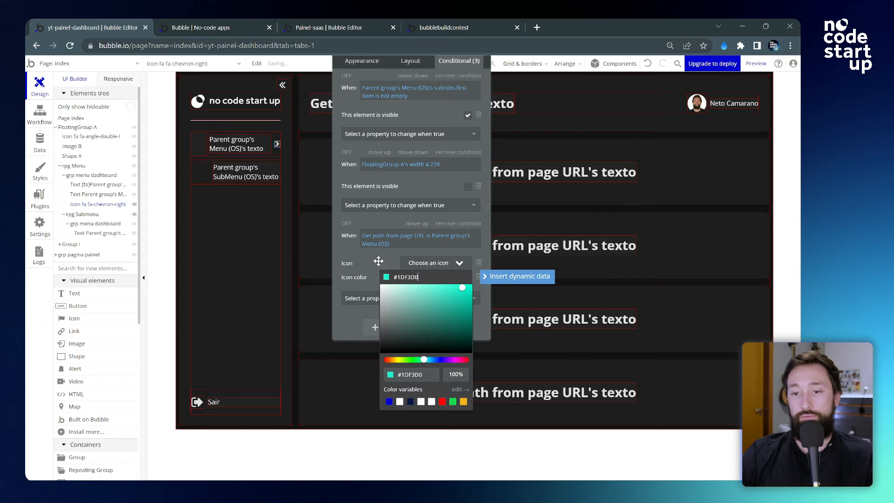
click(376, 260)
drag(366, 256, 384, 298)
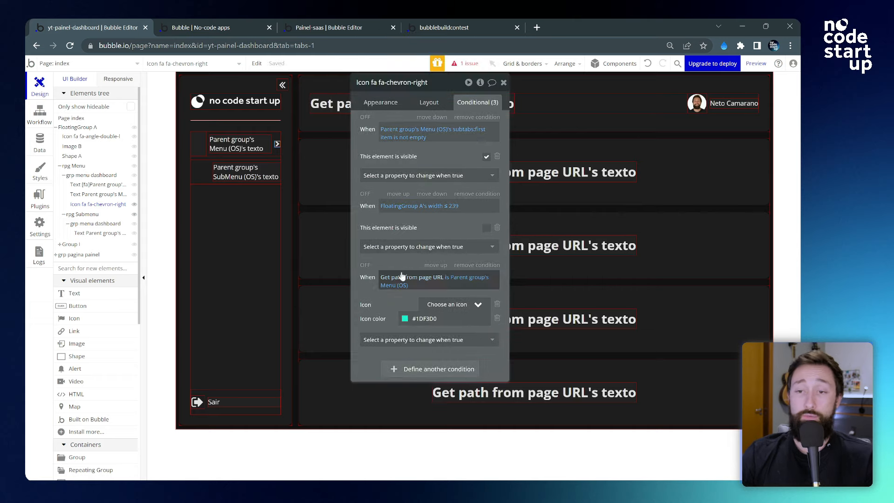
click(503, 83)
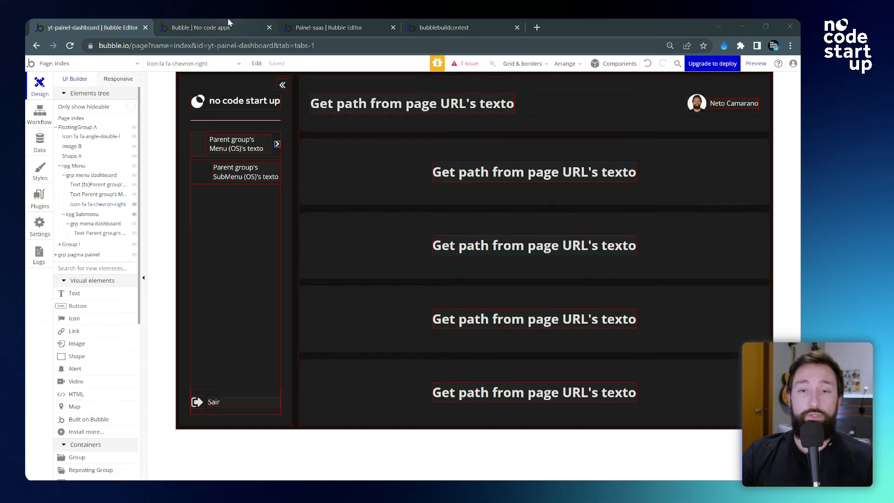
- Refresh the app preview and test the chevron and the Dados and Colaboradores subtabs by alternating between Empresa and Histórias
click(228, 22)
click(275, 71)
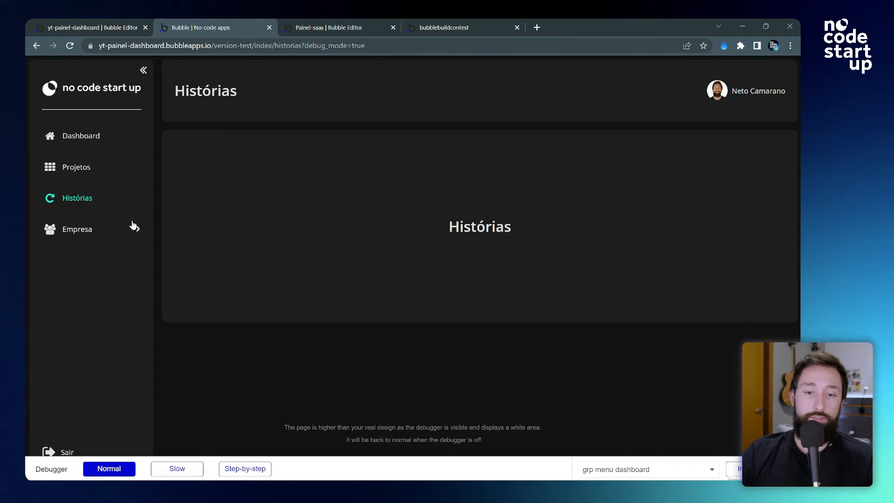
click(80, 231)
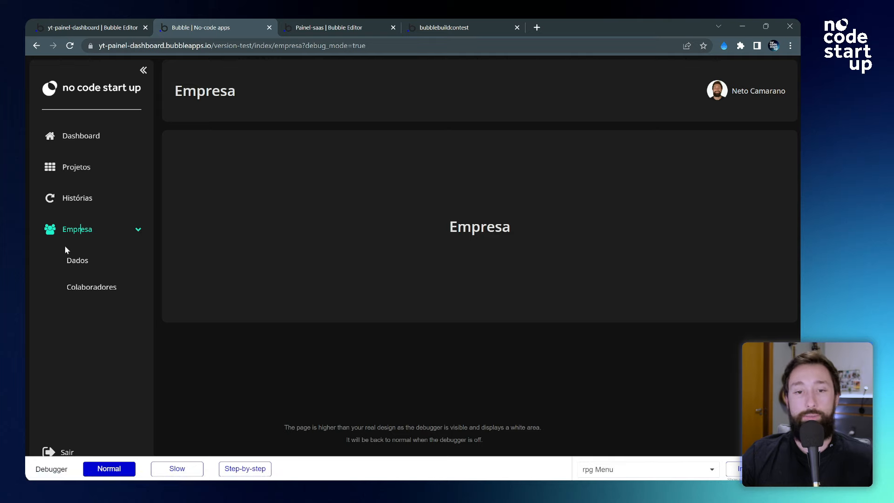
click(98, 199)
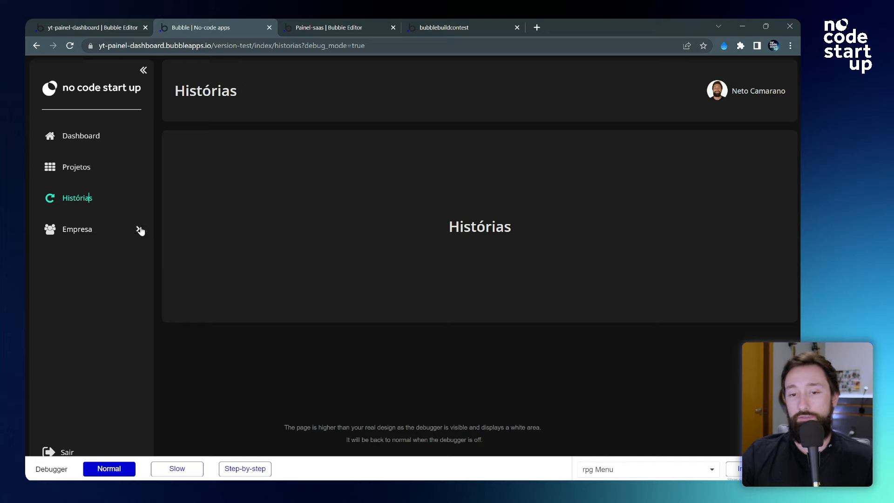
click(67, 235)
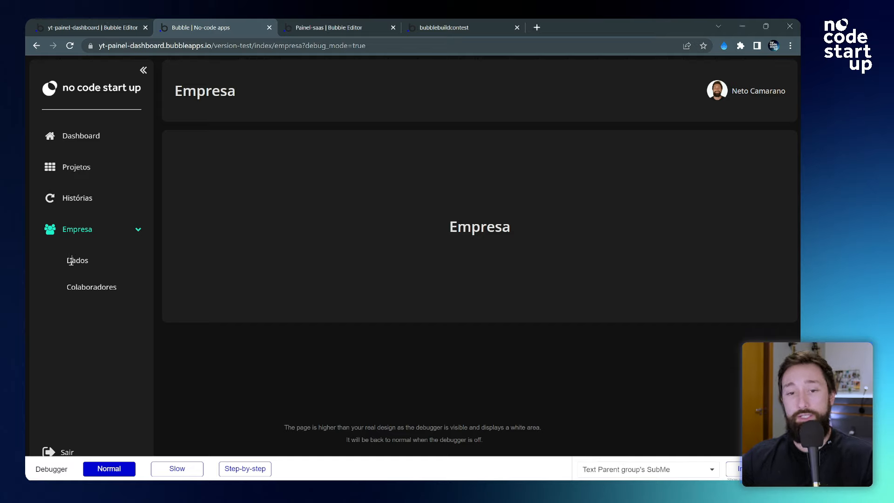
drag(72, 260, 110, 261)
drag(68, 286, 130, 285)
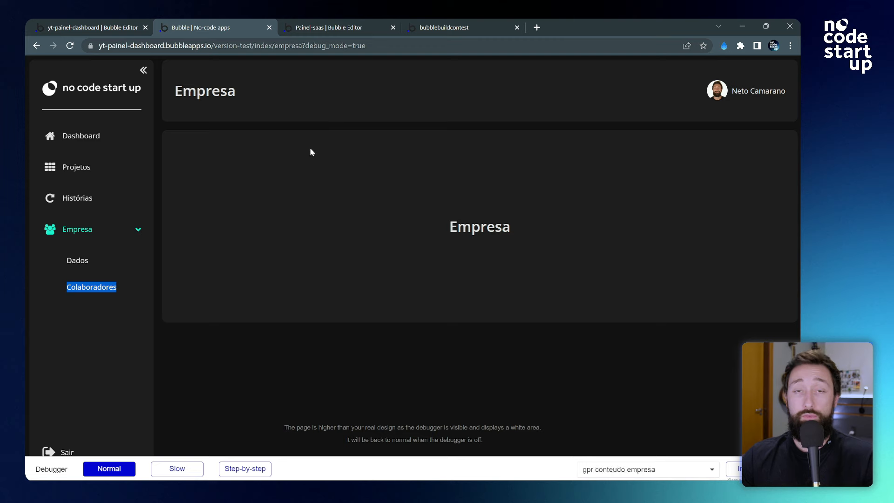
- In the editor, create a click workflow for the submenu's grp menu dashboard with a Go to page action whose destination is index
click(86, 27)
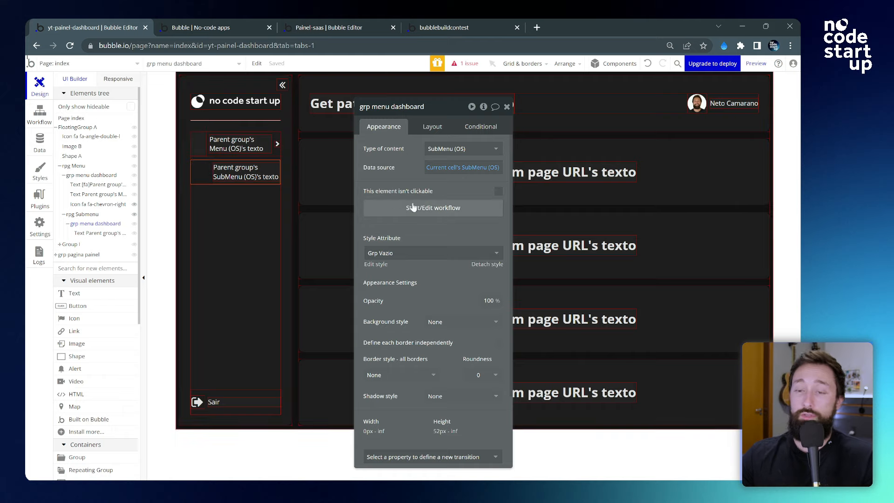
click(431, 210)
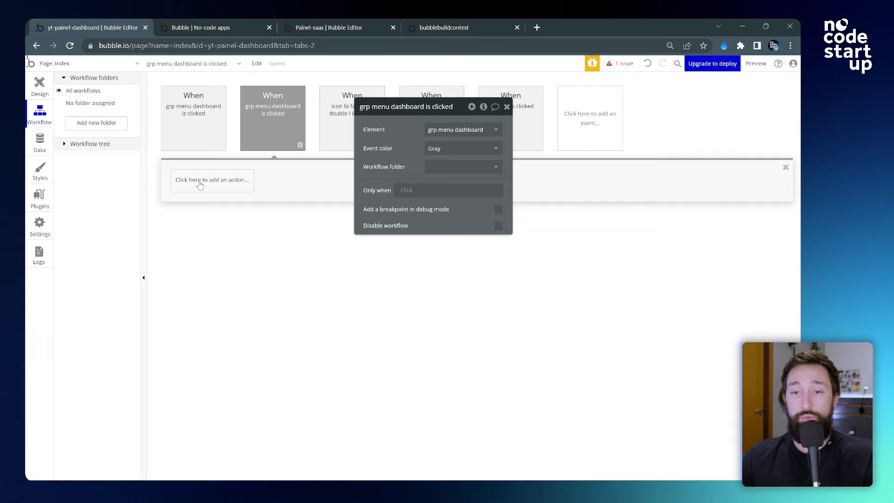
click(200, 185)
mouse_move(205, 235)
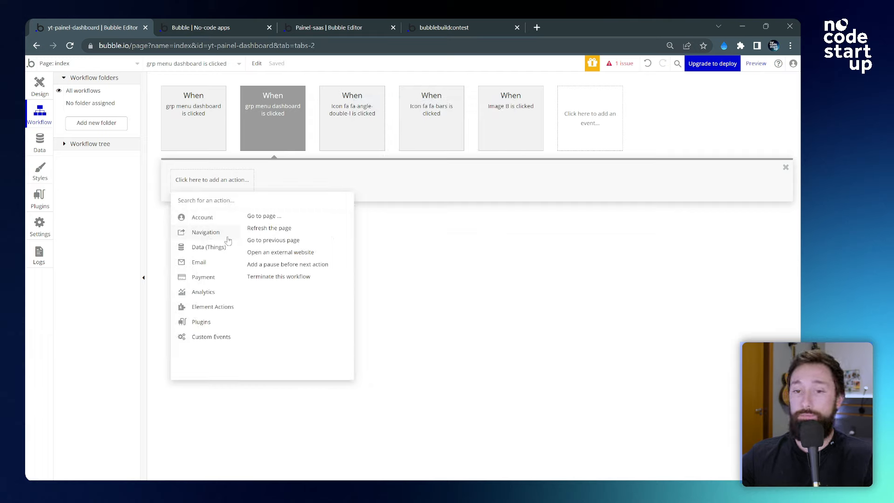
click(265, 216)
click(454, 129)
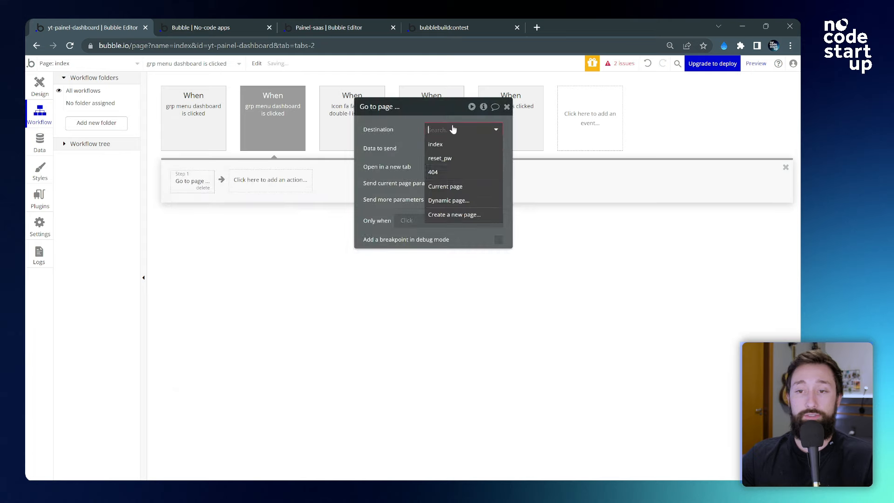
click(443, 145)
- Set the Go to page action's data to send to Current cell's SubMenu (OS)'s Display
click(437, 148)
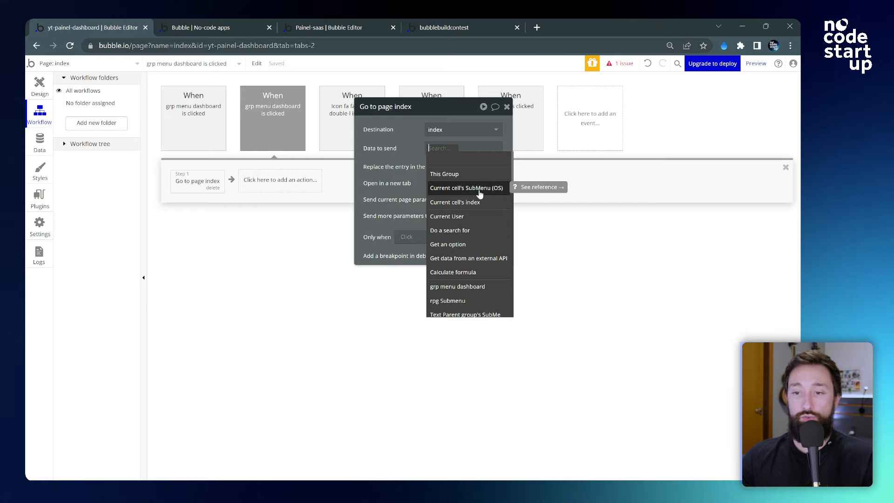
click(466, 188)
click(448, 176)
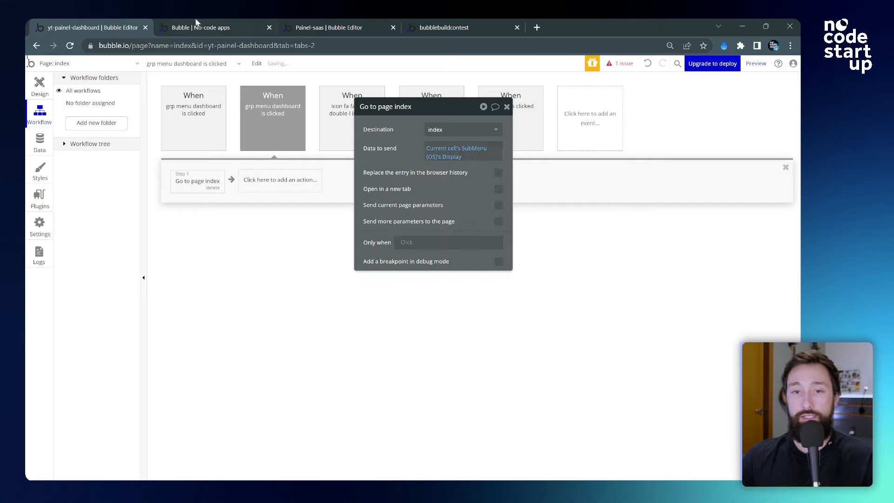
- Test the Dados subtab in the refreshed preview and examine the page URL's path and parameters
click(199, 26)
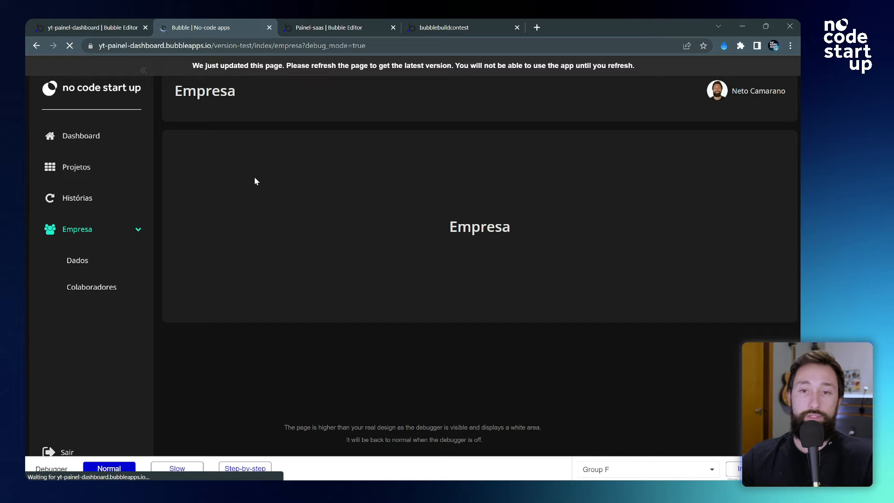
click(82, 261)
drag(254, 46, 372, 49)
click(84, 229)
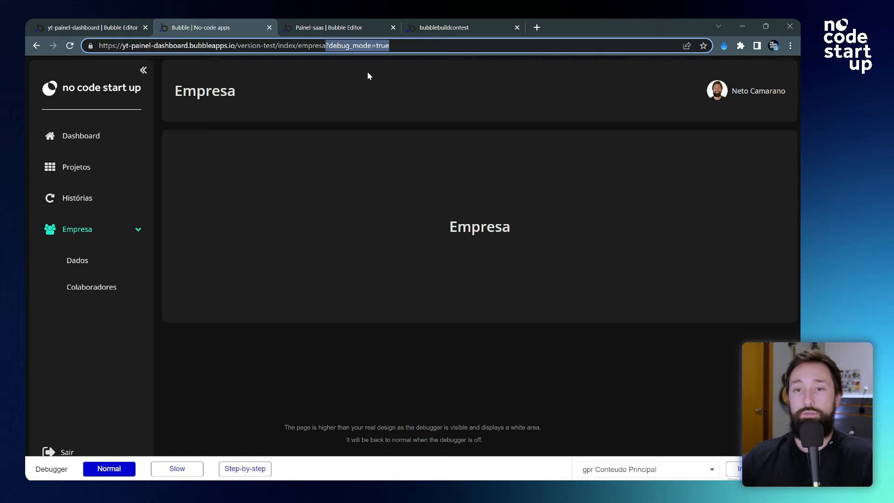
- Back in the workflow editor, clear the Go to page action's data to send and replace it with an Arbitrary text expression
click(114, 27)
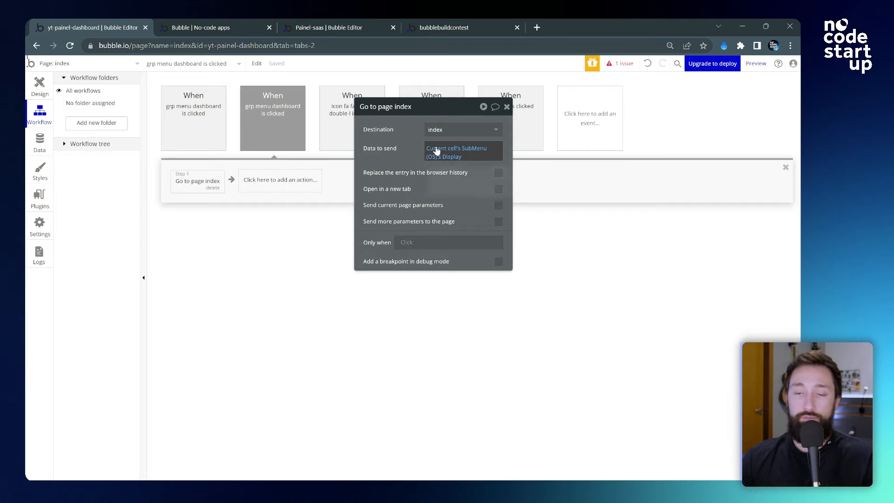
click(457, 158)
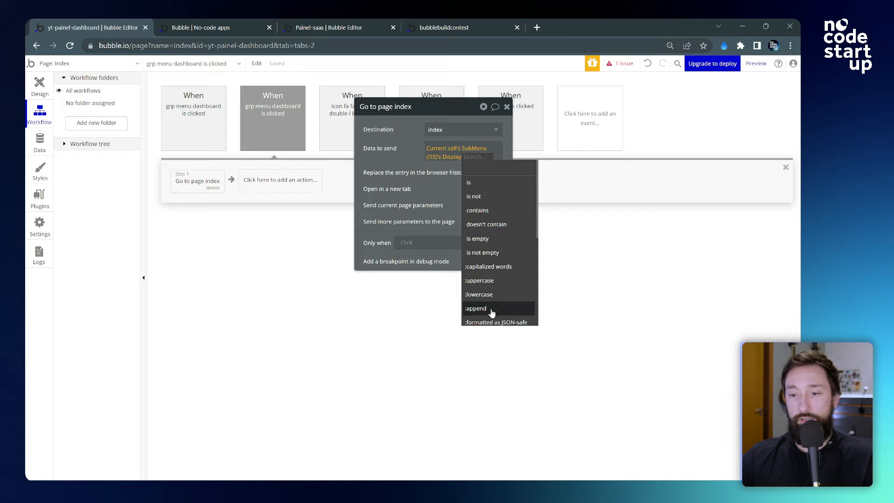
mouse_move(492, 313)
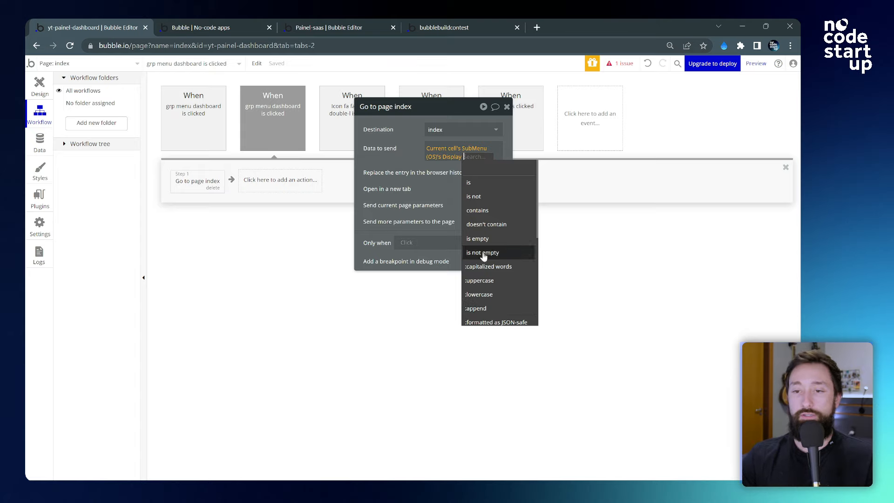
click(404, 157)
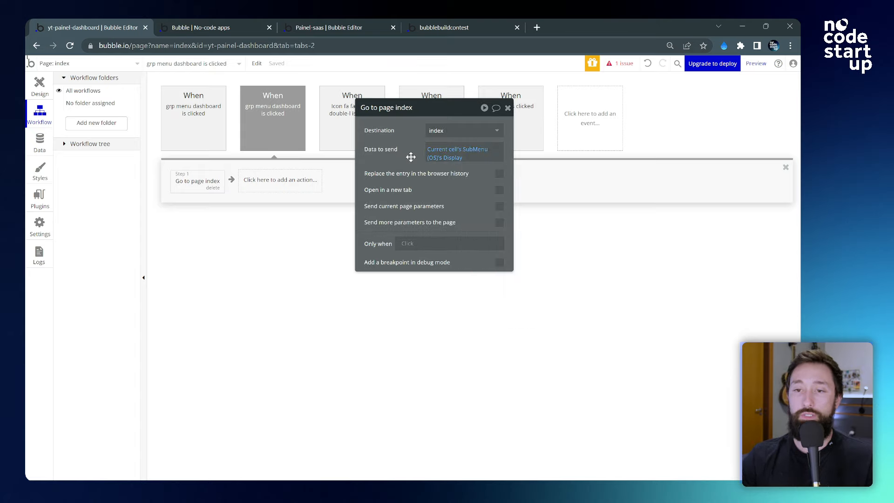
right_click(459, 157)
click(515, 157)
click(442, 148)
text(arb)
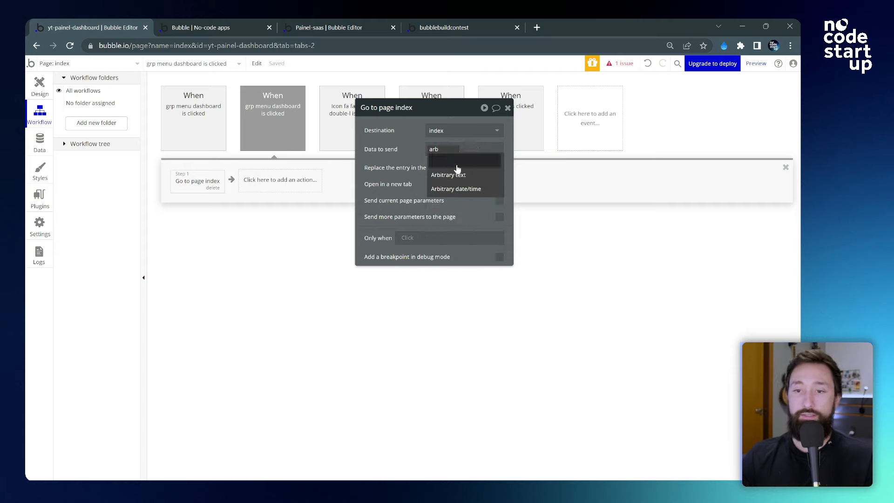
click(455, 168)
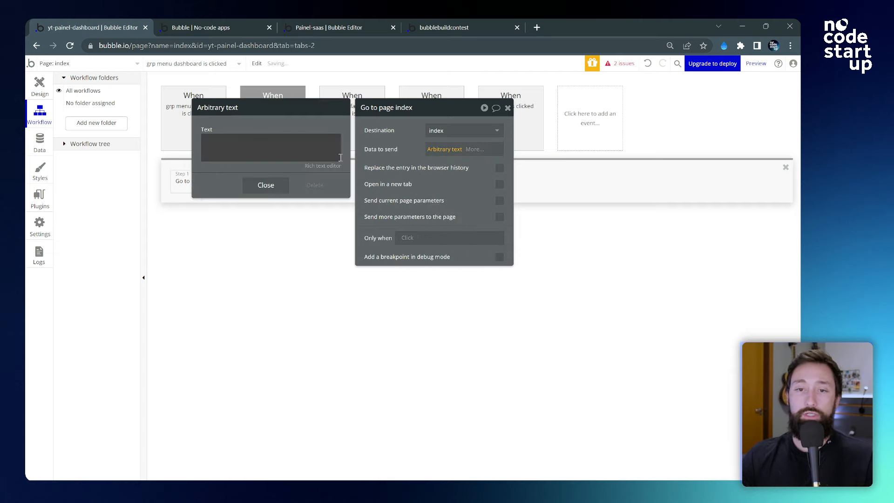
click(292, 144)
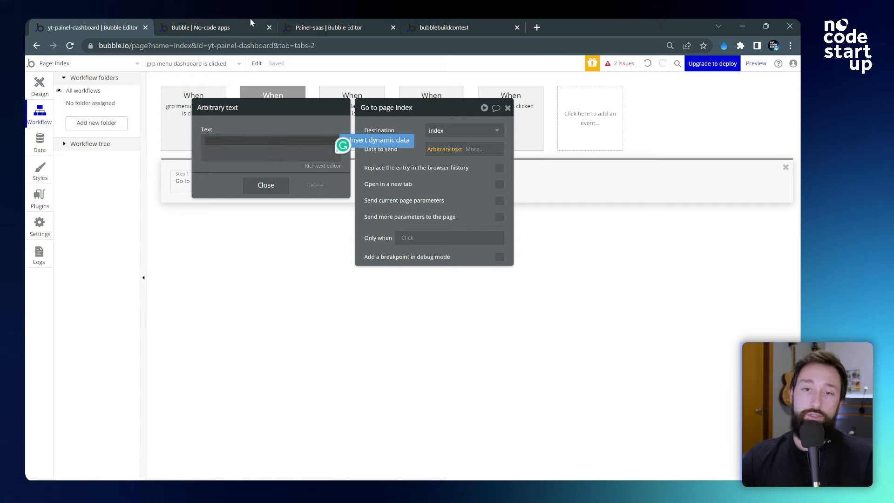
- In the app preview, examine the URL segment used for the Empresa menu item
click(233, 19)
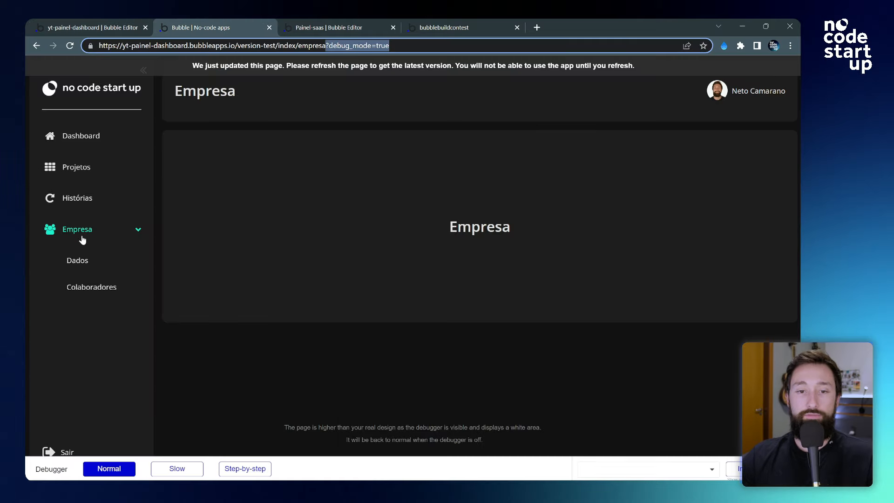
click(99, 232)
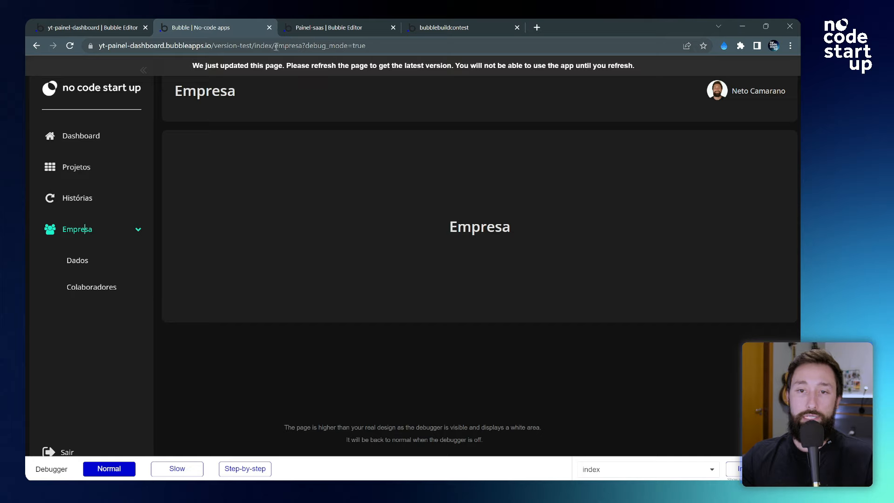
drag(276, 46, 304, 46)
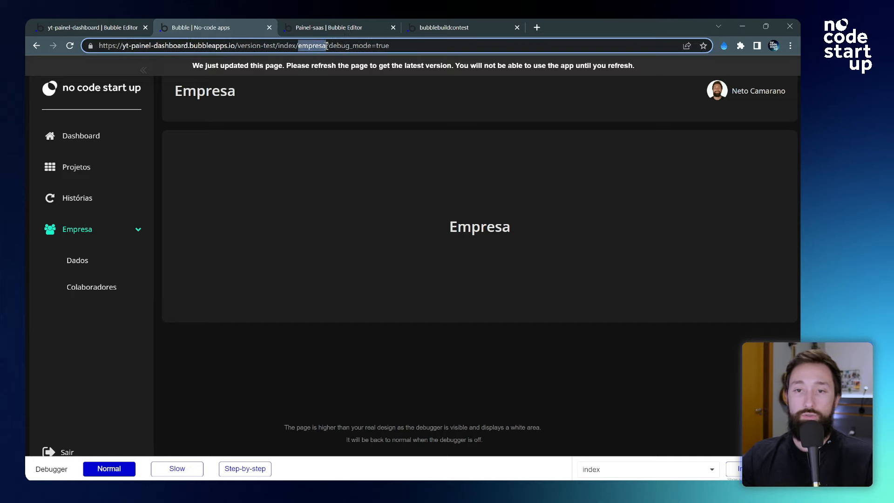
click(310, 45)
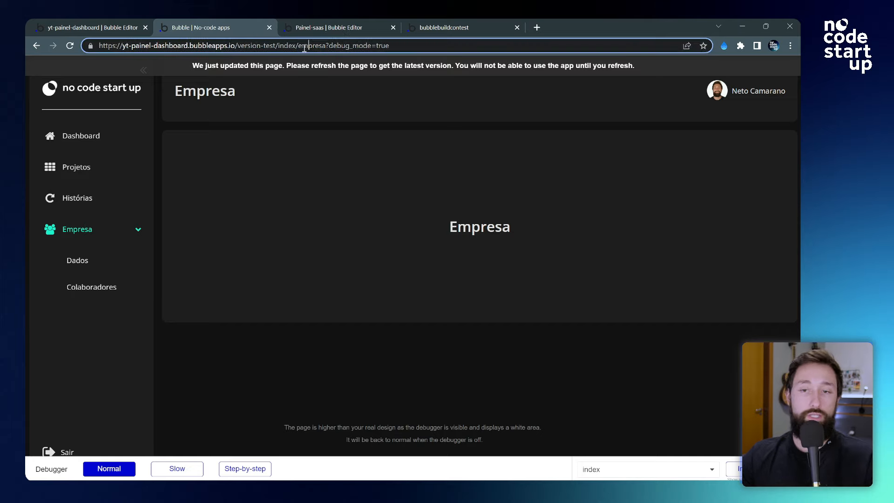
- In the workflow's Arbitrary text, insert Get data from page URL and set it to read the Path
click(119, 22)
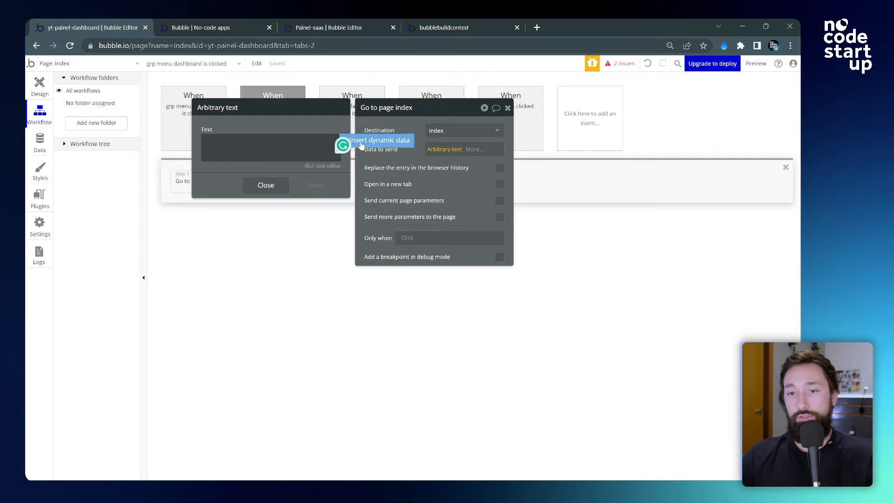
click(344, 142)
text(get)
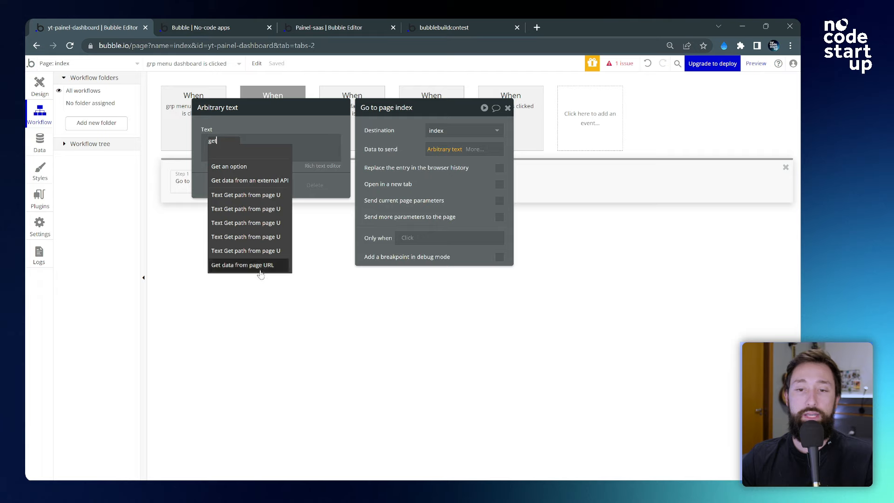
click(259, 265)
click(289, 130)
click(289, 157)
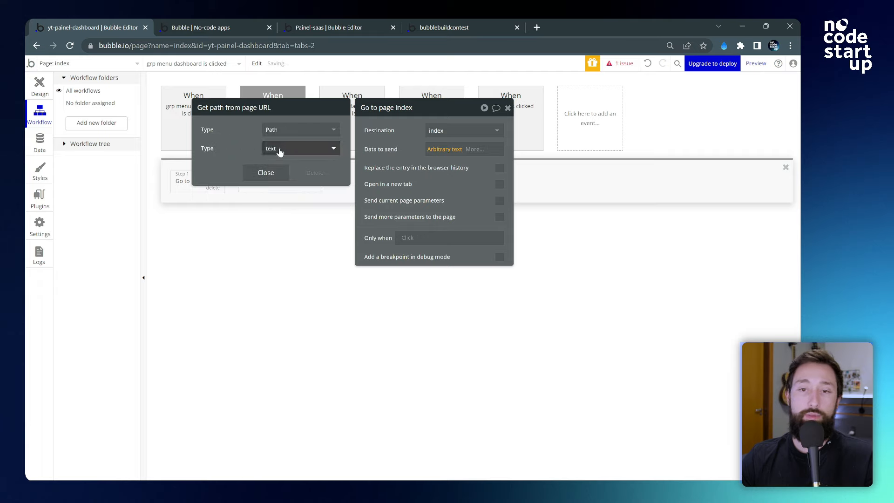
- Set the page URL path's data type to Menu (OS) and append its Display value in the Arbitrary text
click(292, 149)
click(292, 316)
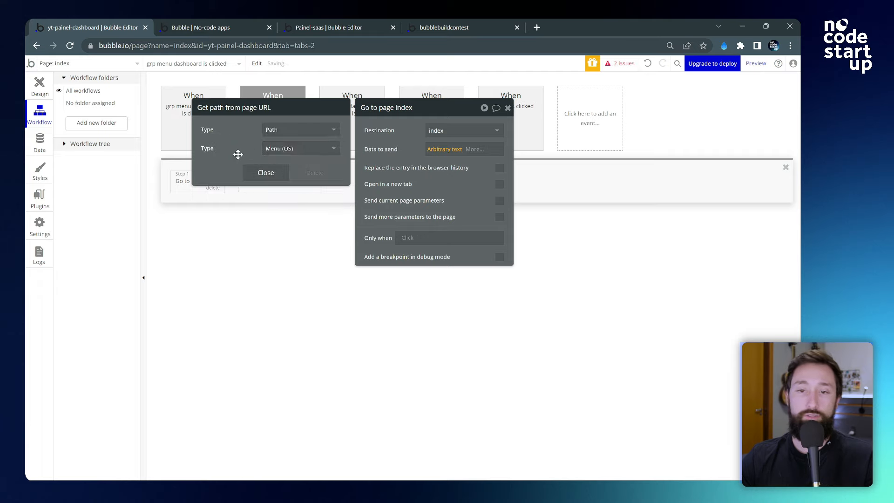
click(266, 172)
click(283, 141)
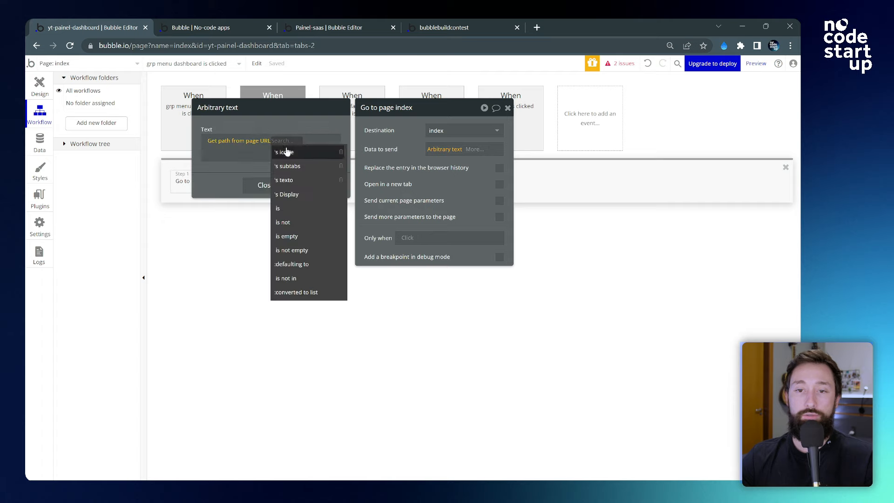
click(299, 194)
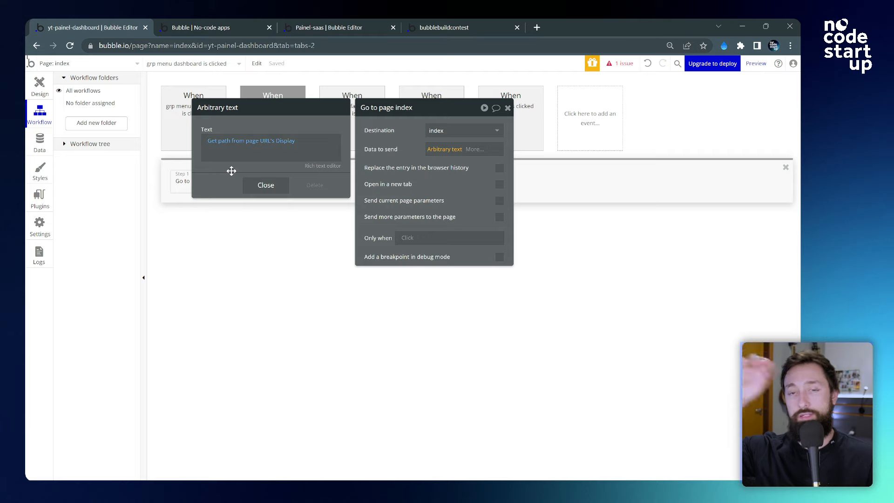
- Add a slash after the path expression, followed by Current cell's SubMenu (OS)'s Display
click(322, 150)
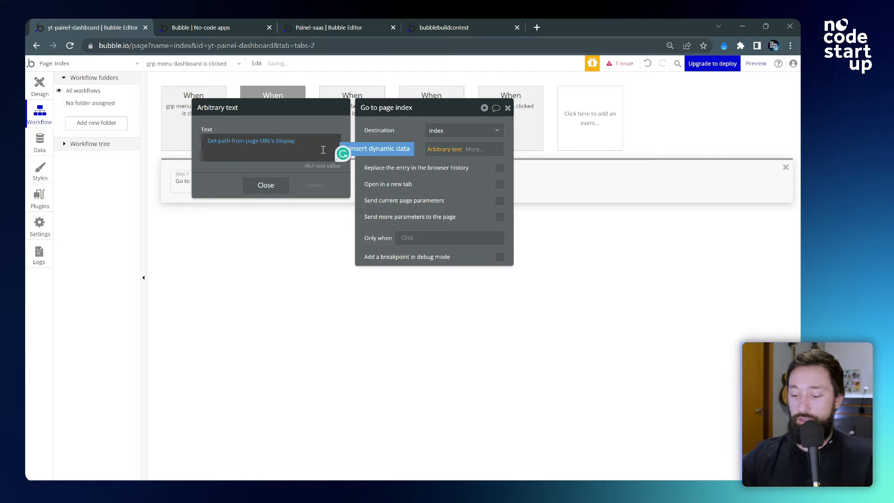
click(216, 170)
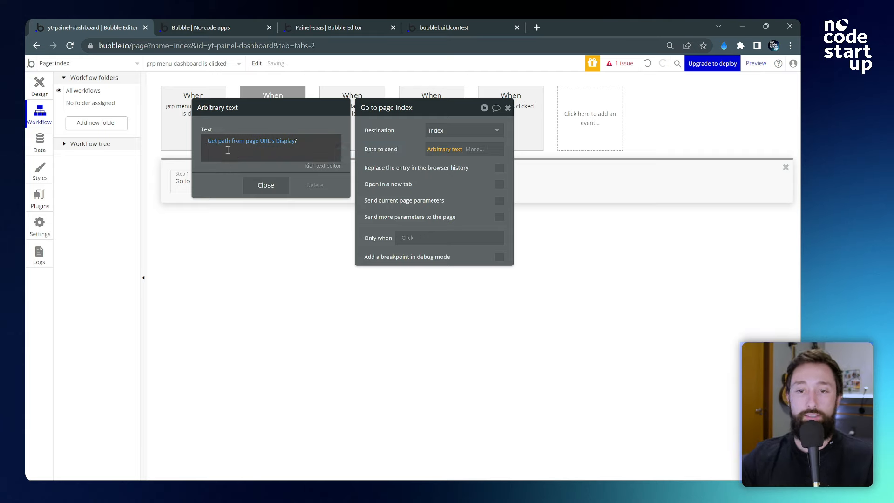
double_click(268, 149)
click(344, 149)
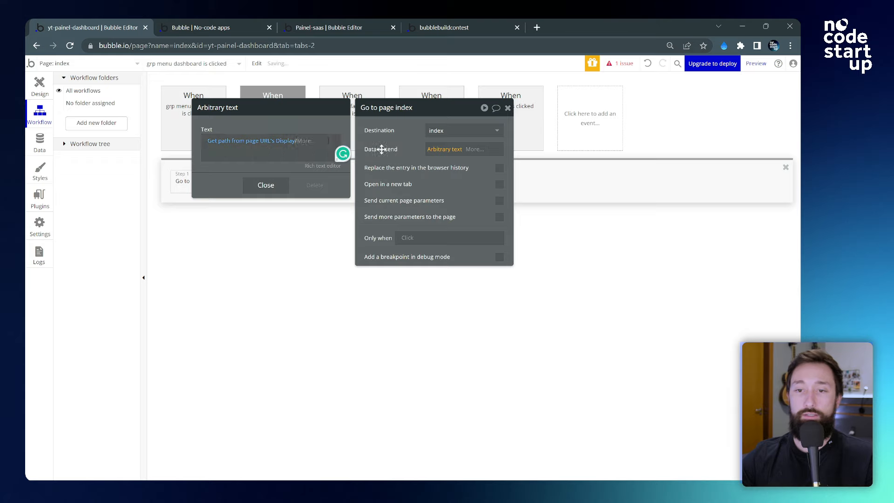
click(353, 181)
click(257, 171)
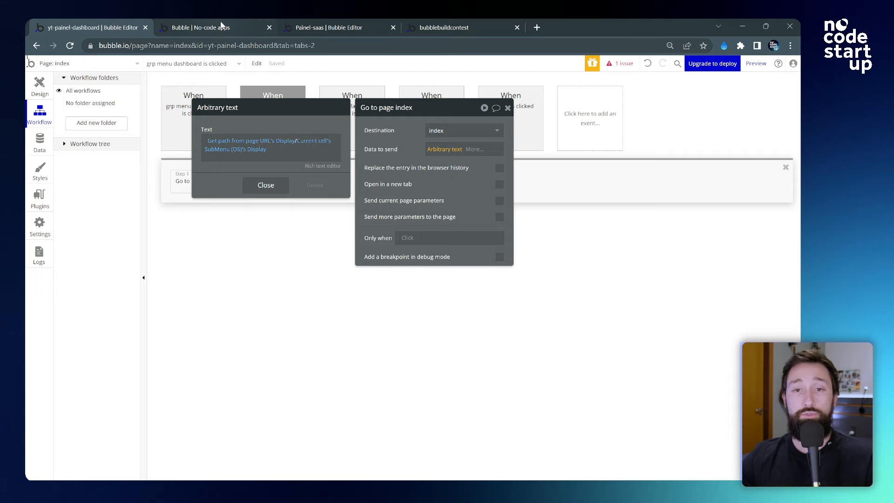
- Switch to the app preview, refresh it, open the Dados subtab under Empresa and examine the page URL's path
click(214, 26)
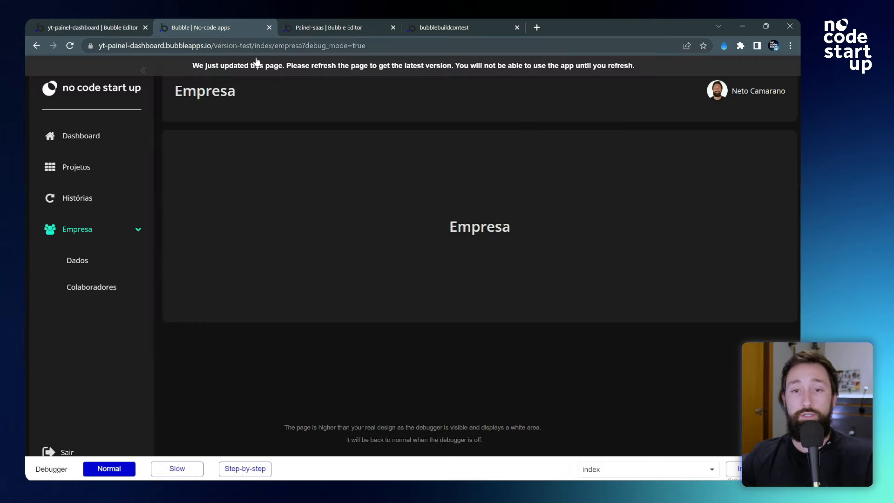
click(63, 197)
click(104, 233)
click(99, 255)
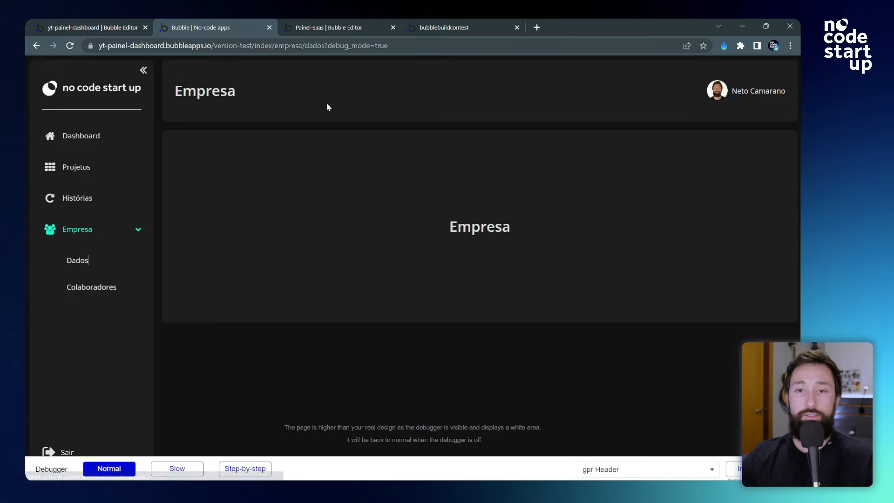
drag(279, 46, 374, 45)
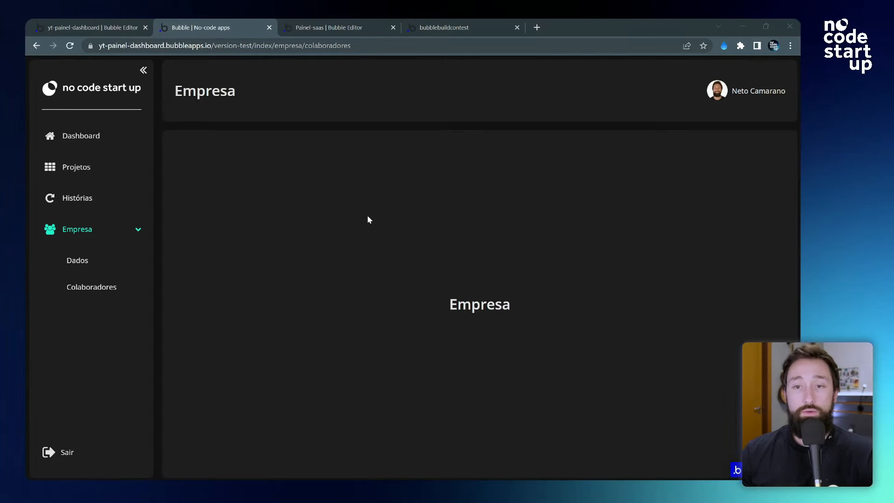
- Open the Dados and Colaboradores subtabs in turn and compare the content text each one displays
click(85, 264)
drag(428, 302, 533, 310)
click(426, 301)
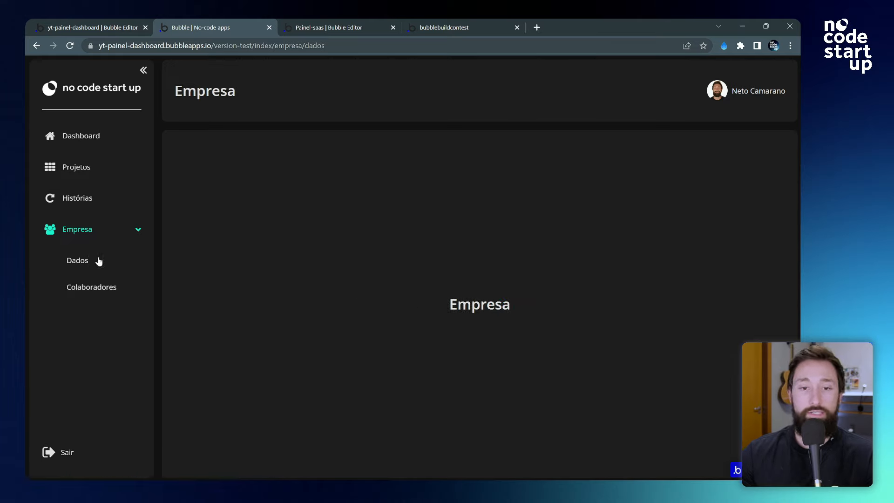
click(92, 290)
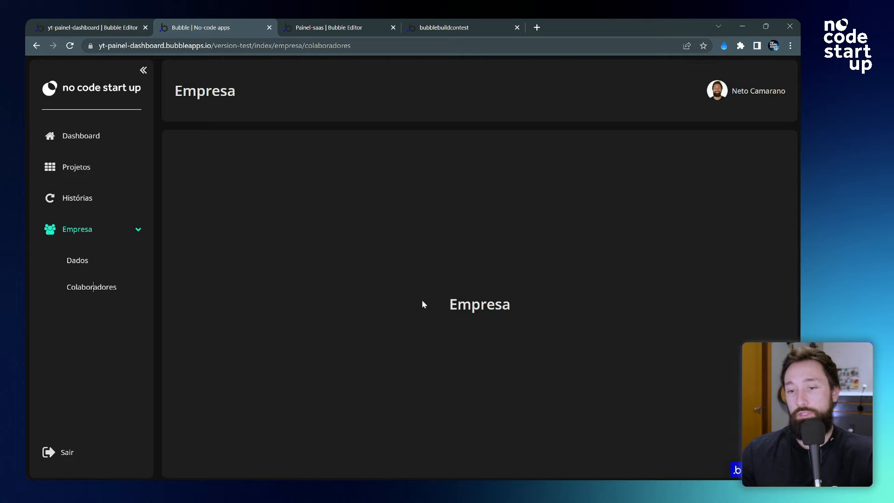
drag(422, 300, 517, 306)
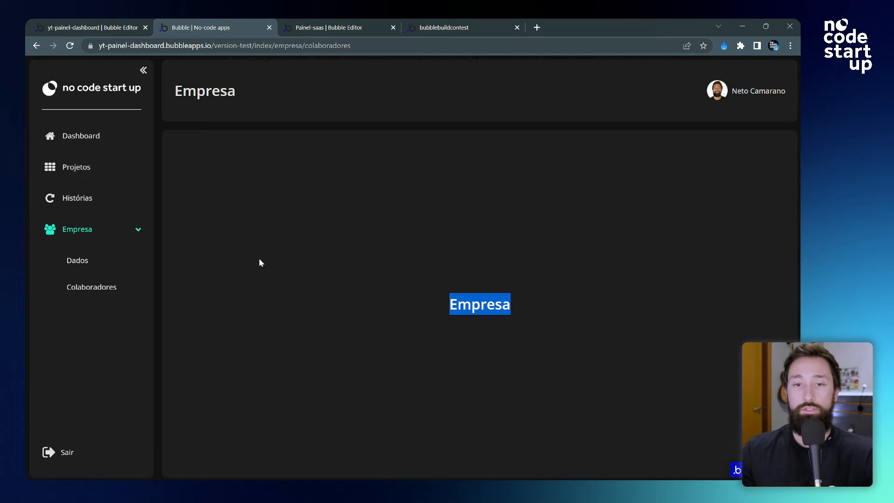
- Back in the editor's design view, hide the gpr conteudo dashboard, gpr conteudo projetos and gpr conteudo historias groups
click(86, 28)
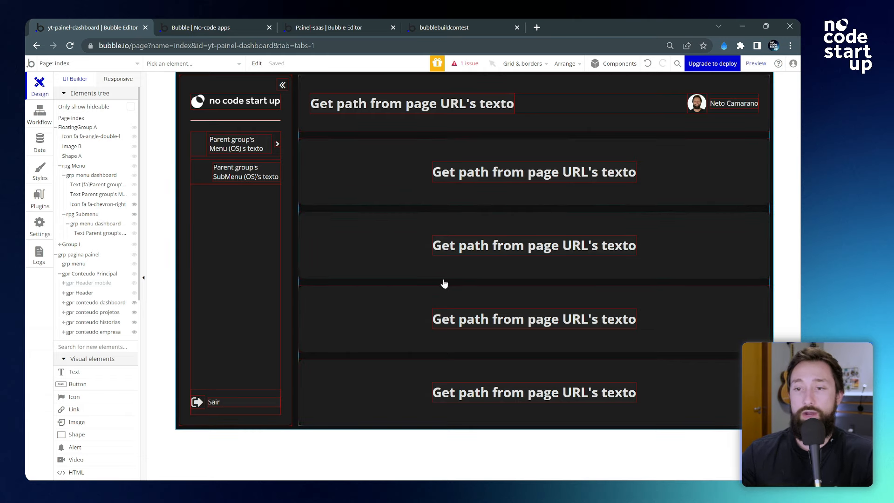
click(117, 303)
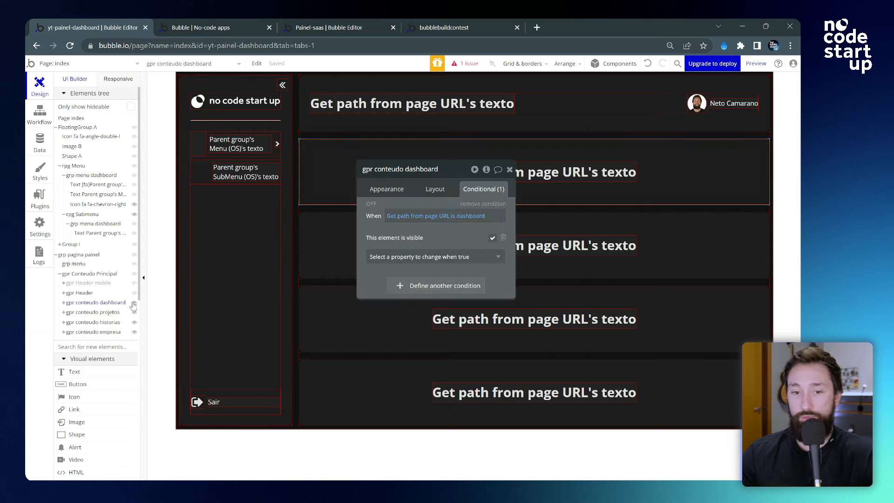
click(134, 303)
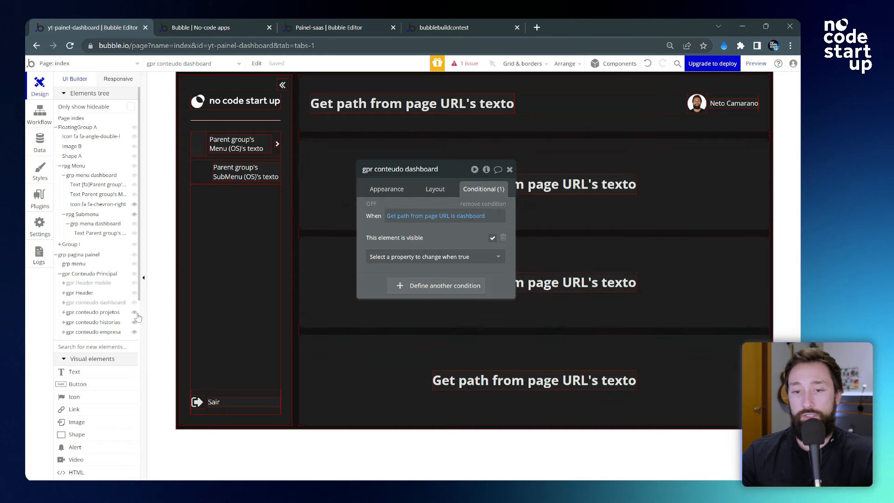
click(134, 313)
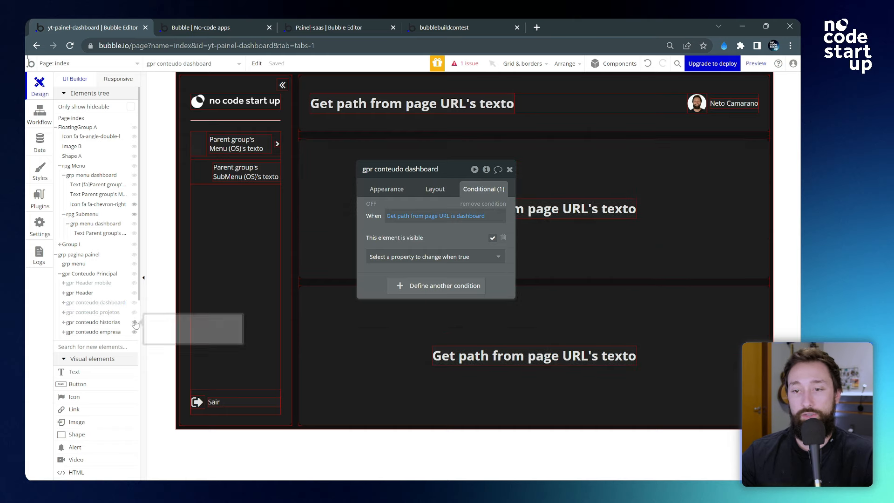
click(134, 323)
click(509, 169)
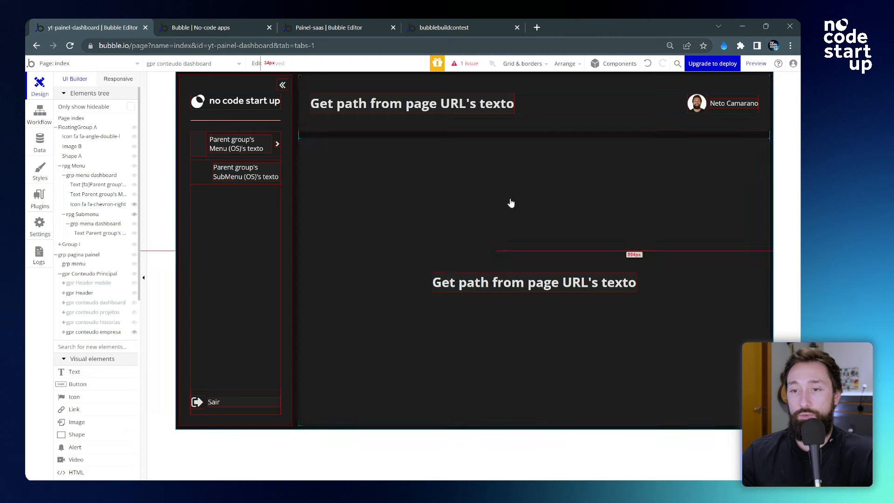
- Duplicate the gpr conteudo empresa group and rename the copy "gpr conteudo empresa dados"
double_click(393, 195)
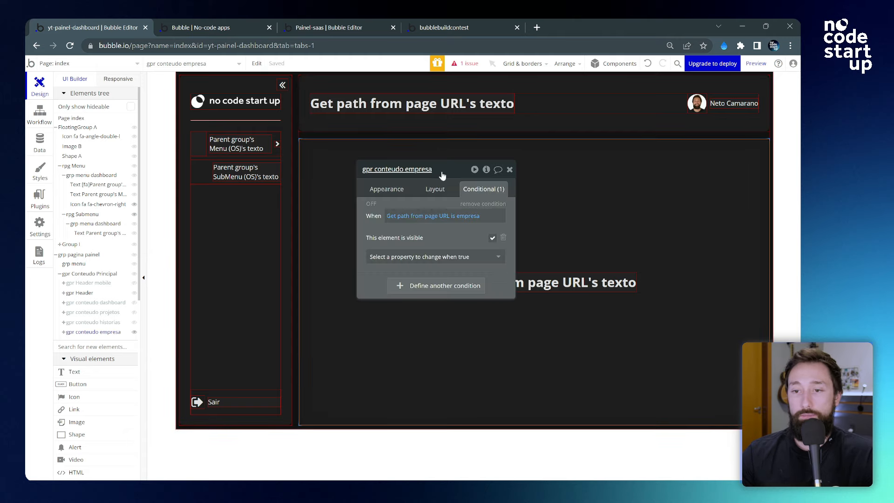
drag(443, 174, 525, 164)
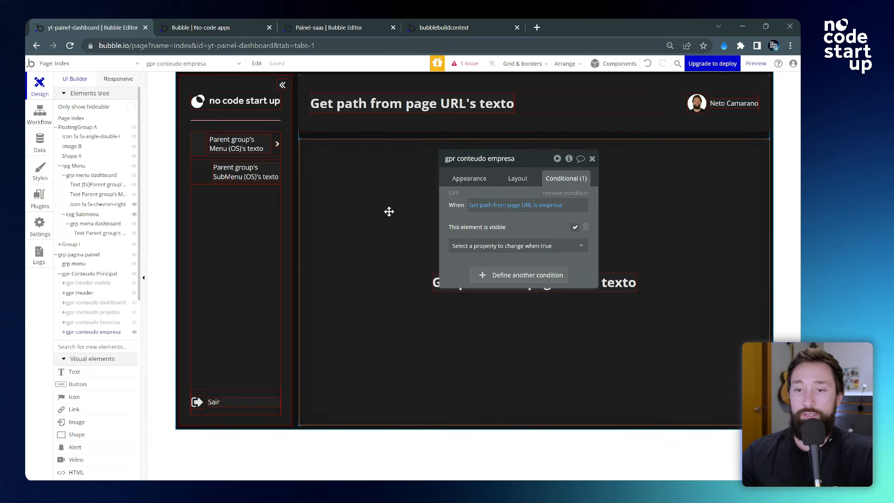
drag(529, 161, 629, 167)
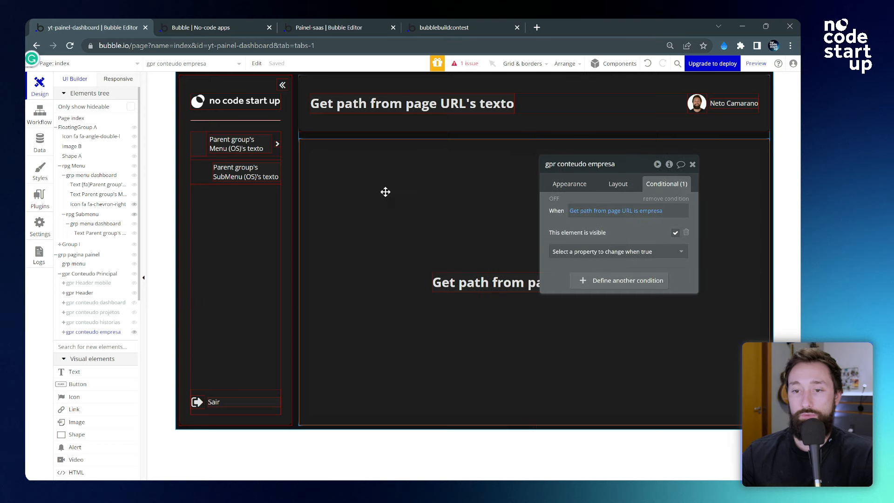
key(ctrl+v)
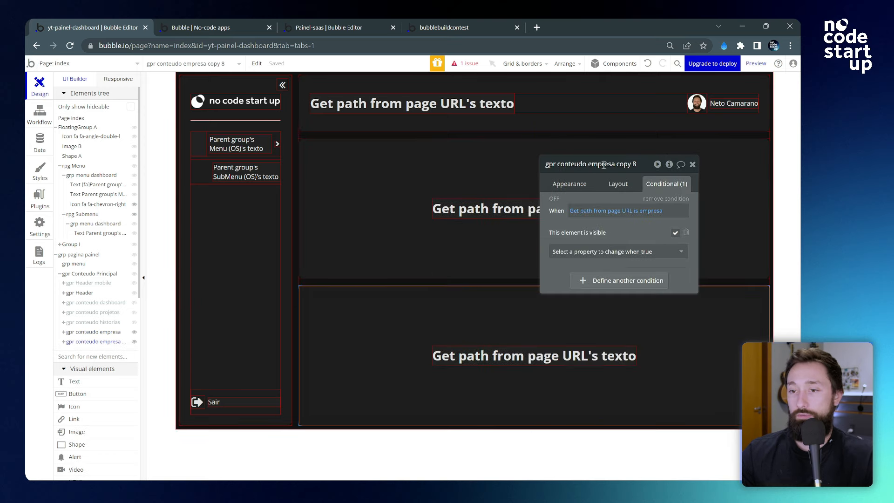
drag(618, 164, 659, 167)
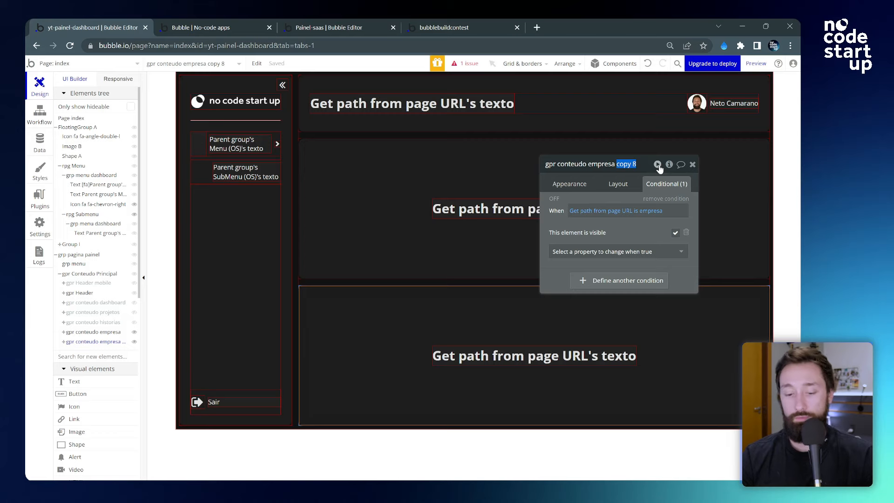
text(dados)
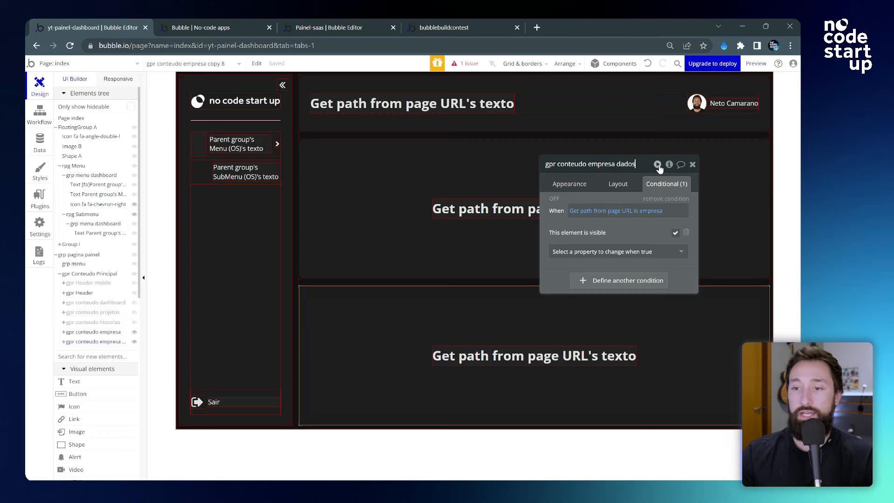
- Change the copied group's visibility condition to read the URL path as SubMenu (OS) and match dados
drag(629, 170, 468, 231)
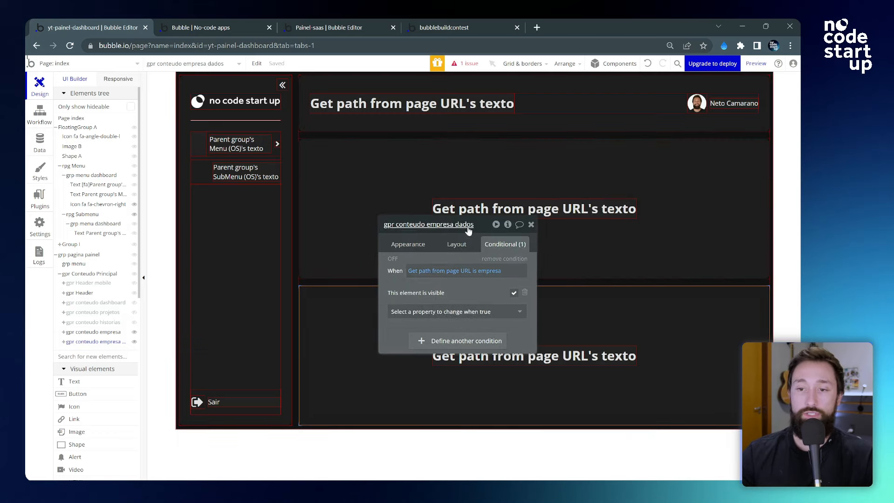
click(464, 271)
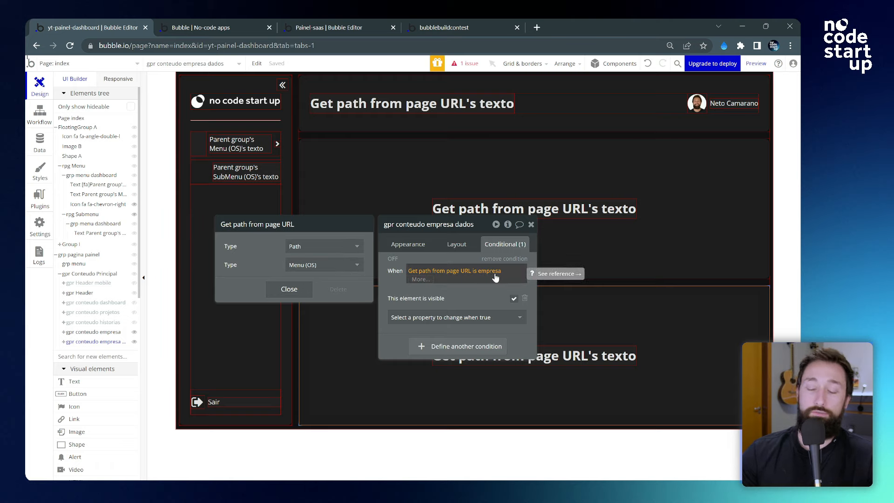
click(326, 265)
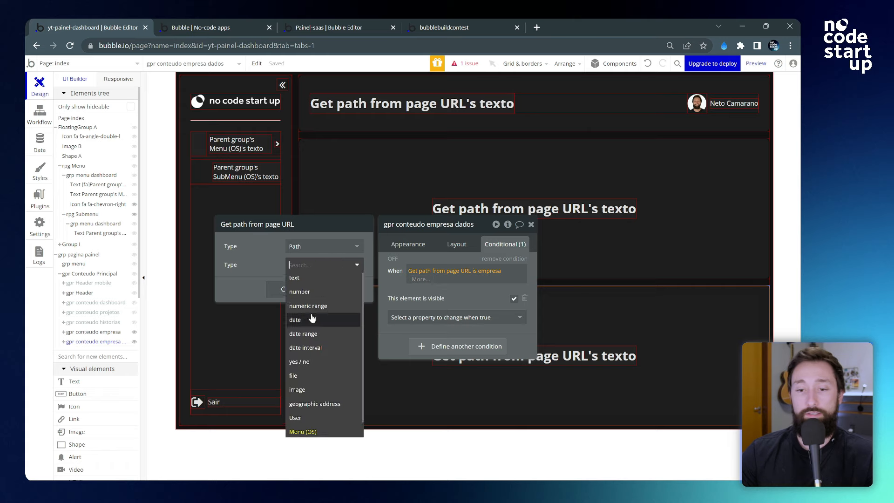
click(307, 429)
click(494, 271)
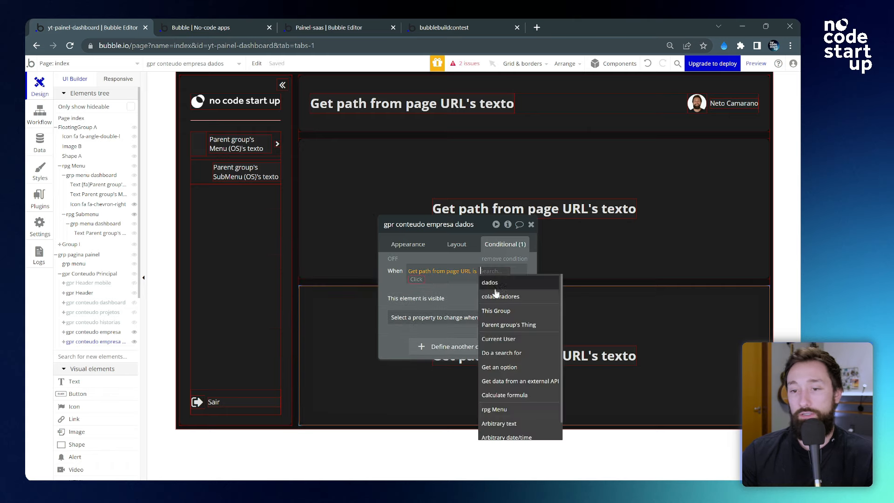
click(490, 283)
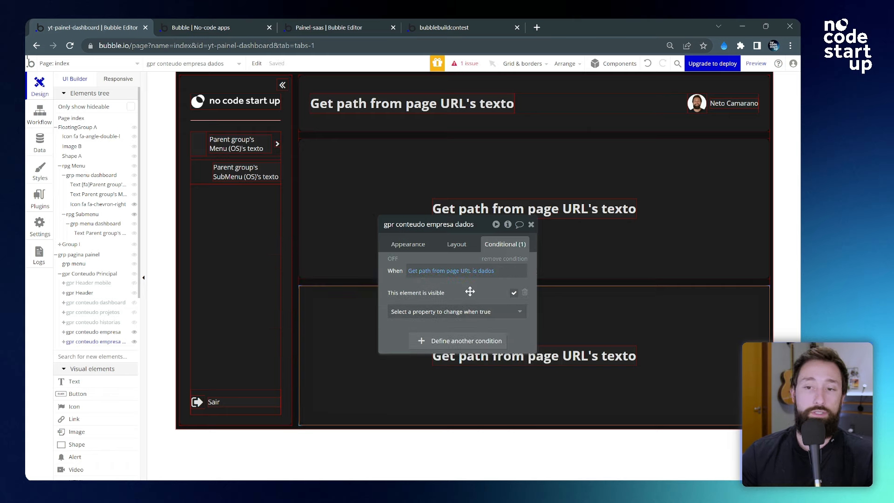
- In the app preview, open the Dados subtab and examine the index, empresa and dados segments of the page URL
click(239, 25)
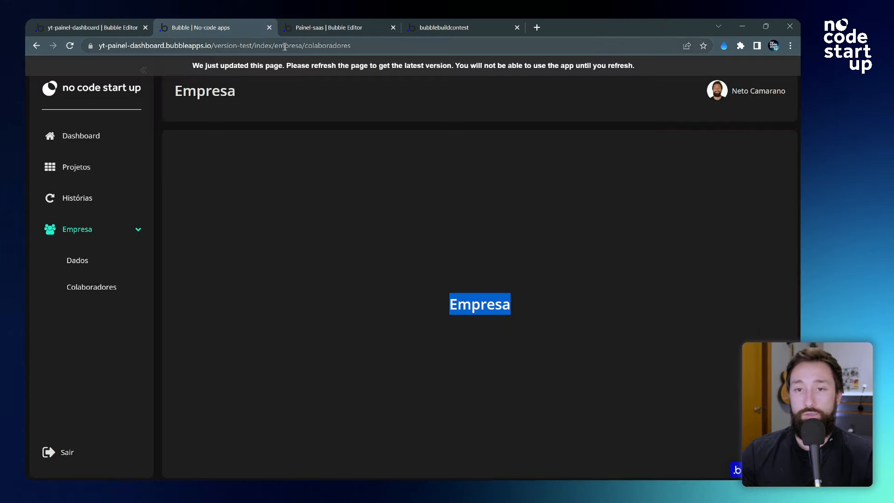
click(88, 262)
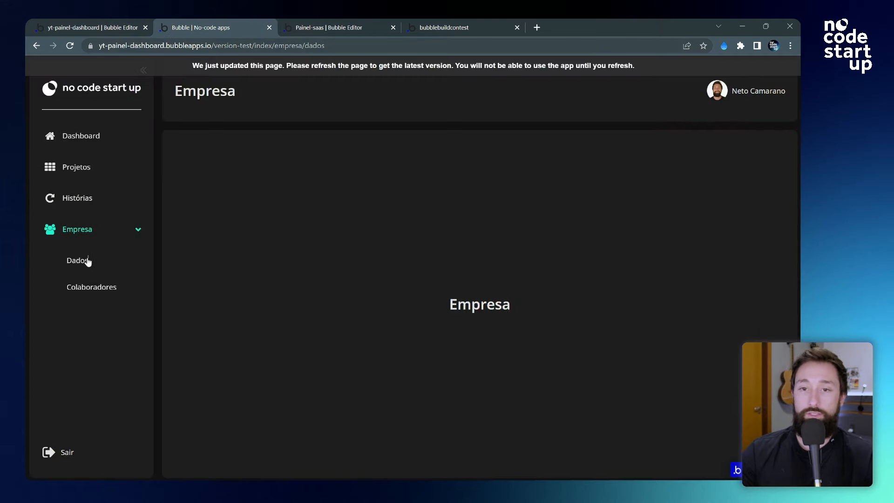
double_click(256, 46)
drag(299, 47, 353, 48)
drag(299, 47, 322, 55)
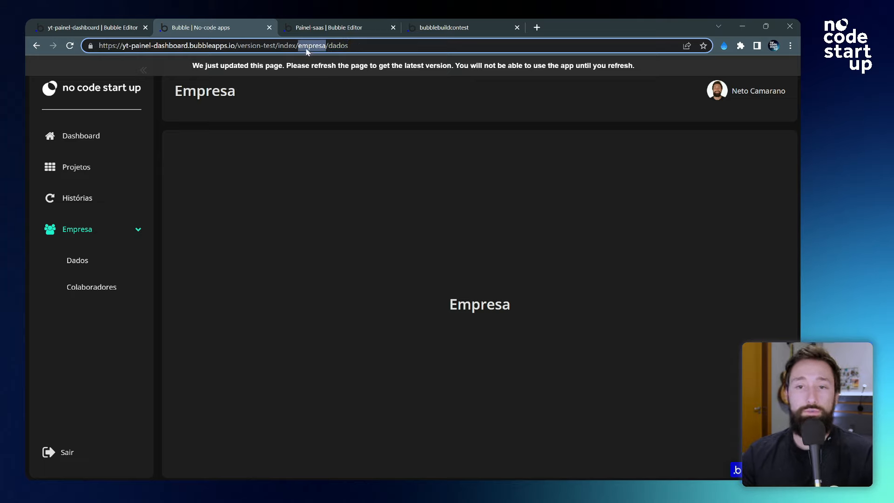
click(315, 47)
double_click(284, 48)
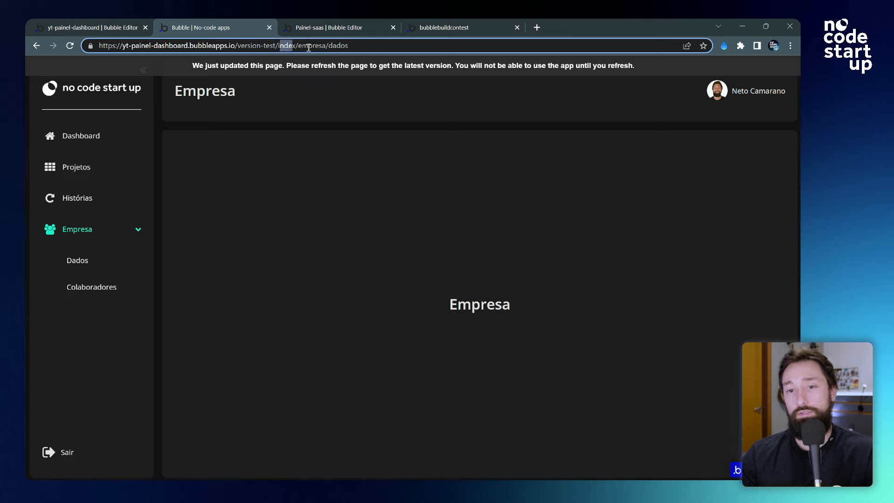
click(308, 48)
double_click(313, 47)
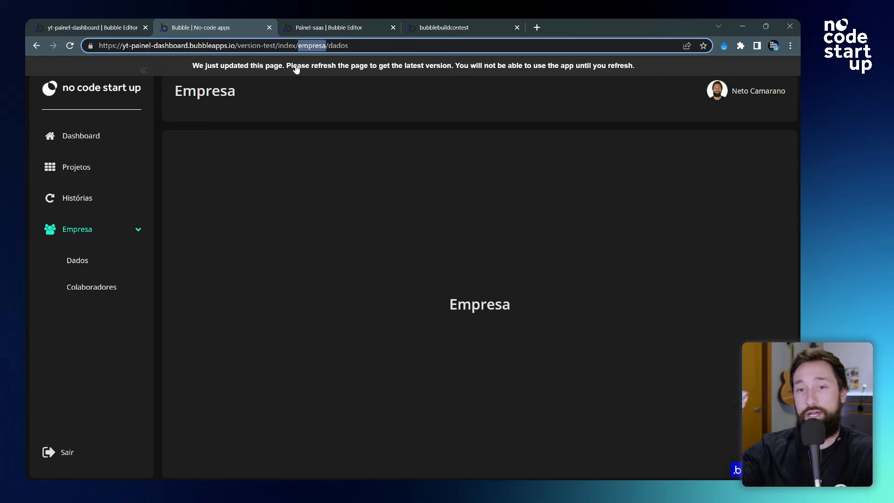
click(315, 47)
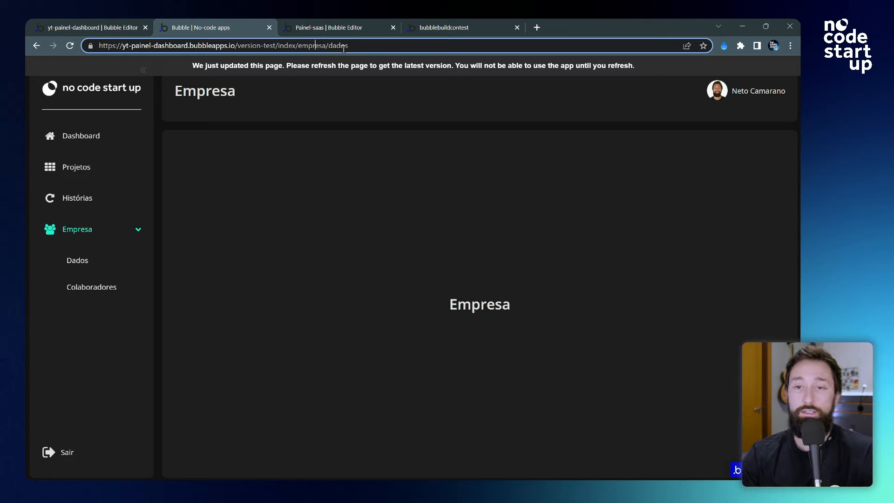
- In the editor, switch the URL source in the gpr conteudo empresa dados group's visibility condition to Path segments as list
double_click(311, 48)
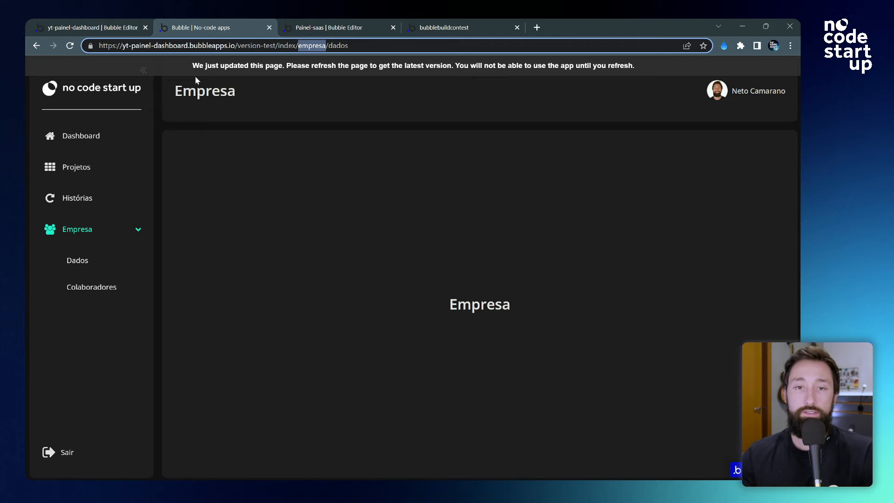
click(103, 25)
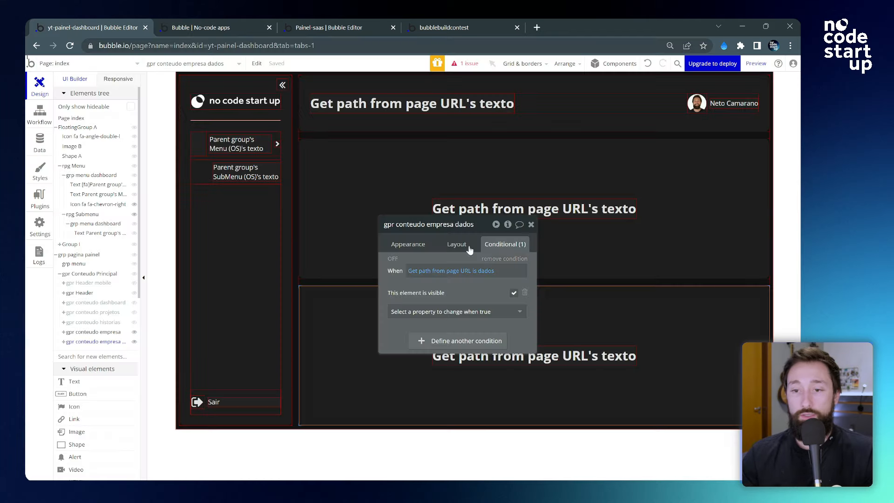
click(456, 271)
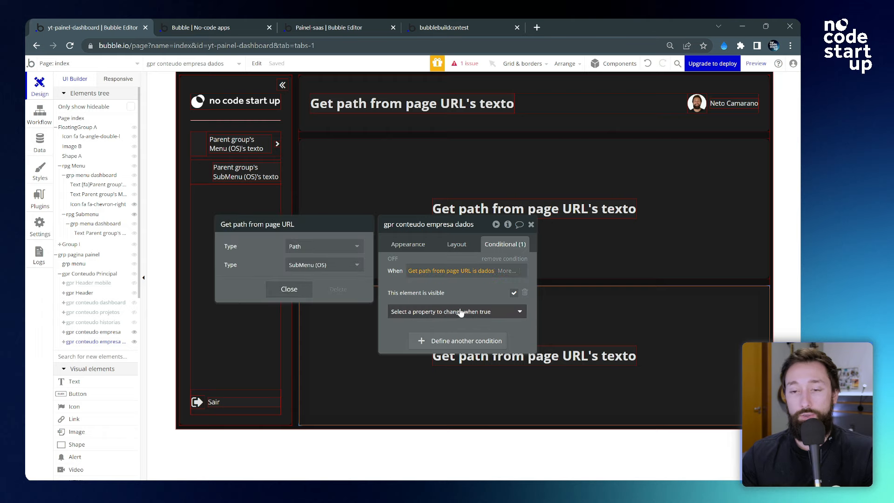
click(306, 244)
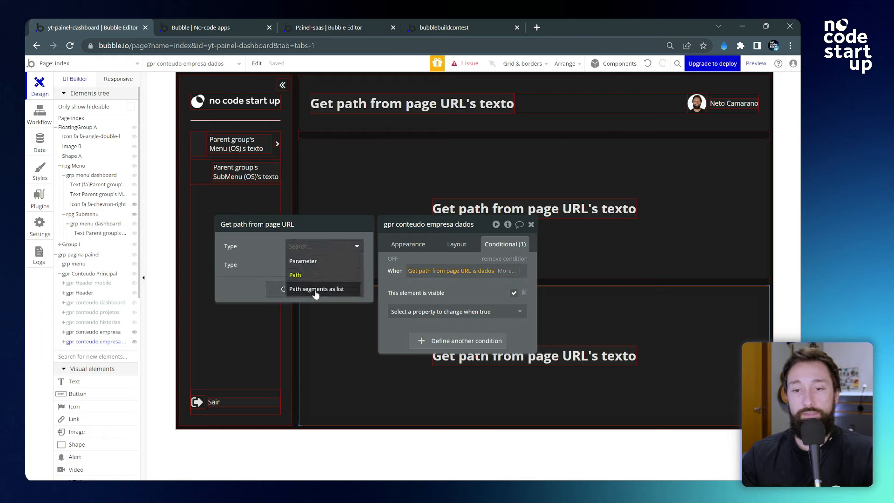
click(333, 290)
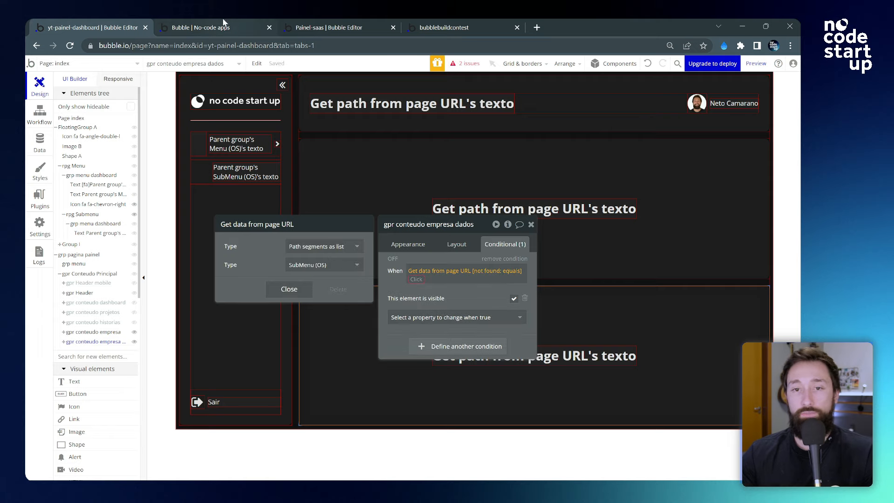
- In the app preview, examine the order of the index, empresa and dados segments in the page URL
click(243, 21)
drag(276, 46, 353, 48)
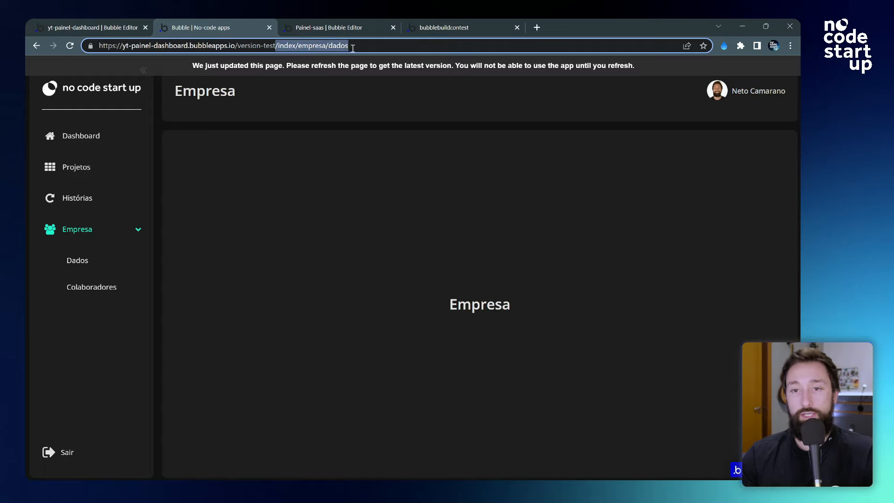
click(312, 48)
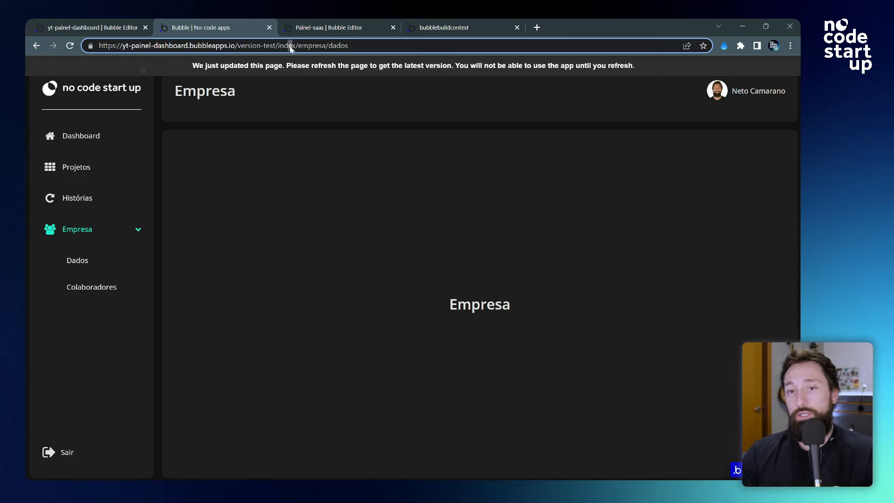
double_click(289, 46)
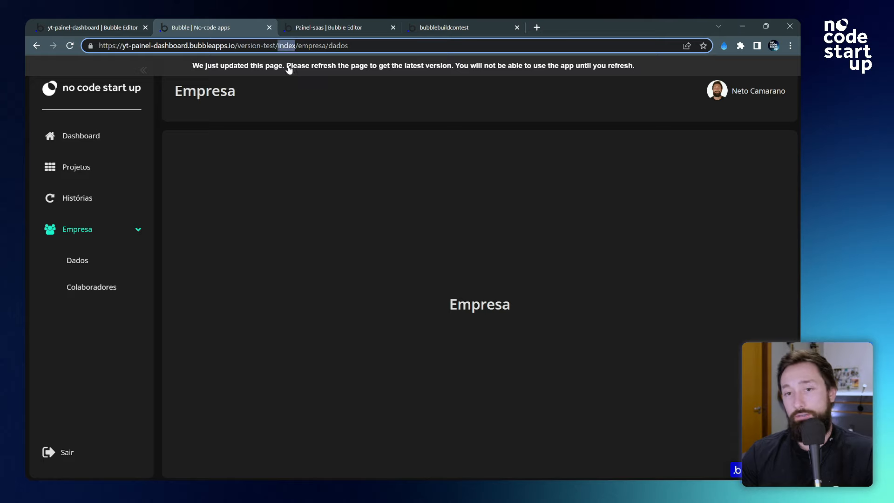
double_click(313, 45)
double_click(338, 45)
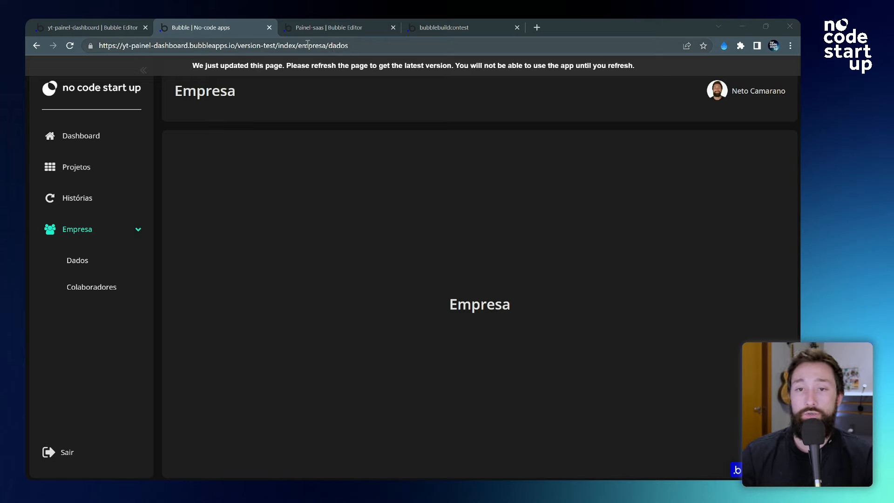
drag(329, 47, 360, 47)
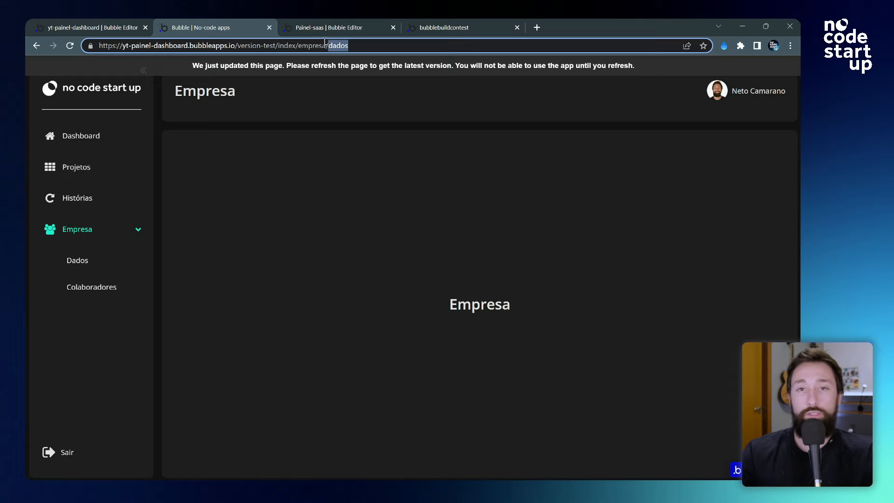
click(345, 46)
double_click(342, 46)
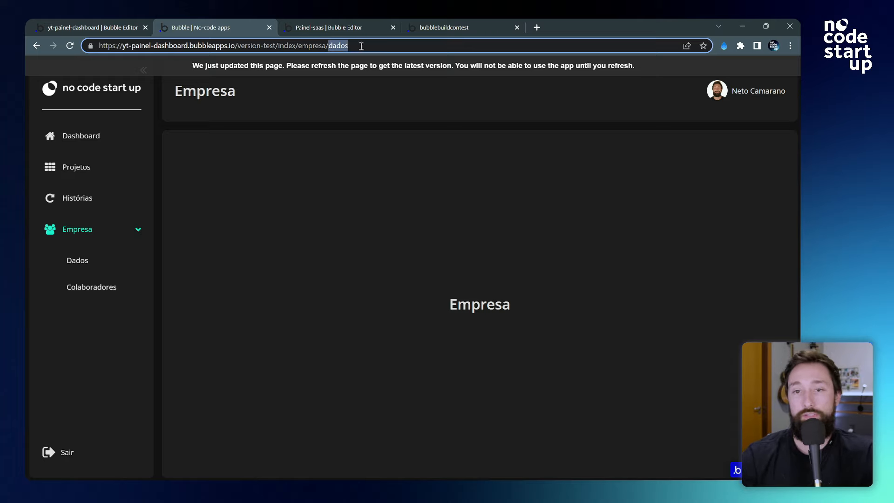
- Back in the editor, complete the gpr conteudo empresa dados group's visibility condition so that item #3 of the URL path segments is dados
click(101, 24)
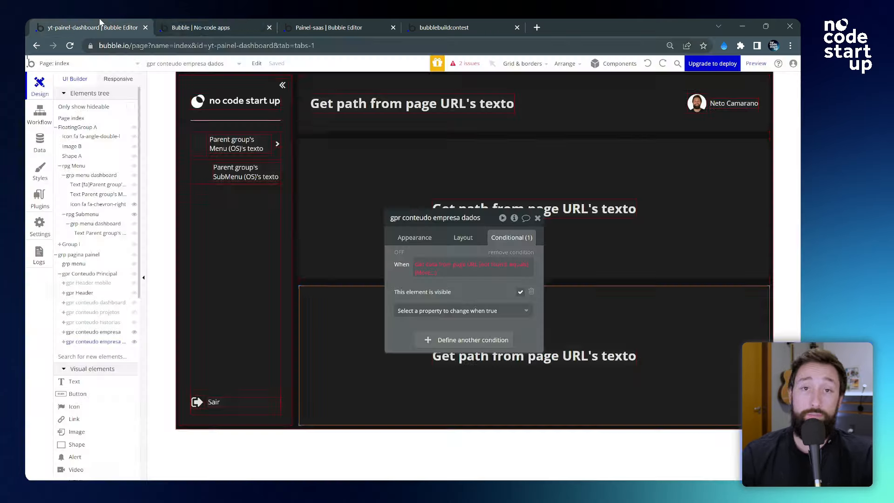
click(423, 278)
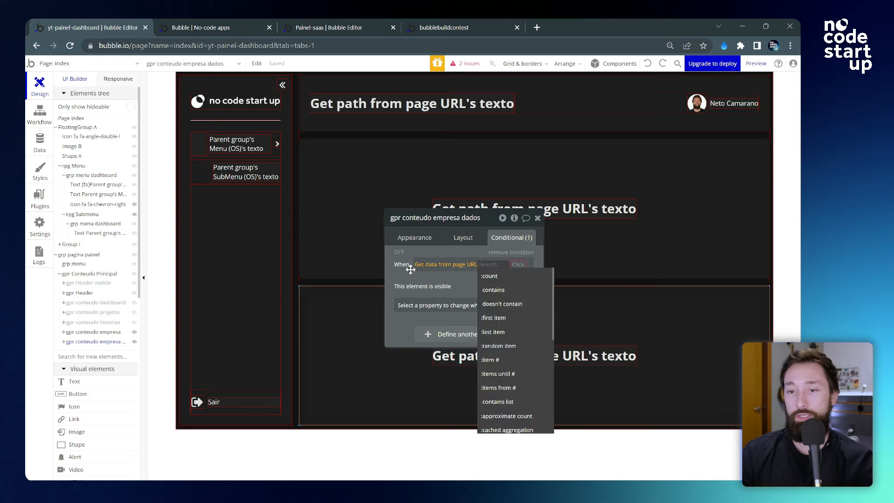
click(416, 265)
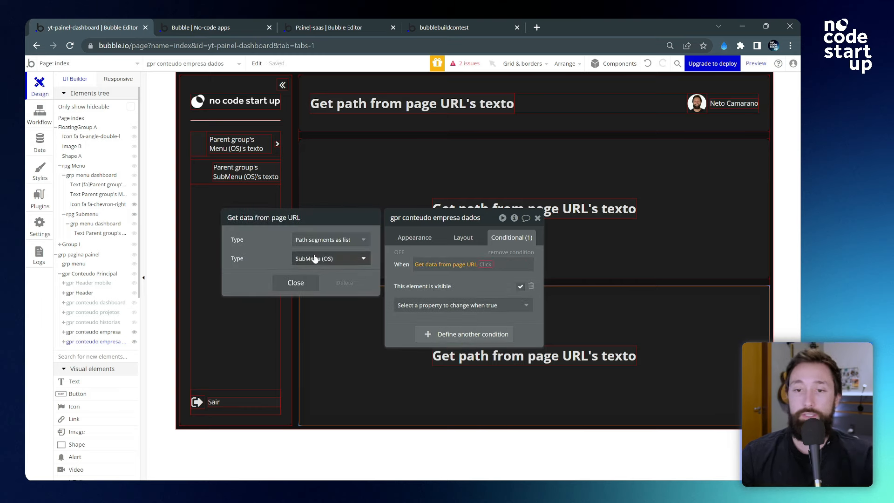
click(486, 264)
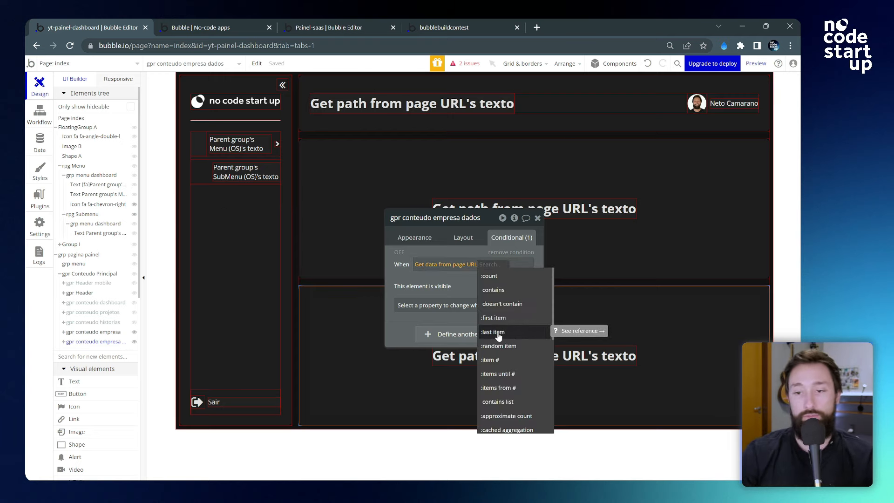
click(493, 360)
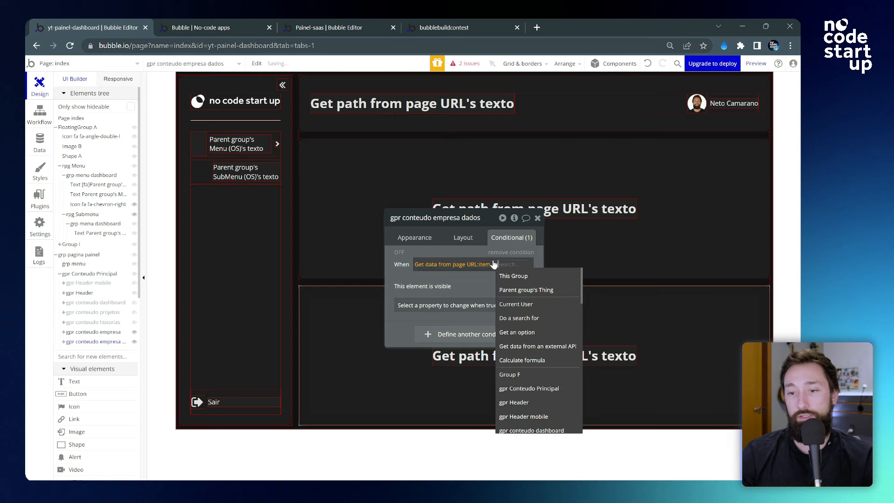
text(3)
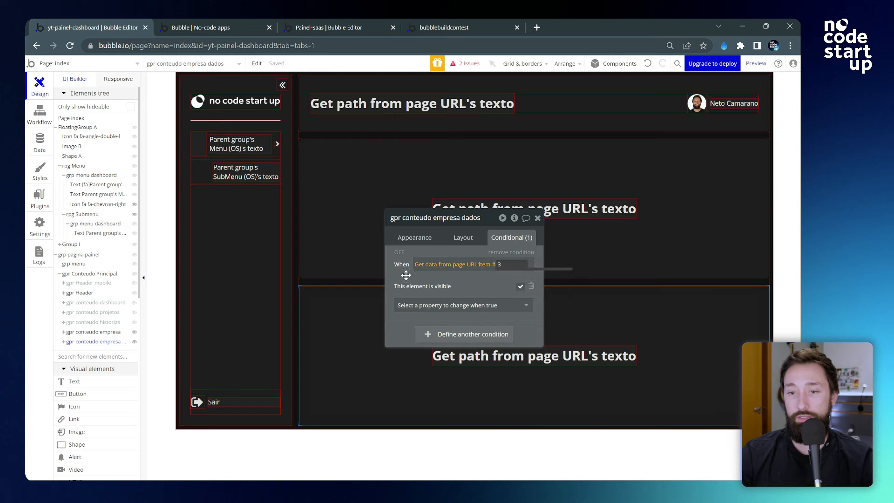
click(502, 263)
click(517, 303)
click(444, 288)
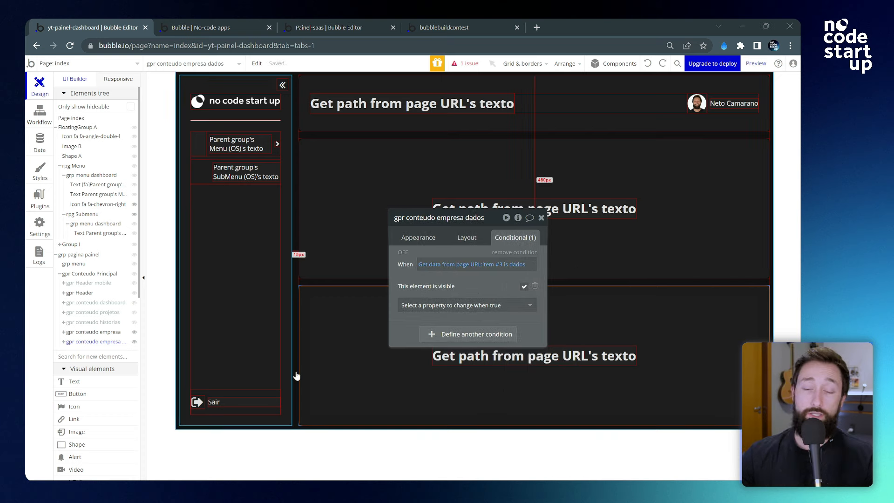
- Replace the dynamic heading inside the gpr conteudo empresa dados group with the static text "Dados"
click(514, 358)
click(421, 238)
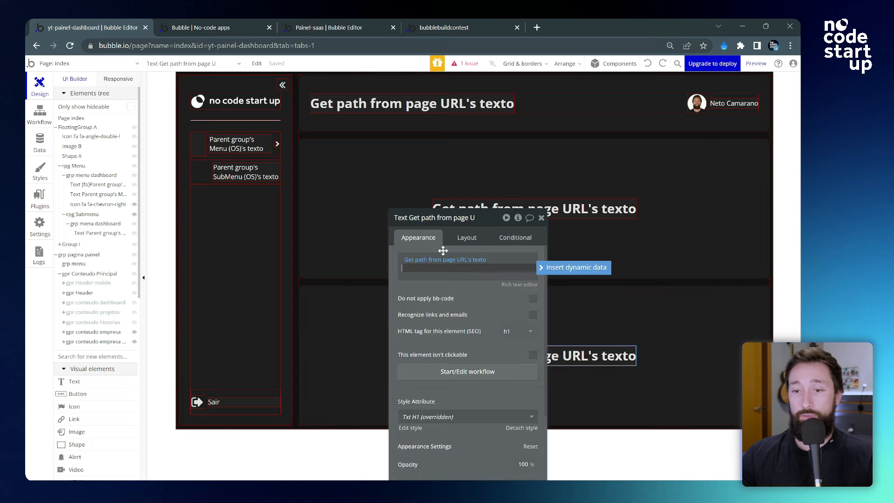
click(454, 263)
key(BackSpace)
key(BackSpace)
key(BackSpace)
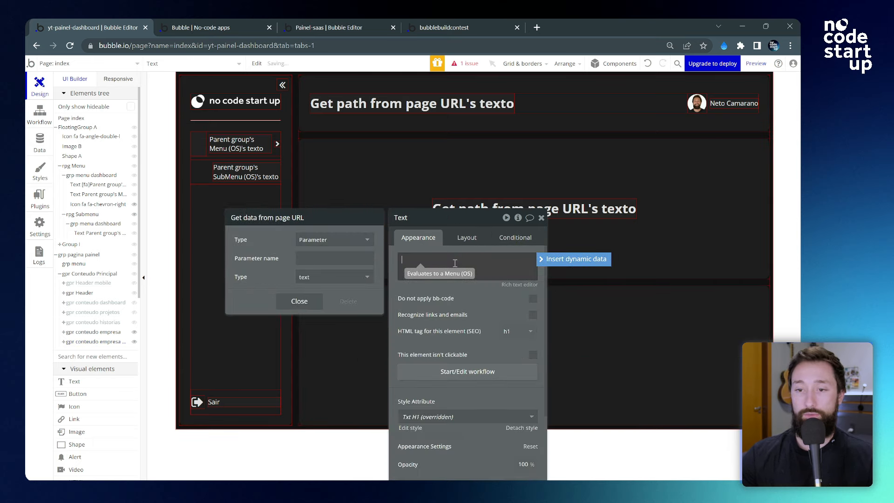
text(Dados)
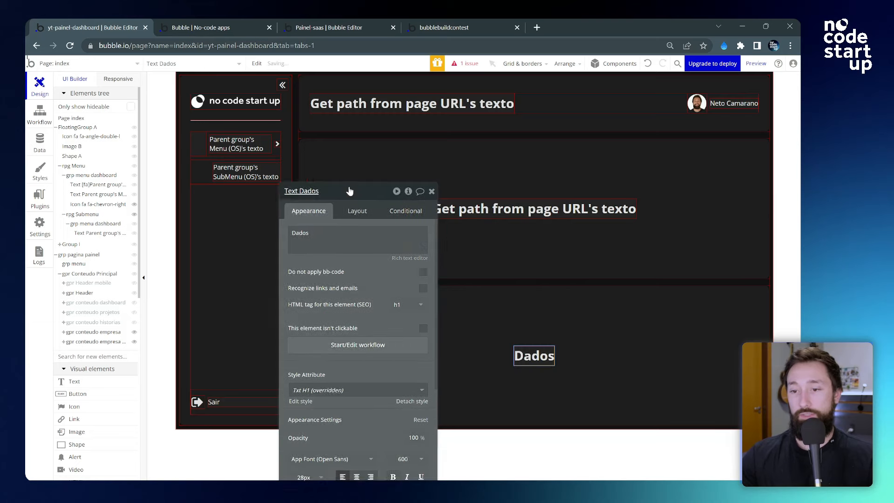
- Duplicate the gpr conteudo empresa dados group together with its visibility condition
click(598, 321)
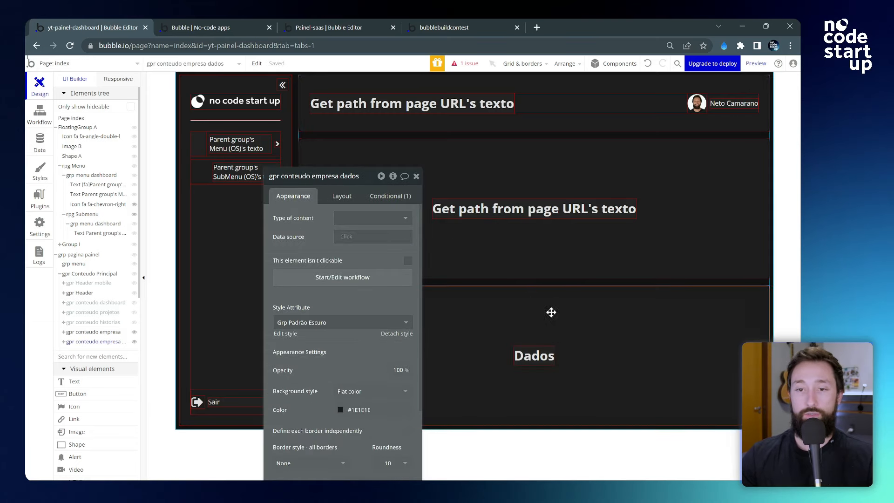
drag(360, 182, 405, 144)
click(435, 159)
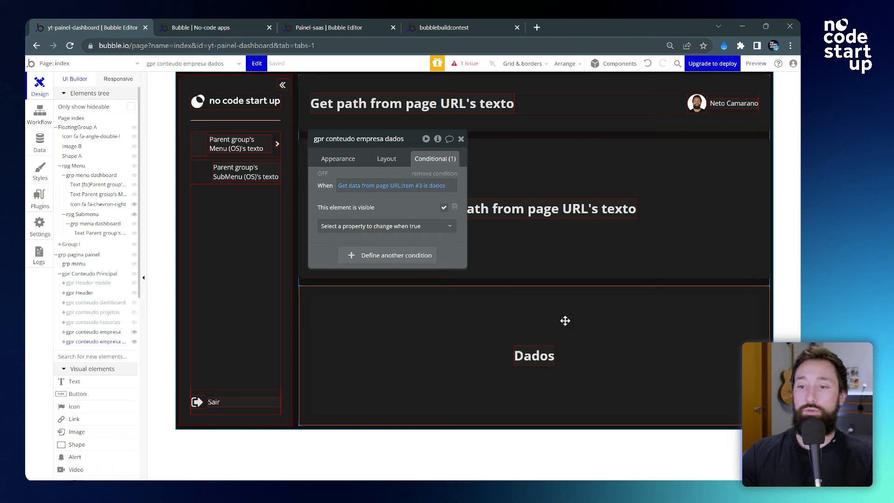
key(ctrl+c)
key(ctrl+v)
- Change the heading text inside the copied group to "Colcaboradores"
click(535, 379)
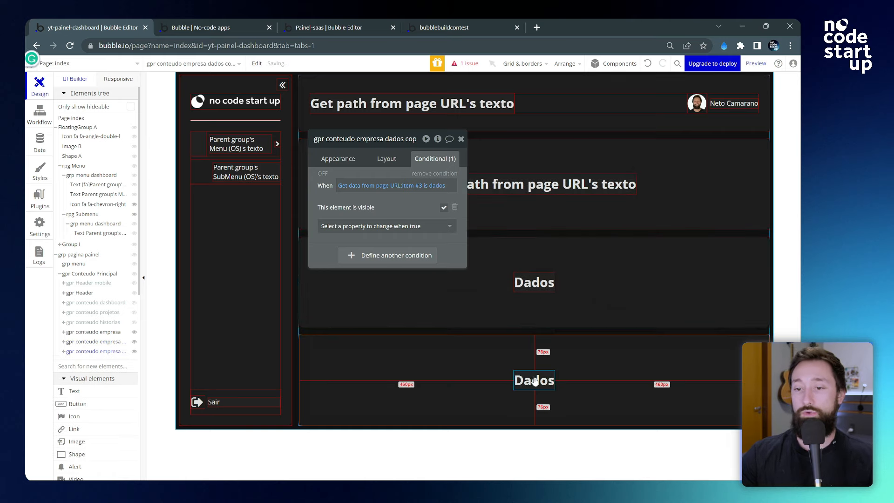
double_click(534, 379)
text(Colcaborar)
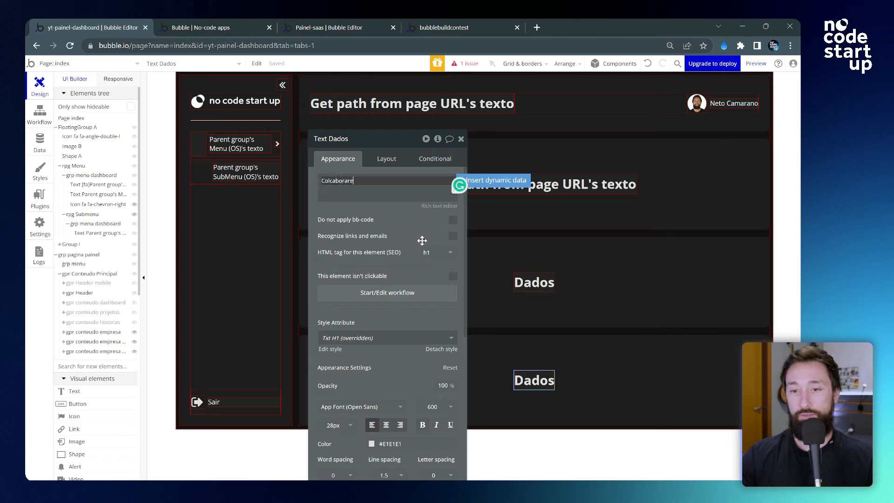
key(BackSpace)
text(dores)
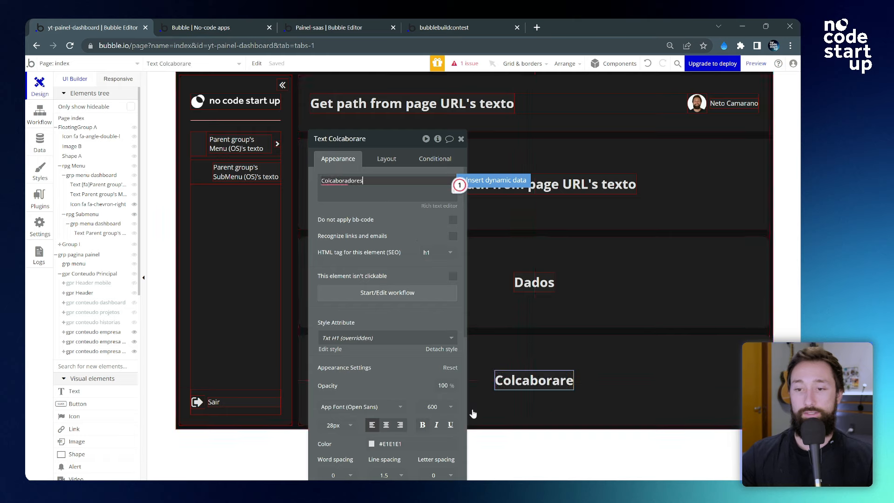
- Rename the copied group "gpr conteudo empresa colaboradores"
click(534, 351)
click(384, 138)
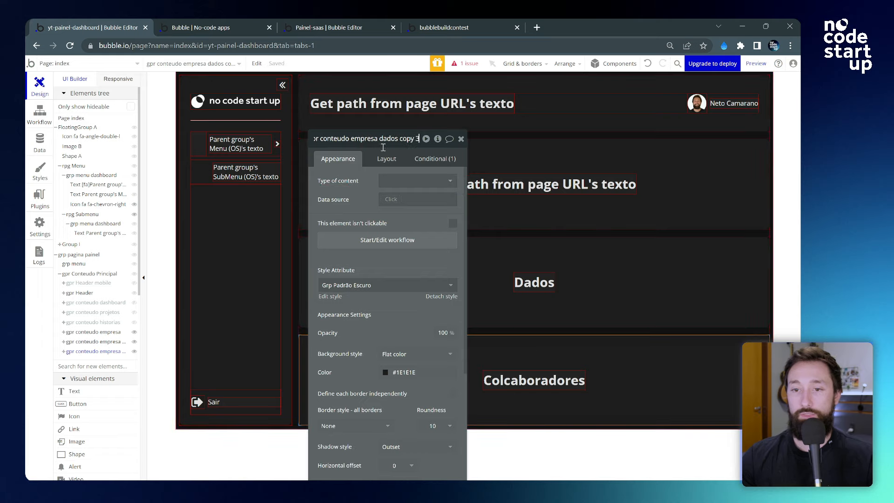
drag(380, 138, 469, 141)
text(co)
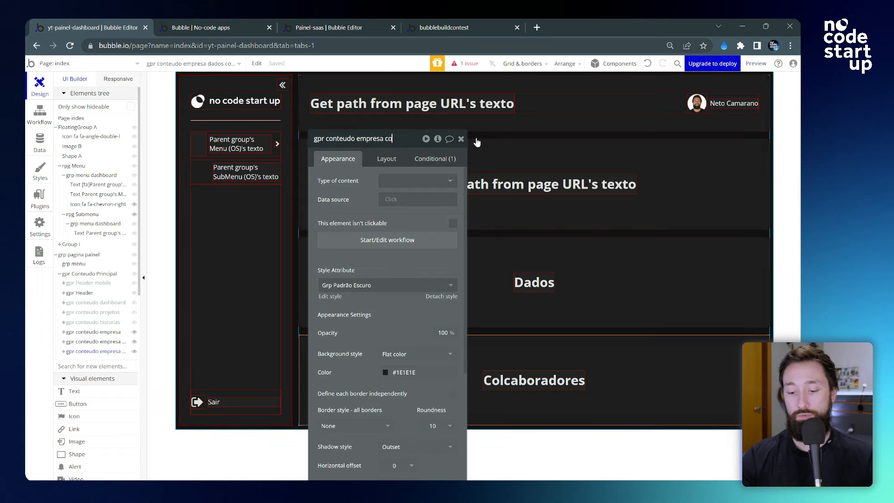
text(laboradores)
key(Return)
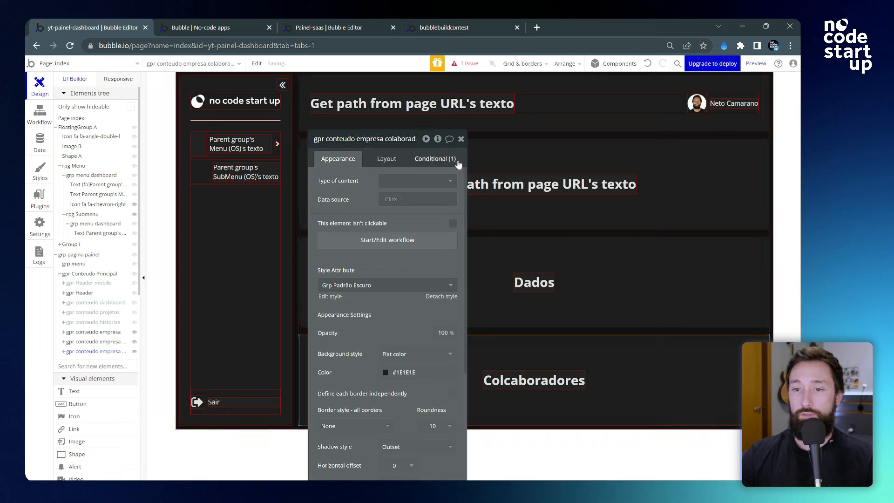
- Change the visibility condition of the gpr conteudo empresa colaboradores group to match colaboradores as URL item #3
click(438, 160)
click(438, 186)
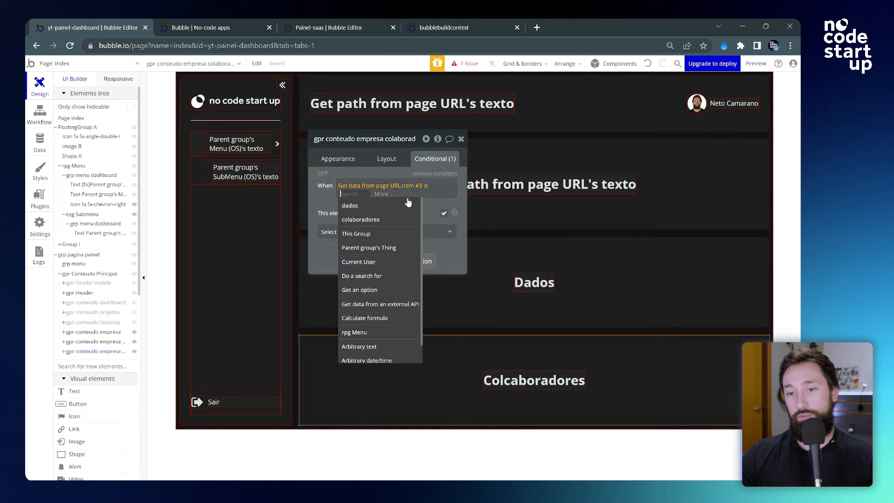
click(376, 221)
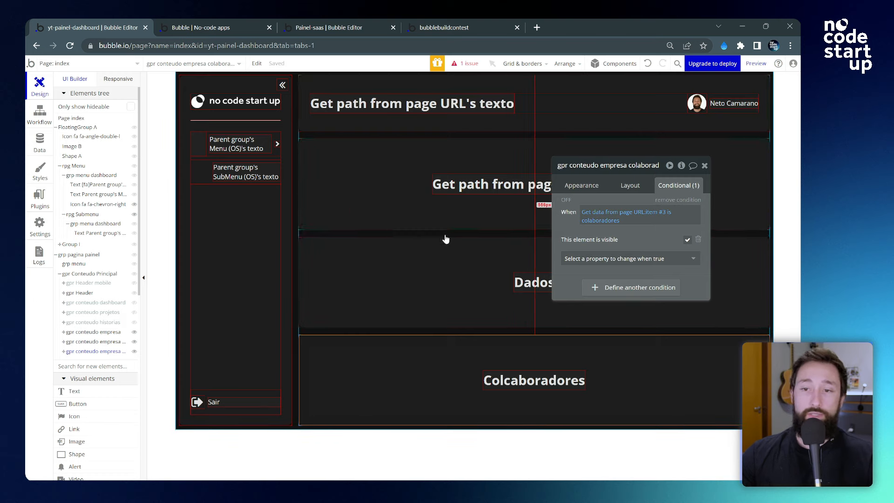
- Change the URL source in the submenu text's font color condition to path segments as list, using the submenu option set as type
click(392, 274)
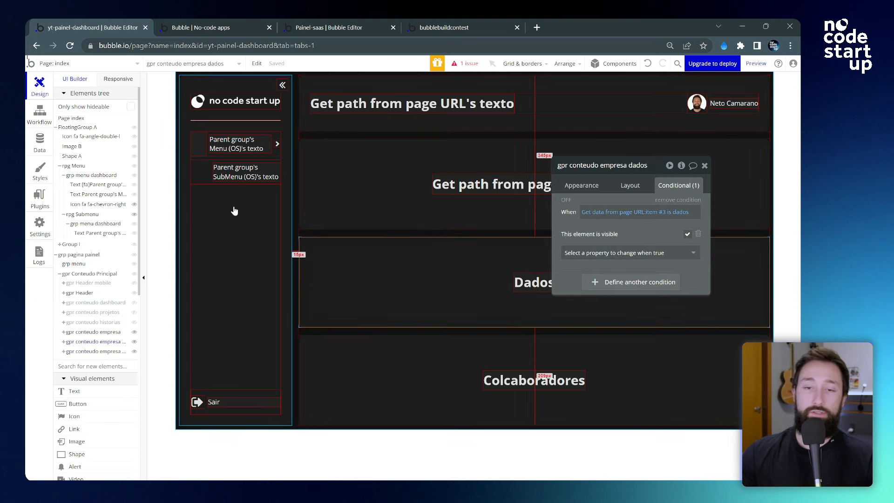
click(217, 177)
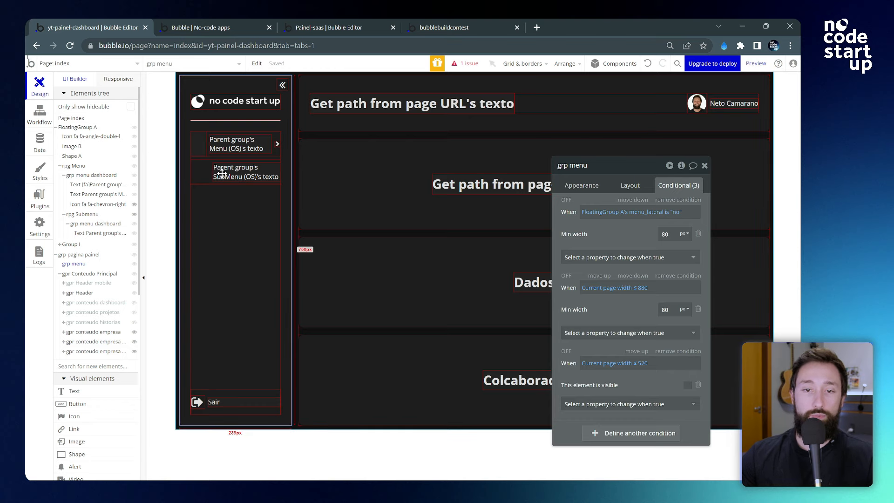
click(107, 233)
drag(601, 241, 443, 226)
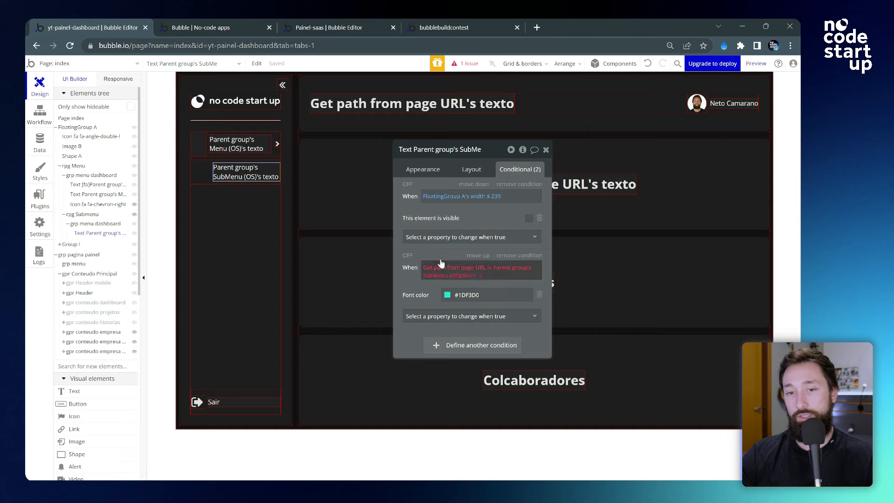
click(242, 147)
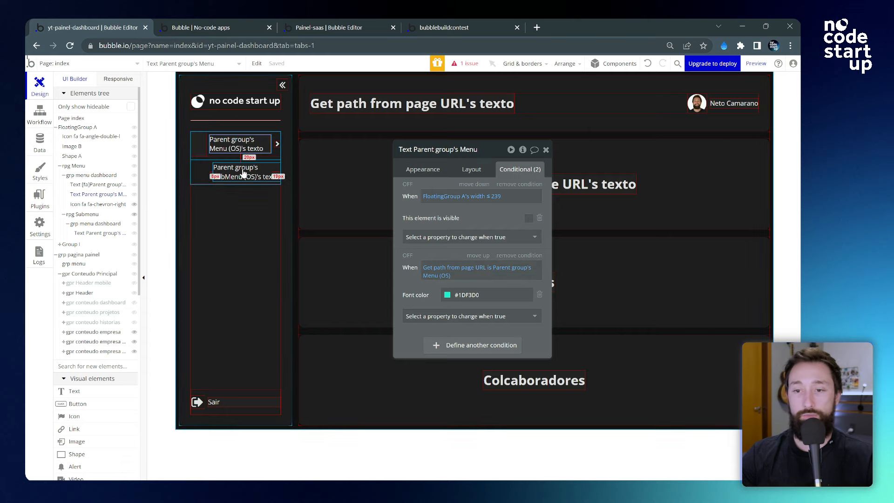
click(243, 173)
click(465, 268)
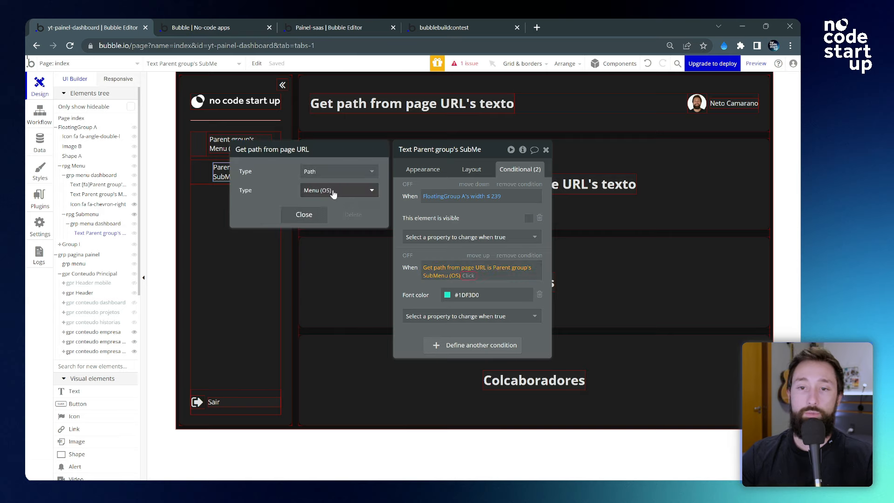
click(339, 171)
click(343, 170)
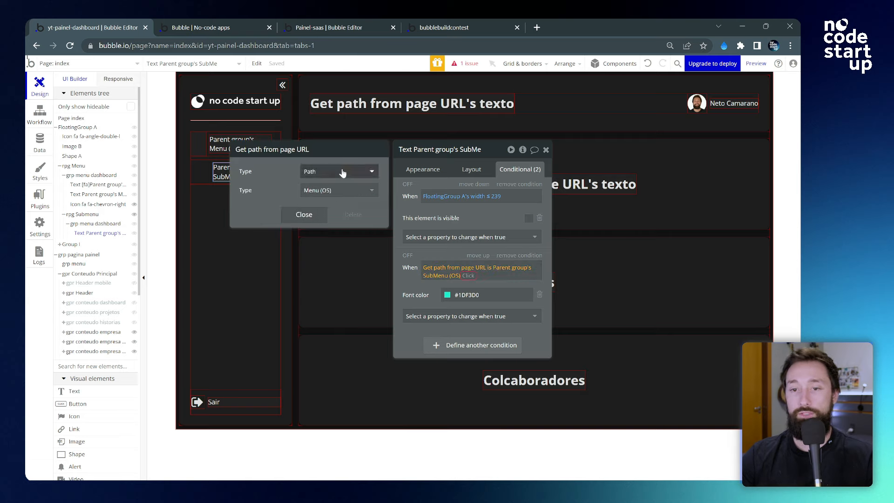
click(343, 173)
click(350, 201)
click(336, 190)
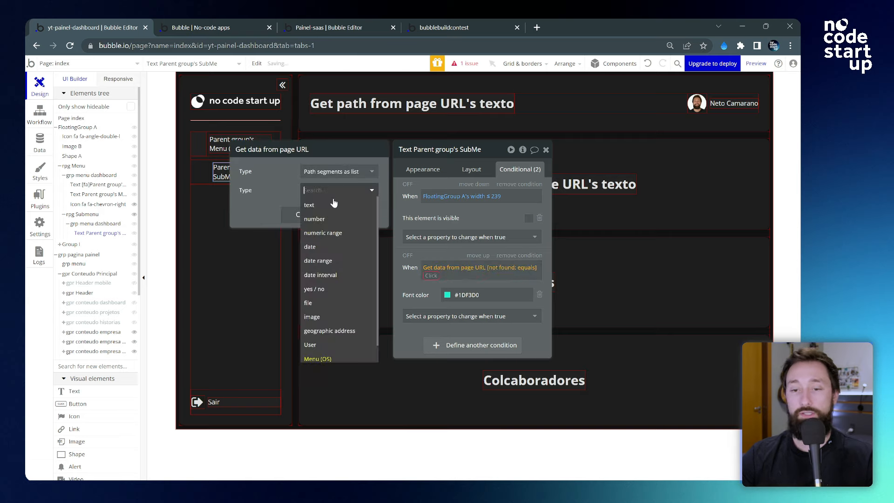
click(326, 357)
- Complete the submenu text's font color condition so the URL's last item is Parent group's SubMenu (OS)
click(514, 267)
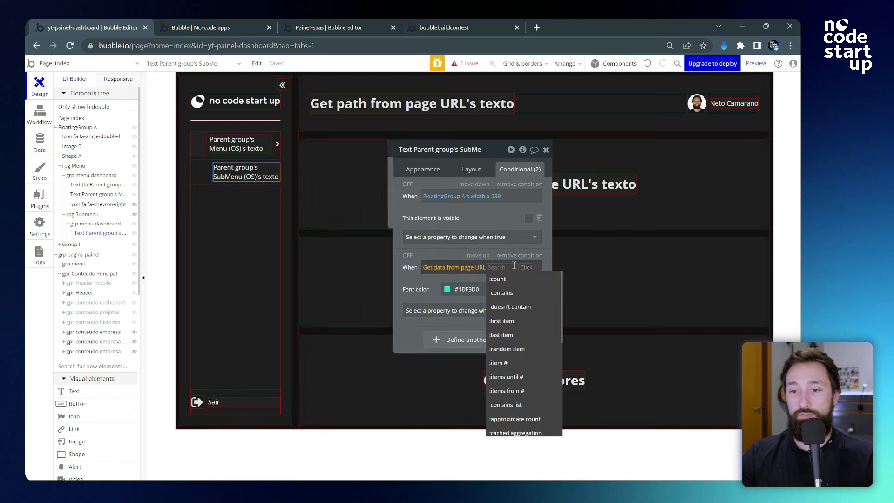
click(510, 336)
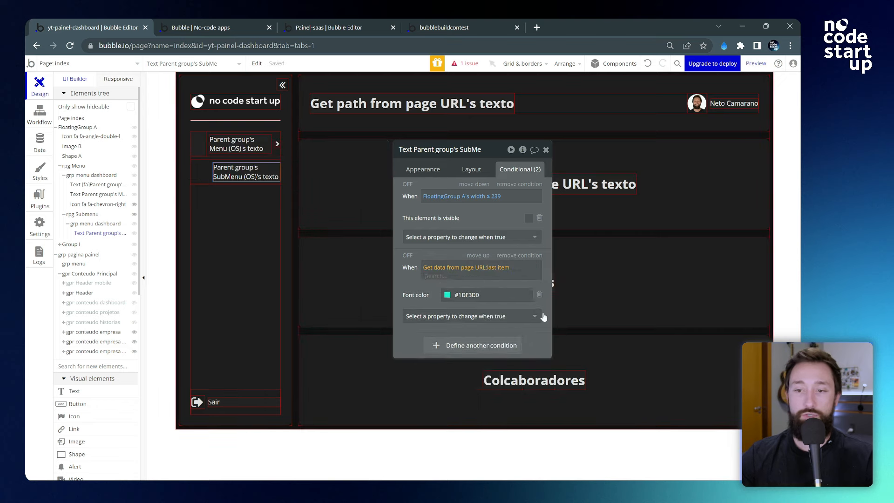
click(436, 314)
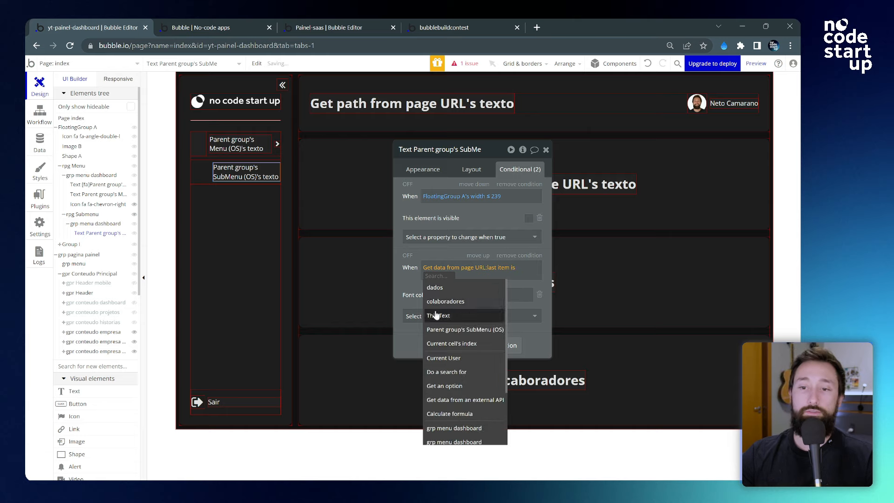
click(473, 329)
drag(412, 282, 401, 282)
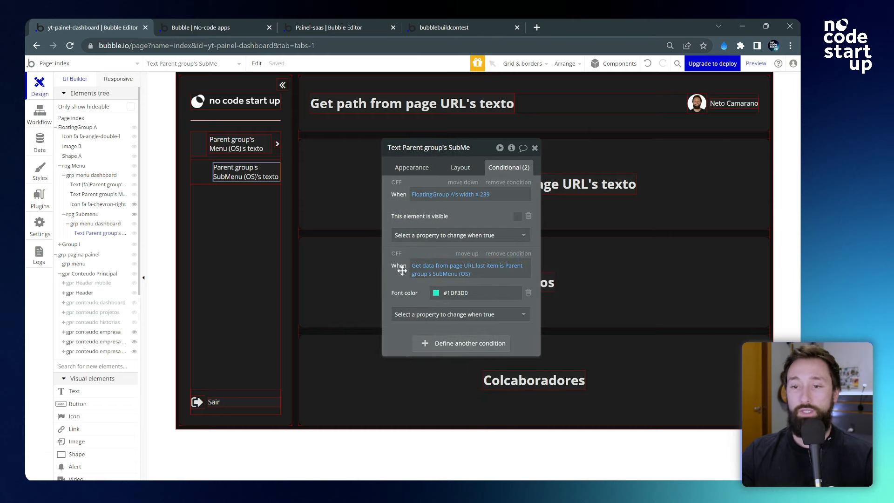
drag(449, 149, 369, 166)
click(429, 160)
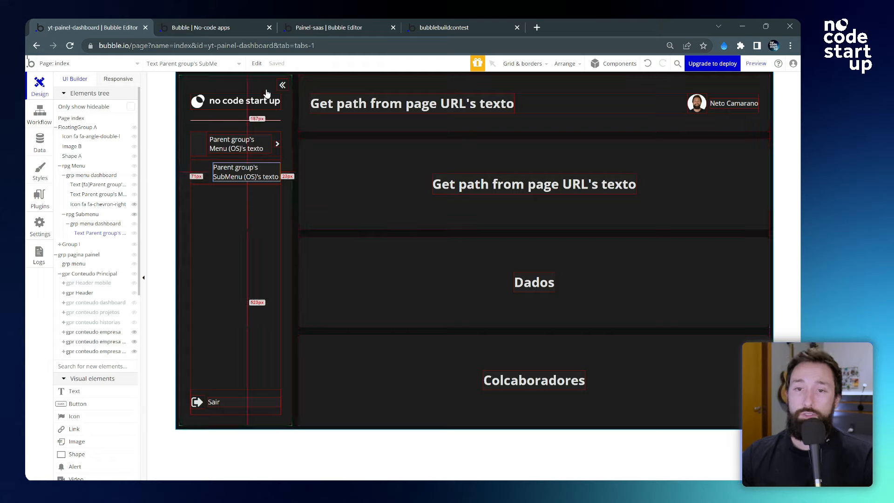
- Switch to the app preview and check the content, highlight and URL path of the Dados and Colaboradores subtabs under Empresa
click(230, 23)
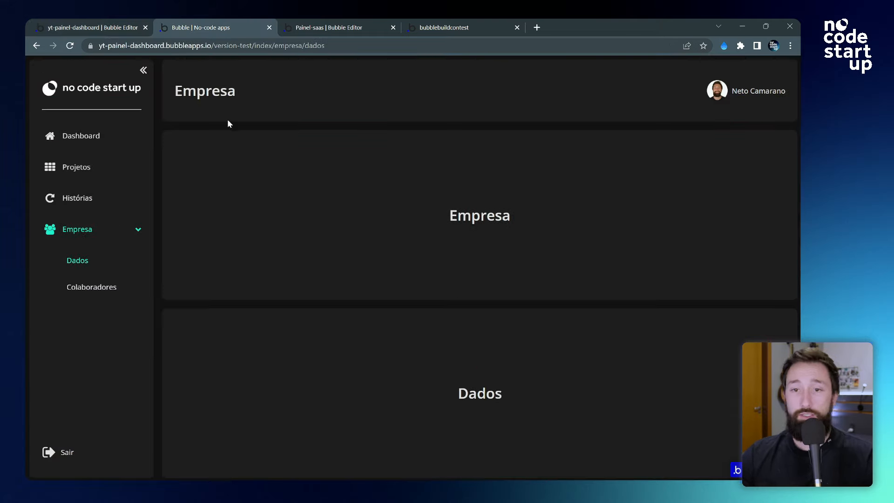
click(84, 200)
click(119, 229)
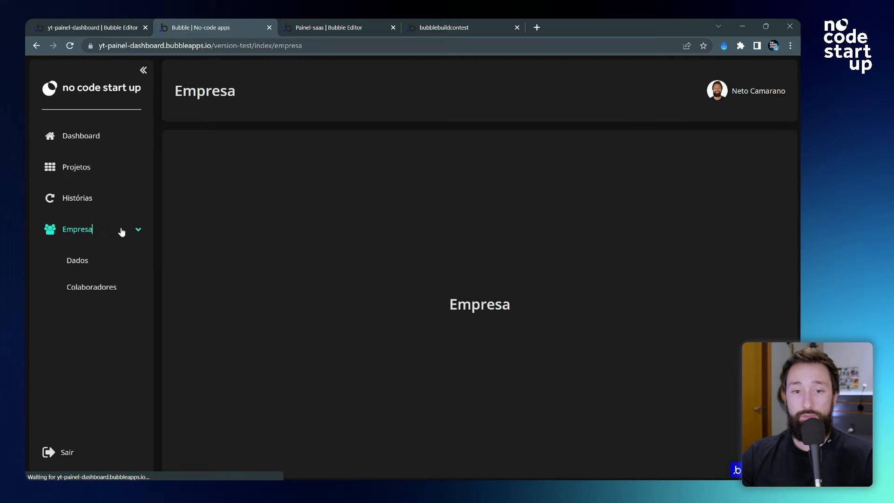
click(89, 260)
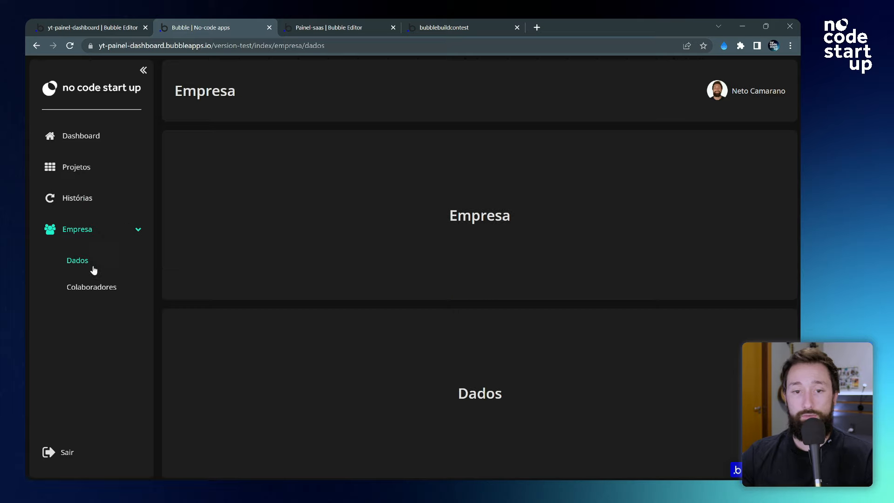
click(112, 292)
drag(560, 407, 203, 351)
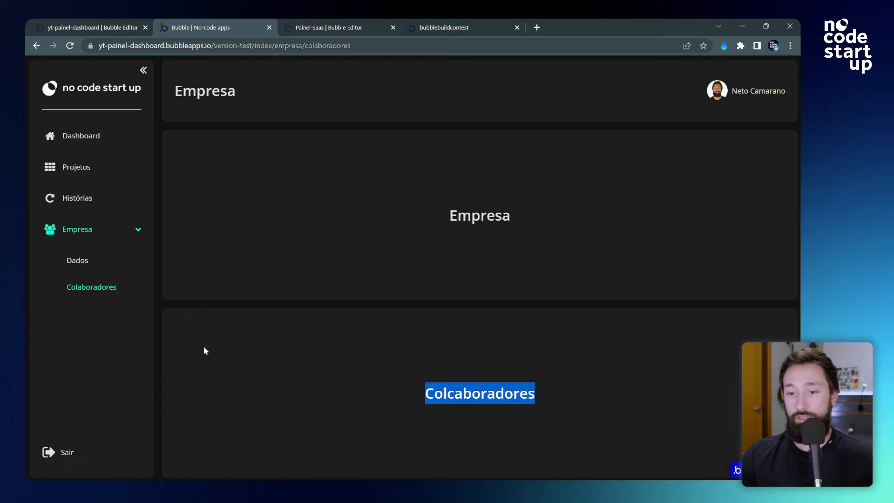
click(83, 264)
drag(537, 397, 385, 397)
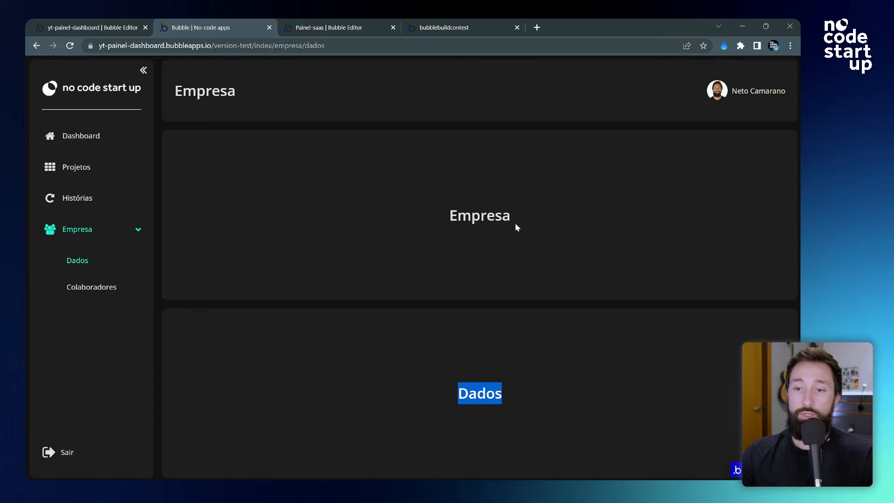
drag(537, 213, 419, 210)
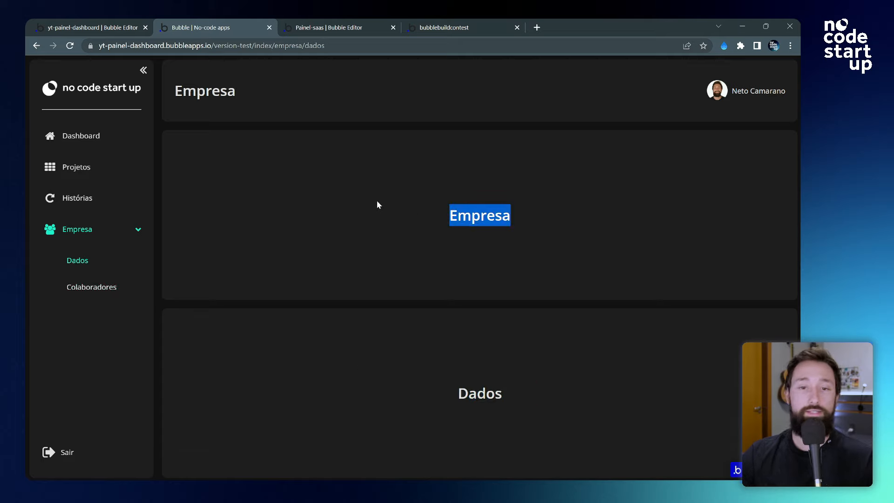
click(525, 217)
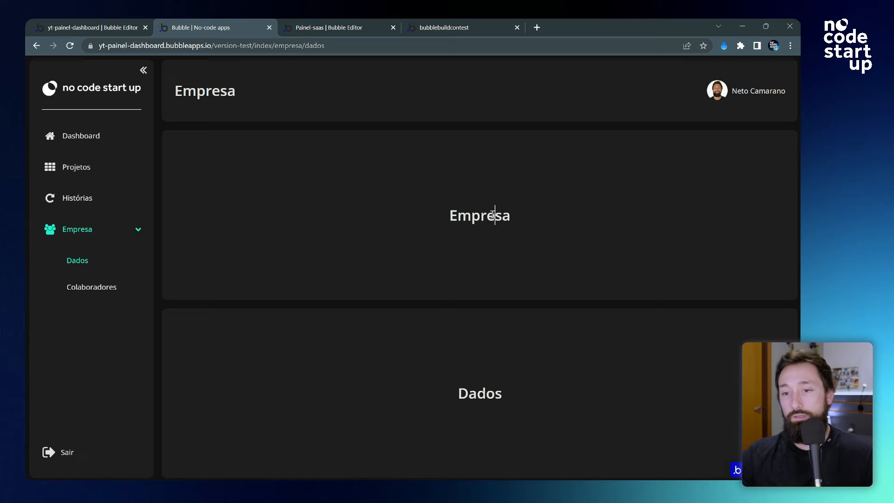
double_click(302, 47)
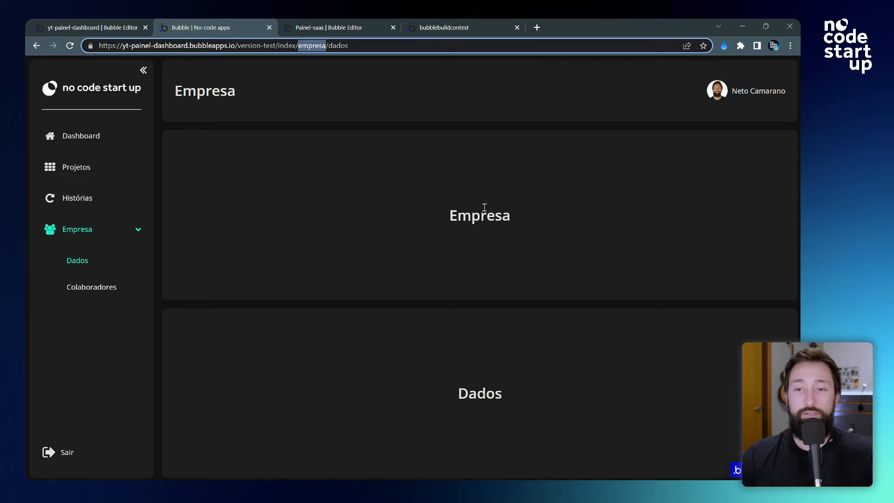
- Alternate between Histórias, Empresa and its subtabs in the preview to check how the submenu expands and which content appears
click(93, 200)
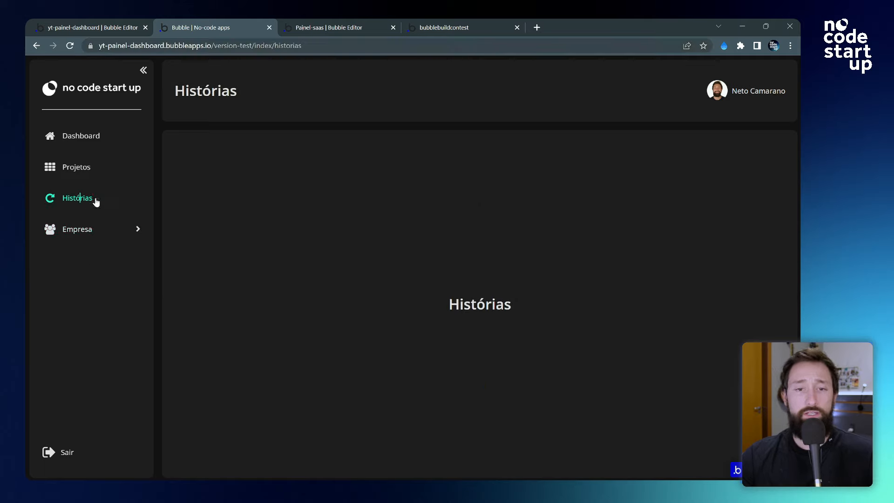
click(81, 230)
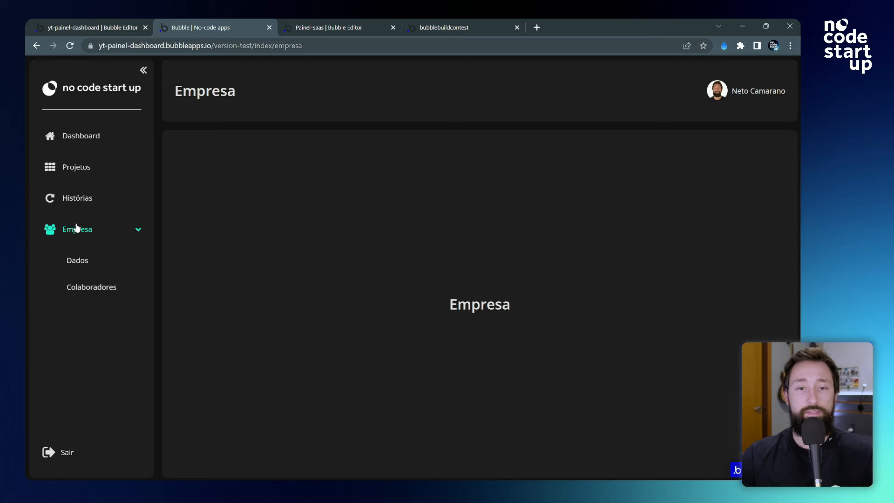
click(83, 263)
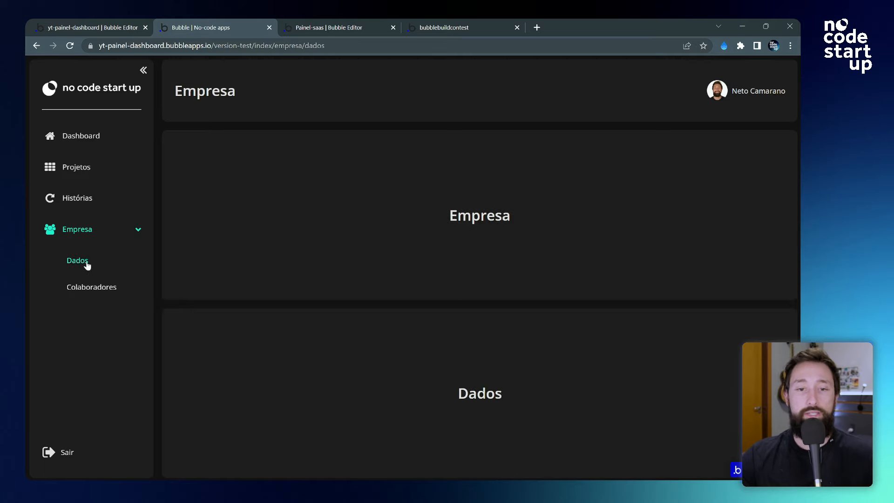
click(79, 201)
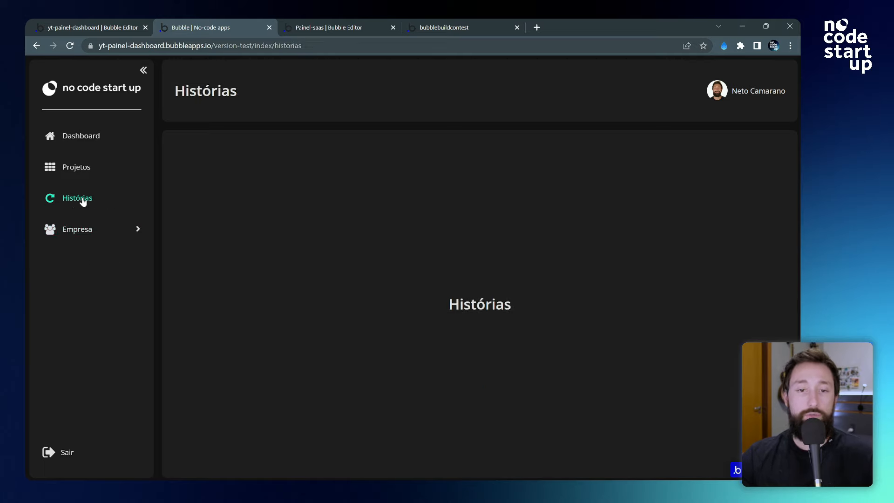
click(87, 236)
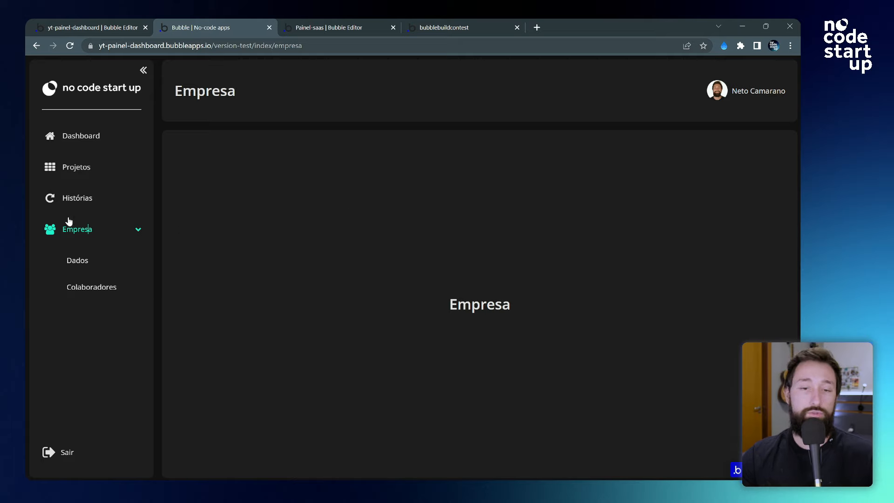
click(81, 264)
click(108, 287)
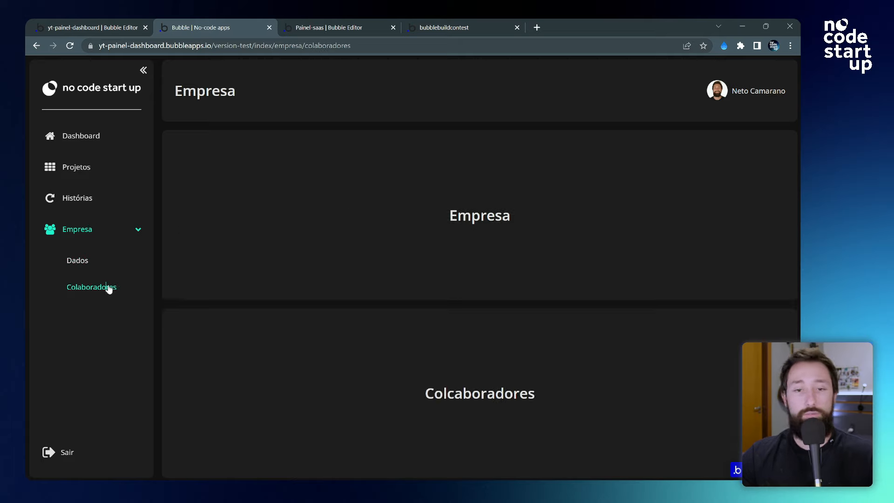
click(85, 264)
click(75, 235)
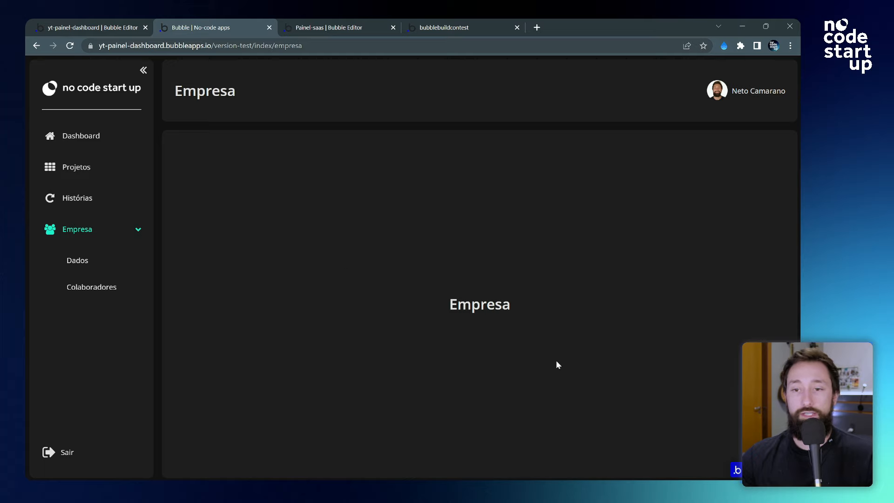
- Visit Histórias, Projetos and Dashboard in the preview and return to Empresa to check the main menu navigation
click(88, 205)
click(79, 168)
click(79, 139)
click(82, 166)
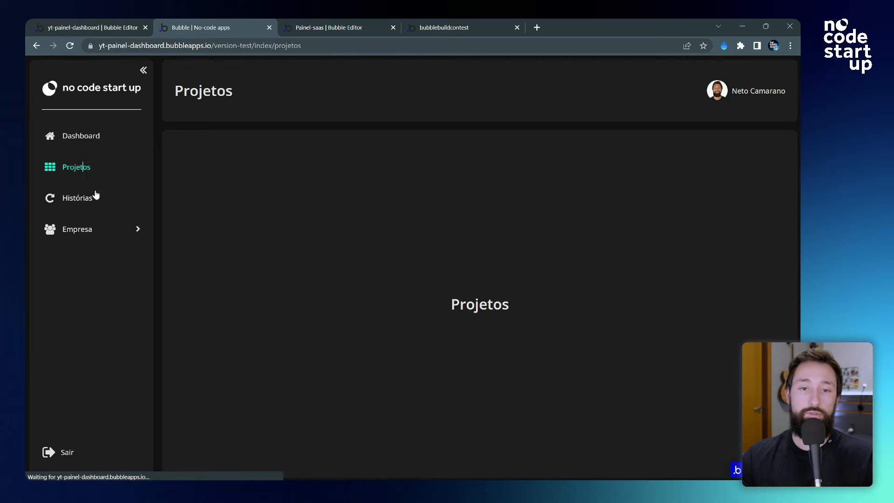
click(93, 198)
click(91, 228)
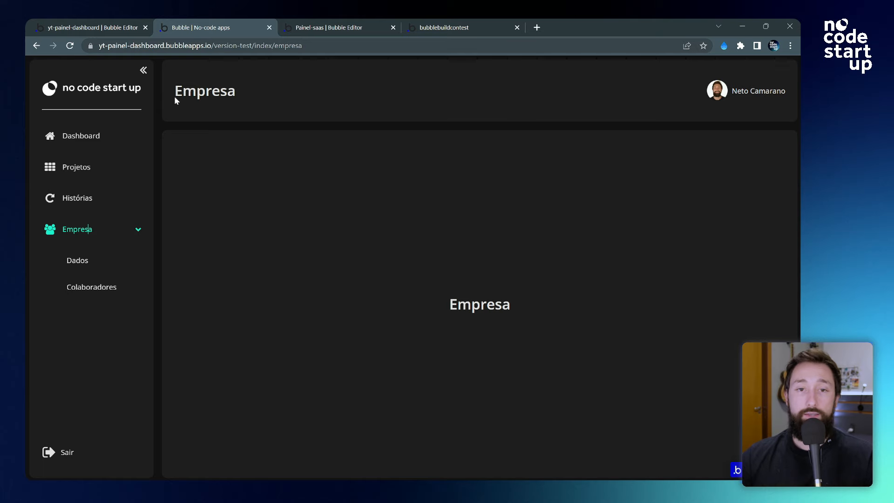
- Return to the Bubble editor and delete the gpr conteudo empresa group above the Dados group
click(83, 23)
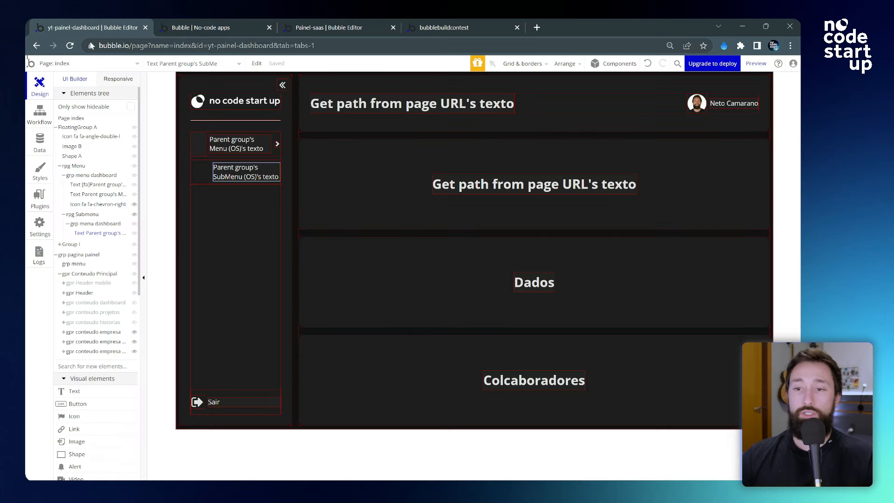
click(395, 166)
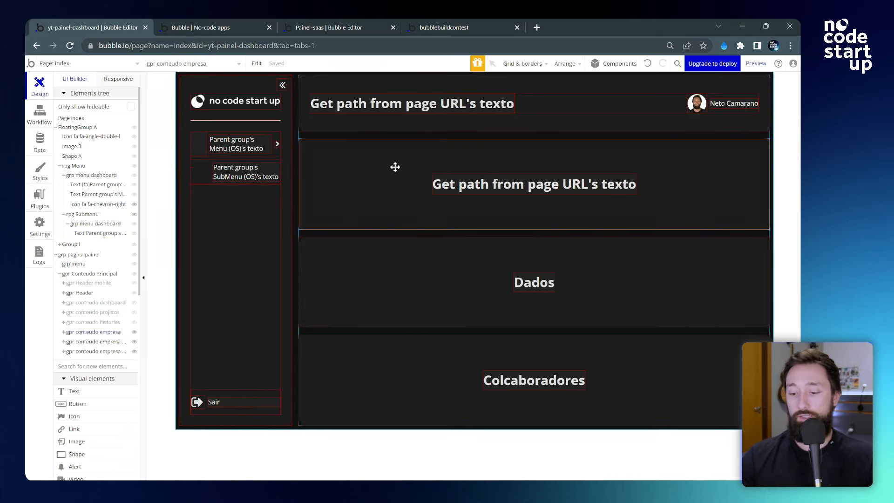
key(Delete)
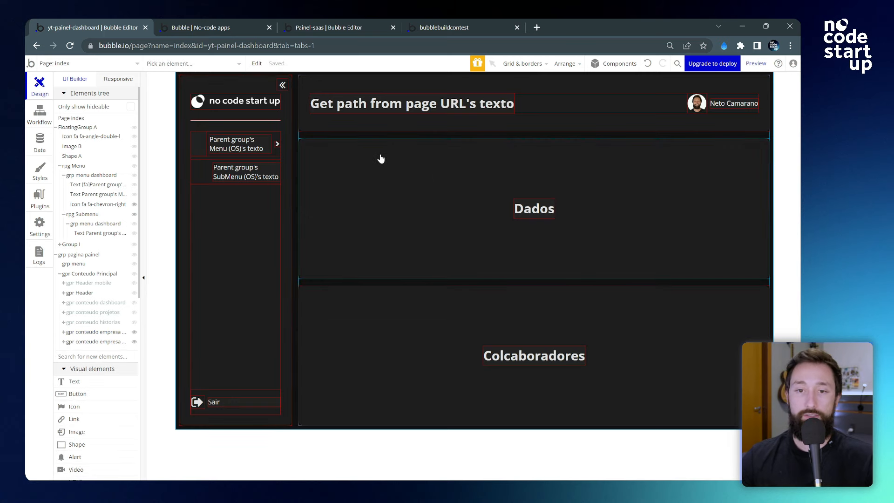
- Open the click workflow of the main menu's grp menu dashboard group and show the Data to send of its Go to page index action
click(278, 154)
double_click(279, 154)
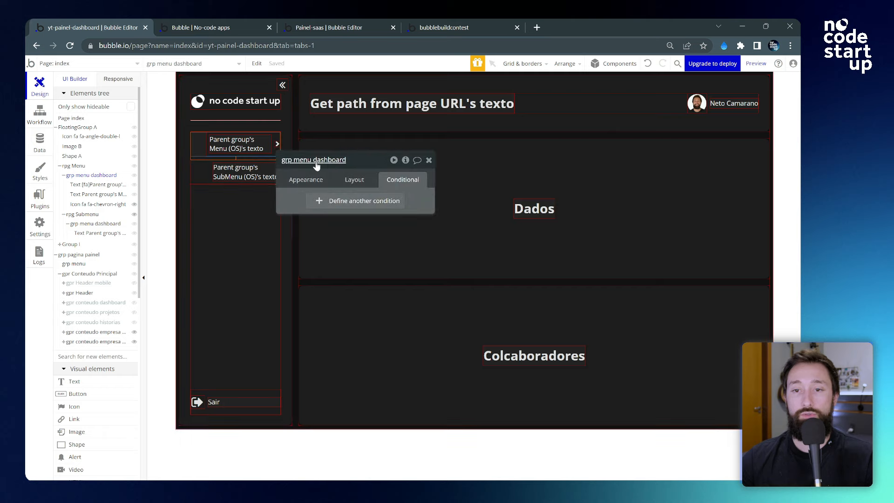
click(373, 168)
click(429, 248)
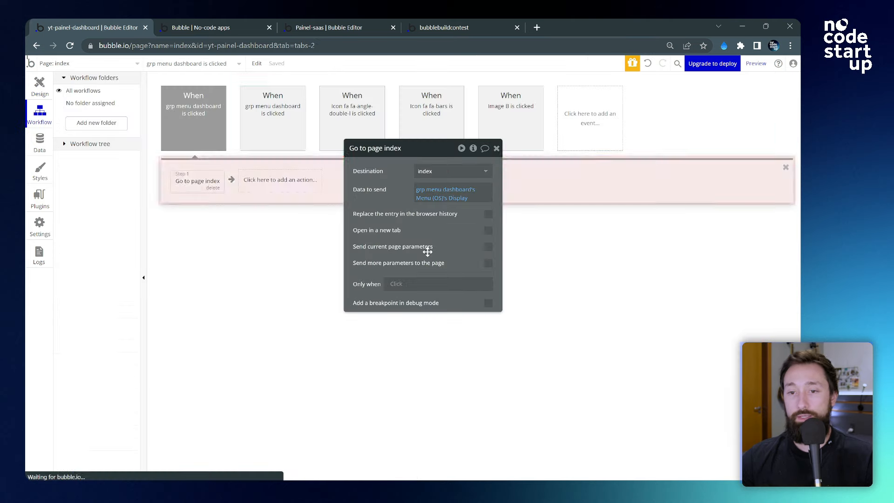
click(443, 196)
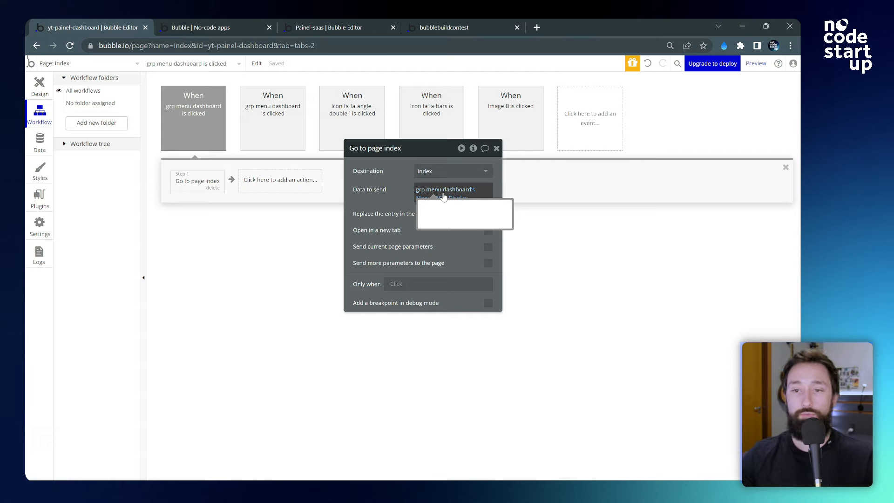
click(444, 198)
drag(395, 196, 371, 196)
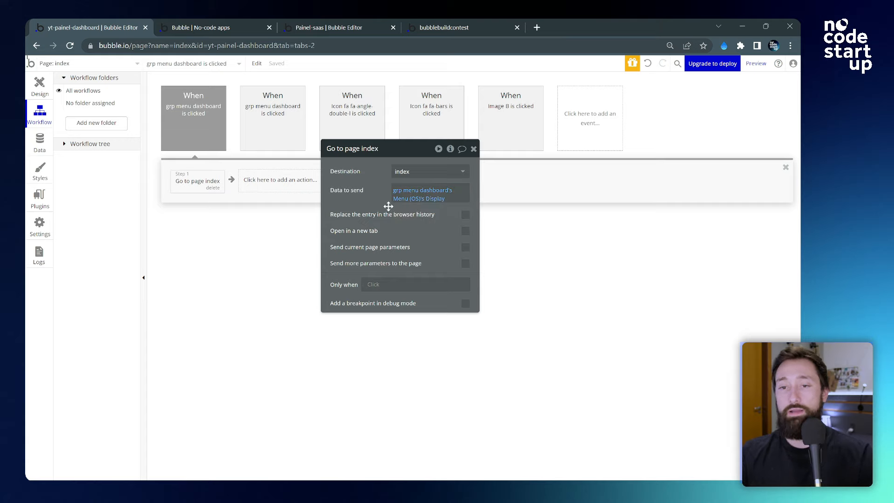
- Switch to the app preview and load the Empresa page with a trailing slash in its URL to test that path
click(217, 28)
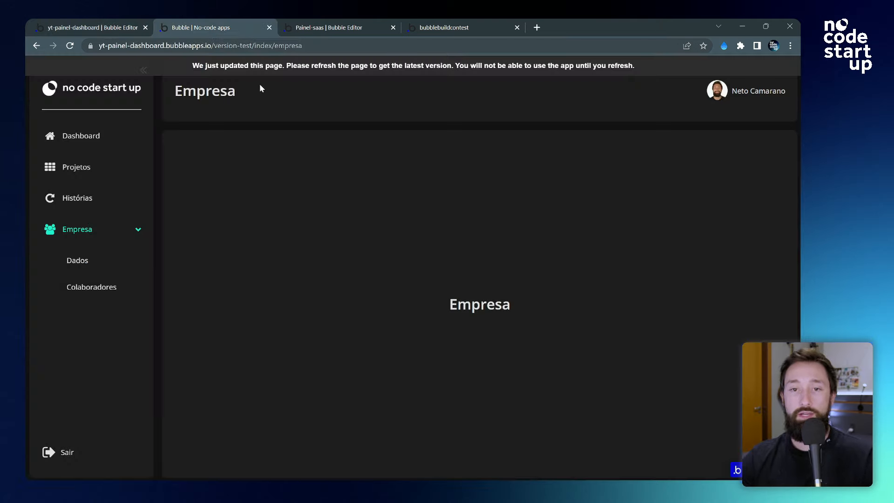
click(275, 45)
drag(299, 46, 331, 48)
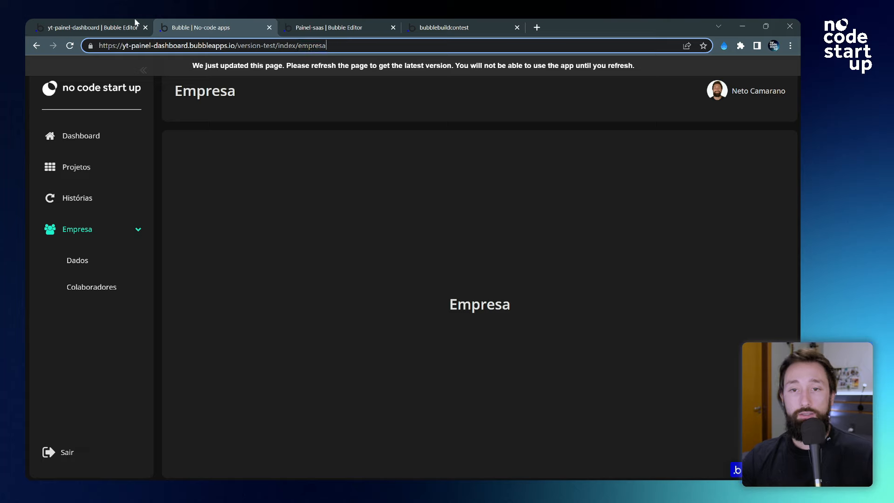
click(112, 27)
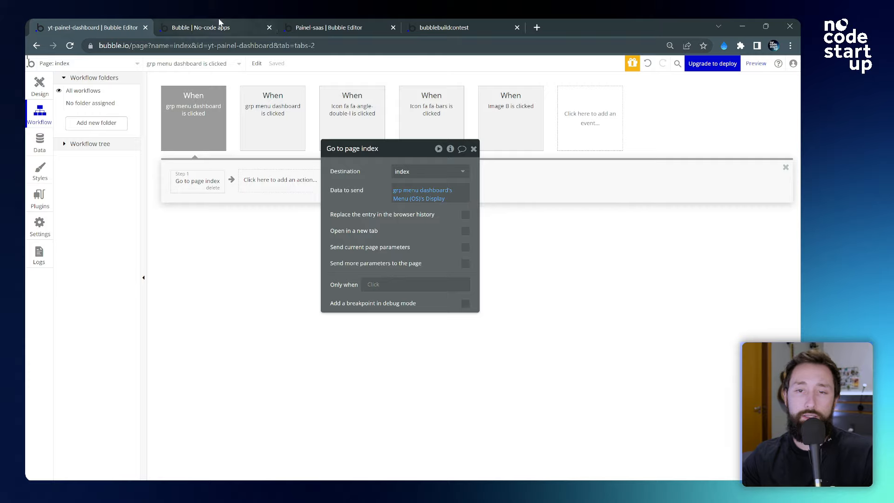
click(223, 26)
text(/)
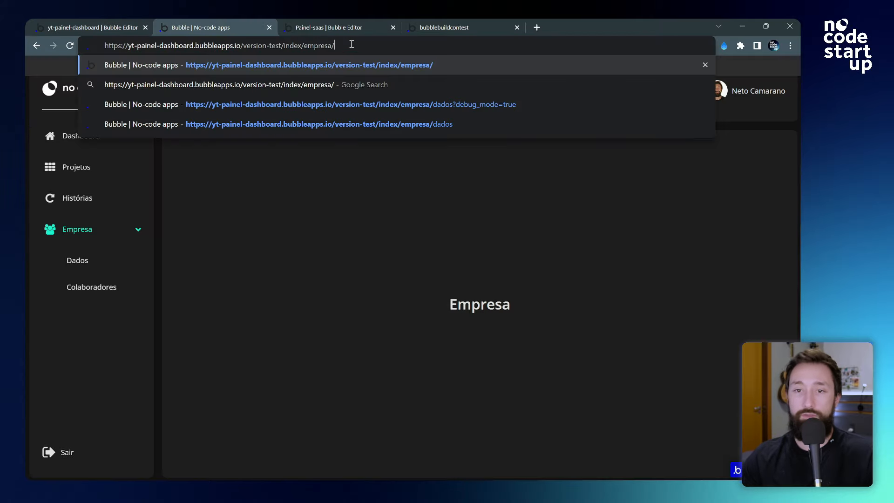
key(Return)
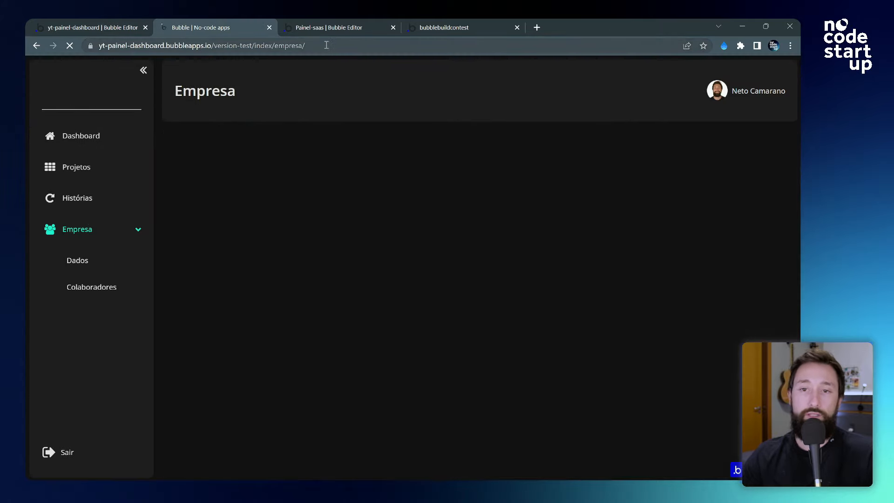
click(323, 45)
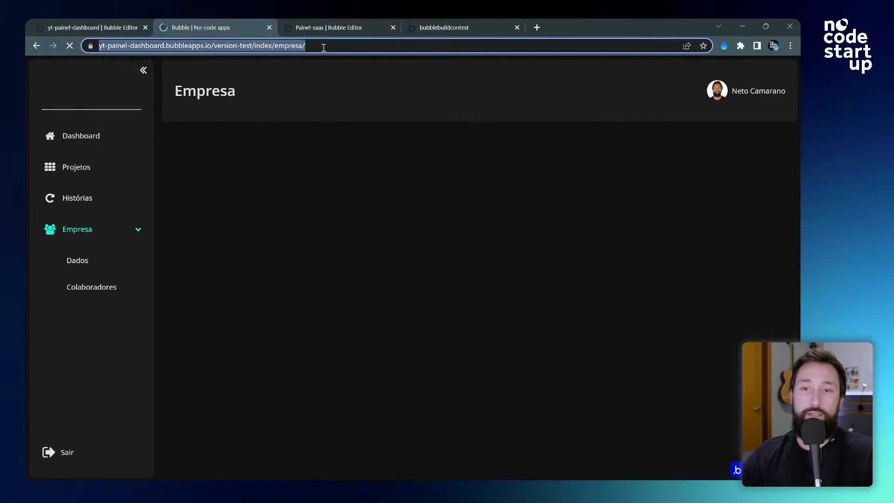
key(End)
- Open Histórias in the preview and reload it with a trailing slash appended to its URL
click(88, 199)
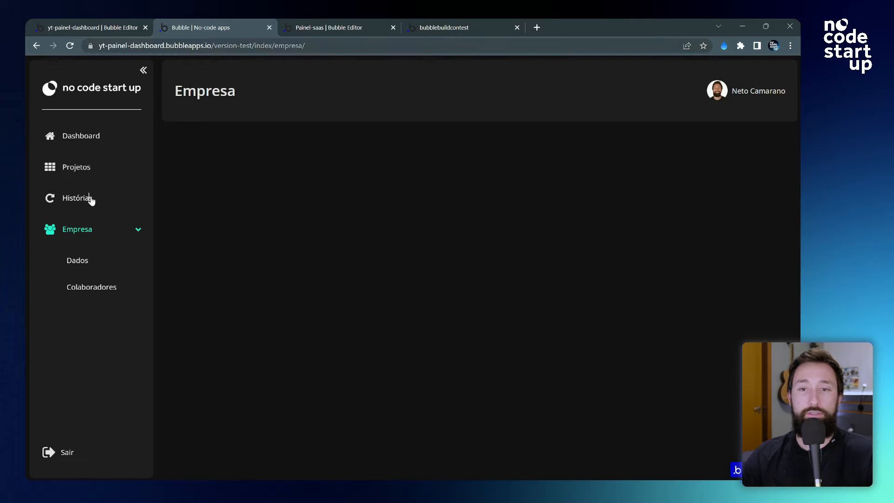
click(342, 48)
key(End)
text(/)
key(Return)
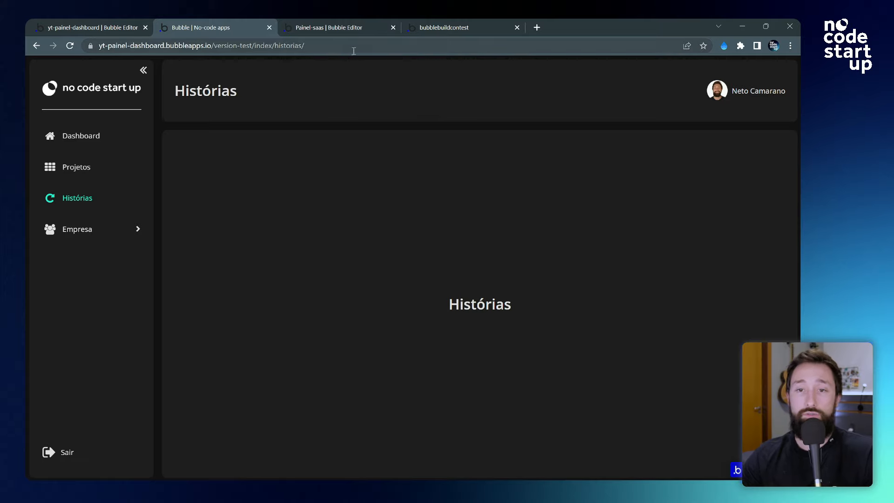
- Back in the Bubble editor, copy the Go to page action's Data to send expression, clear it and replace it with an Arbitrary text
click(103, 24)
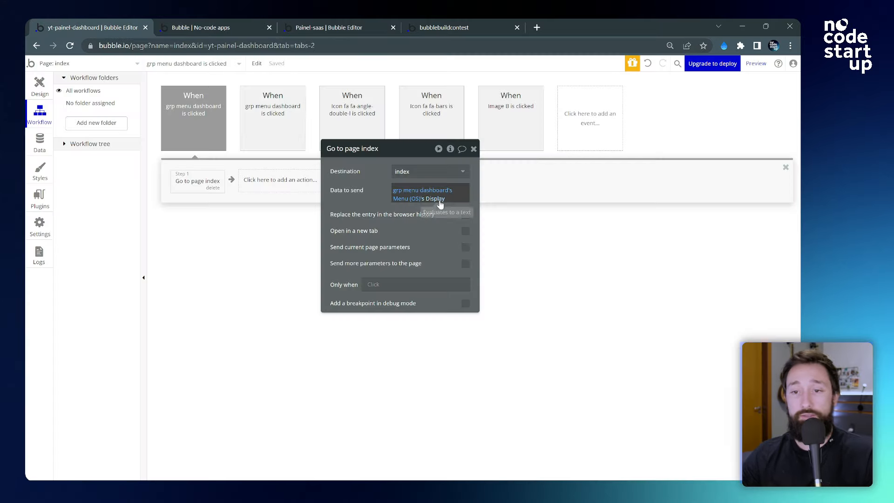
right_click(440, 202)
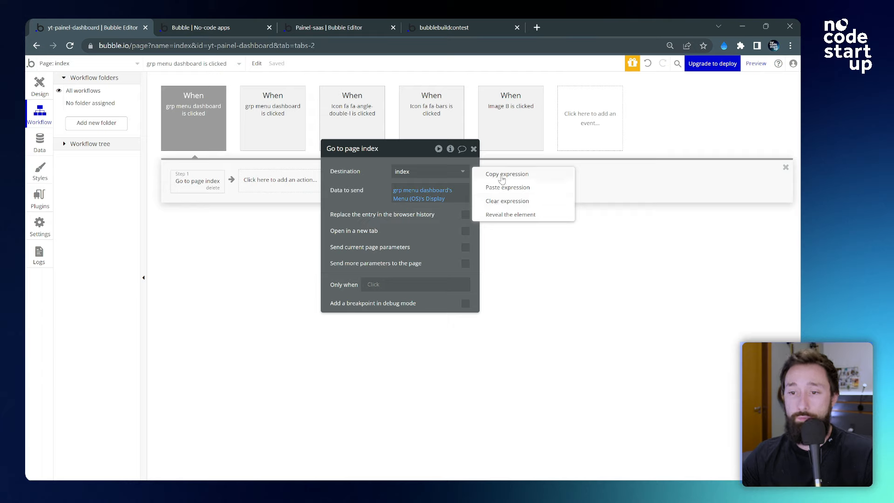
click(502, 180)
right_click(426, 199)
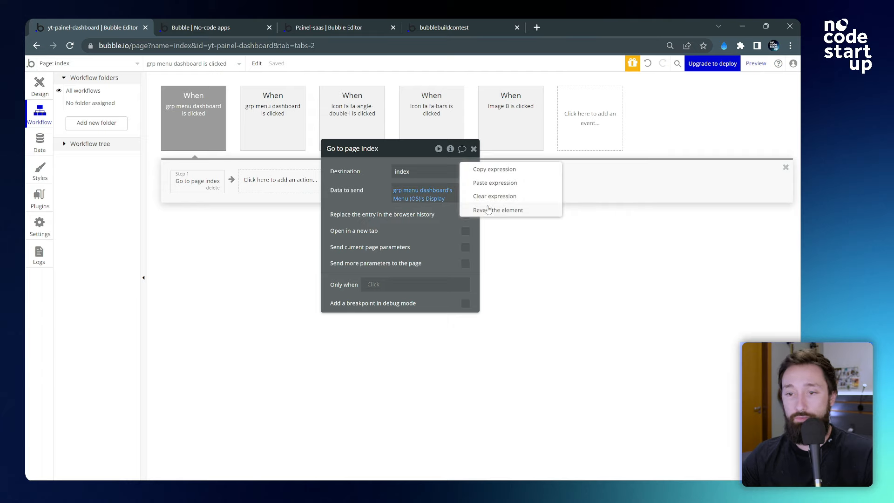
click(494, 196)
click(403, 190)
text(arb)
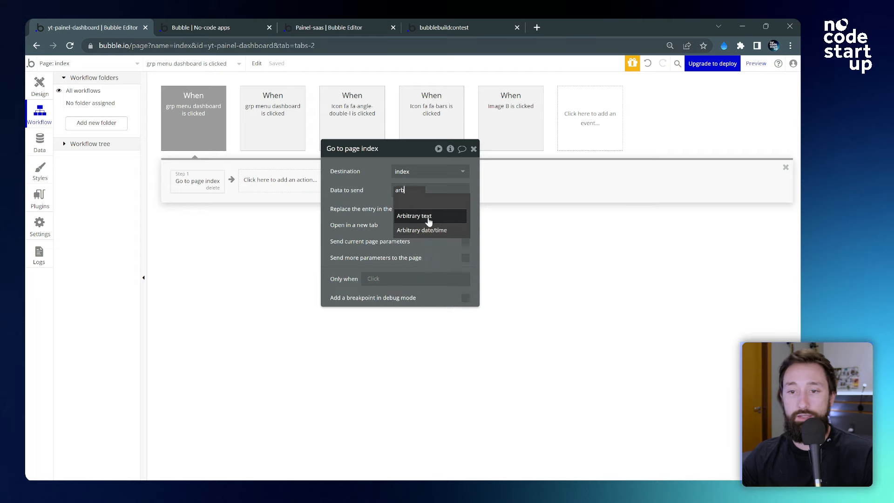
click(425, 217)
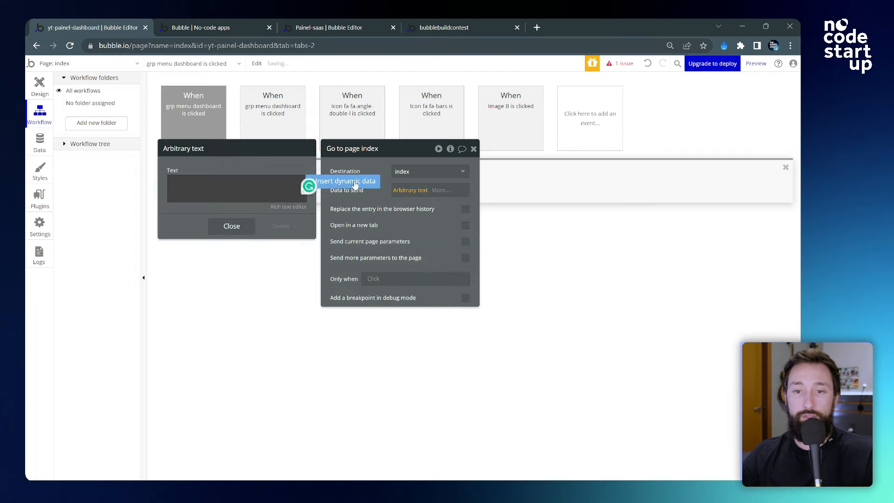
- Paste the copied grp menu dashboard's Menu (OS)'s Display expression into the arbitrary text and add "/" after it
click(185, 185)
right_click(193, 180)
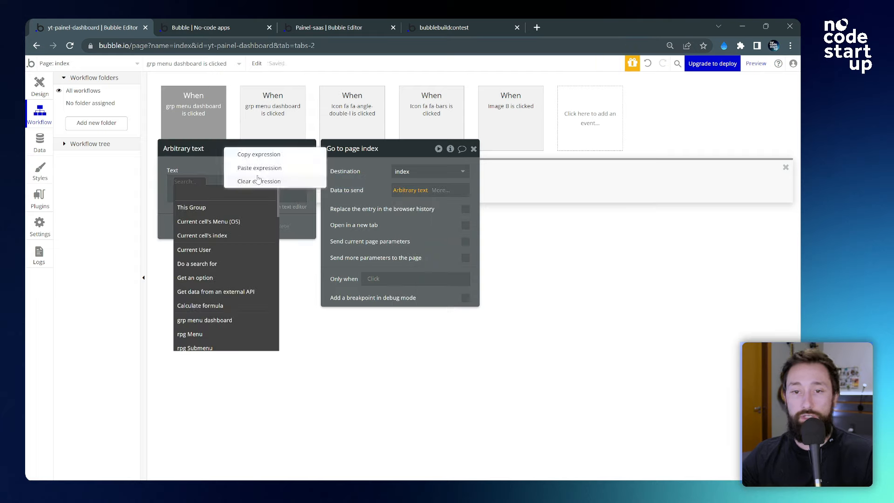
click(284, 169)
click(297, 181)
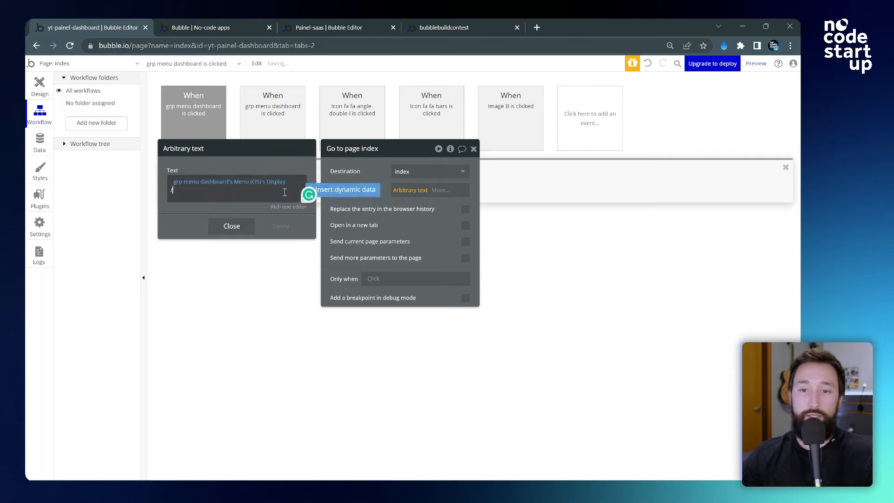
- Append Current cell's Menu (OS)'s subtabs:first item's Display after the slash and close the arbitrary text editor
click(345, 189)
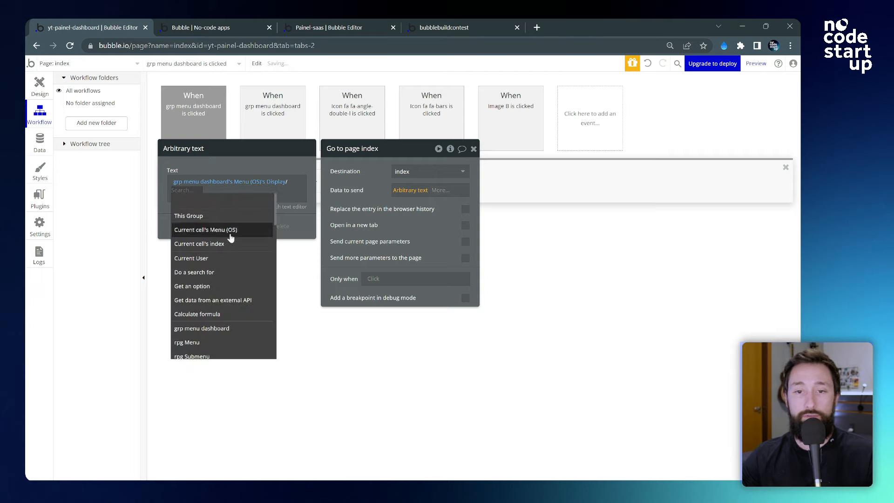
click(229, 230)
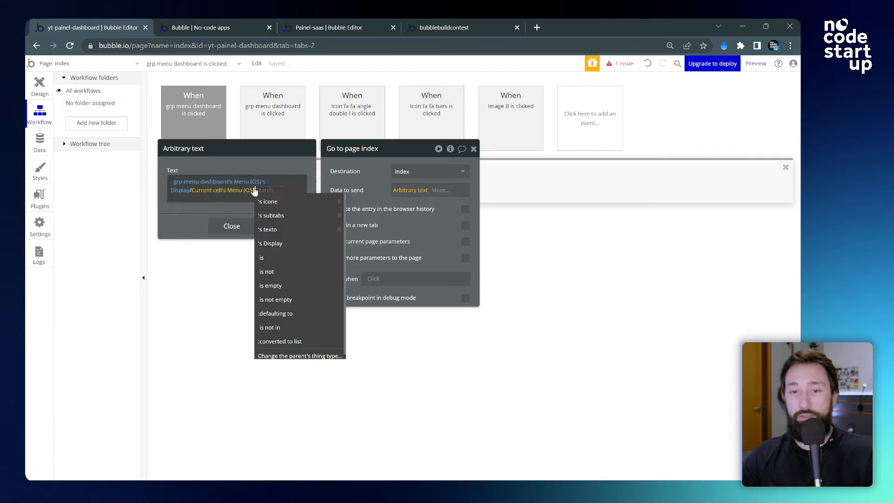
click(282, 216)
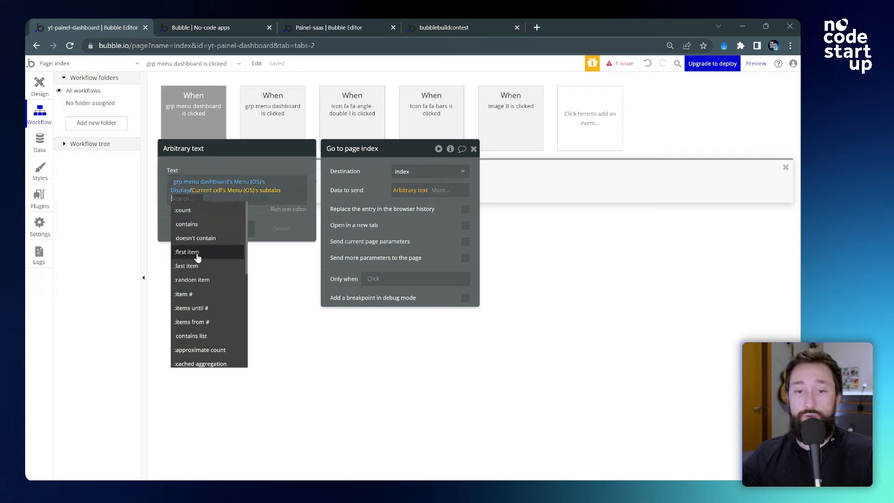
click(197, 252)
click(198, 224)
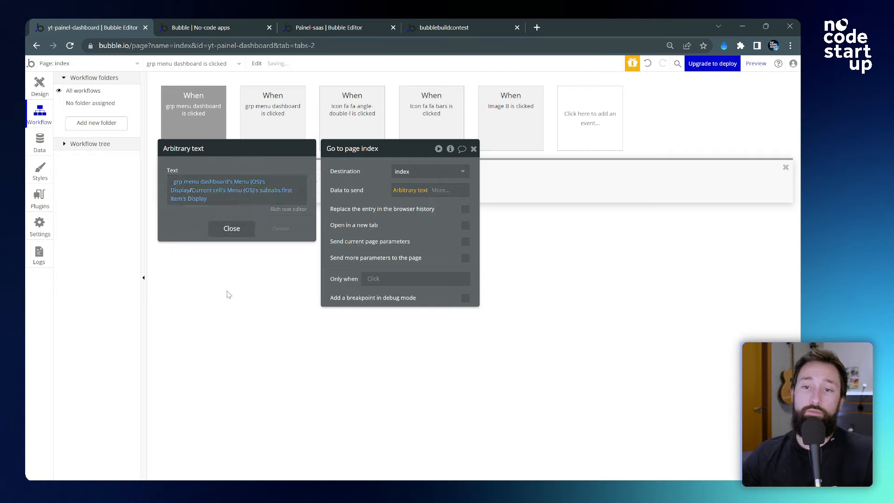
click(518, 211)
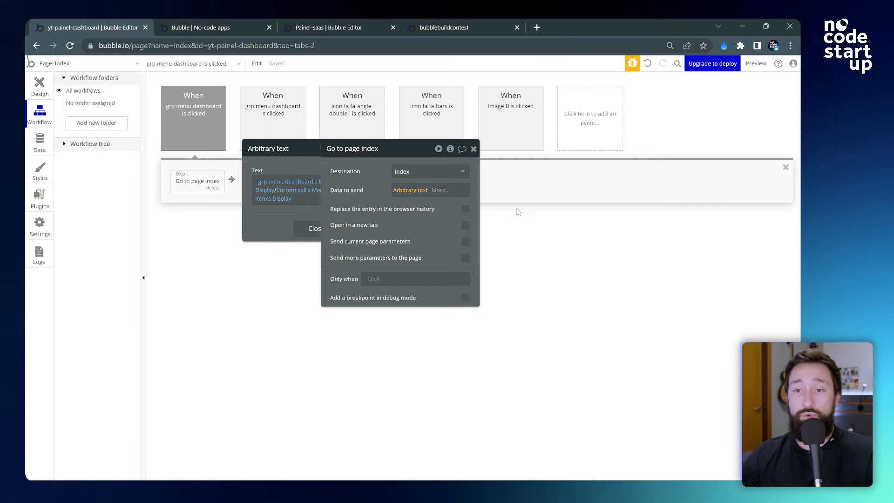
- Switch to the preview and alternate between Empresa, Projetos and Histórias to check which subtab and URL path Empresa opens
click(234, 25)
click(257, 75)
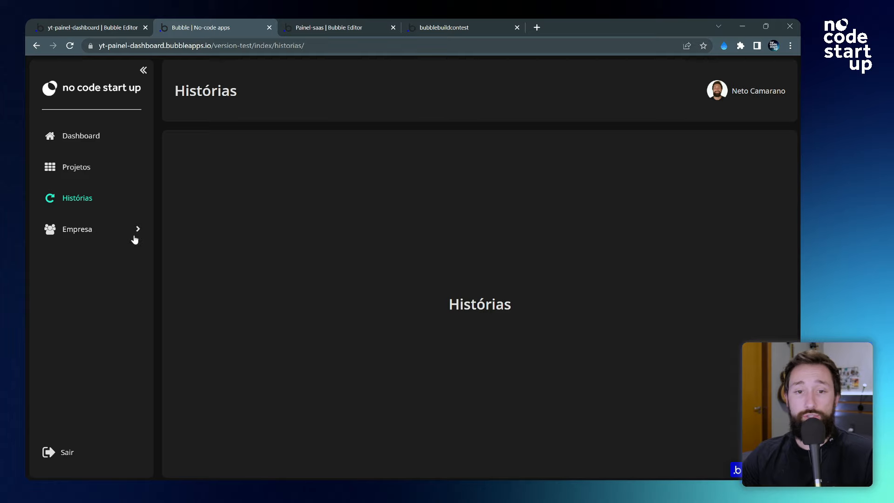
click(90, 232)
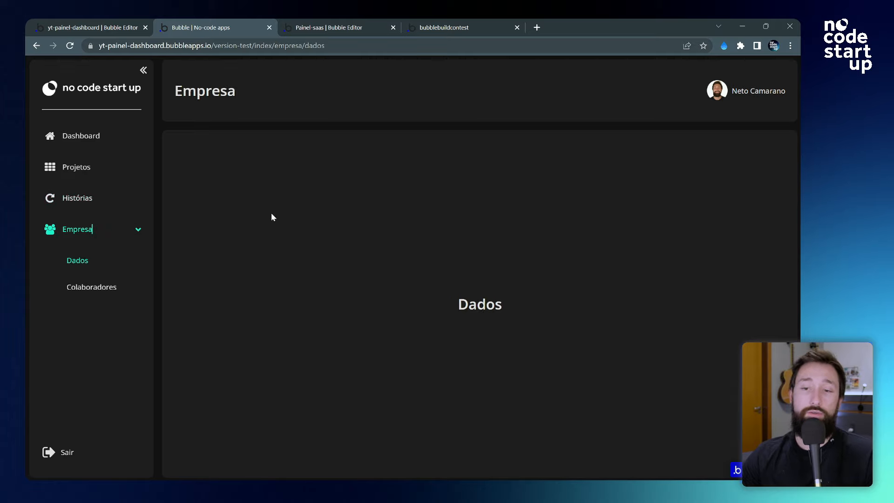
click(86, 172)
click(100, 201)
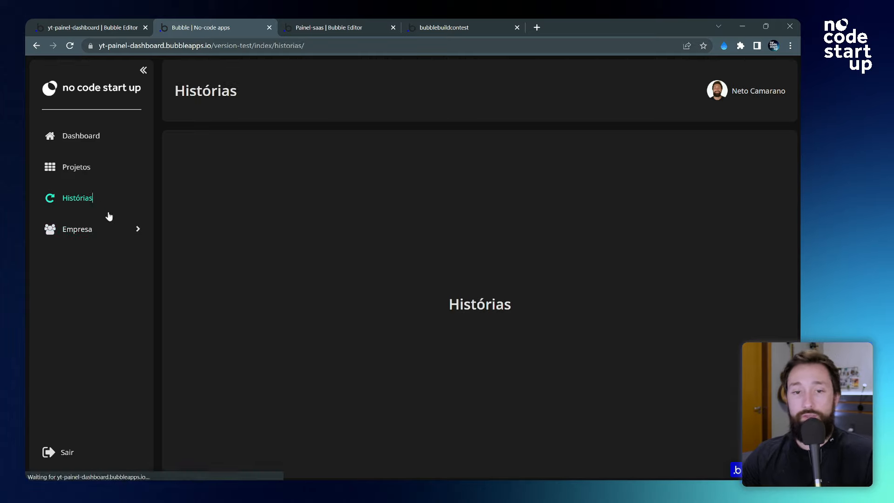
click(122, 232)
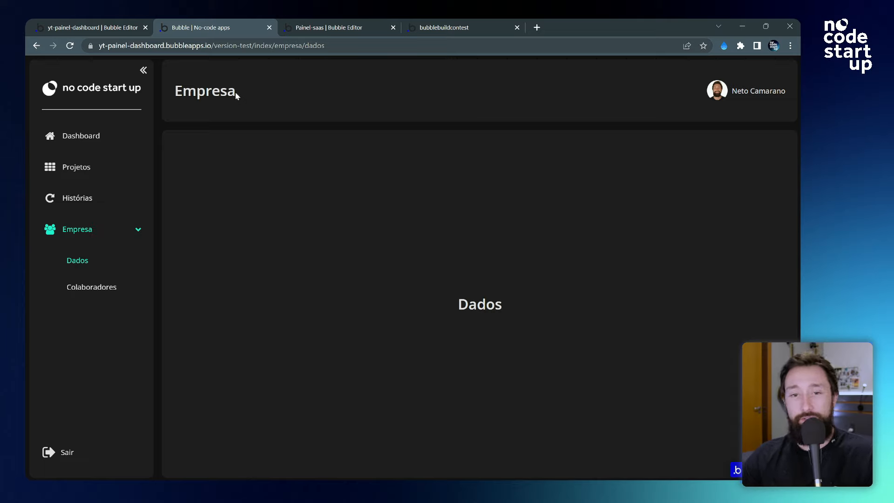
- Switch between the Dados and Colaboradores subtabs and check the page title in the header
drag(237, 96, 173, 93)
click(105, 288)
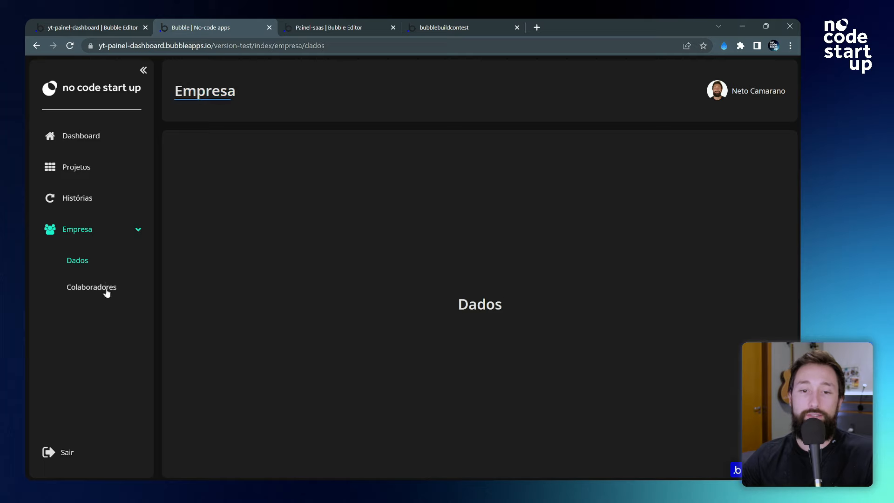
click(76, 262)
click(106, 287)
double_click(217, 96)
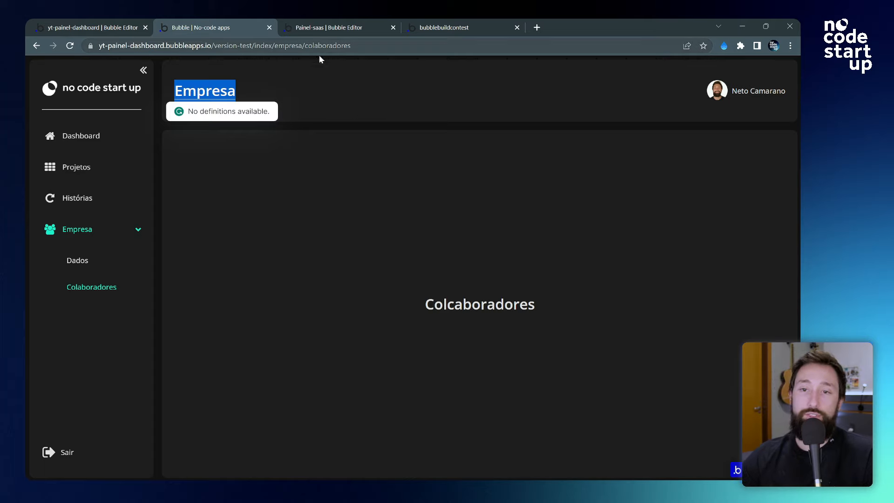
- Compare the last segment of the Colaboradores page URL with the title shown in the page header
double_click(357, 47)
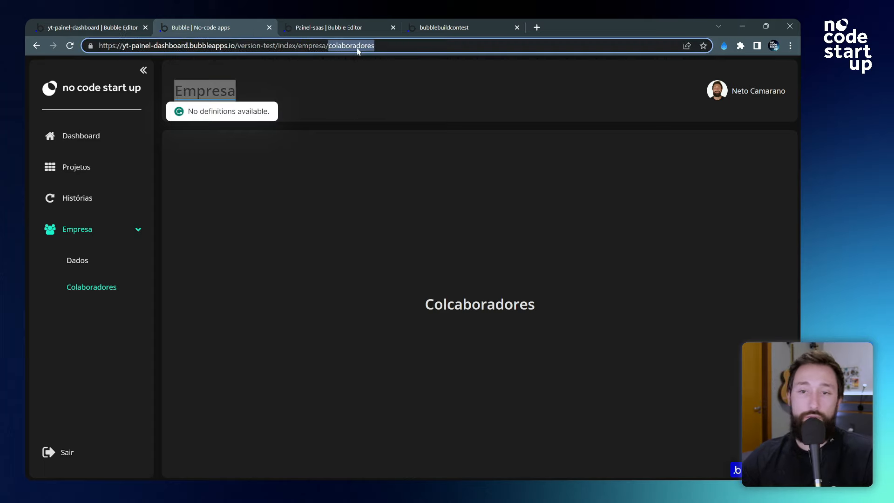
triple_click(347, 46)
double_click(345, 47)
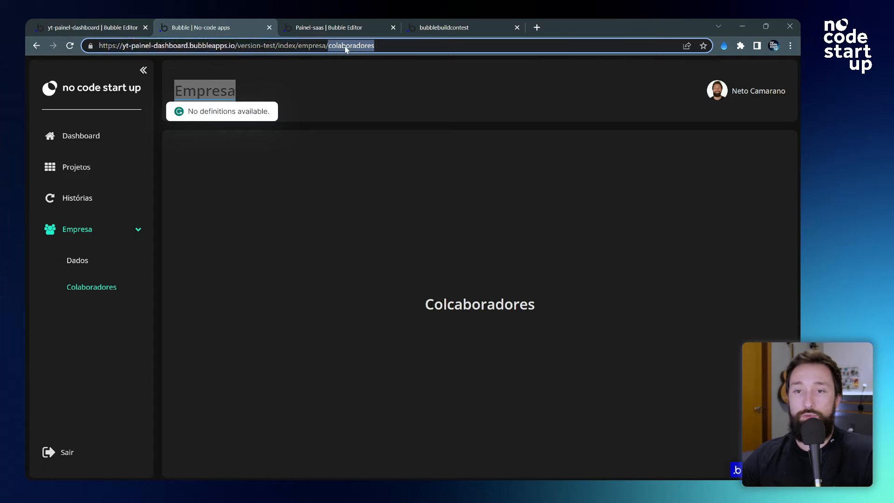
double_click(348, 46)
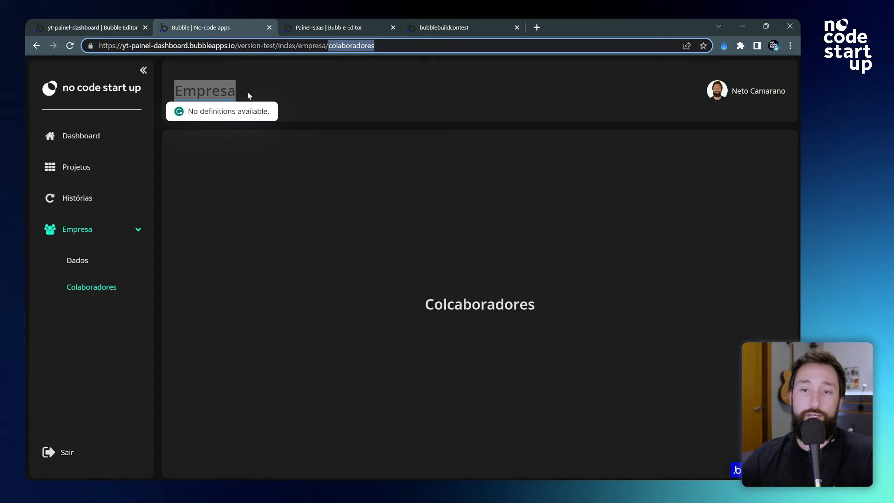
click(217, 91)
double_click(217, 91)
click(315, 89)
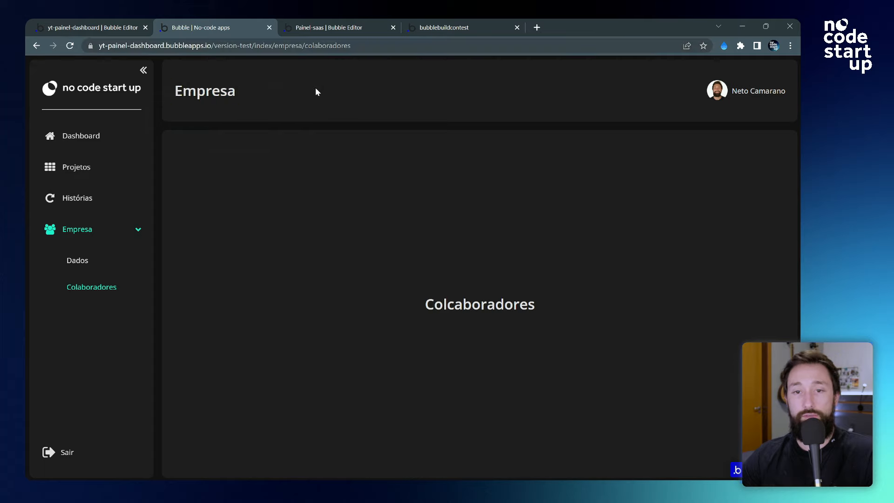
double_click(220, 91)
click(368, 125)
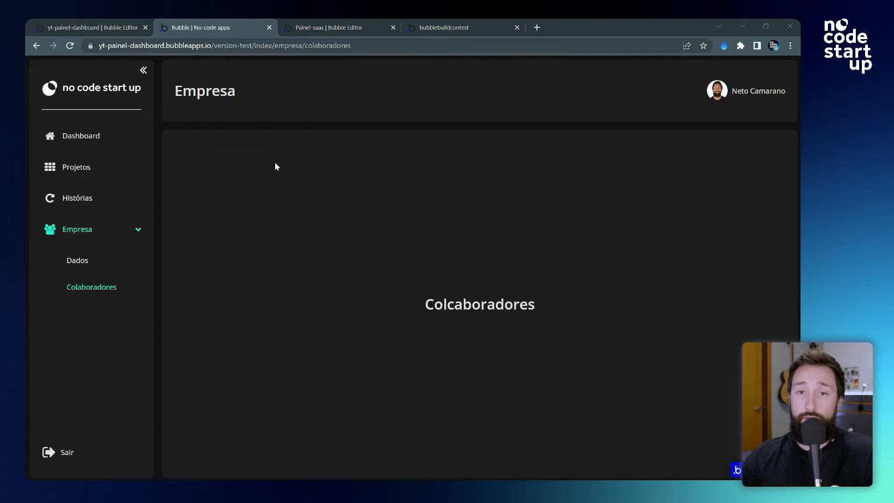
- In the Bubble editor, start the header title's condition with Get data from page URL, using Path segments as list and type SubMenu (OS)
click(58, 21)
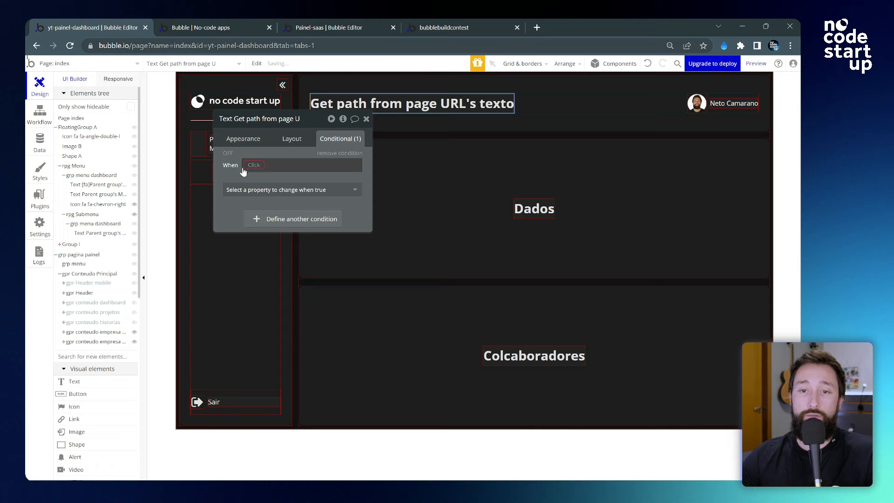
click(247, 164)
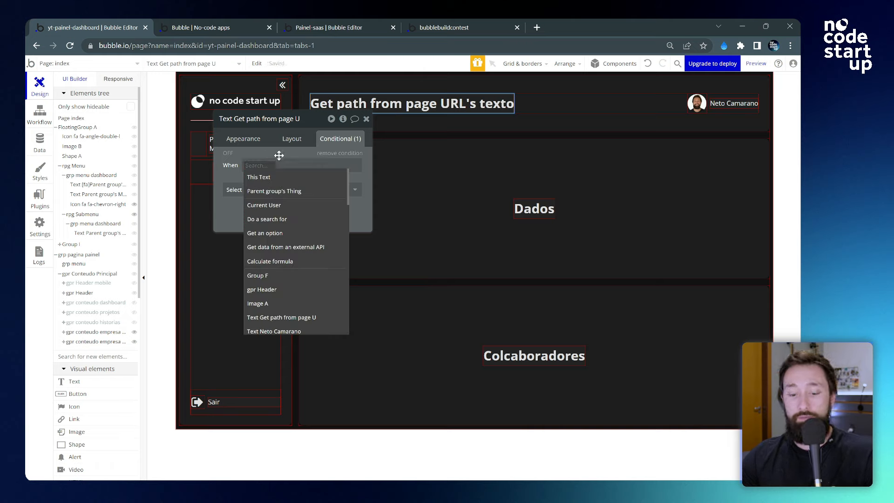
text(get)
click(303, 262)
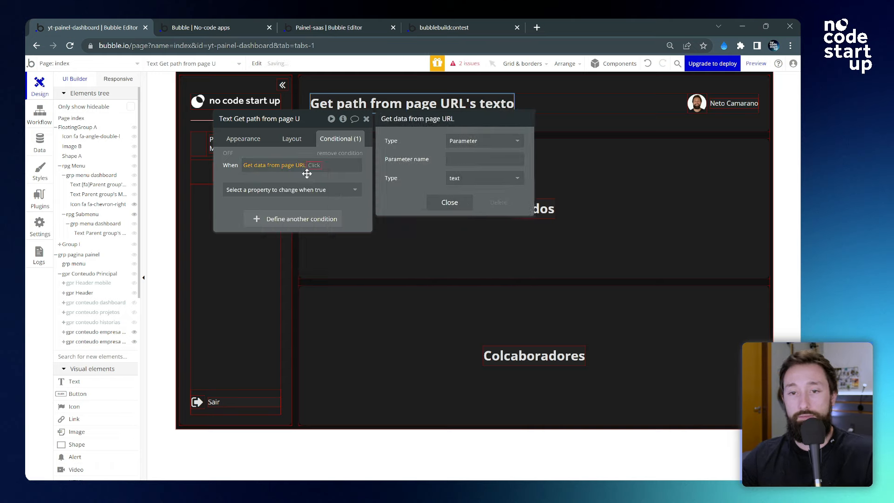
click(450, 142)
click(497, 184)
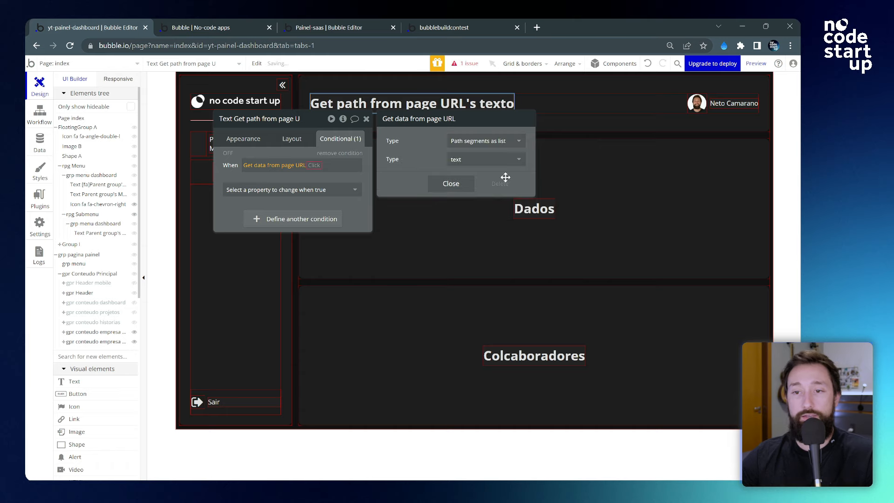
click(505, 160)
scroll(484, 303, down, 2)
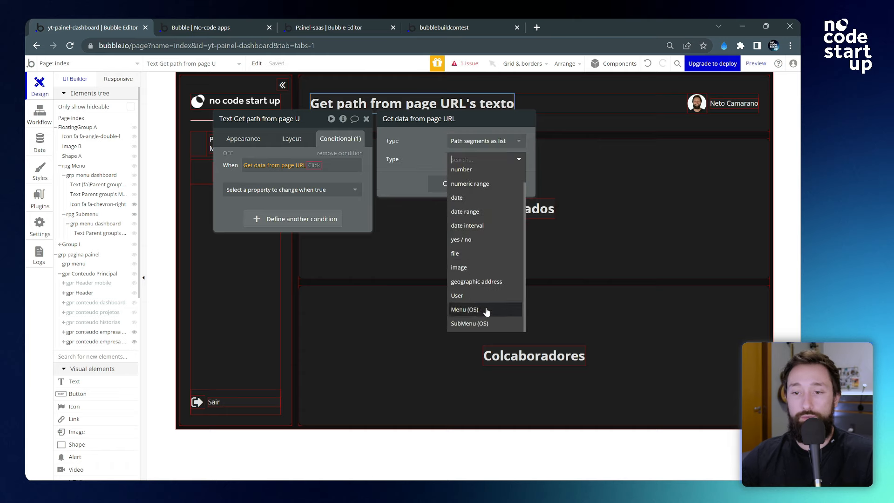
click(481, 322)
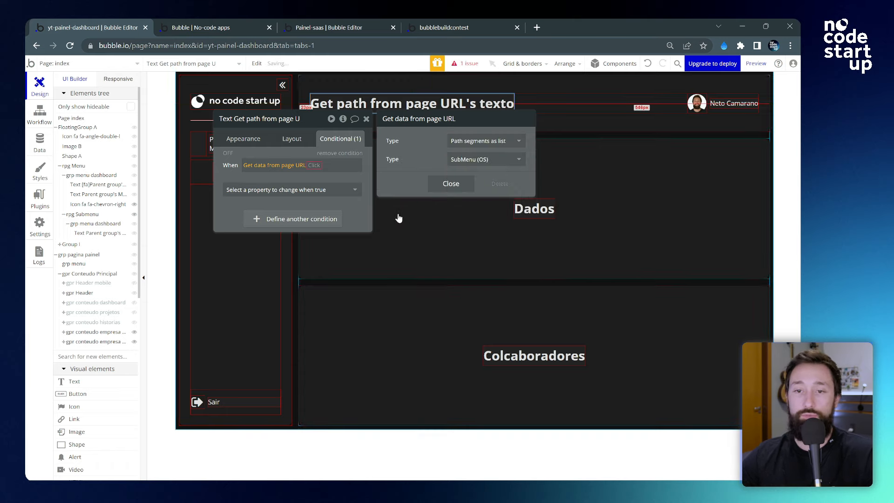
- Complete the header title's condition so the URL path list's last item is not empty
click(314, 166)
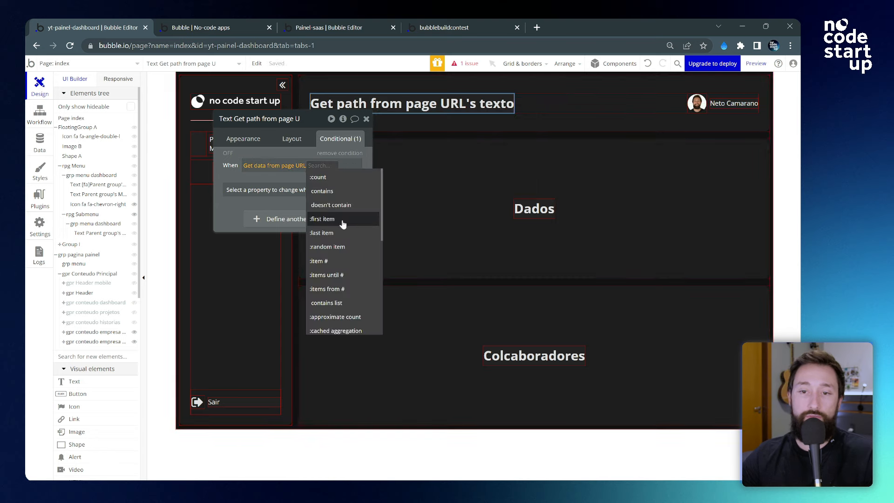
click(331, 233)
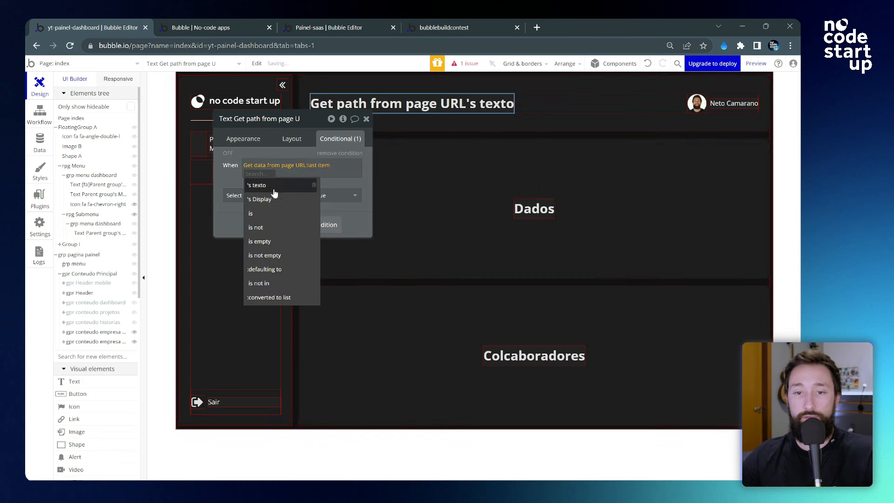
click(281, 256)
click(227, 183)
- Make the condition change the header's Text to Get data from page URL:last item's texto, reusing the copied condition expression
click(318, 199)
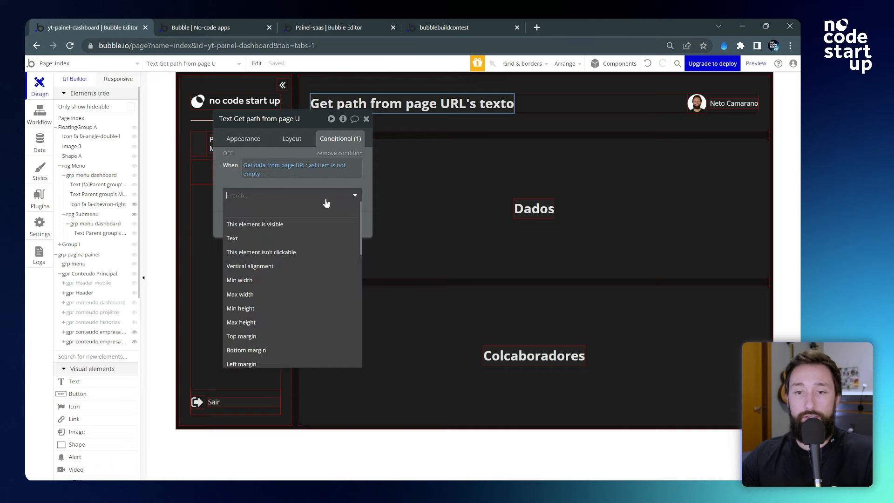
click(260, 241)
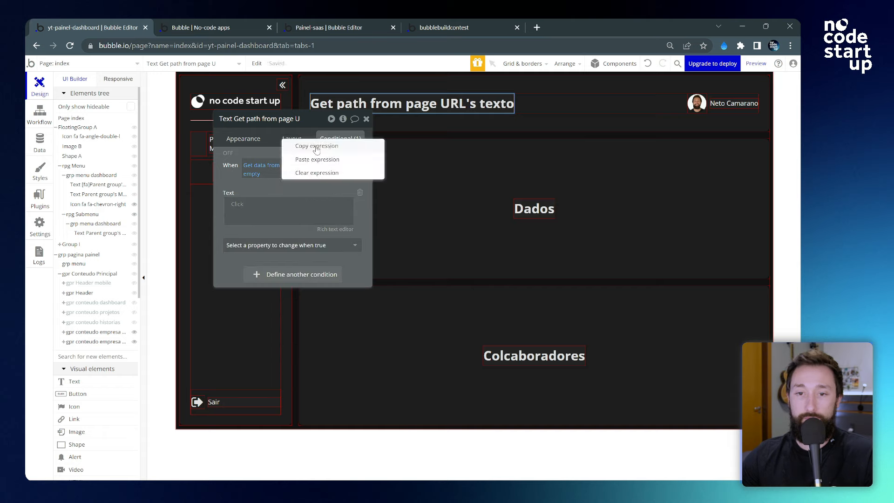
right_click(240, 205)
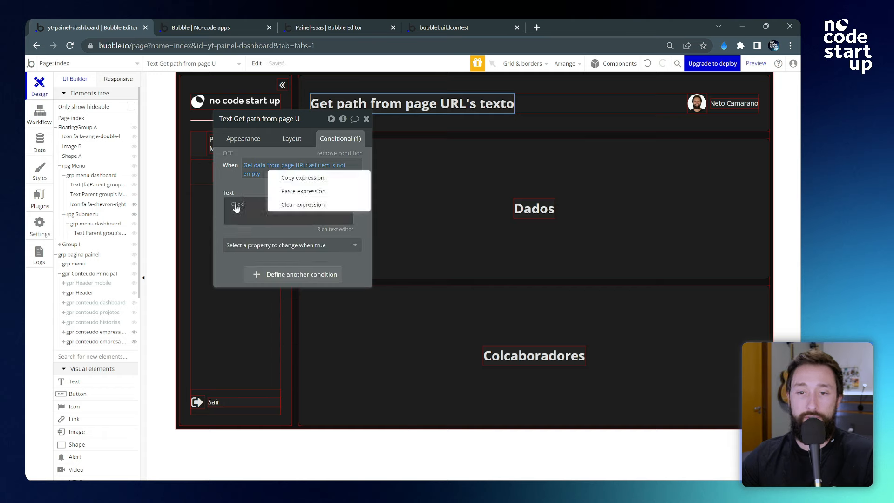
click(297, 191)
click(332, 205)
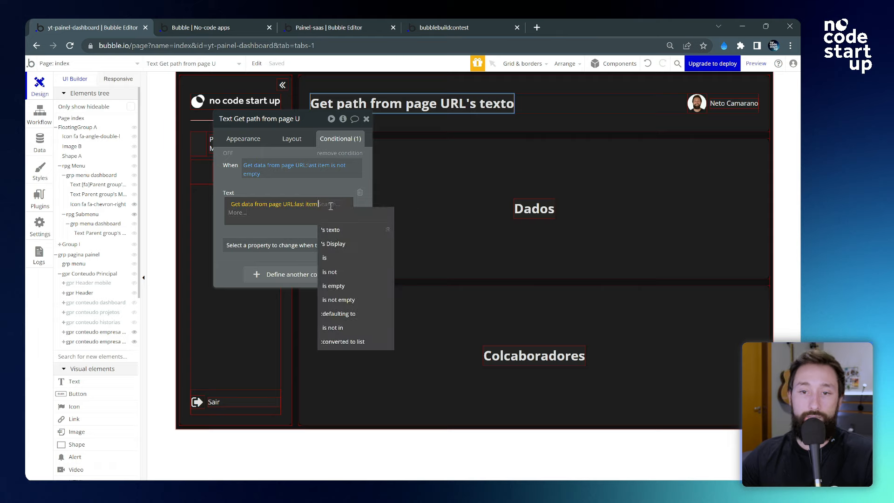
click(335, 229)
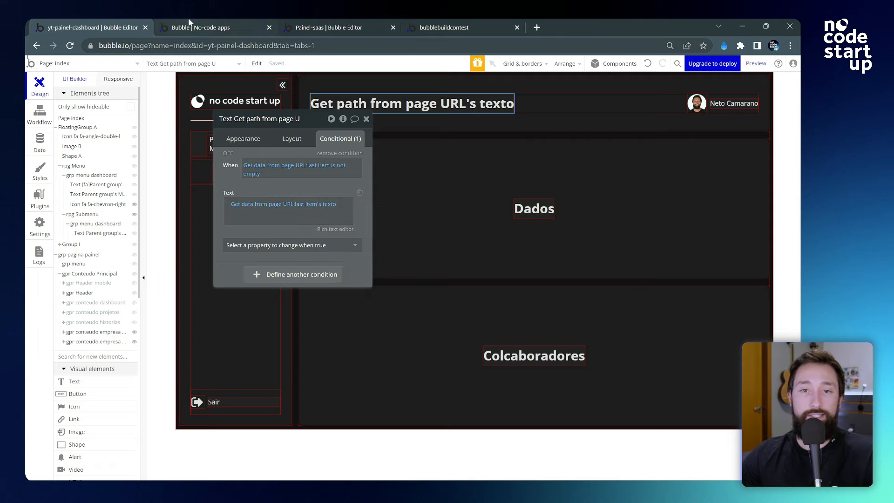
- Refresh the preview and check the header title on Dados, Histórias, Projetos and Dashboard
click(220, 23)
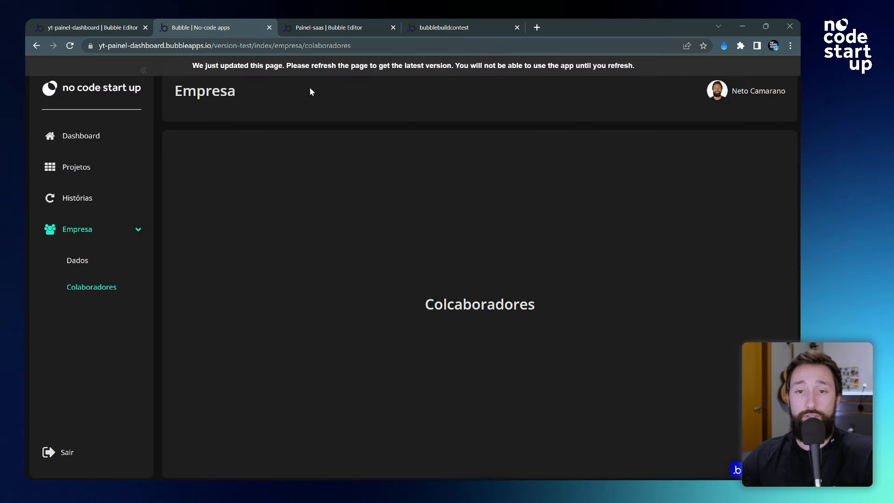
click(313, 66)
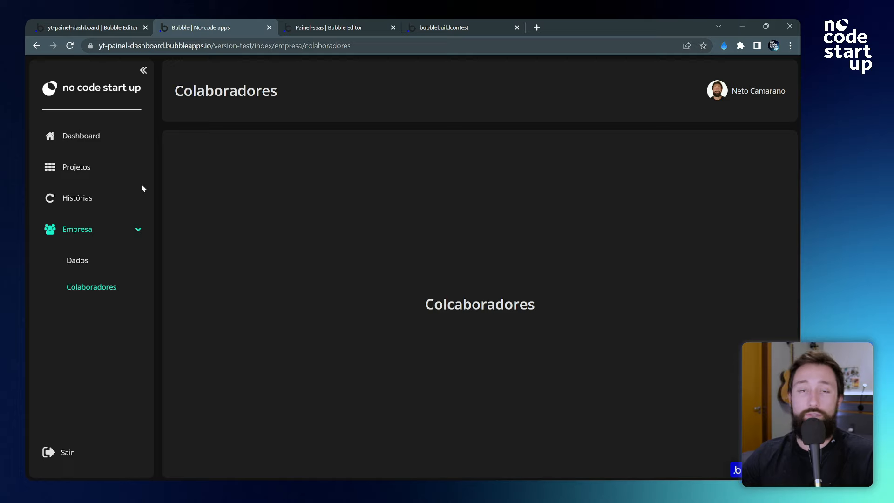
click(85, 264)
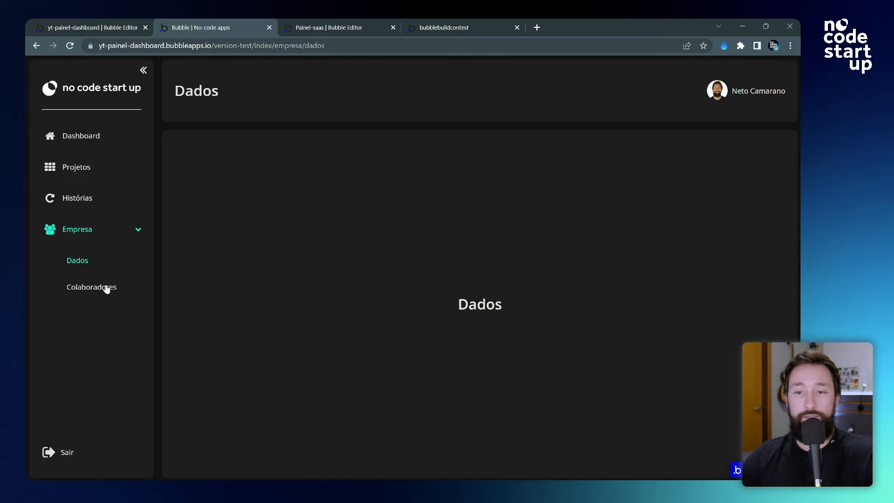
click(82, 199)
click(76, 175)
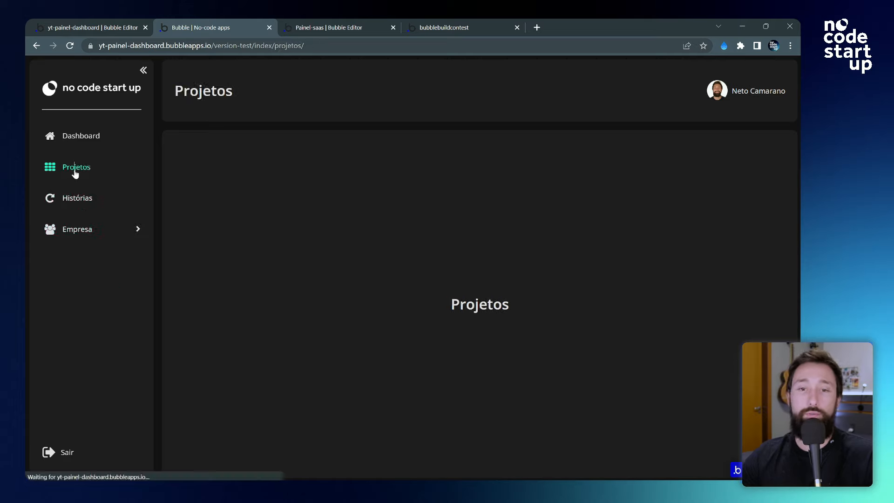
click(87, 139)
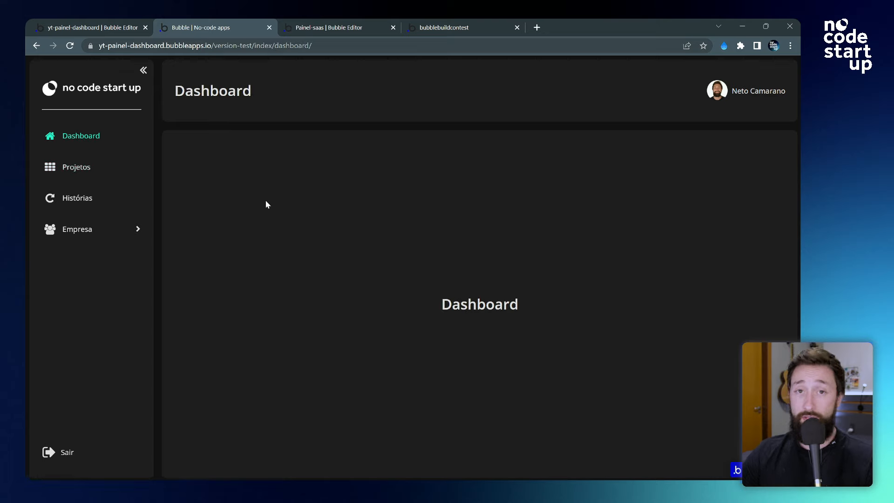
- Inspect the page in responsive device view, checking the expanded mobile menu at 430 px width and the layout widened to 1328 px
right_click(237, 180)
click(298, 366)
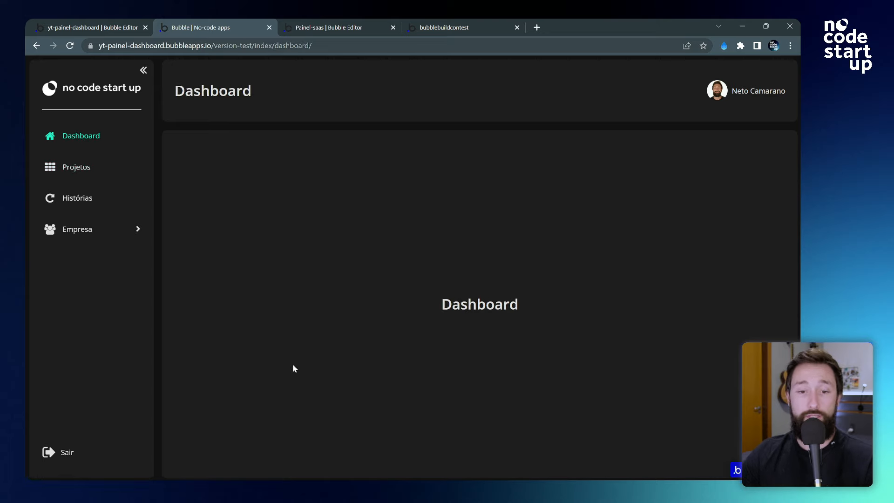
click(48, 451)
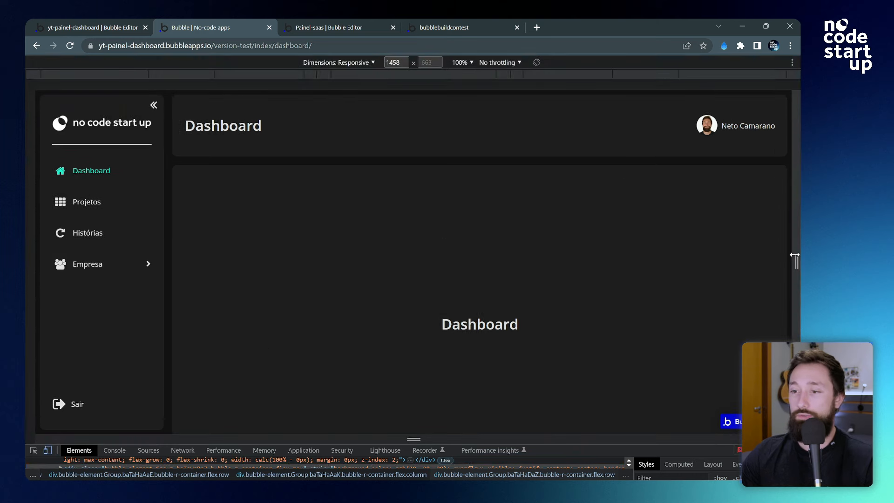
drag(794, 255, 531, 249)
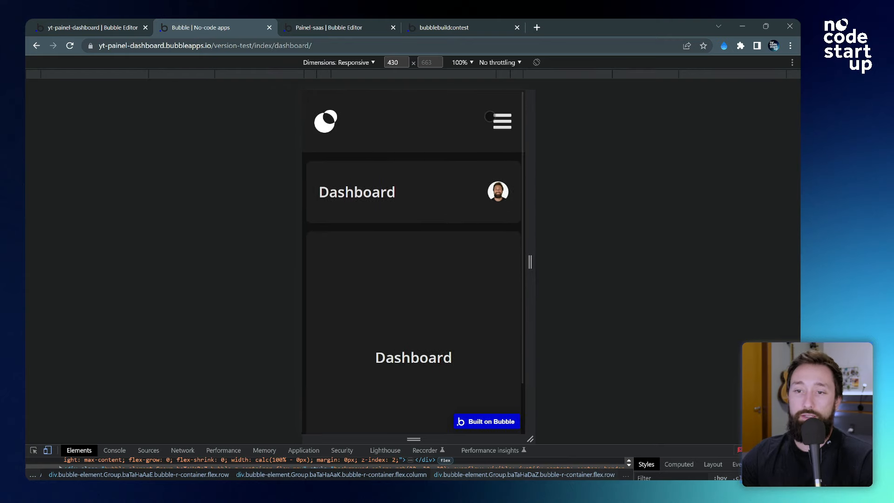
click(502, 121)
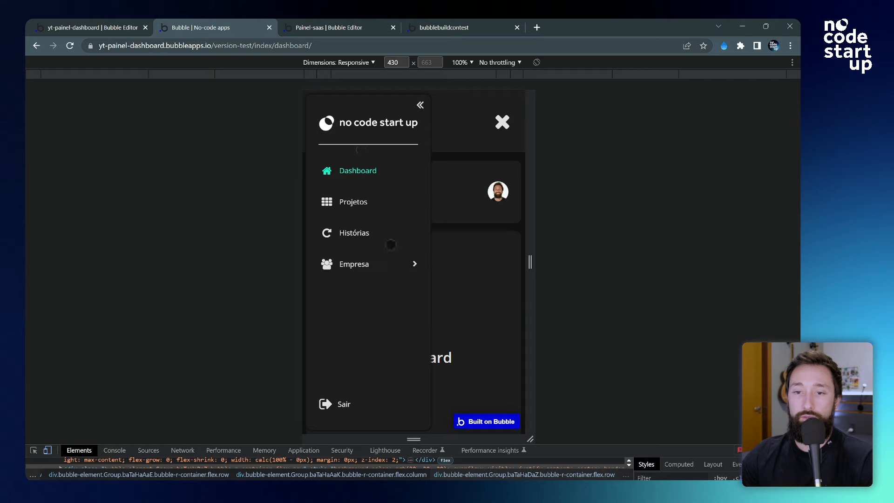
drag(526, 255, 761, 250)
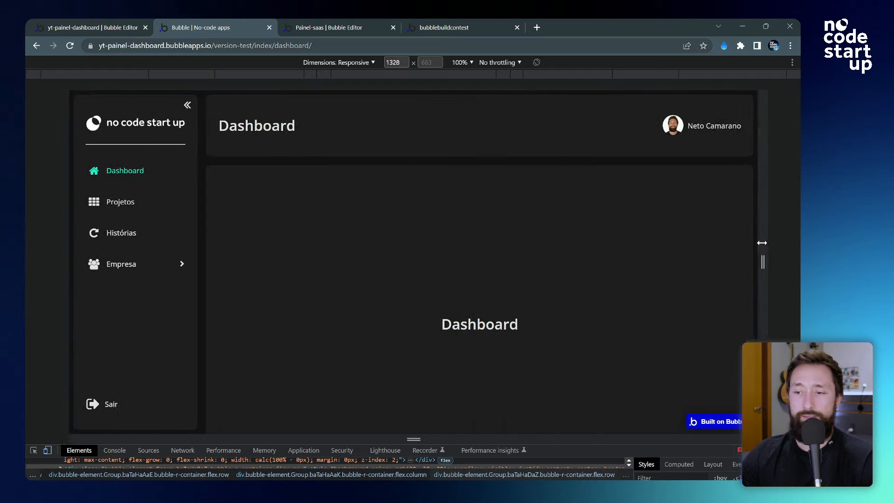